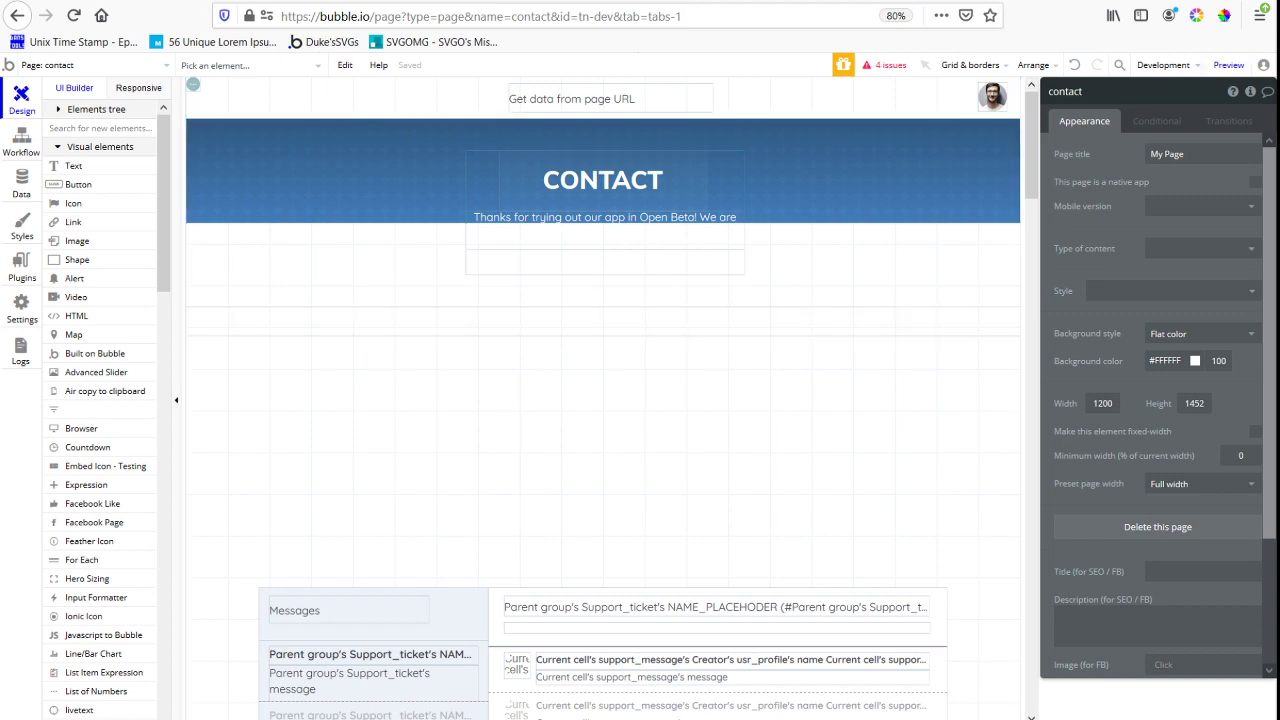
# Open the user records in the app's database and run the contact page as the second listed user
pyautogui.click(14, 188)
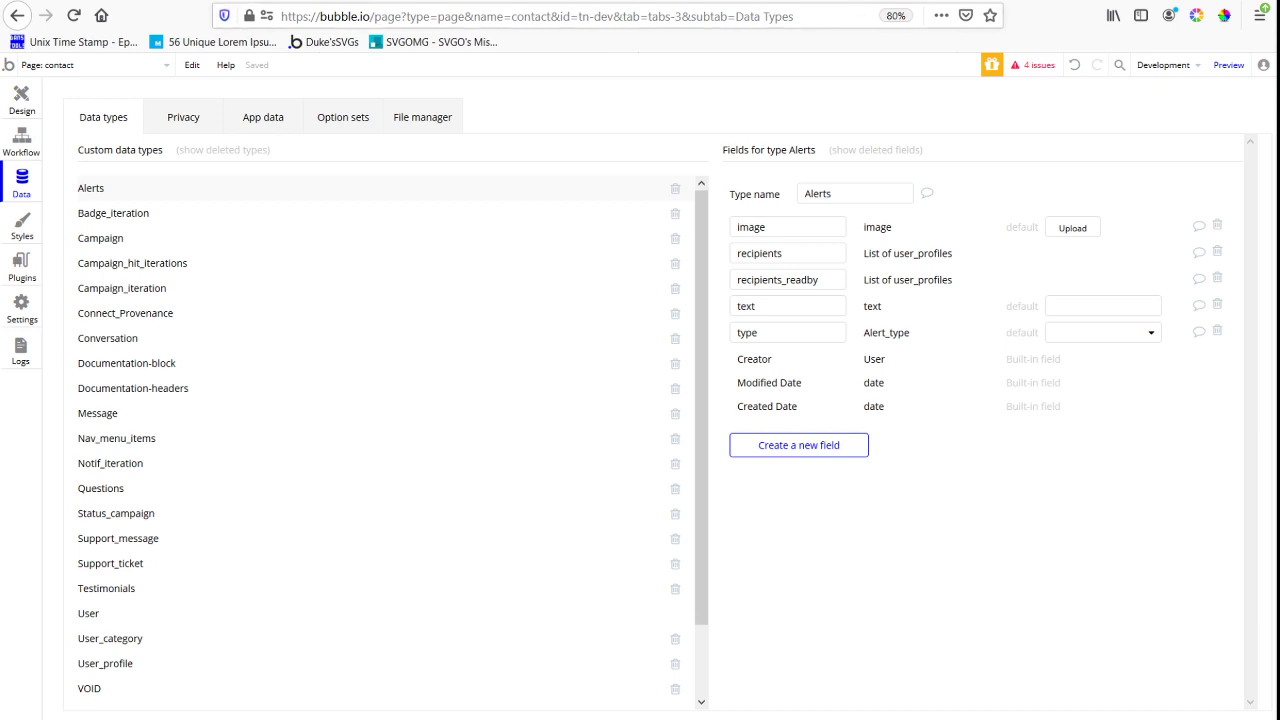
pyautogui.press('F5')
pyautogui.click(24, 103)
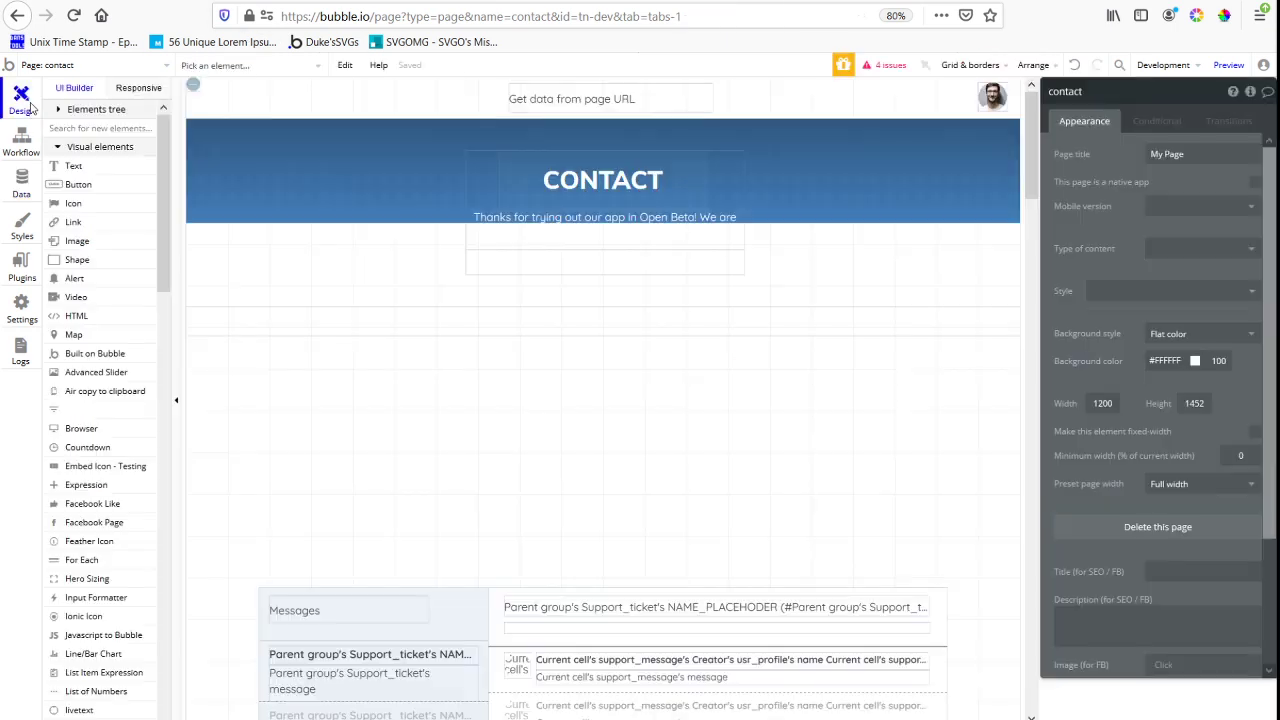
pyautogui.click(21, 143)
pyautogui.click(20, 180)
pyautogui.click(277, 121)
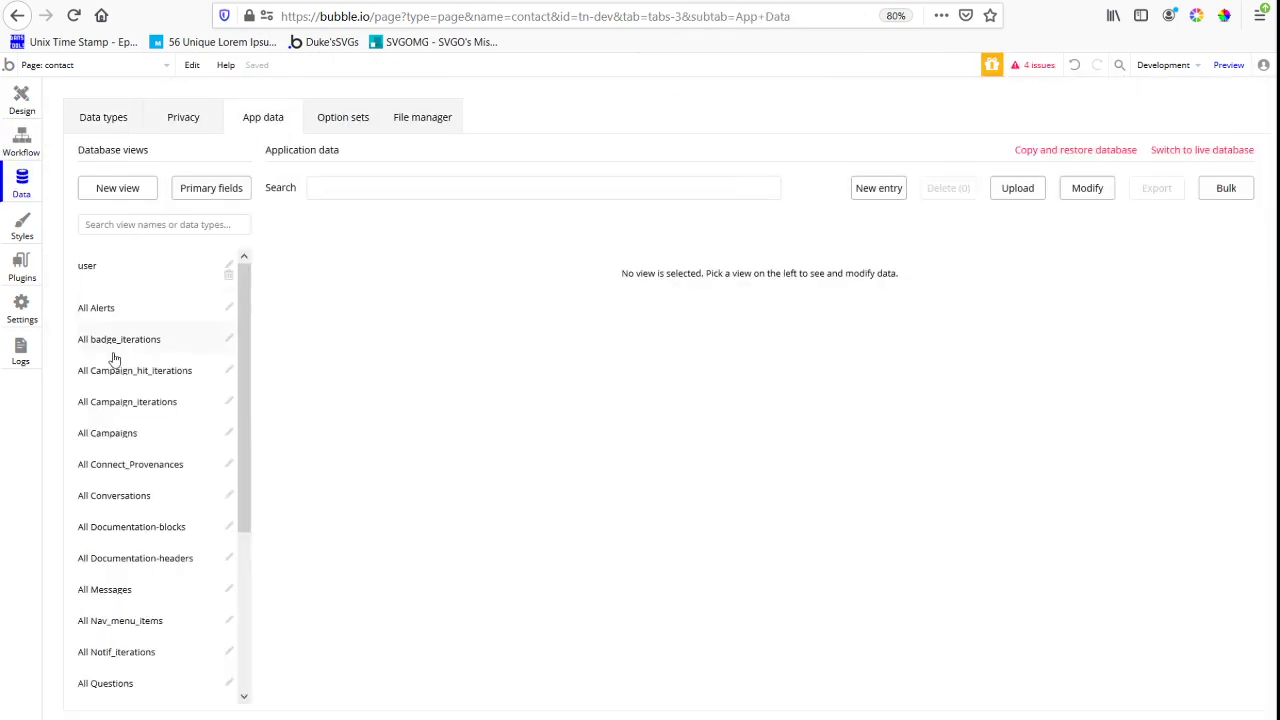
pyautogui.click(80, 266)
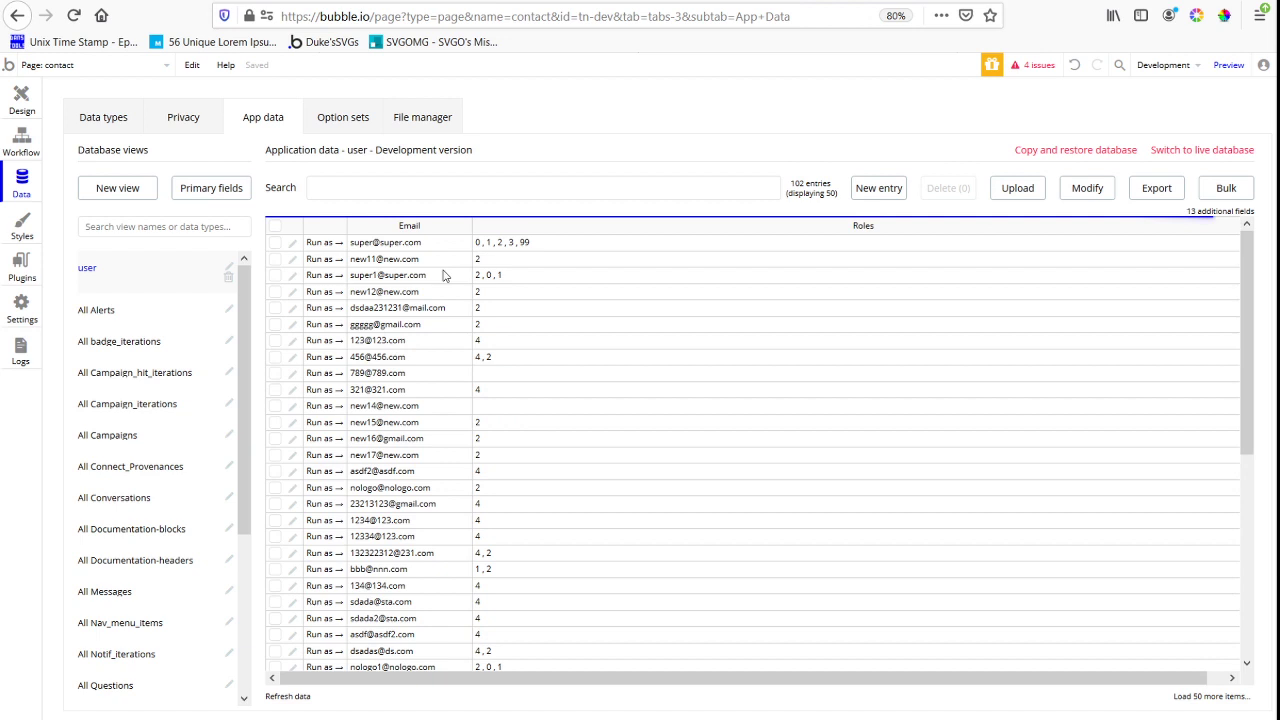
pyautogui.click(320, 262)
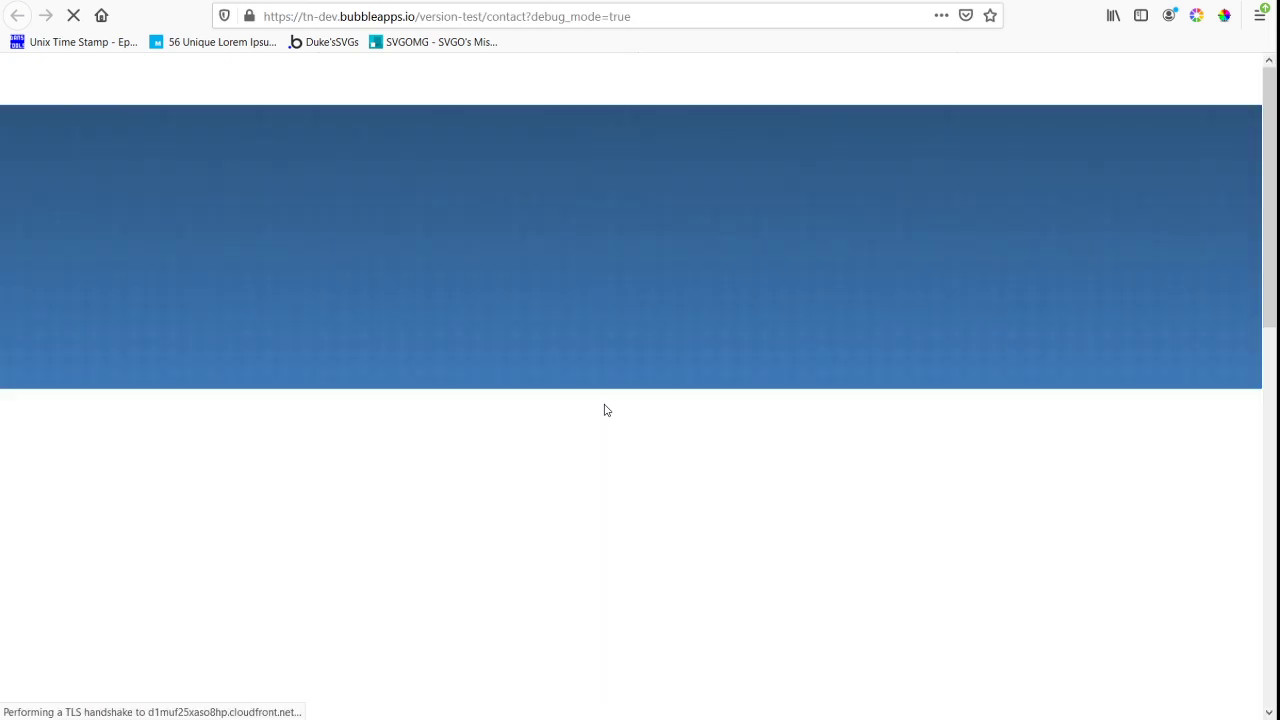
# Examine the contact page's submission form, the messages list and the reply area beneath it
pyautogui.scroll(-1, 684, 286)
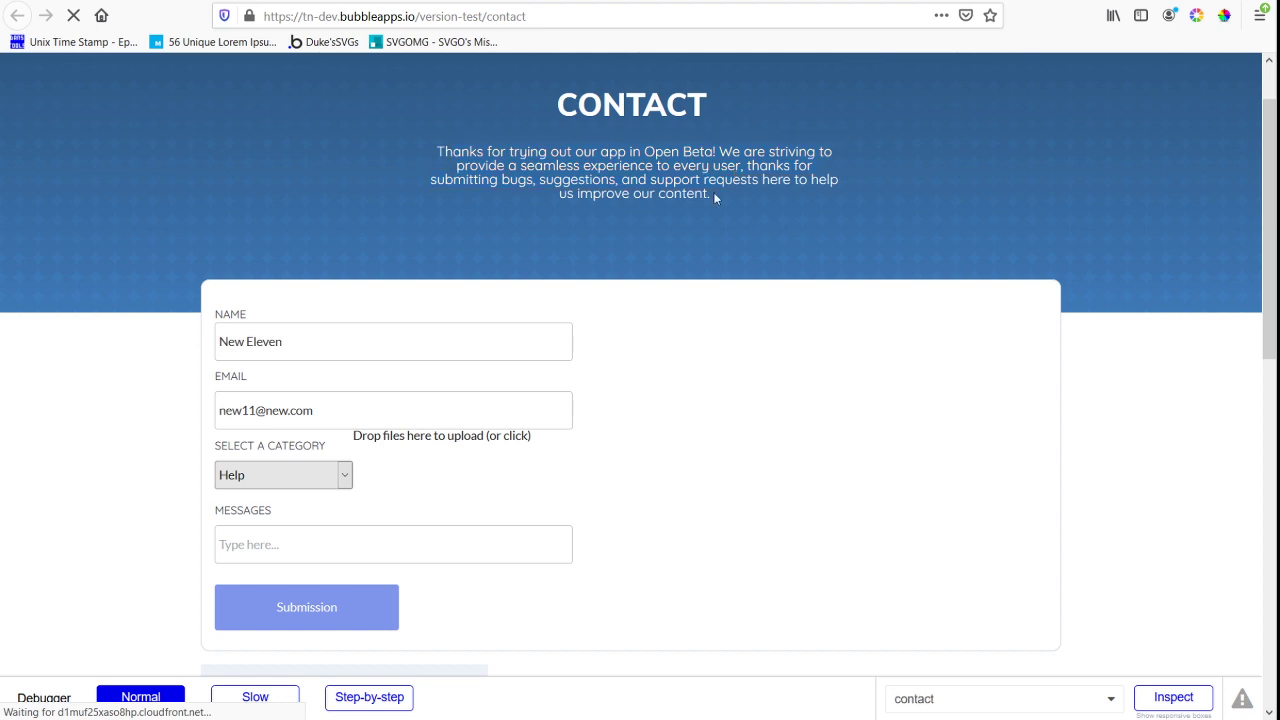
pyautogui.scroll(-2, 486, 390)
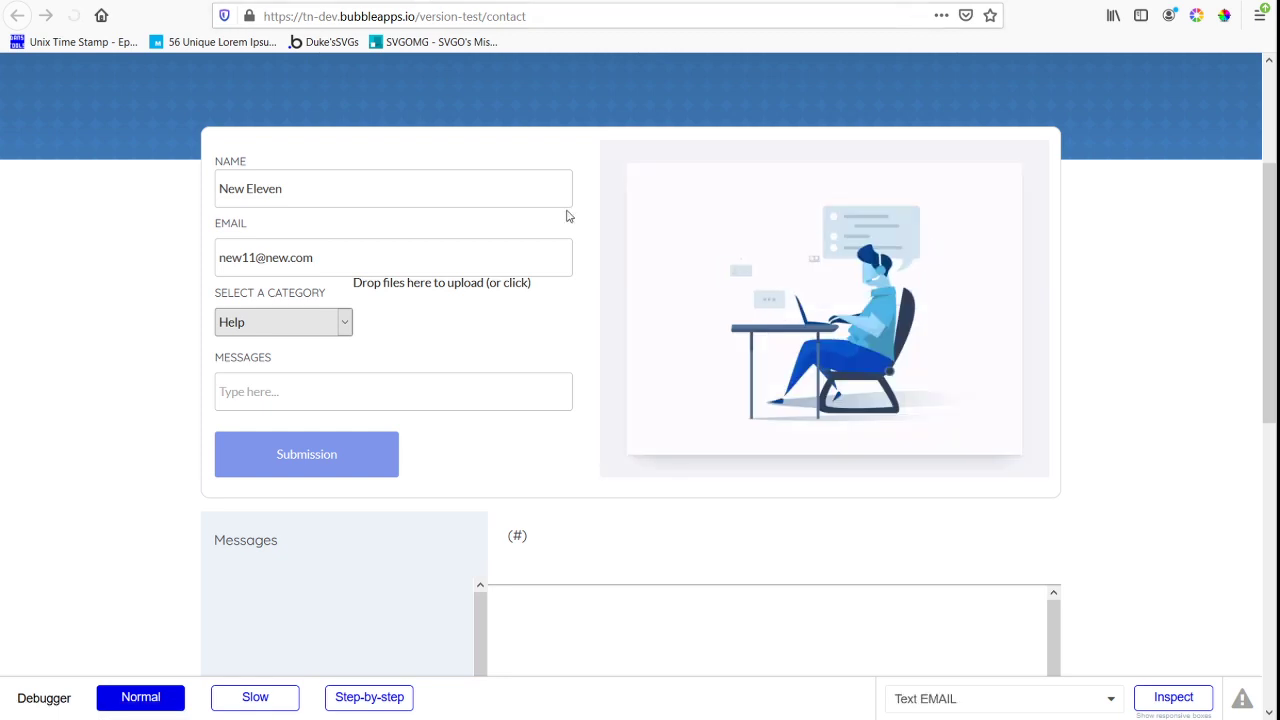
pyautogui.scroll(-3, 728, 320)
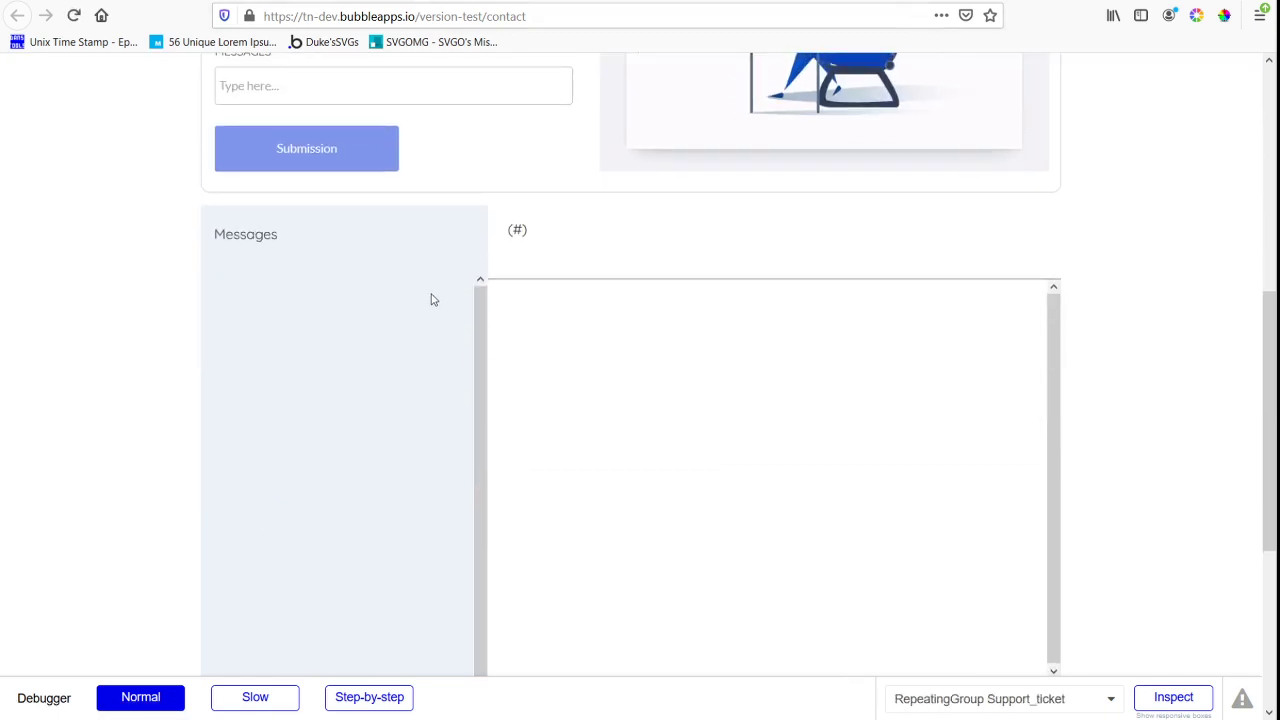
pyautogui.scroll(1, 589, 426)
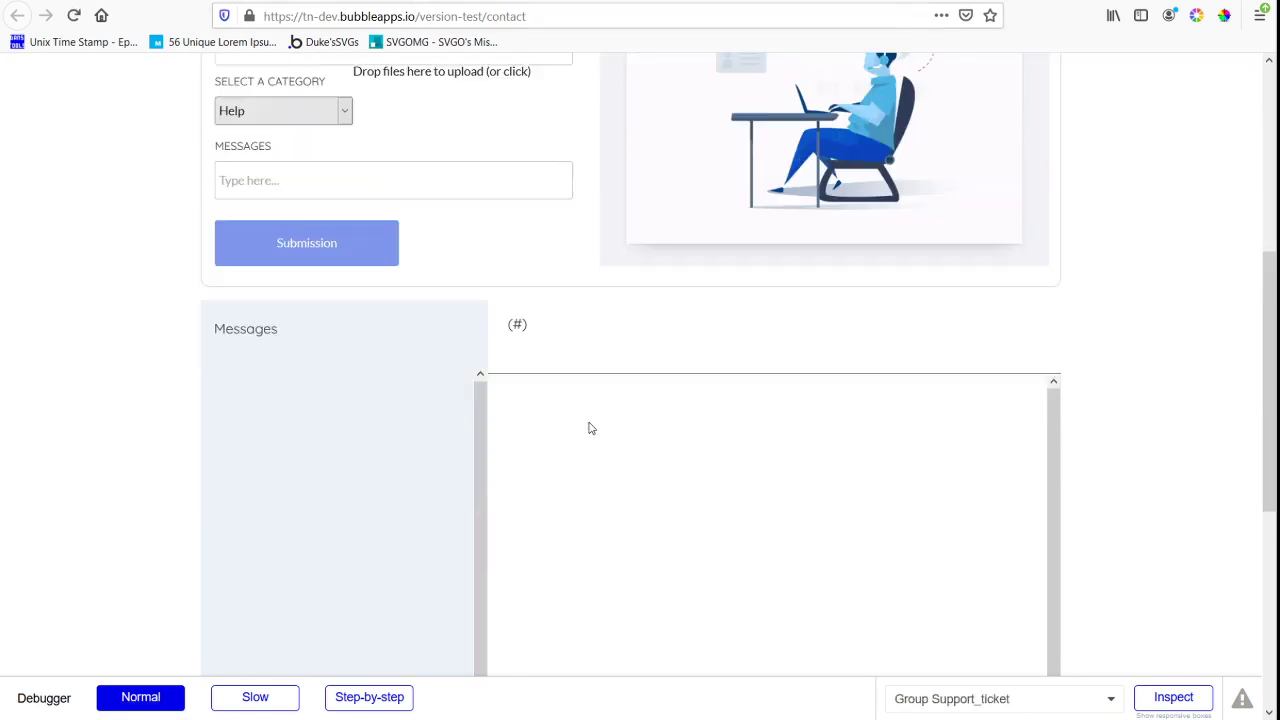
pyautogui.scroll(-3, 589, 428)
pyautogui.scroll(2, 589, 428)
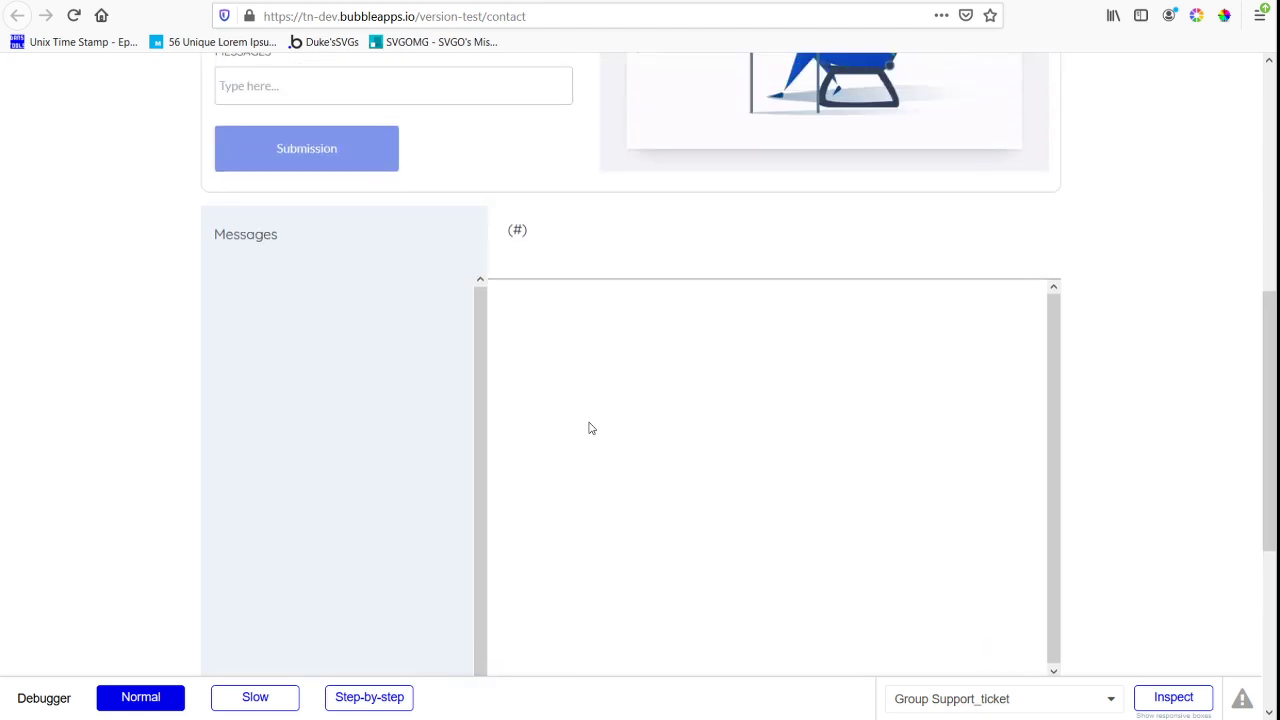
pyautogui.scroll(-2, 354, 277)
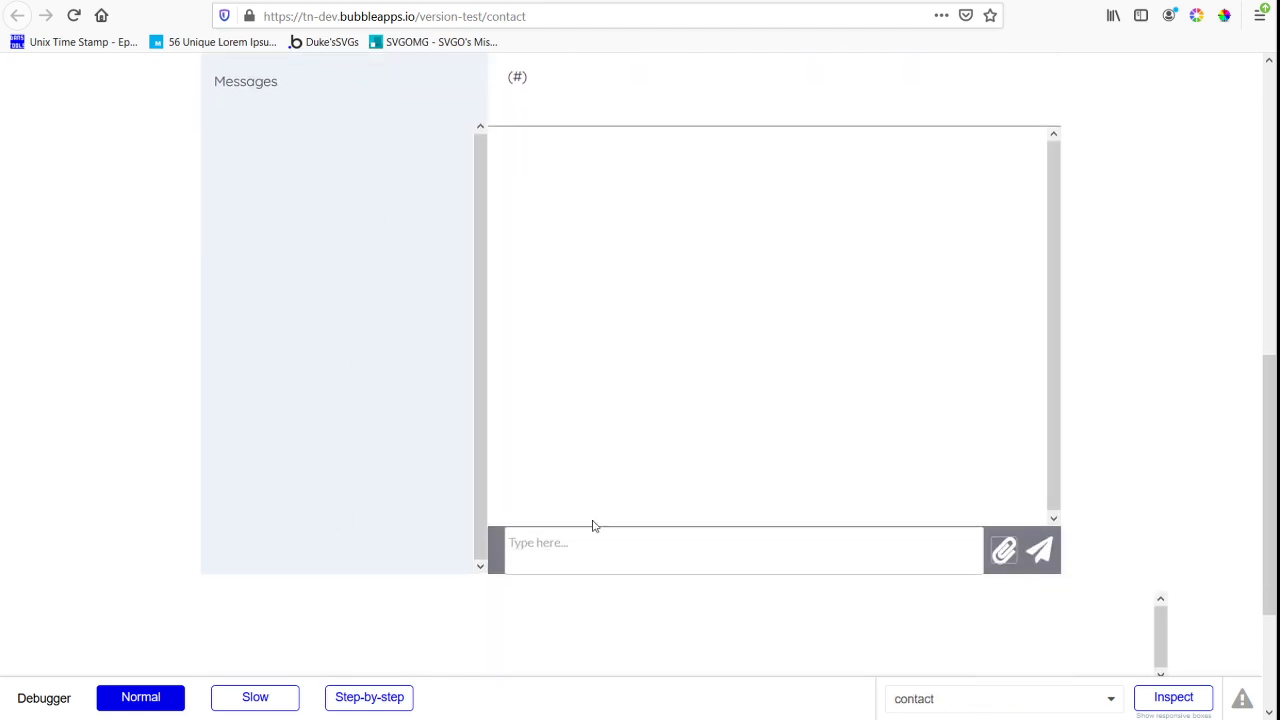
pyautogui.scroll(10, 791, 406)
pyautogui.scroll(-2, 333, 423)
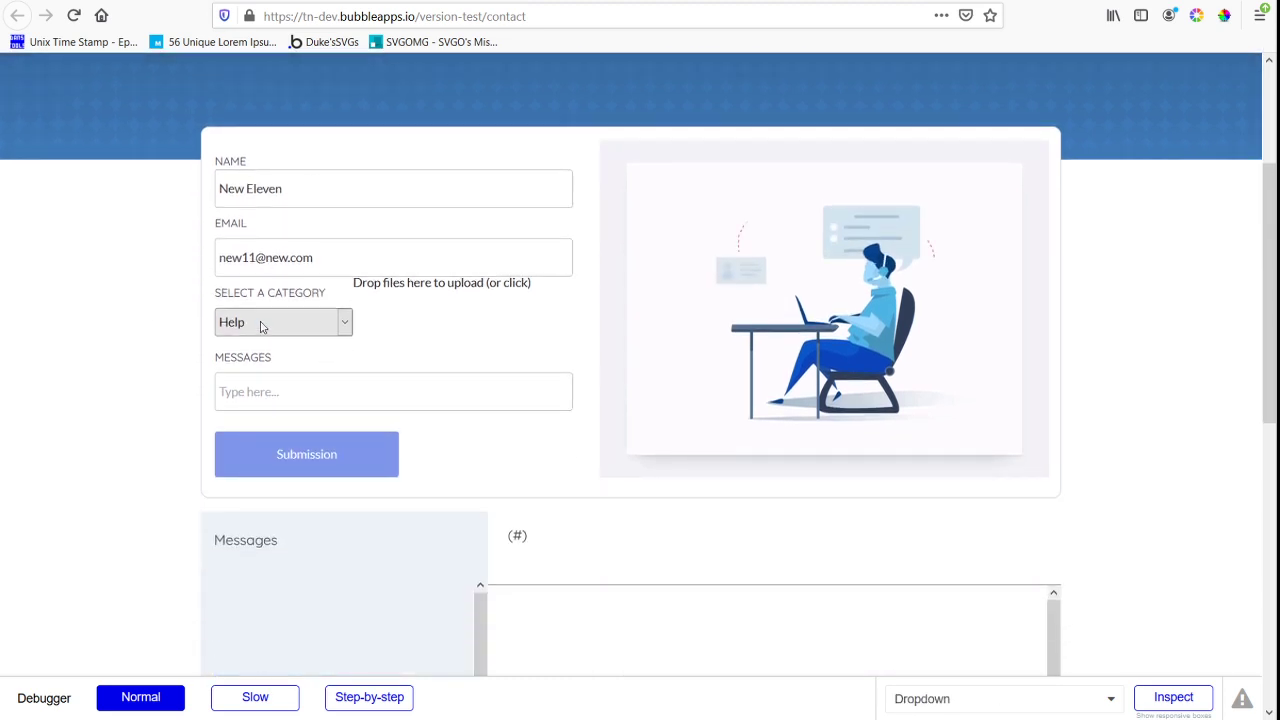
# Write "This is the newest support message" as the contact form's message and try to submit the form
pyautogui.click(342, 256)
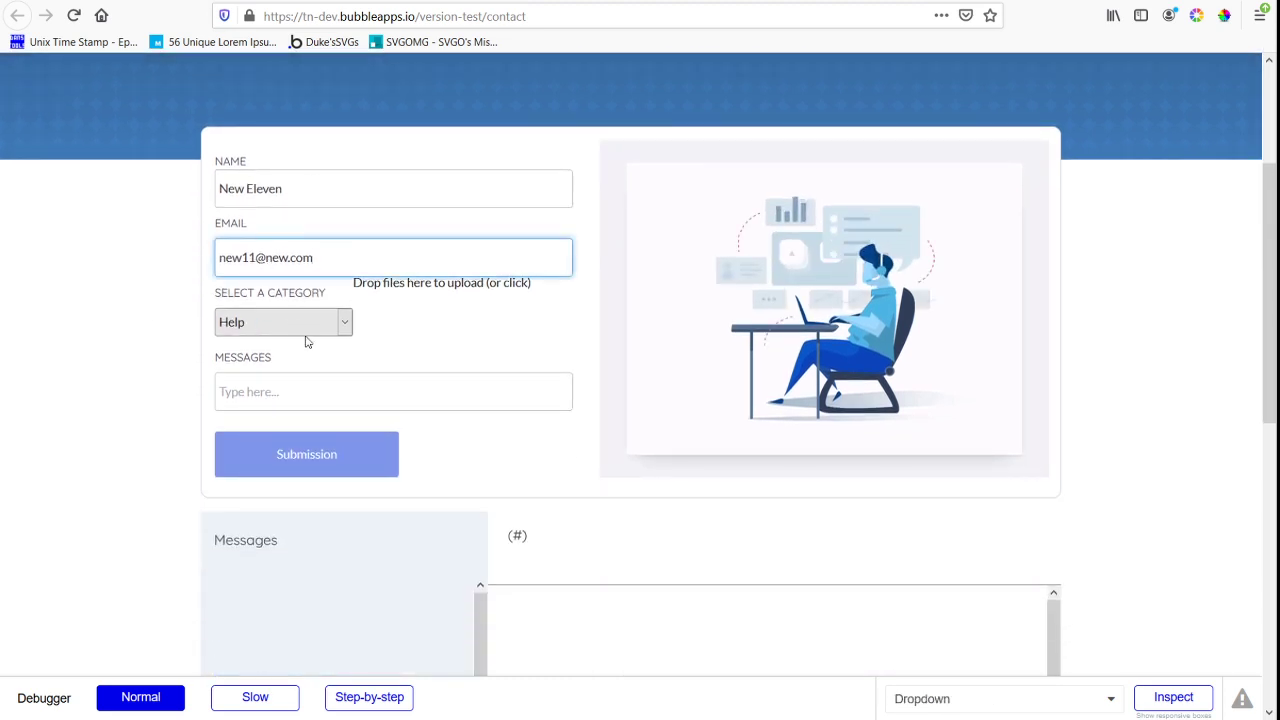
pyautogui.press('Tab')
pyautogui.press('Tab')
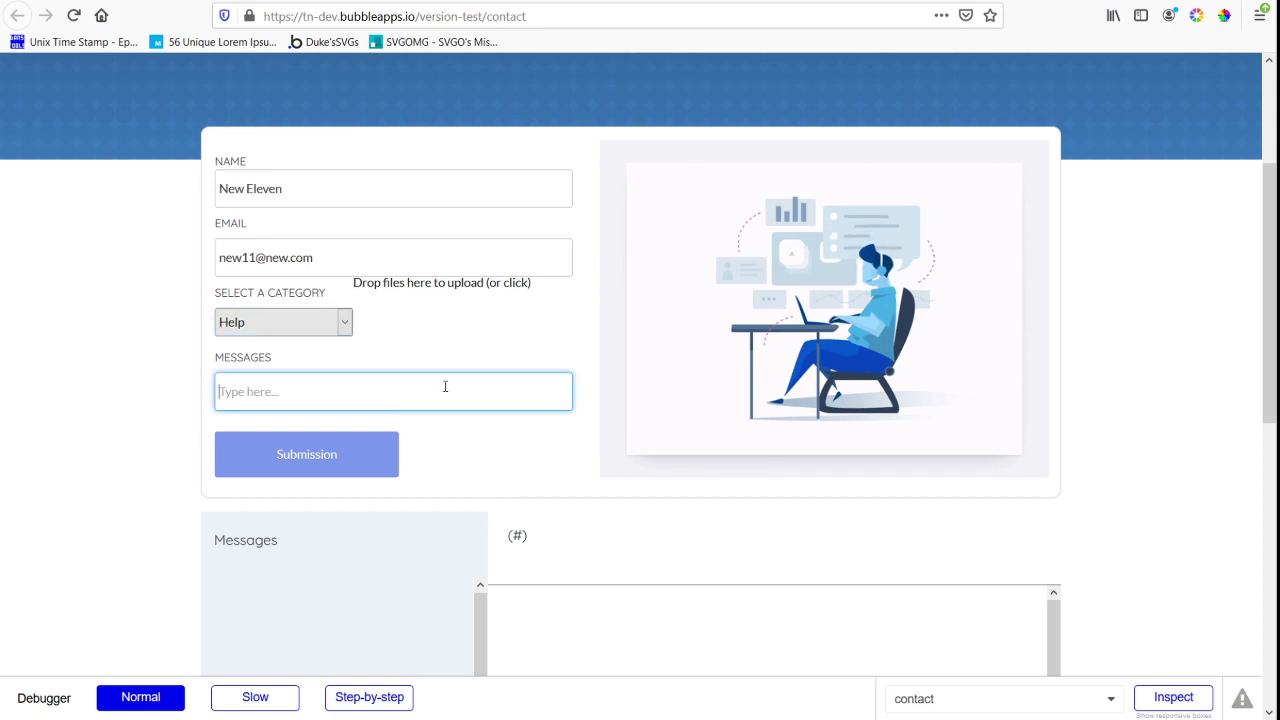
pyautogui.write('This is the')
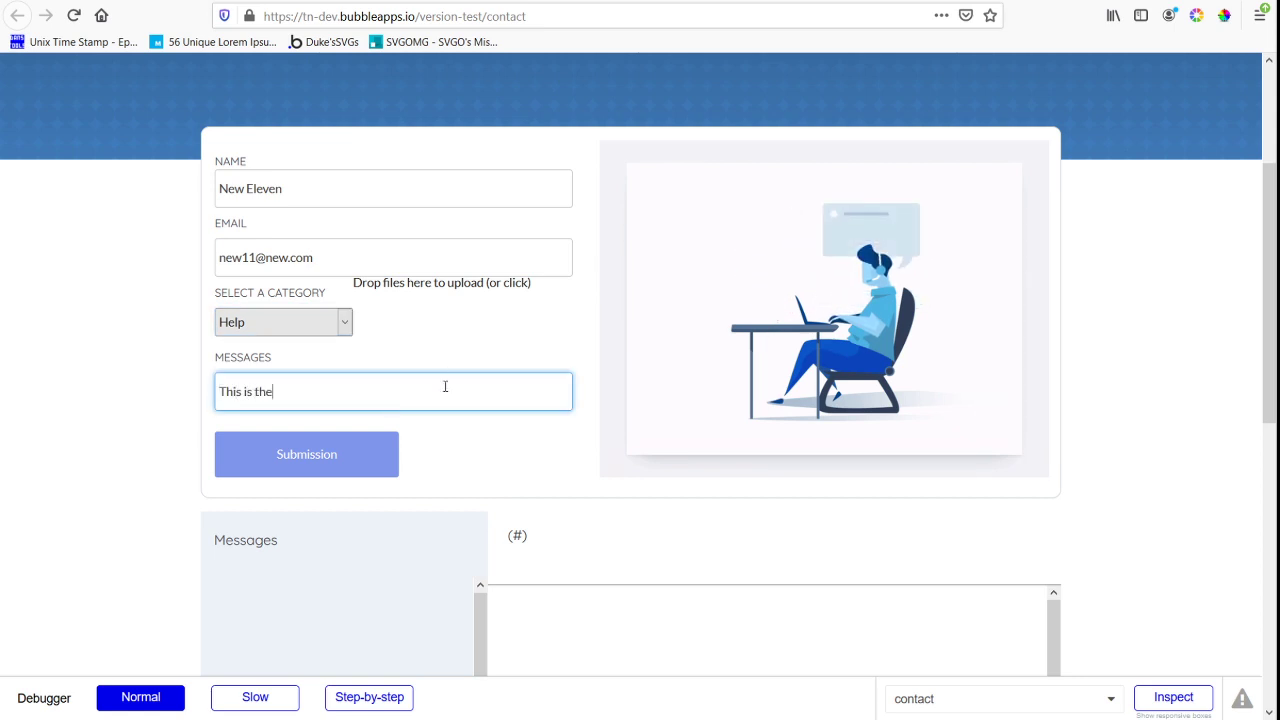
pyautogui.write(' newest supo')
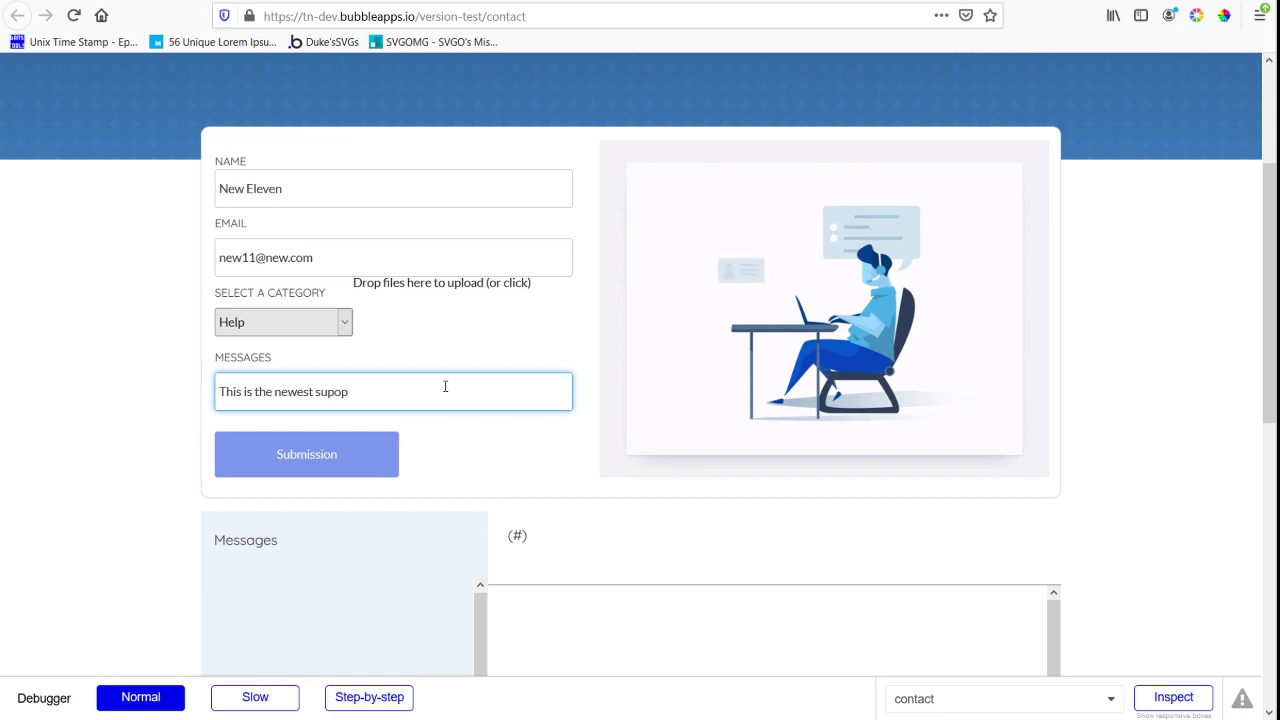
pyautogui.press('BackSpace')
pyautogui.write('port messat')
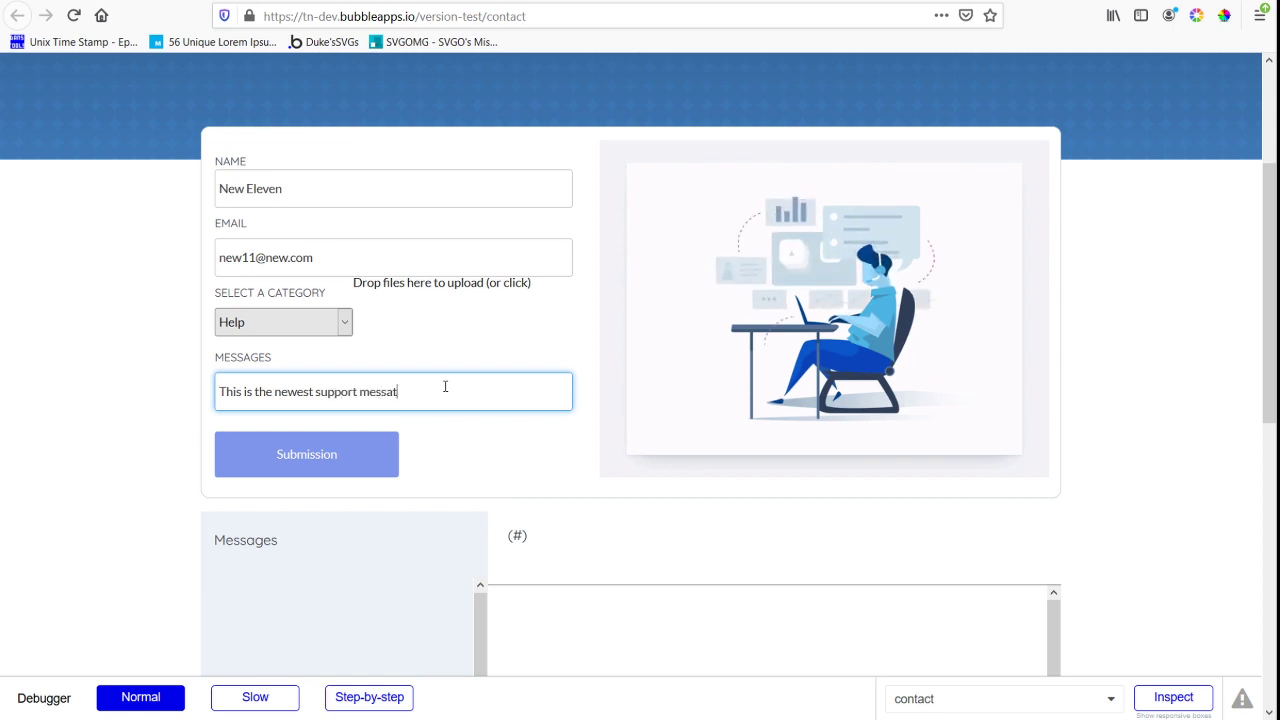
pyautogui.press('BackSpace')
pyautogui.write('ge')
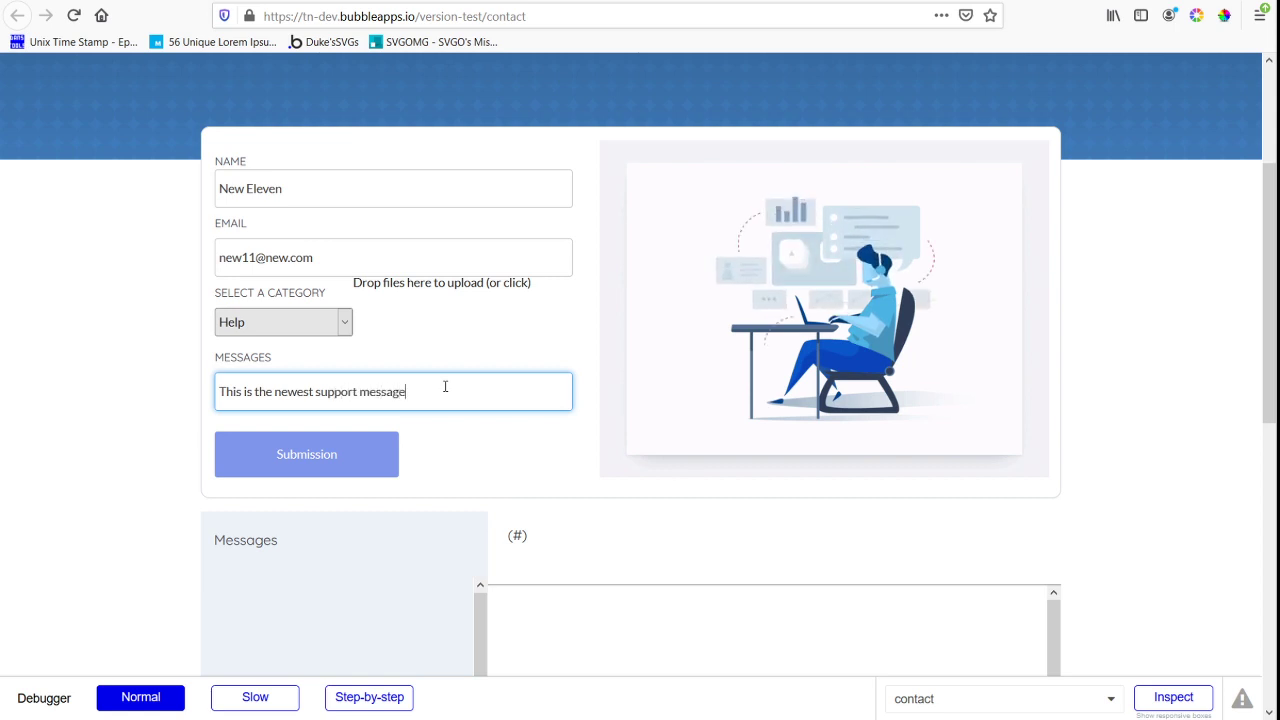
pyautogui.click(334, 466)
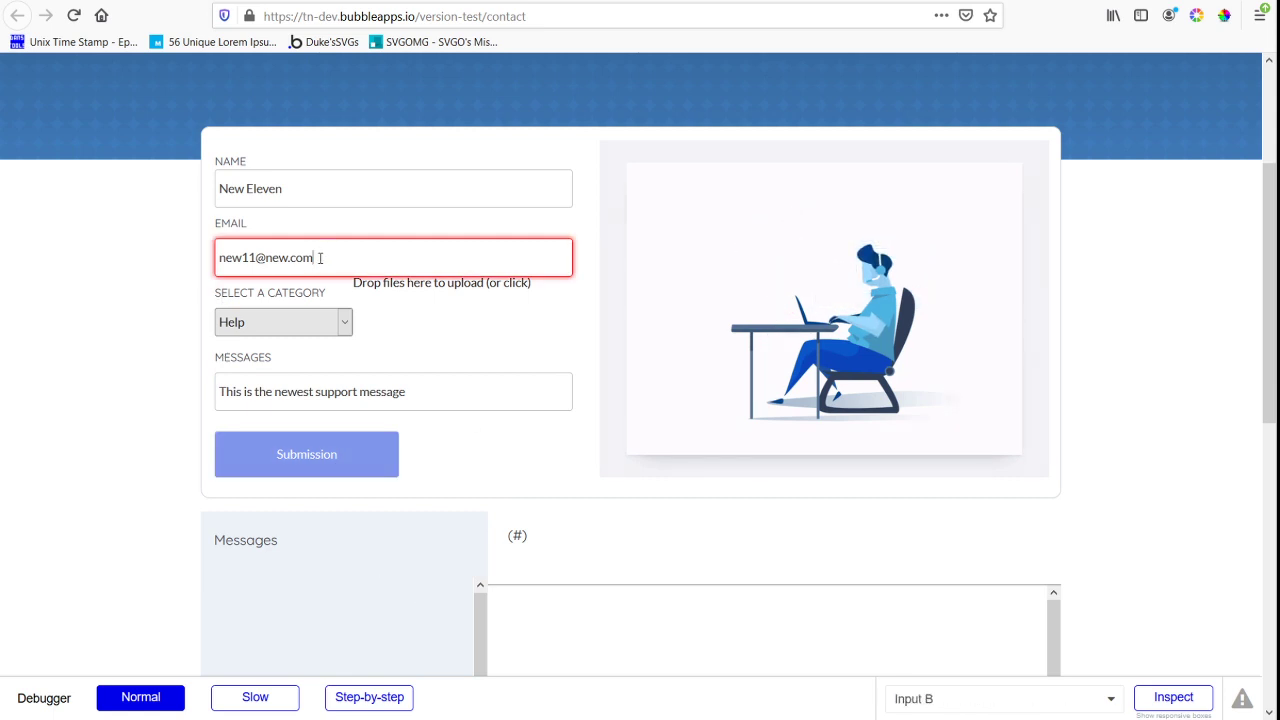
# Replace the domain of the contact form's e-mail with gmail.com and submit the support request
pyautogui.moveTo(314, 258); pyautogui.dragTo(265, 258)
pyautogui.write('gmail.com<')
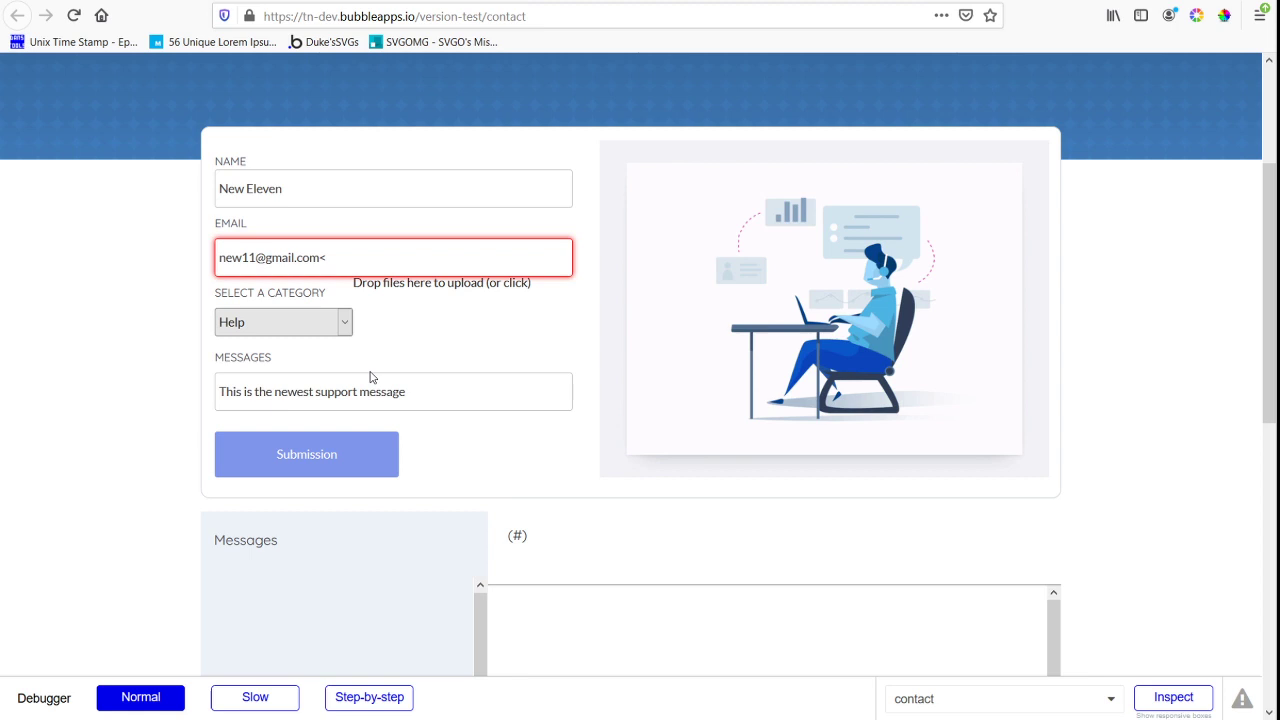
pyautogui.press('BackSpace')
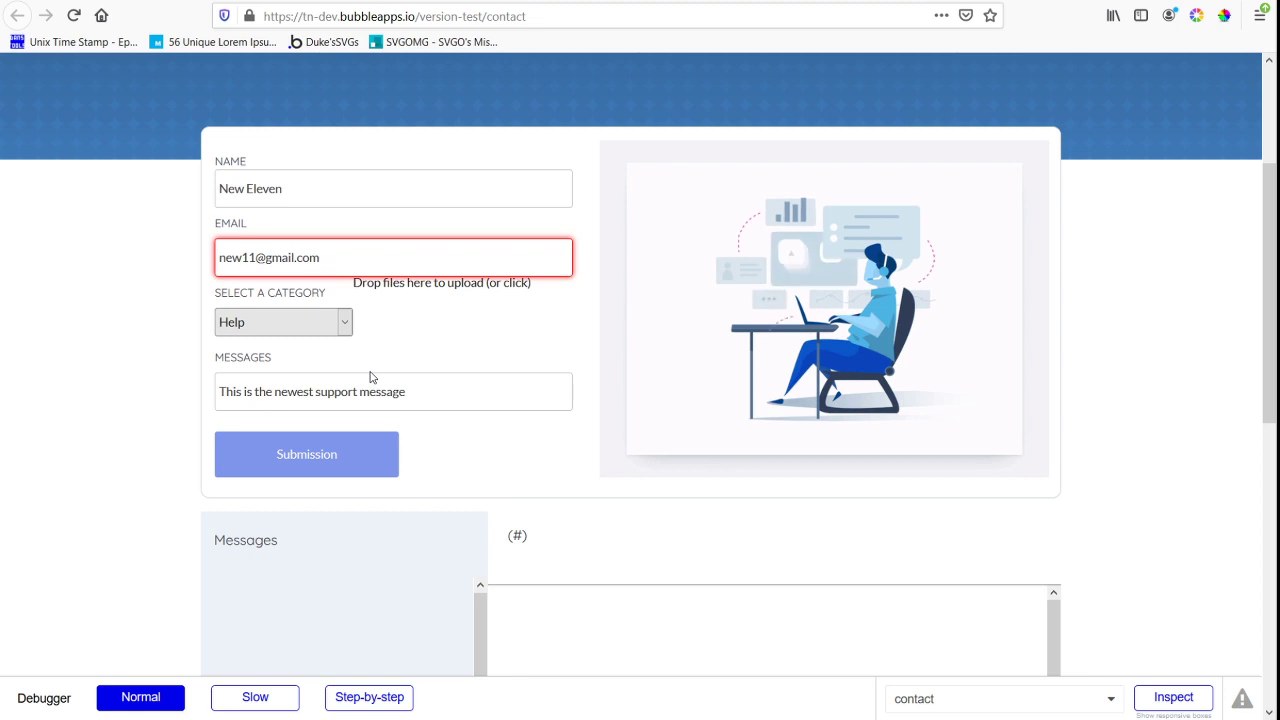
pyautogui.click(376, 468)
pyautogui.scroll(-3, 740, 257)
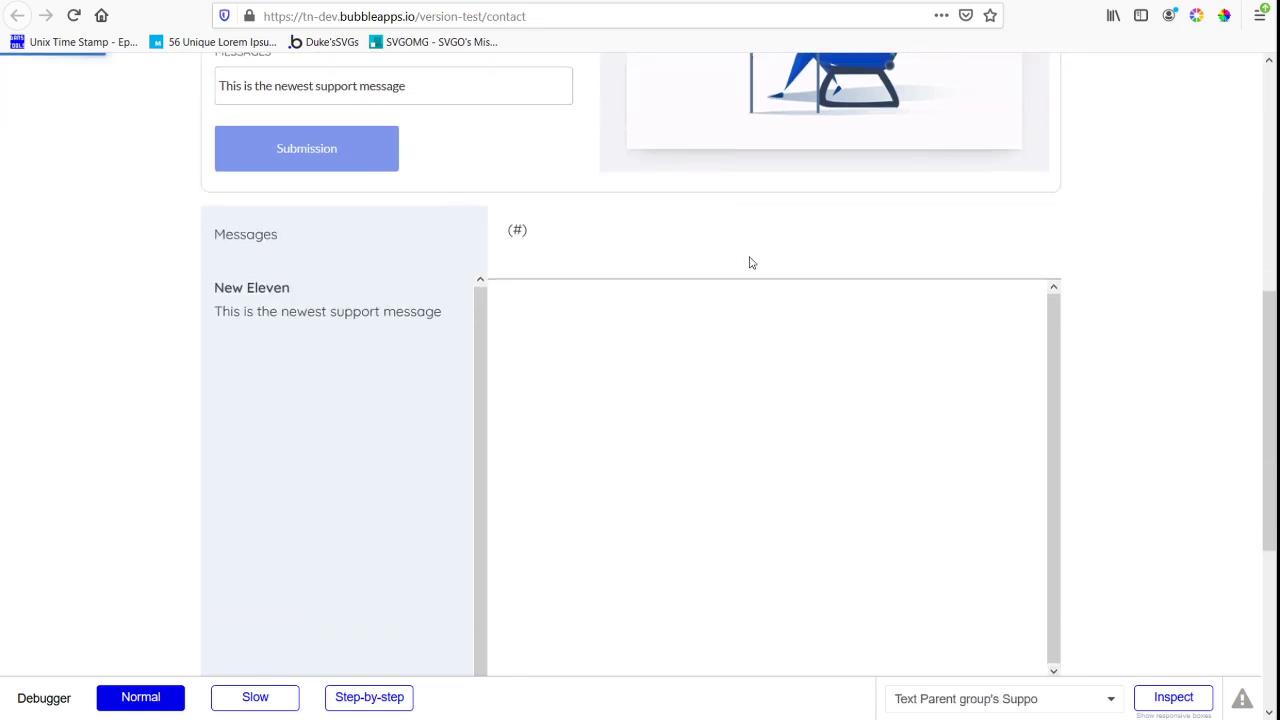
# View the blank new-entry form for the User data type in the app data, without creating an entry
pyautogui.scroll(2, 307, 302)
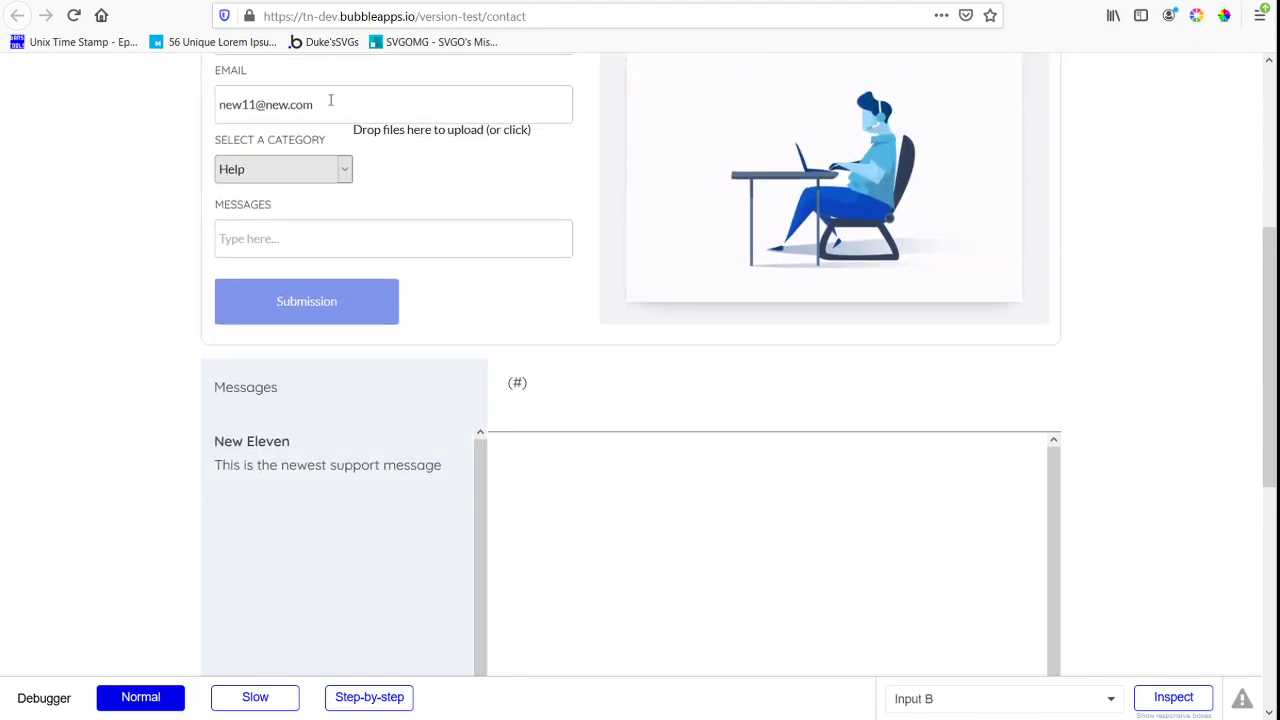
pyautogui.click(331, 104)
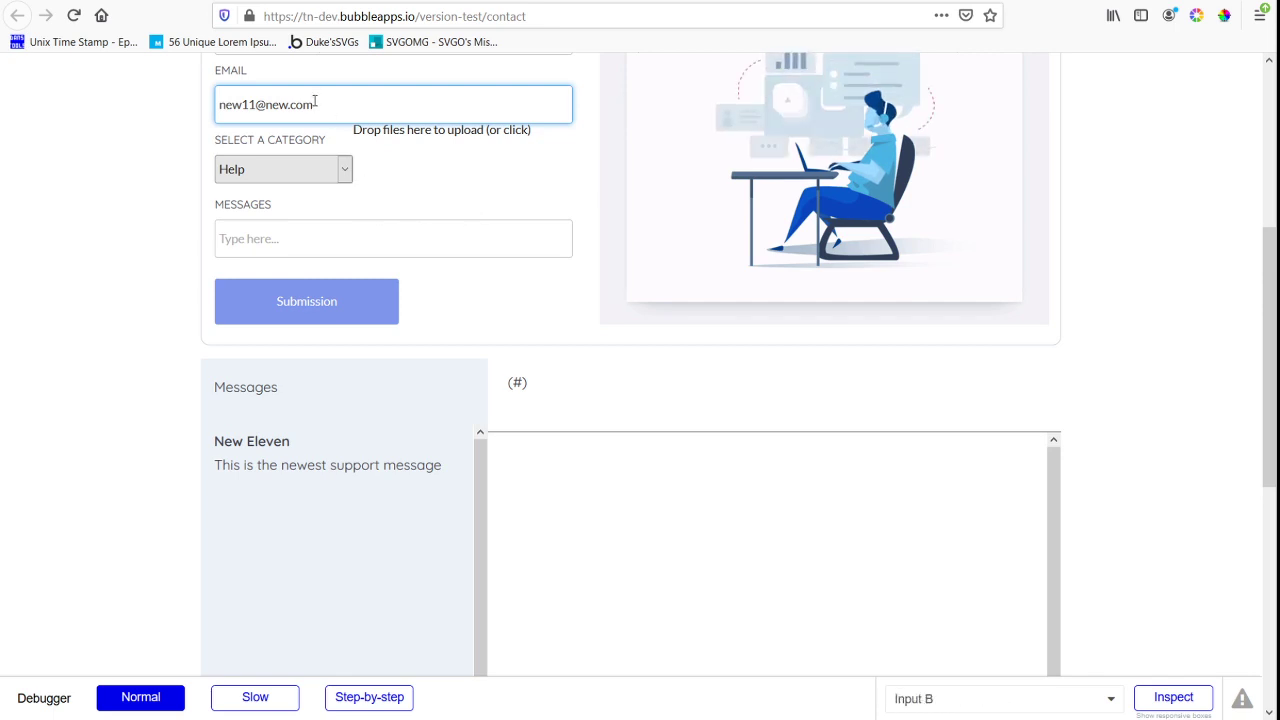
pyautogui.hotkey('ctrl', 'Tab')
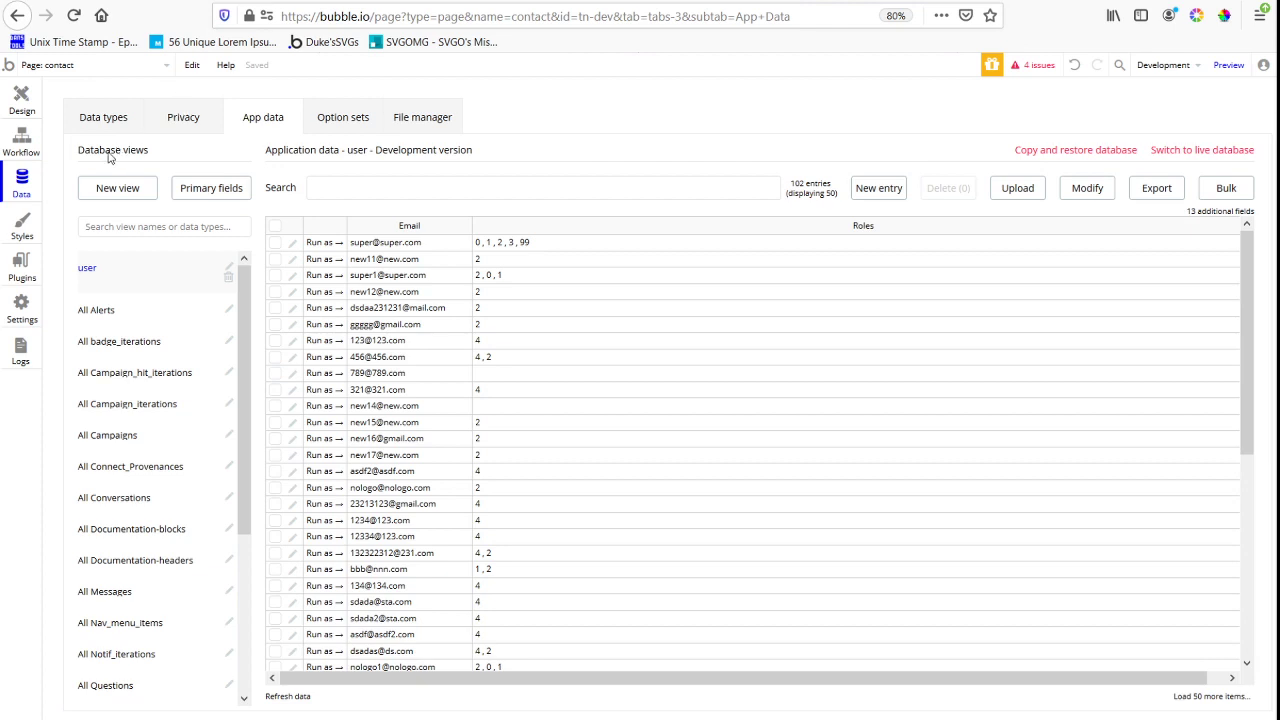
pyautogui.click(878, 187)
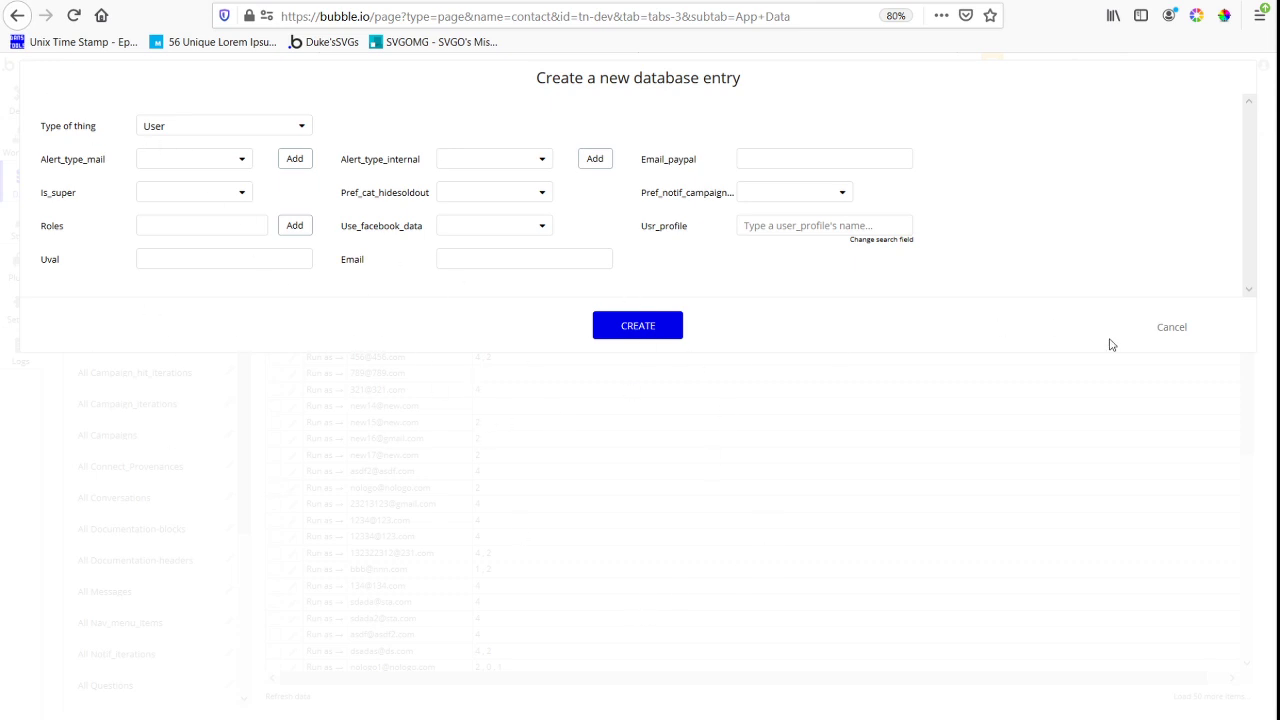
pyautogui.click(1173, 331)
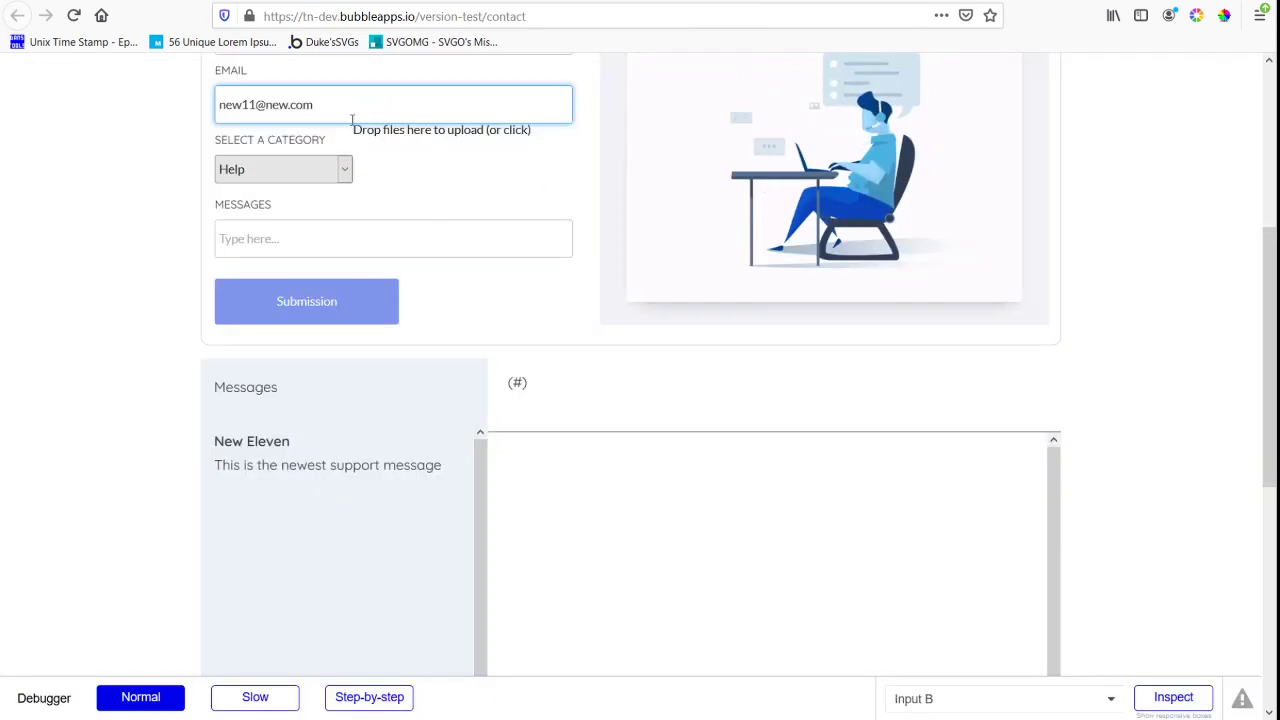
# Try to submit the contact form with the prefilled e-mail and an empty message, and highlight the e-mail's domain
pyautogui.click(320, 299)
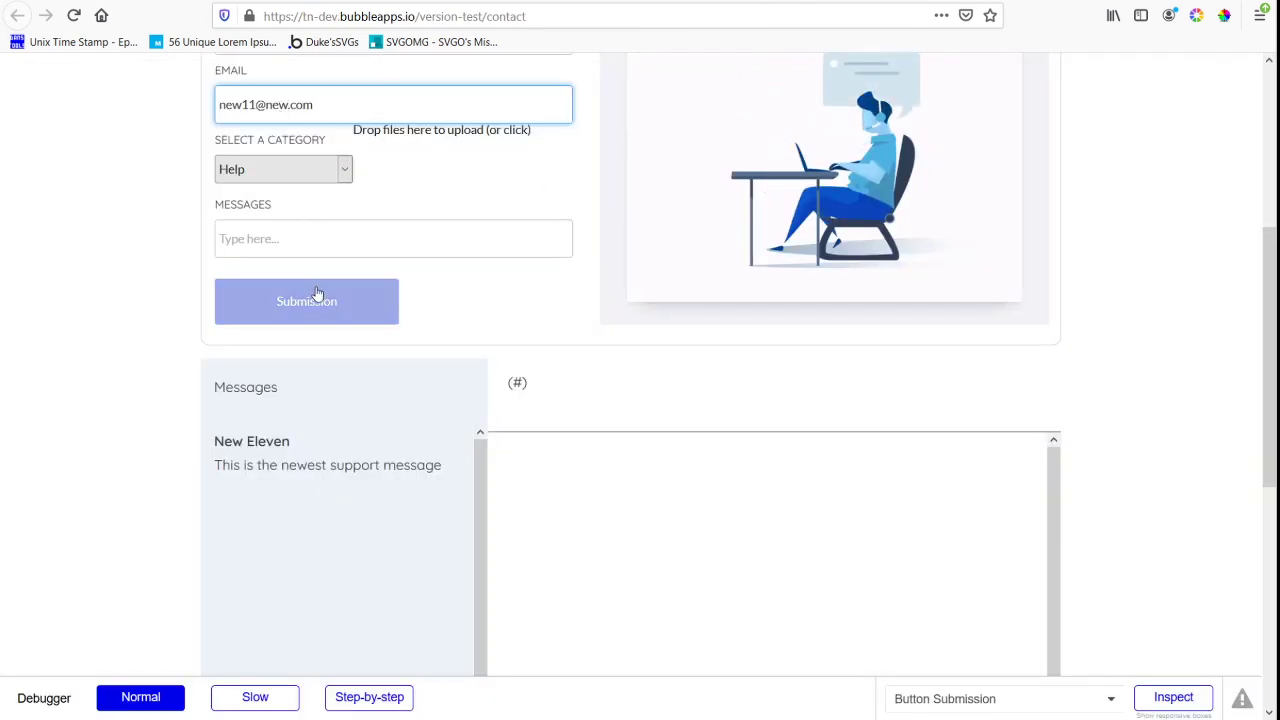
pyautogui.moveTo(267, 104); pyautogui.dragTo(334, 104)
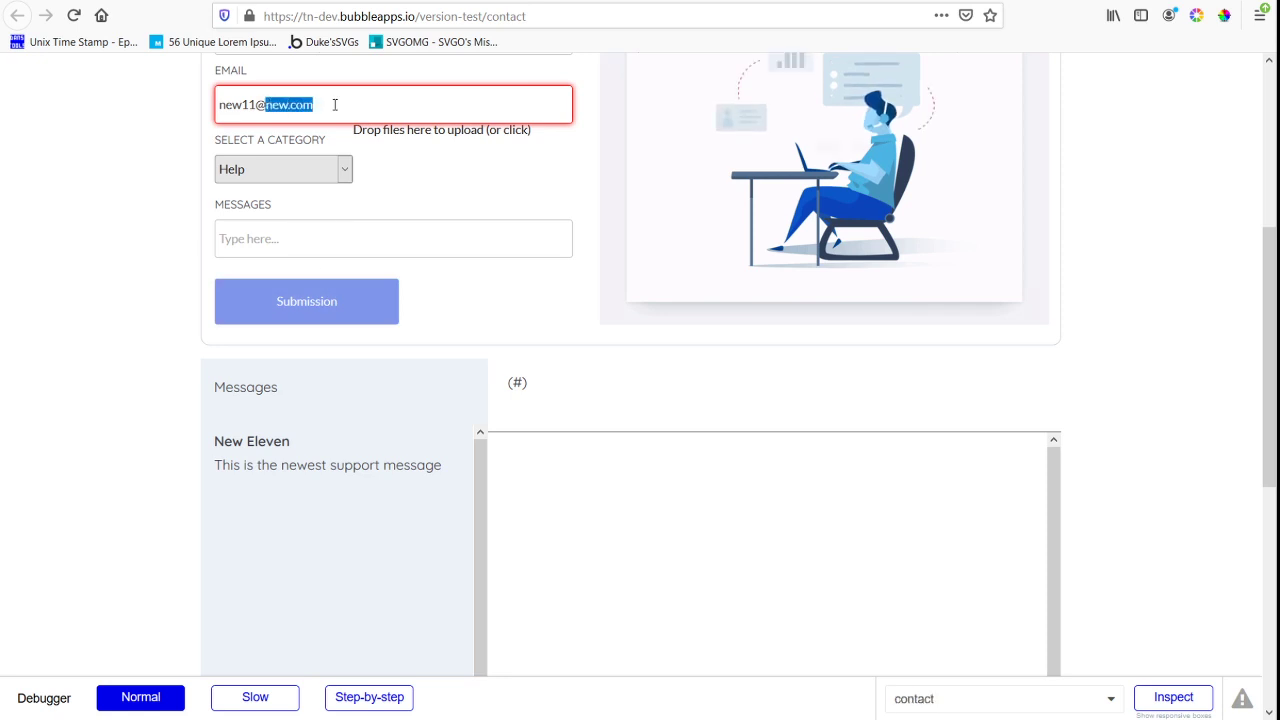
# Open the newest support ticket in the messages list and send the reply "This is the addon message"
pyautogui.click(330, 512)
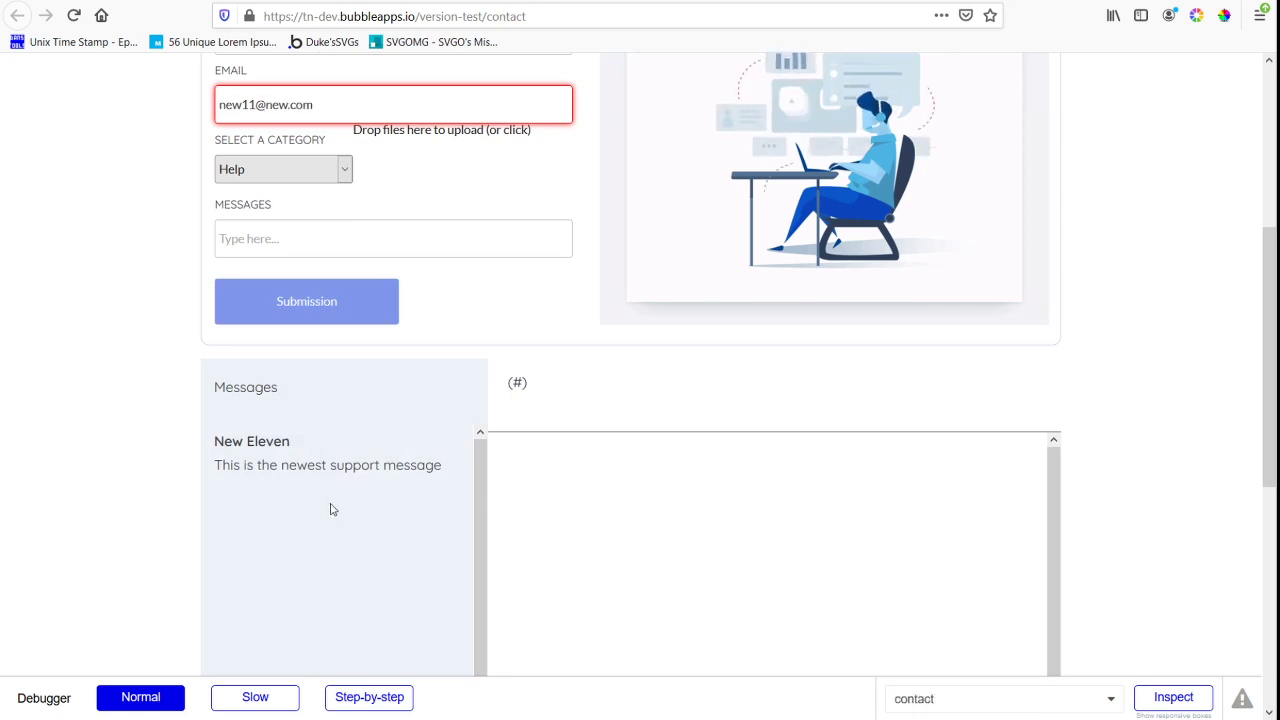
pyautogui.scroll(-4, 768, 445)
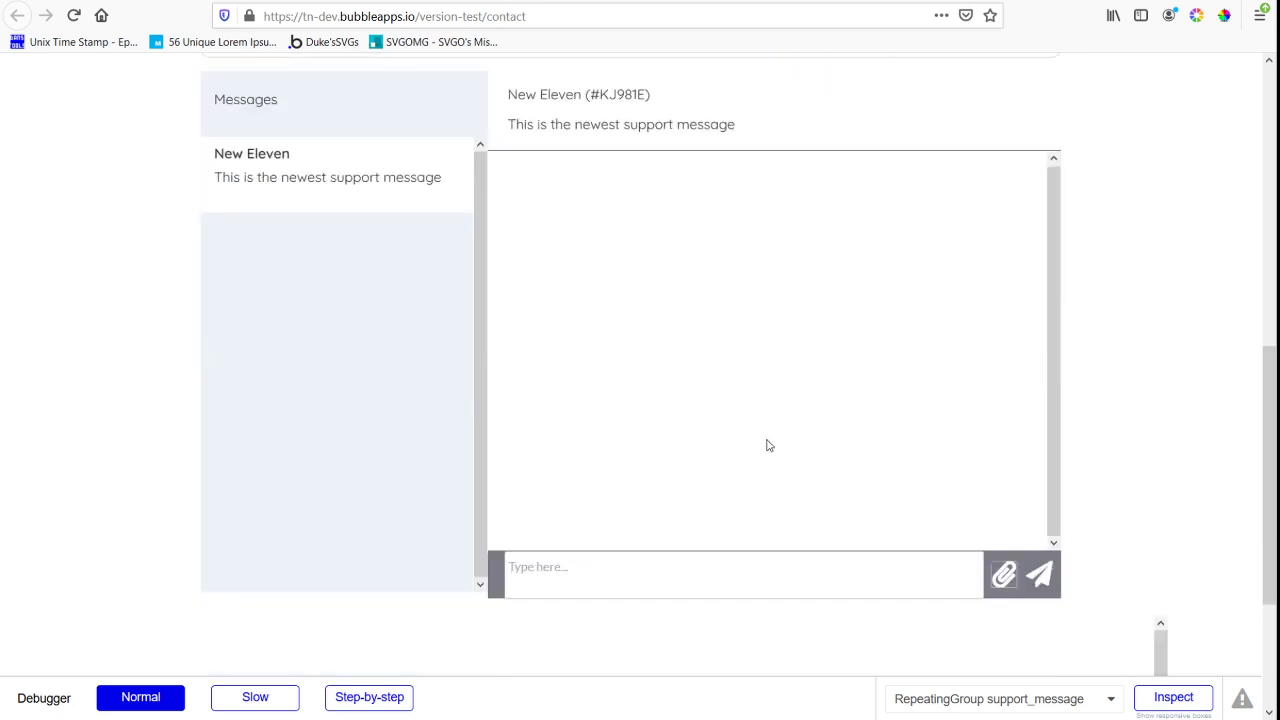
pyautogui.click(703, 474)
pyautogui.write('This is')
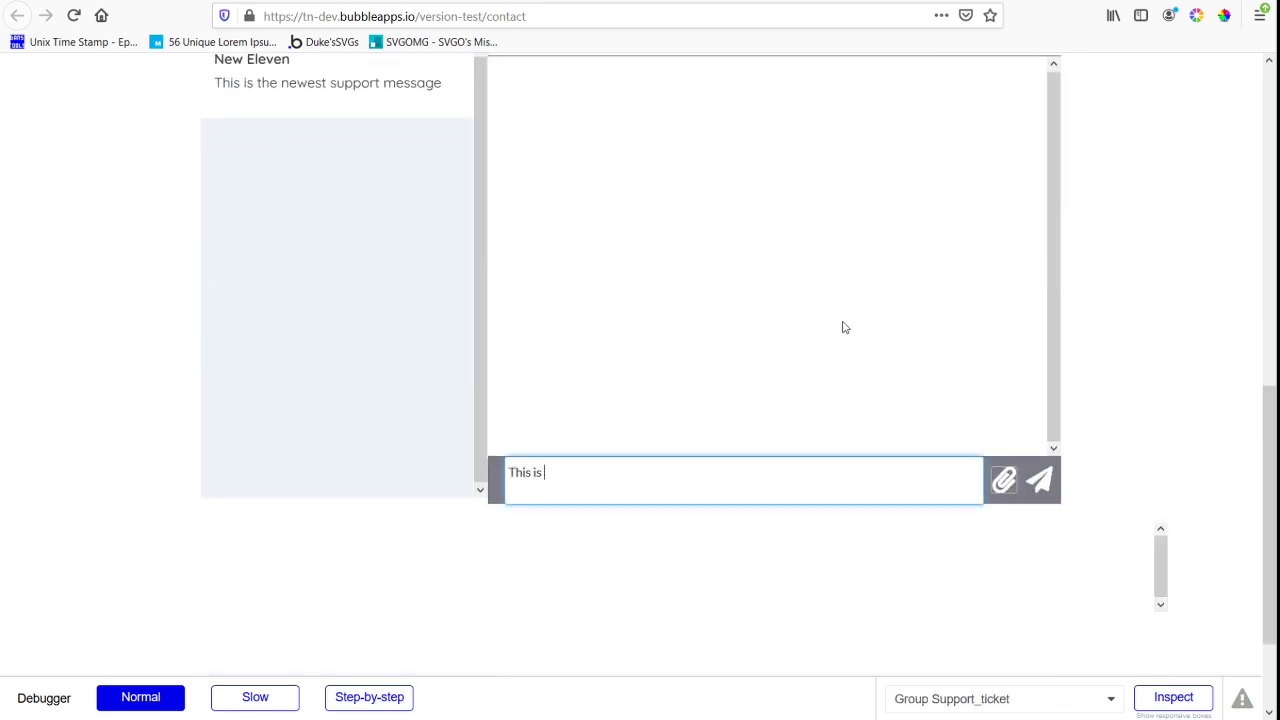
pyautogui.write(' the addon message')
pyautogui.click(1040, 480)
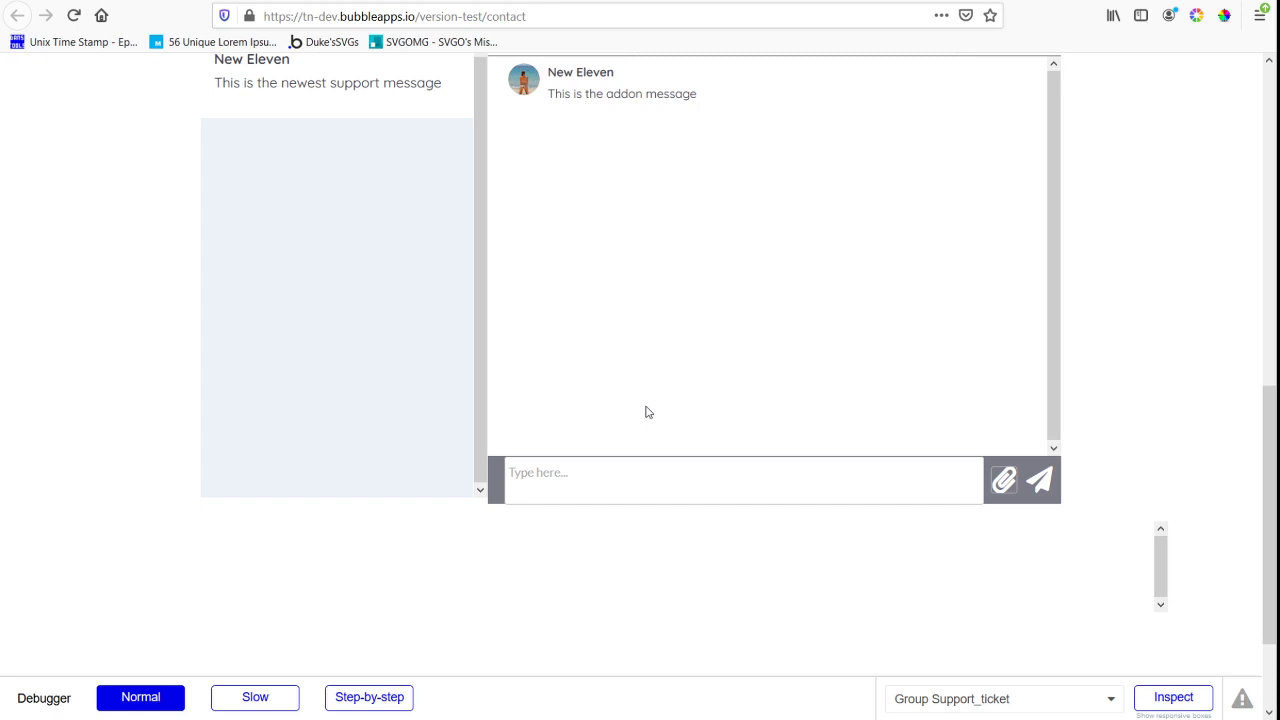
# Send two more replies, "adsfasdf" and "asdfasdf", in the open support ticket's conversation
pyautogui.moveTo(563, 71); pyautogui.dragTo(636, 92)
pyautogui.click(630, 495)
pyautogui.write('adsfasdf')
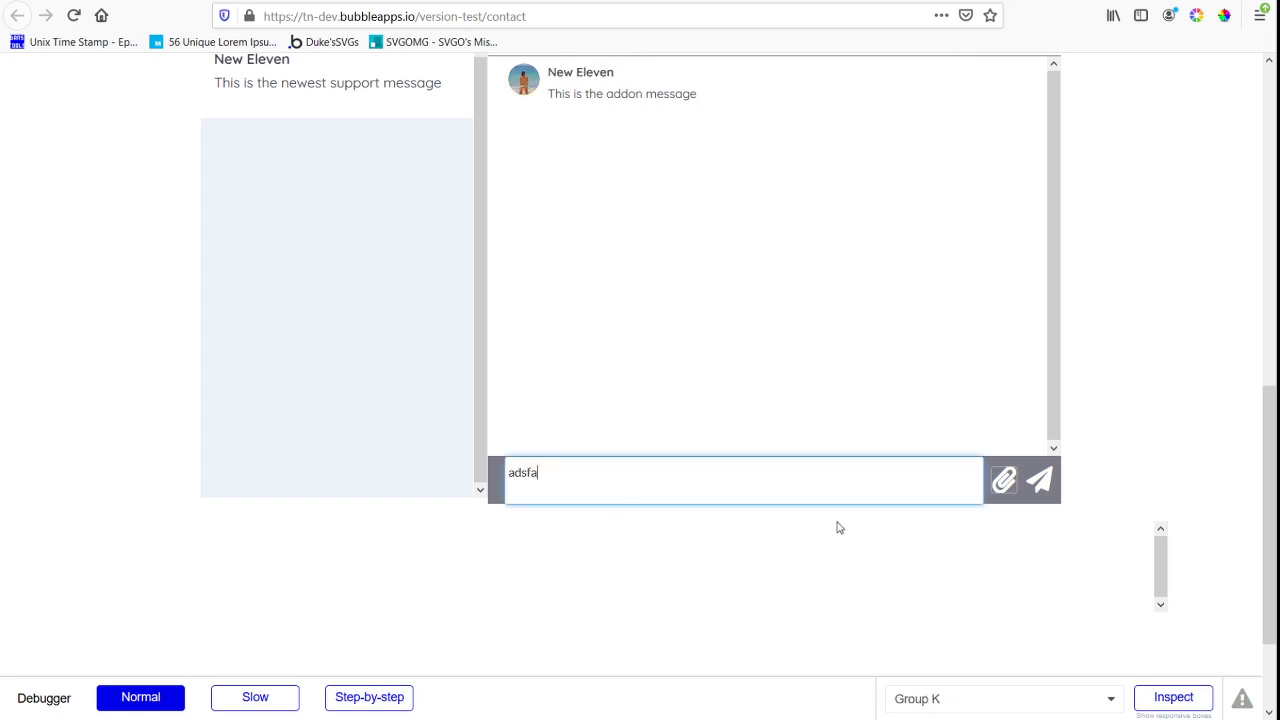
pyautogui.click(1048, 489)
pyautogui.click(831, 466)
pyautogui.write('asdfasdf')
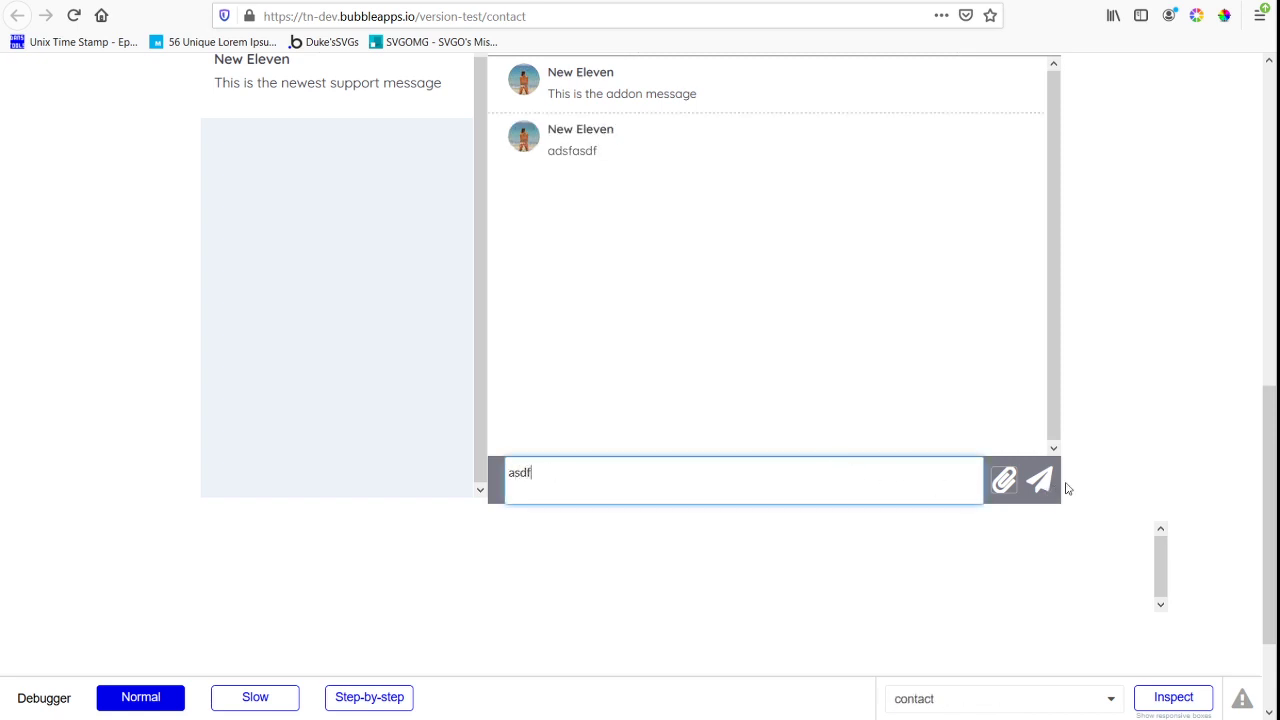
pyautogui.click(1040, 487)
# Change the contact form's e-mail domain to gmail.com and submit a new support request with the message "asddf"
pyautogui.scroll(10, 294, 114)
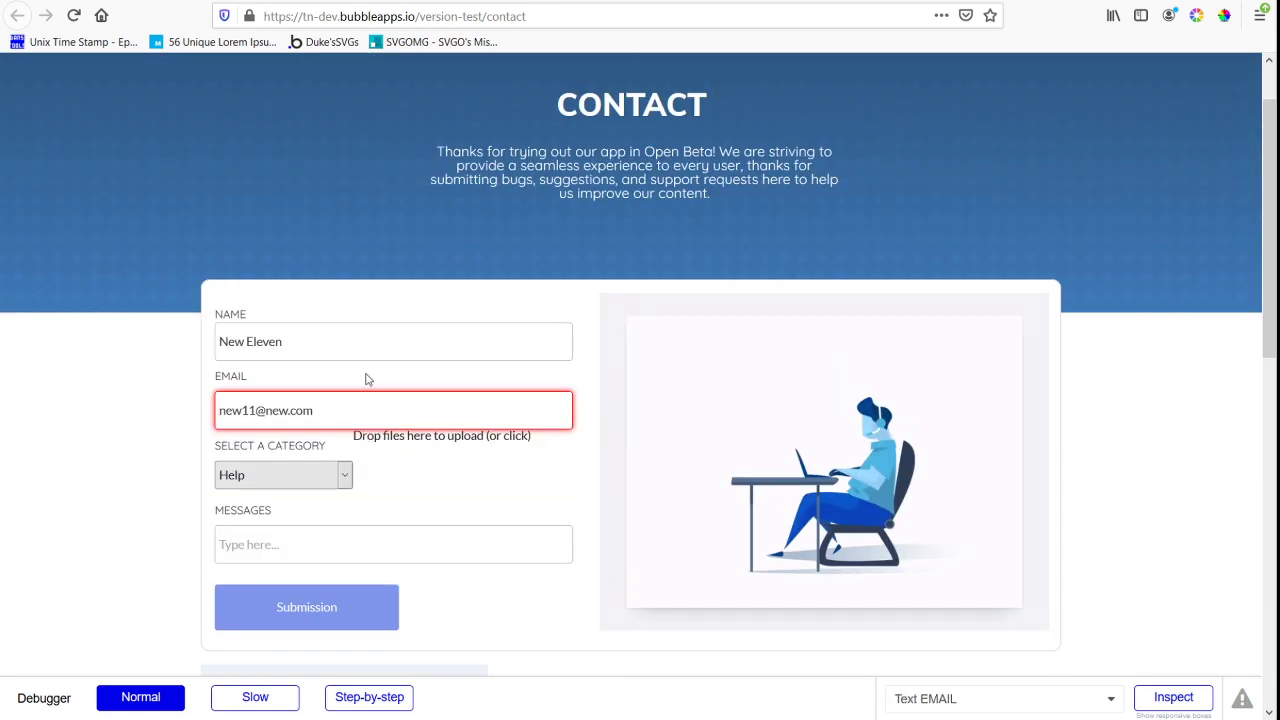
pyautogui.scroll(-1, 360, 365)
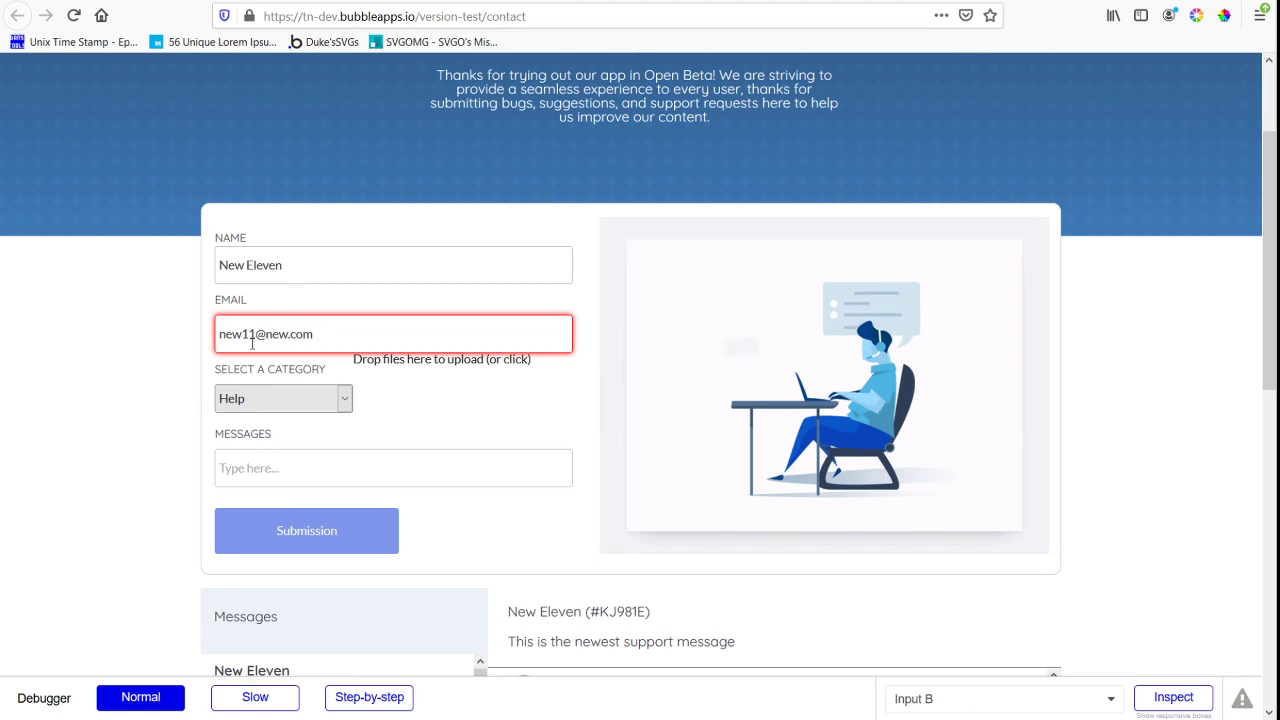
pyautogui.moveTo(268, 333); pyautogui.dragTo(560, 286)
pyautogui.write('gmail.com')
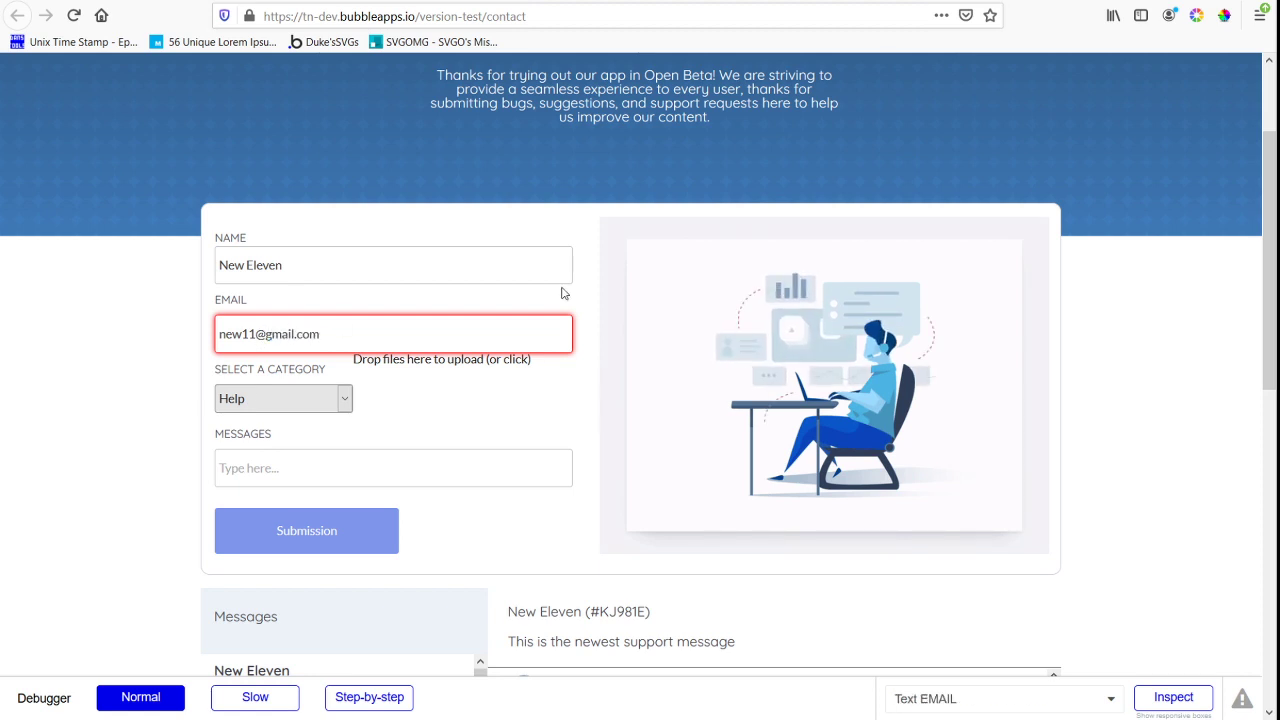
pyautogui.click(300, 462)
pyautogui.write('asddf')
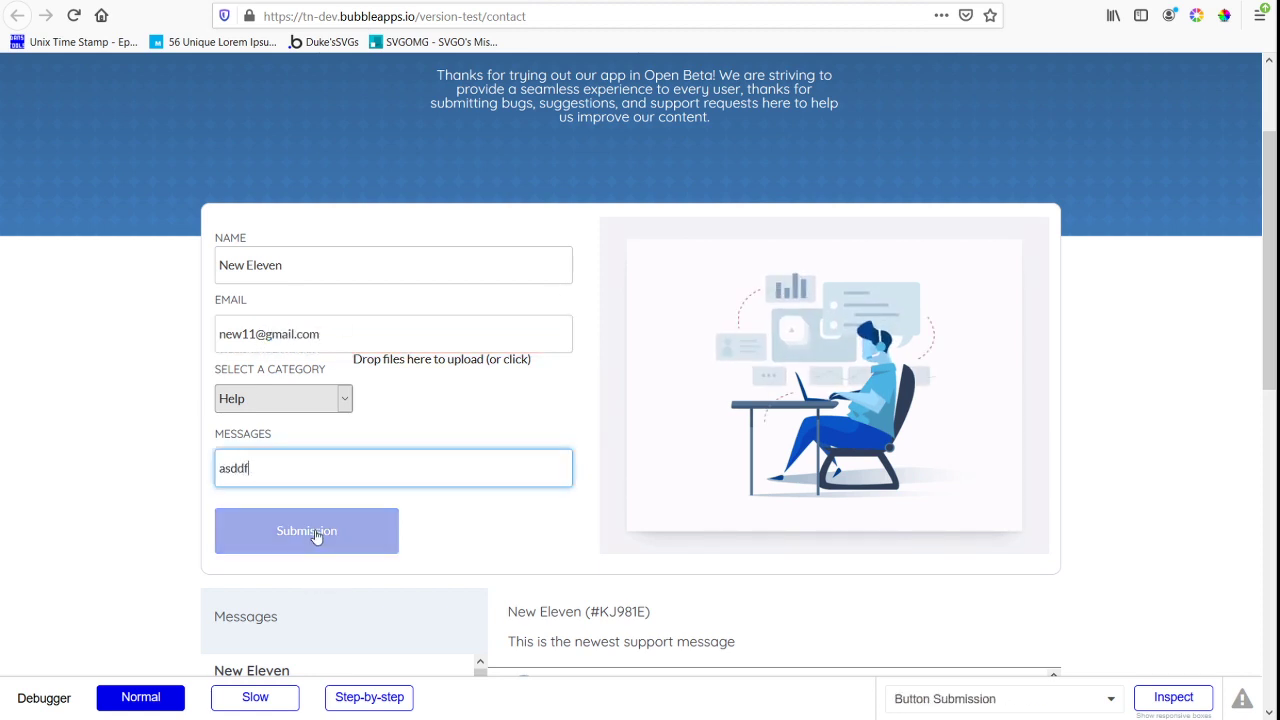
pyautogui.scroll(-4, 718, 206)
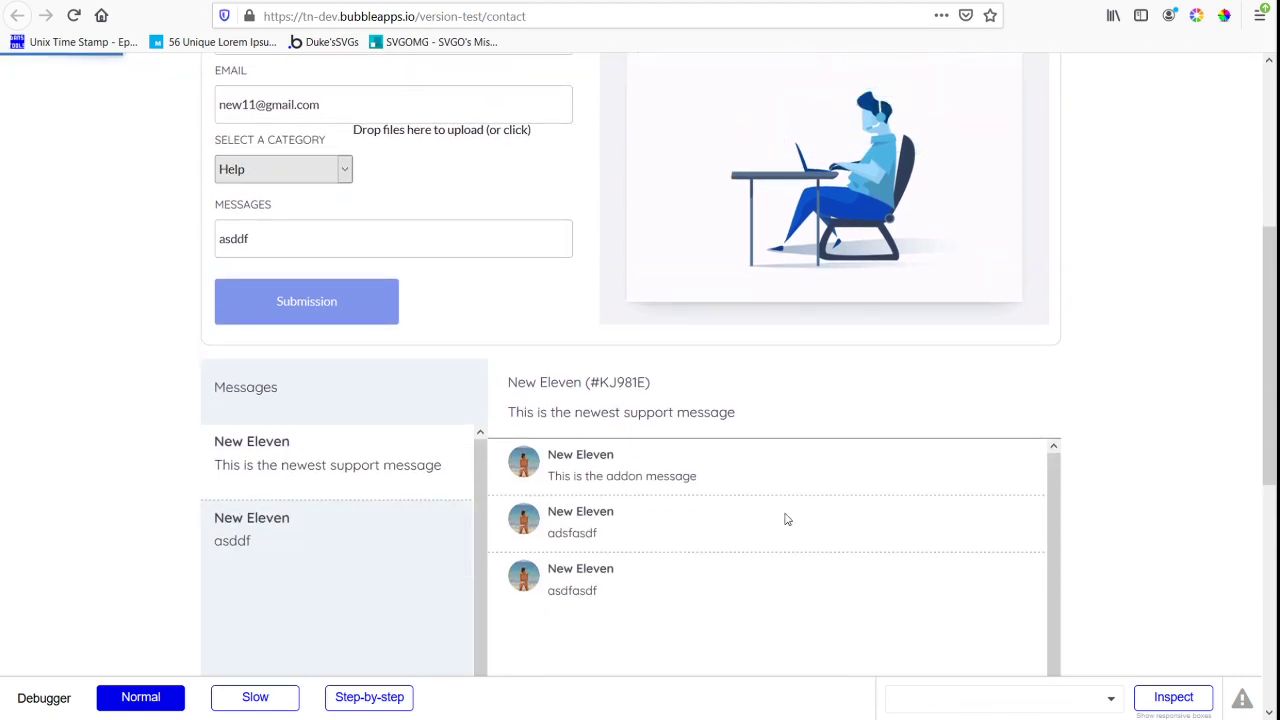
# Open the "asddf" ticket in the messages list and look over its conversation area
pyautogui.click(278, 577)
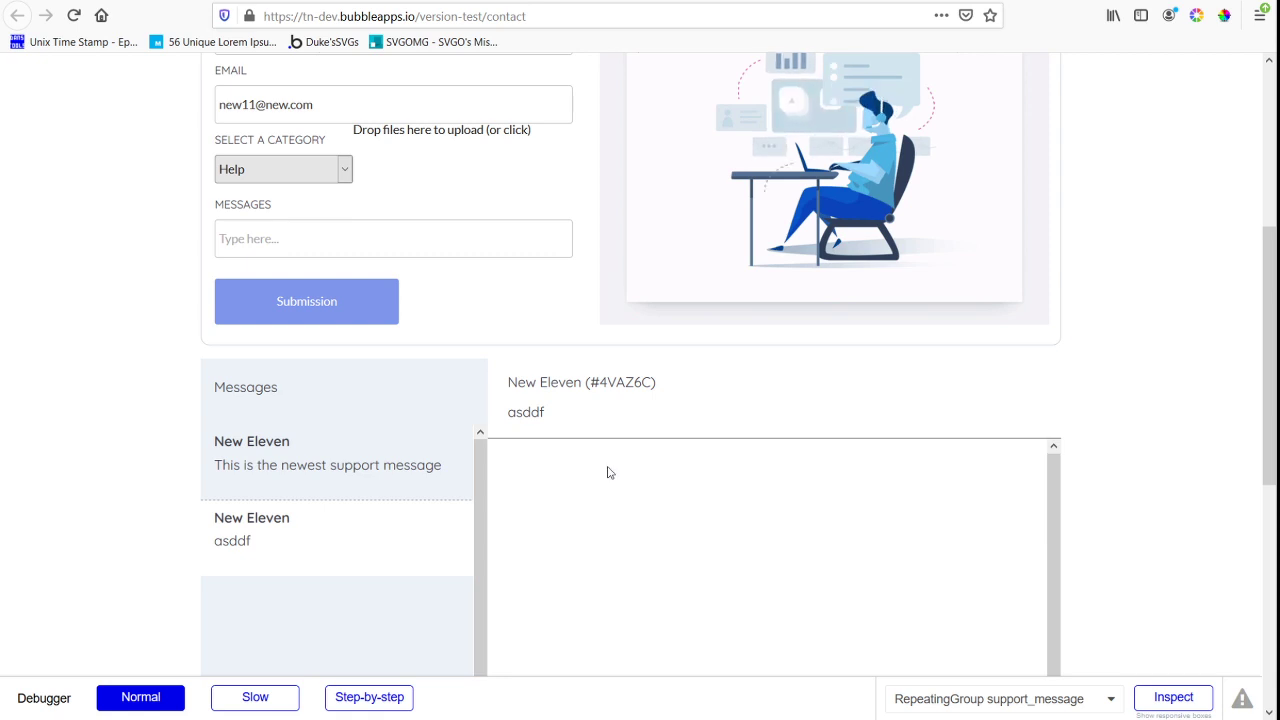
pyautogui.scroll(-1, 1053, 386)
pyautogui.scroll(-5, 1053, 386)
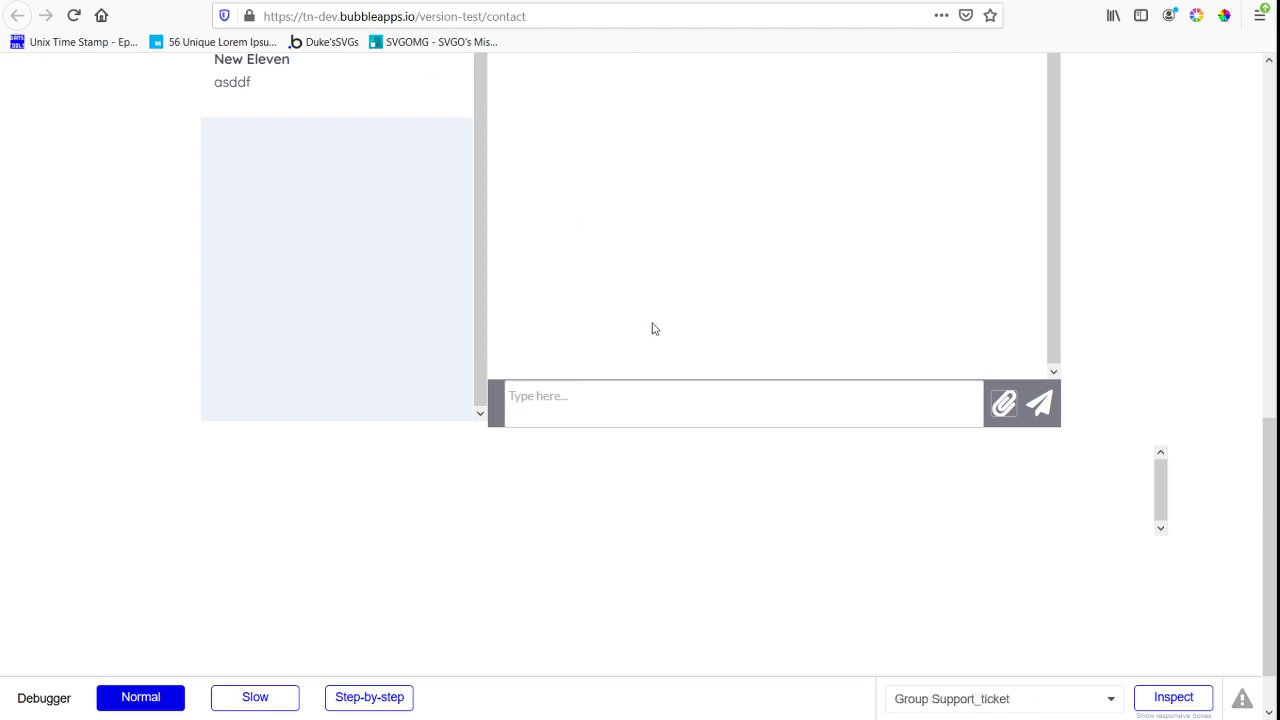
pyautogui.scroll(3, 650, 330)
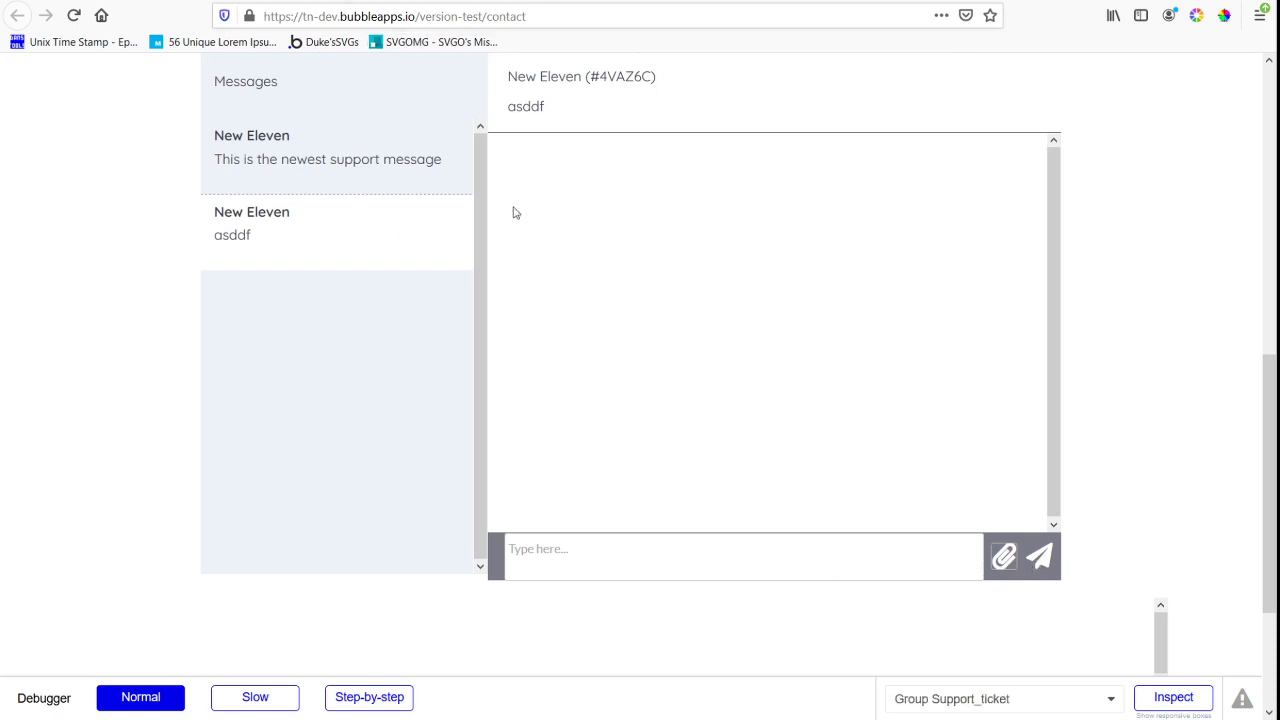
# Switch to the Bubble editor and set the support_message repeating group to 2 rows
pyautogui.click(460, 2)
pyautogui.scroll(-3, 660, 210)
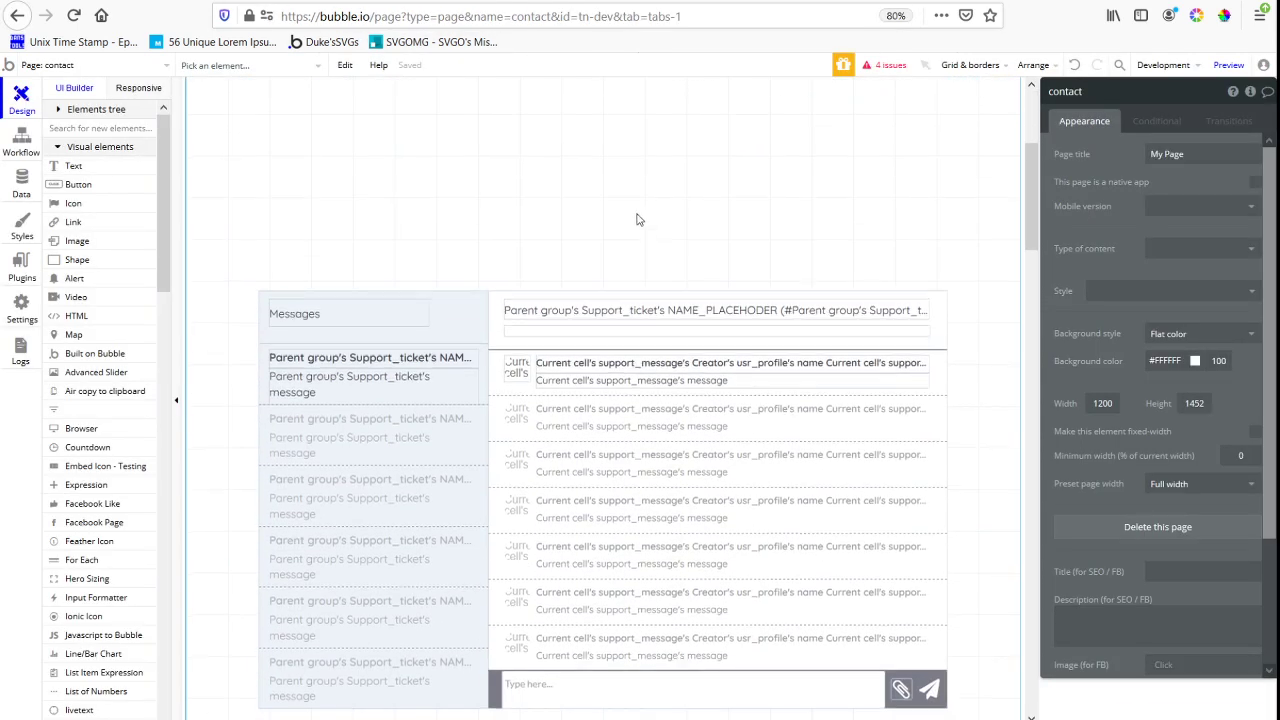
pyautogui.scroll(-3, 686, 337)
pyautogui.click(692, 342)
pyautogui.click(1143, 260)
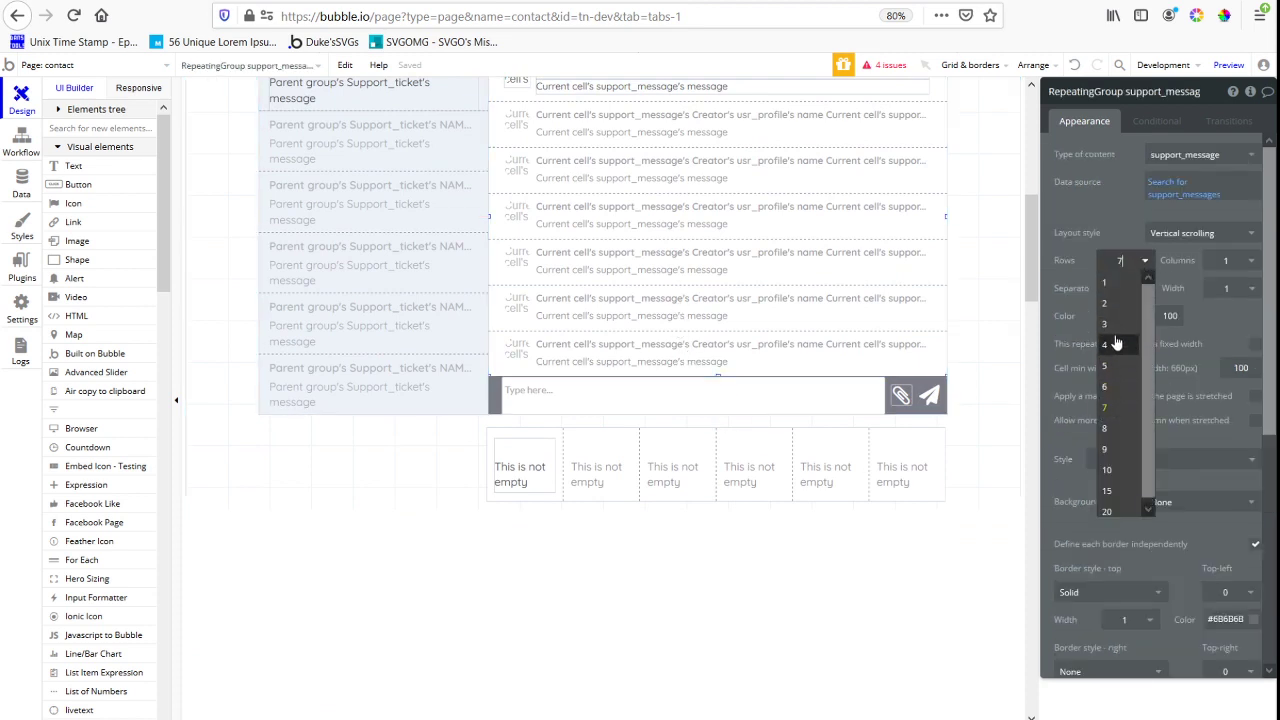
pyautogui.click(1116, 330)
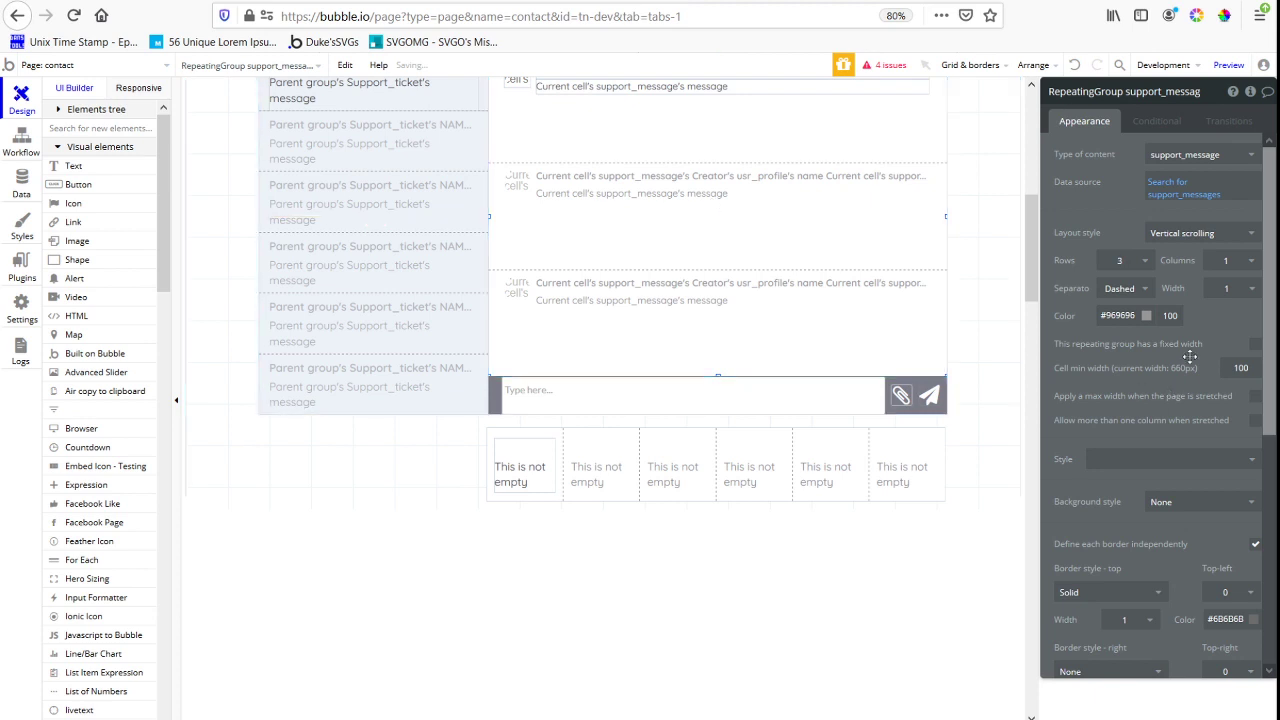
pyautogui.click(1140, 260)
pyautogui.click(1128, 302)
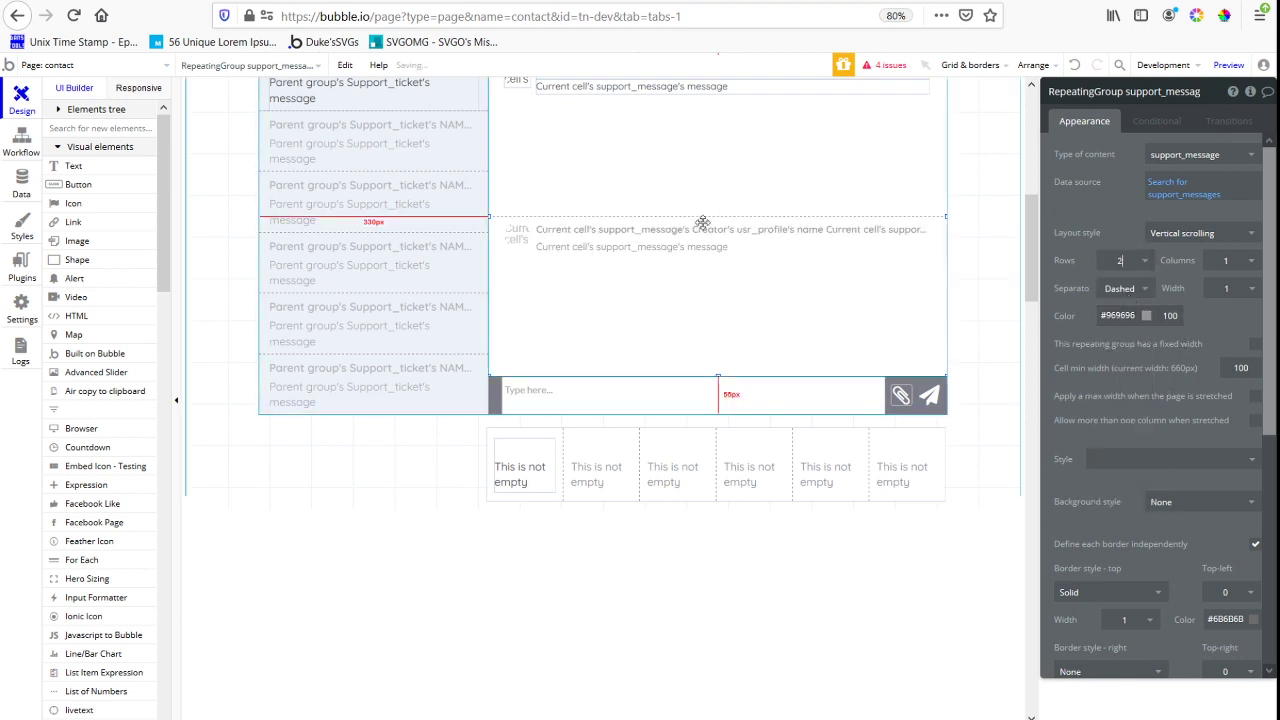
# Draw a group about 565 by 151 px below the message text in the first support_message cell
pyautogui.click(105, 129)
pyautogui.write('group')
pyautogui.click(77, 204)
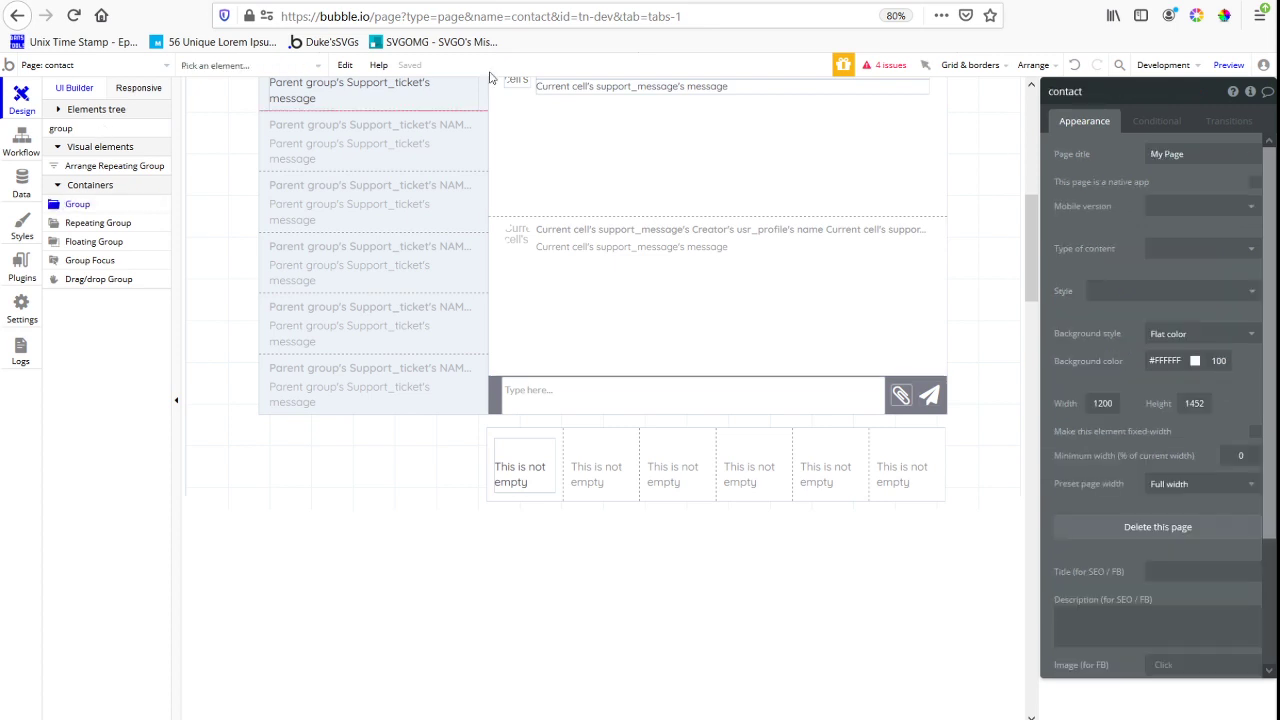
pyautogui.moveTo(535, 100)
pyautogui.mouseDown()
pyautogui.moveTo(911, 189)
pyautogui.moveTo(928, 209)
pyautogui.mouseUp()
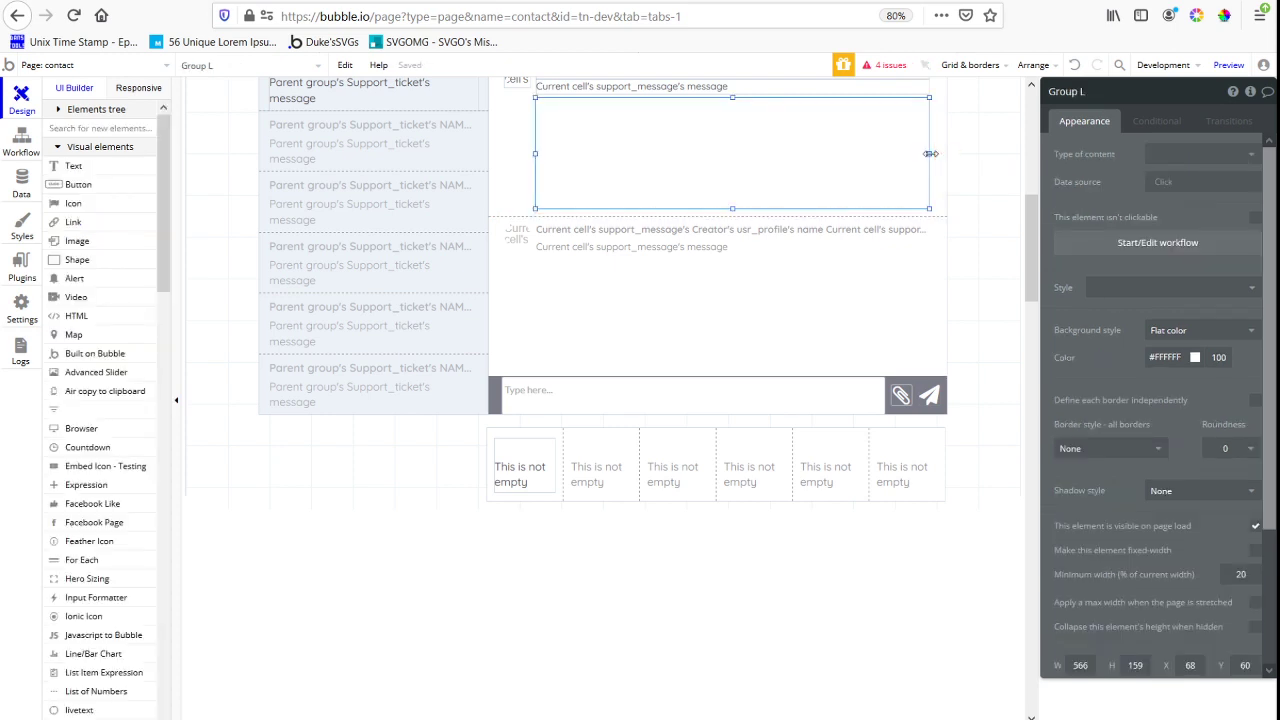
pyautogui.moveTo(535, 154); pyautogui.dragTo(536, 154)
pyautogui.moveTo(718, 98); pyautogui.dragTo(714, 90)
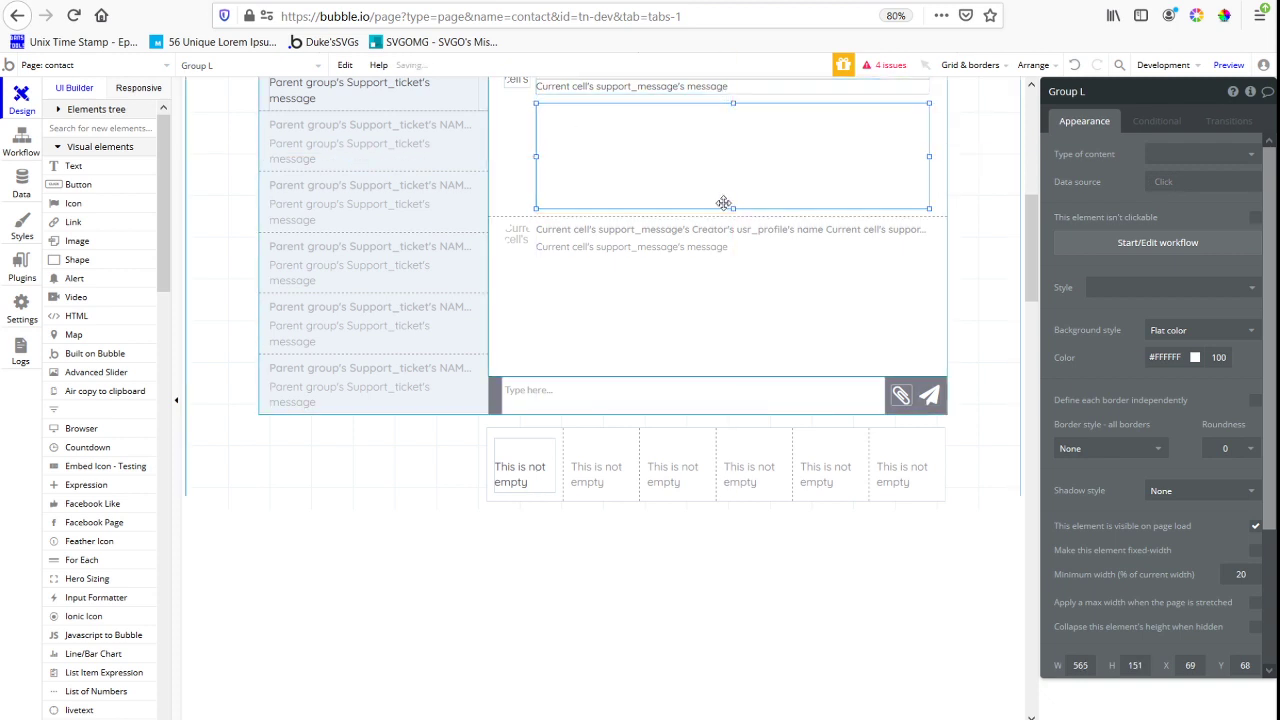
# Add a condition making the new group visible when Current cell's support_message's files:count is not 0
pyautogui.click(1156, 121)
pyautogui.click(1125, 153)
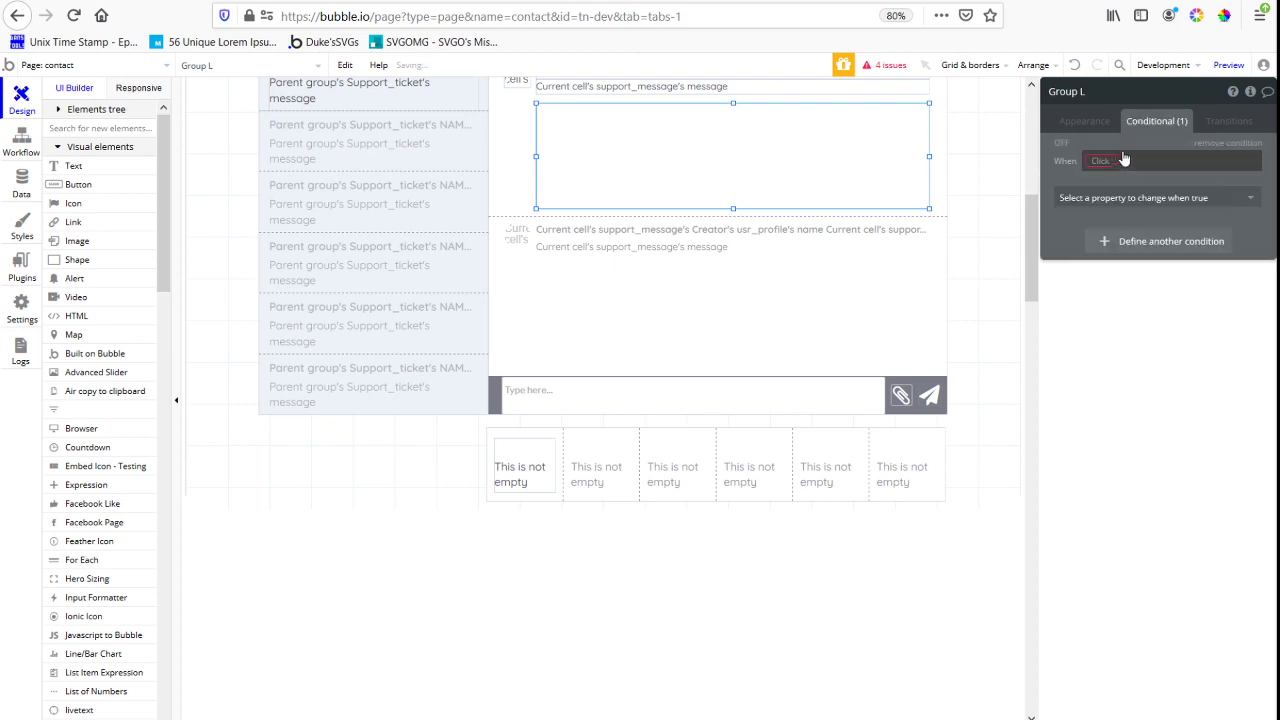
pyautogui.click(1110, 161)
pyautogui.click(1203, 199)
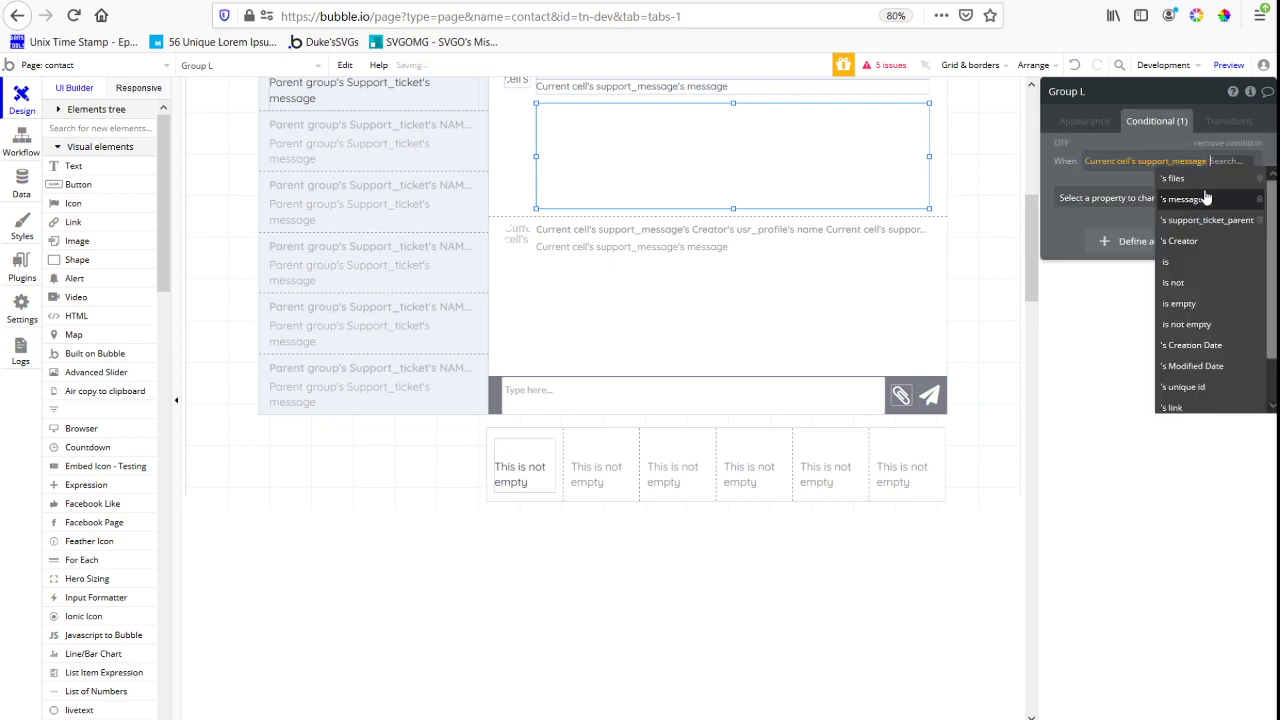
pyautogui.click(1198, 183)
pyautogui.click(1150, 192)
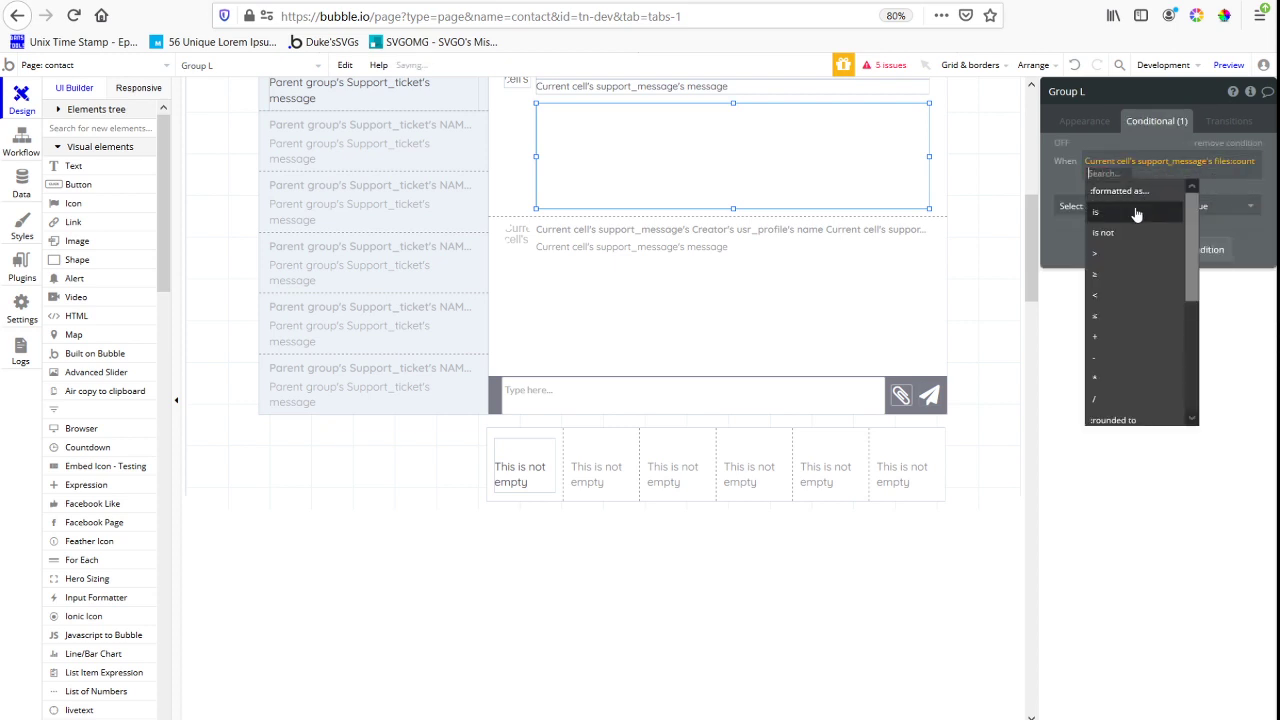
pyautogui.click(1129, 230)
pyautogui.write('0')
pyautogui.click(1063, 189)
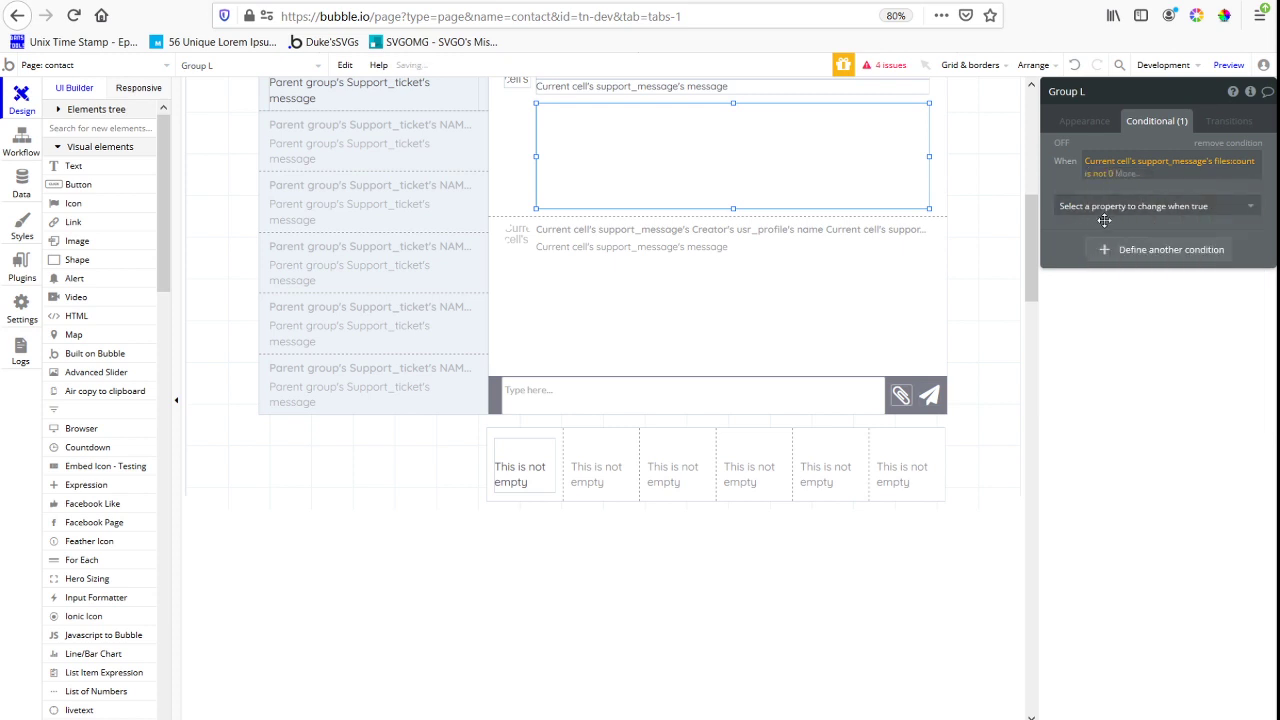
pyautogui.click(1105, 208)
pyautogui.click(1100, 229)
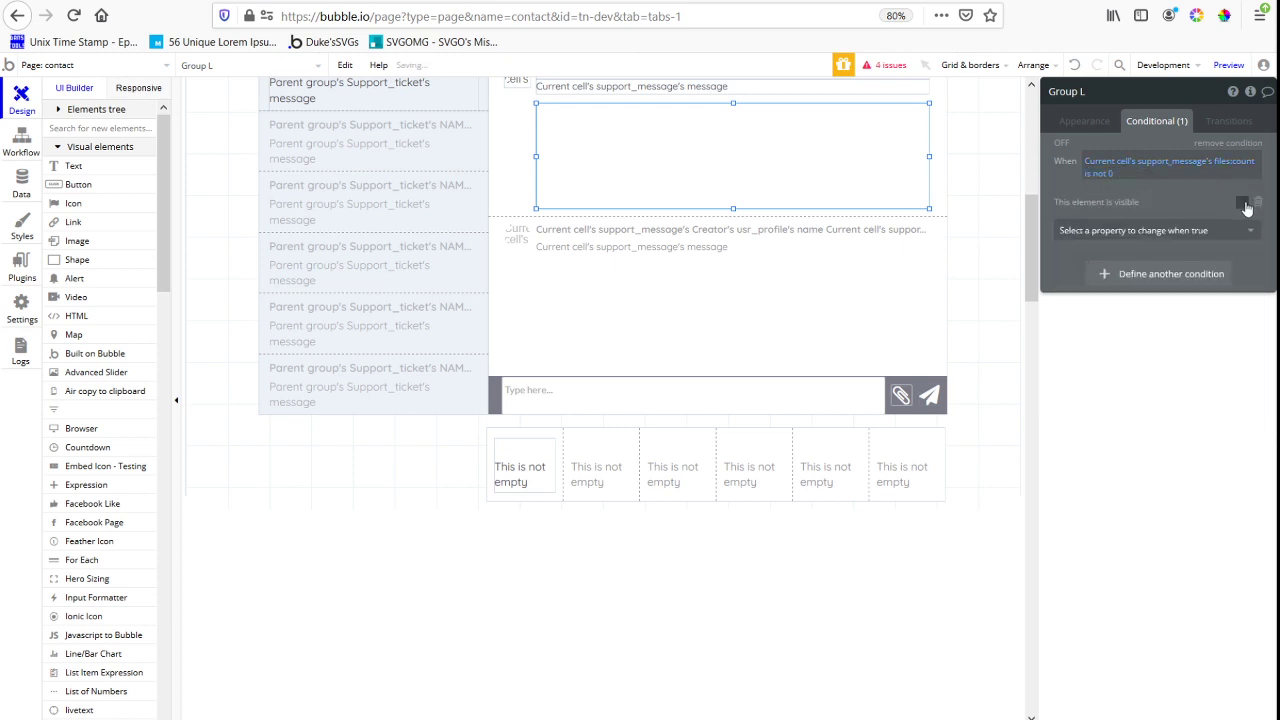
# Make the new group hidden on page load and collapse its height when hidden
pyautogui.click(1085, 121)
pyautogui.click(1256, 524)
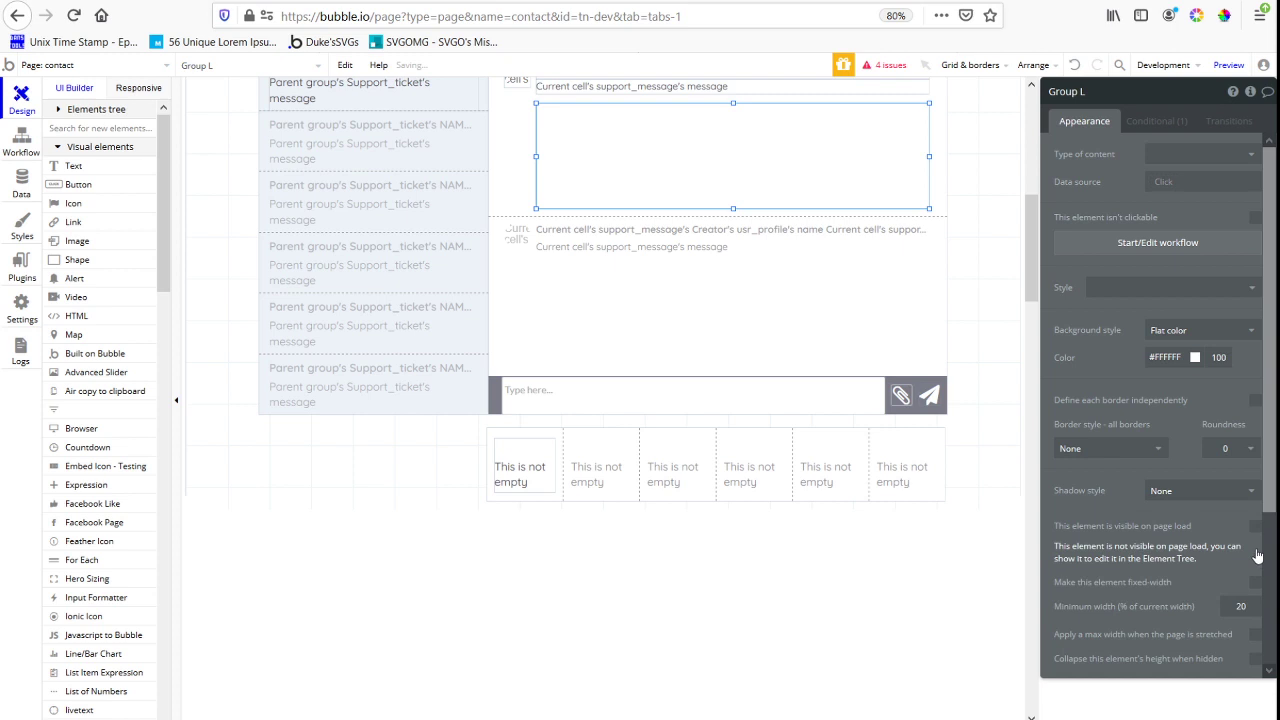
pyautogui.click(1255, 659)
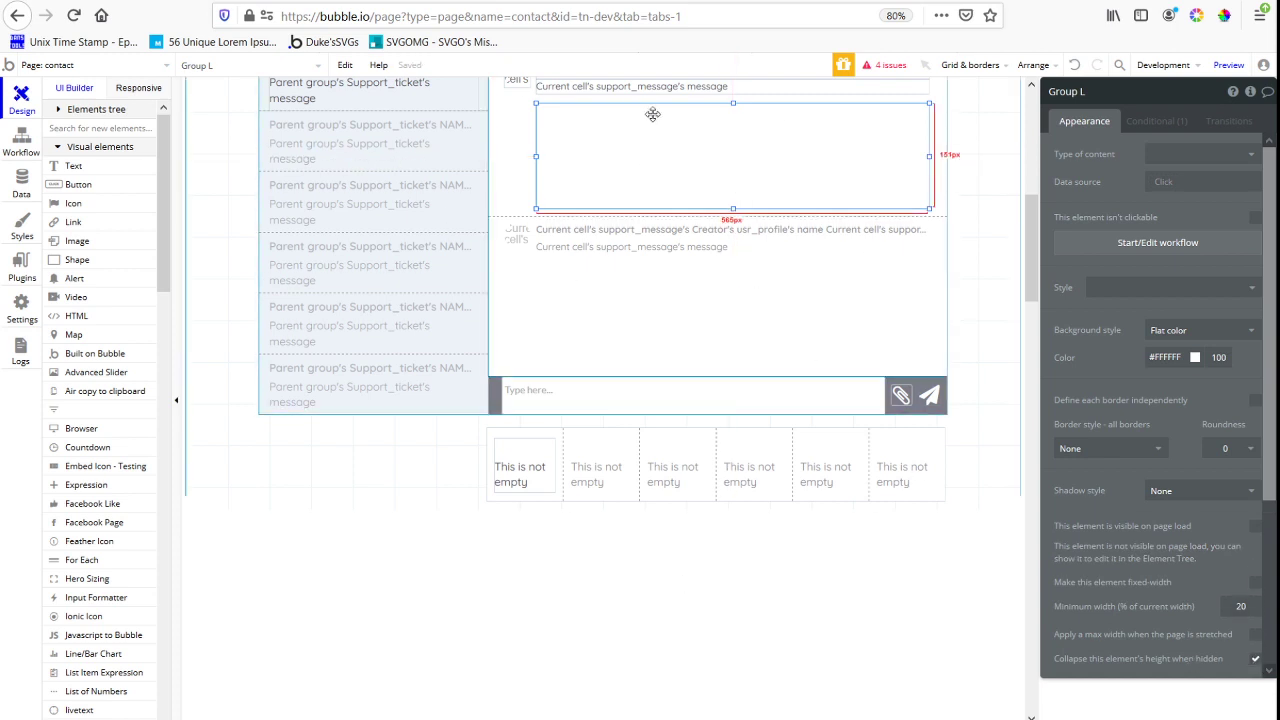
# Reload the contact page preview and open the "This is the newest support message" ticket to check the reply spacing
pyautogui.scroll(3, 707, 357)
pyautogui.click(495, 1)
pyautogui.press('F5')
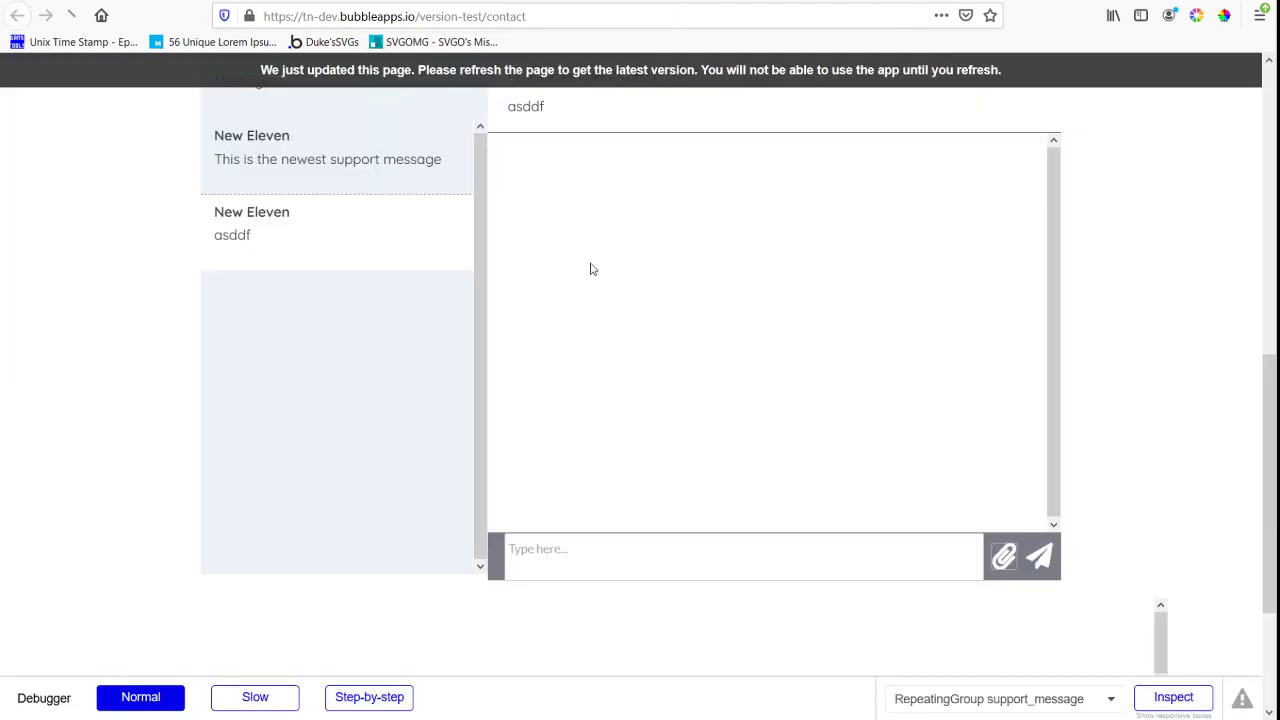
pyautogui.click(290, 3)
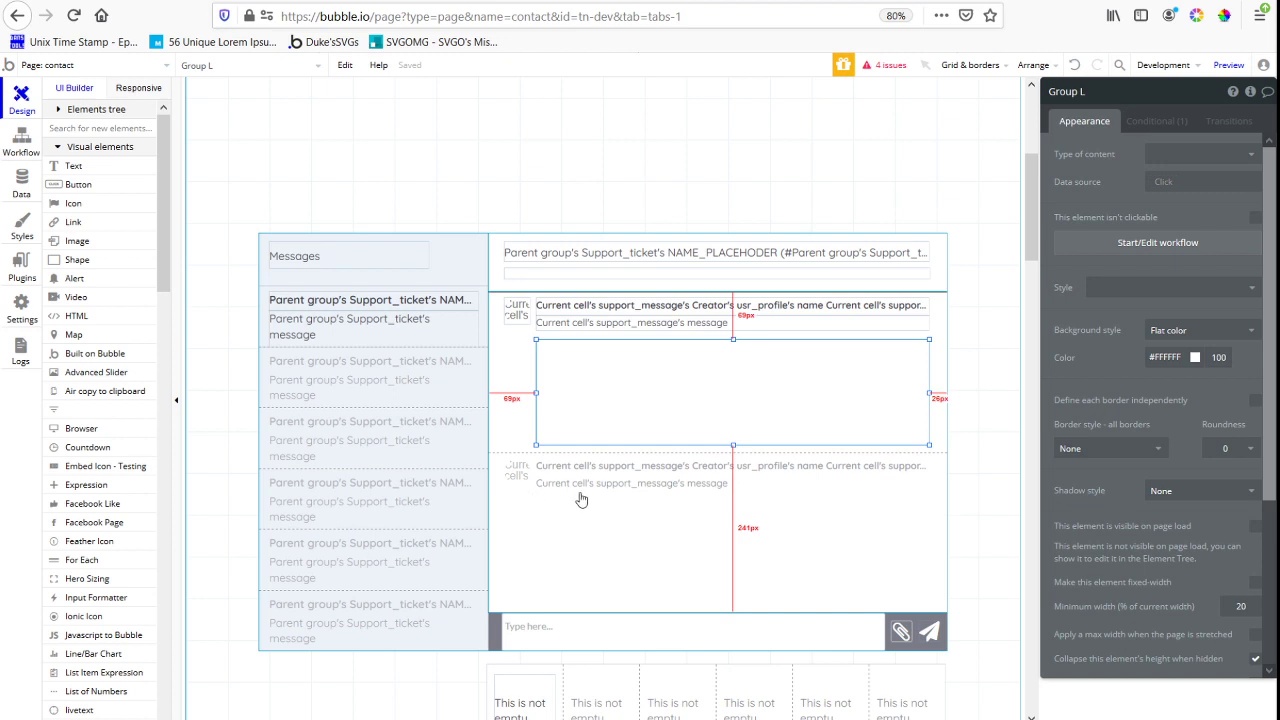
pyautogui.click(495, 1)
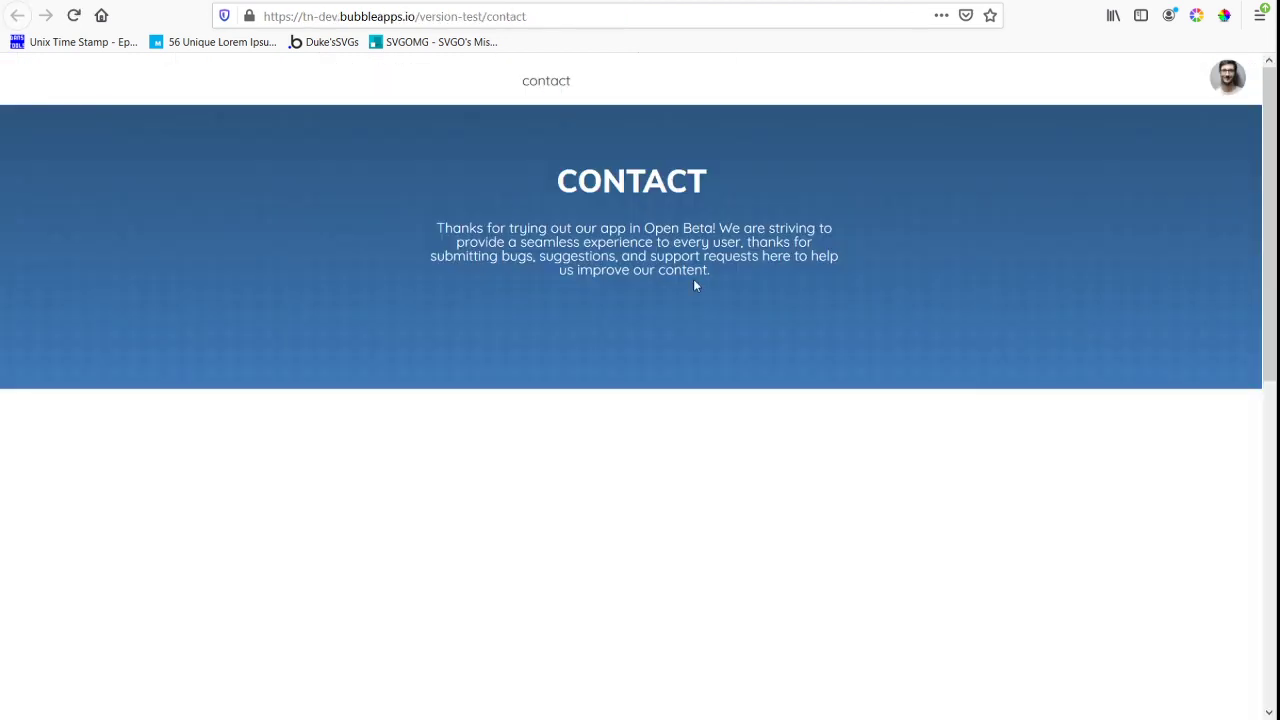
pyautogui.scroll(-10, 693, 279)
pyautogui.click(400, 256)
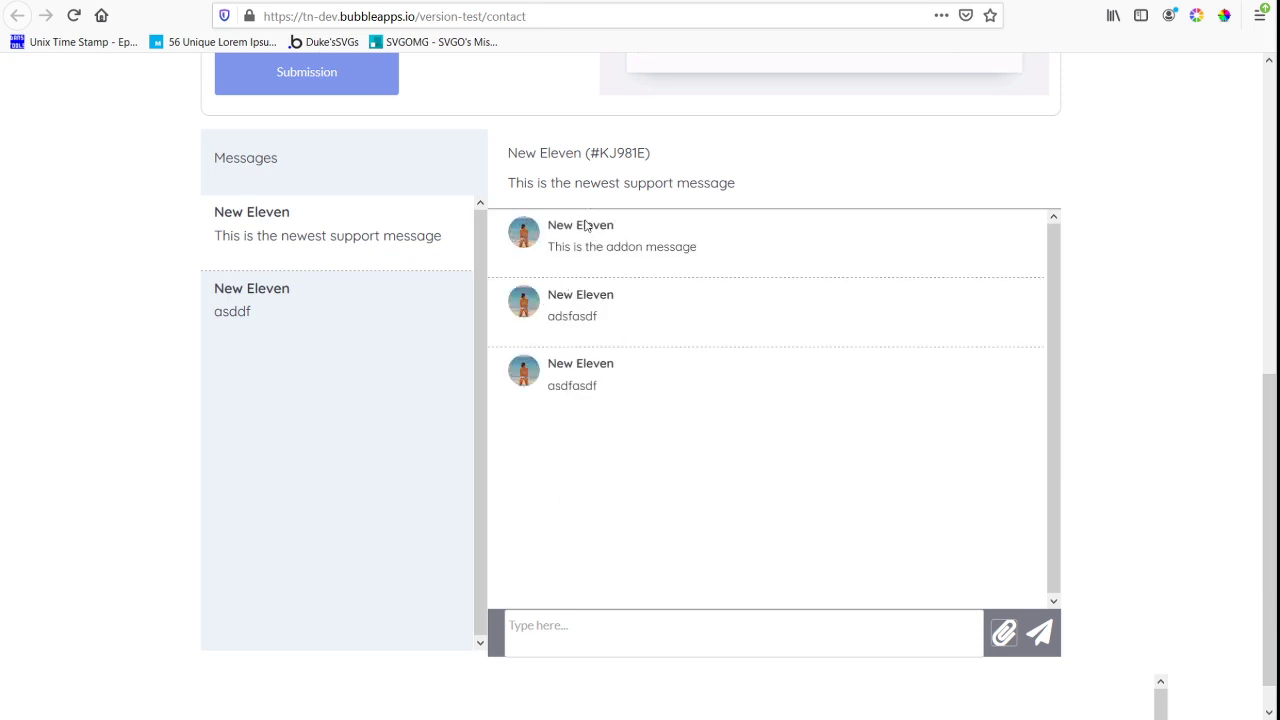
# Back in the Bubble editor, extend the new group's bottom edge down to the message cell's separator line
pyautogui.click(380, 1)
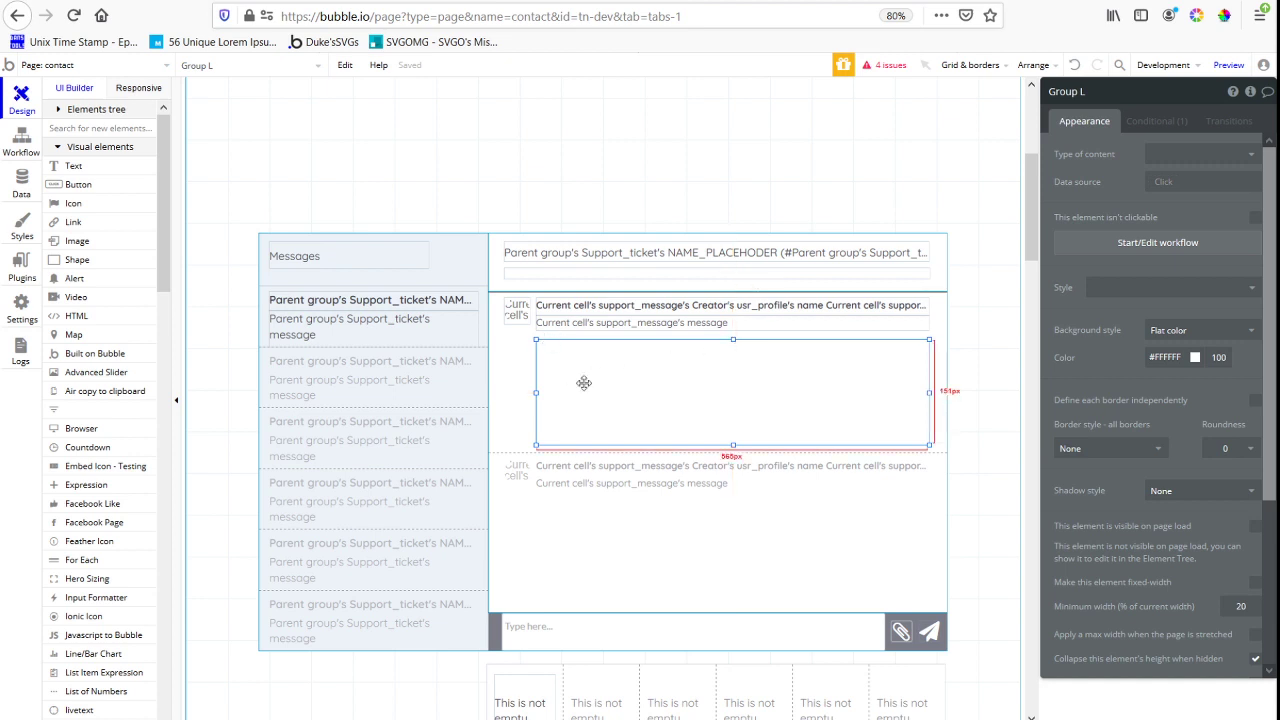
pyautogui.moveTo(732, 445); pyautogui.dragTo(732, 452)
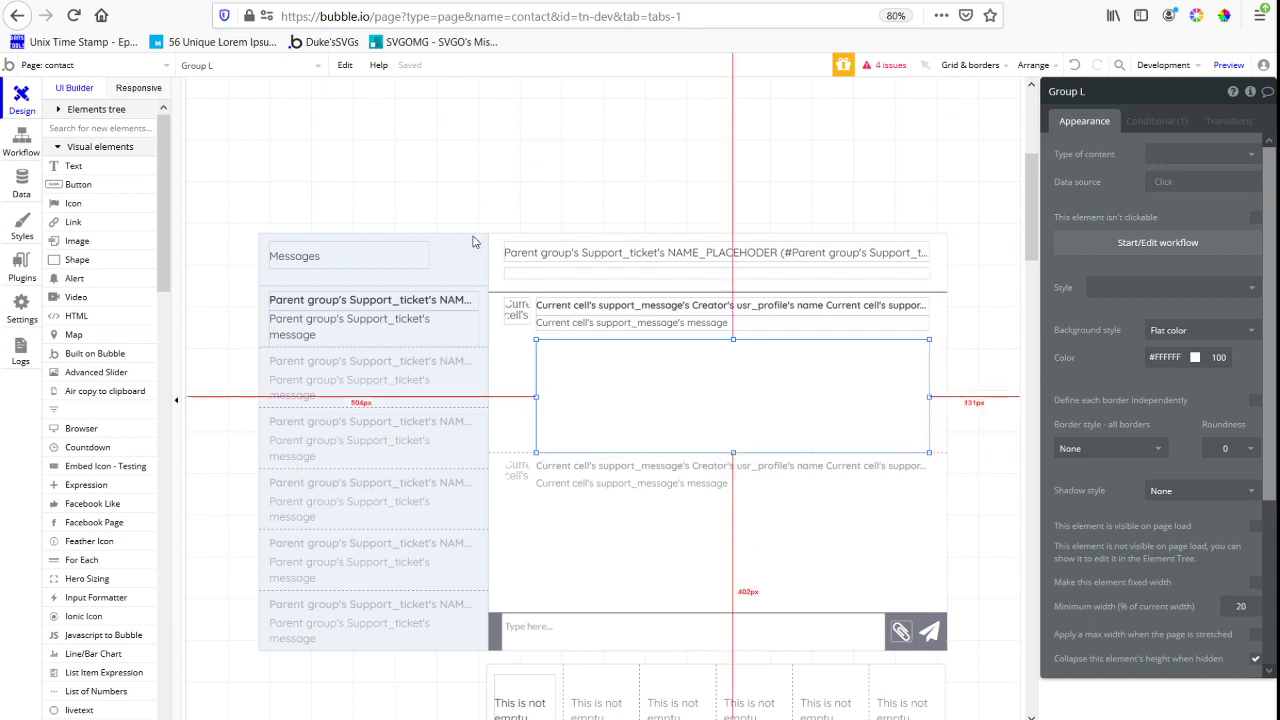
# Switch to the contact page preview, refresh it to the latest version and open the "This is the newest support message" ticket
pyautogui.click(485, 1)
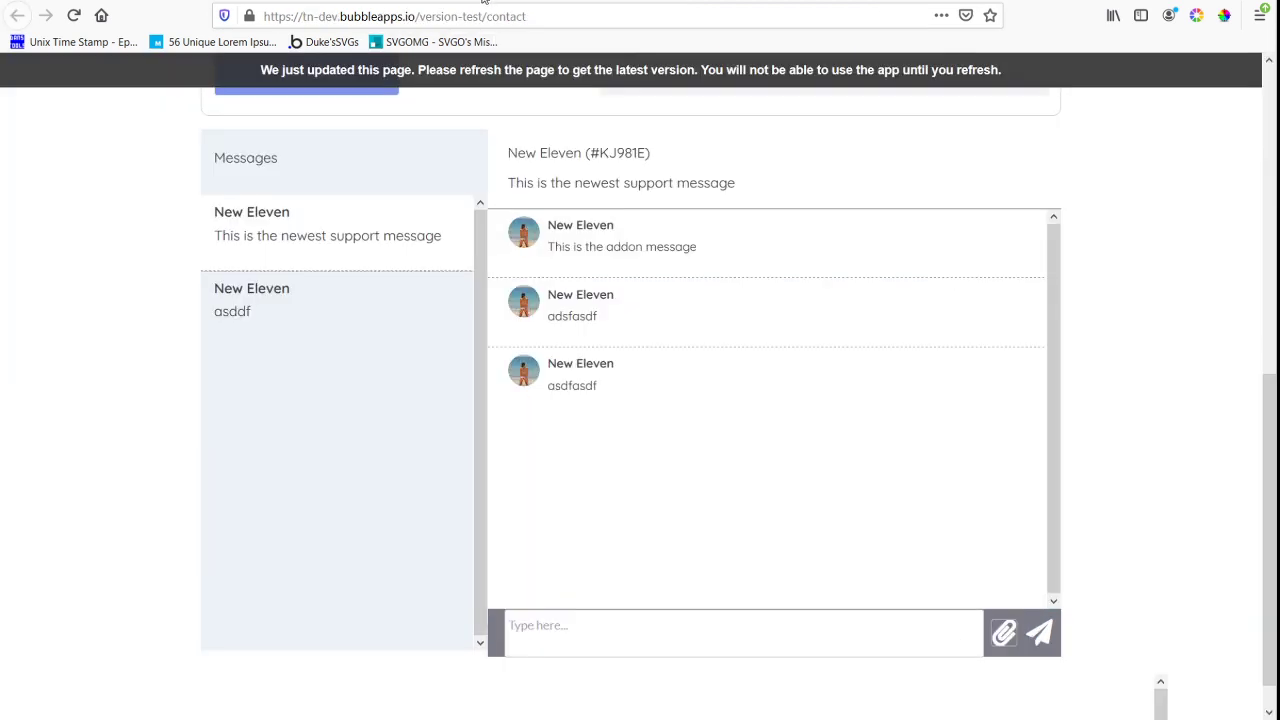
pyautogui.click(658, 643)
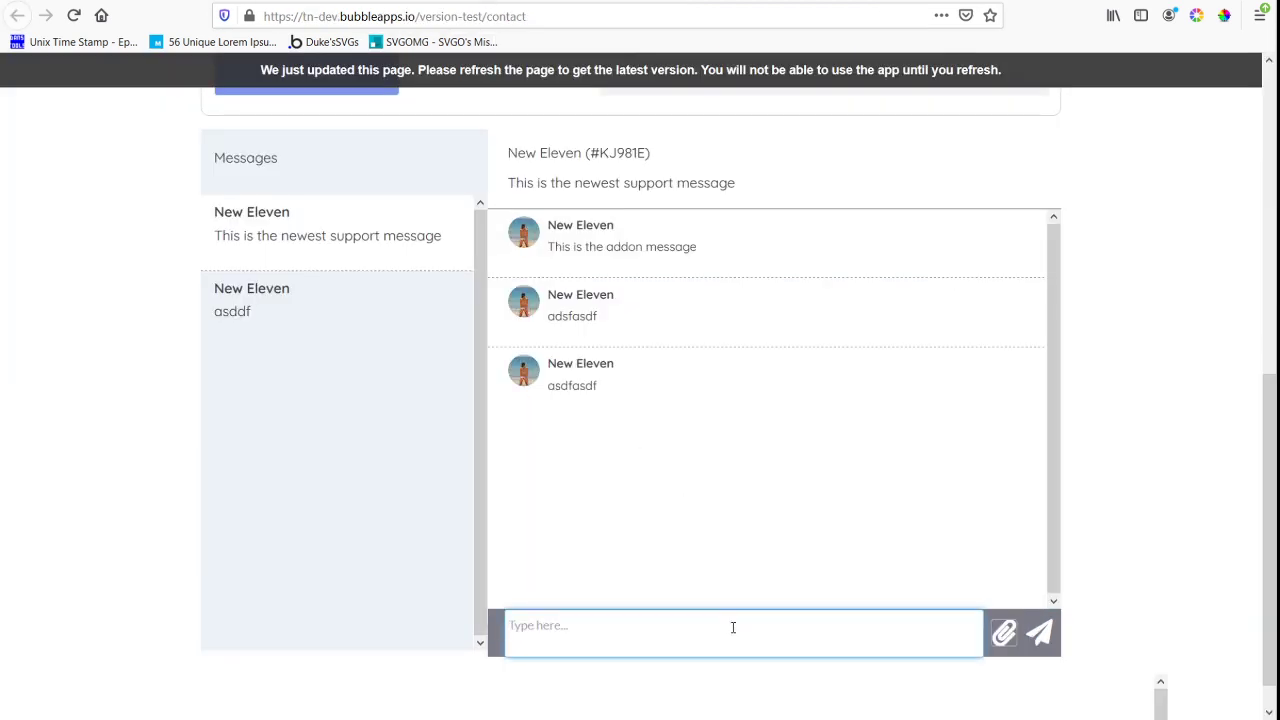
pyautogui.write('this one has files')
pyautogui.click(787, 80)
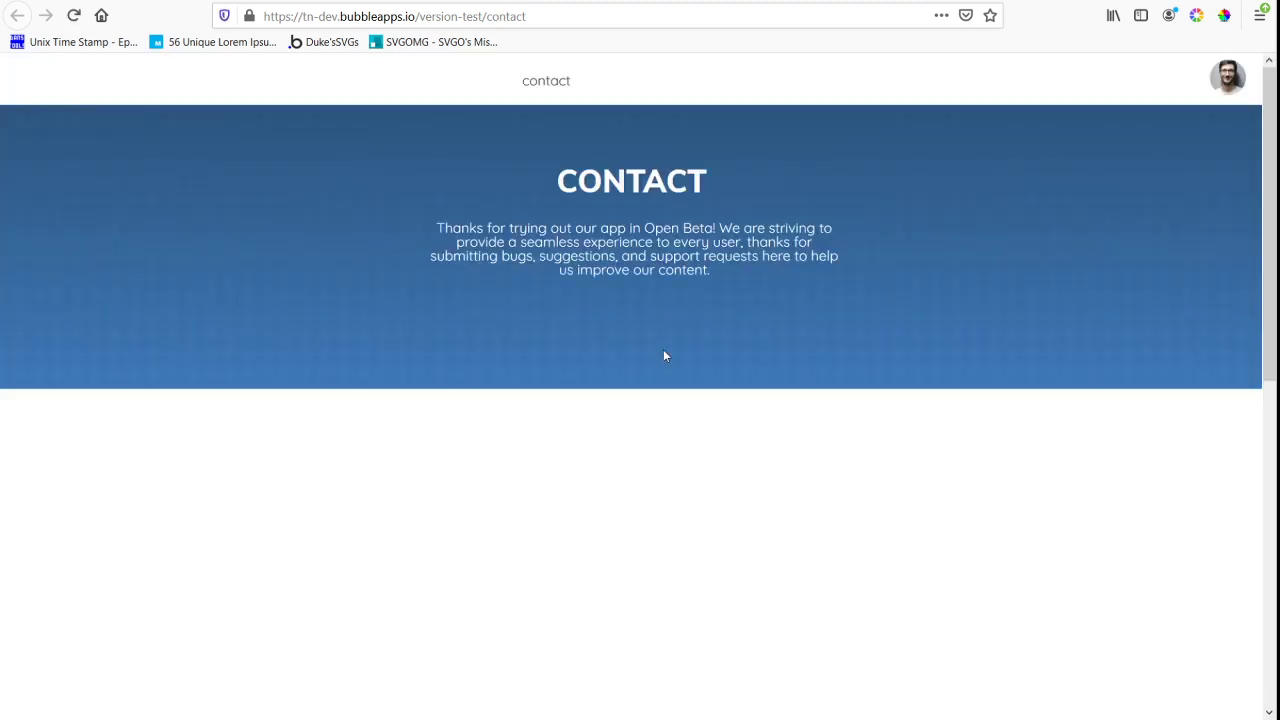
pyautogui.scroll(-4, 780, 474)
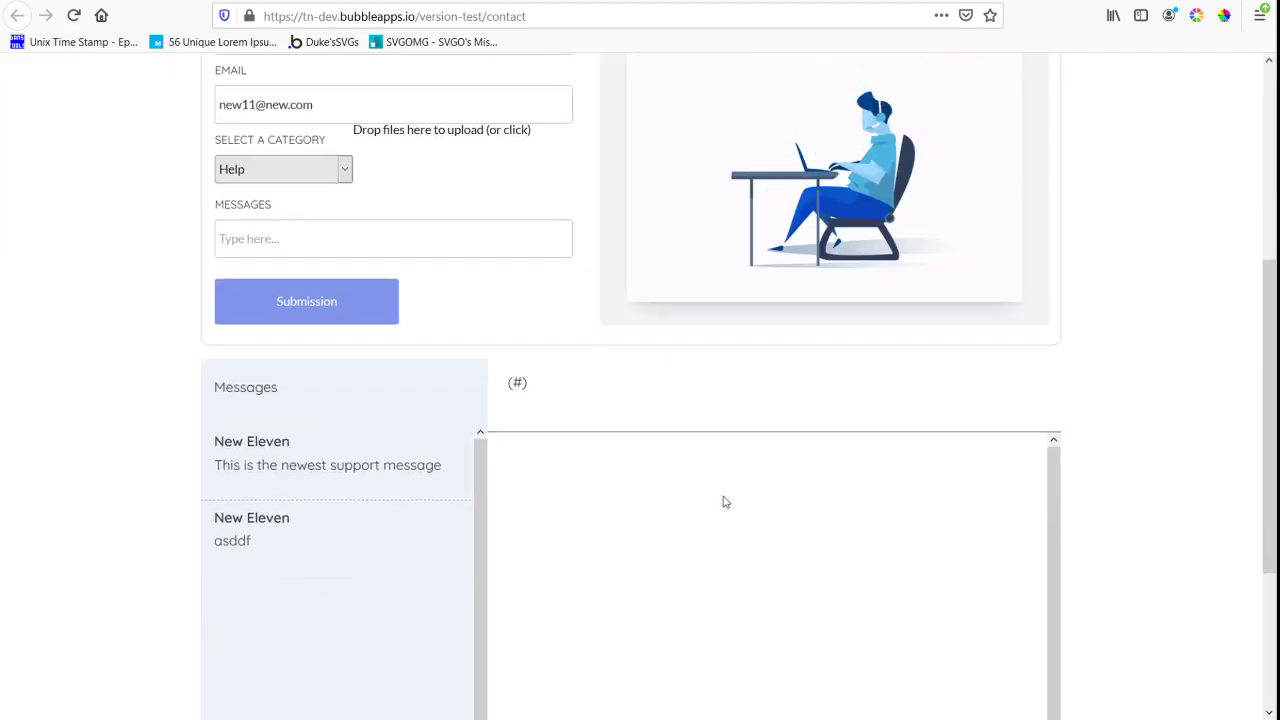
pyautogui.scroll(-3, 737, 320)
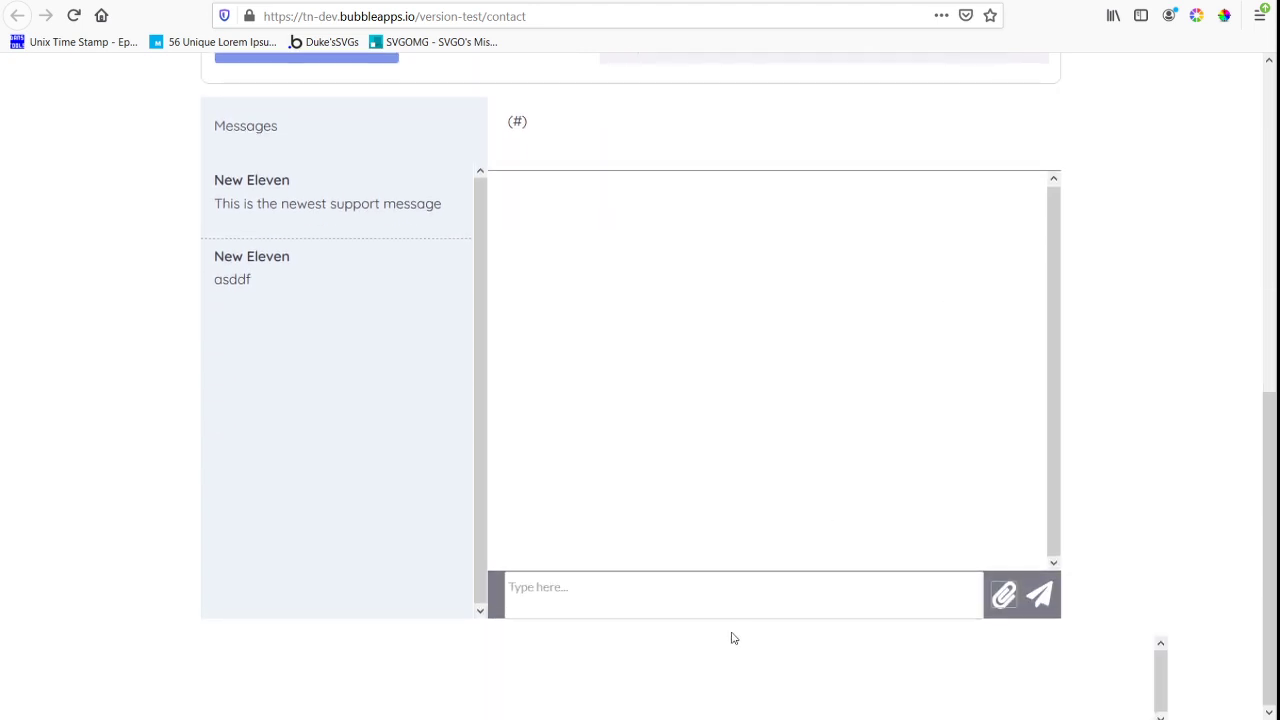
pyautogui.click(653, 594)
pyautogui.click(320, 205)
# Send the reply "this one has files" with an attached file in the open ticket
pyautogui.click(587, 615)
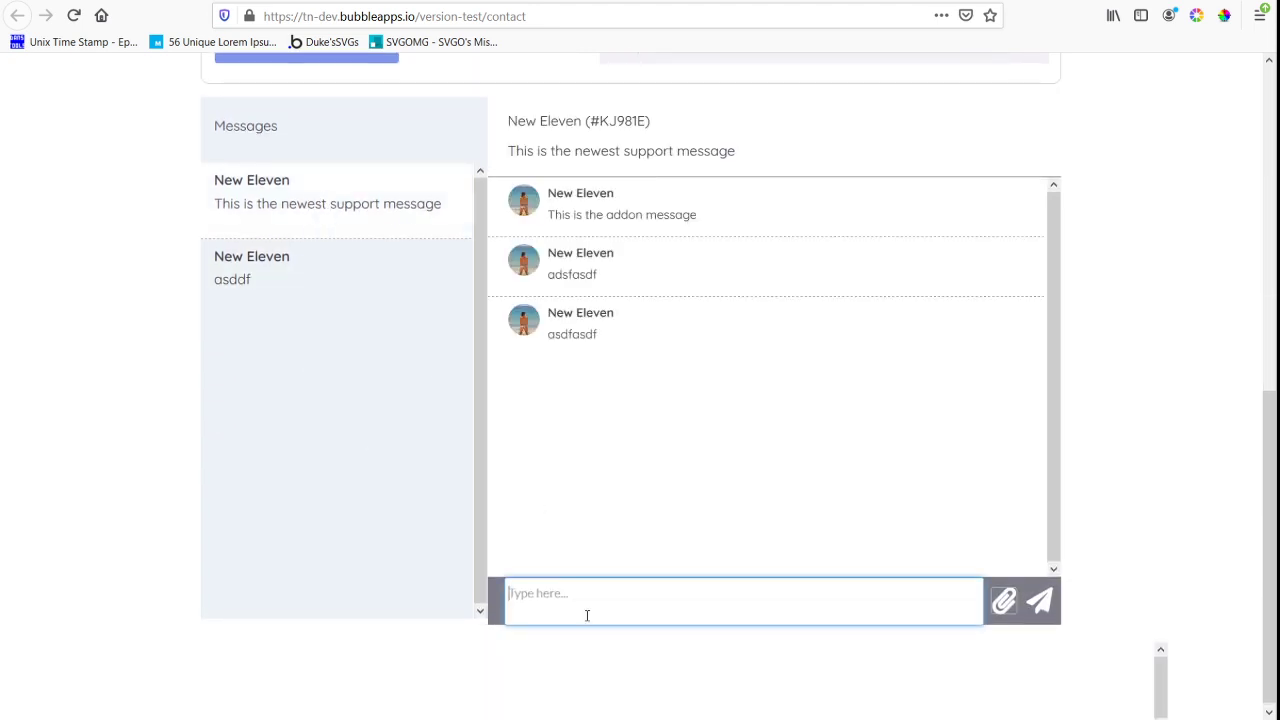
pyautogui.write('this one has files')
pyautogui.click(1008, 600)
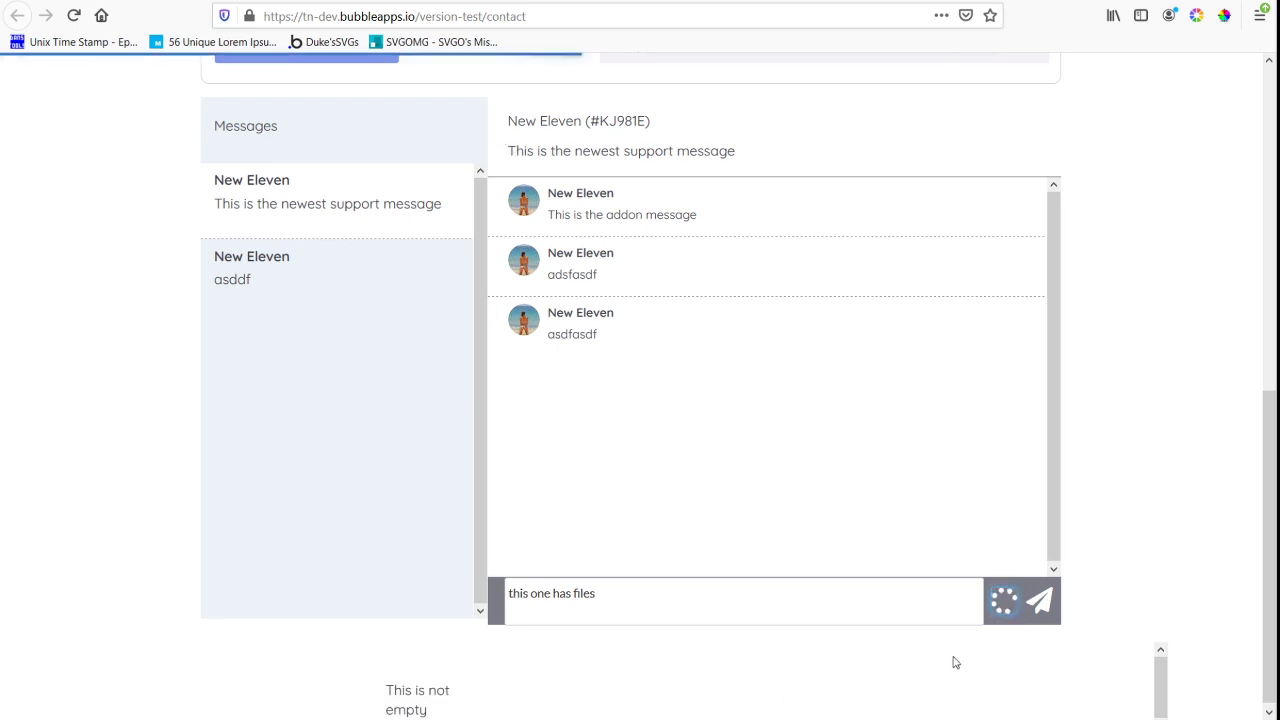
pyautogui.click(1042, 603)
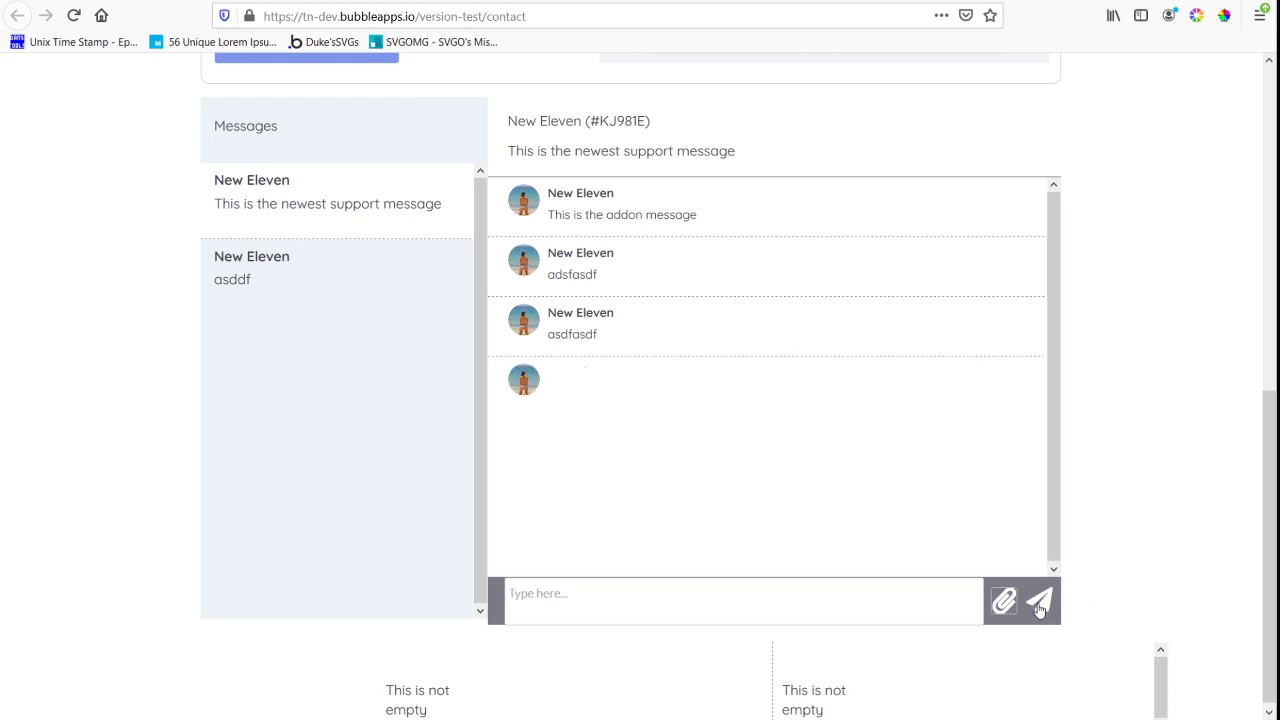
# Send a second reply, "This one has no files", without any attachment
pyautogui.click(583, 590)
pyautogui.write('This one has no files')
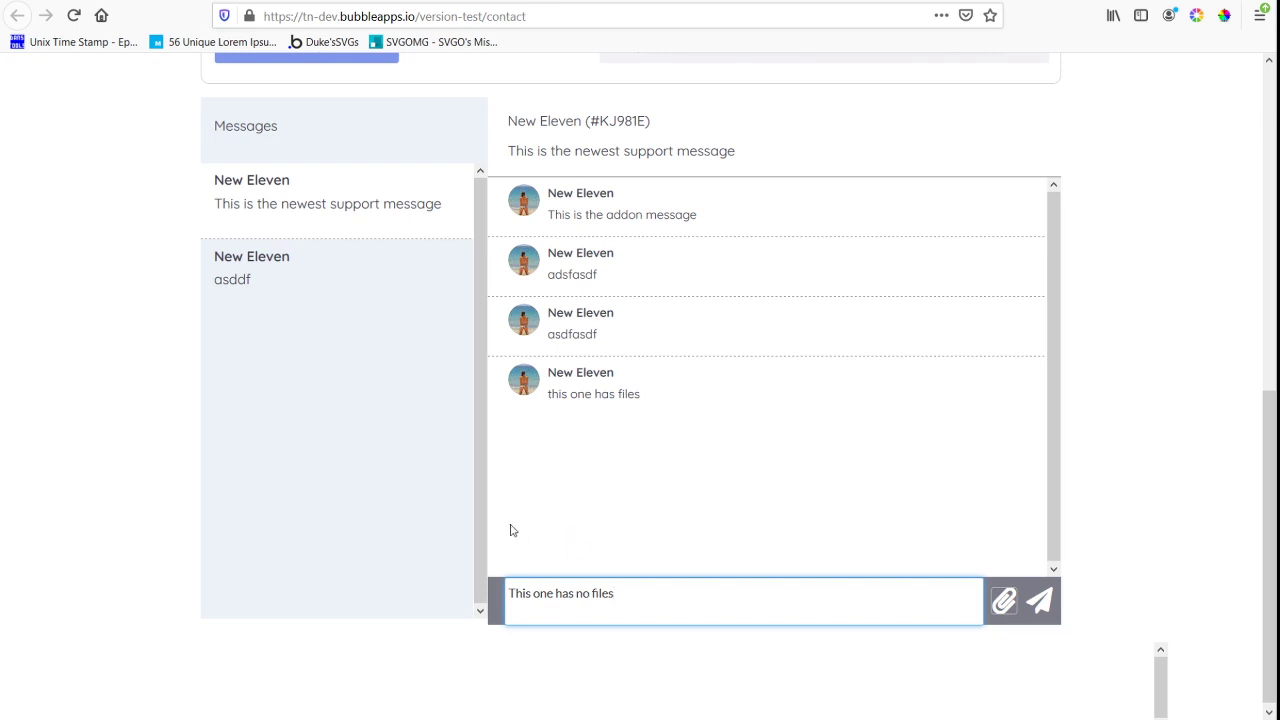
pyautogui.click(1040, 602)
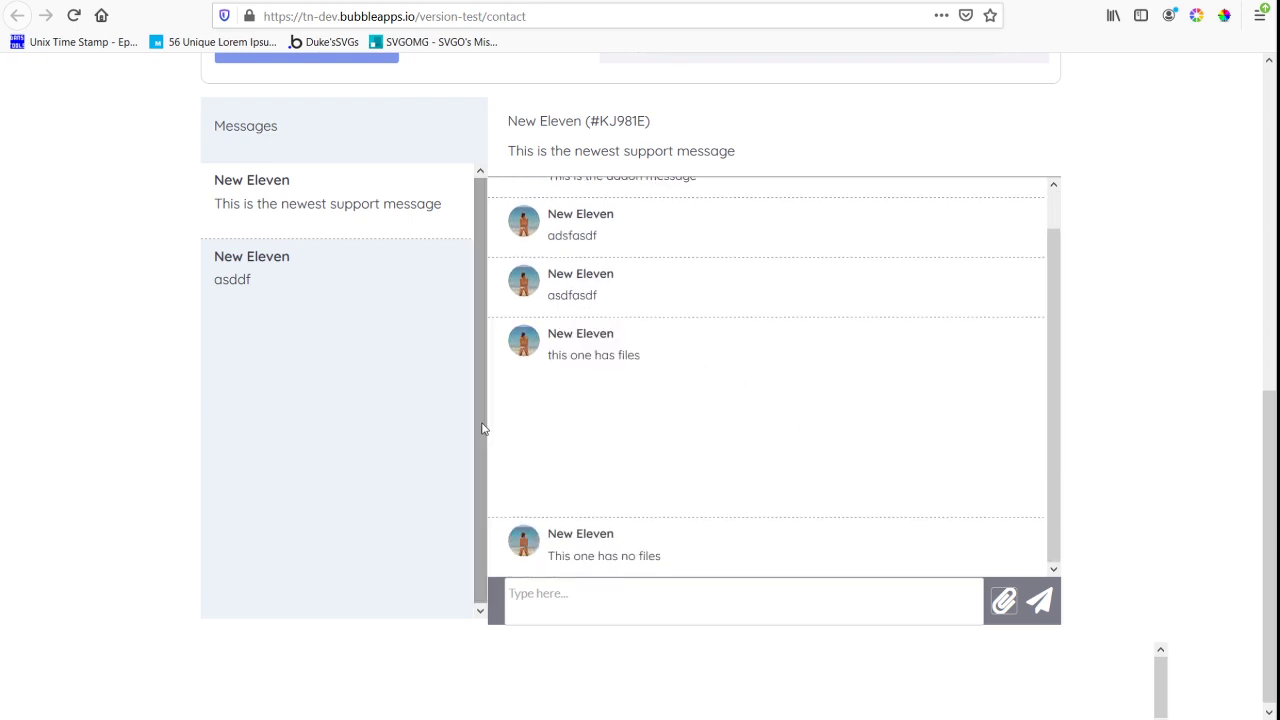
# Back in the Bubble editor, set the attachment group's background color to #2D5680
pyautogui.hotkey('alt', 'Tab')
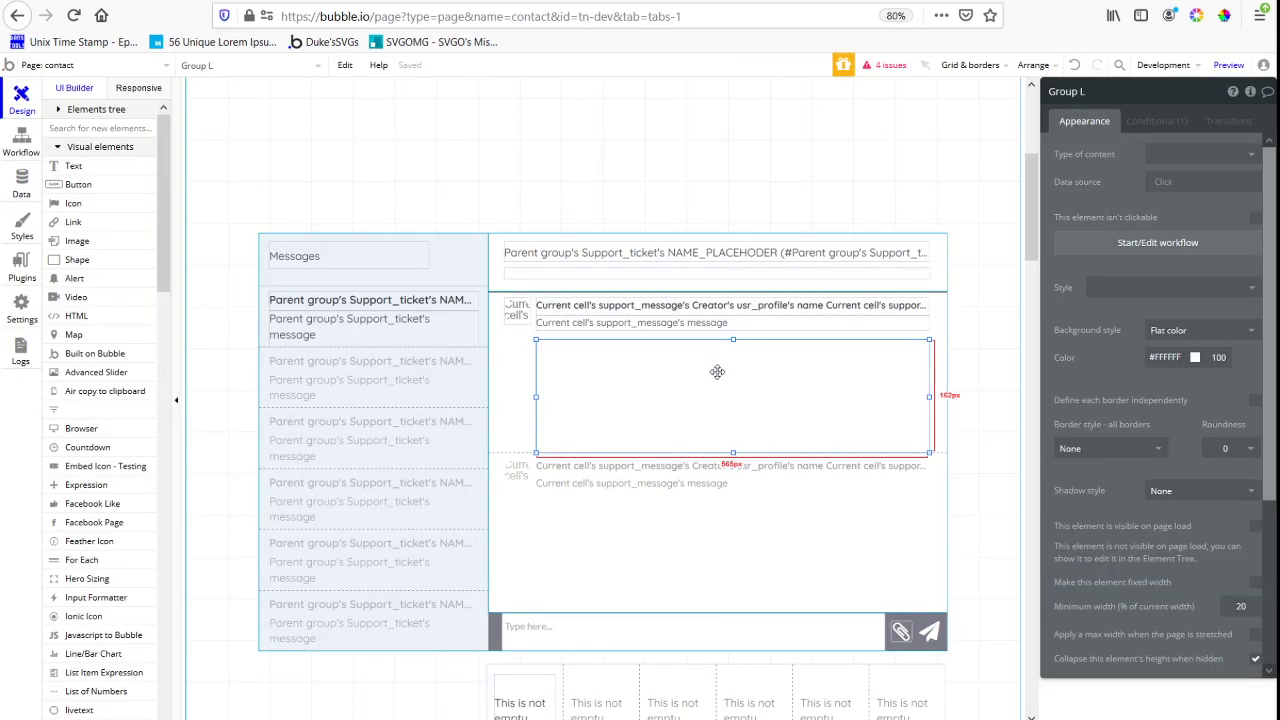
pyautogui.click(1170, 357)
pyautogui.click(1185, 484)
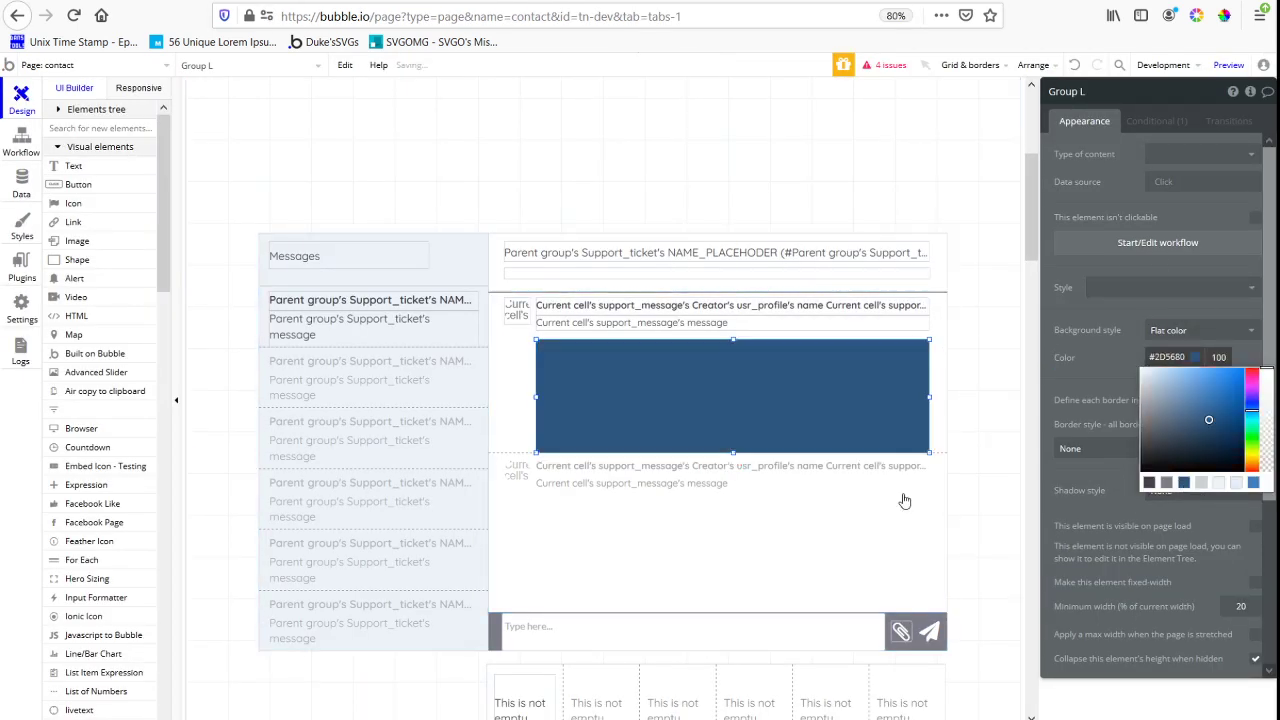
# Add a repeating group inside the blue group, fitted to its left edge and full height
pyautogui.click(103, 131)
pyautogui.write('repe')
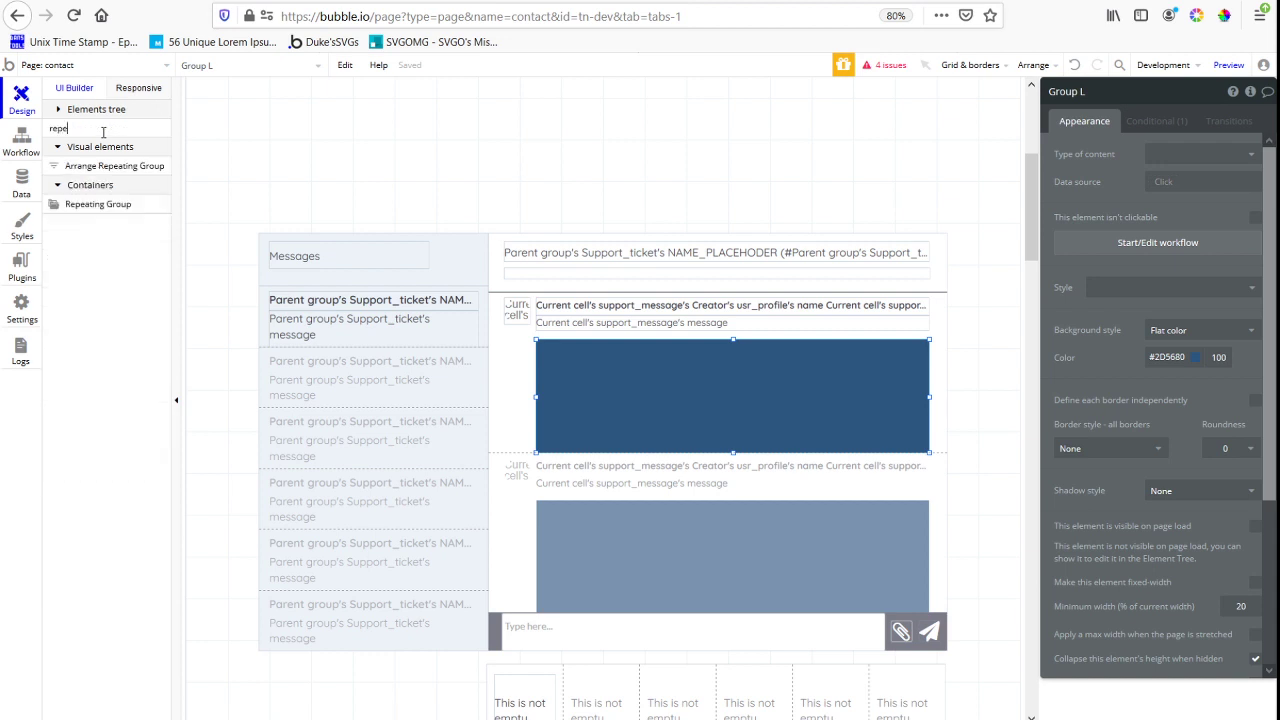
pyautogui.click(88, 205)
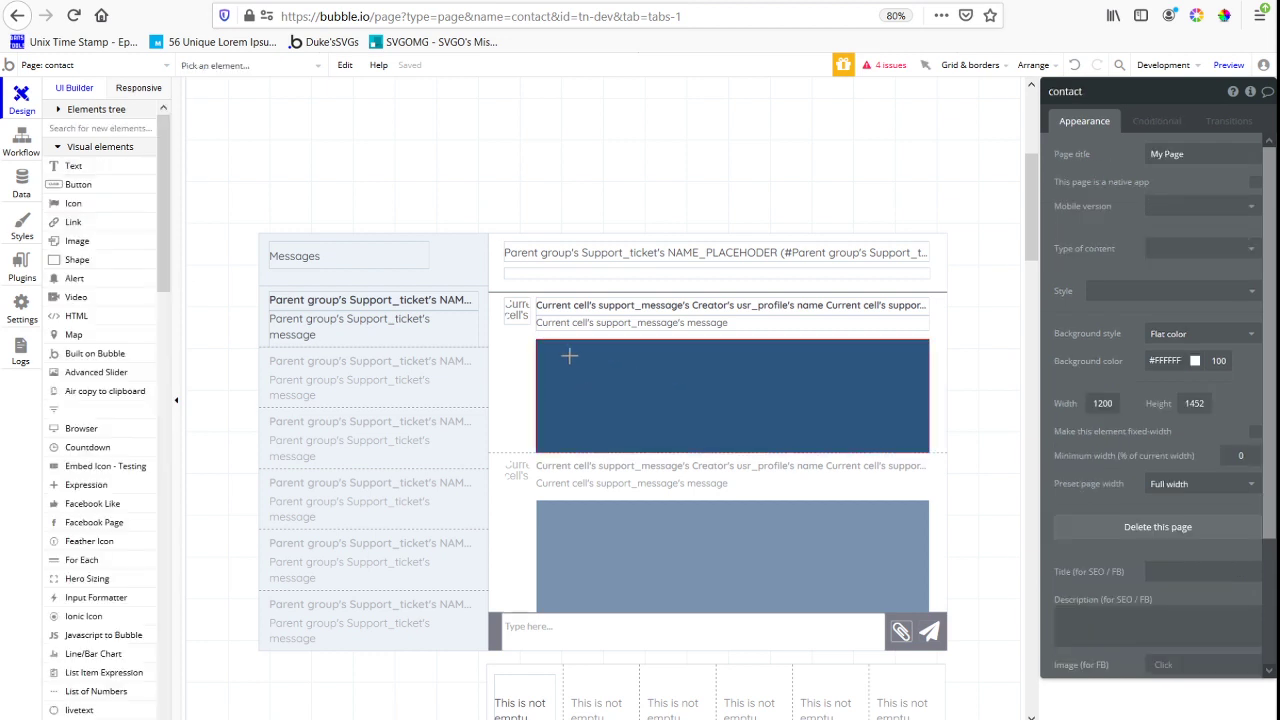
pyautogui.click(816, 430)
pyautogui.moveTo(816, 430); pyautogui.dragTo(613, 409)
# Set the new repeating group's width and height to 165 px each
pyautogui.scroll(-4, 1150, 450)
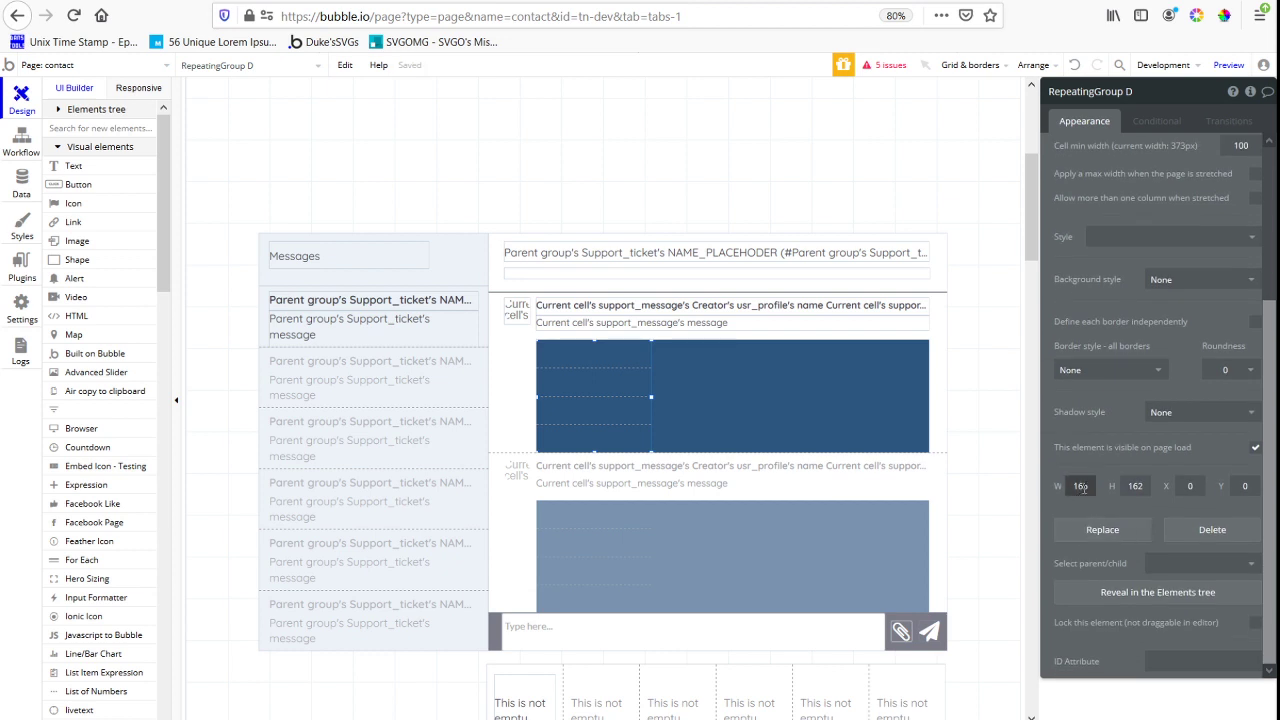
pyautogui.press('BackSpace')
pyautogui.write('6')
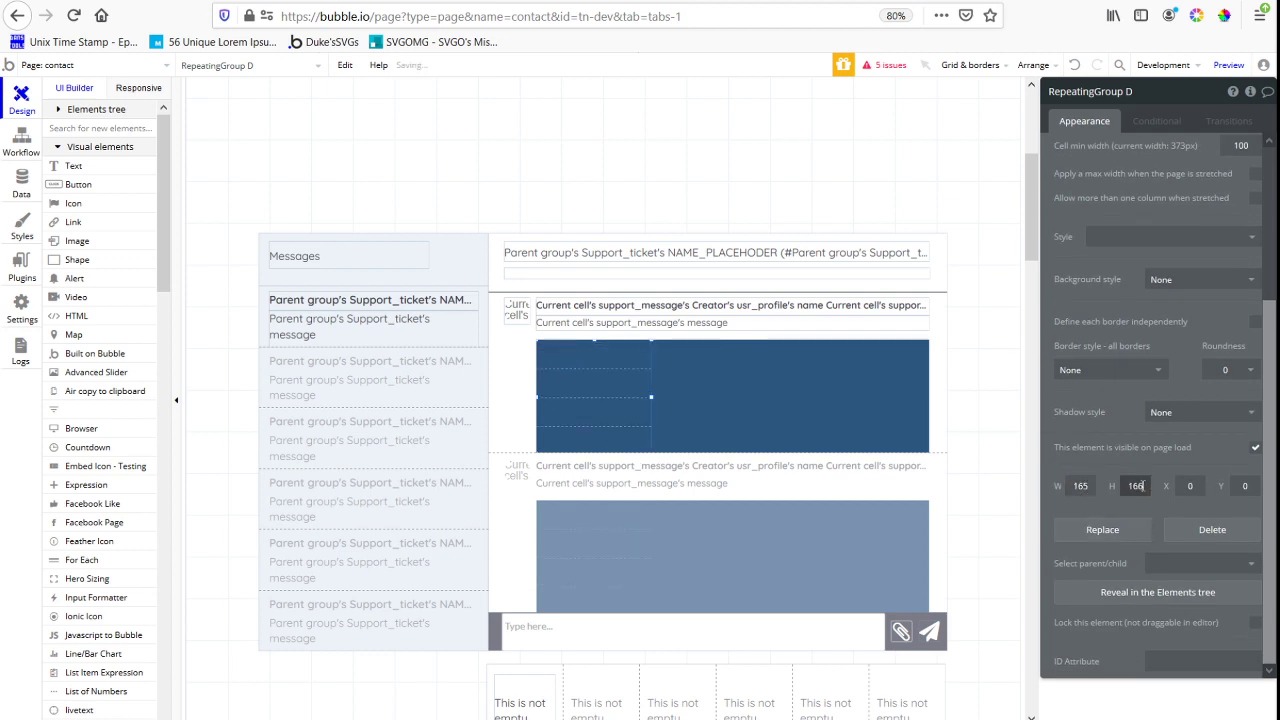
# Give the repeating group 1 row and allow more than one column when stretched
pyautogui.scroll(2, 1240, 336)
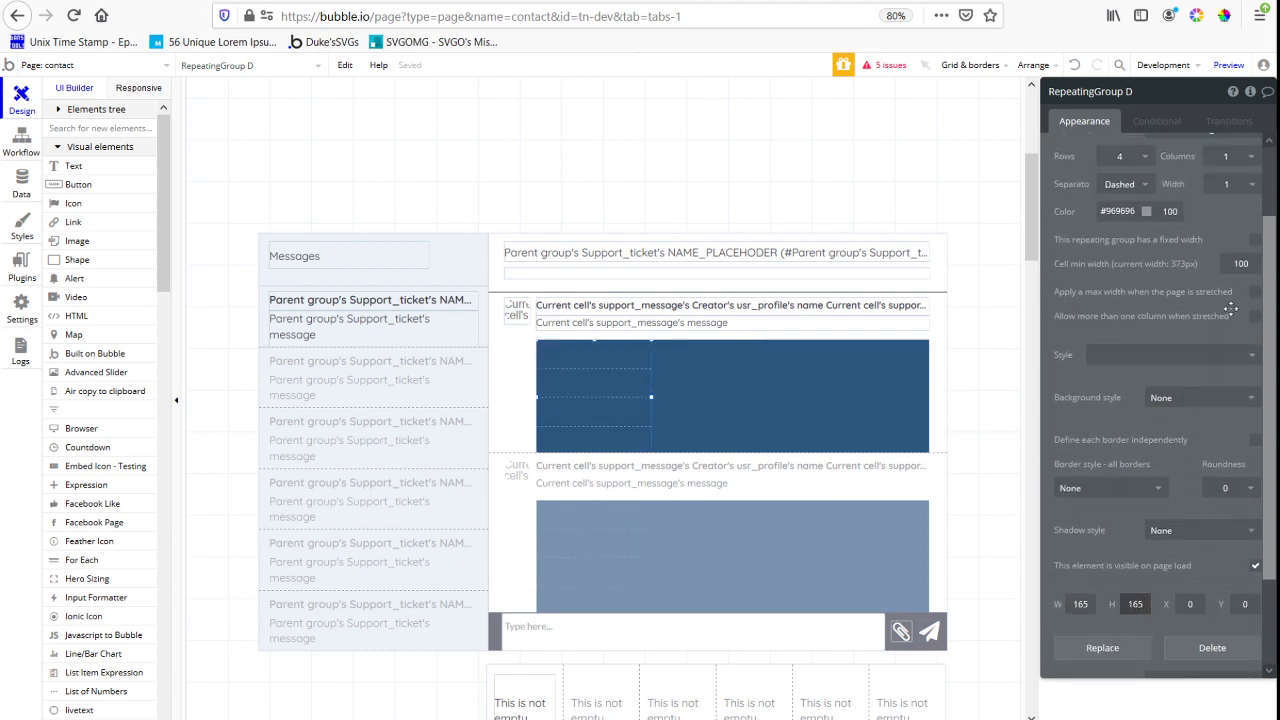
pyautogui.click(1122, 156)
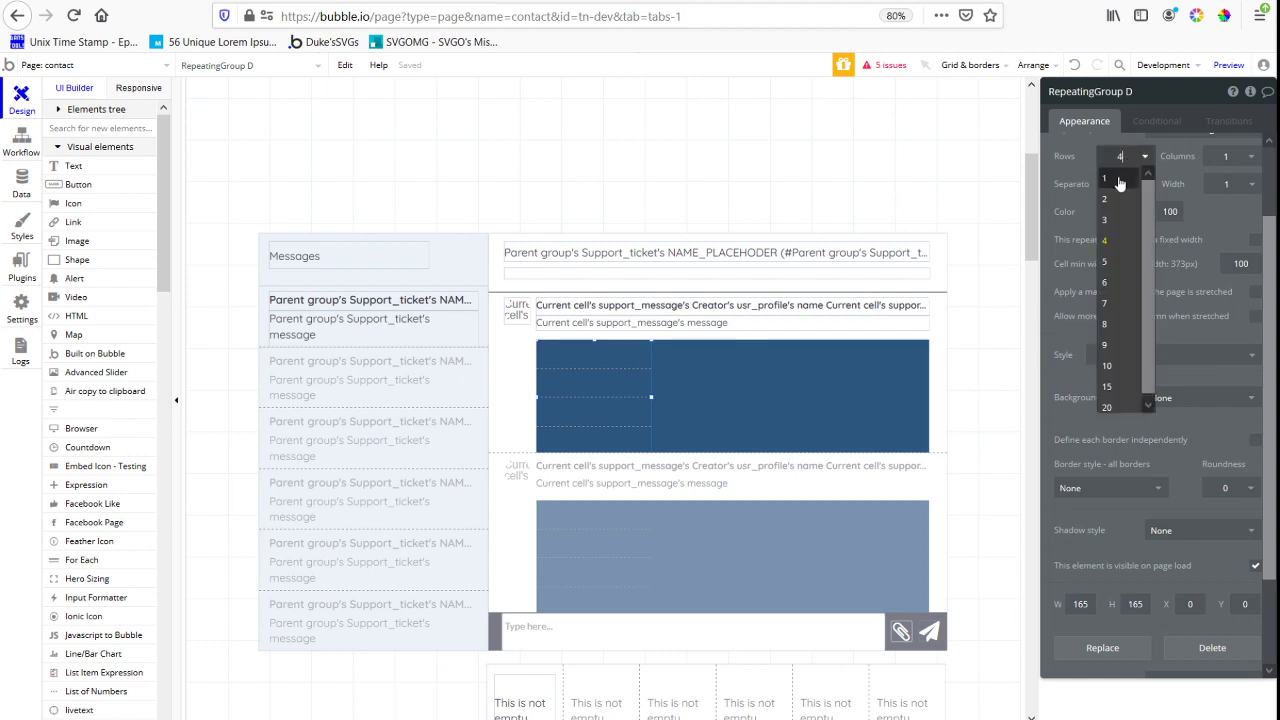
pyautogui.click(1118, 171)
pyautogui.click(1228, 156)
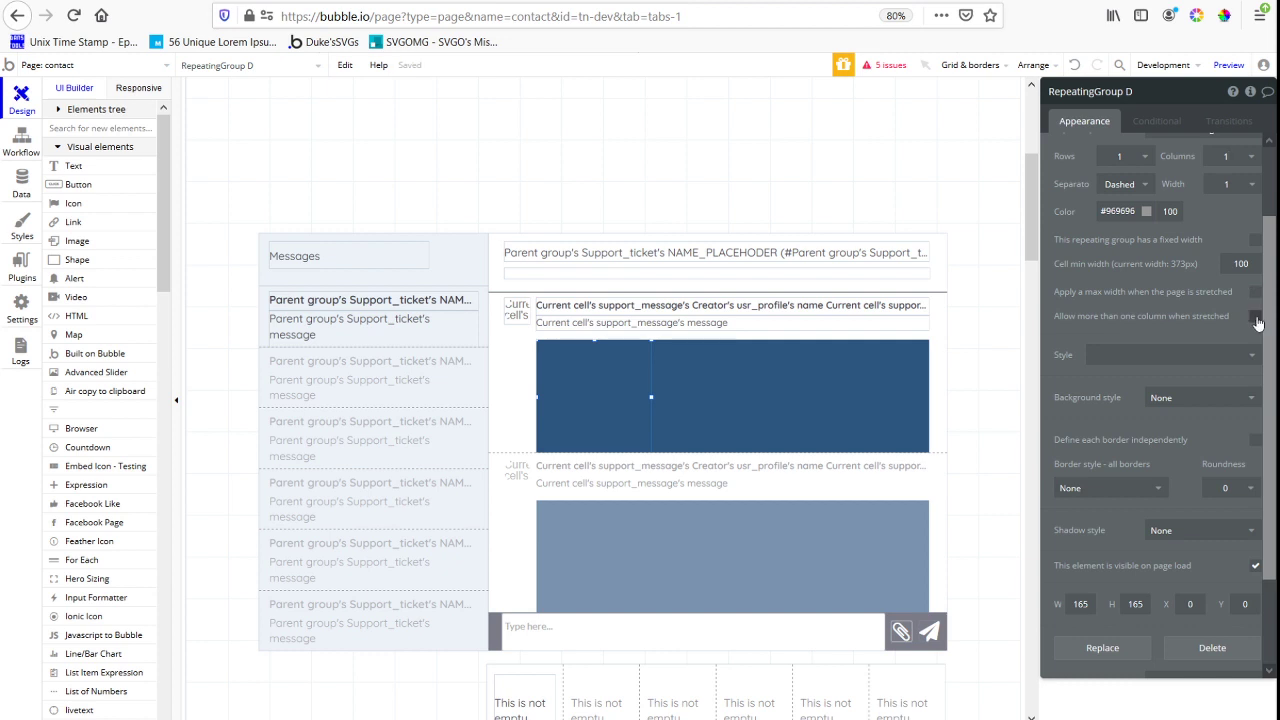
pyautogui.click(1255, 316)
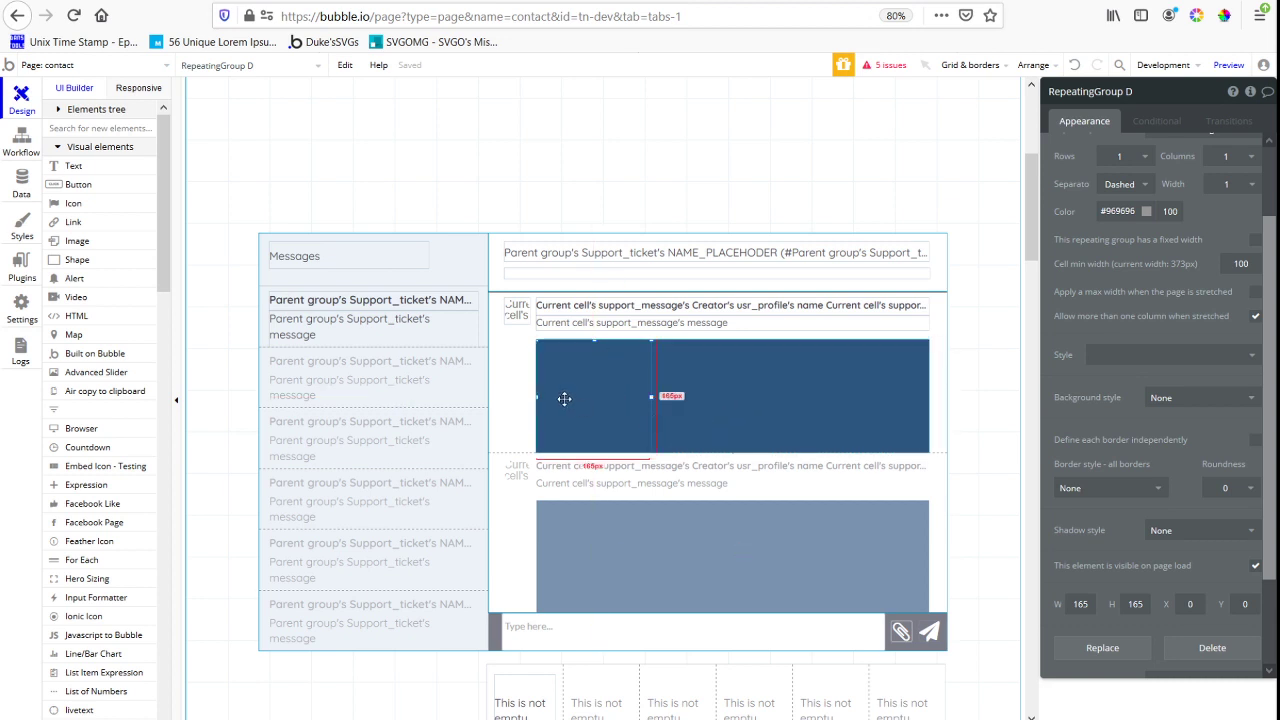
# Open the page's responsive view and show the hidden elements Group B and Group L
pyautogui.click(138, 88)
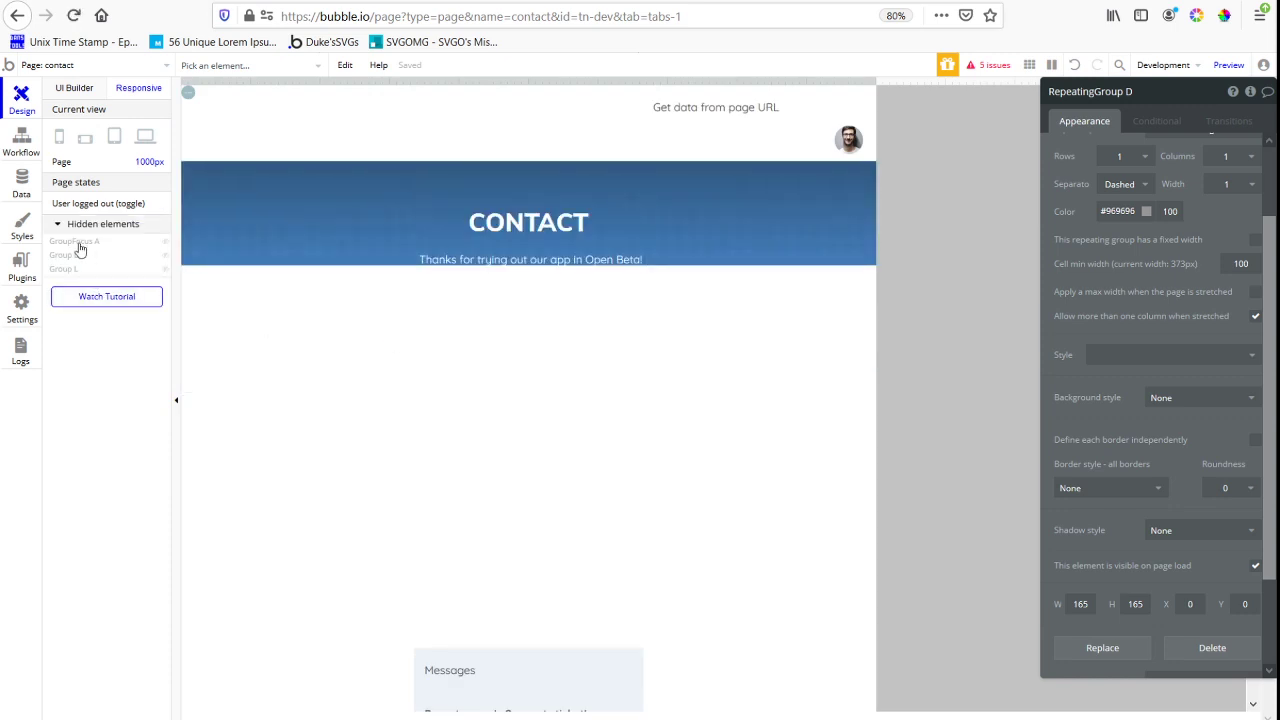
pyautogui.click(78, 243)
pyautogui.click(76, 257)
pyautogui.click(66, 271)
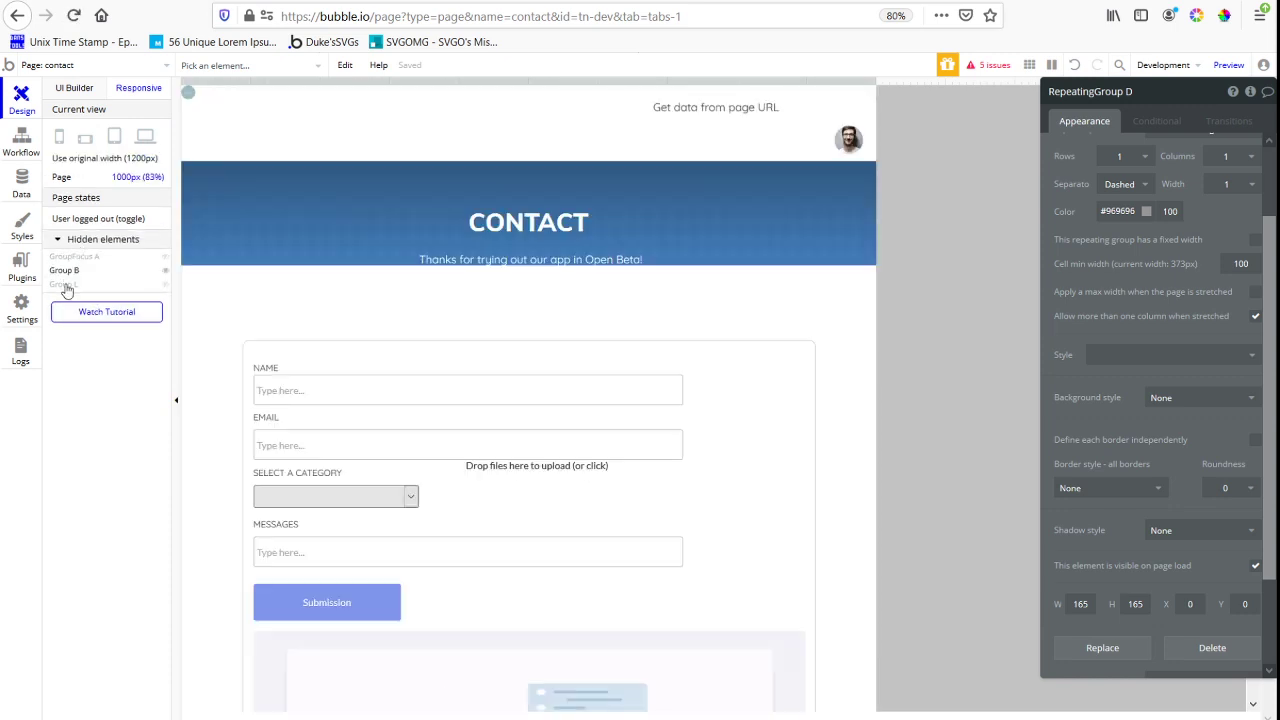
pyautogui.click(64, 285)
pyautogui.scroll(-10, 520, 330)
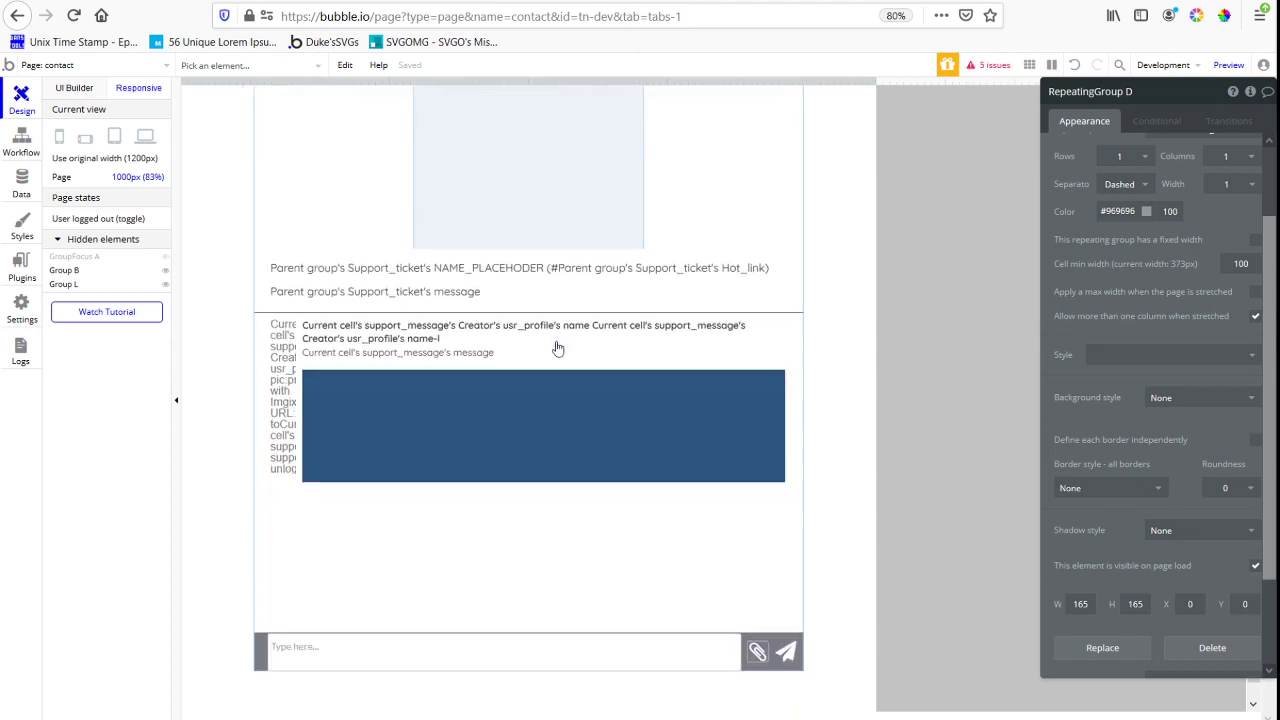
pyautogui.scroll(-1, 558, 348)
# Set the repeating group in the blue group to collapse its margins when the container width is at most 4200
pyautogui.click(489, 418)
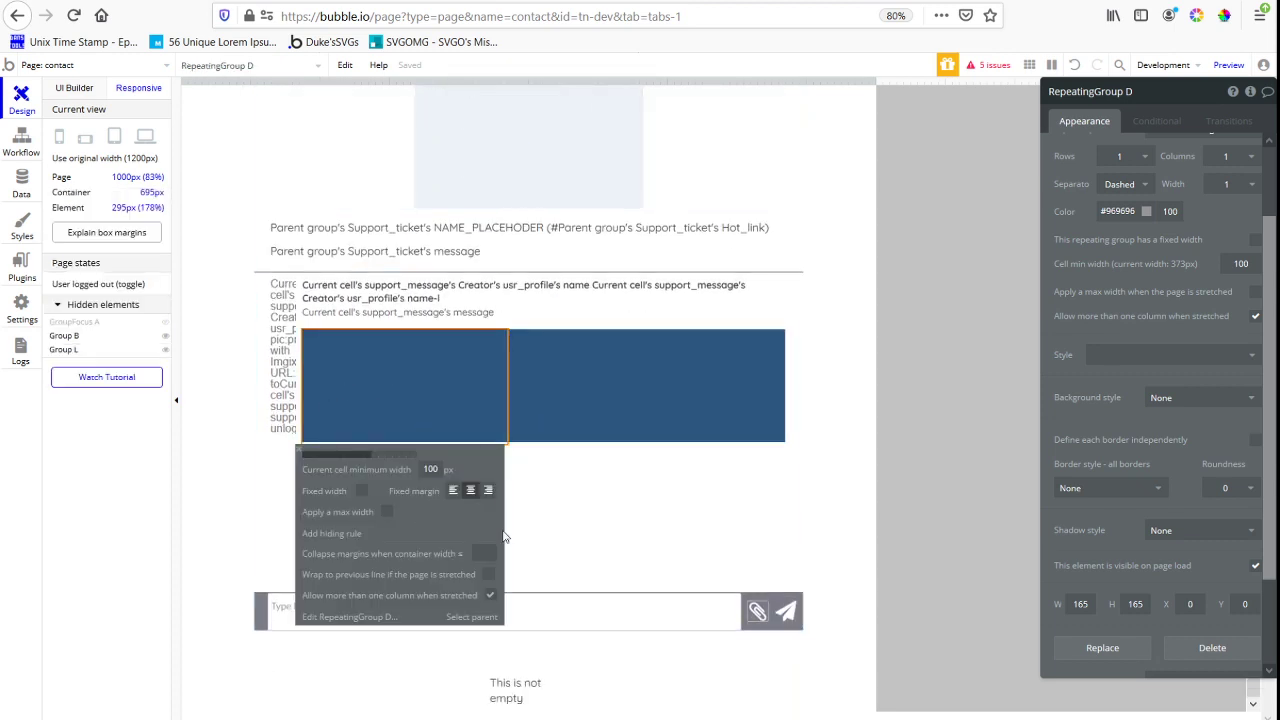
pyautogui.click(481, 552)
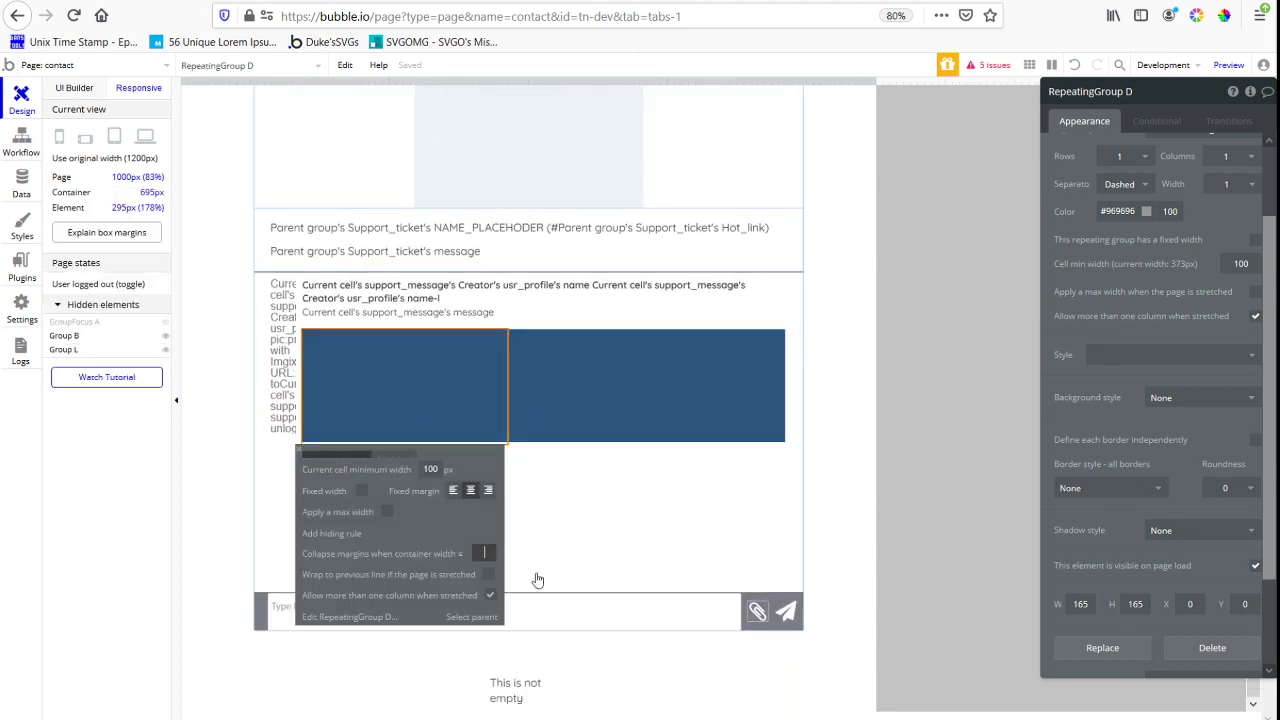
pyautogui.write('4200')
pyautogui.click(603, 412)
pyautogui.scroll(3, 603, 412)
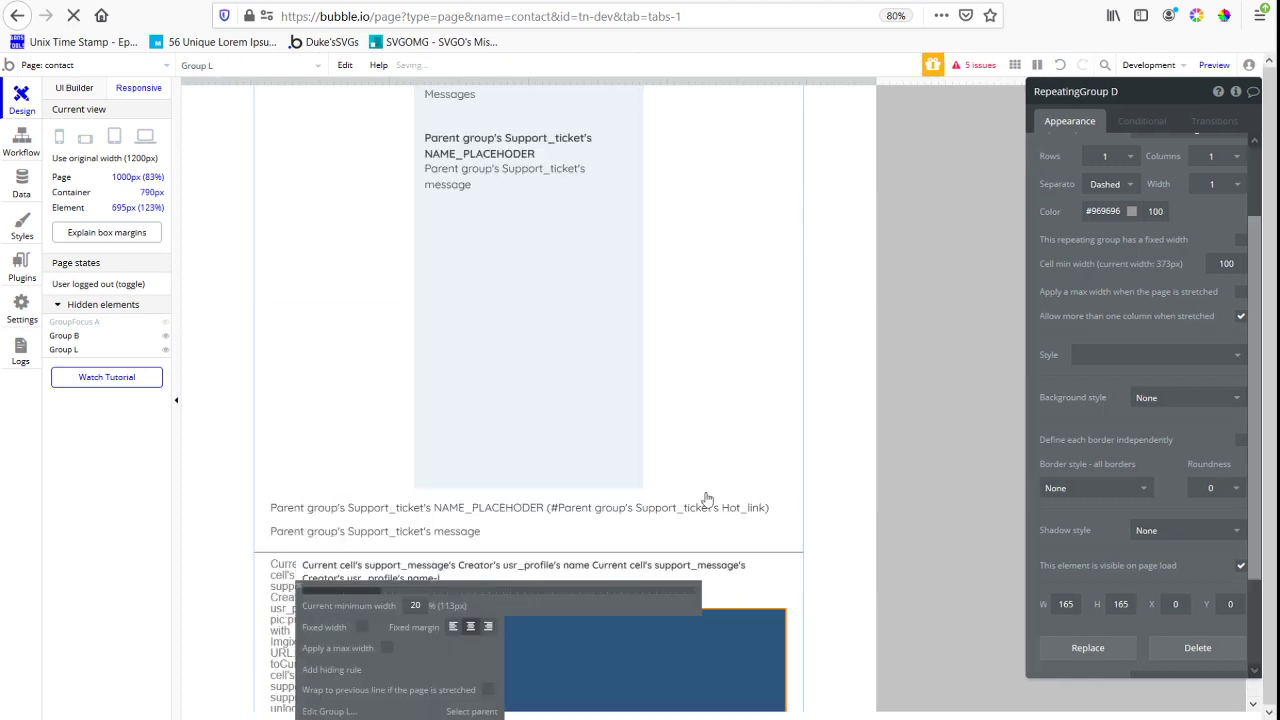
pyautogui.click(706, 500)
pyautogui.scroll(-2, 733, 482)
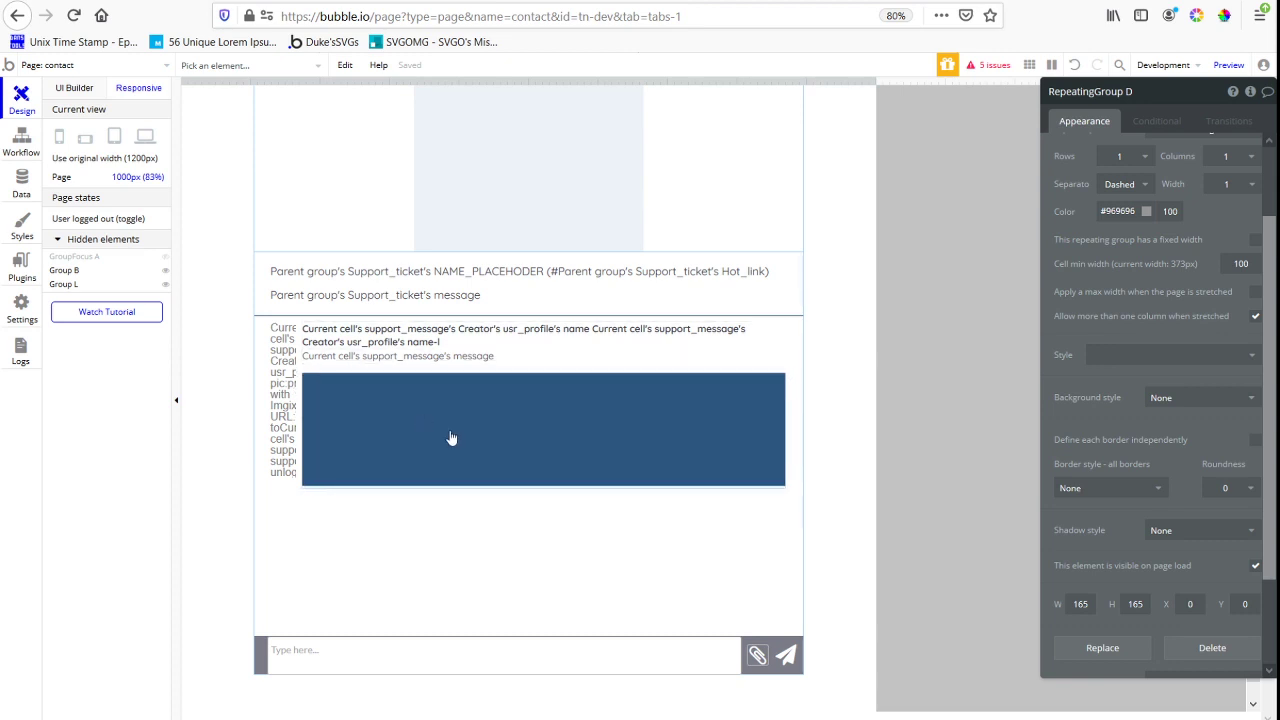
# Return to the page design view and draw an image about 127 by 125 px at the repeating group cell's top-left corner
pyautogui.click(53, 92)
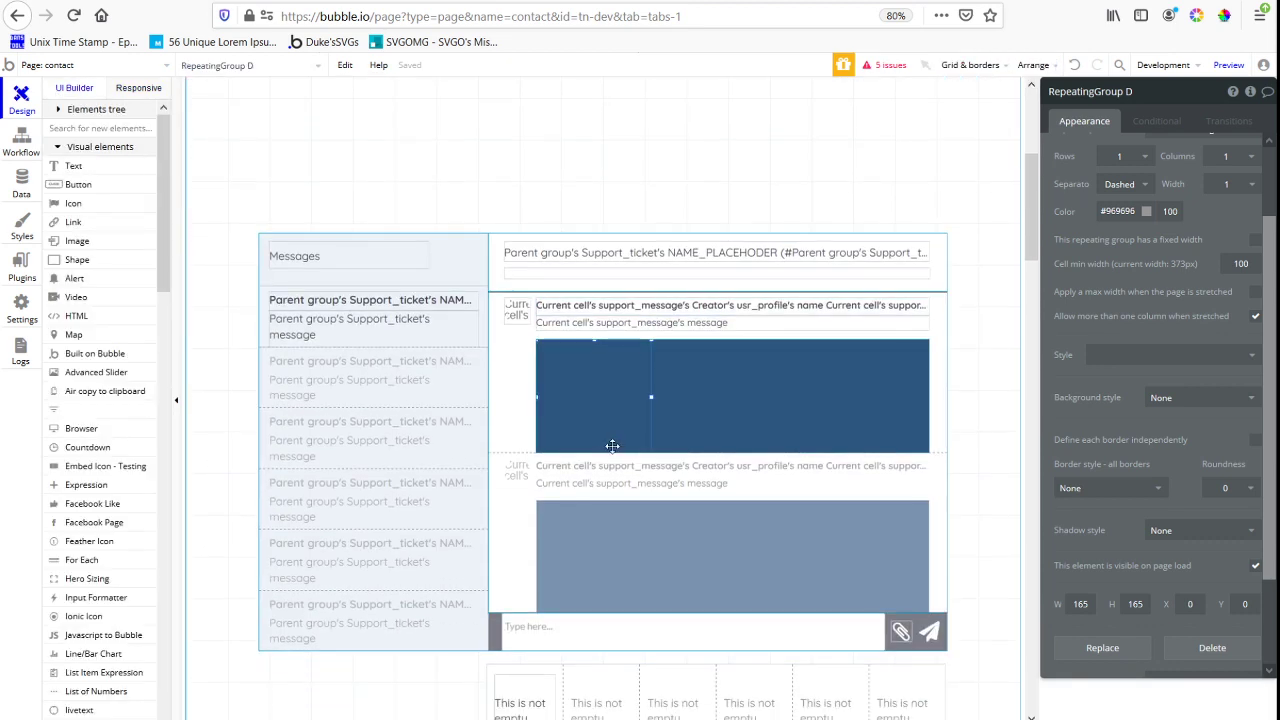
pyautogui.write('image')
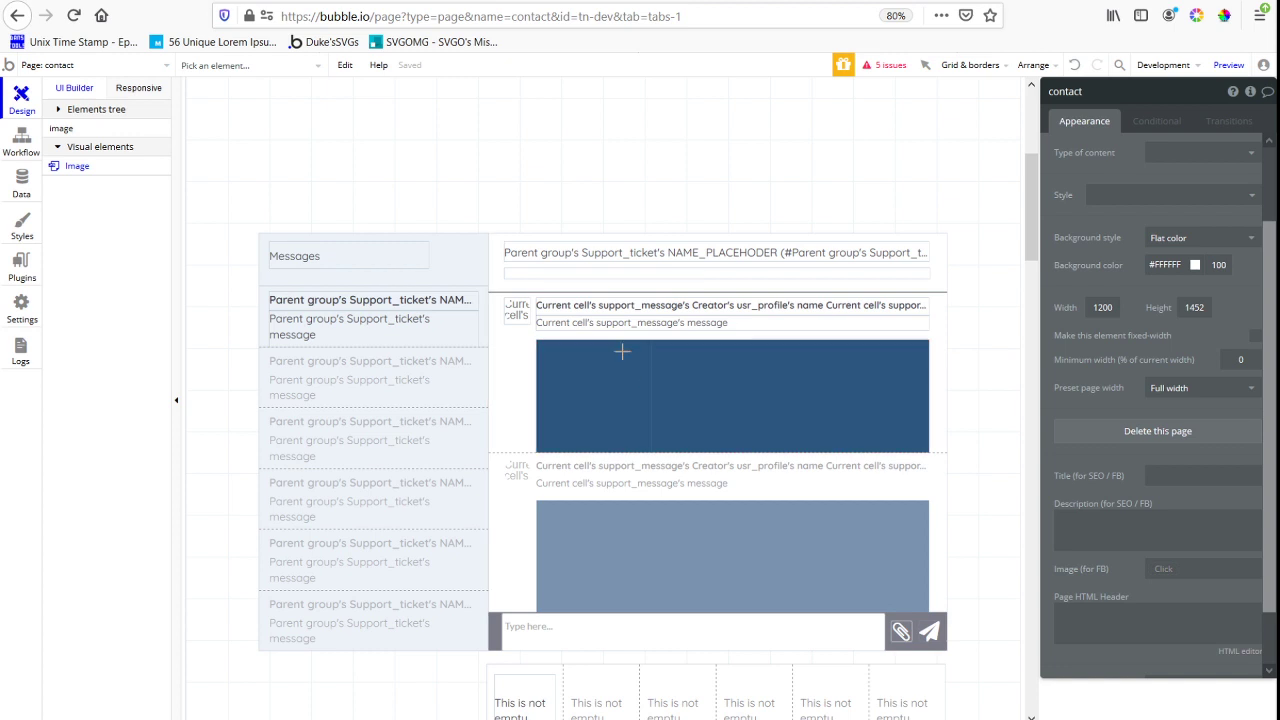
pyautogui.moveTo(549, 427); pyautogui.dragTo(550, 427)
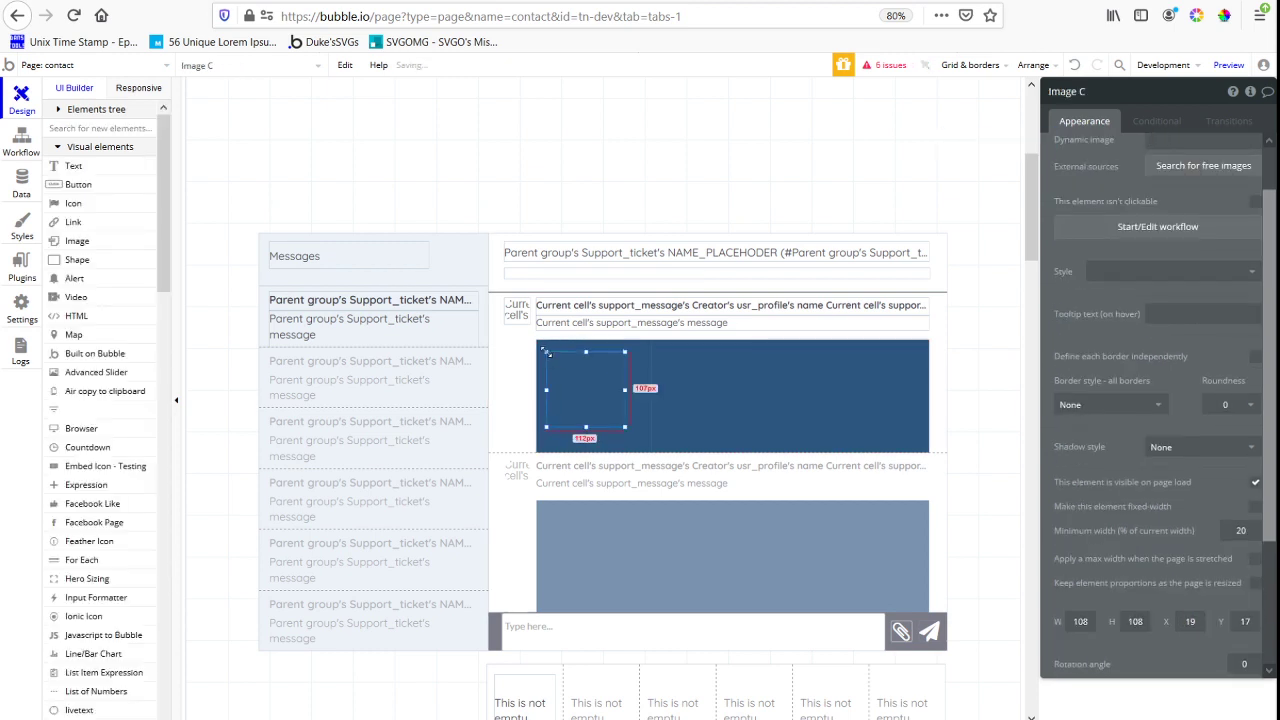
pyautogui.moveTo(625, 427); pyautogui.dragTo(671, 457)
# Set the new image's width and height to 165 px each
pyautogui.click(1082, 621)
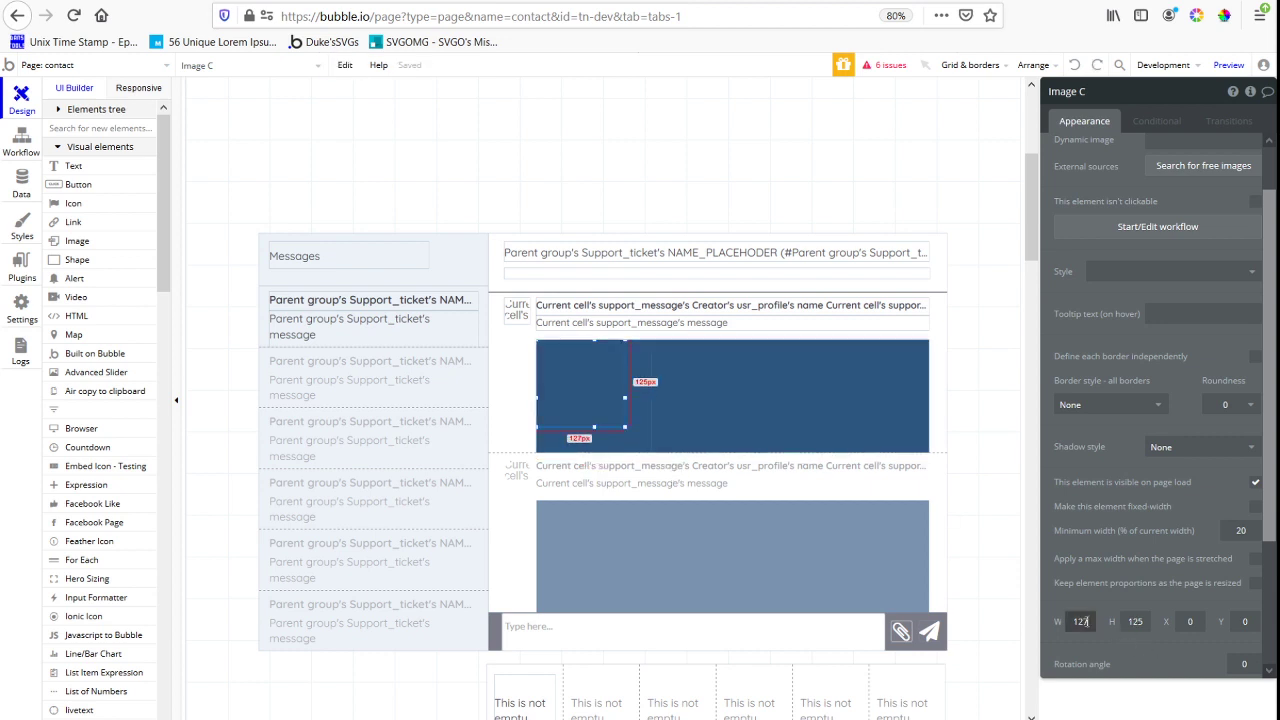
pyautogui.write('165')
pyautogui.press('Tab')
pyautogui.write('165')
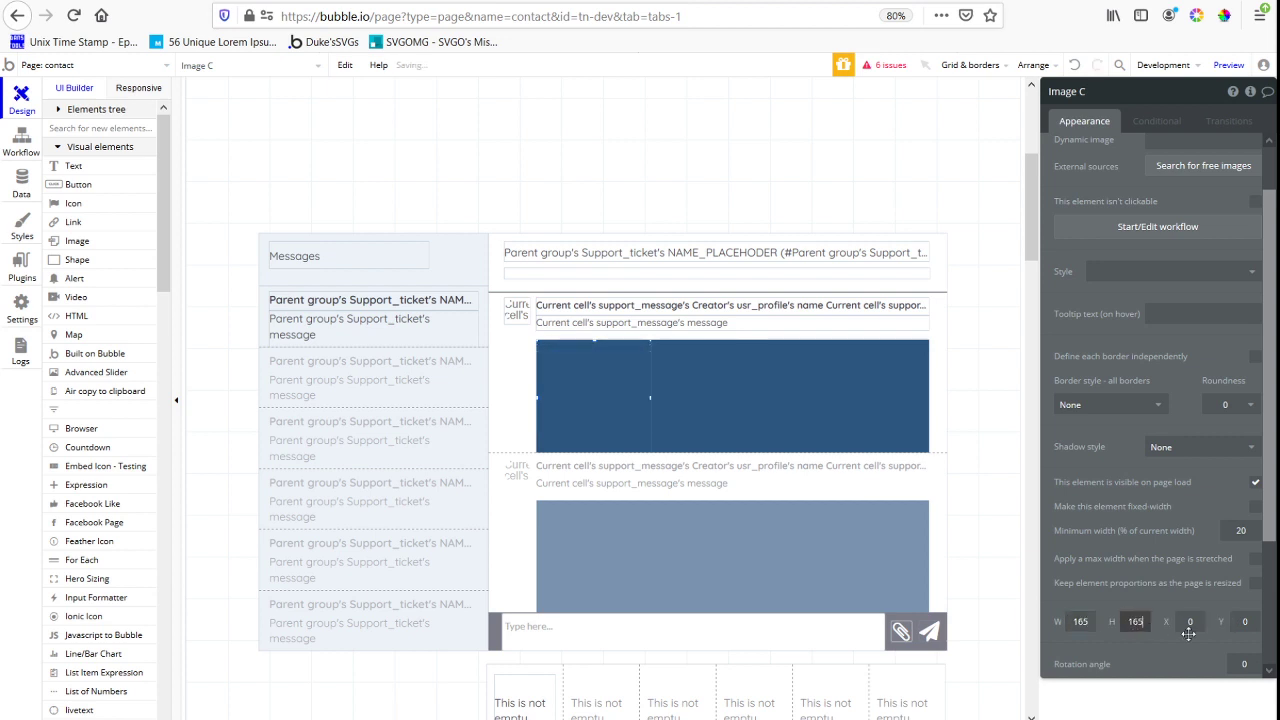
# Make the image keep its proportions as the page is resized and set its width and height to 145 px each
pyautogui.click(1255, 582)
pyautogui.click(1078, 621)
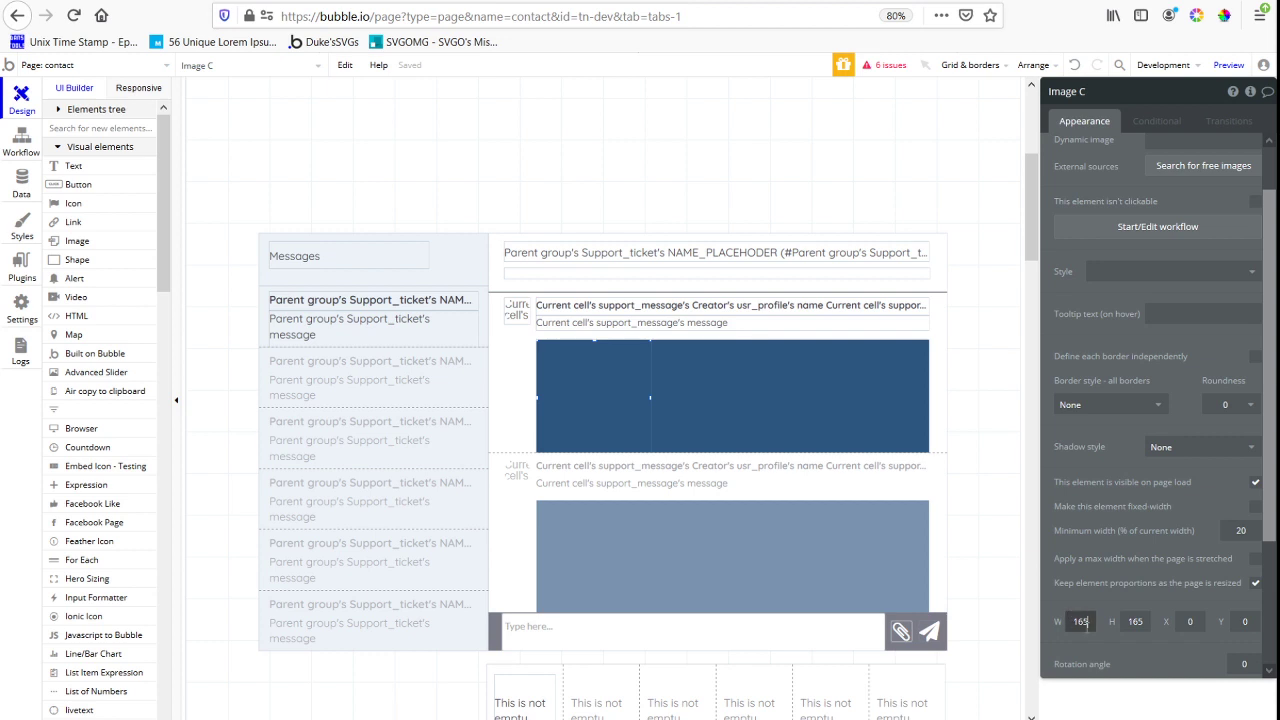
pyautogui.moveTo(1126, 538)
pyautogui.write('145')
pyautogui.press('Tab')
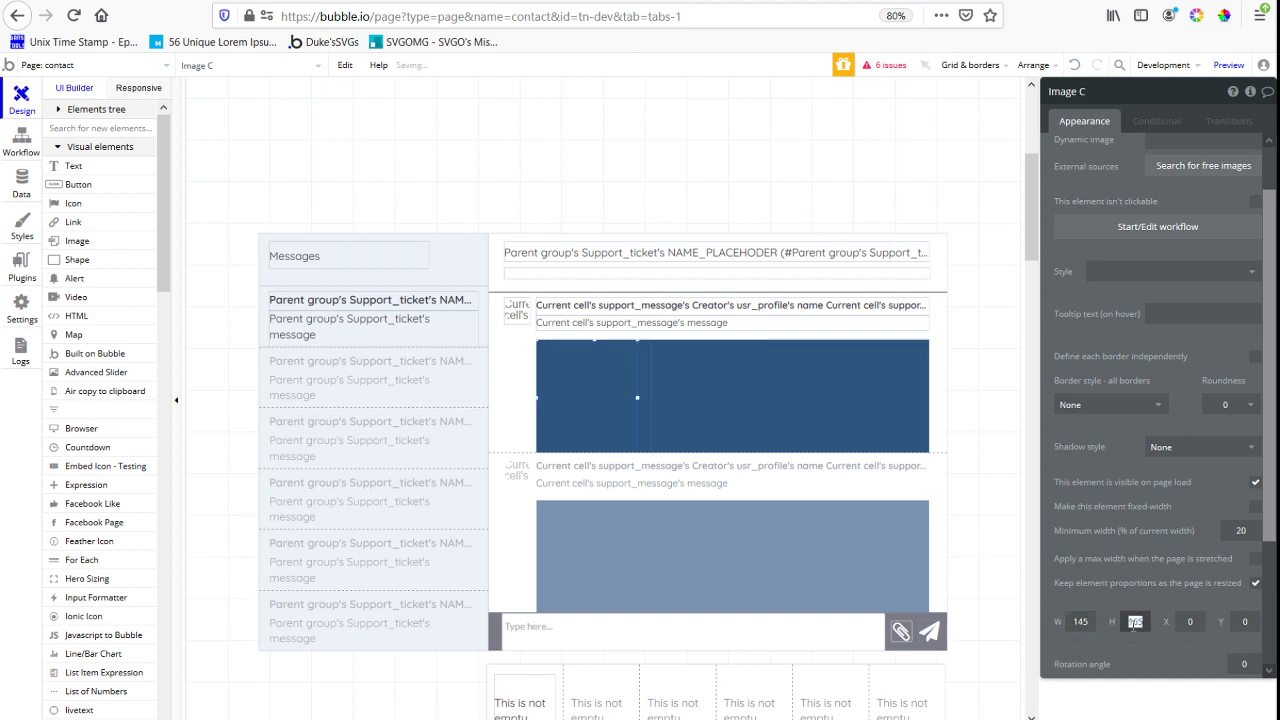
pyautogui.write('145')
# Center the image horizontally and vertically within the repeating group's cell
pyautogui.rightClick(601, 420)
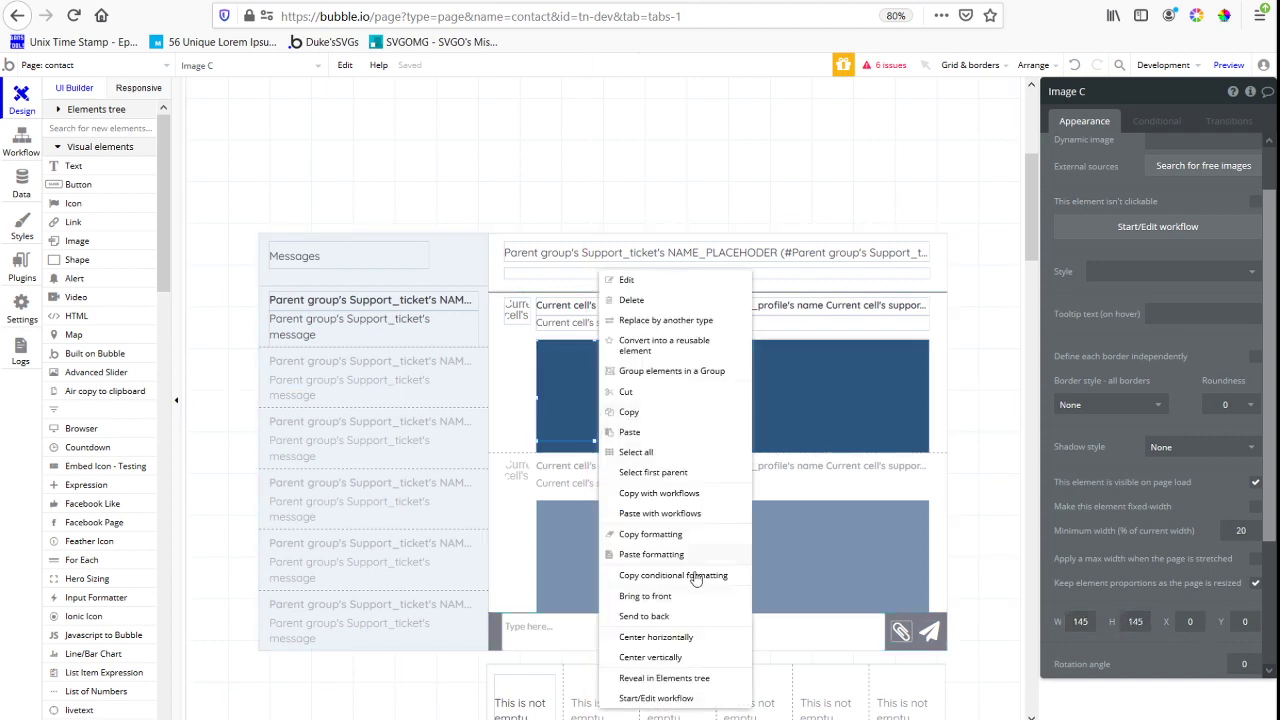
pyautogui.moveTo(587, 396); pyautogui.dragTo(596, 397)
pyautogui.rightClick(598, 398)
pyautogui.click(682, 658)
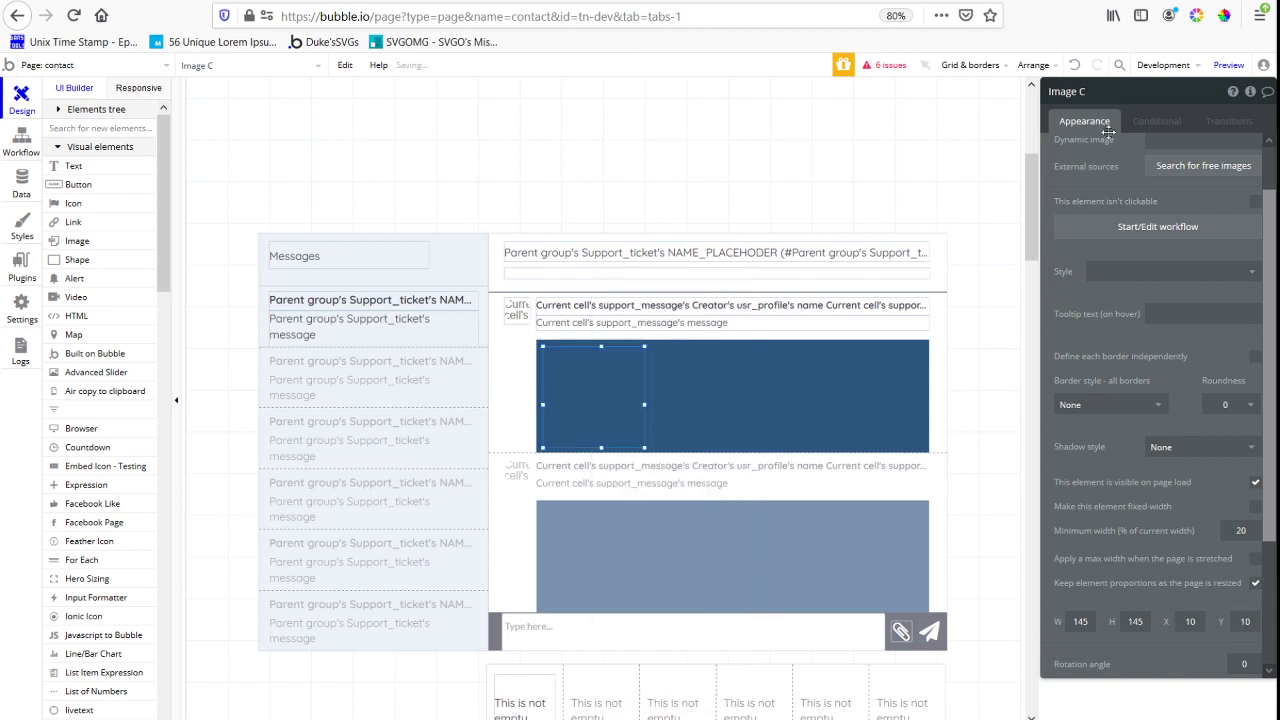
pyautogui.scroll(2, 1181, 326)
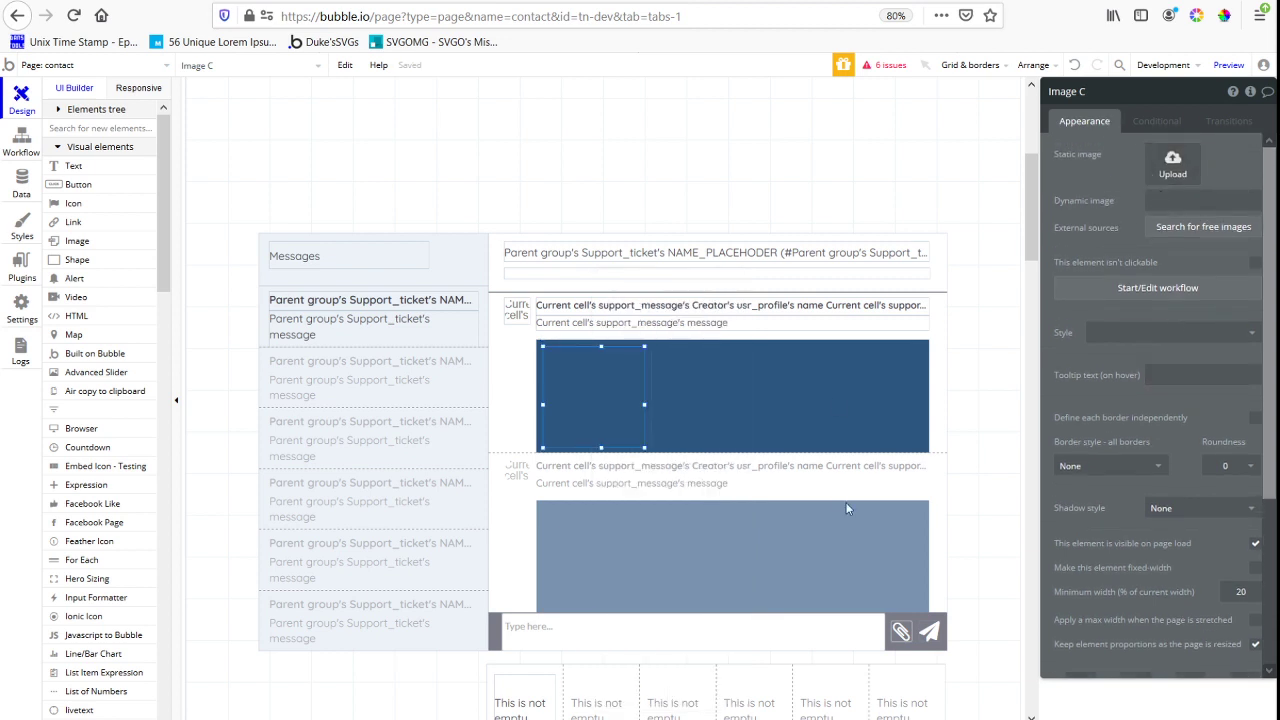
pyautogui.click(1088, 200)
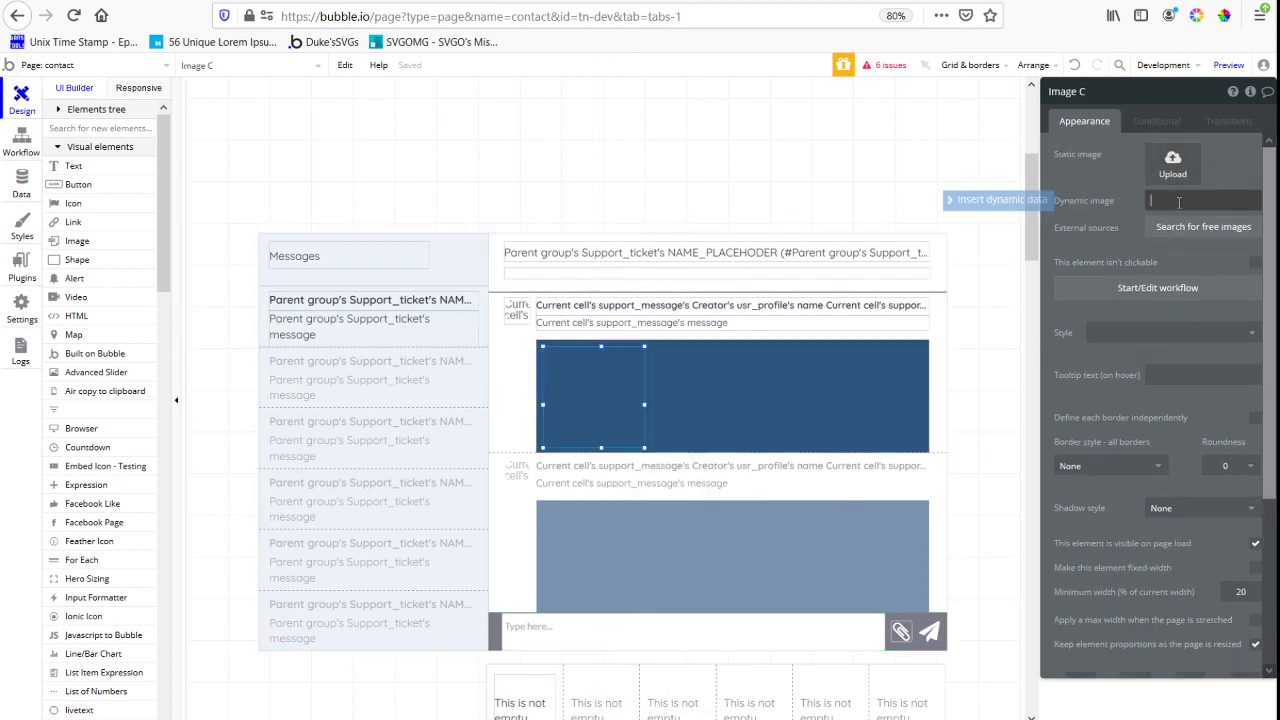
pyautogui.click(1046, 205)
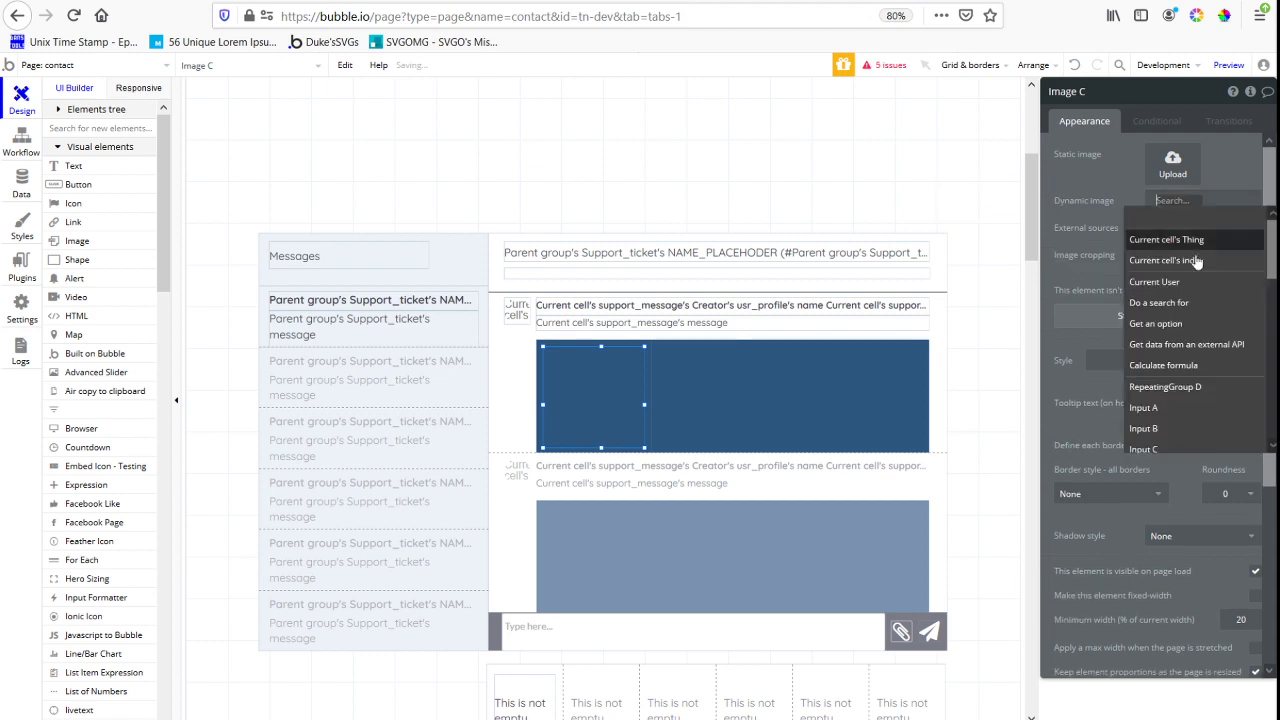
# Set the content type of the repeating group around the image to text and start its data source from the parent group
pyautogui.click(646, 394)
pyautogui.click(1200, 154)
pyautogui.write('tex')
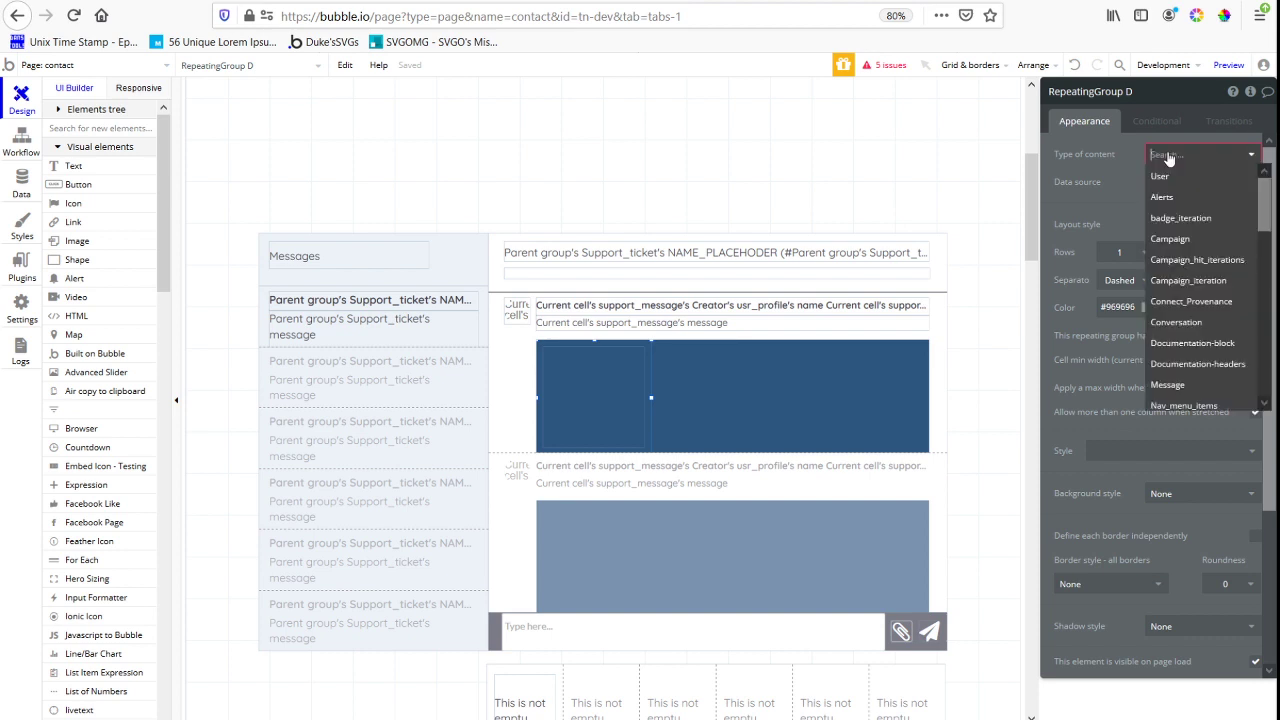
pyautogui.click(1185, 176)
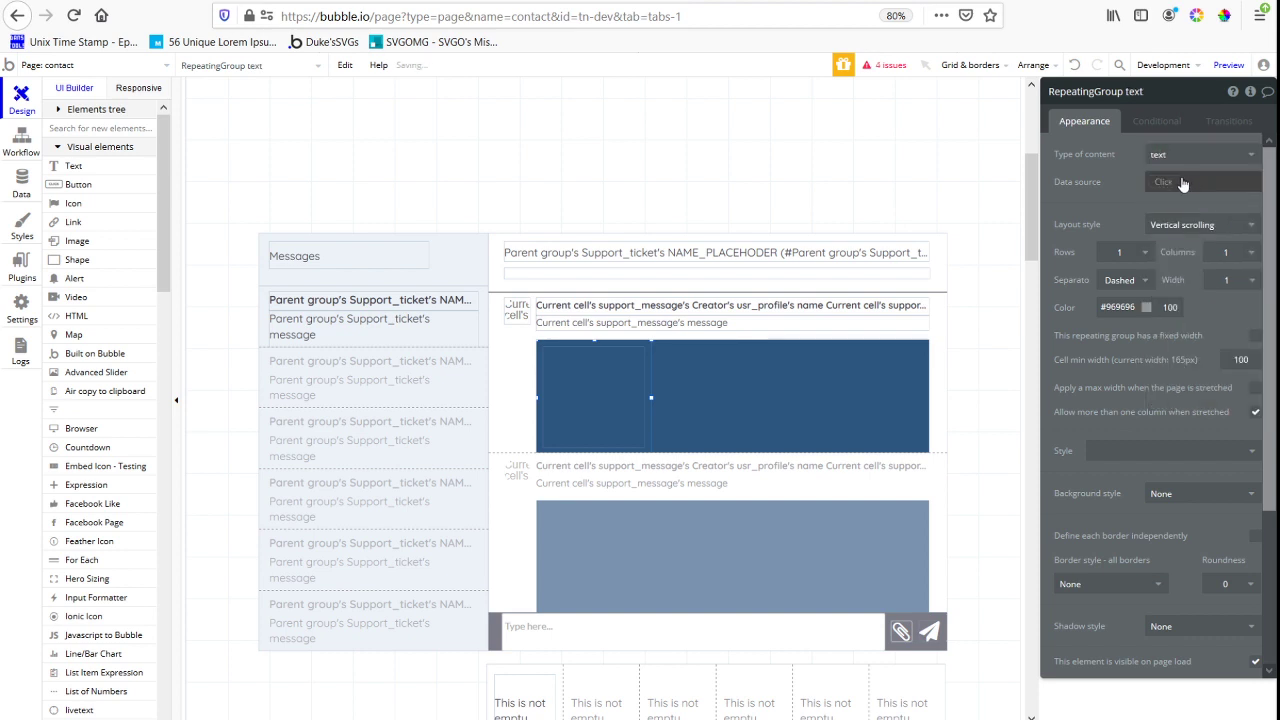
pyautogui.click(1190, 182)
pyautogui.click(1196, 224)
# Set the blue attachment group's content type to support_message and its data source to Current cell's support_message
pyautogui.click(852, 428)
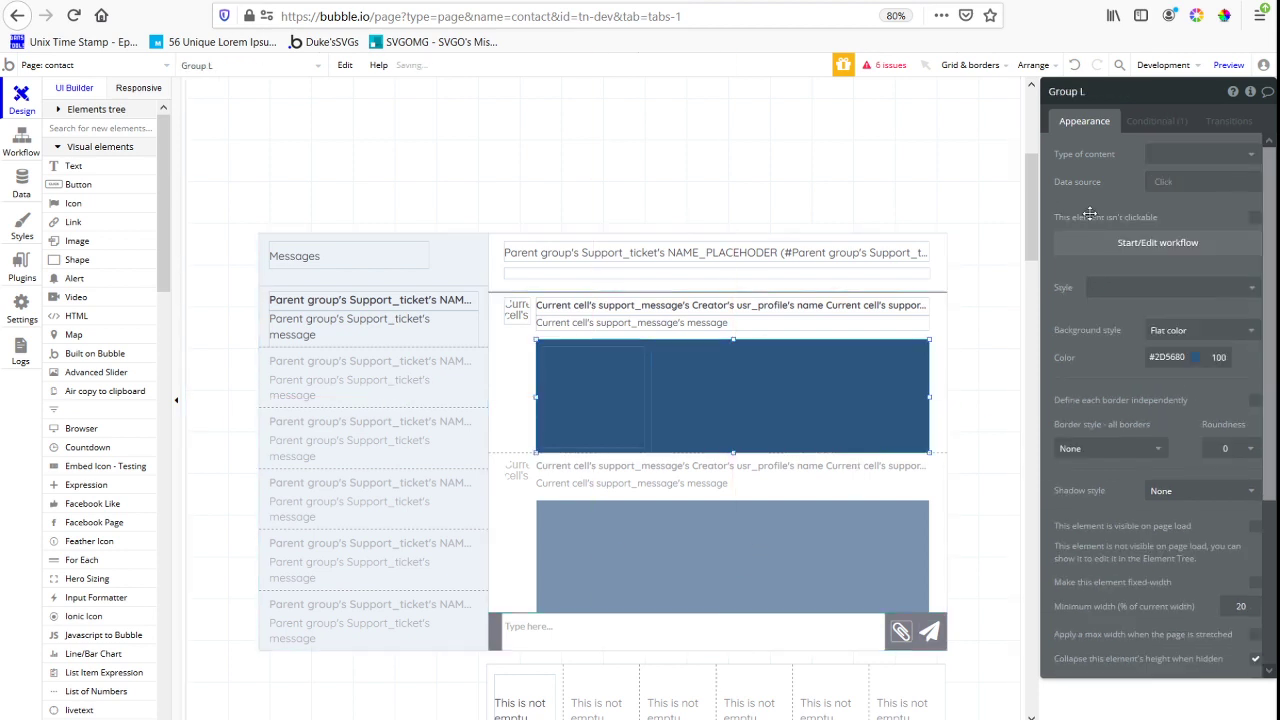
pyautogui.click(1190, 154)
pyautogui.write('supp')
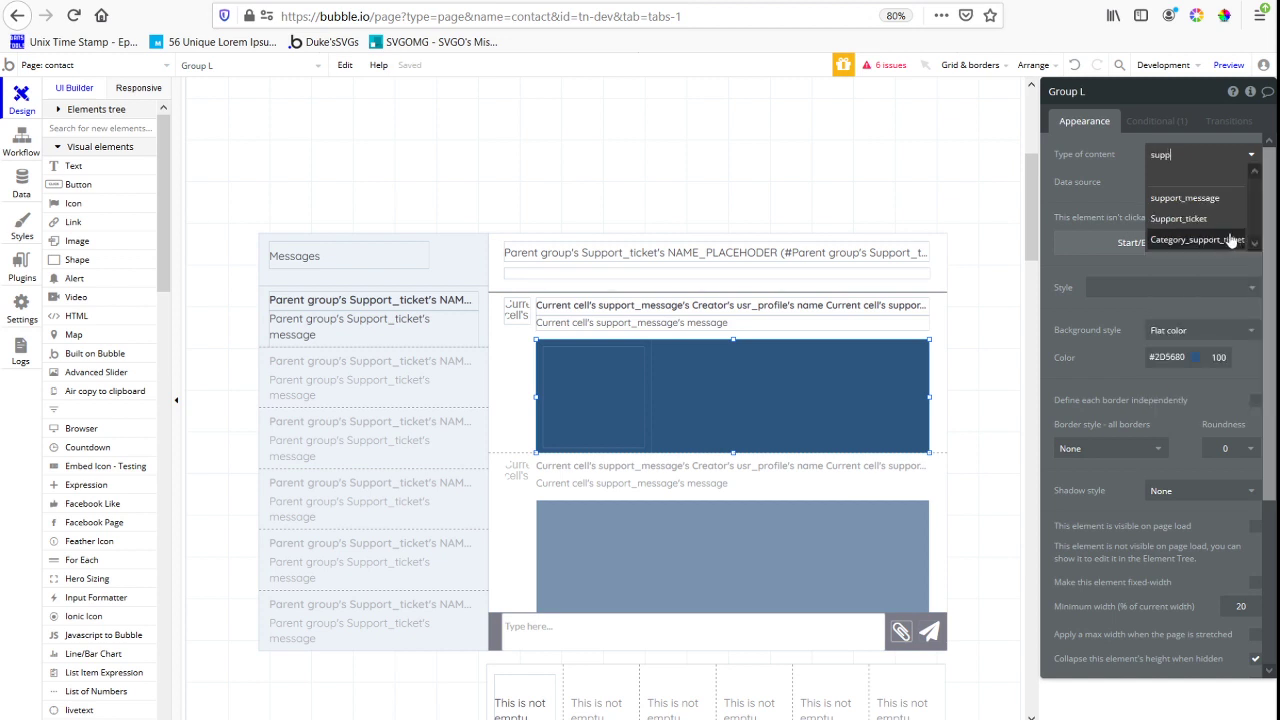
pyautogui.click(1200, 198)
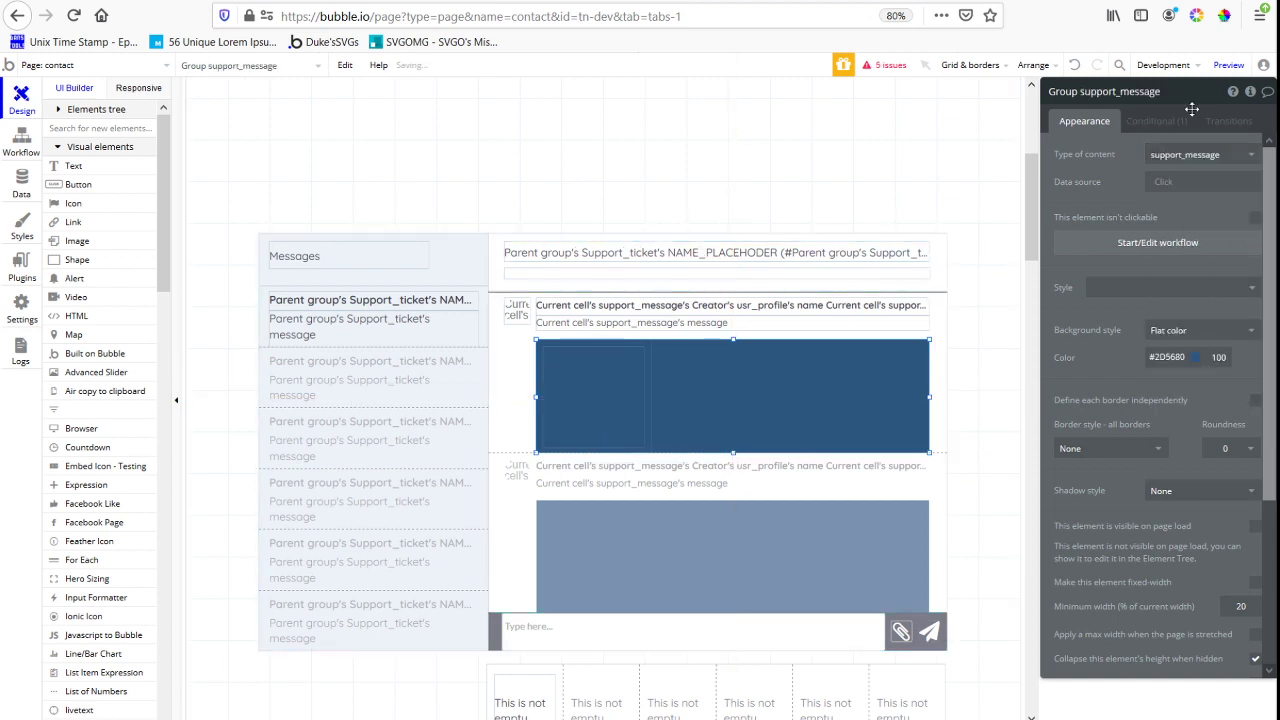
pyautogui.click(1163, 182)
pyautogui.click(1188, 220)
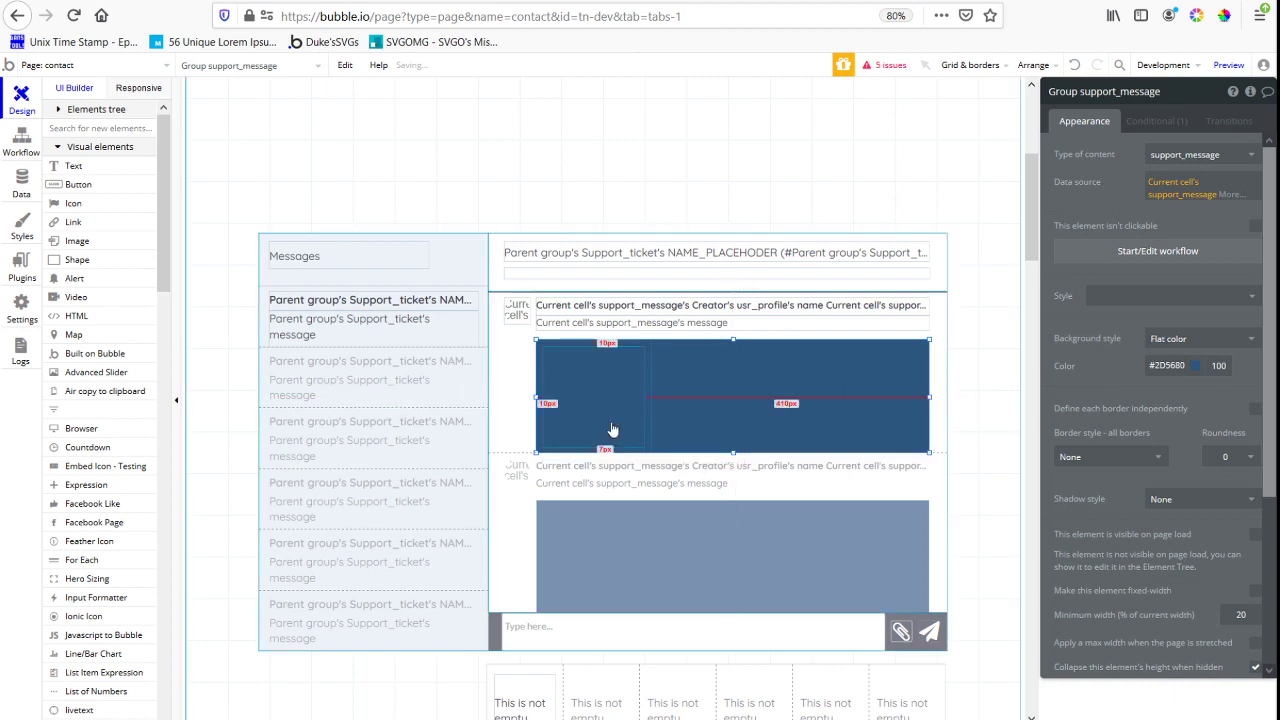
pyautogui.click(937, 334)
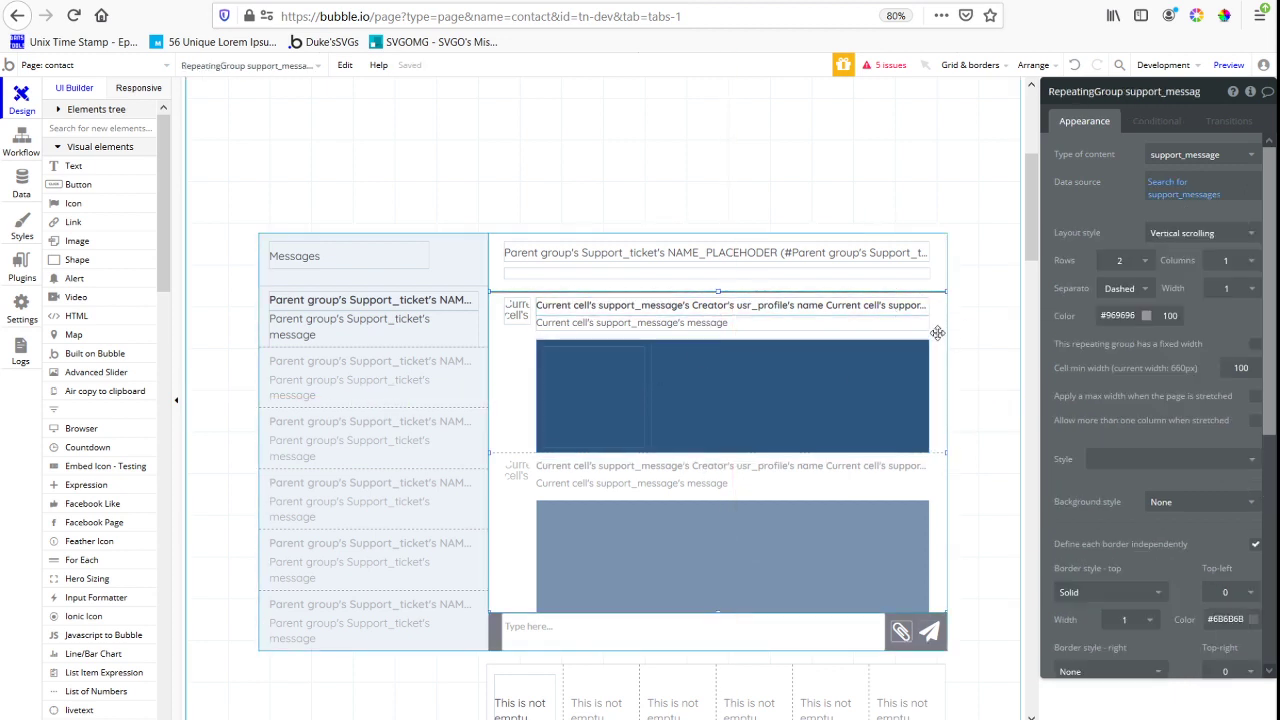
# Check the blue group's visibility condition, and complete the inner repeating group's data source as Parent group's support_message's files
pyautogui.click(897, 390)
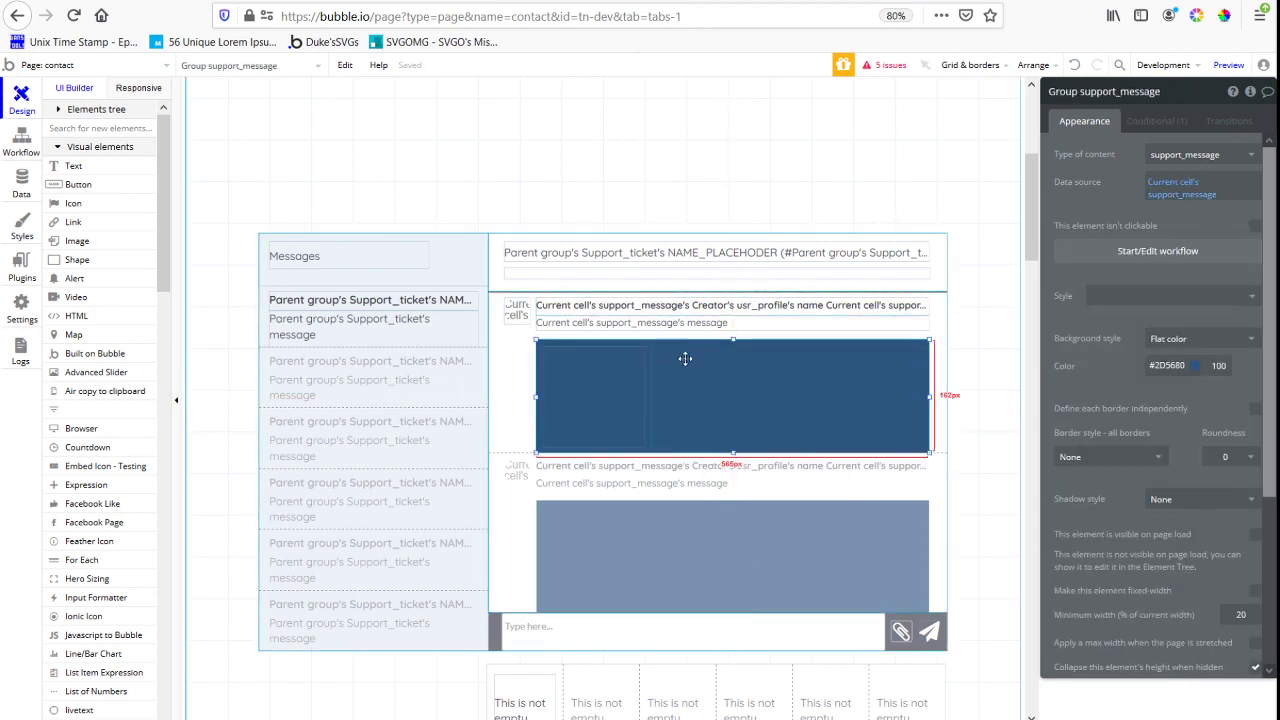
pyautogui.click(1156, 120)
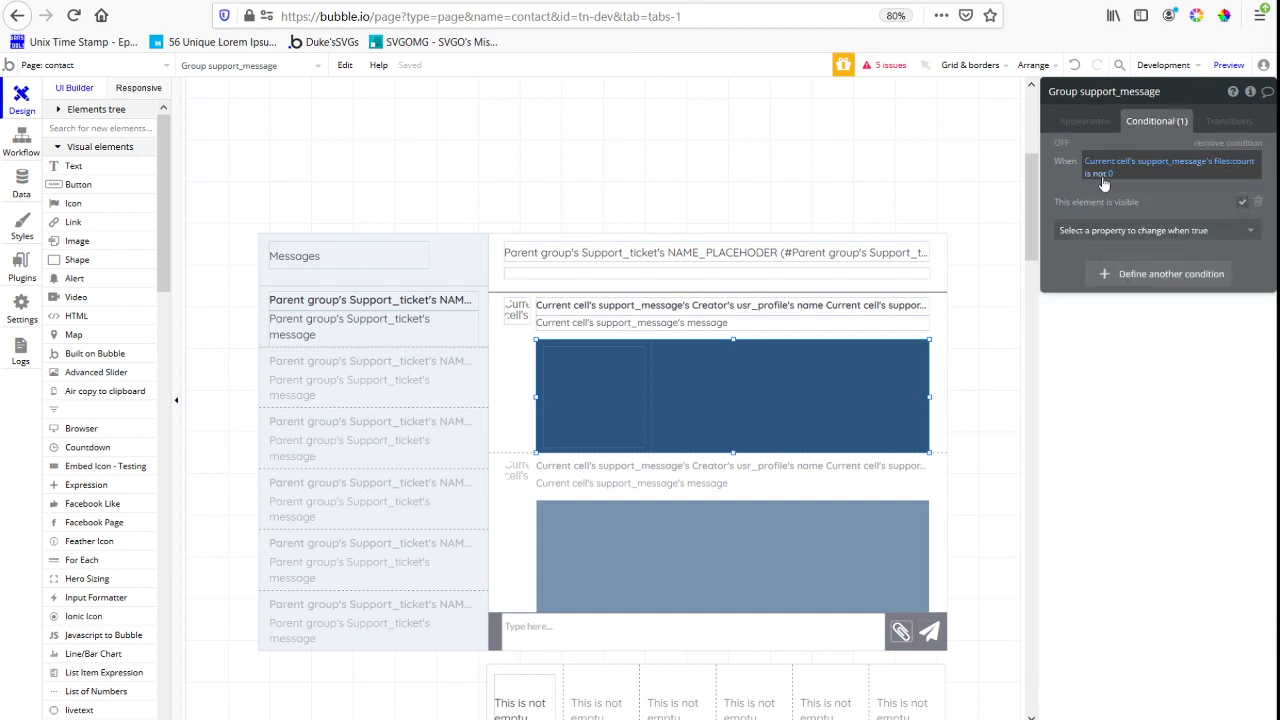
pyautogui.click(649, 386)
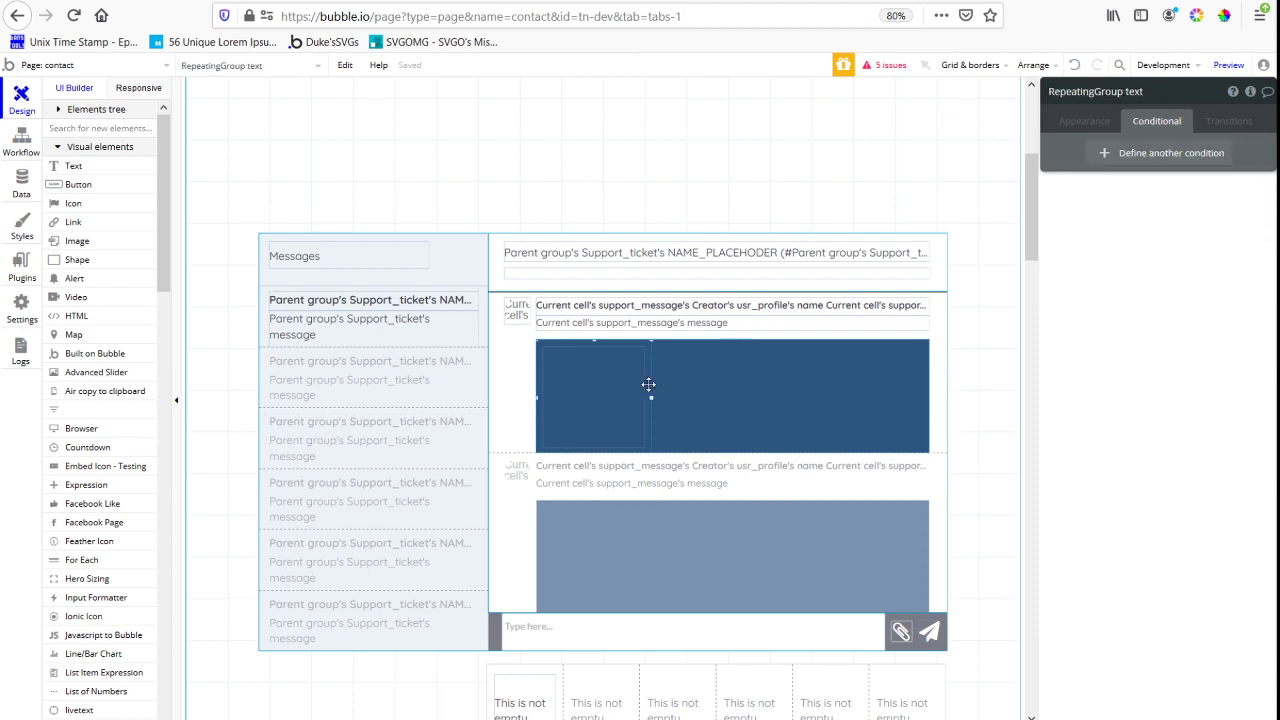
pyautogui.click(1095, 121)
pyautogui.click(1205, 200)
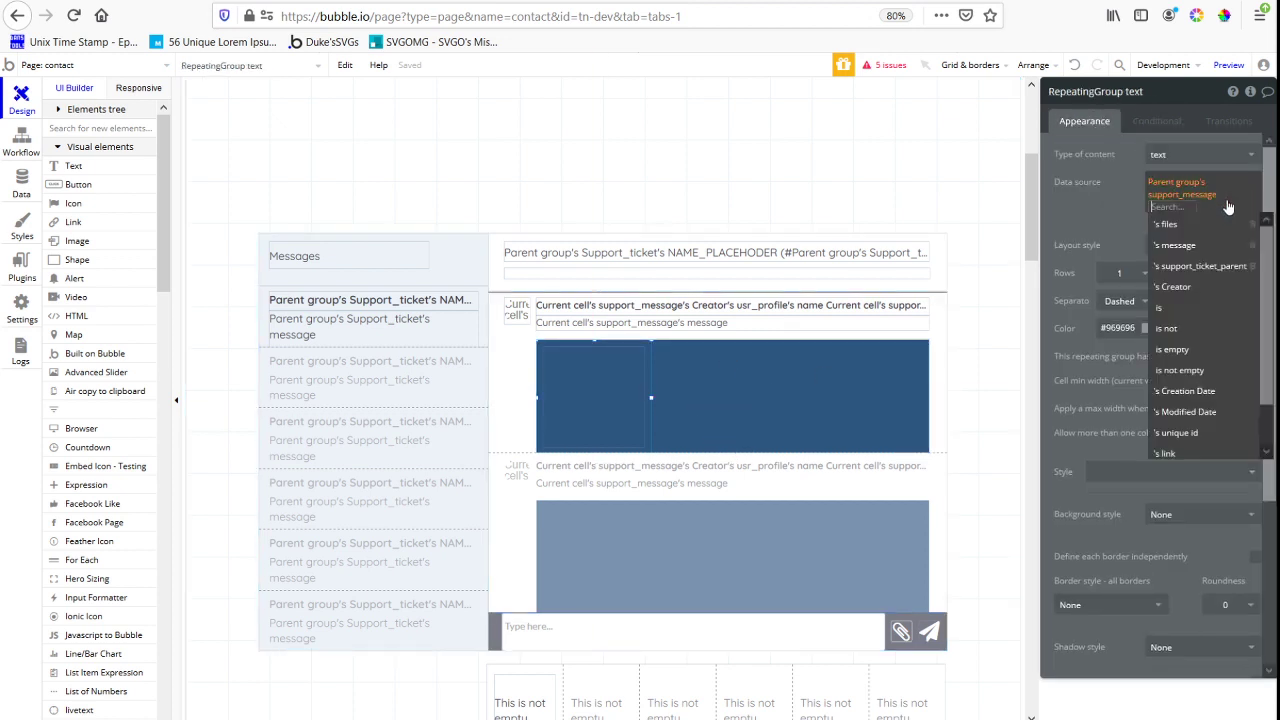
pyautogui.click(1213, 325)
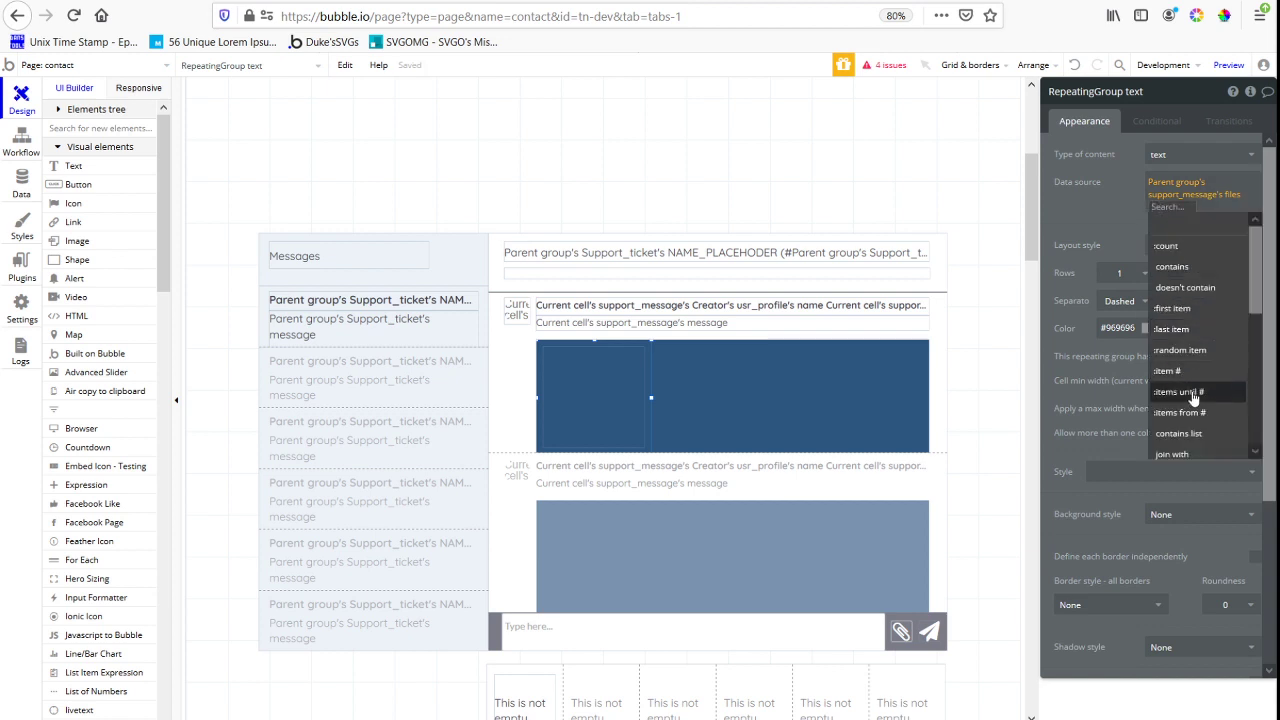
pyautogui.scroll(-3, 1210, 340)
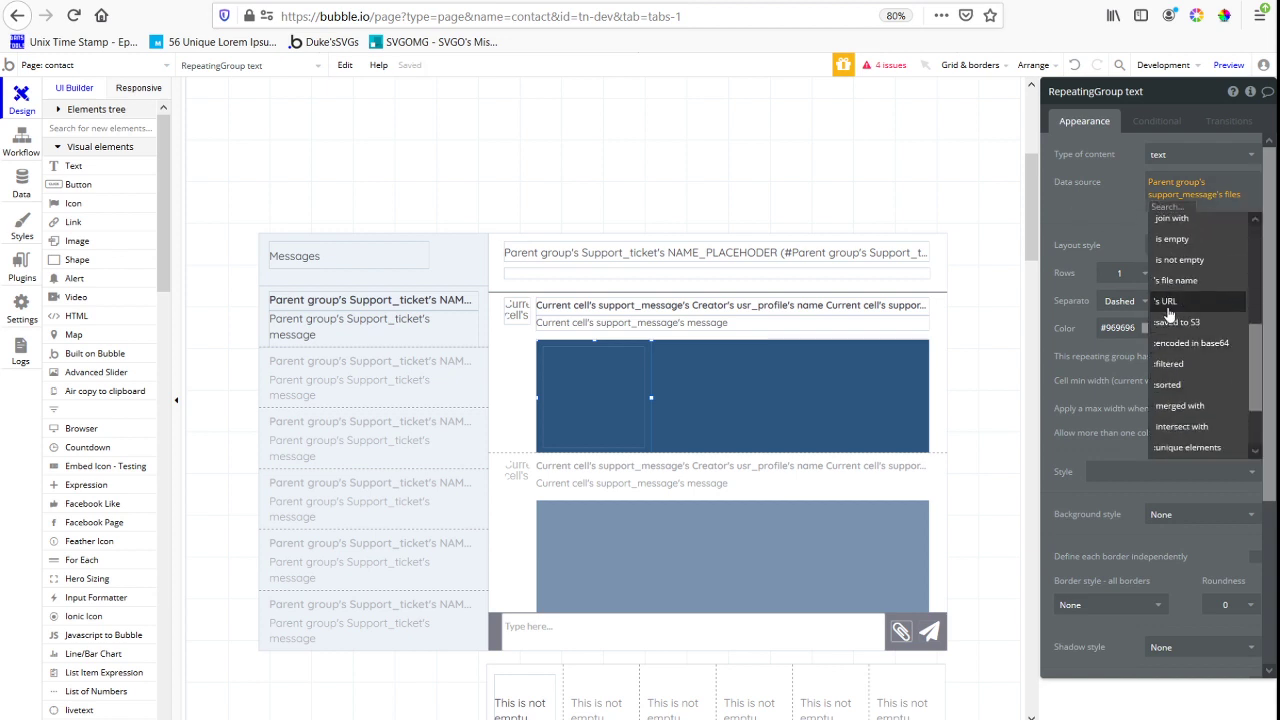
pyautogui.click(1059, 190)
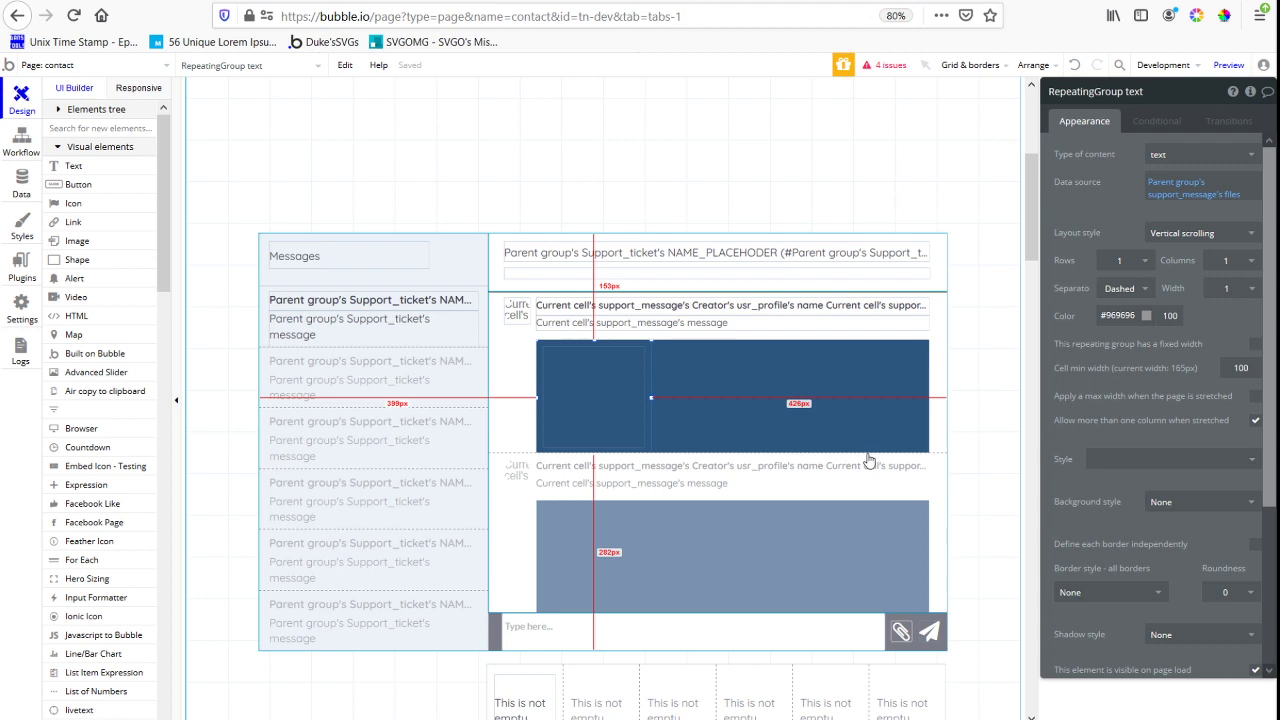
# Set the dynamic source of the image inside the inner repeating group to Current cell's text
pyautogui.click(567, 415)
pyautogui.click(854, 374)
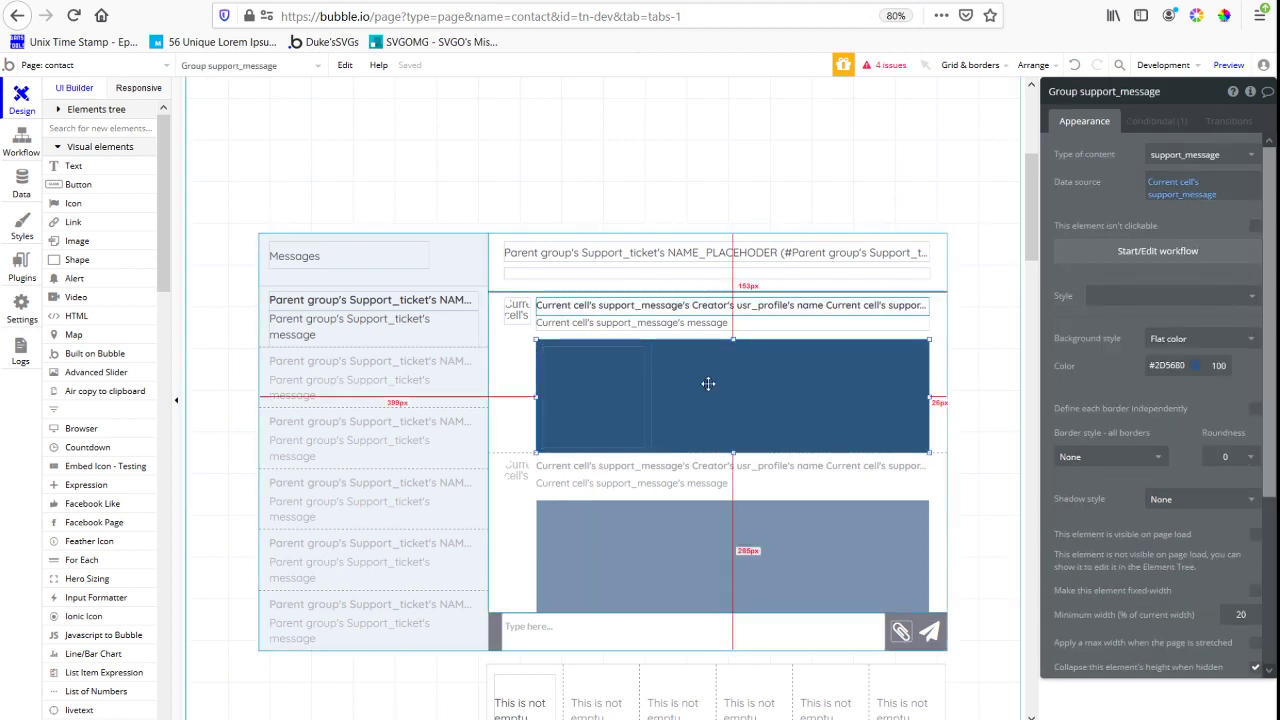
pyautogui.click(647, 345)
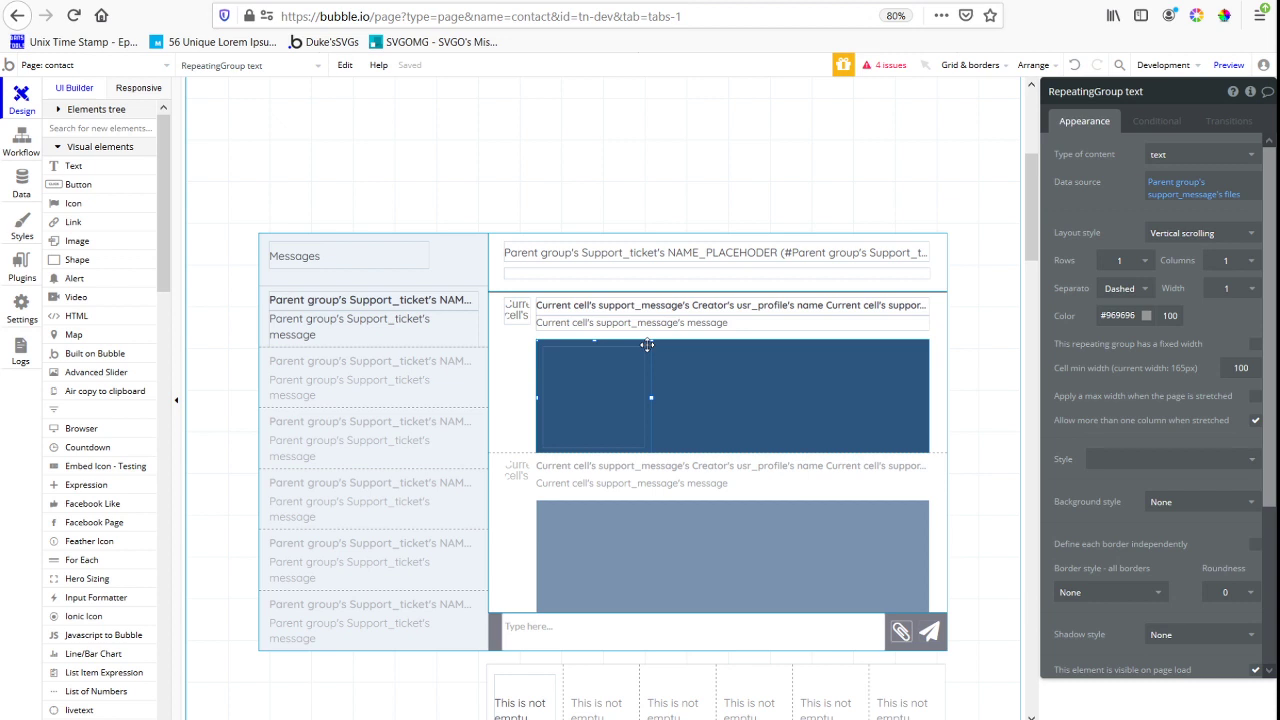
pyautogui.click(617, 377)
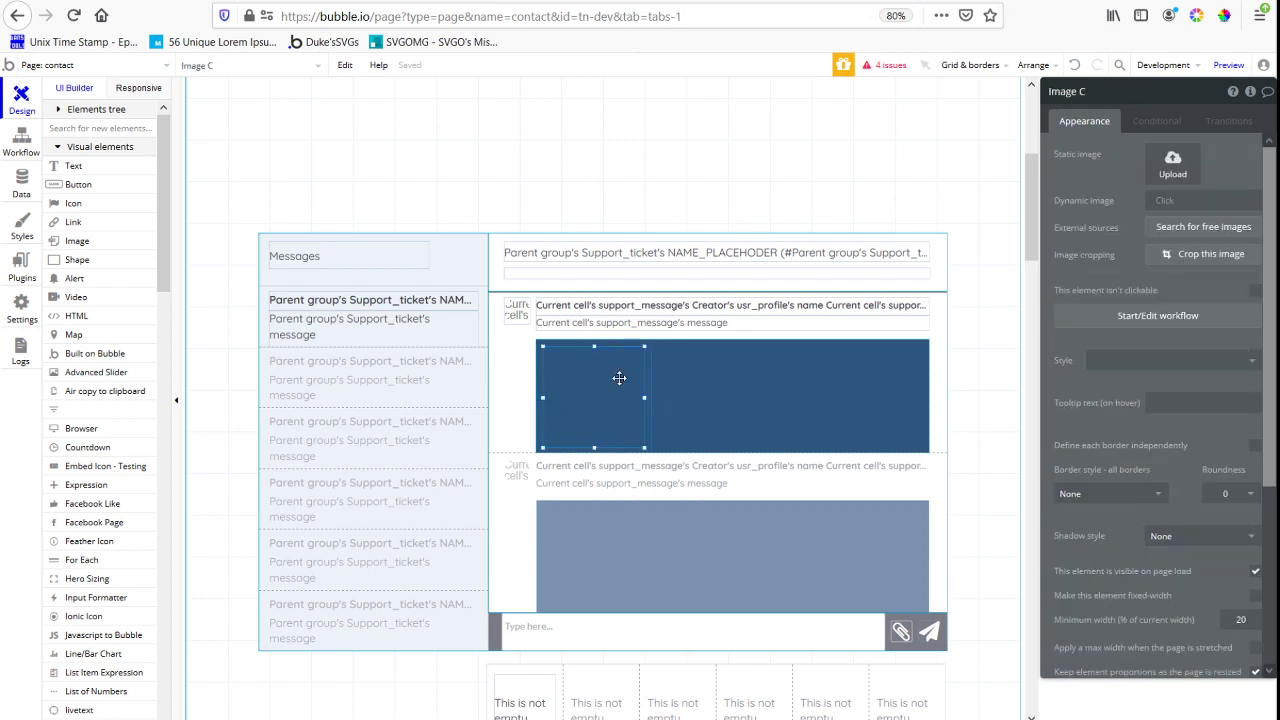
pyautogui.click(1158, 201)
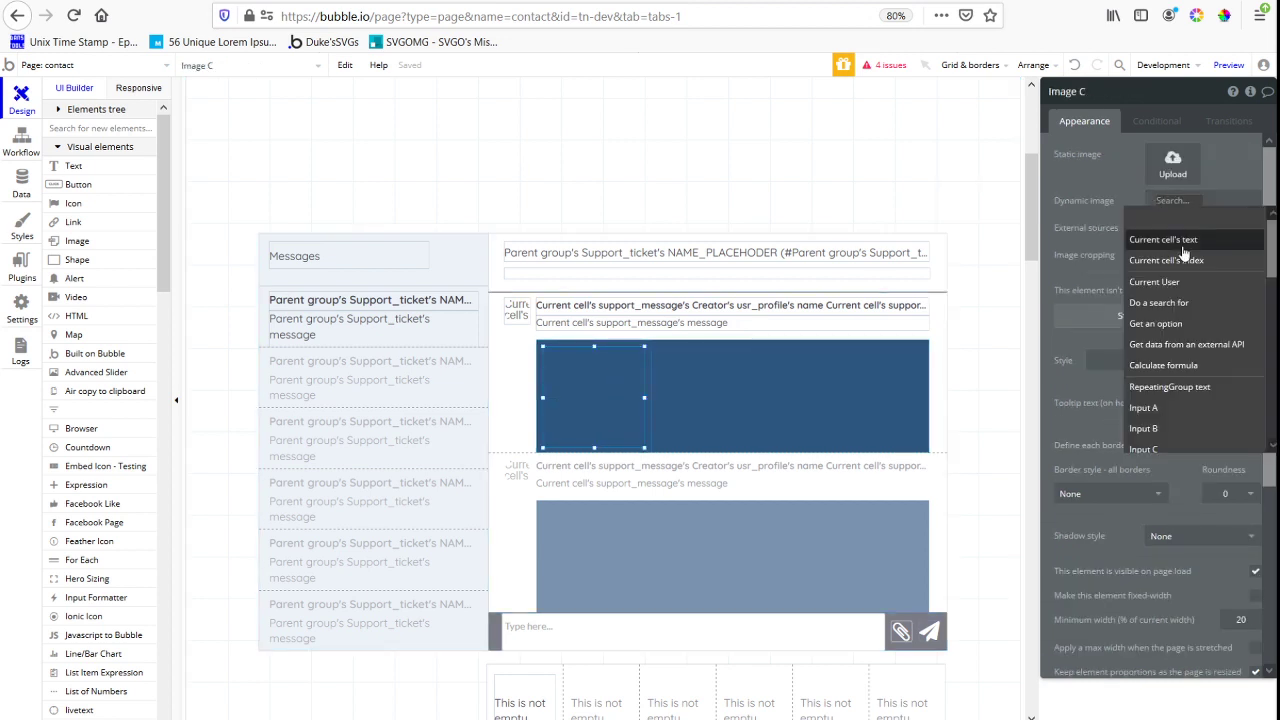
pyautogui.click(1163, 239)
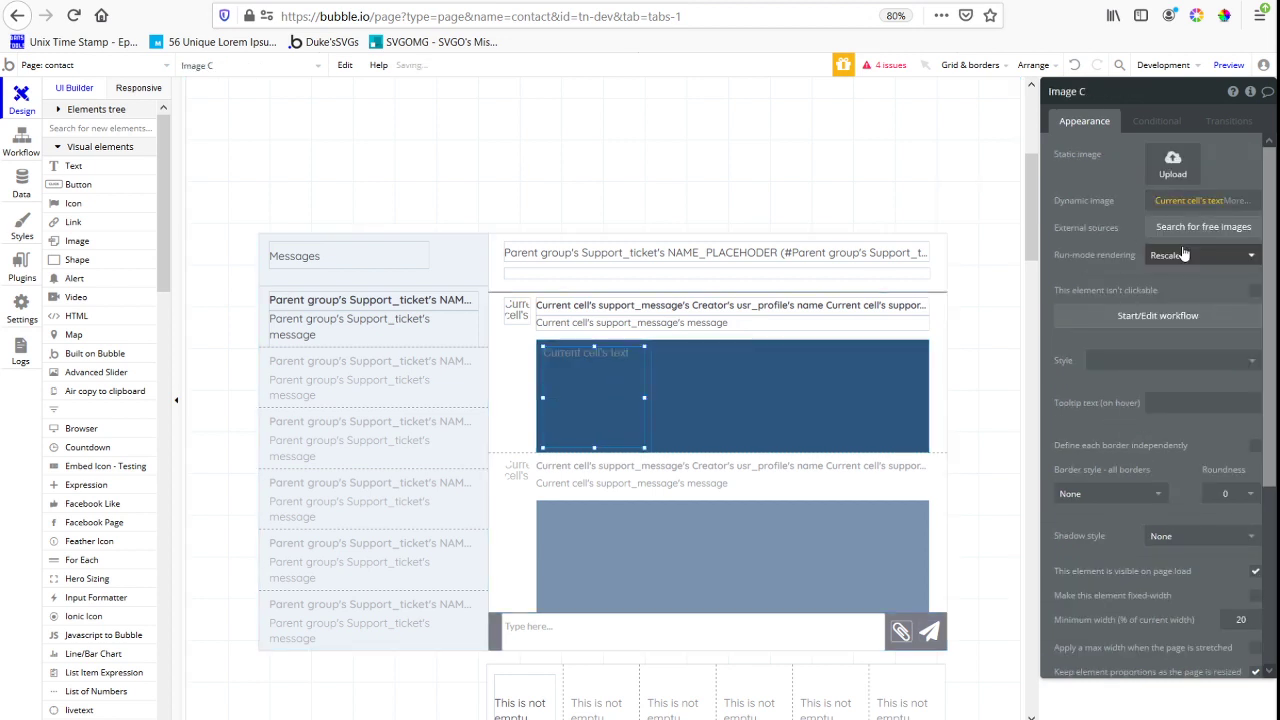
pyautogui.click(1218, 203)
pyautogui.click(1216, 203)
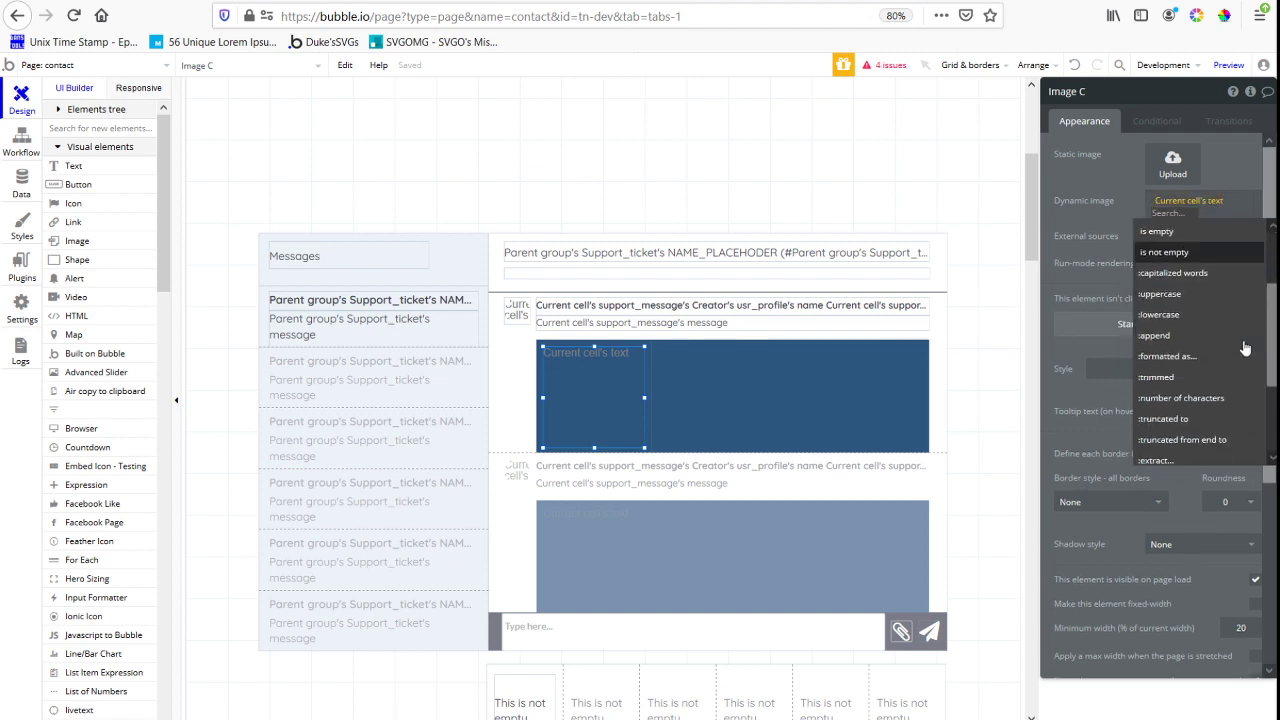
pyautogui.scroll(-3, 1240, 345)
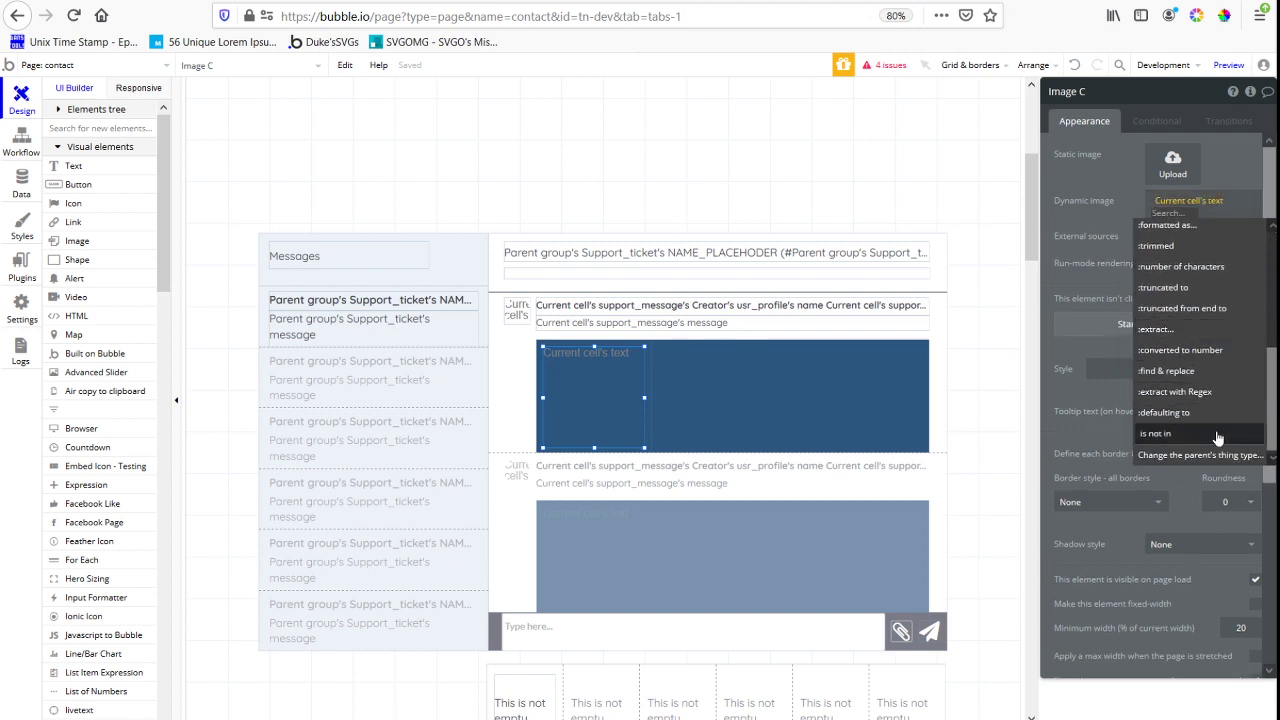
pyautogui.scroll(3, 1220, 437)
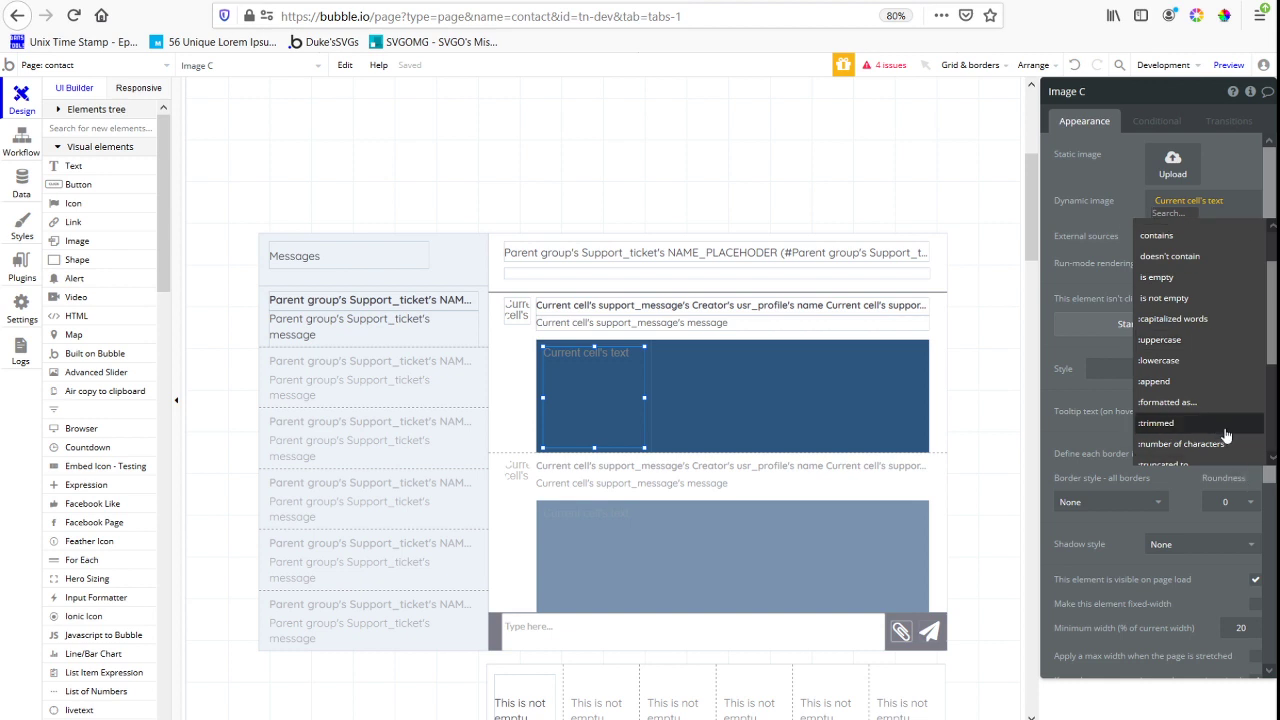
pyautogui.scroll(-3, 1220, 430)
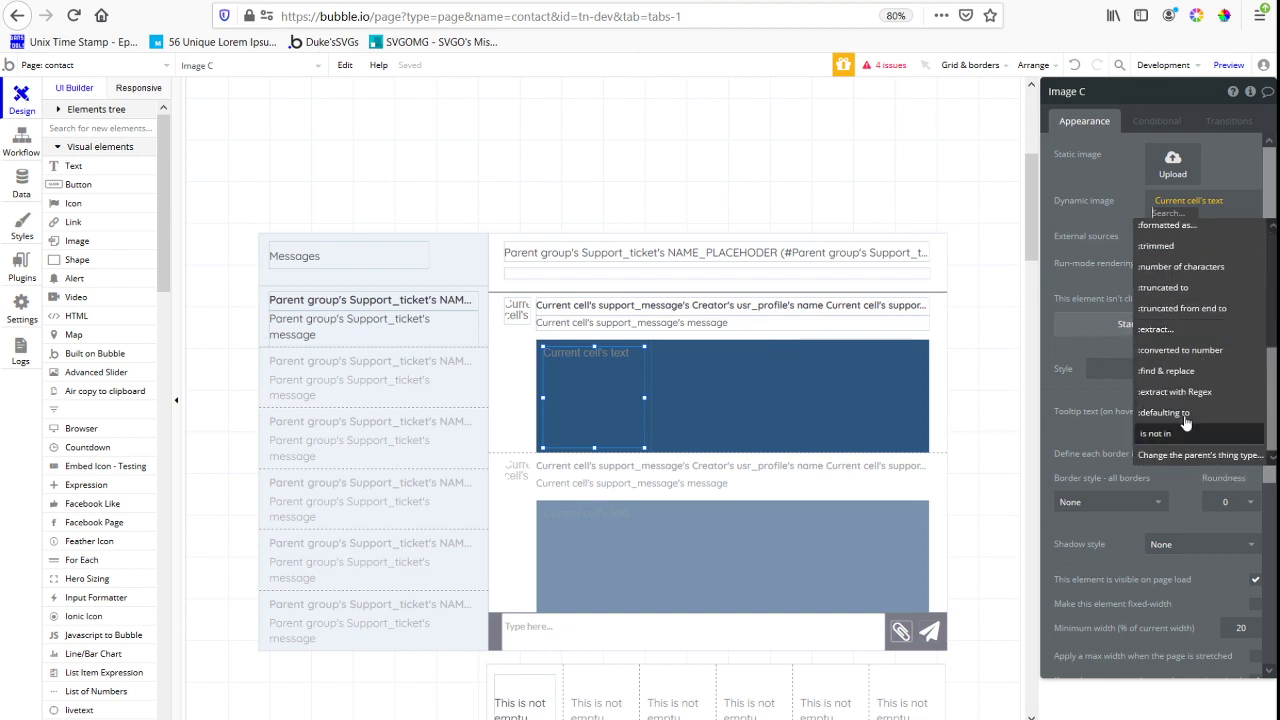
pyautogui.click(1101, 198)
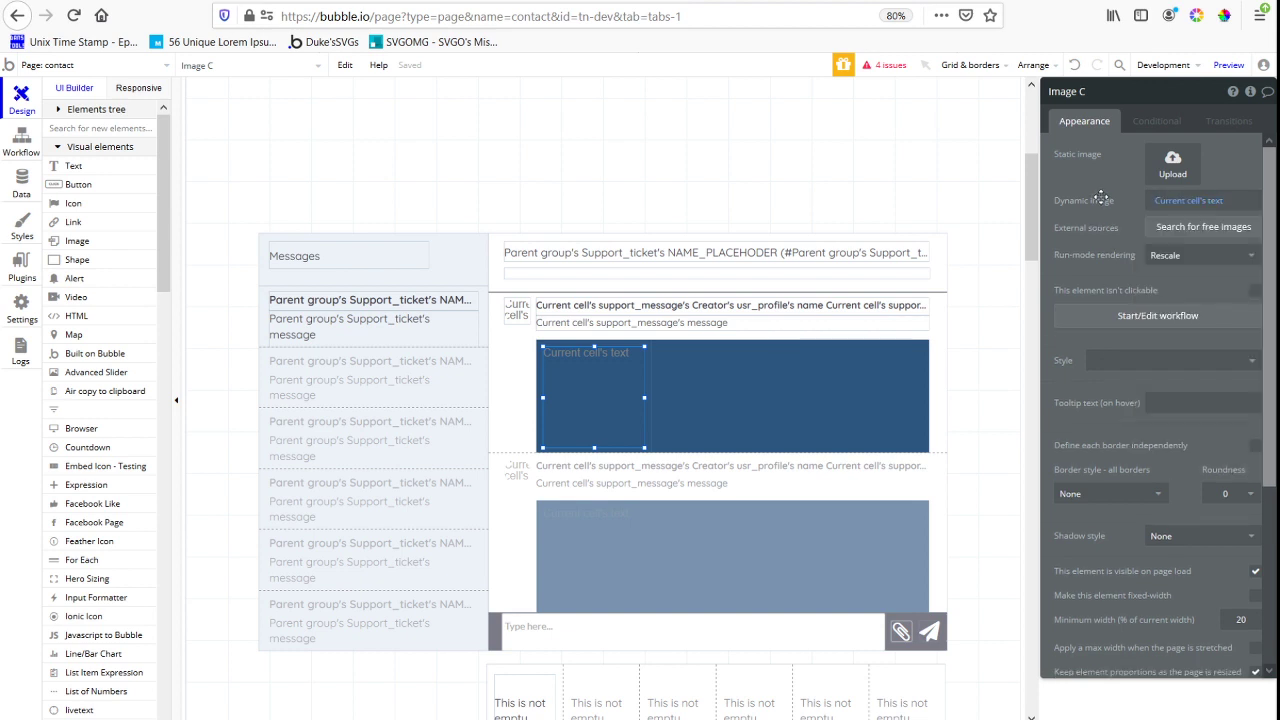
pyautogui.rightClick(649, 385)
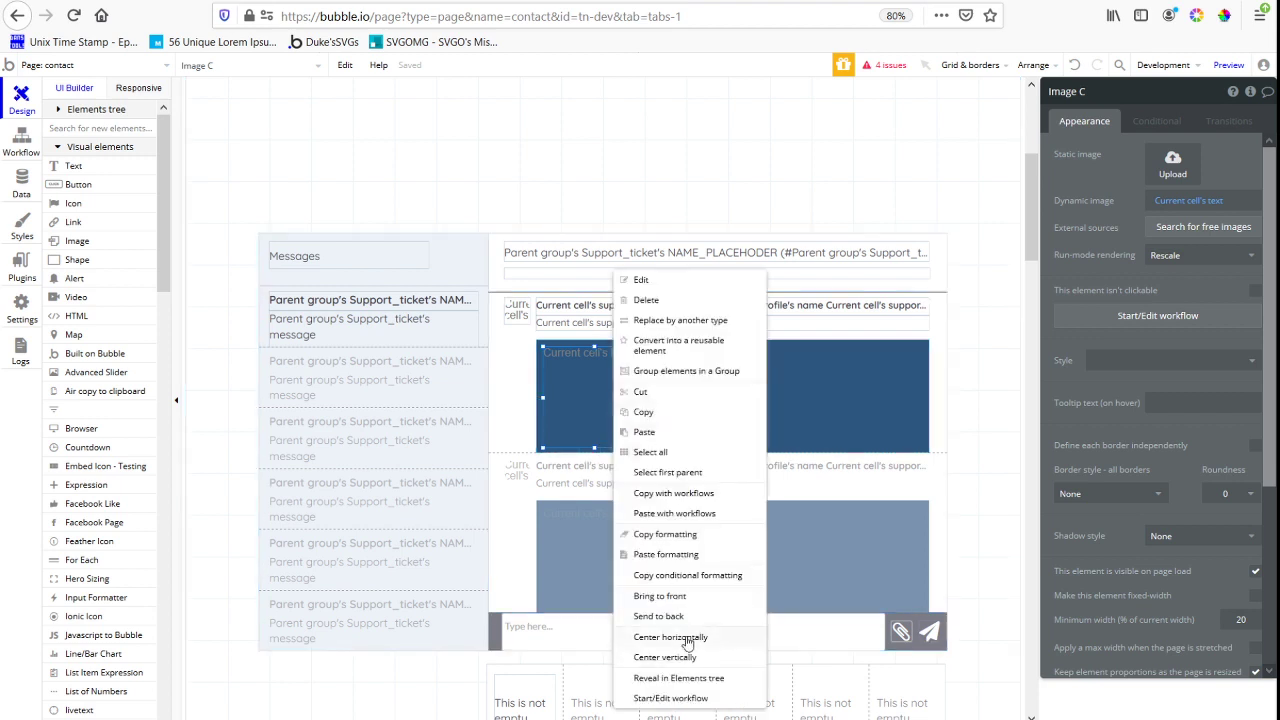
# Change the content type of the inner repeating group around the image to image
pyautogui.click(650, 356)
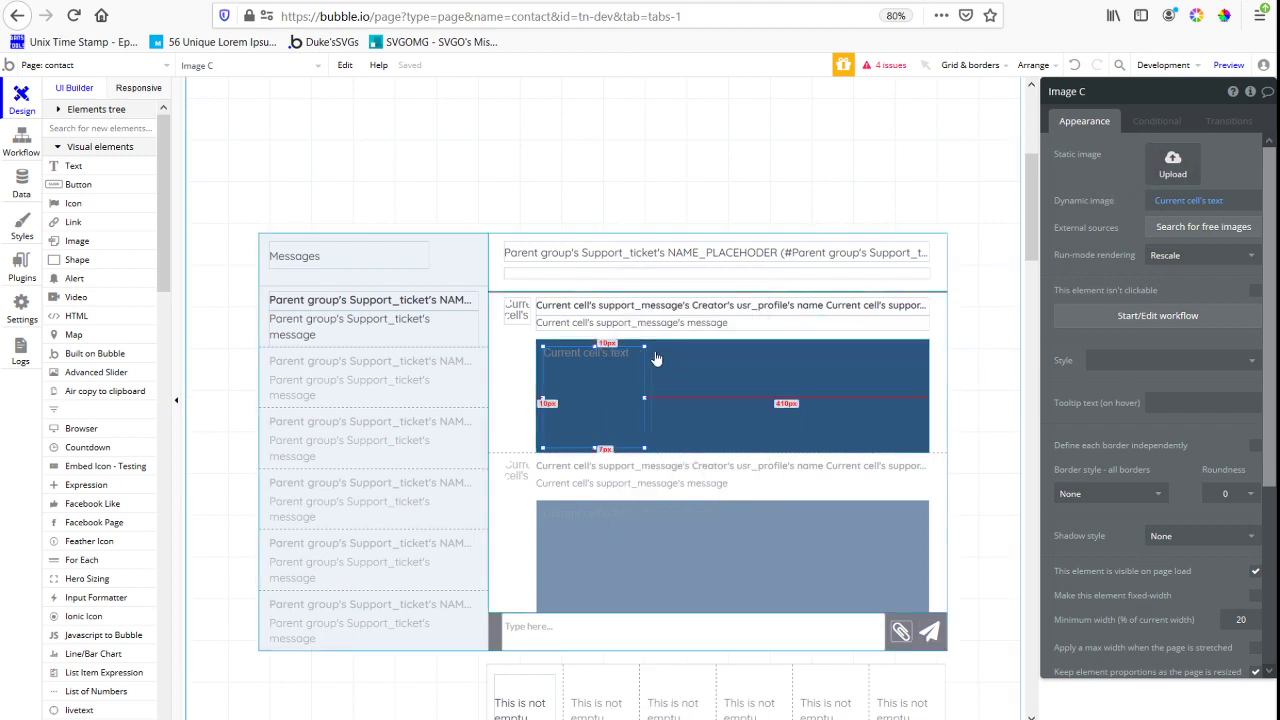
pyautogui.click(1195, 154)
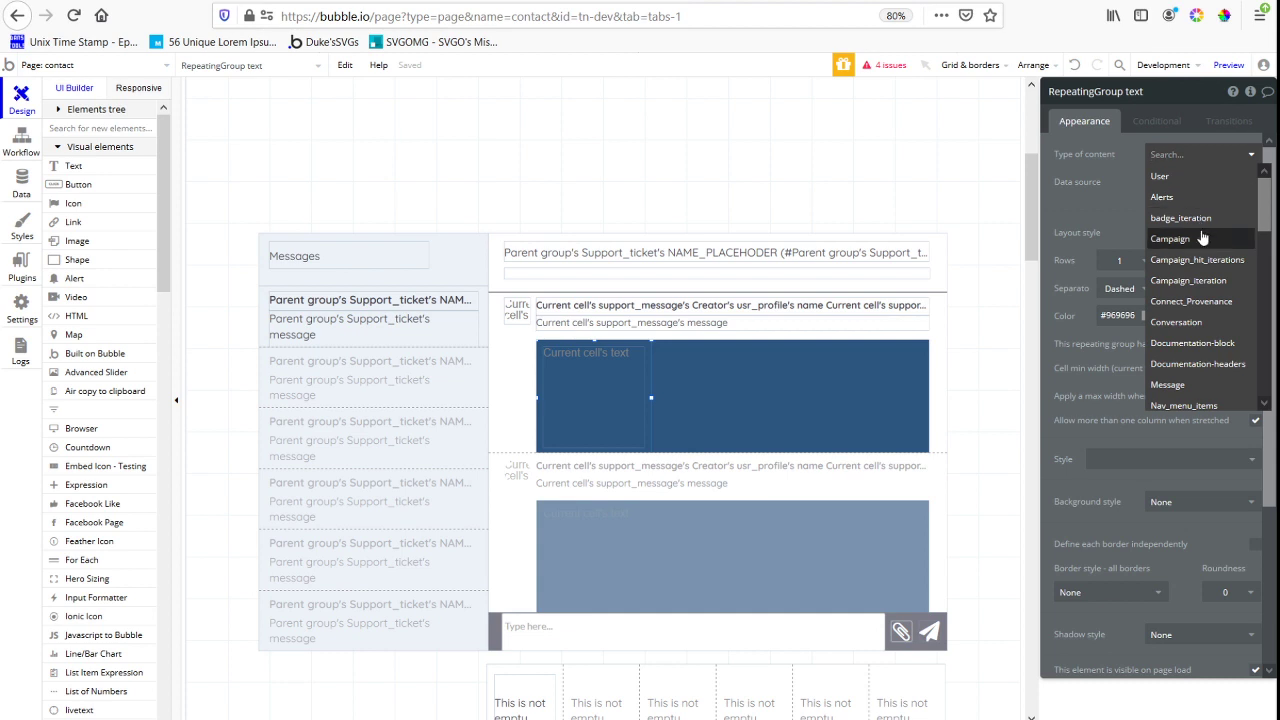
pyautogui.write('image')
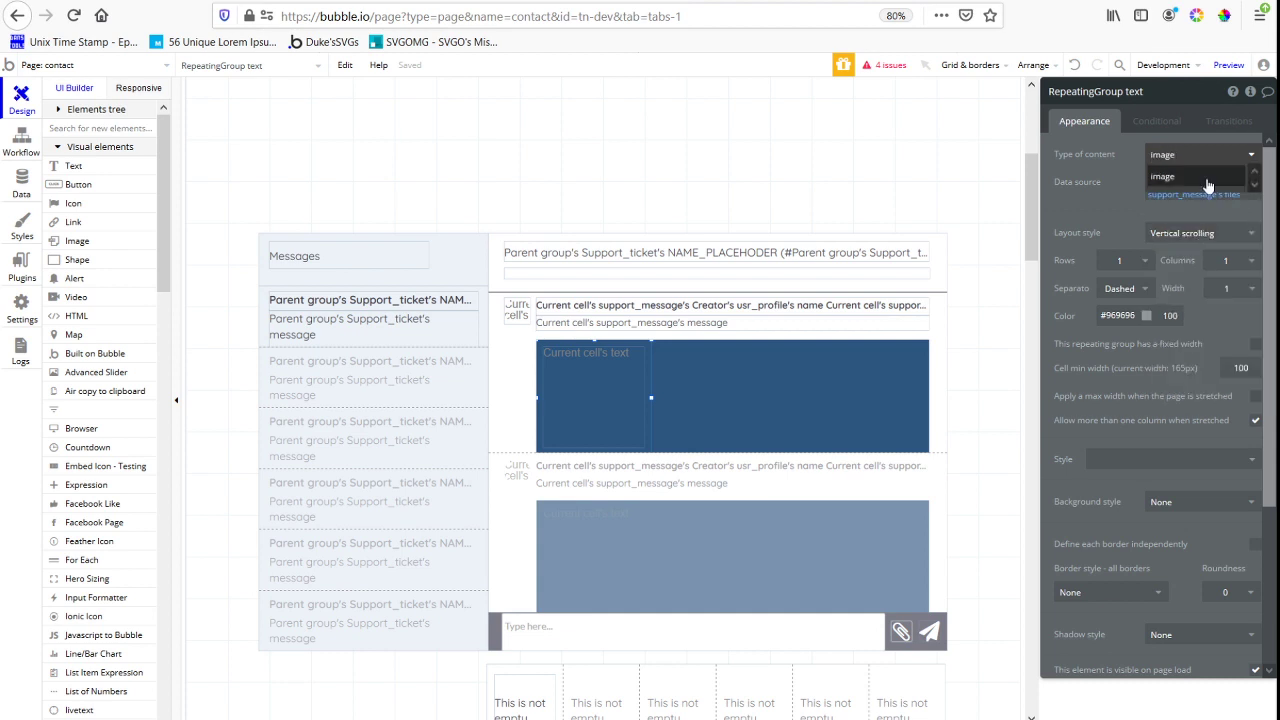
pyautogui.click(1181, 197)
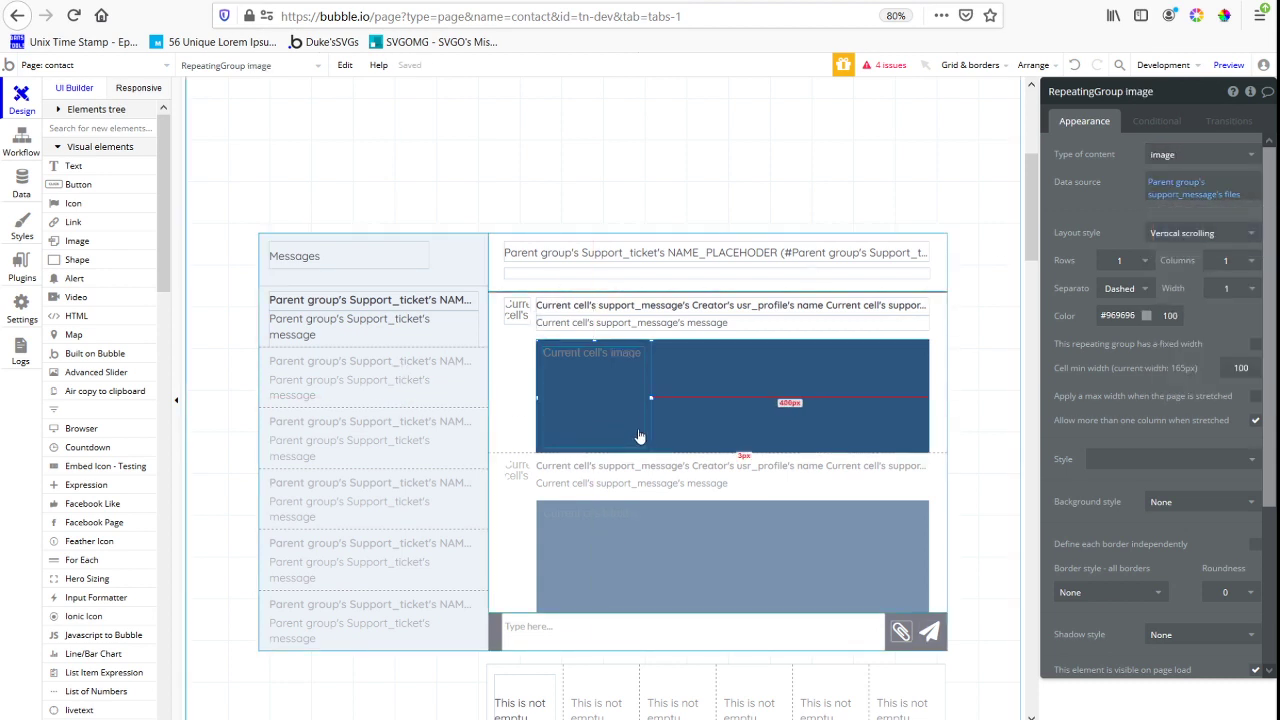
# Extend the image's dynamic source with Imgix processing and set the processing quality to 100
pyautogui.click(640, 440)
pyautogui.click(1228, 202)
pyautogui.click(1230, 206)
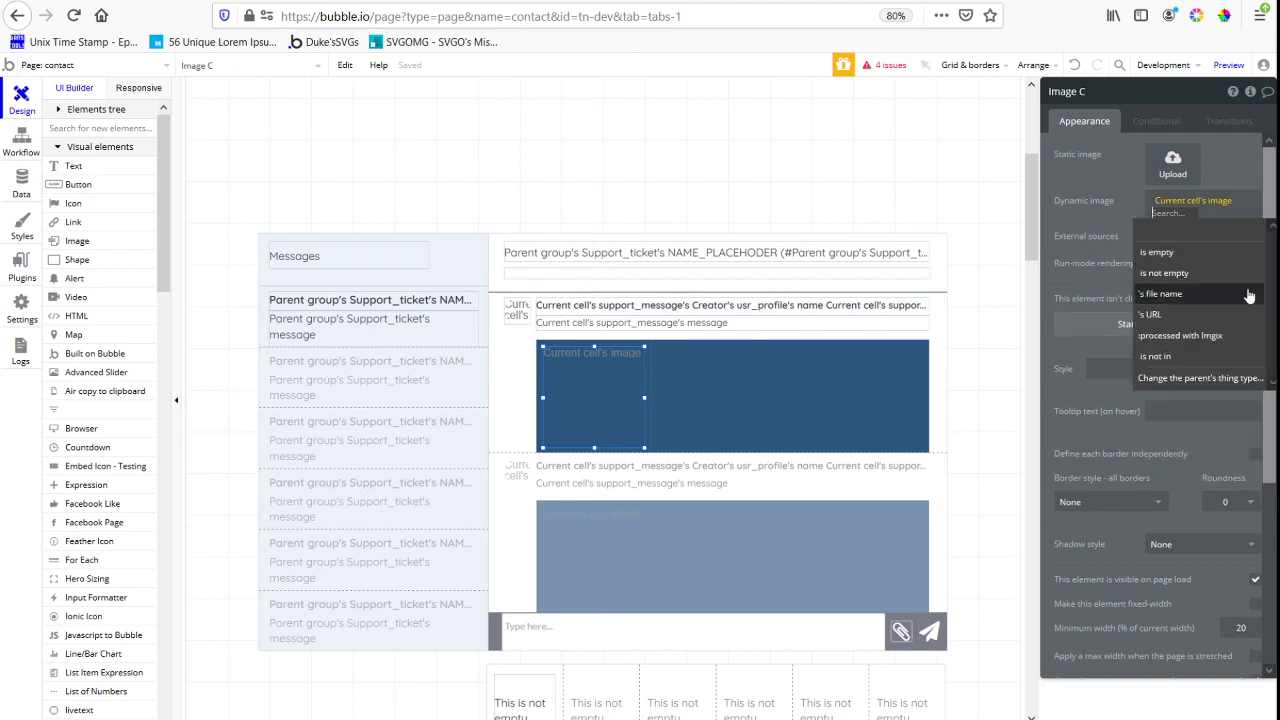
pyautogui.click(1228, 340)
pyautogui.click(925, 180)
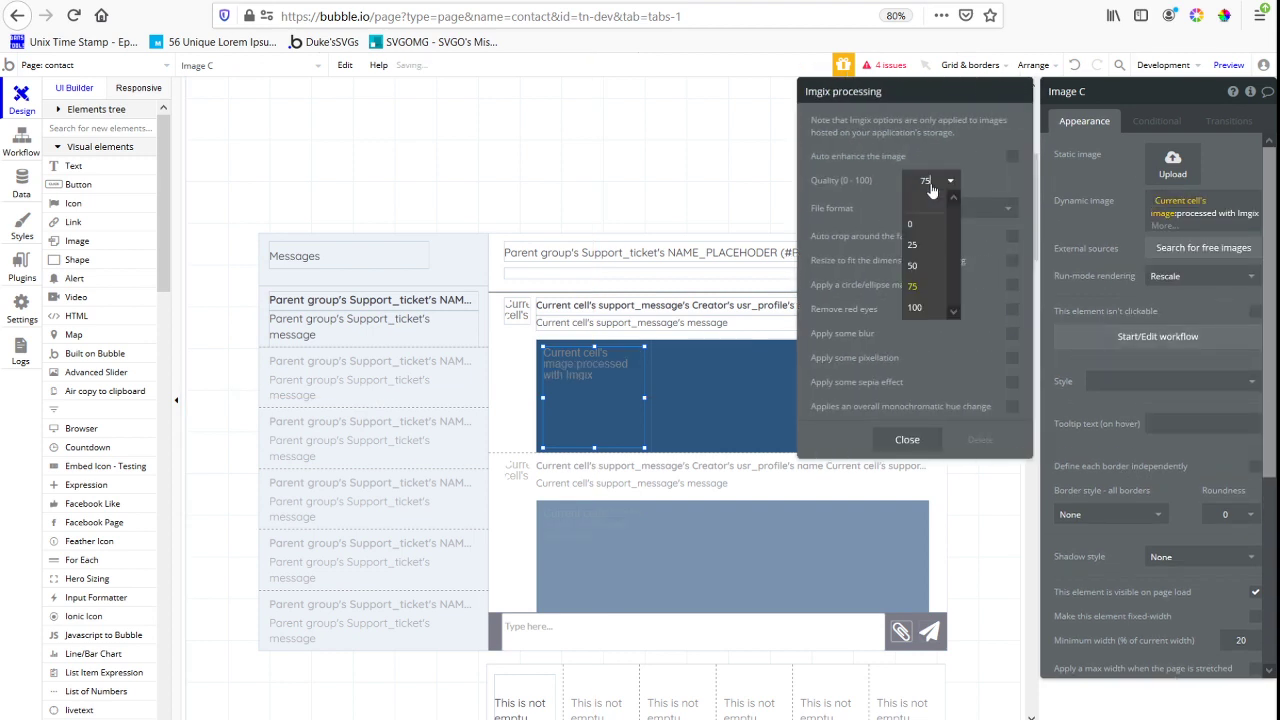
pyautogui.click(915, 308)
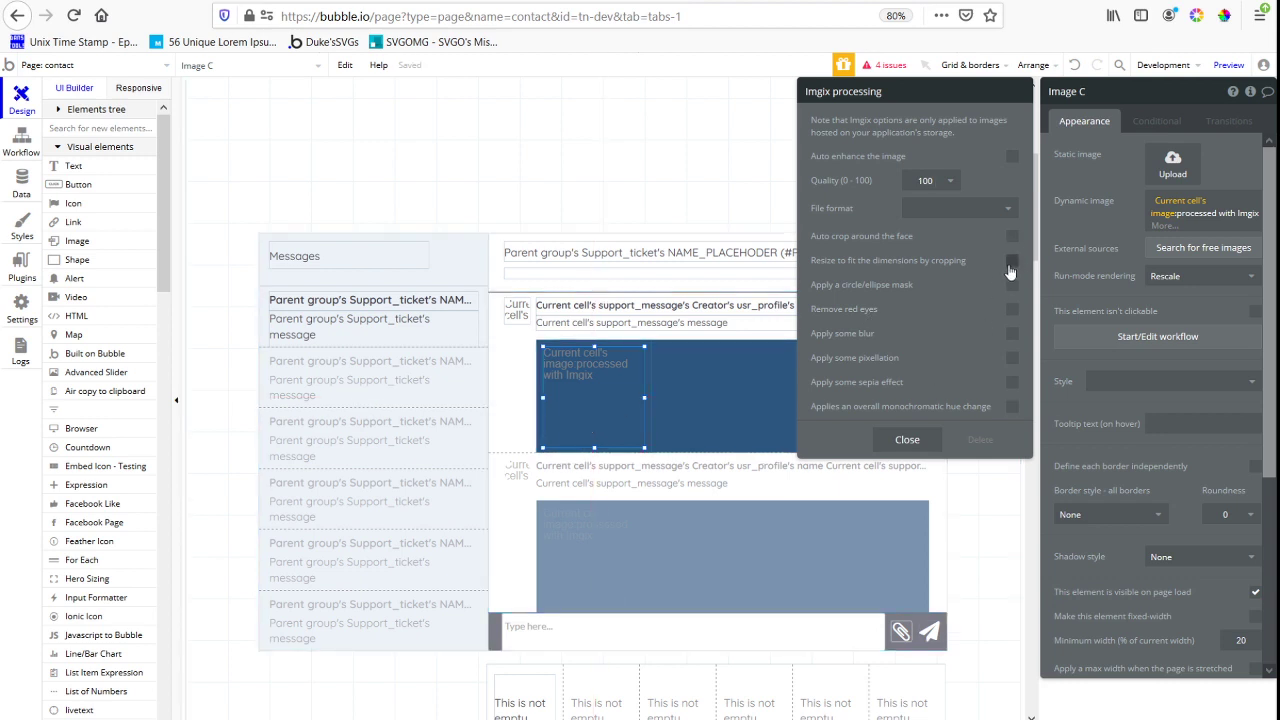
# Finish the Imgix options and set the image's run-mode rendering to Adjust element height
pyautogui.click(1110, 290)
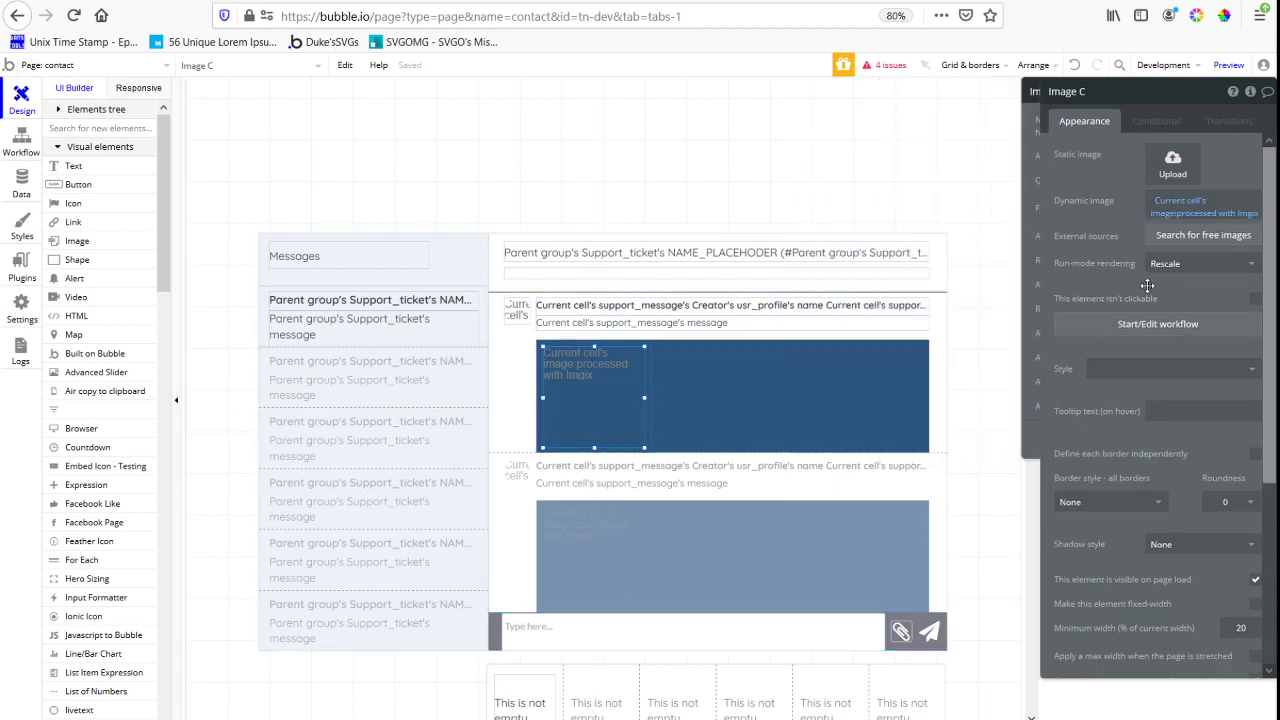
pyautogui.click(1200, 264)
pyautogui.click(1226, 332)
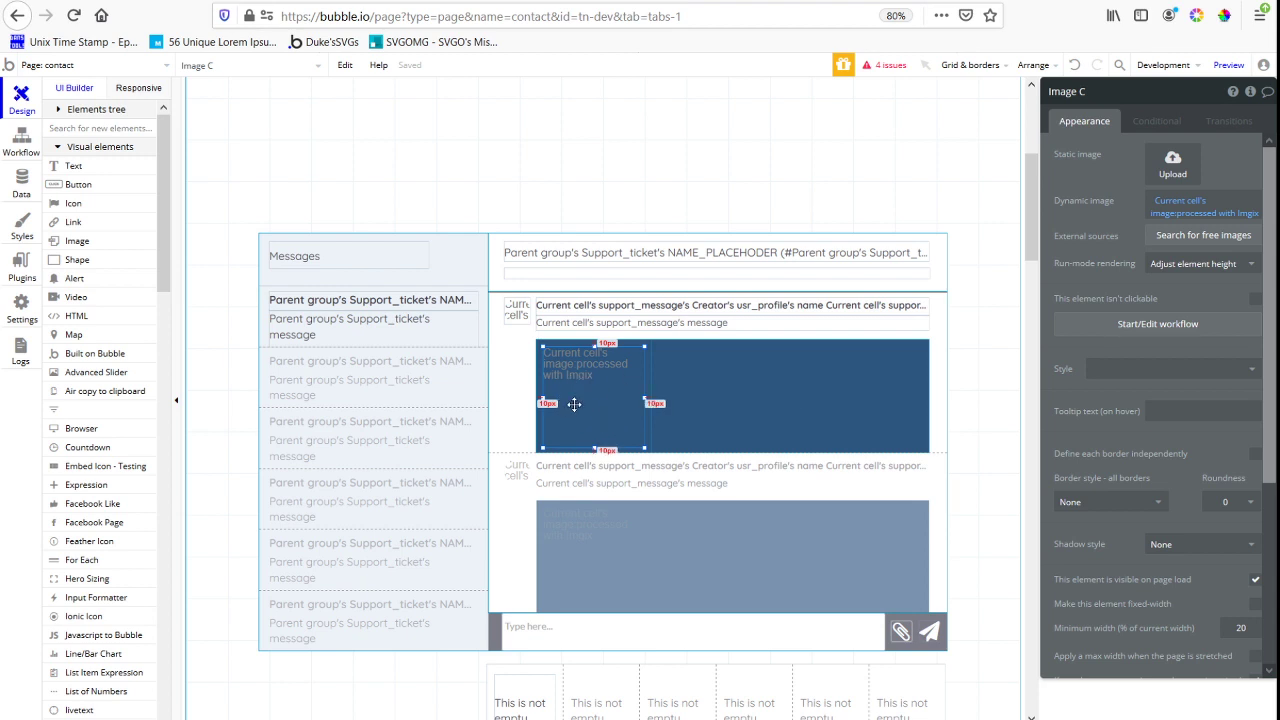
# Set the background style of the attachment group around the inner repeating group to None
pyautogui.click(748, 447)
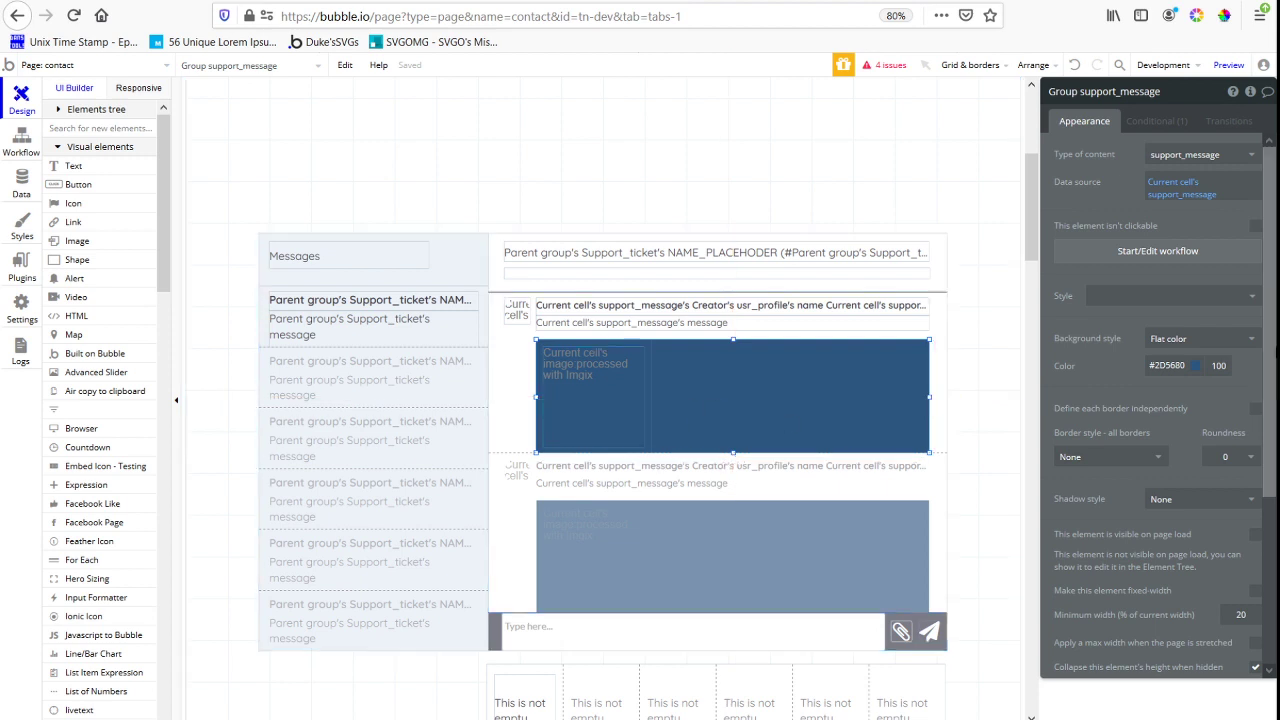
pyautogui.click(1200, 338)
pyautogui.click(1165, 362)
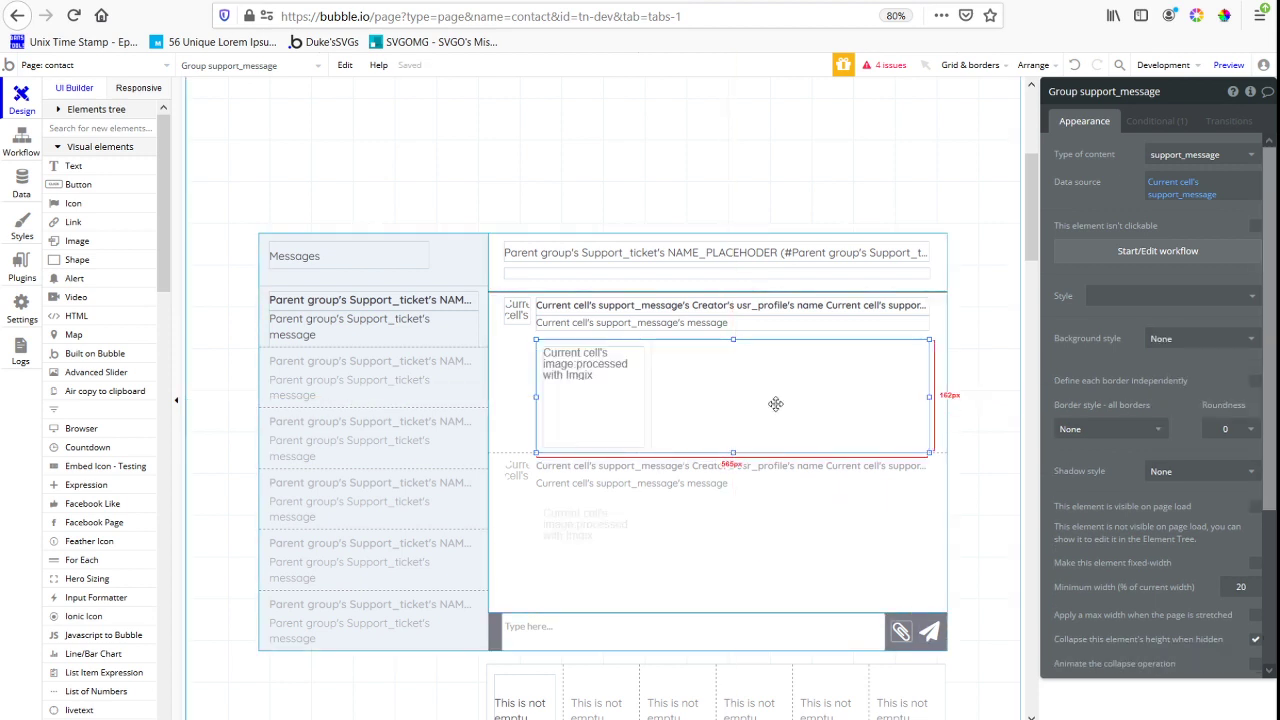
# Examine in the contact page preview how the newest support ticket's messages display with and without attached files
pyautogui.click(648, 356)
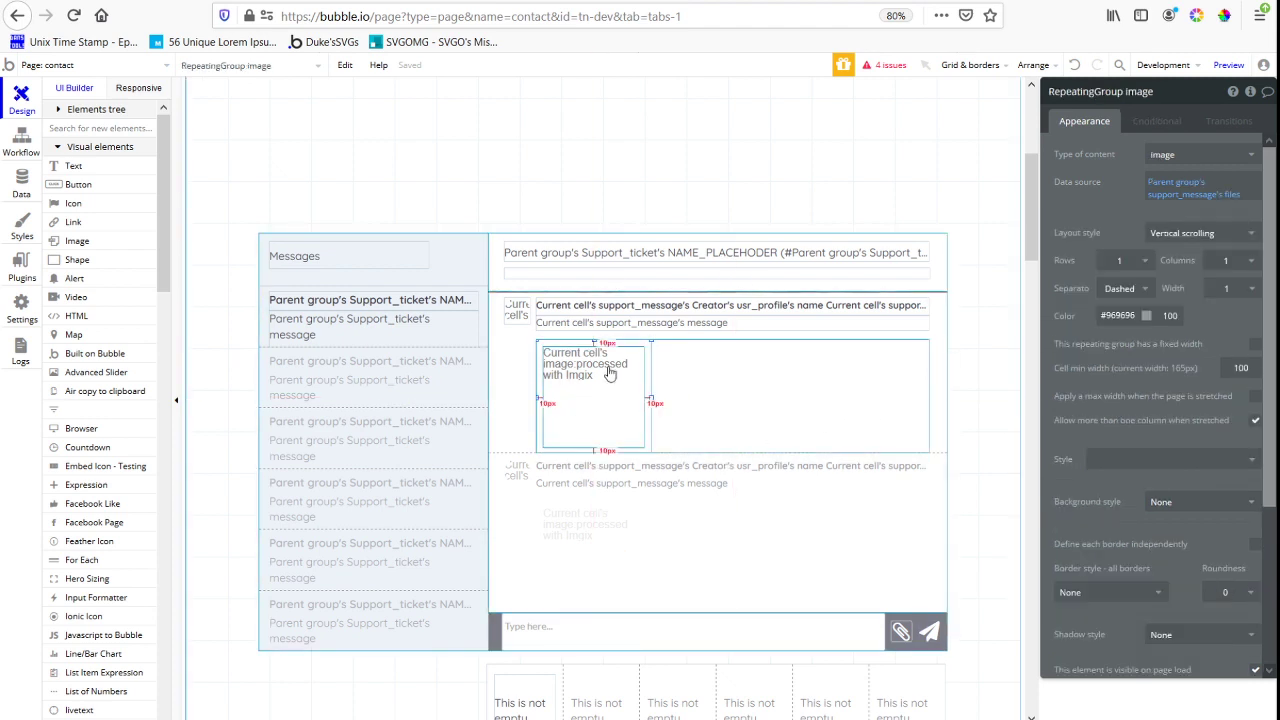
pyautogui.hotkey('ctrl', 'Tab')
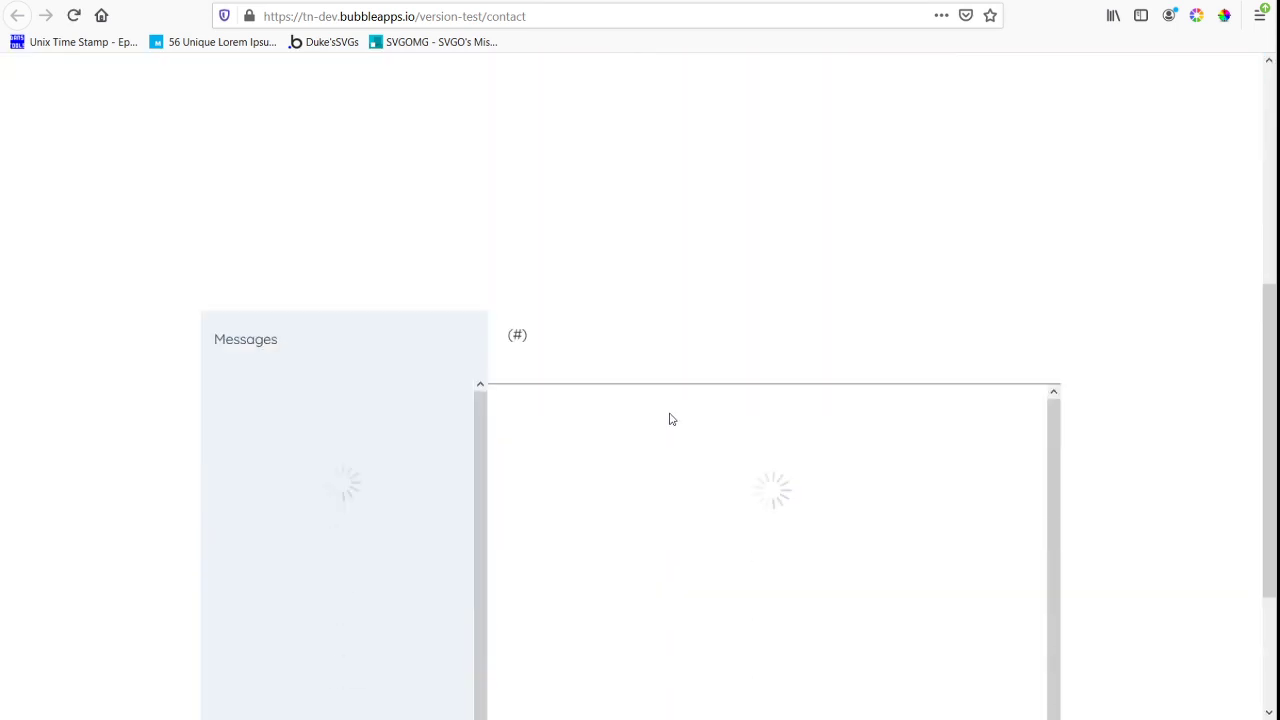
pyautogui.click(411, 207)
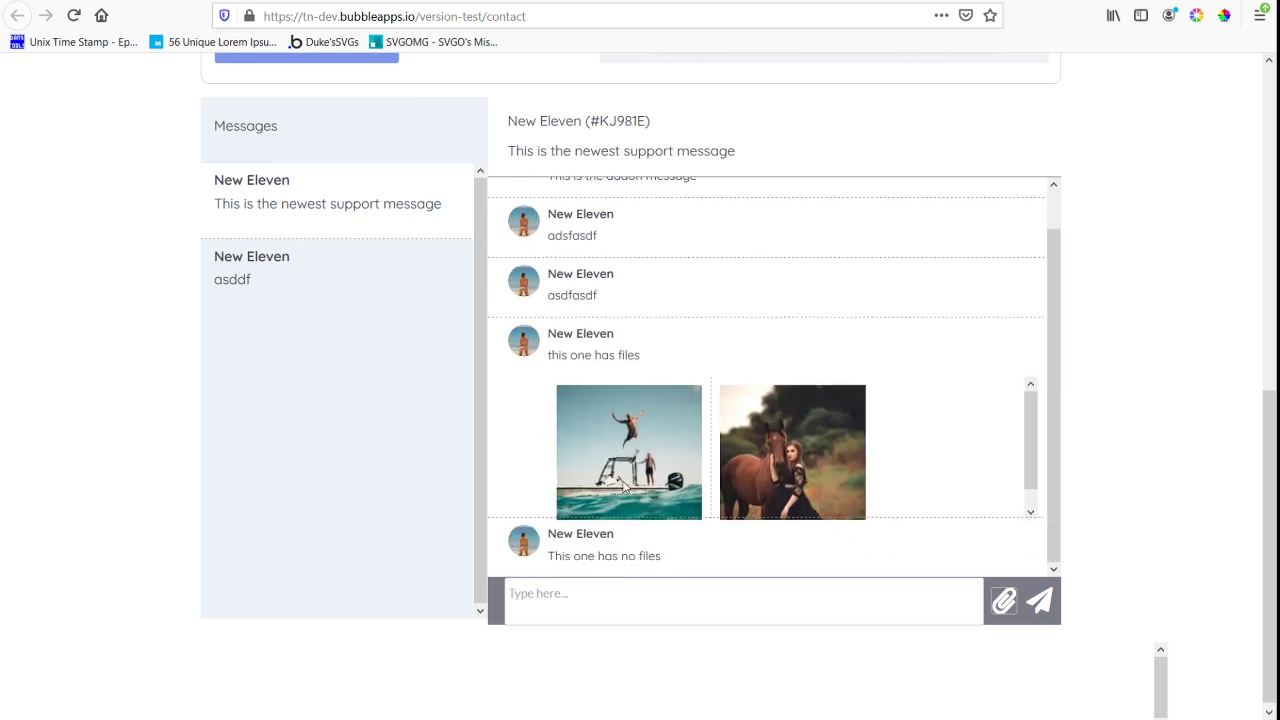
pyautogui.scroll(-1, 801, 440)
pyautogui.hotkey('ctrl', 'Tab')
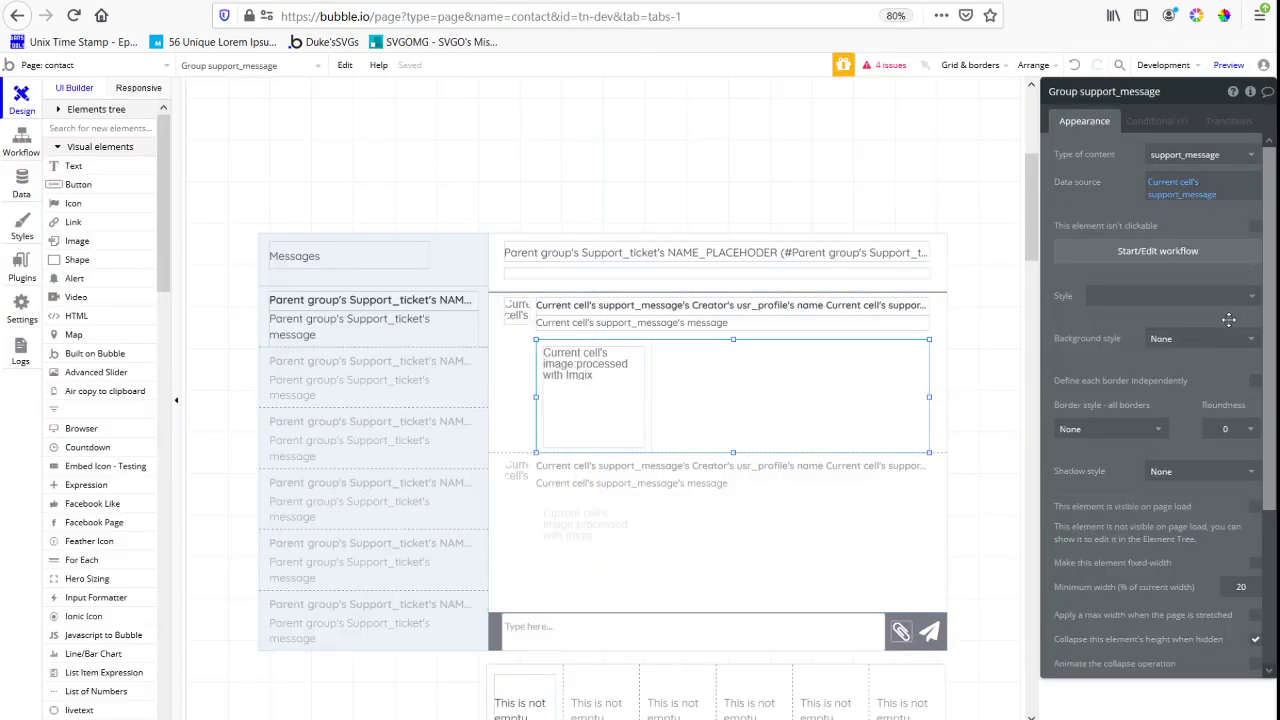
# Set the layout style of the inner image repeating group to Full list
pyautogui.click(648, 432)
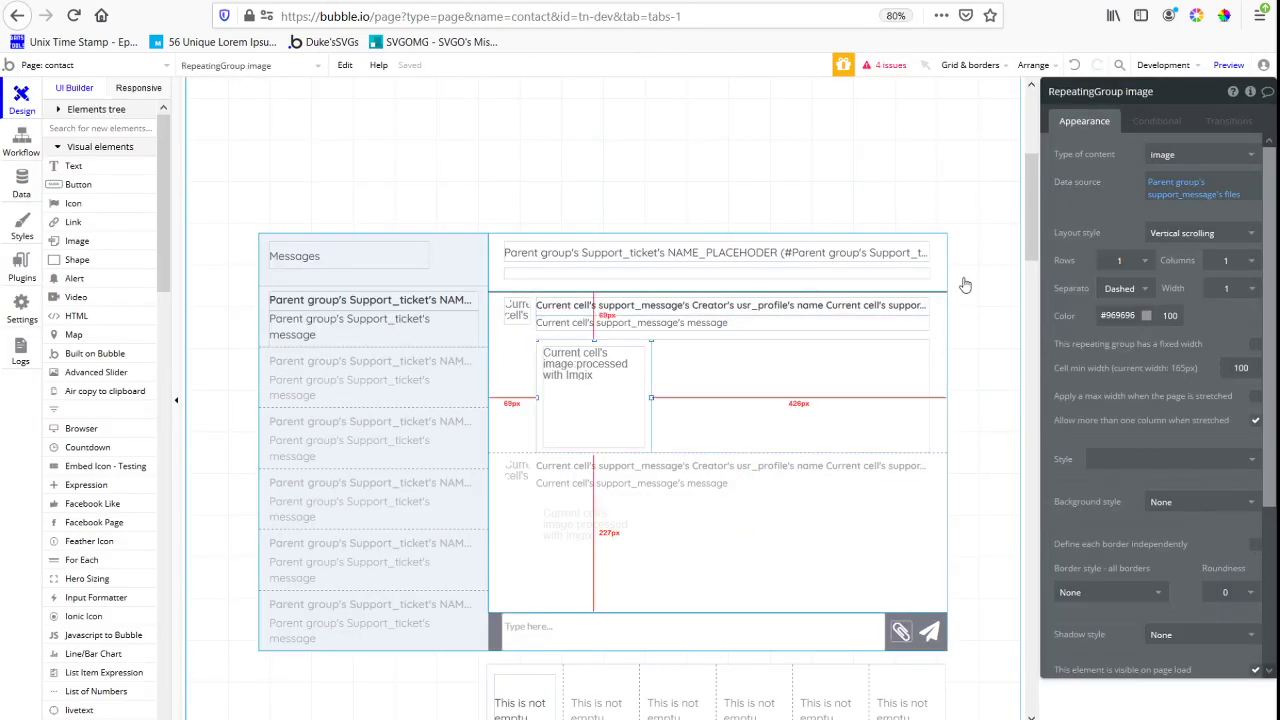
pyautogui.click(1190, 233)
pyautogui.click(1110, 272)
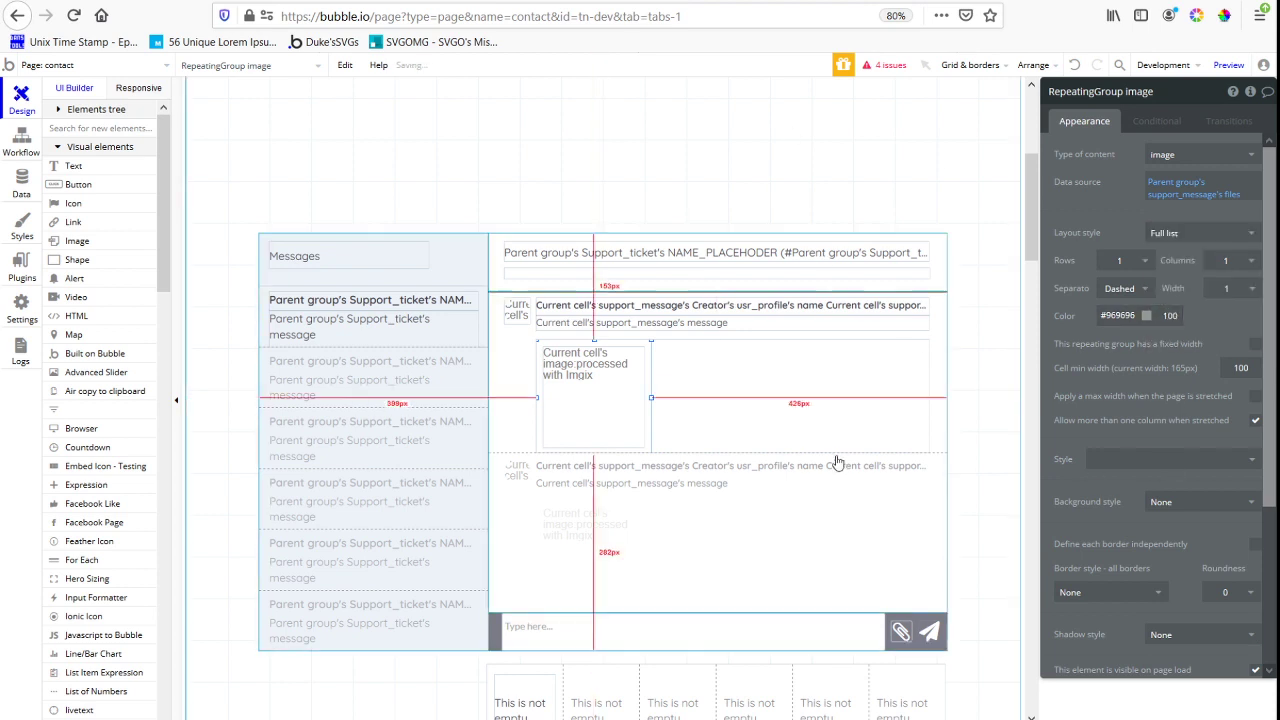
# Shift the attachment image flush with the left edge of its repeating group cell and center it vertically
pyautogui.hotkey('ctrl', 'Tab')
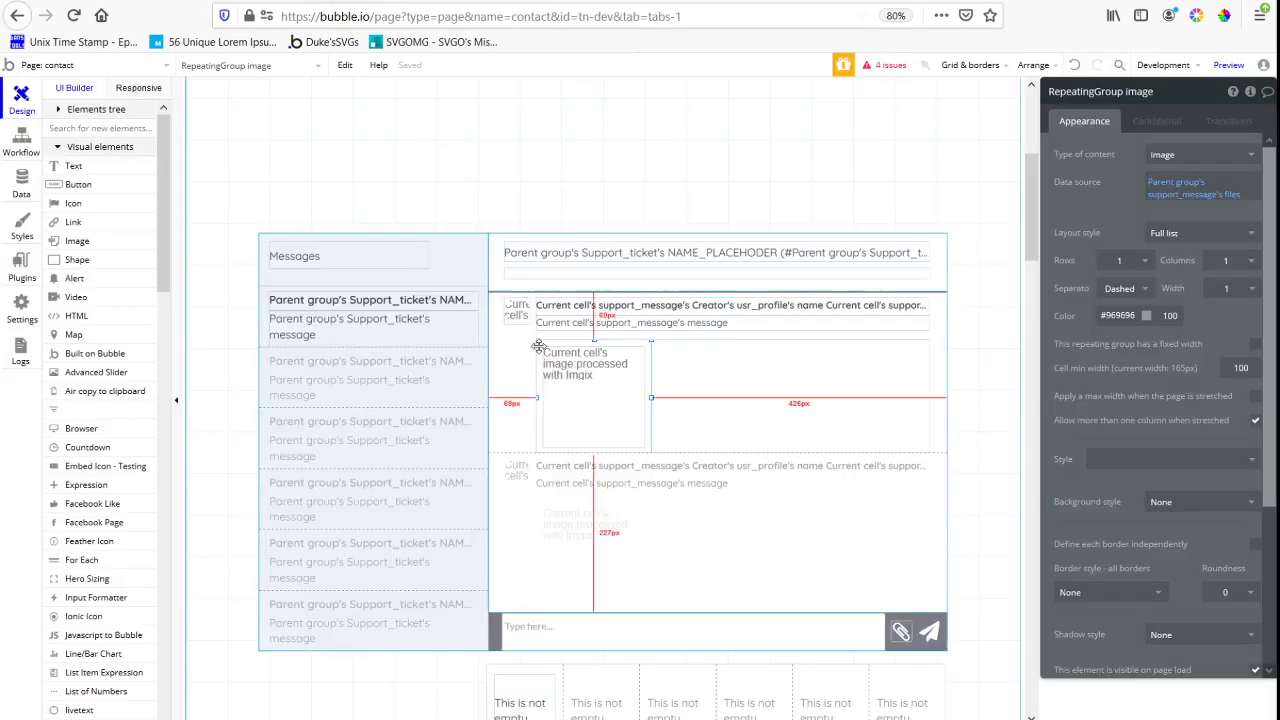
pyautogui.click(575, 424)
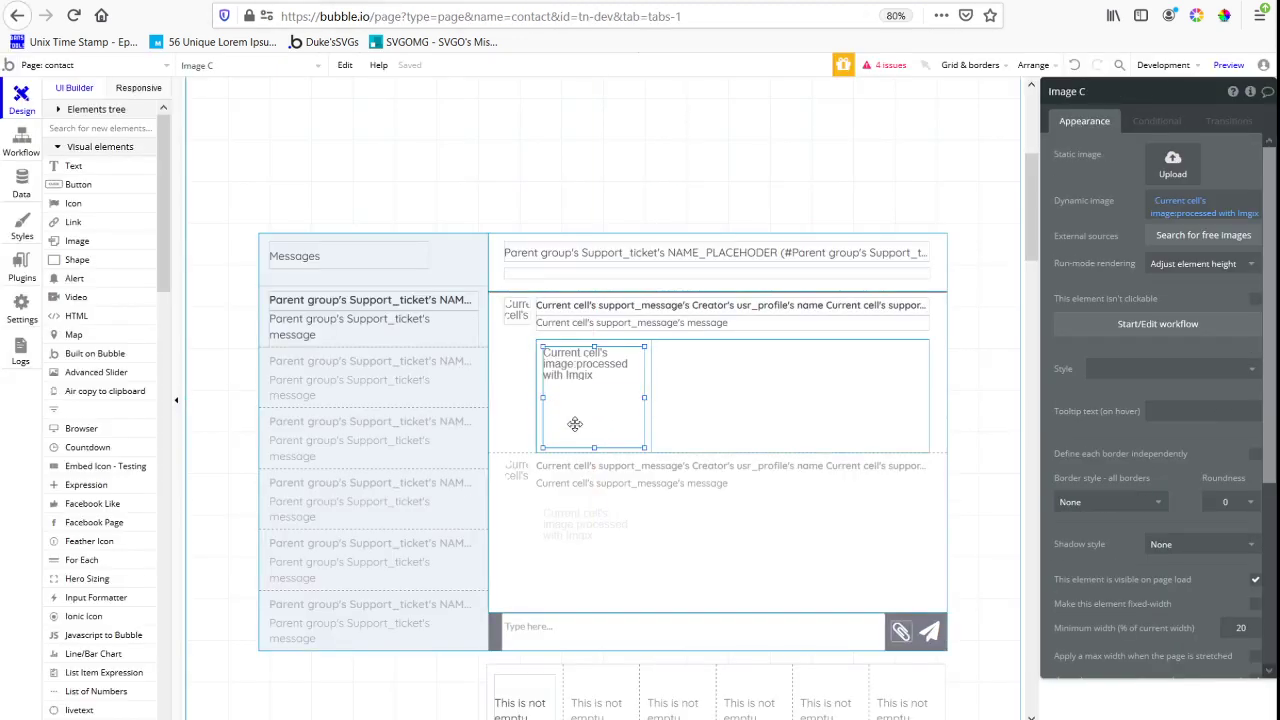
pyautogui.press('Left')
pyautogui.press('Left')
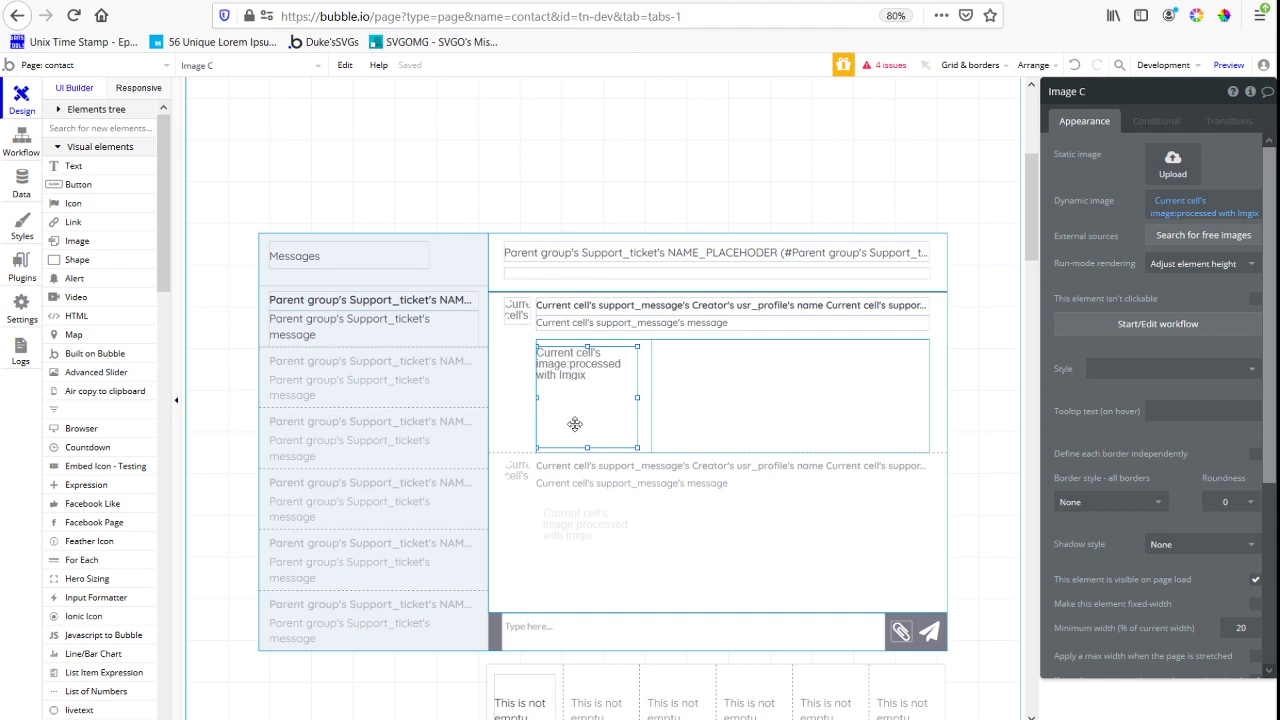
pyautogui.press('alt')
pyautogui.rightClick(575, 424)
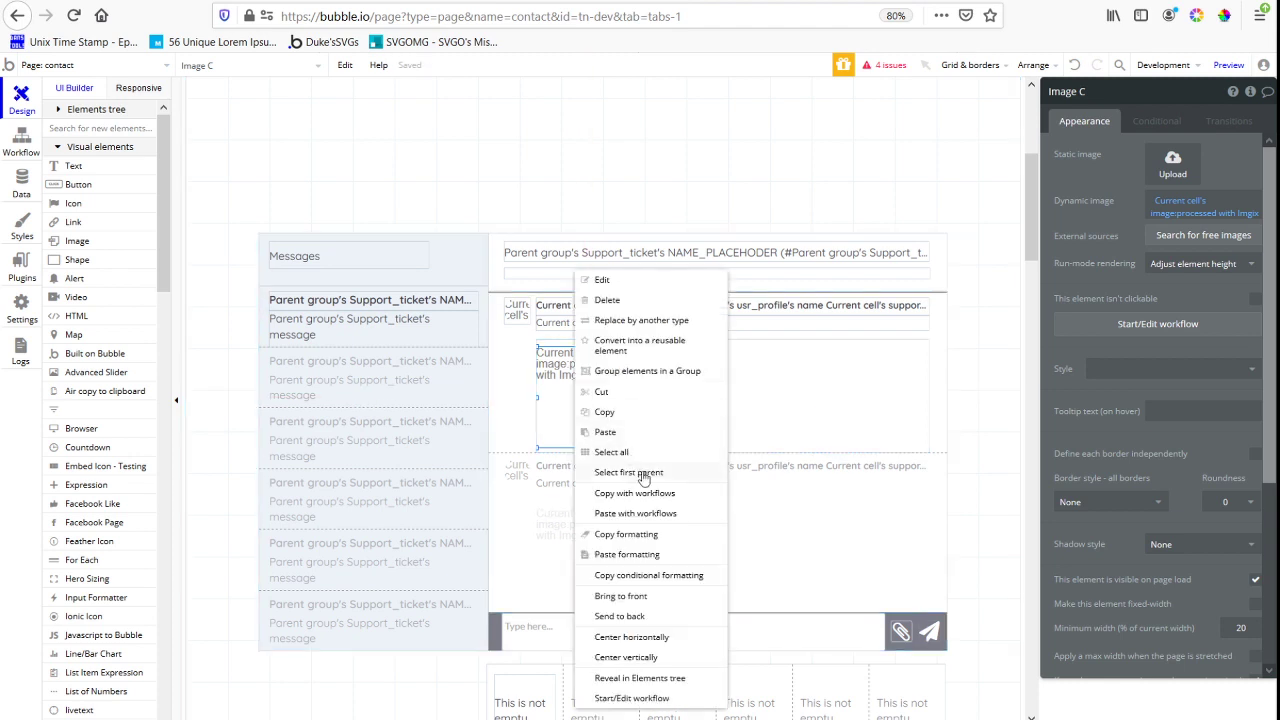
pyautogui.click(662, 662)
pyautogui.click(658, 531)
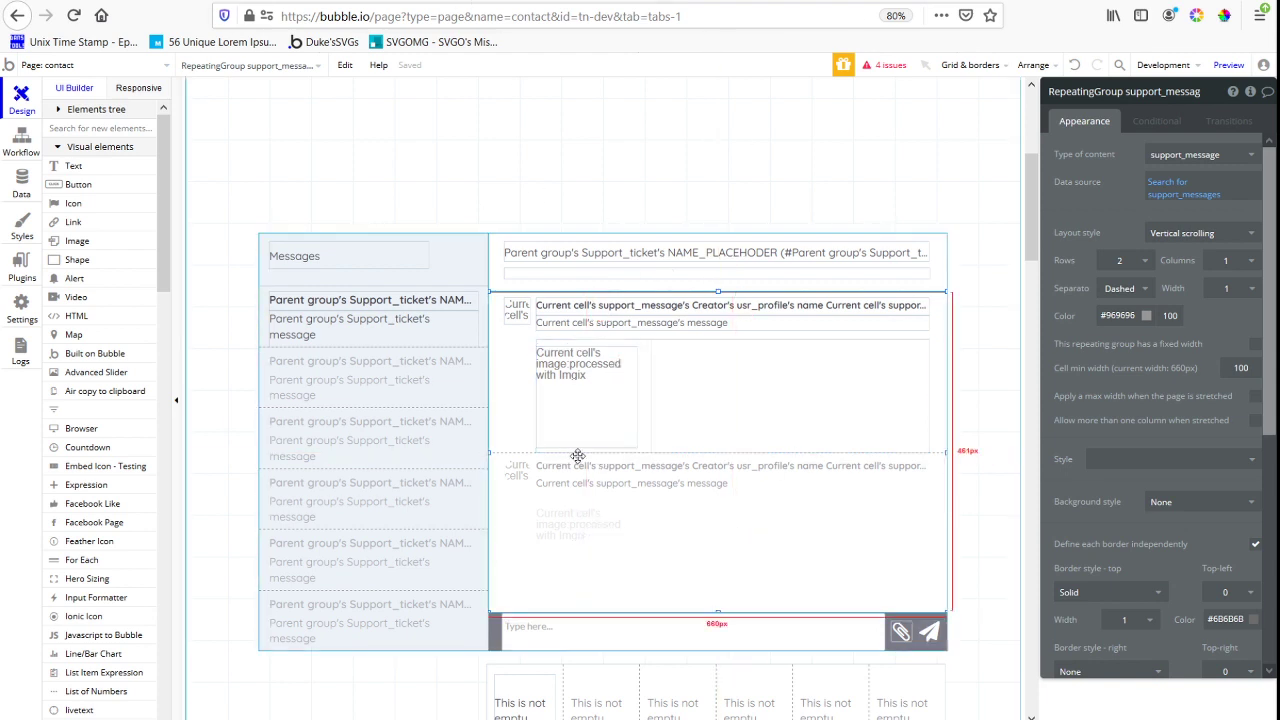
# Delete the file repeating group below the message input together with the white group that contains it
pyautogui.click(903, 632)
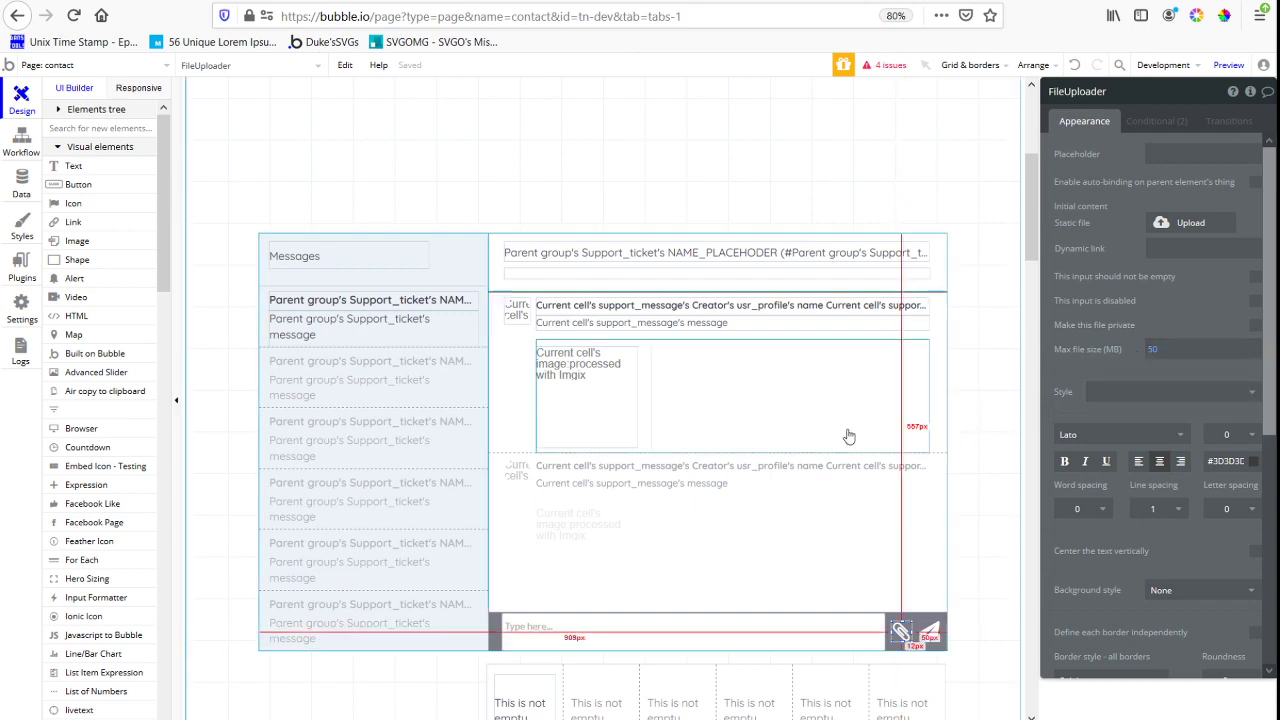
pyautogui.scroll(-2, 718, 456)
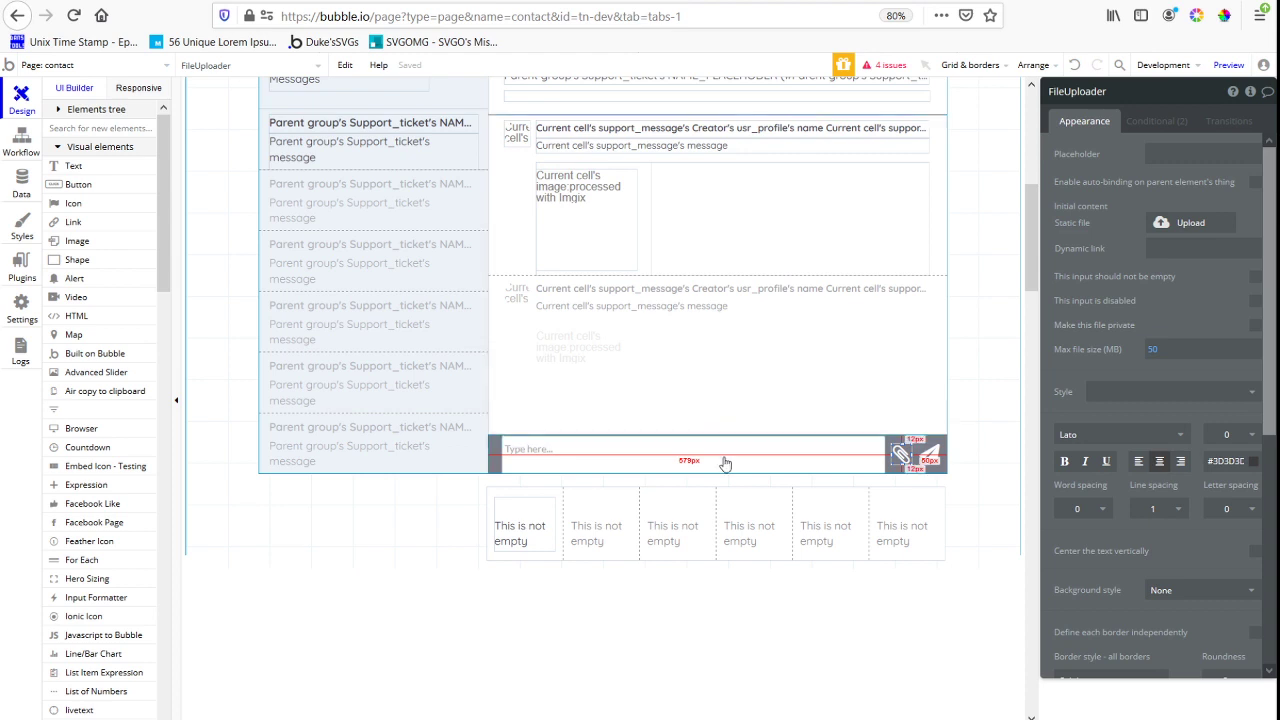
pyautogui.click(725, 531)
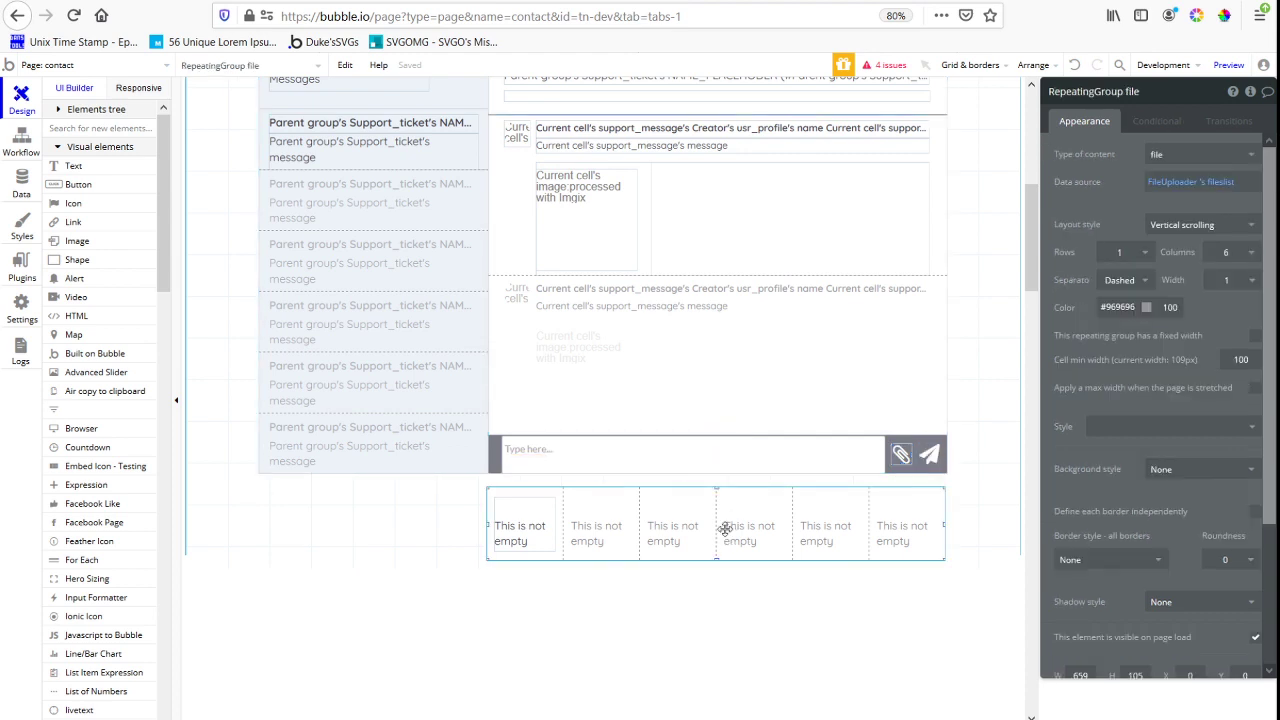
pyautogui.press('Delete')
pyautogui.click(696, 509)
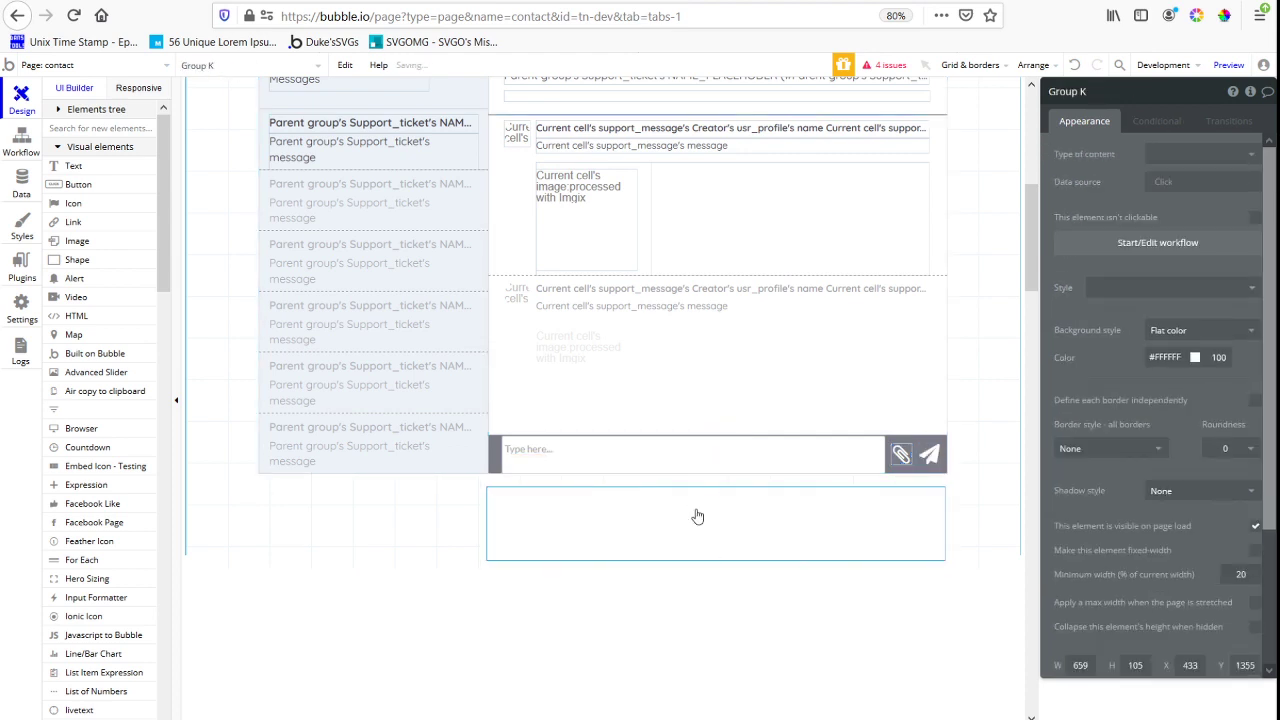
pyautogui.press('Delete')
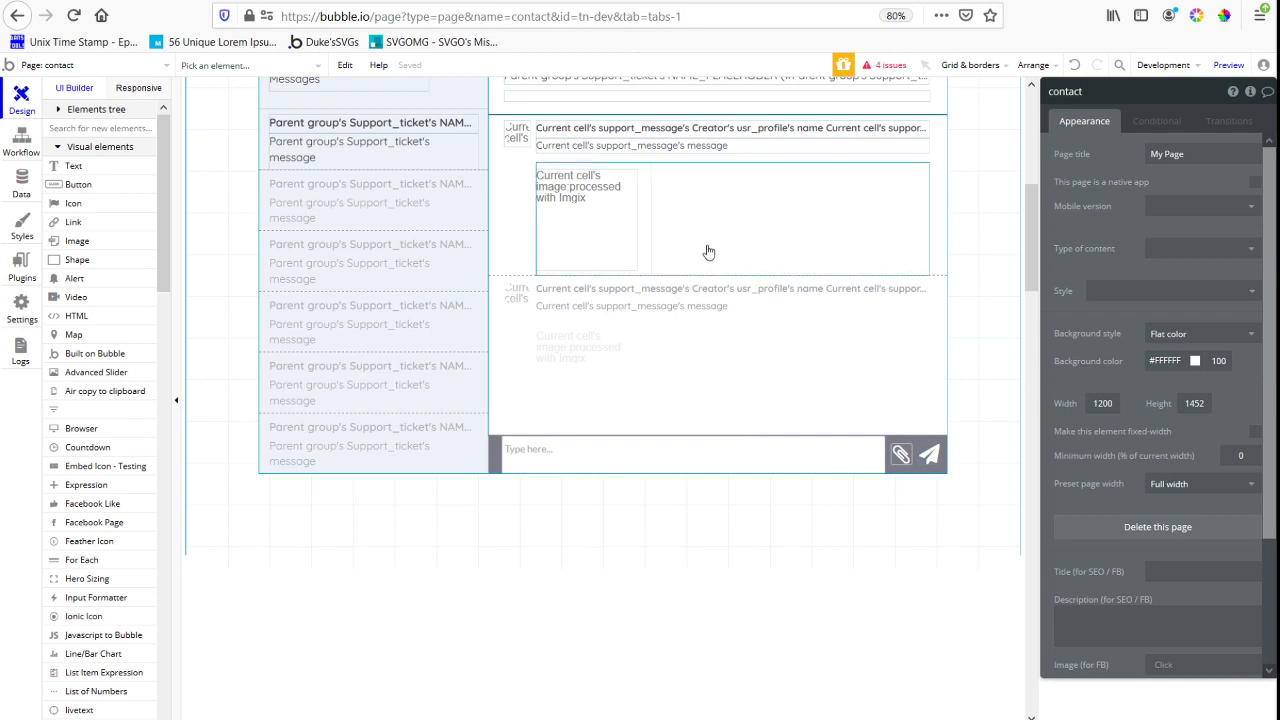
# Set the separator of the inner image repeating group to None
pyautogui.click(771, 208)
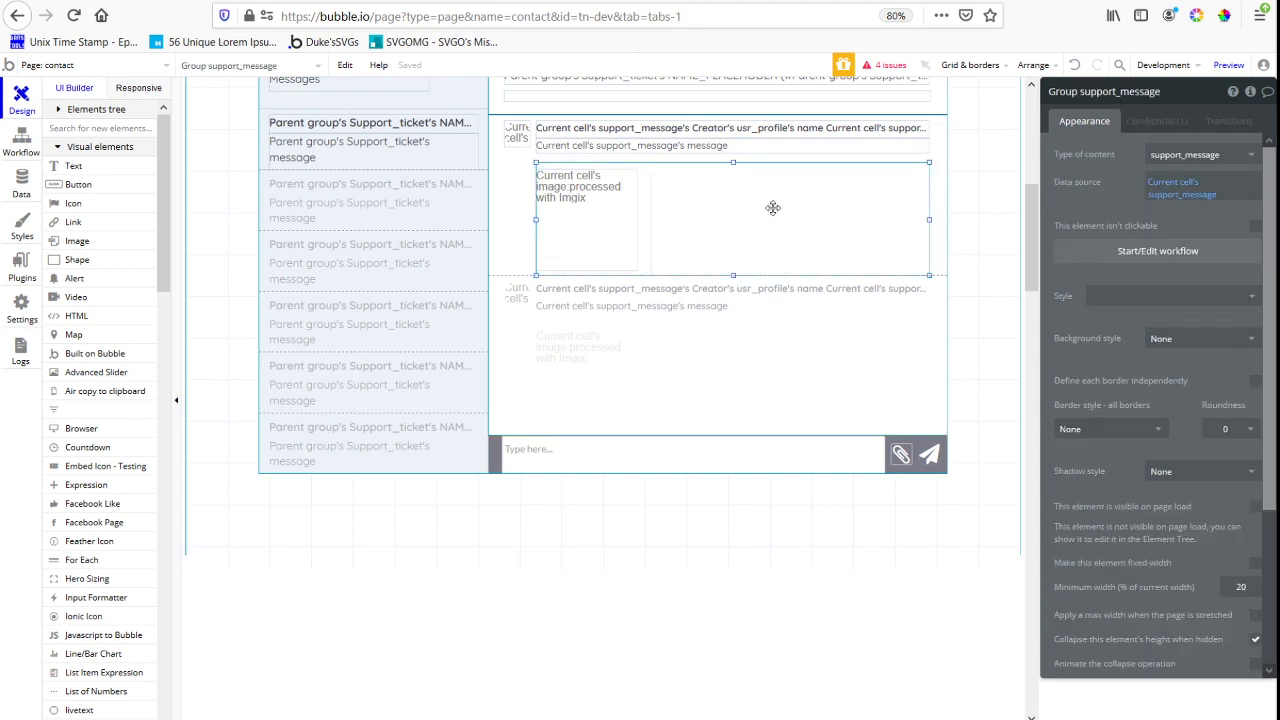
pyautogui.click(641, 245)
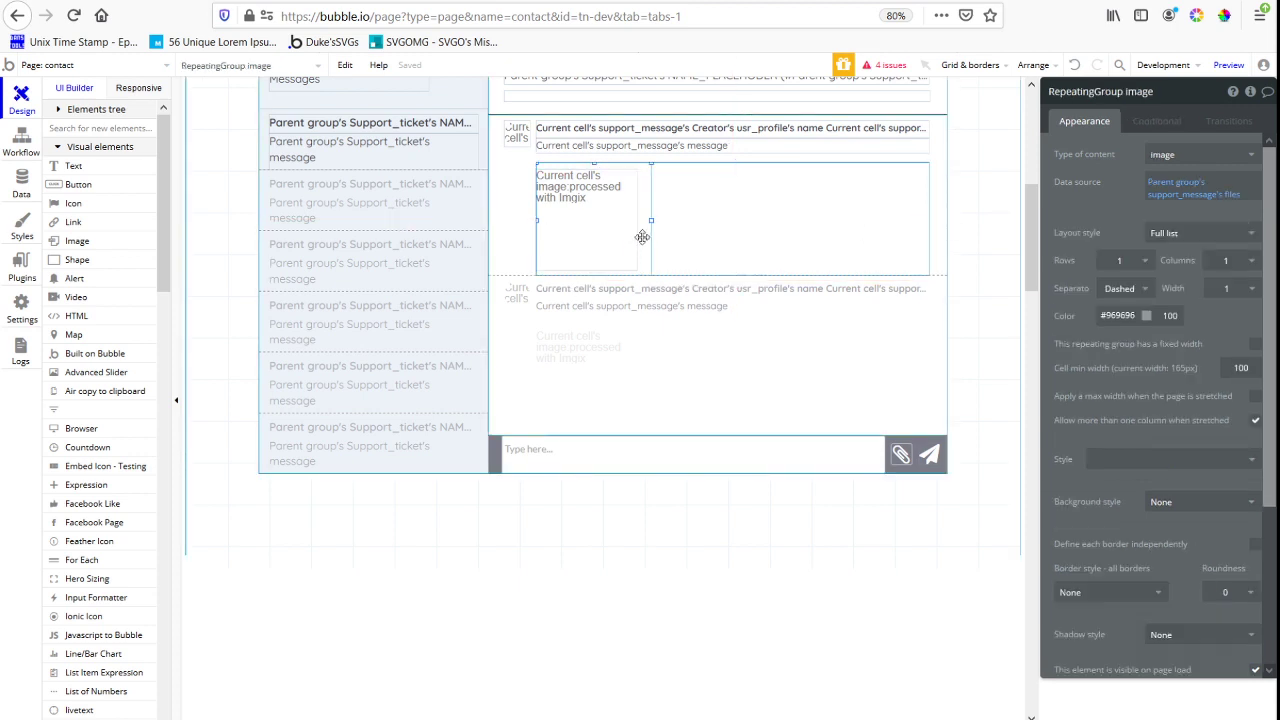
pyautogui.click(1122, 288)
pyautogui.click(1119, 309)
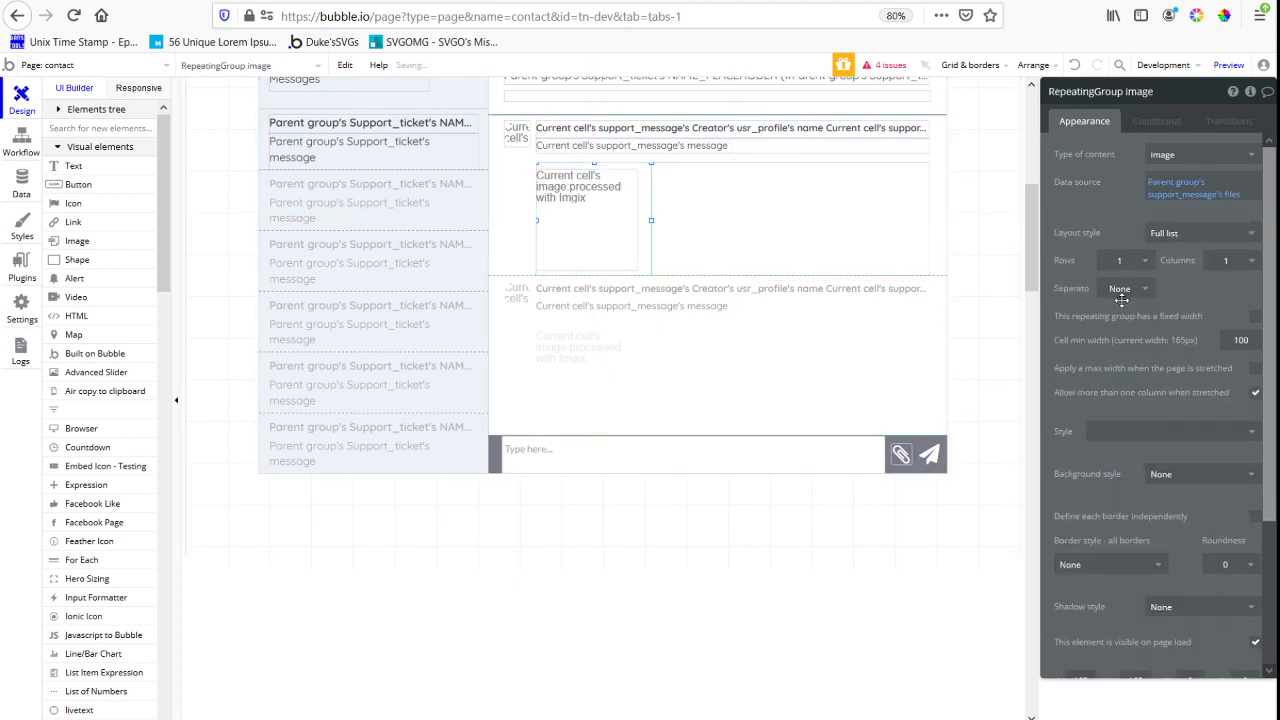
# Set the separator of the outer support message repeating group to None
pyautogui.click(530, 288)
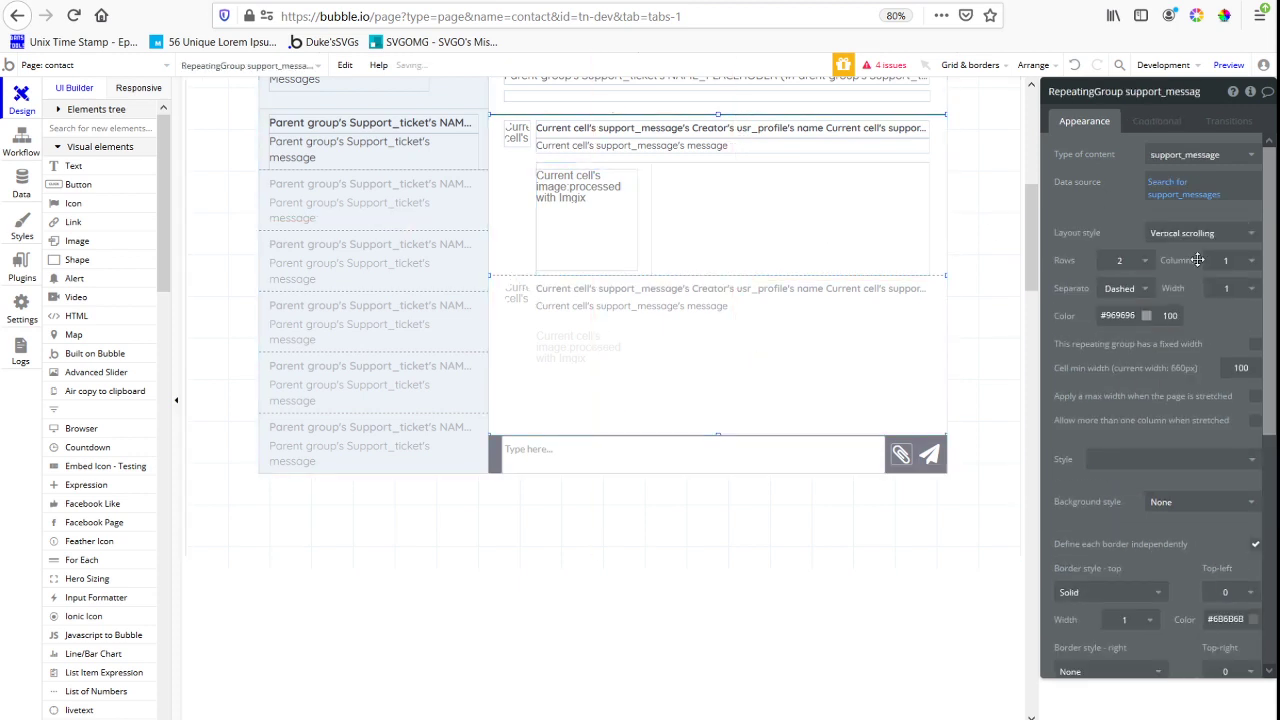
pyautogui.click(1120, 288)
pyautogui.click(1119, 309)
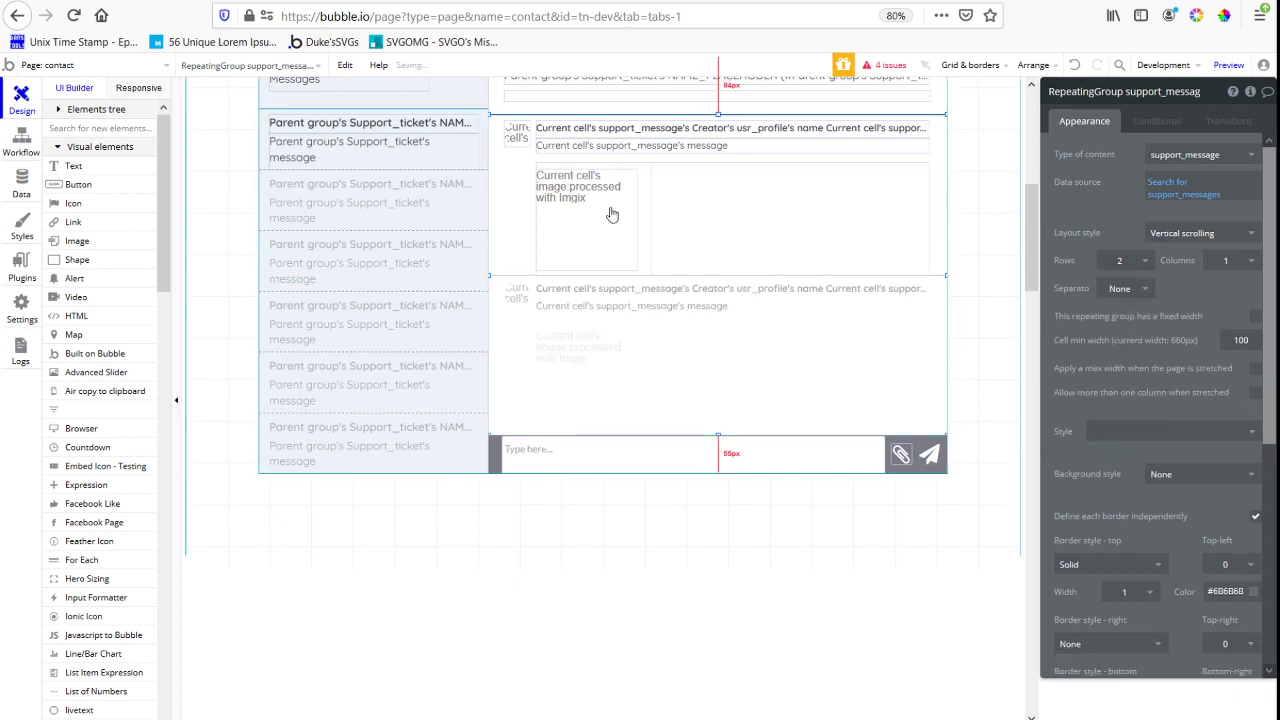
# Group the message cell's avatar, name line and message text, and stretch the group to the full cell width of 660 px
pyautogui.click(555, 147)
pyautogui.keyDown('shift'); pyautogui.click(524, 142); pyautogui.keyUp('shift')
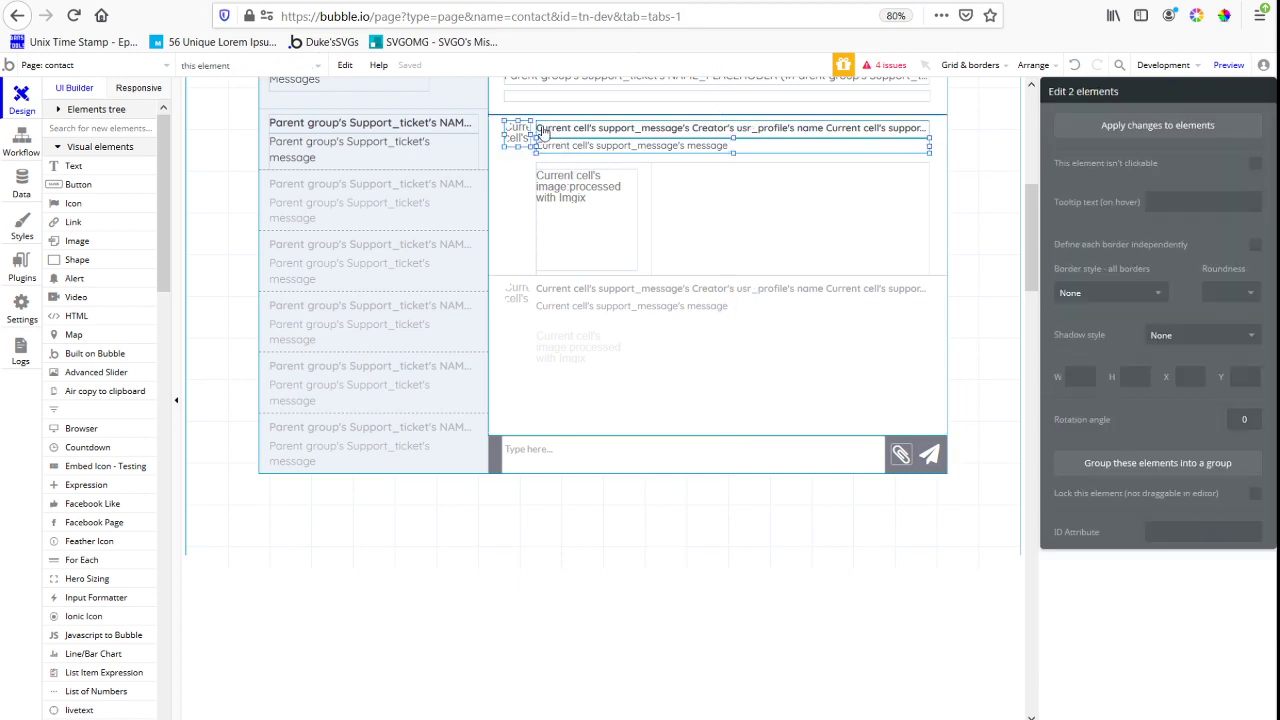
pyautogui.keyDown('shift'); pyautogui.click(541, 128); pyautogui.keyUp('shift')
pyautogui.rightClick(541, 128)
pyautogui.click(618, 207)
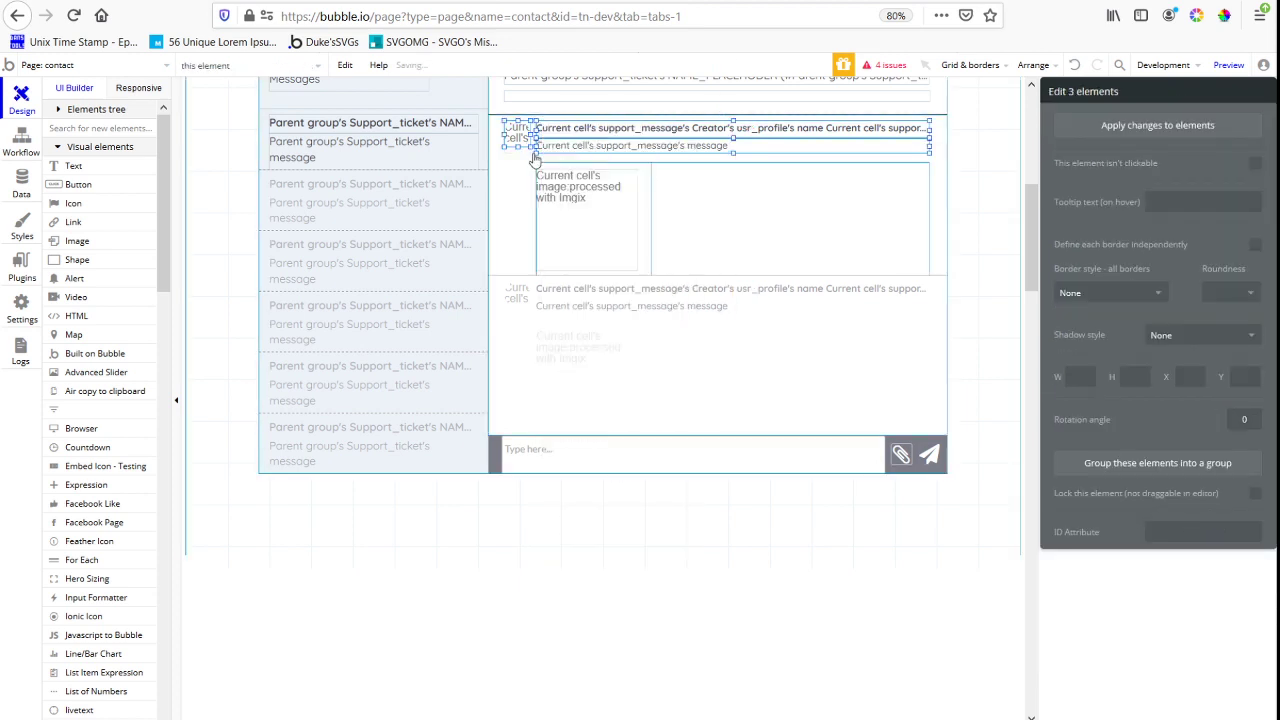
pyautogui.moveTo(505, 130); pyautogui.dragTo(487, 124)
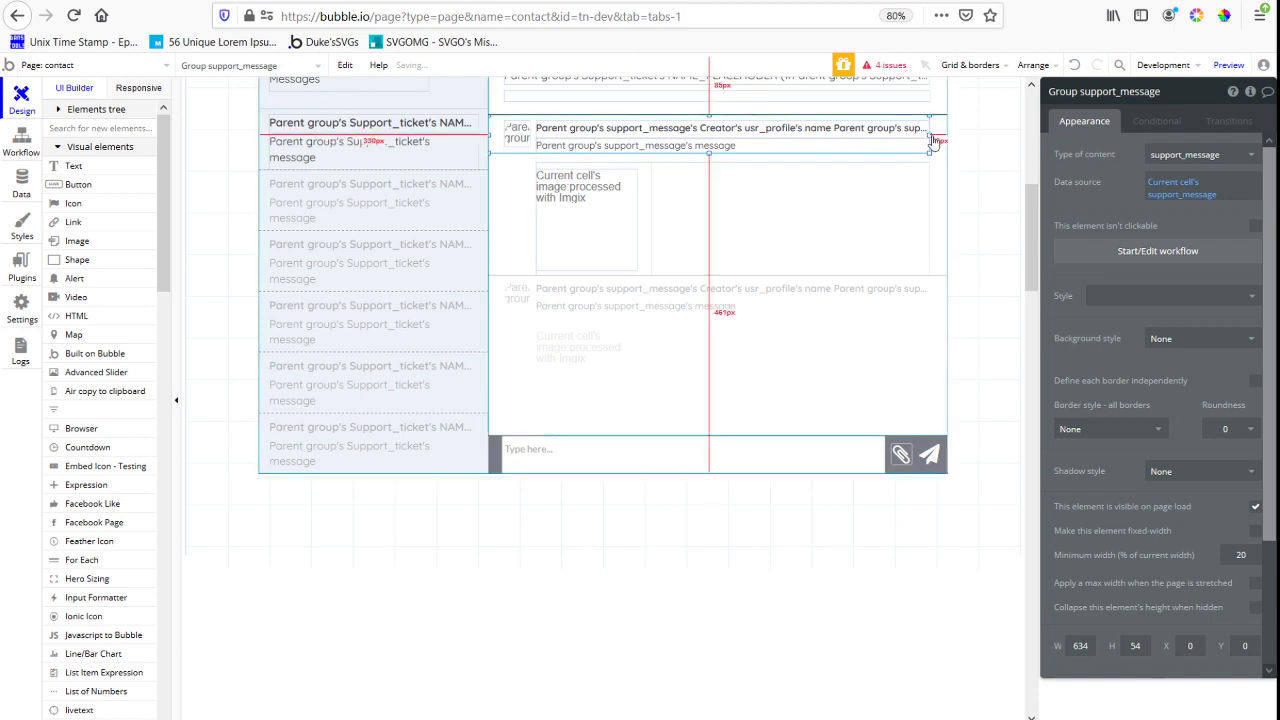
pyautogui.moveTo(929, 134)
pyautogui.mouseDown()
pyautogui.moveTo(960, 140)
pyautogui.moveTo(947, 146)
pyautogui.mouseUp()
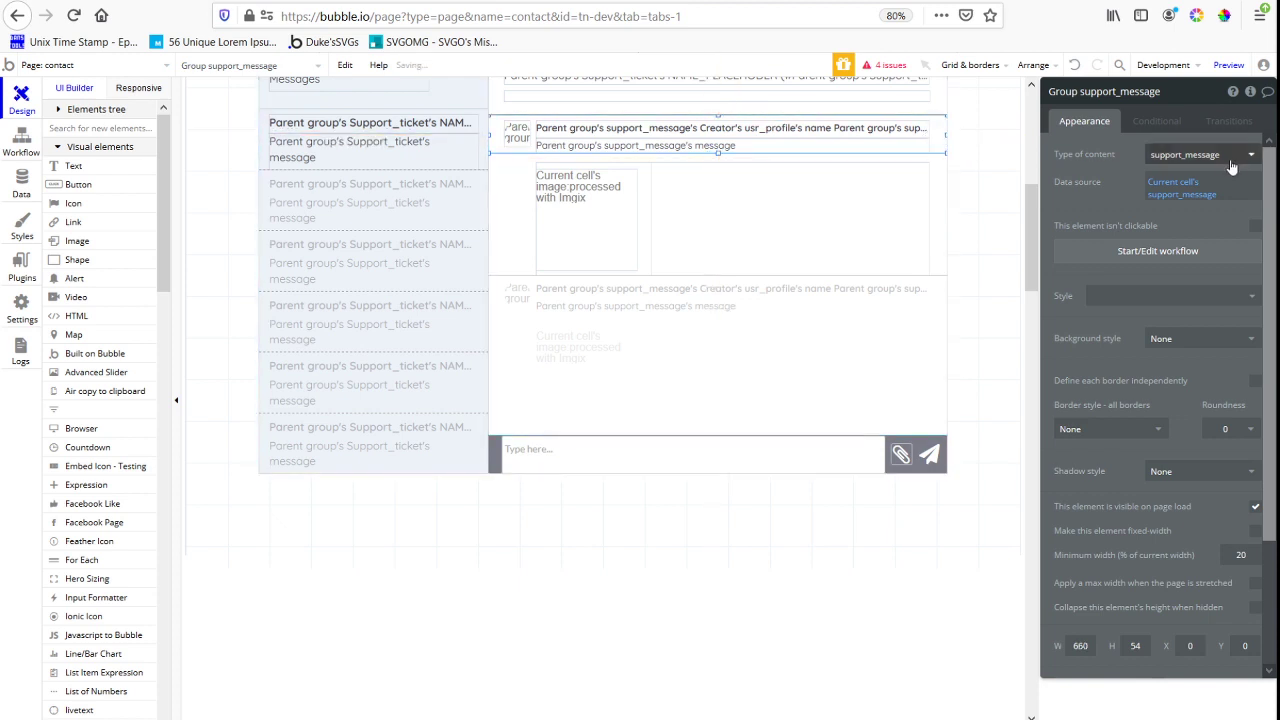
pyautogui.click(1226, 158)
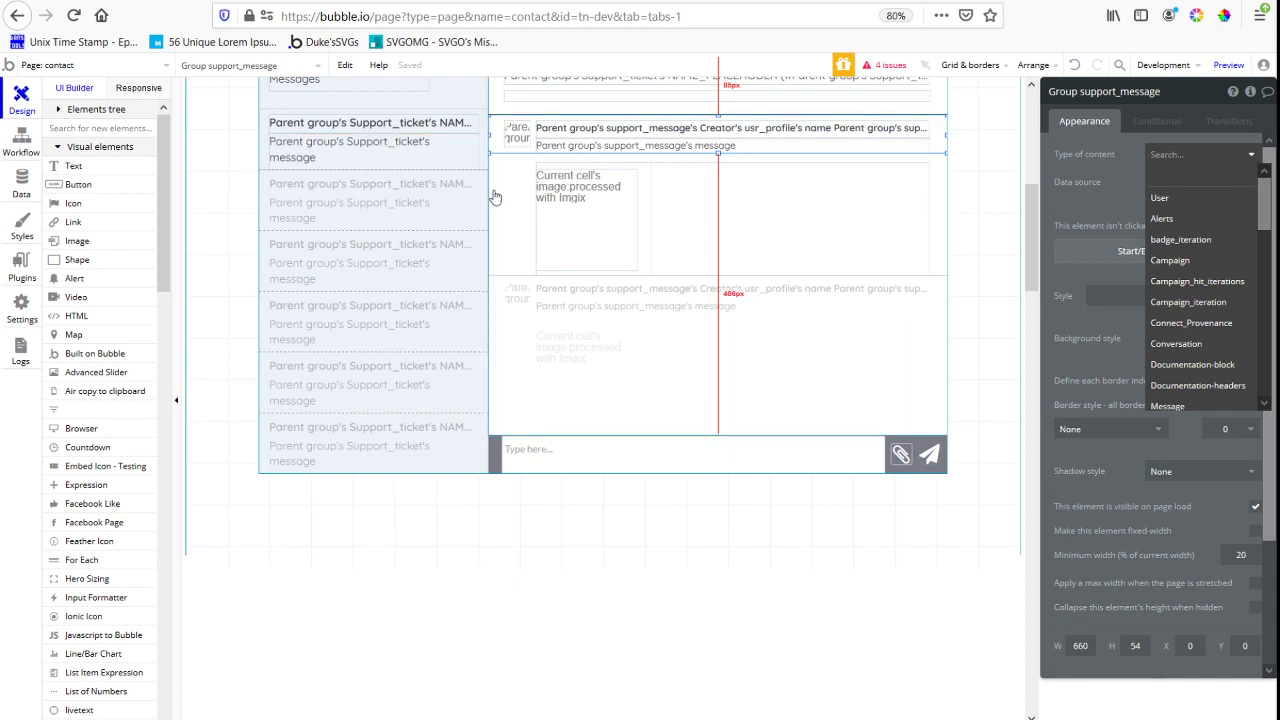
pyautogui.scroll(1, 536, 232)
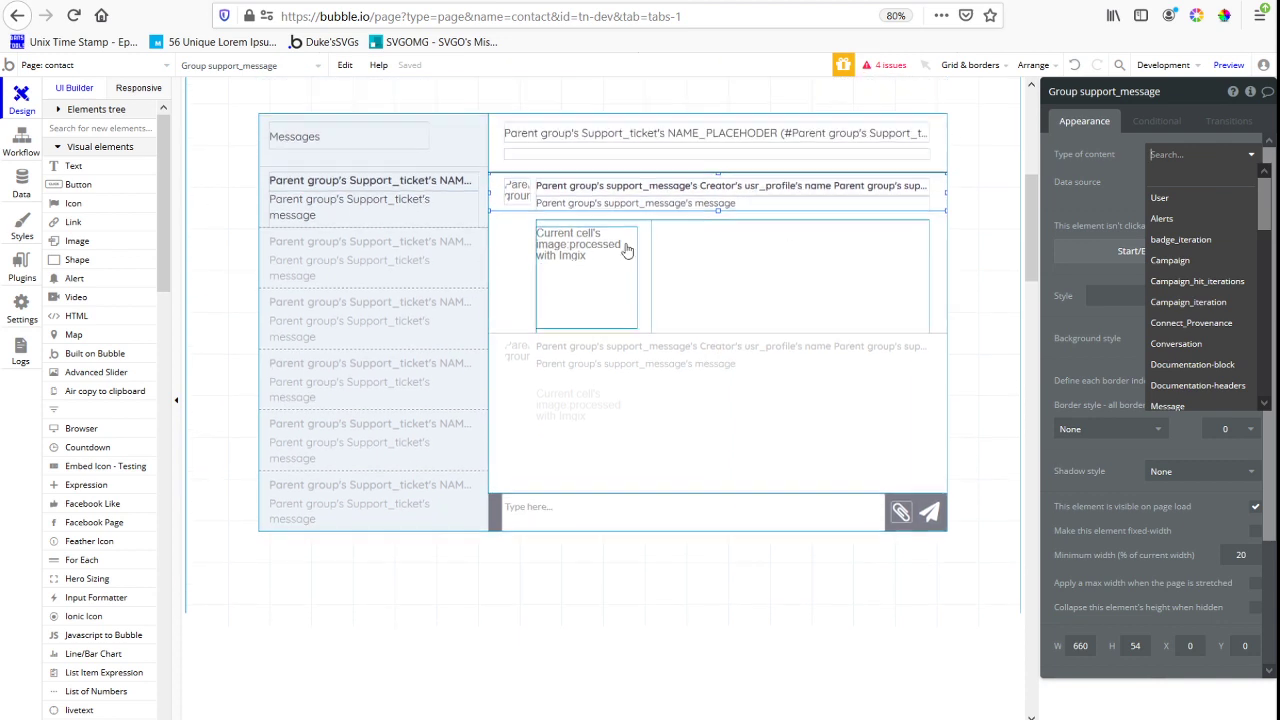
pyautogui.click(1089, 236)
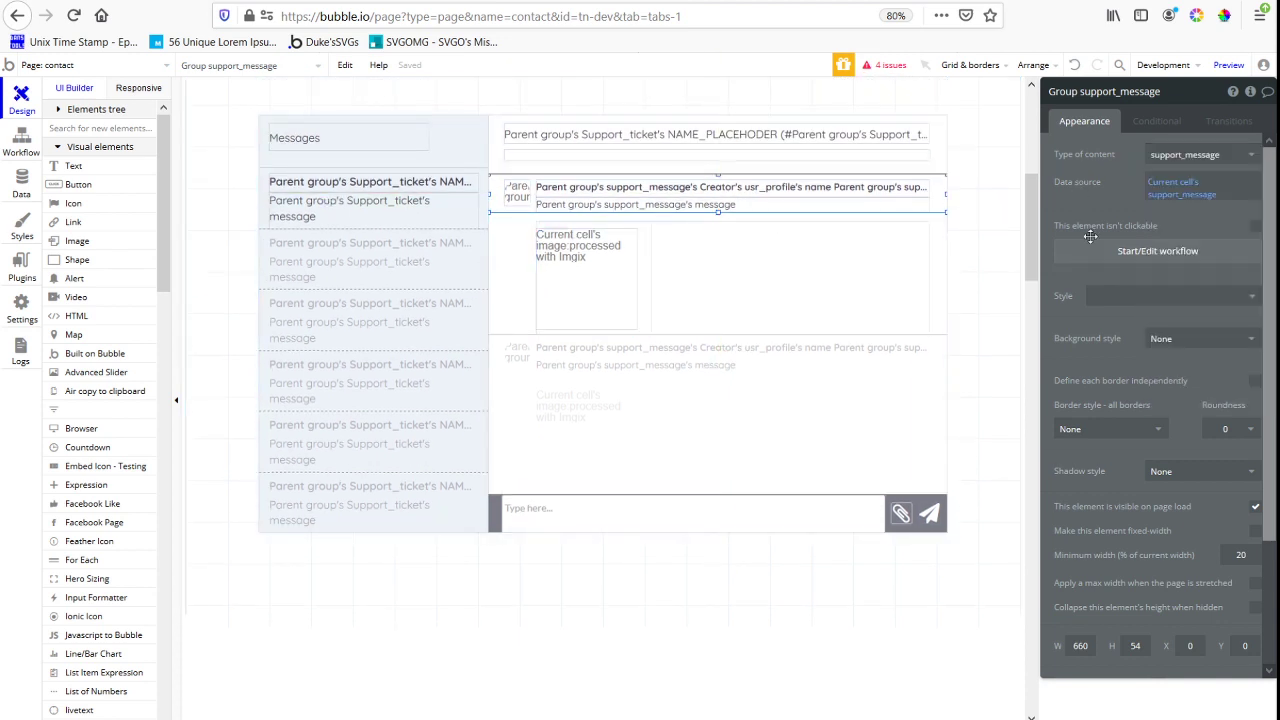
# Make the new avatar and message text group hidden on page load, with its height collapsed when hidden
pyautogui.click(1253, 508)
pyautogui.click(1254, 640)
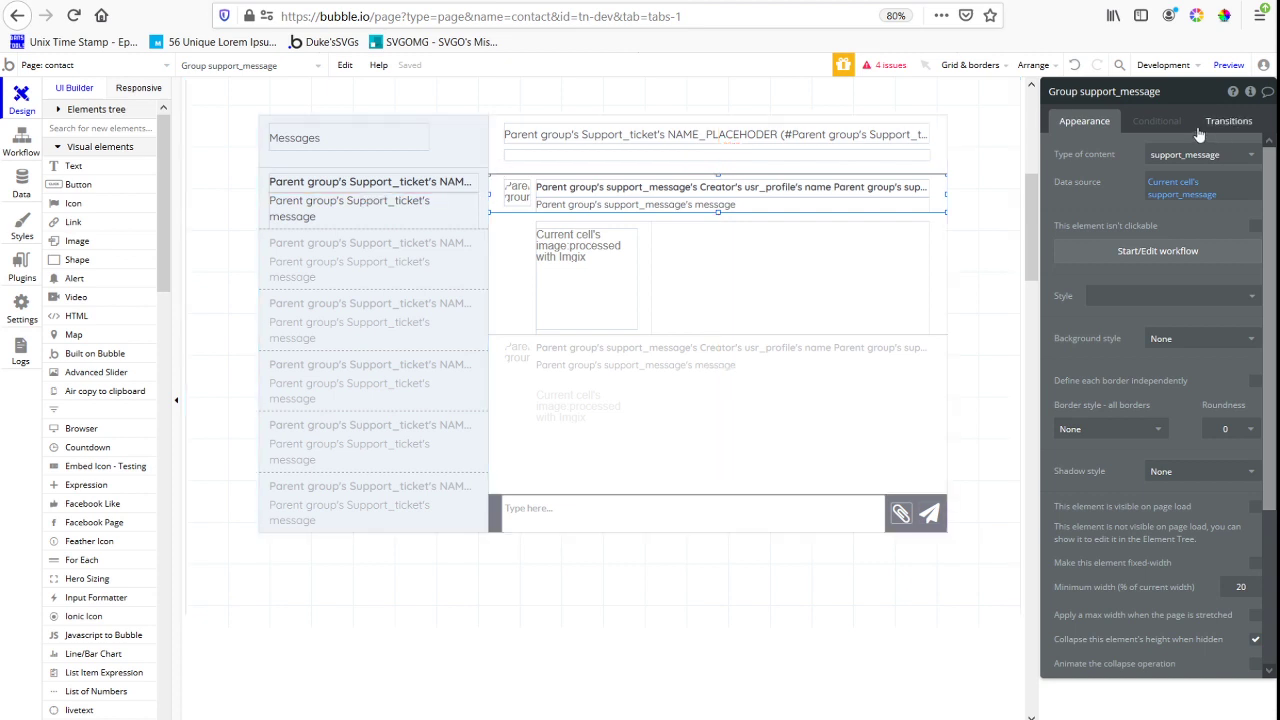
# Start a condition on the avatar and message text group reading "Current cell's index is 1 or"
pyautogui.click(1157, 122)
pyautogui.click(1122, 156)
pyautogui.click(1115, 163)
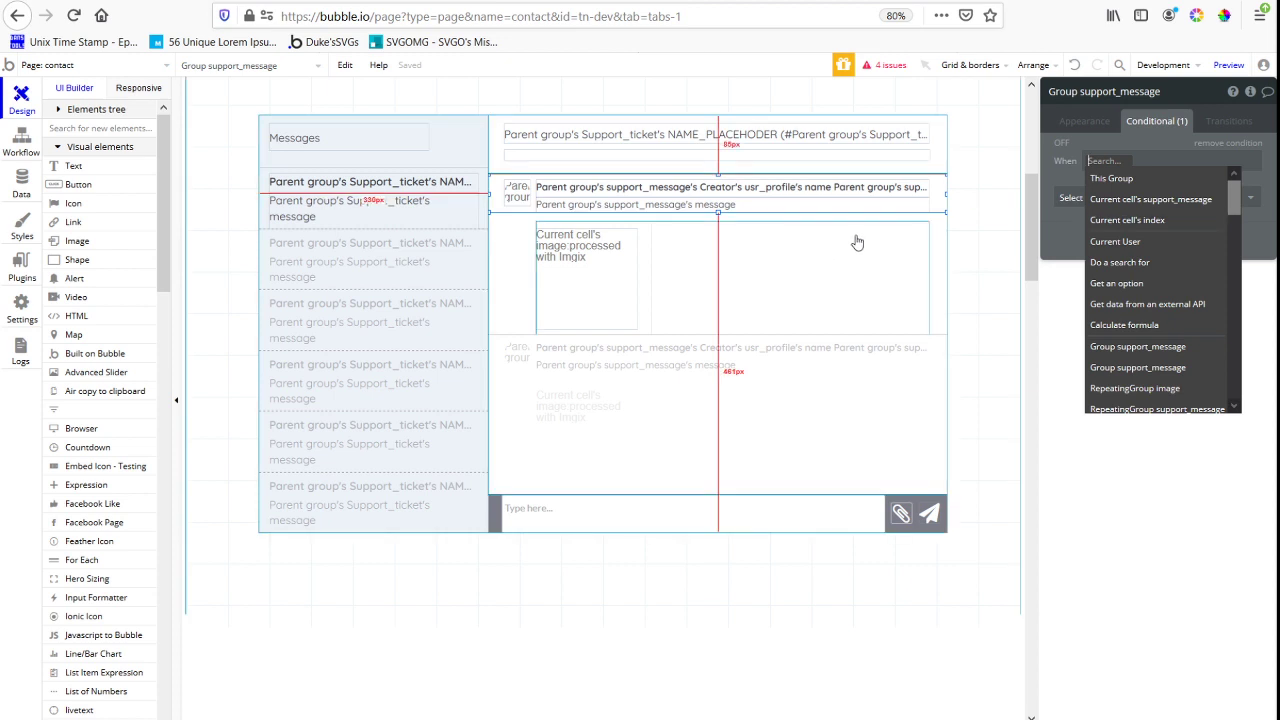
pyautogui.click(1143, 218)
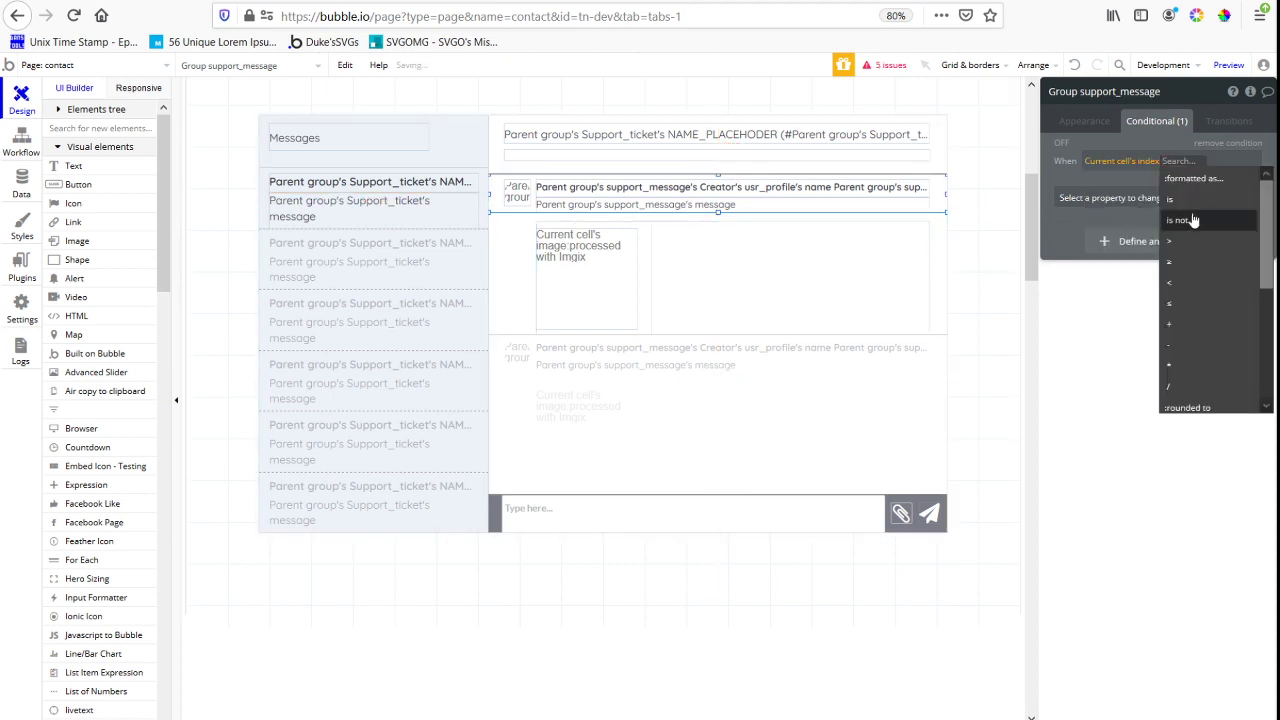
pyautogui.click(1175, 210)
pyautogui.write('1')
pyautogui.click(1201, 166)
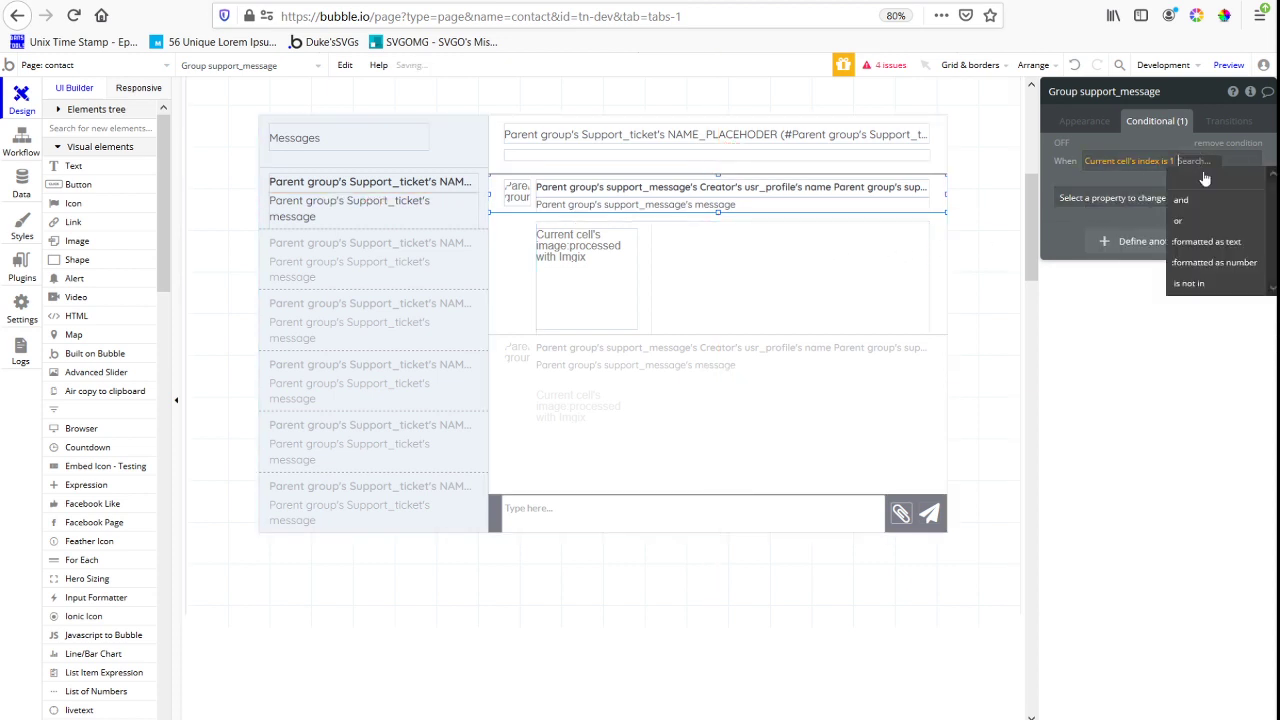
pyautogui.click(1214, 228)
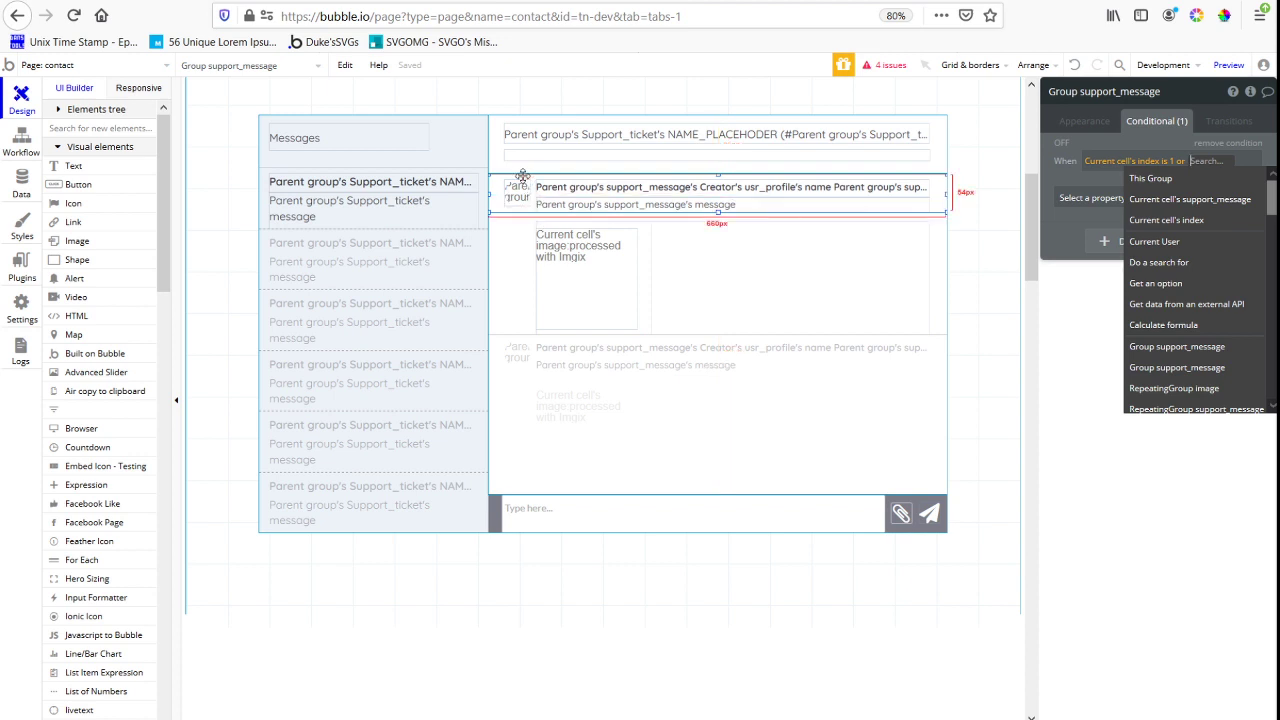
# Add a new group directly below the avatar and message text group, spanning the full 660 px cell width and 14 px high
pyautogui.click(95, 127)
pyautogui.write('group')
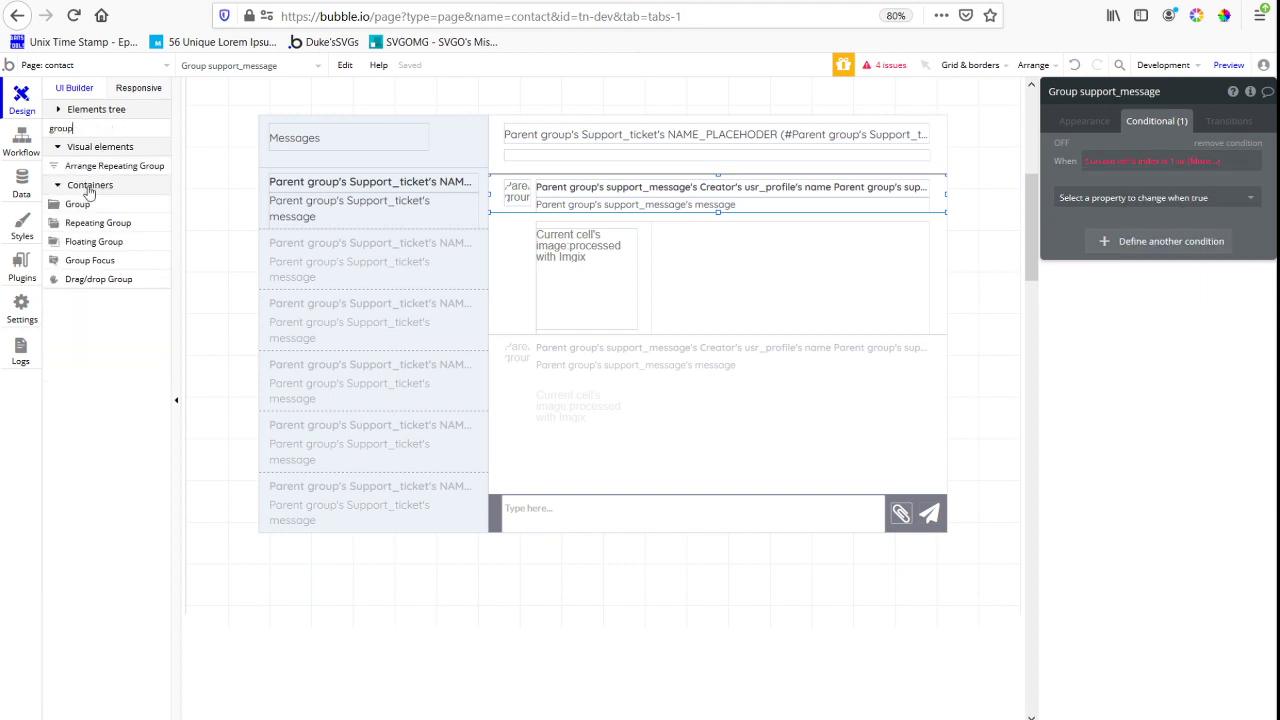
pyautogui.click(115, 206)
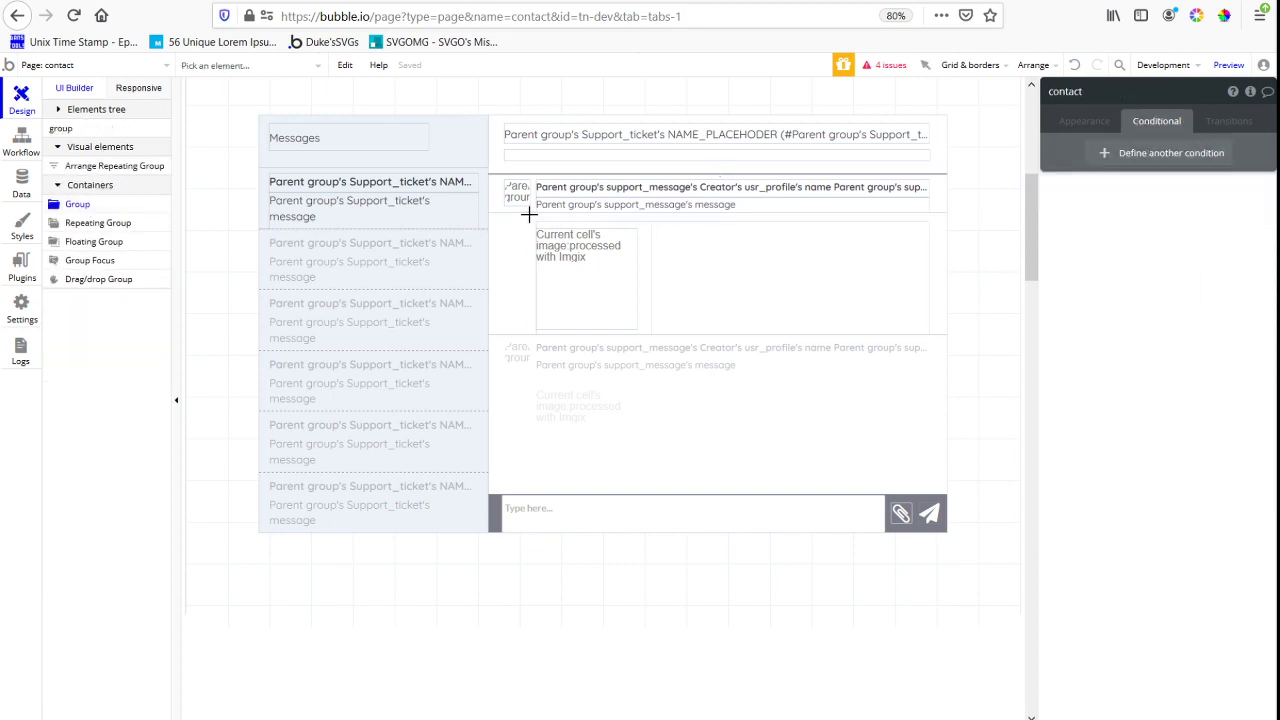
pyautogui.moveTo(529, 214)
pyautogui.mouseDown()
pyautogui.moveTo(602, 220)
pyautogui.moveTo(489, 214)
pyautogui.mouseUp()
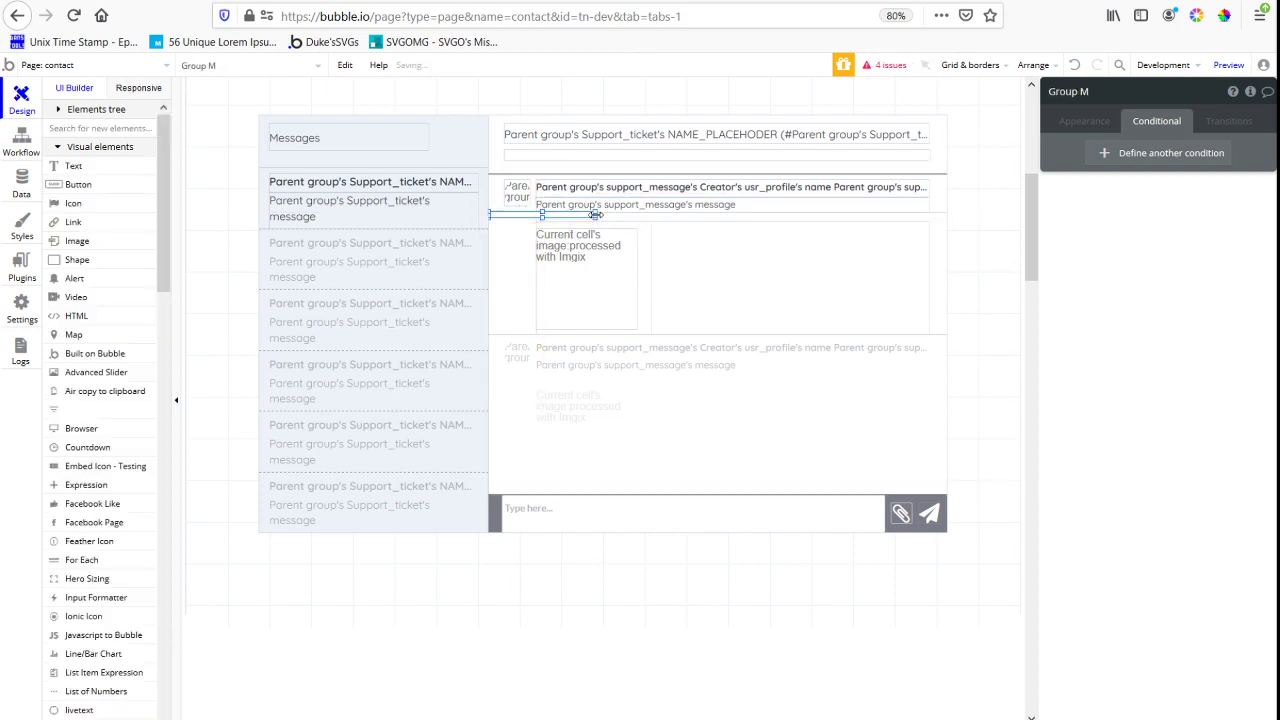
pyautogui.moveTo(596, 215); pyautogui.dragTo(1003, 220)
pyautogui.moveTo(717, 219)
pyautogui.mouseDown()
pyautogui.moveTo(337, 224)
pyautogui.moveTo(779, 218)
pyautogui.moveTo(717, 214)
pyautogui.mouseUp()
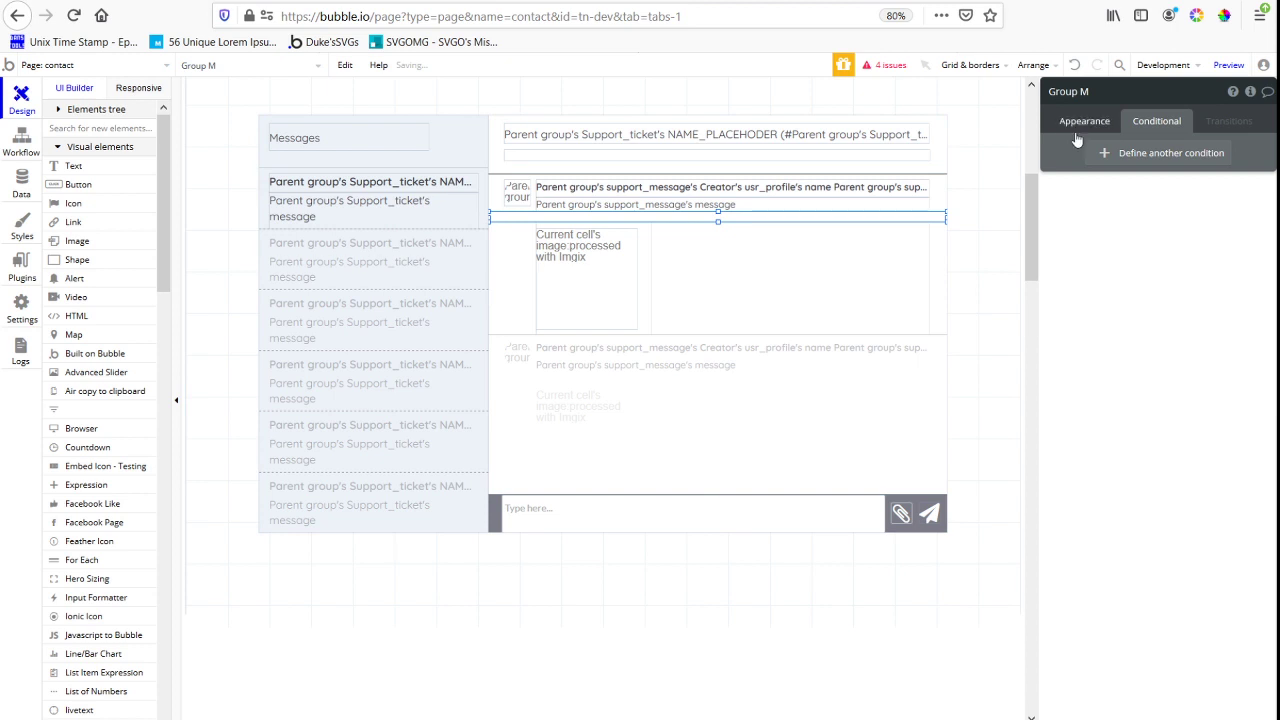
# Fill the new strip-shaped group with the flat grey color #7B7C87
pyautogui.click(1084, 121)
pyautogui.click(1166, 357)
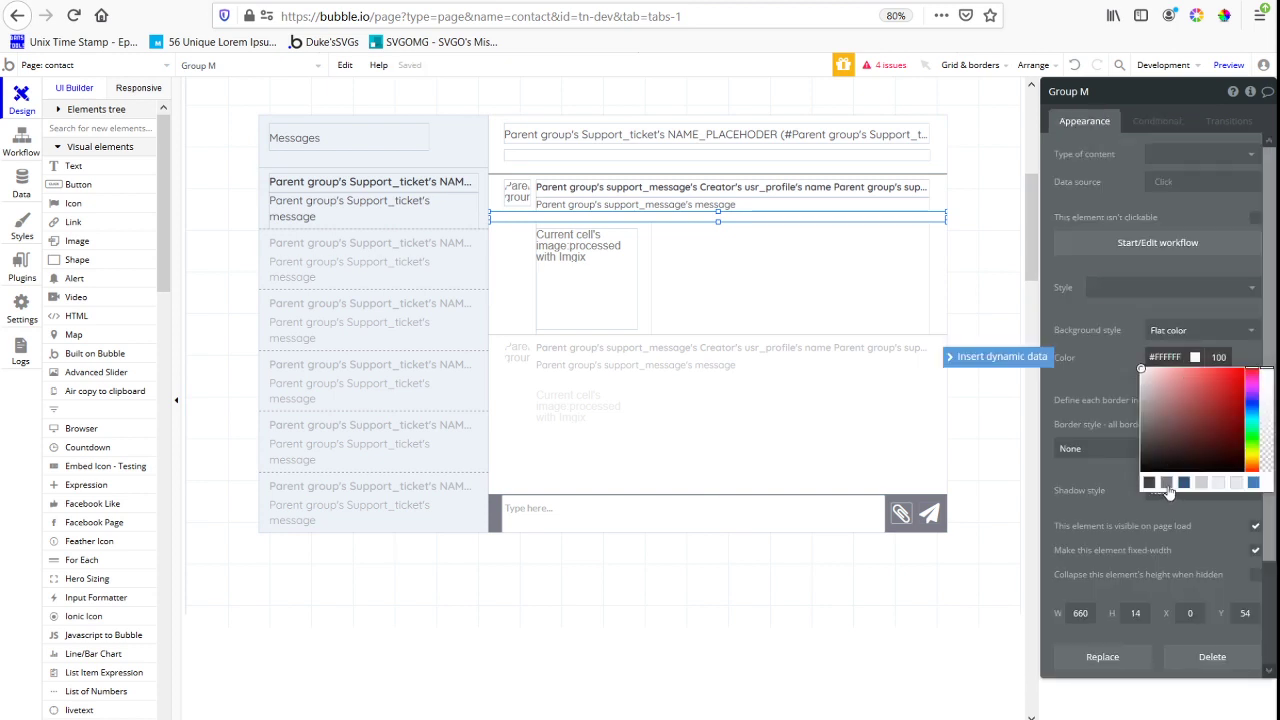
pyautogui.click(1166, 484)
# Set the grey strip group's type of content to number and its data source to Current cell's index - 1
pyautogui.click(1176, 152)
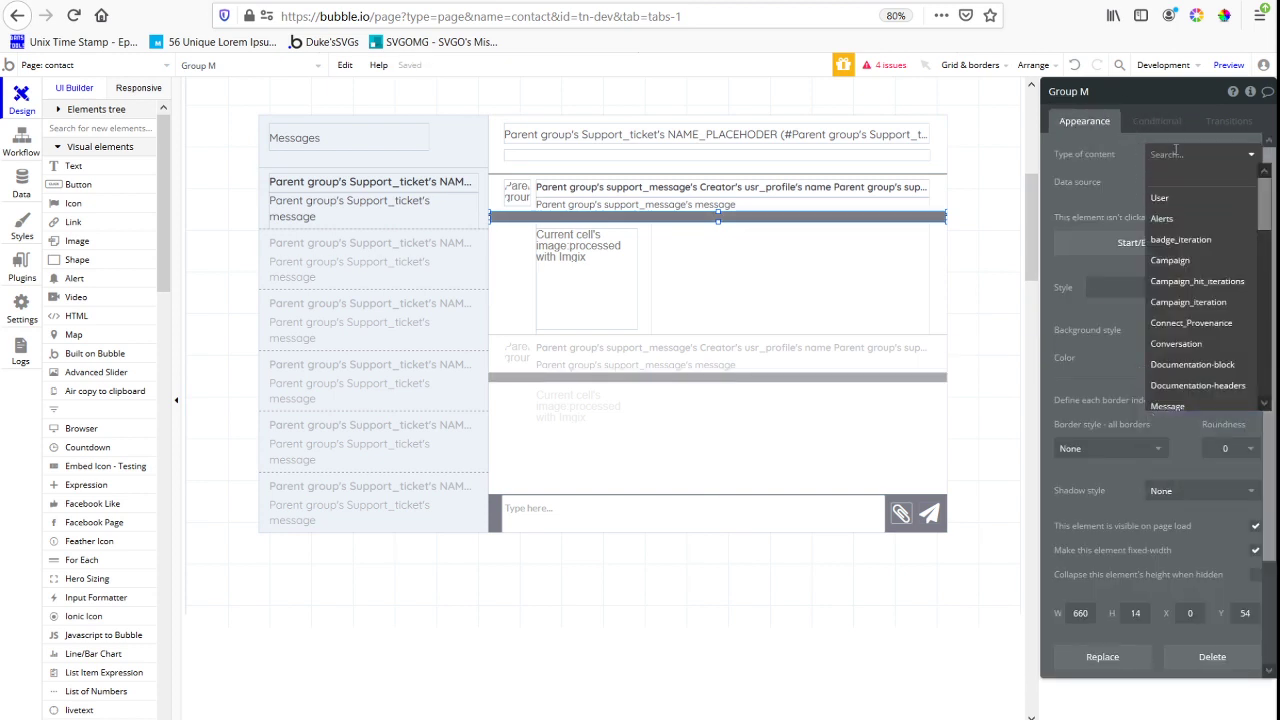
pyautogui.write('number')
pyautogui.click(1166, 196)
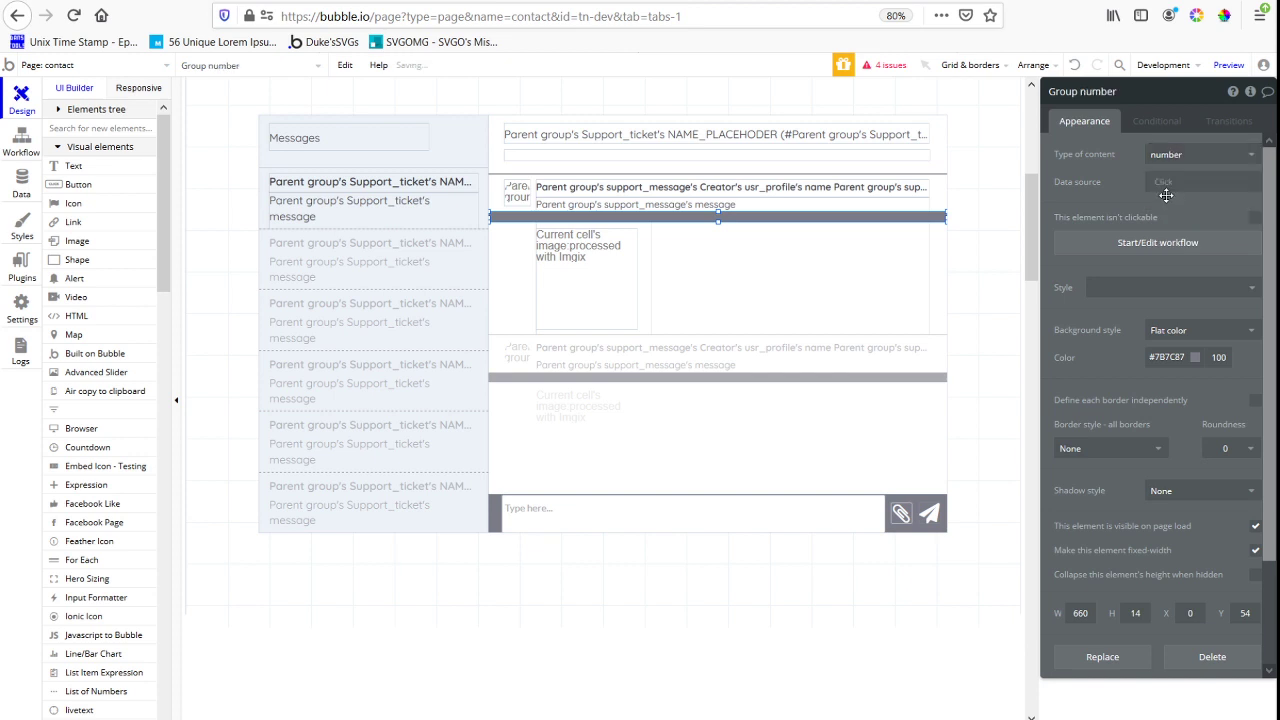
pyautogui.click(1164, 186)
pyautogui.click(1192, 219)
pyautogui.click(1231, 188)
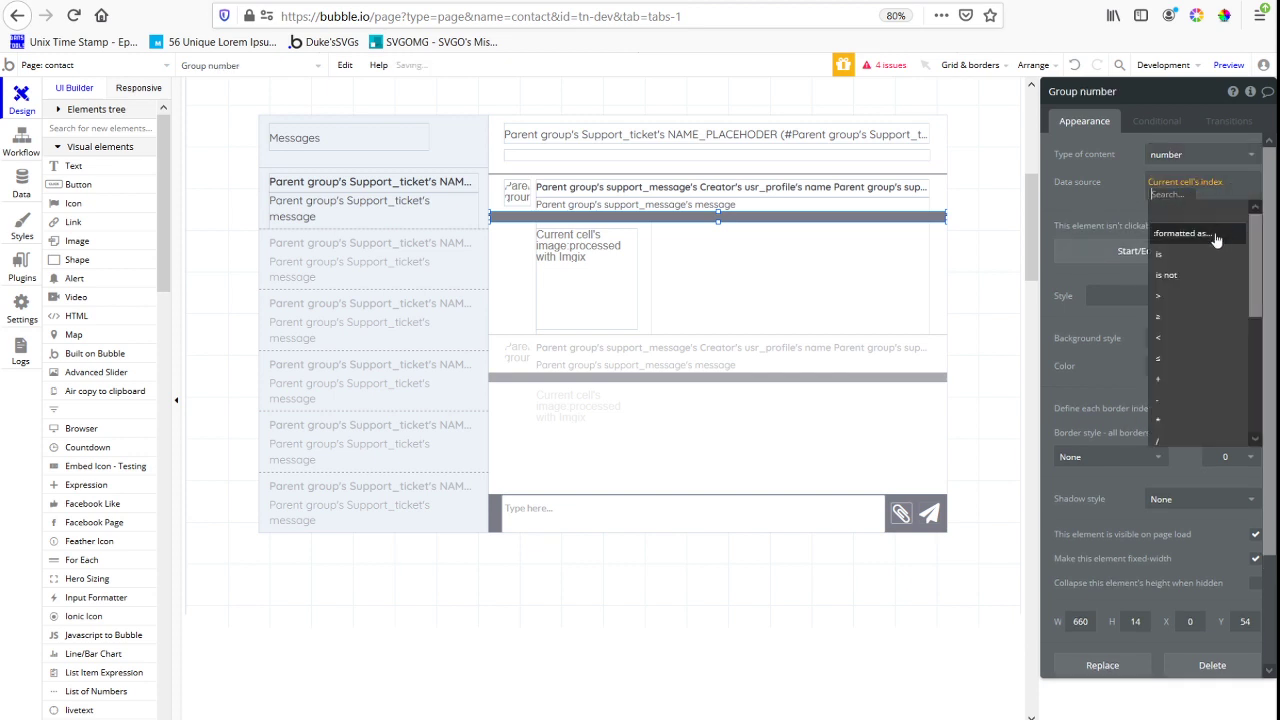
pyautogui.click(1184, 404)
pyautogui.write('1')
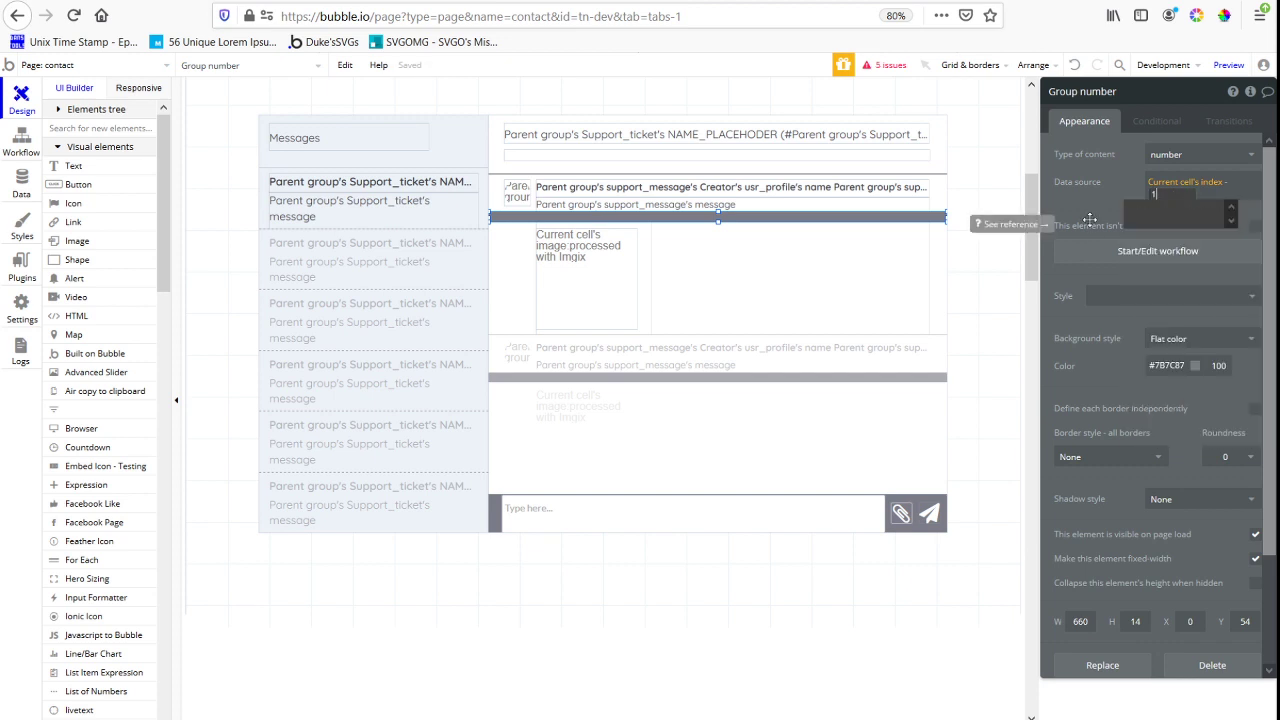
pyautogui.click(1090, 219)
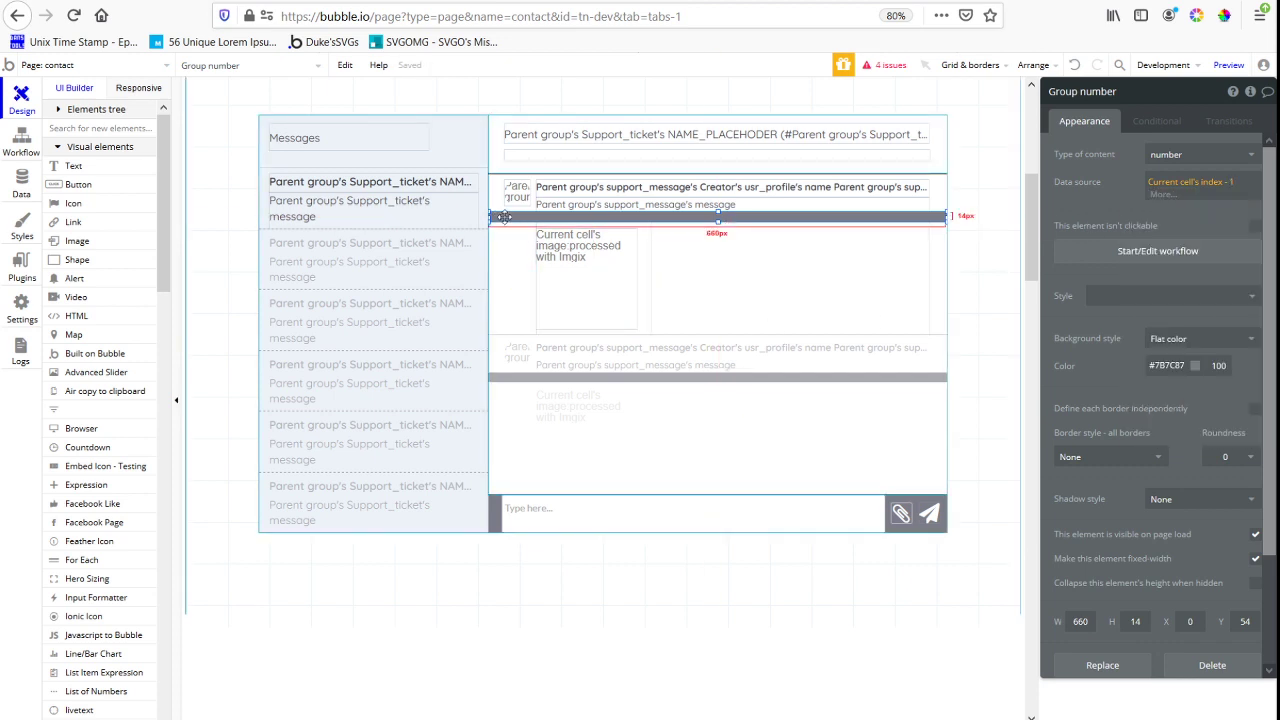
pyautogui.moveTo(504, 217); pyautogui.dragTo(492, 364)
pyautogui.moveTo(575, 350); pyautogui.dragTo(545, 347)
pyautogui.click(540, 346)
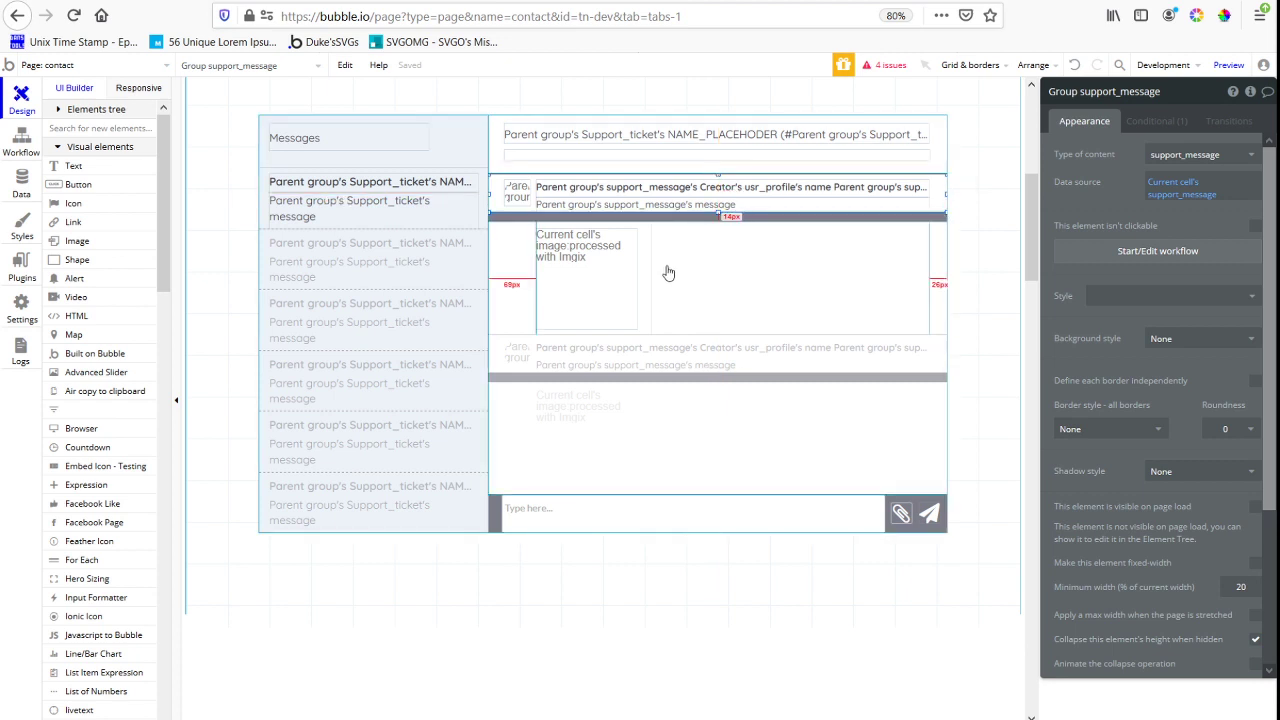
pyautogui.click(718, 221)
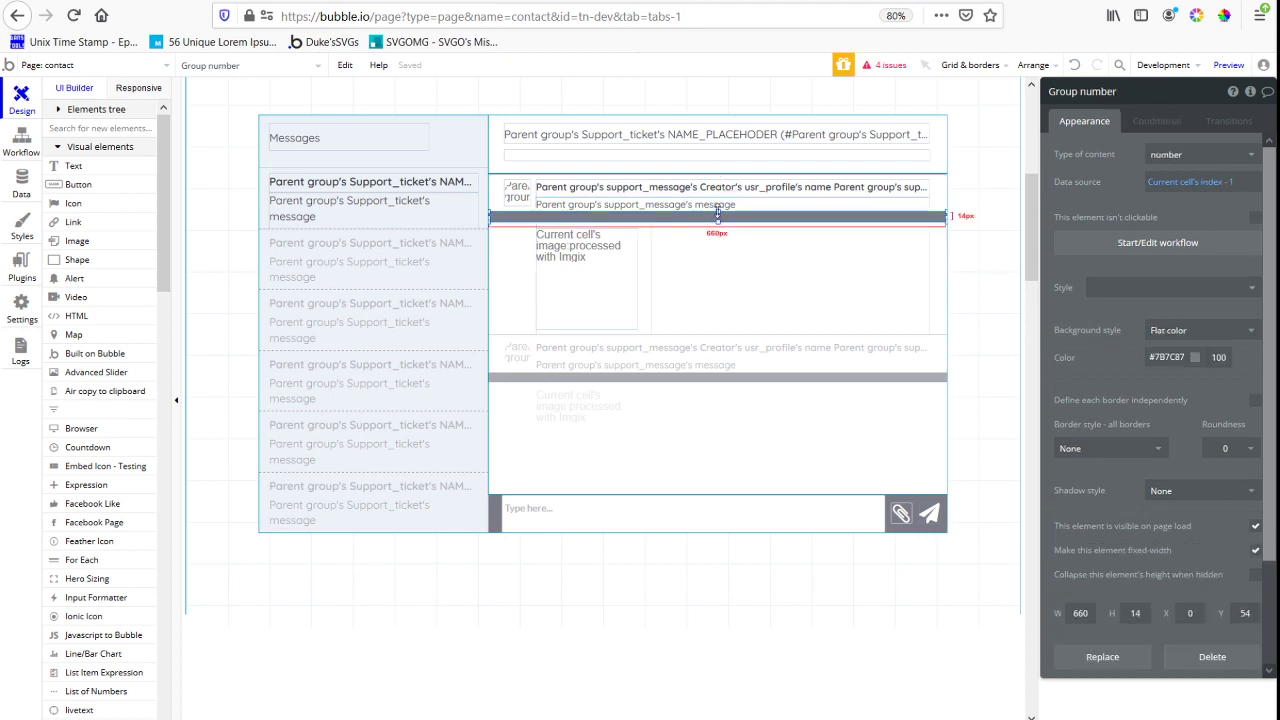
pyautogui.moveTo(718, 218)
pyautogui.mouseDown()
pyautogui.moveTo(720, 232)
pyautogui.moveTo(721, 211)
pyautogui.mouseUp()
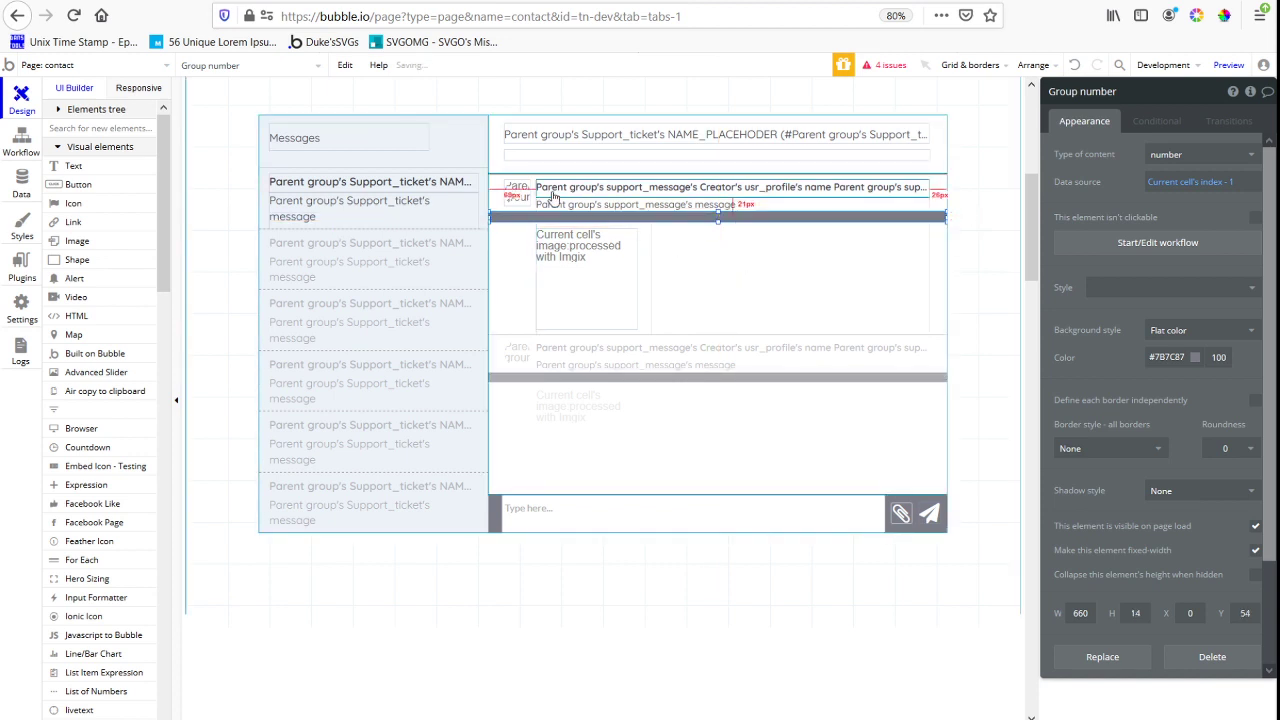
pyautogui.click(721, 211)
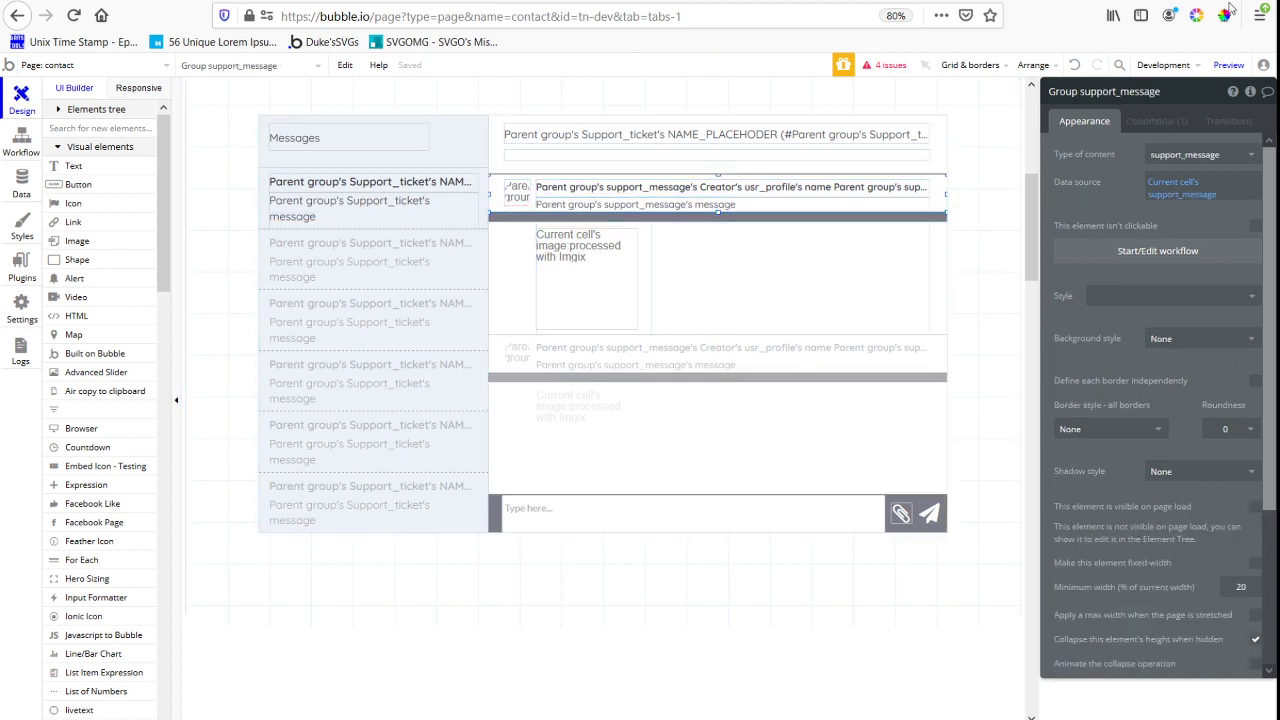
pyautogui.click(1157, 121)
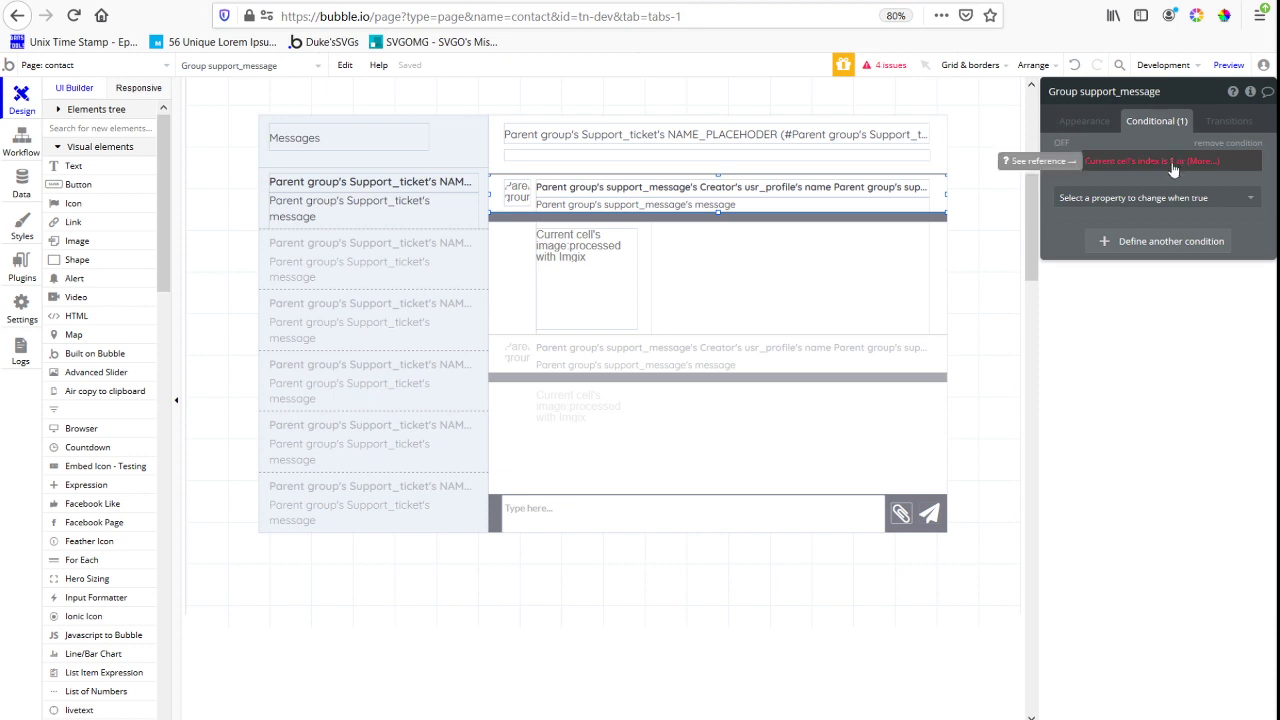
pyautogui.click(1175, 164)
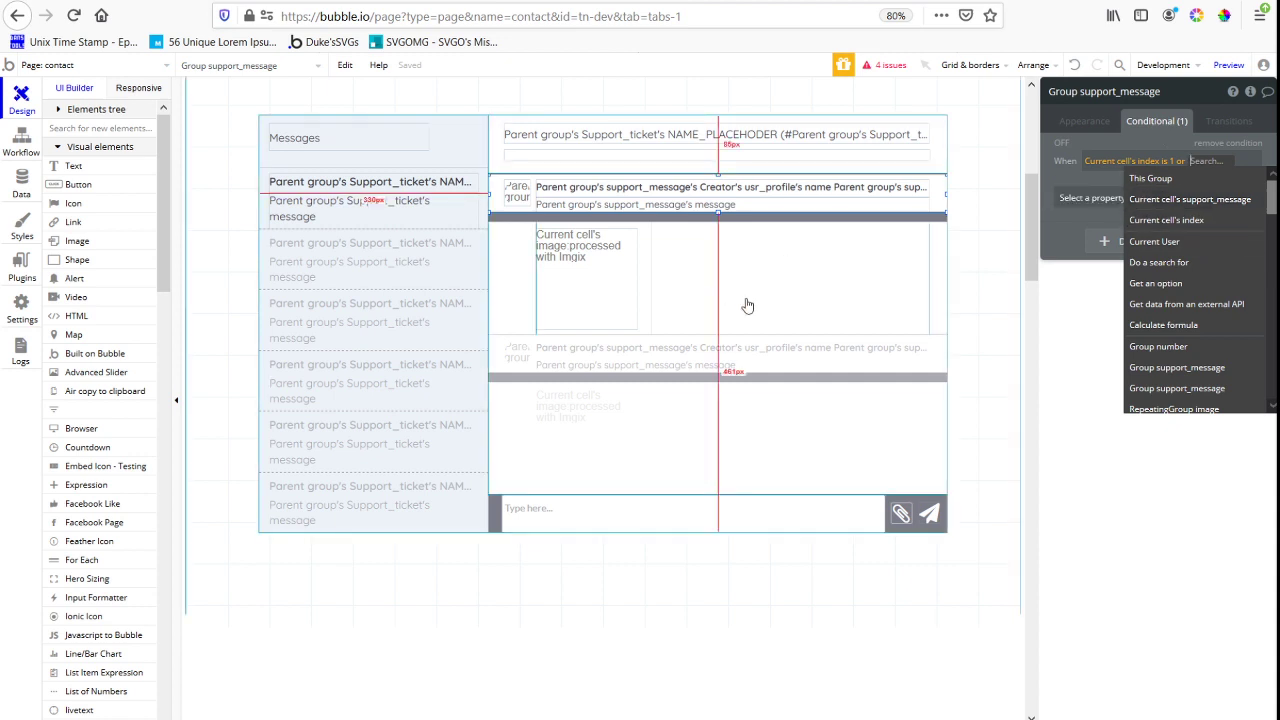
# Rename the outer support message repeating group as rg_all_message
pyautogui.click(506, 300)
pyautogui.click(1178, 92)
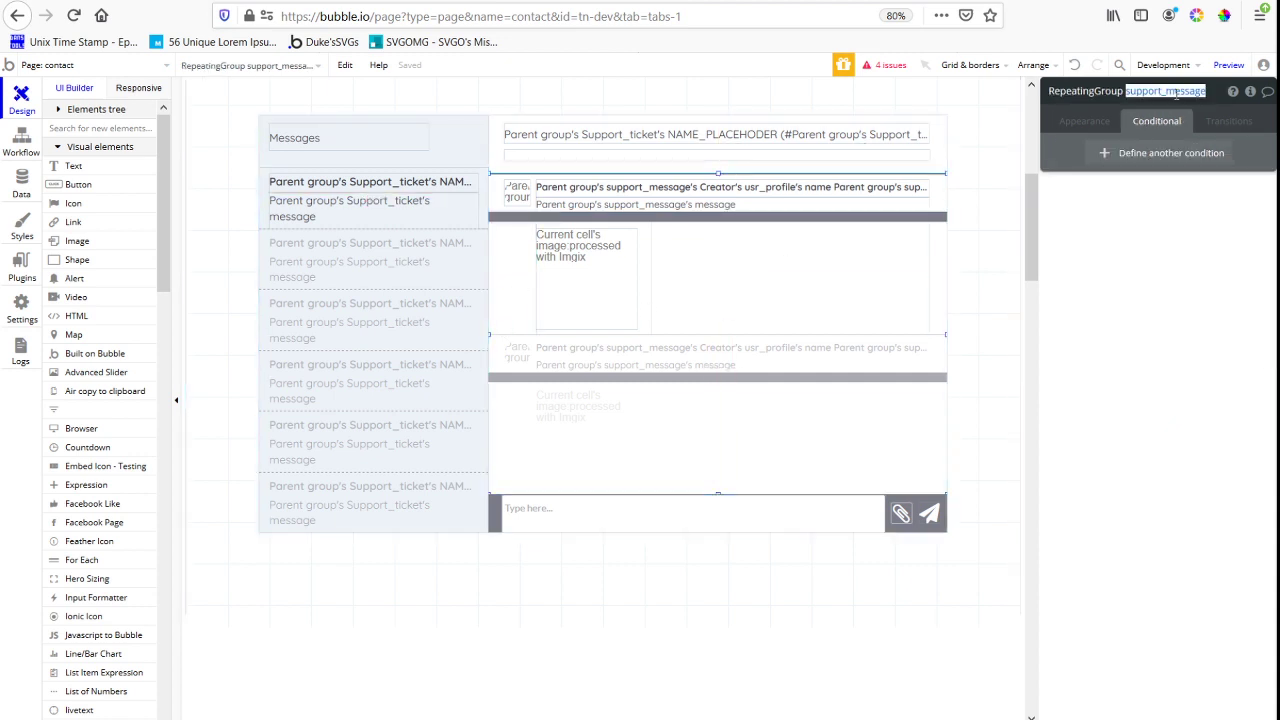
pyautogui.write('rg_all')
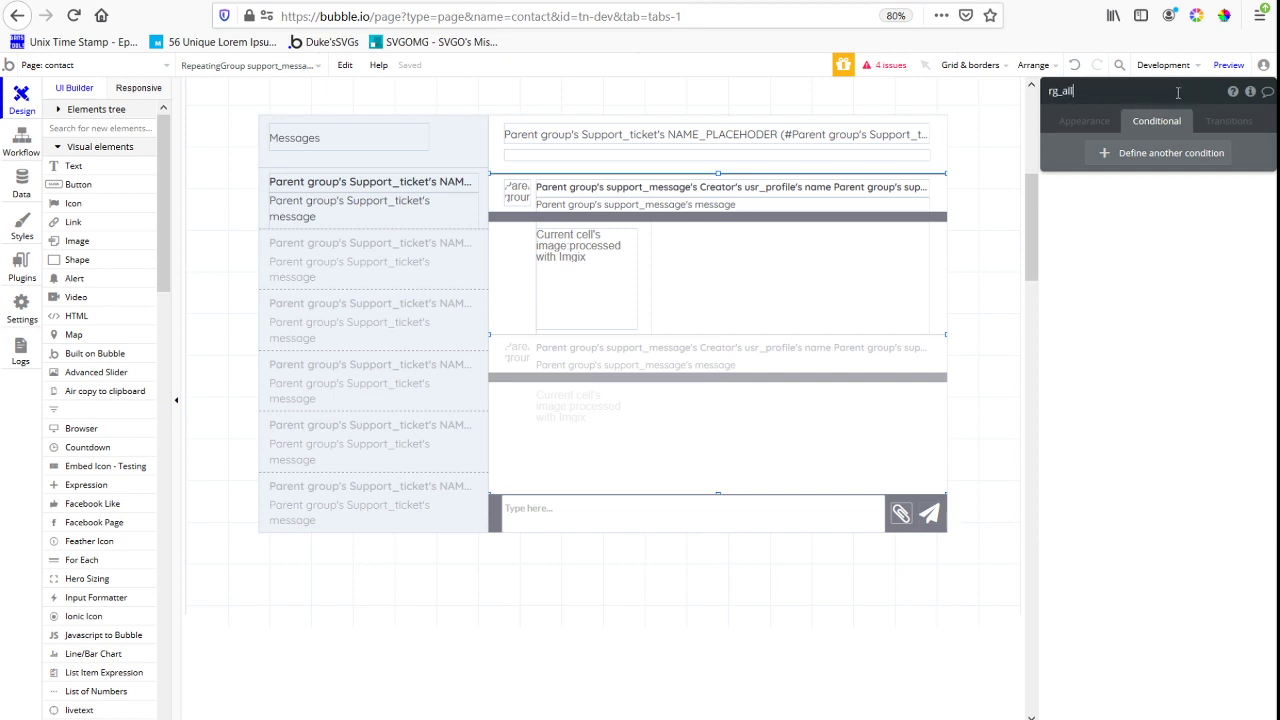
pyautogui.write('_message')
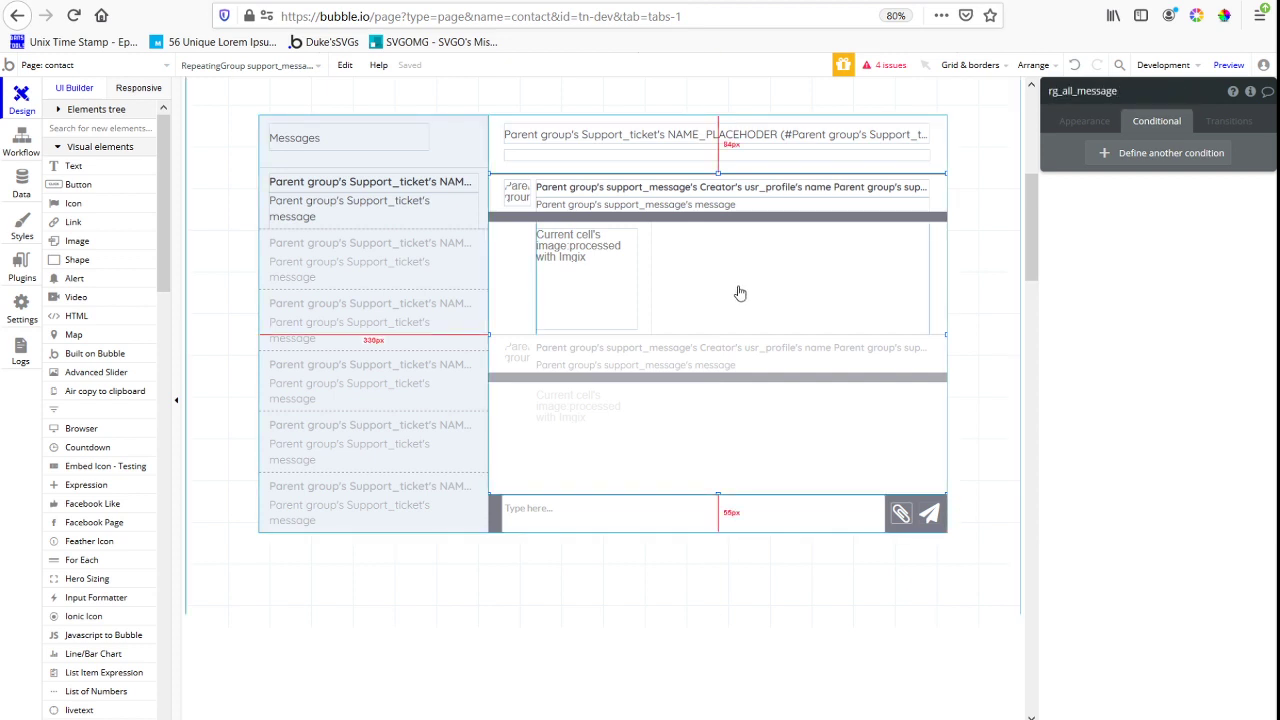
pyautogui.click(513, 290)
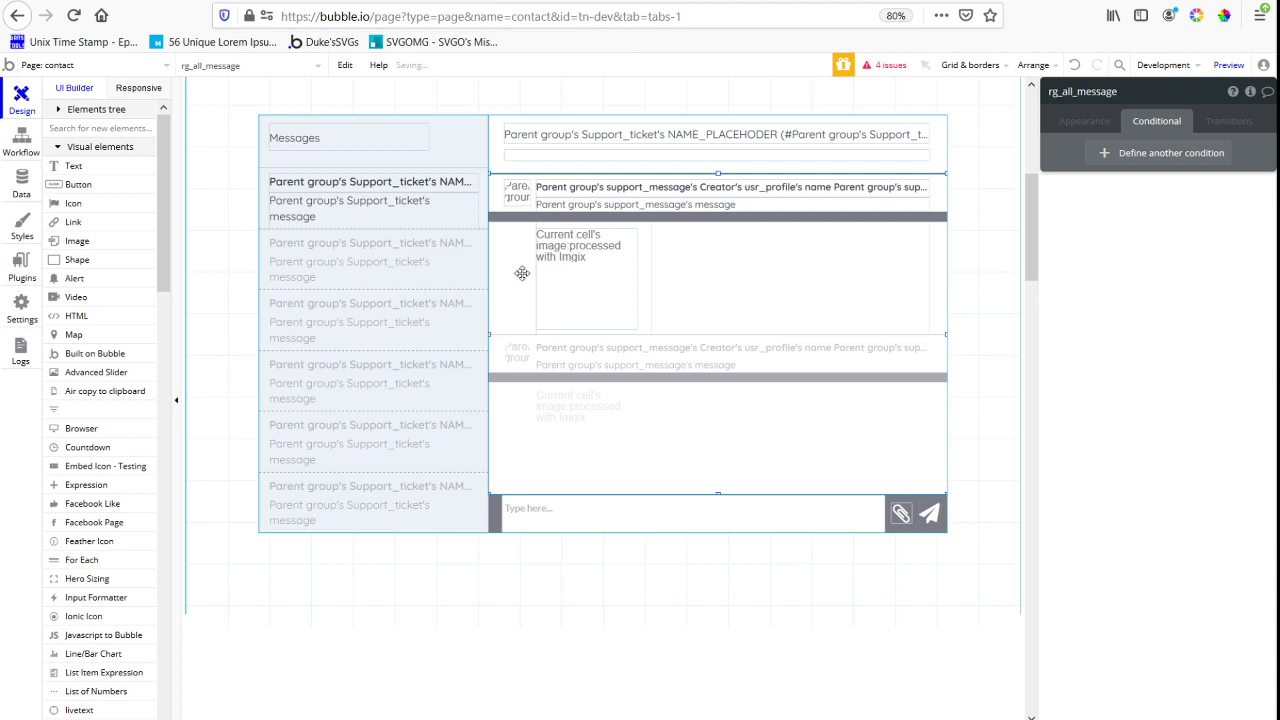
# Extend the avatar and message text group's condition after "or" with rg_all_message's List of support_messages:item #
pyautogui.click(845, 213)
pyautogui.click(940, 199)
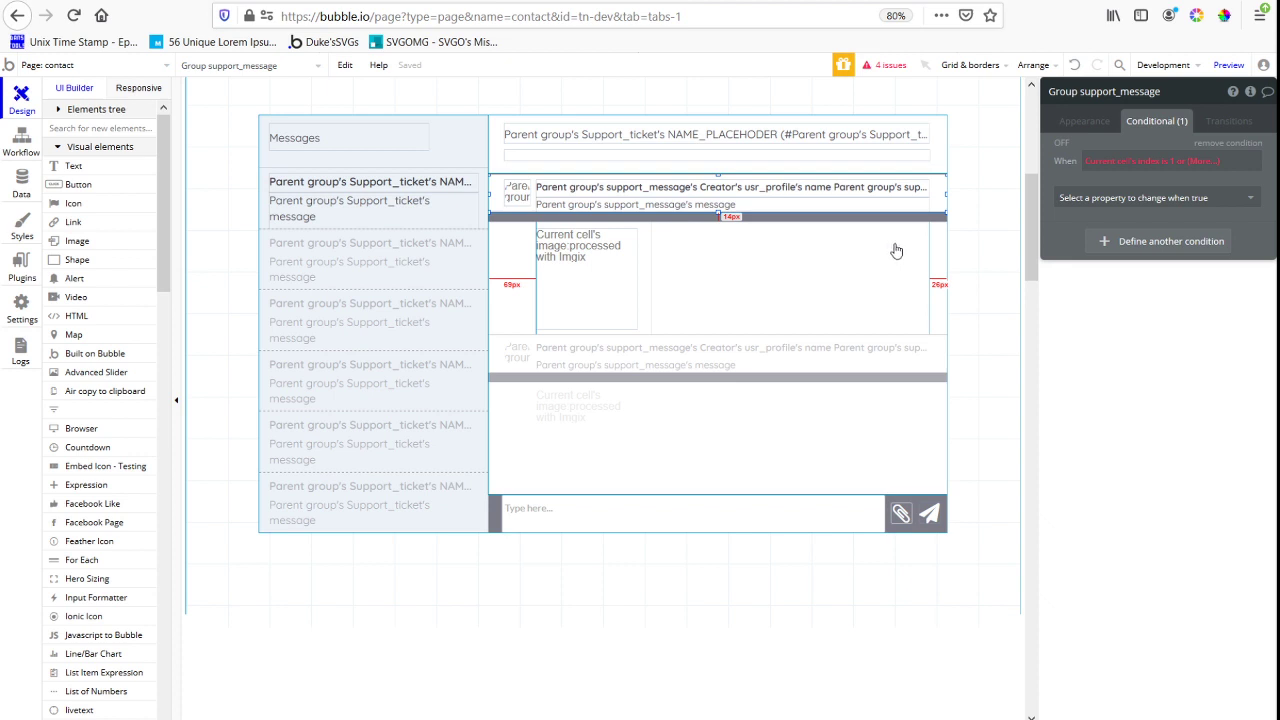
pyautogui.click(1205, 161)
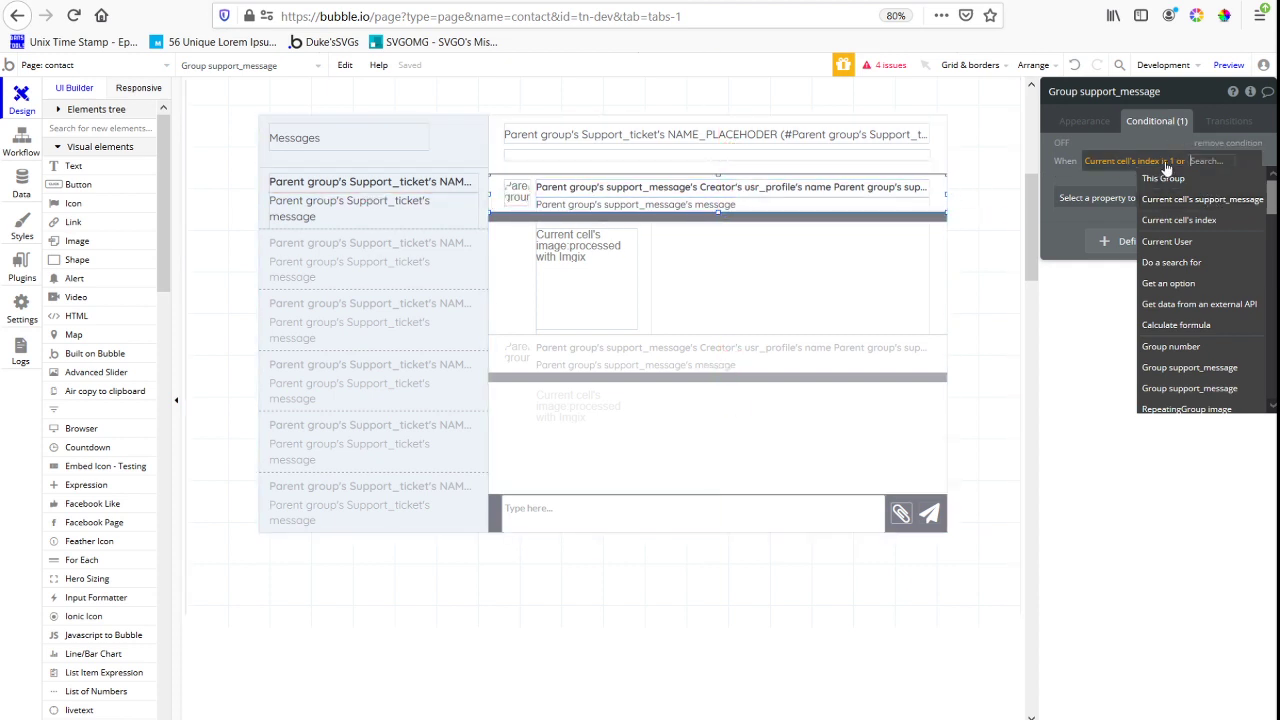
pyautogui.write('re')
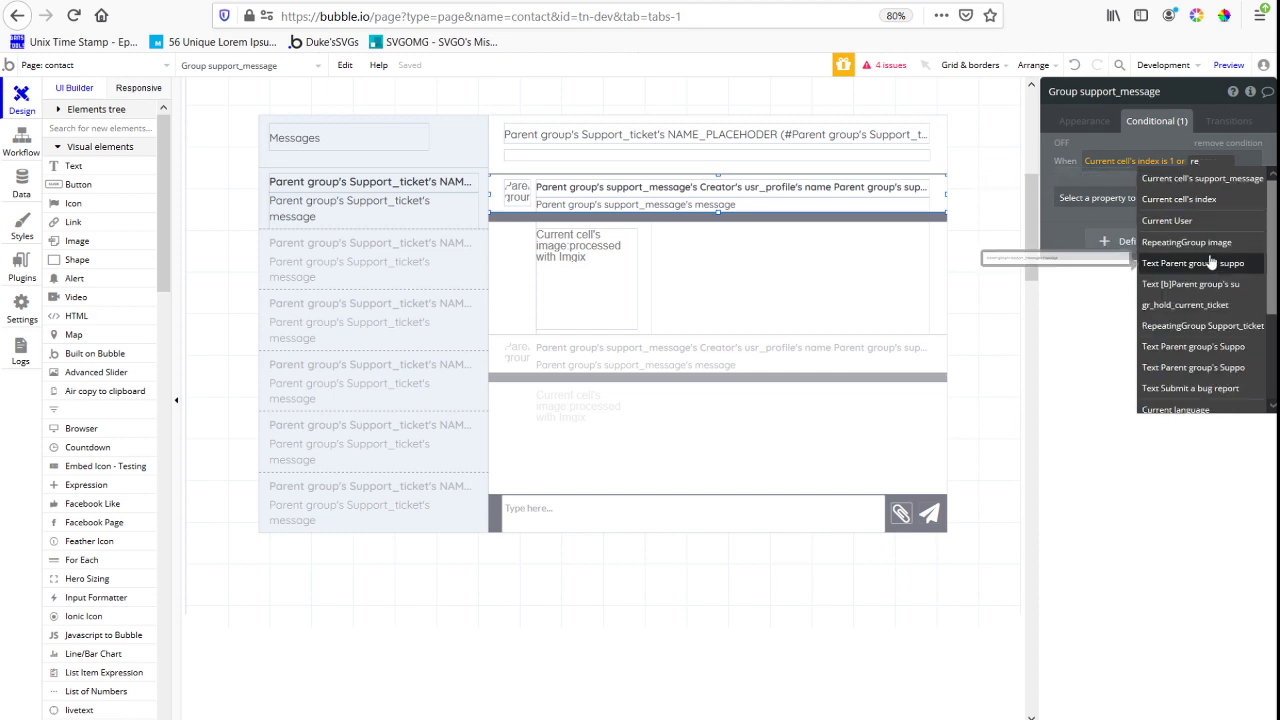
pyautogui.click(1211, 258)
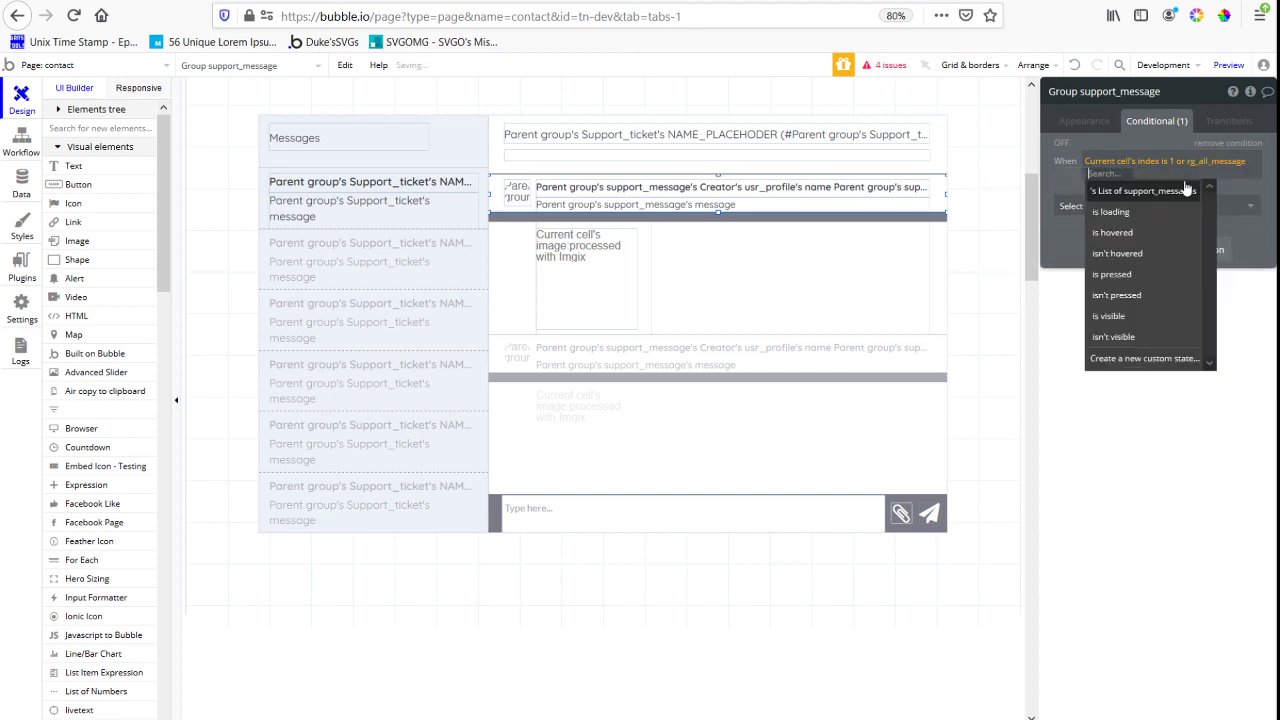
pyautogui.click(1186, 190)
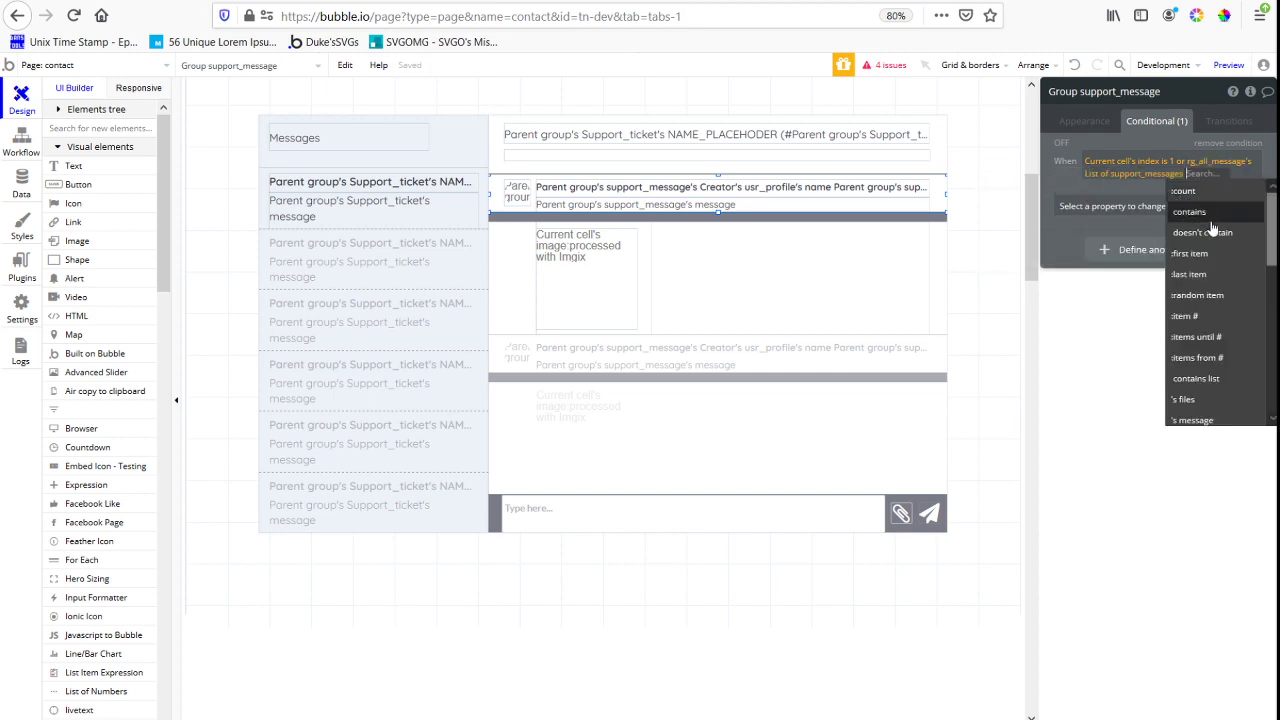
pyautogui.click(1208, 316)
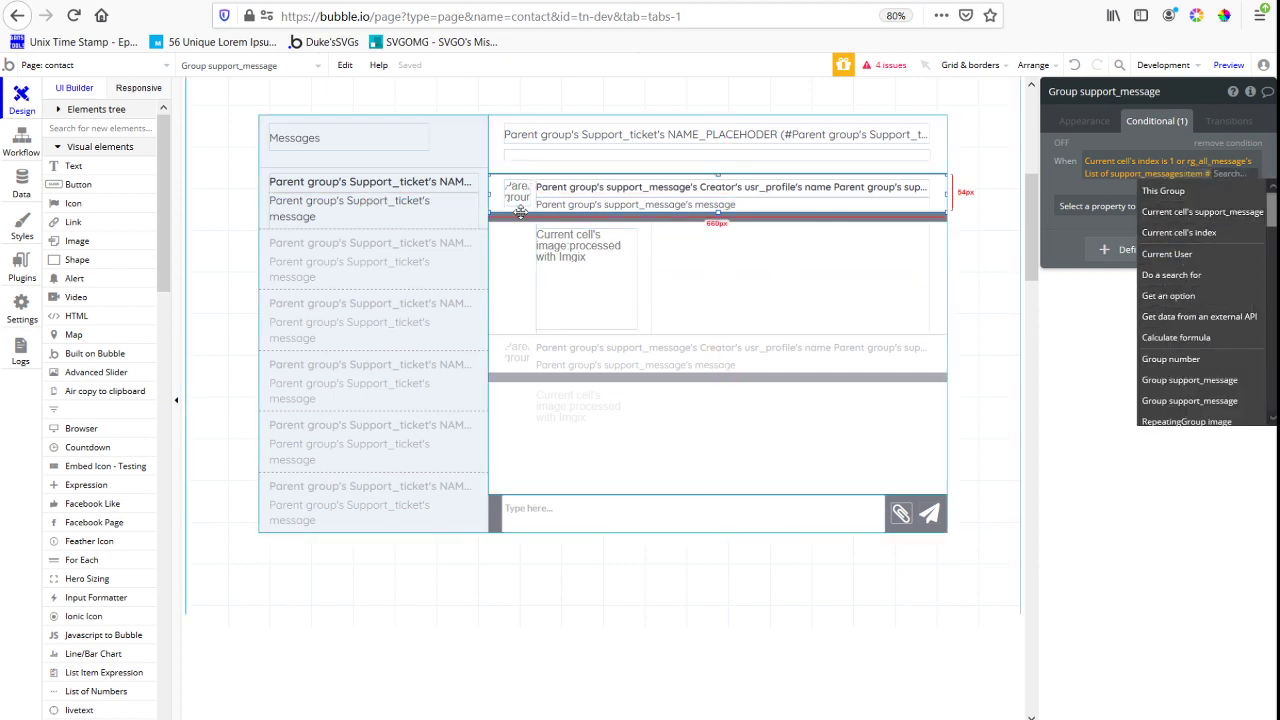
# Complete the condition's item # index with Group number's number and reference that message's Creator
pyautogui.click(1171, 358)
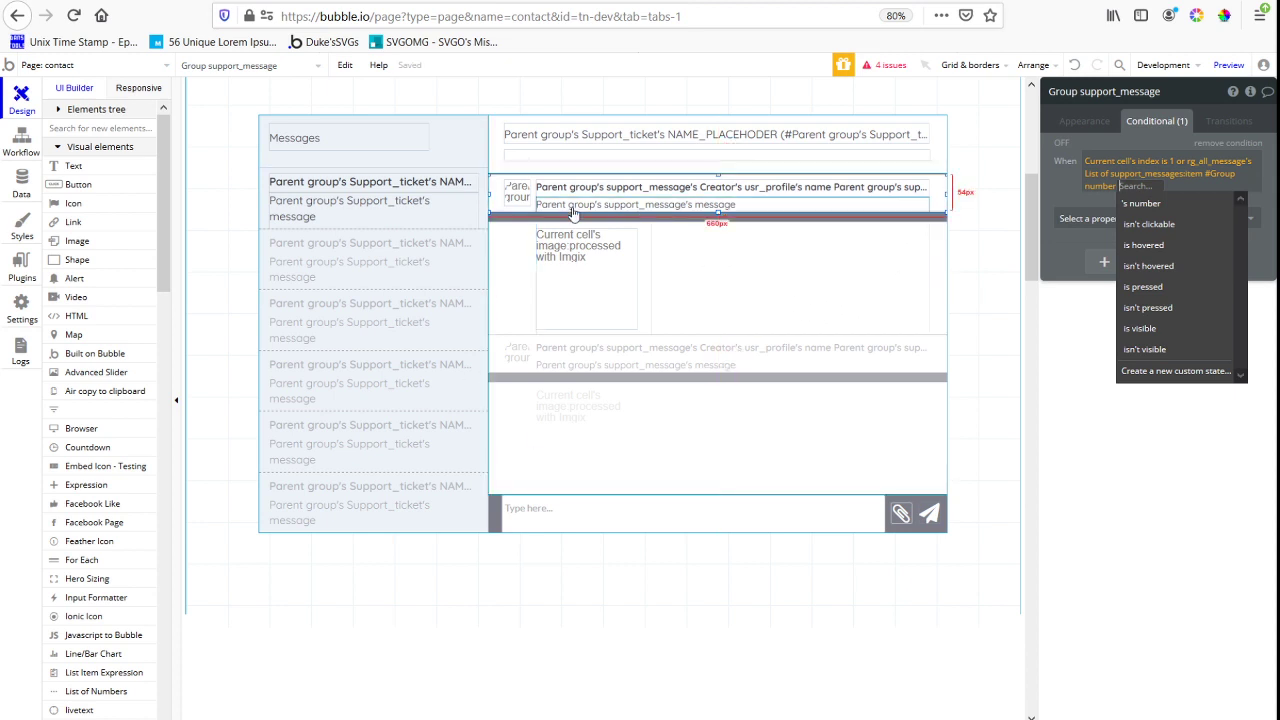
pyautogui.click(1094, 204)
pyautogui.click(1126, 191)
pyautogui.click(1172, 206)
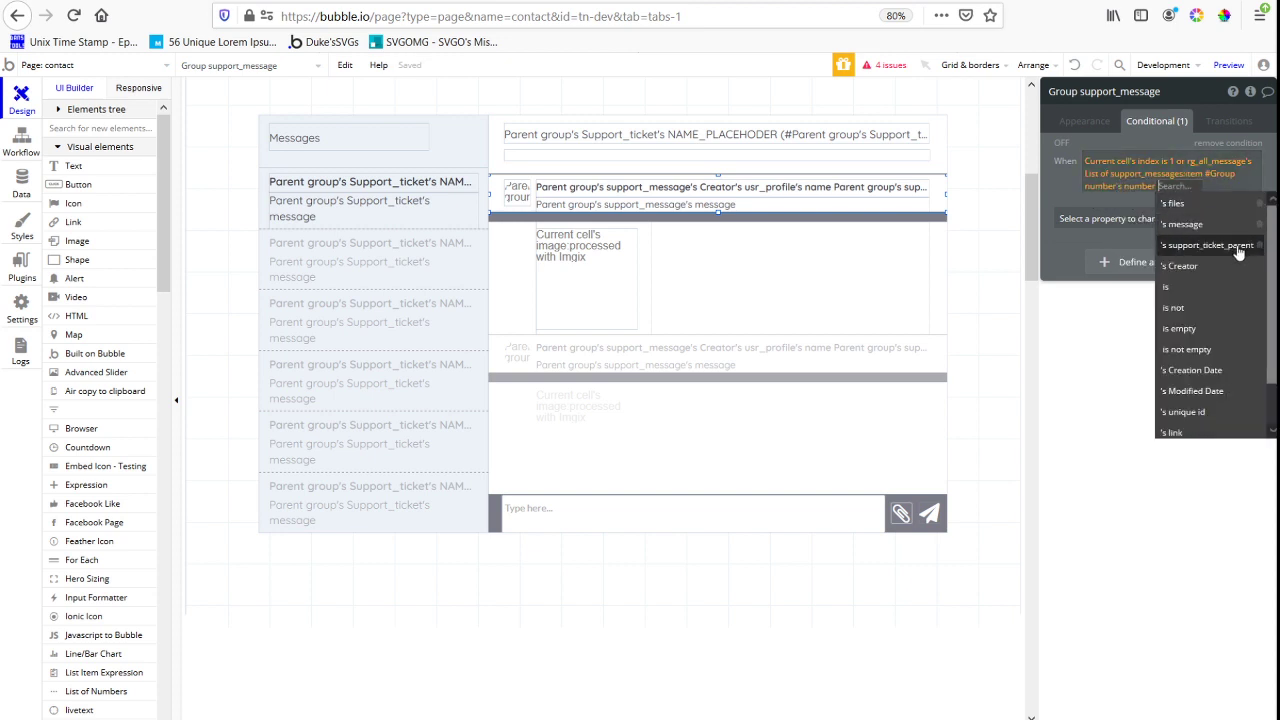
pyautogui.click(1183, 224)
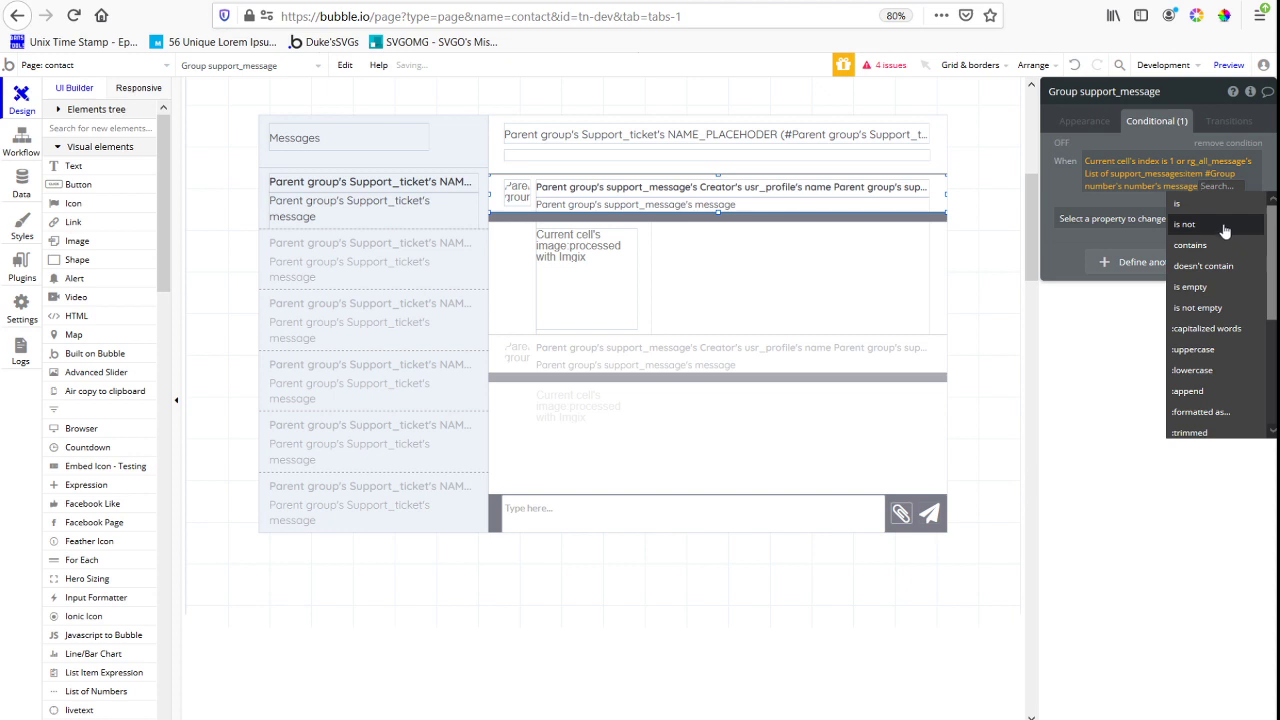
pyautogui.click(1190, 190)
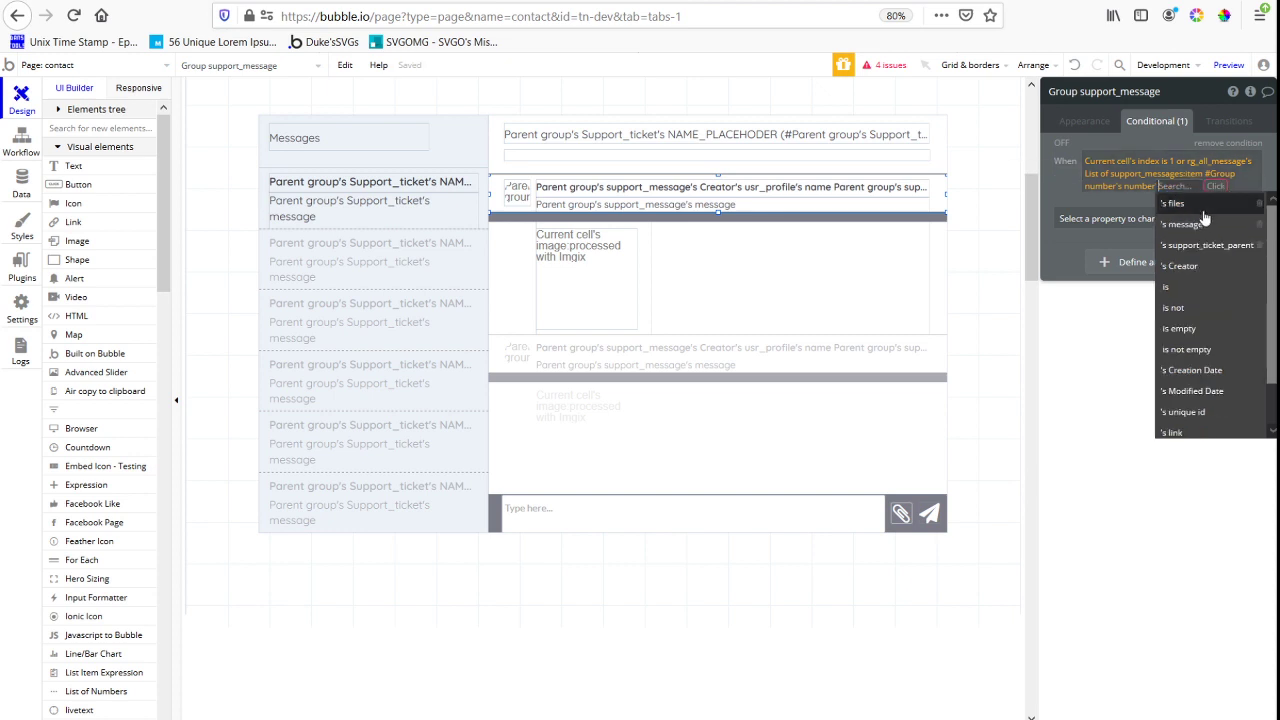
pyautogui.click(1221, 265)
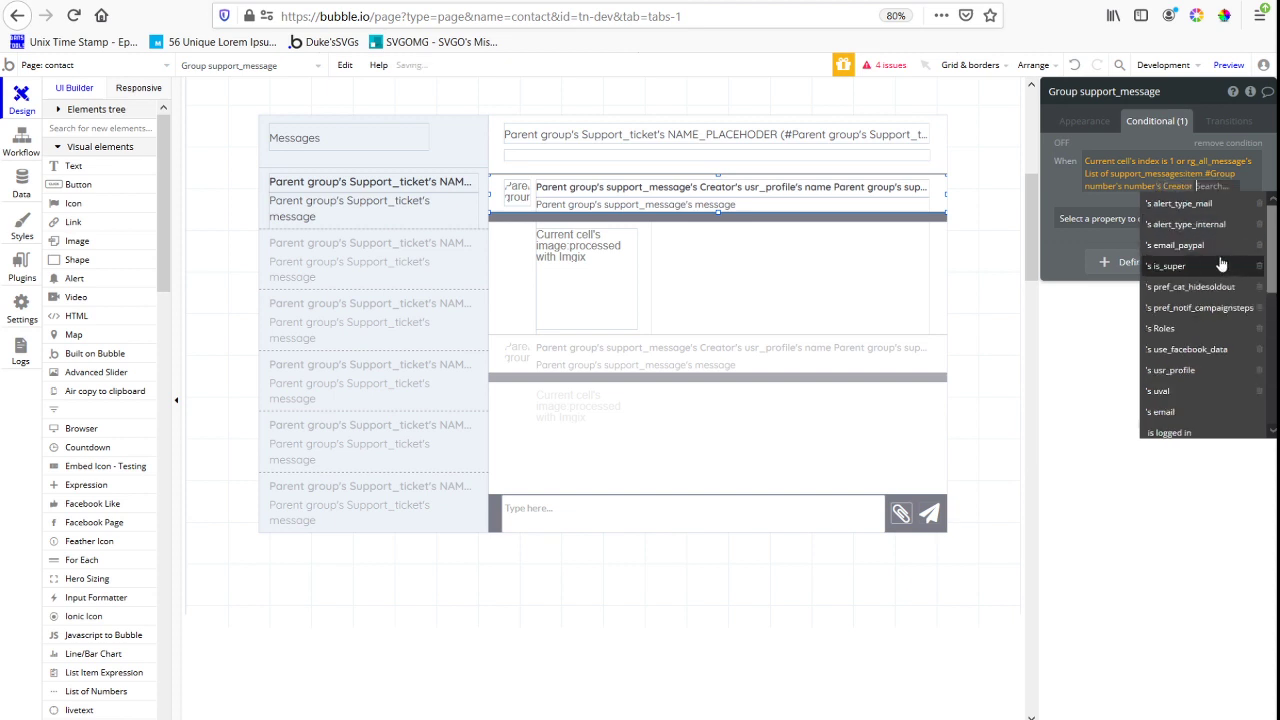
# Finish the condition with "is not Current cell's support_message's Creator" and make the group visible when it is true
pyautogui.scroll(-5, 1221, 265)
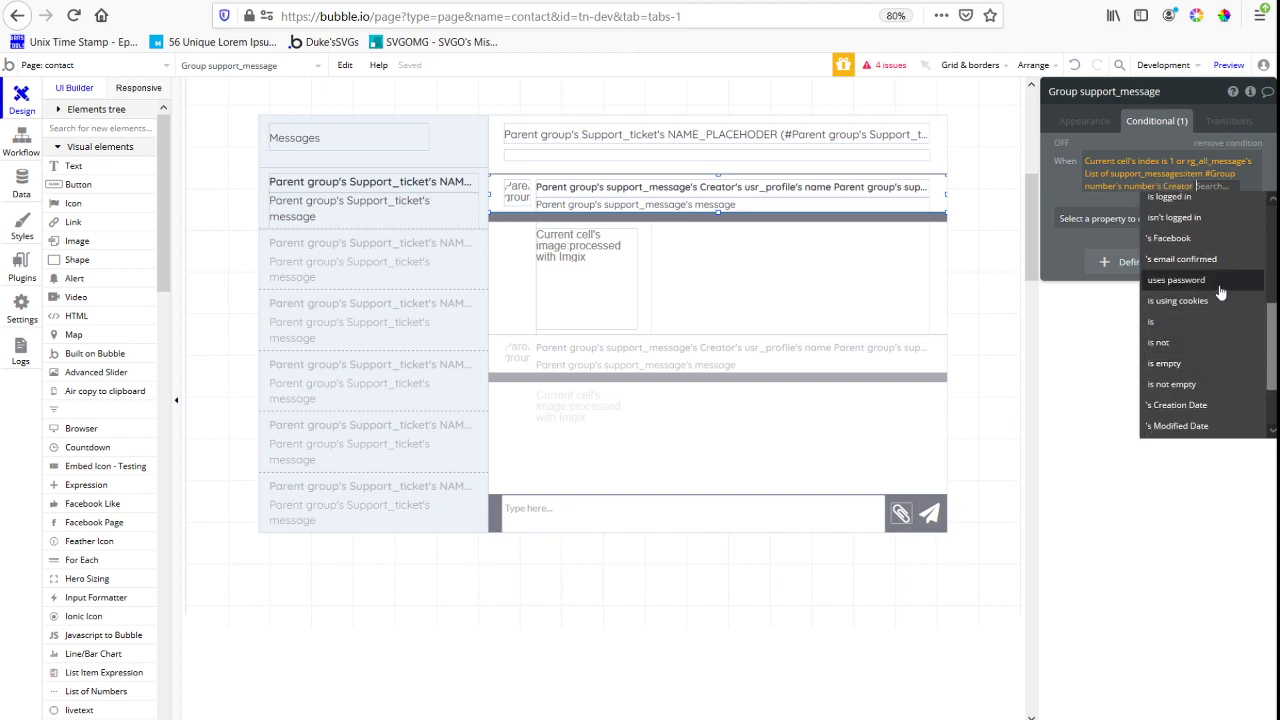
pyautogui.click(1200, 344)
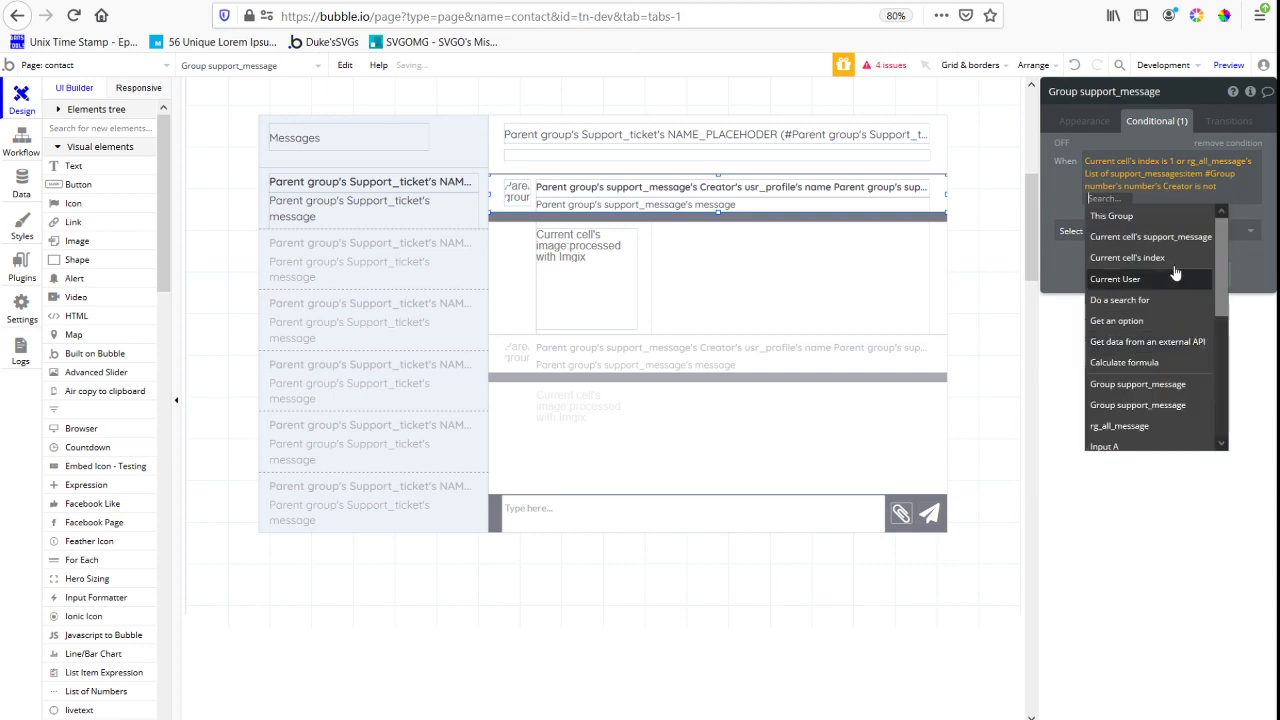
pyautogui.click(1175, 238)
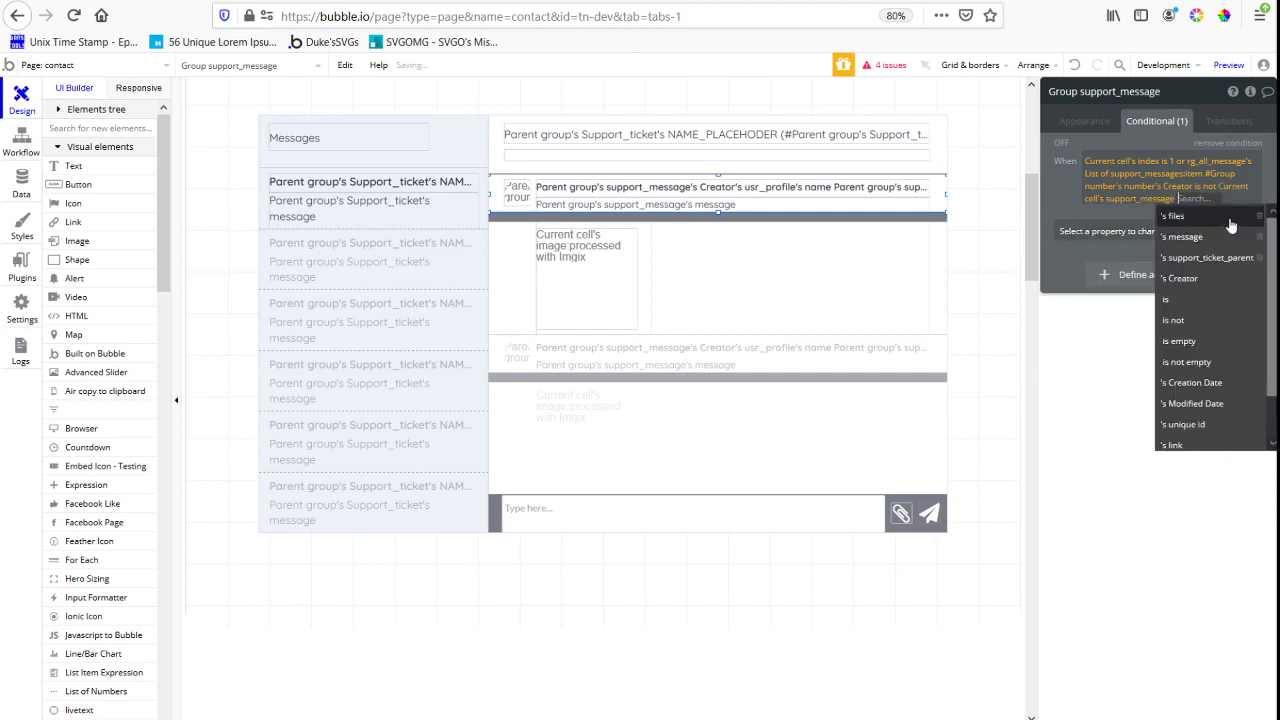
pyautogui.click(1185, 278)
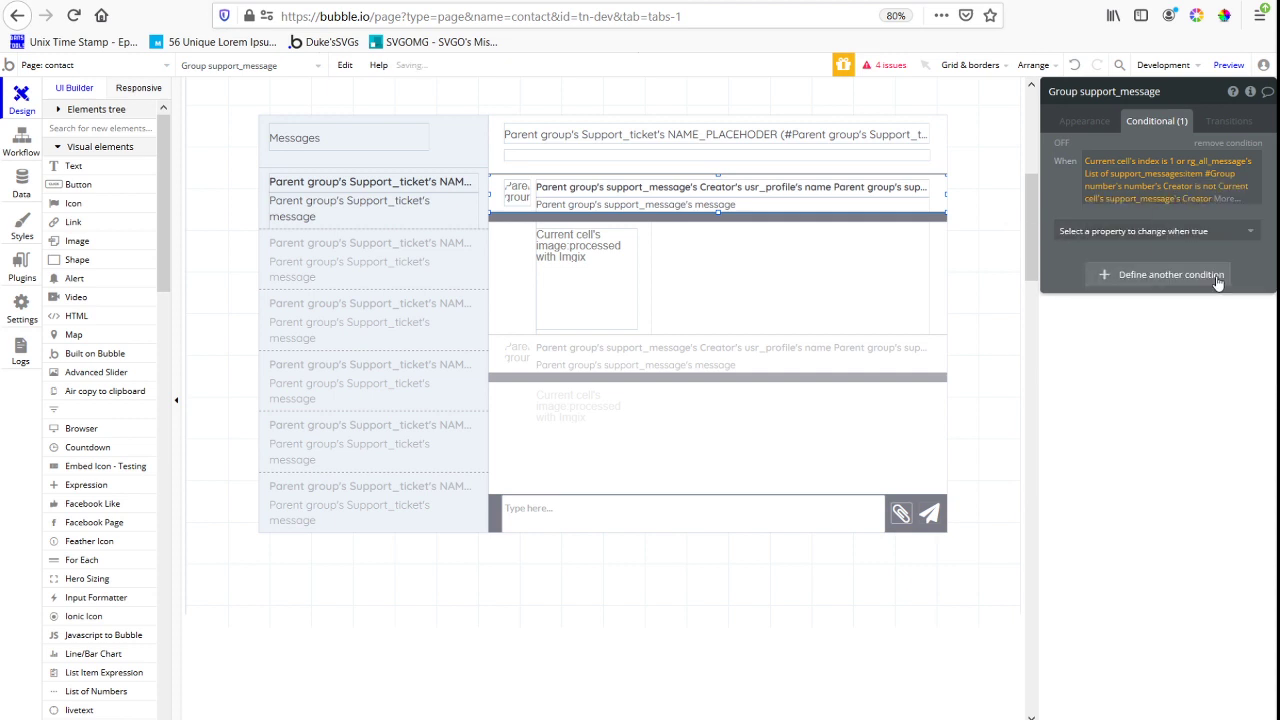
pyautogui.click(1195, 232)
pyautogui.click(1112, 282)
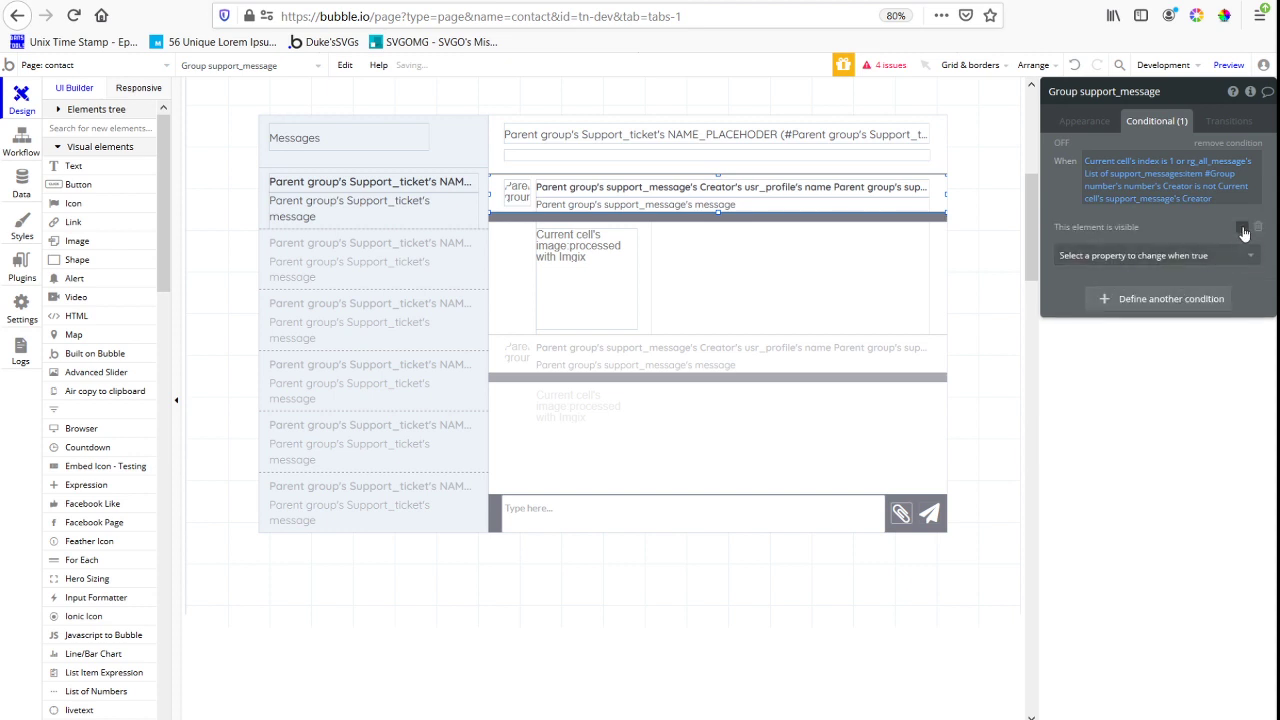
# Examine how the support messages are listed in the contact page preview, then return to the Bubble editor
pyautogui.click(430, 2)
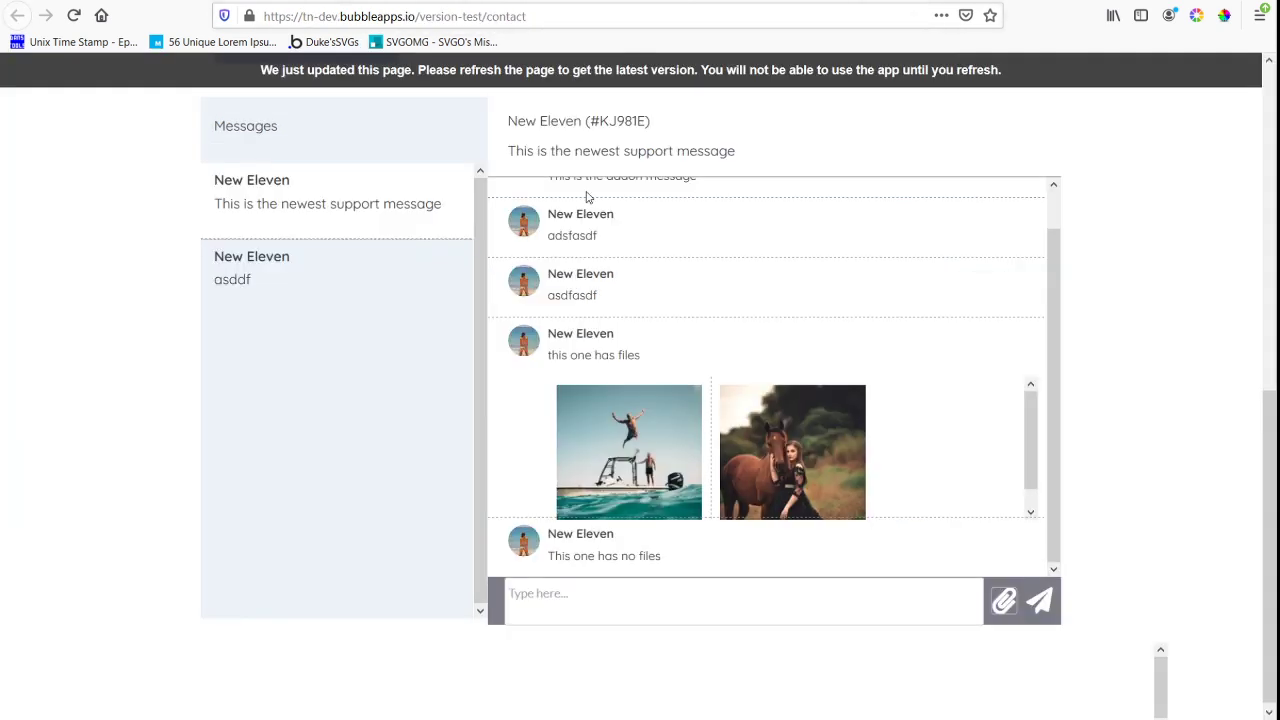
pyautogui.scroll(1, 613, 355)
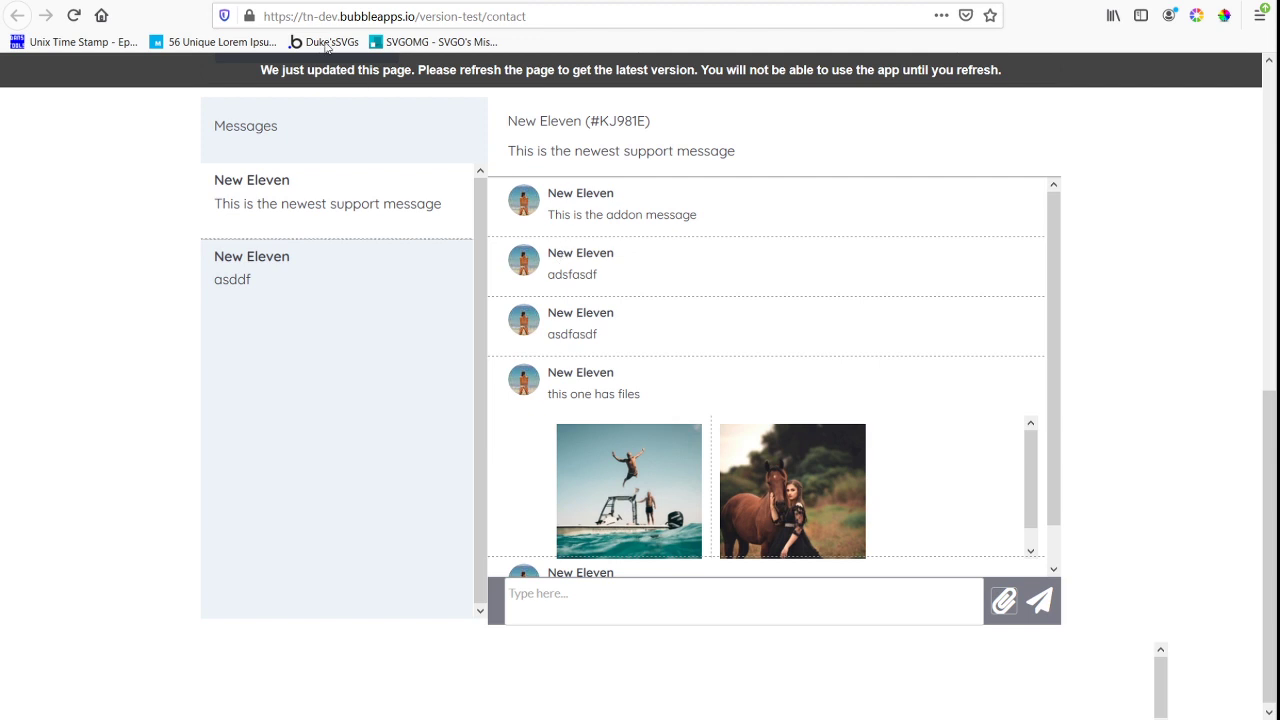
pyautogui.click(325, 2)
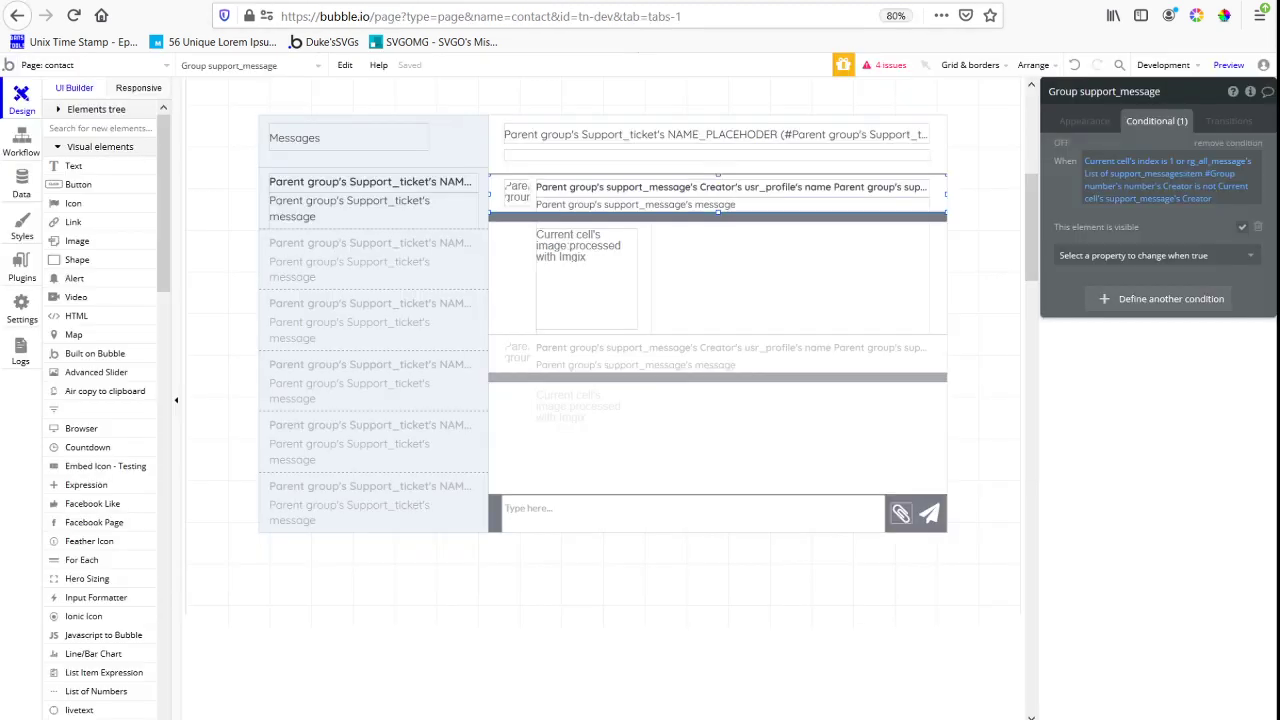
# Enlarge the grey strip group to a height of 26 and move the message text from the avatar group into it
pyautogui.click(538, 208)
pyautogui.click(552, 214)
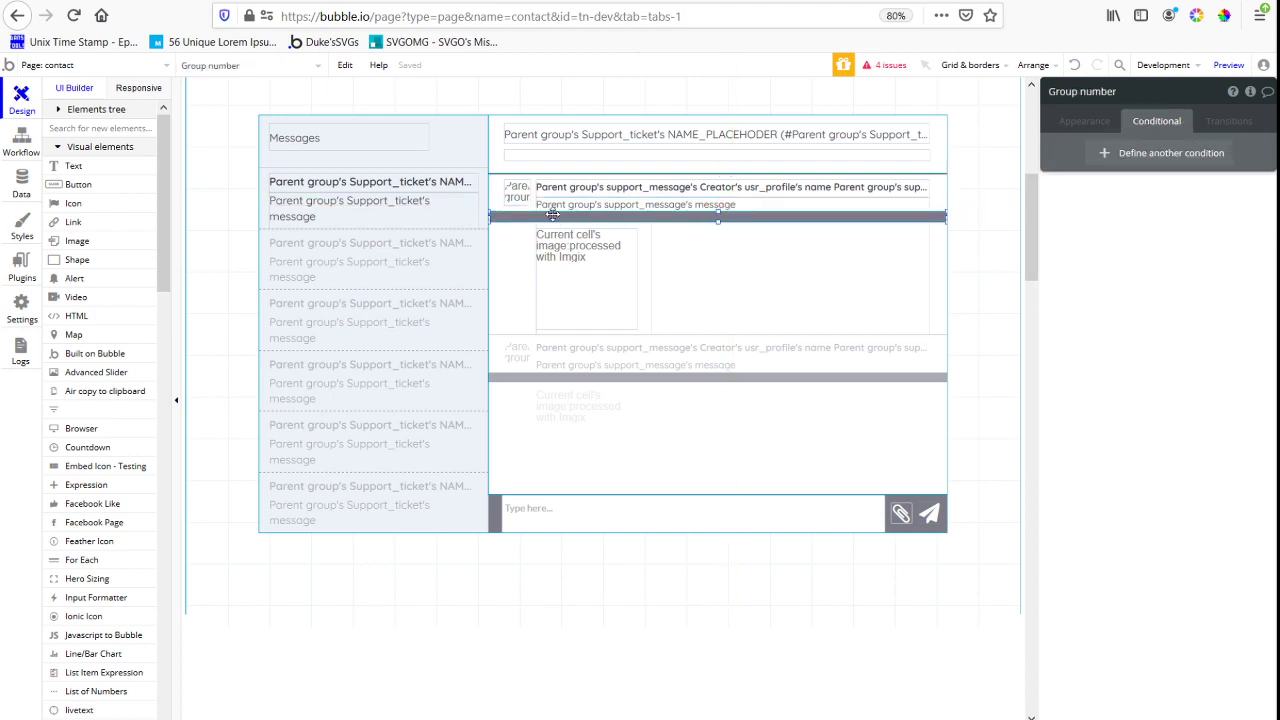
pyautogui.moveTo(717, 221); pyautogui.dragTo(717, 229)
pyautogui.moveTo(703, 207); pyautogui.dragTo(703, 228)
pyautogui.rightClick(703, 226)
pyautogui.click(790, 609)
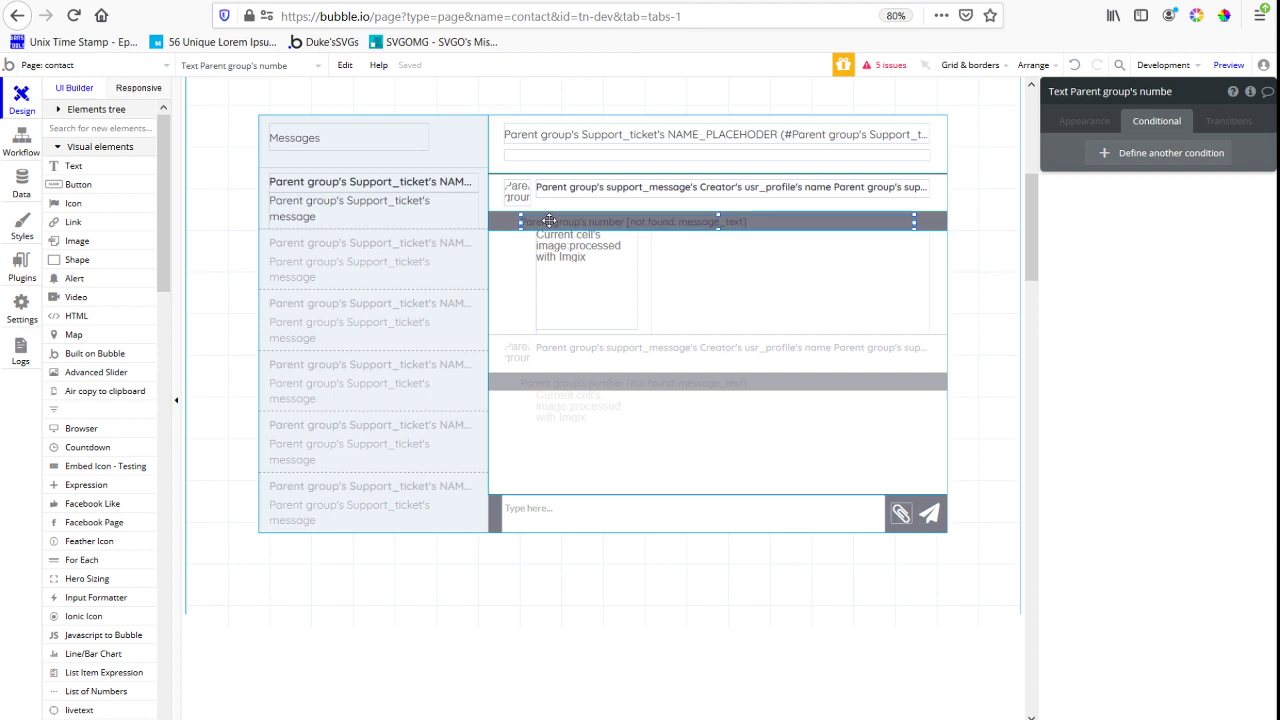
pyautogui.press('Up')
pyautogui.press('Up')
pyautogui.press('Up')
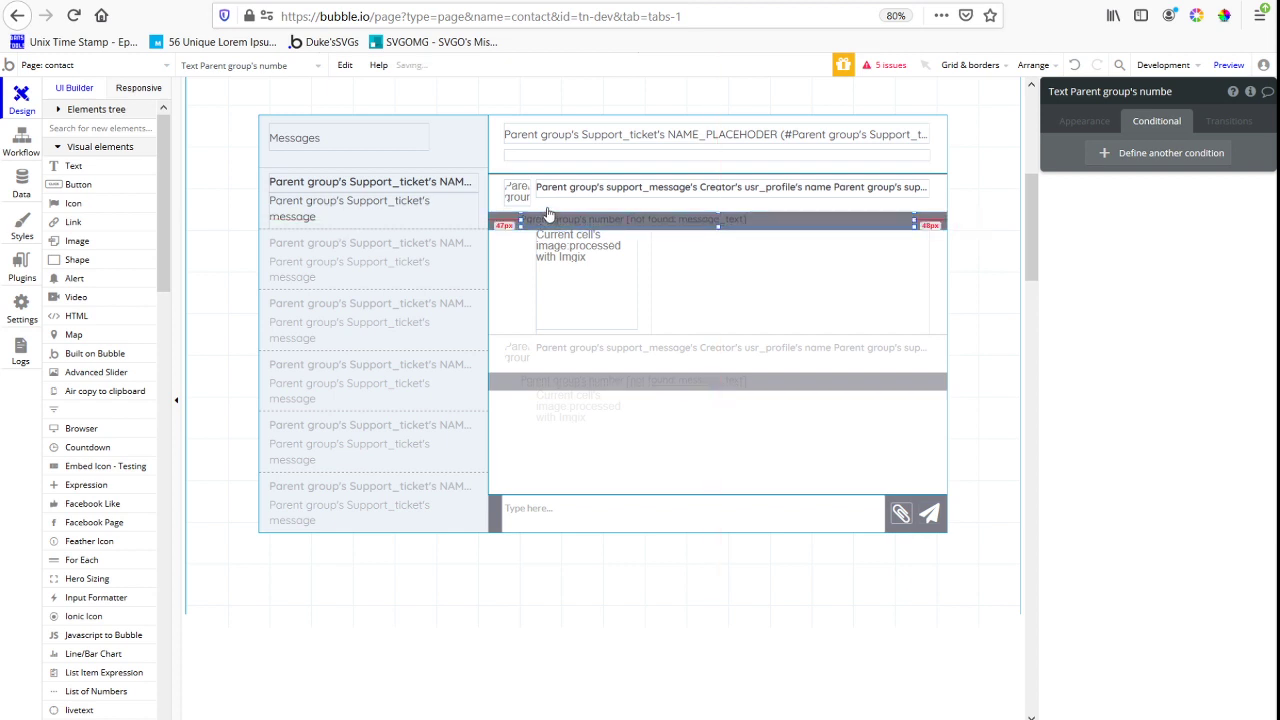
# Rename the avatar group as Group support_message_target and shift the strip's message text right to align with the creator name
pyautogui.click(548, 213)
pyautogui.click(1135, 97)
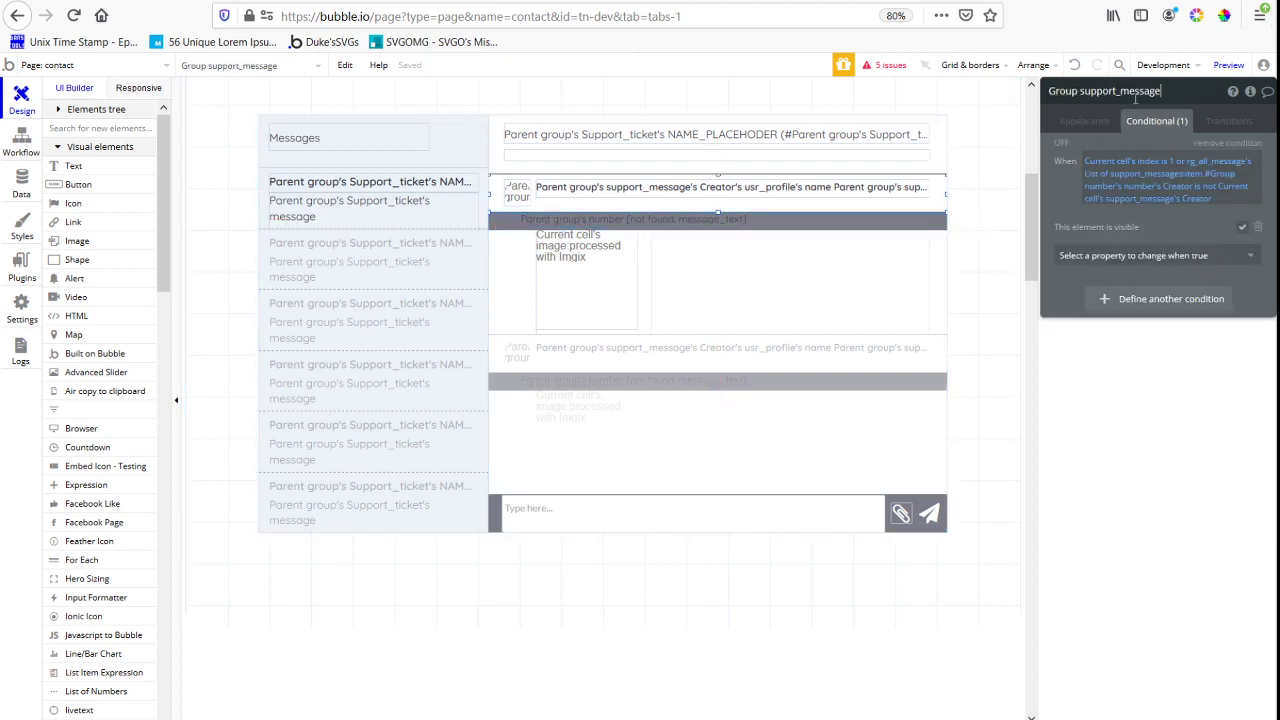
pyautogui.click(731, 218)
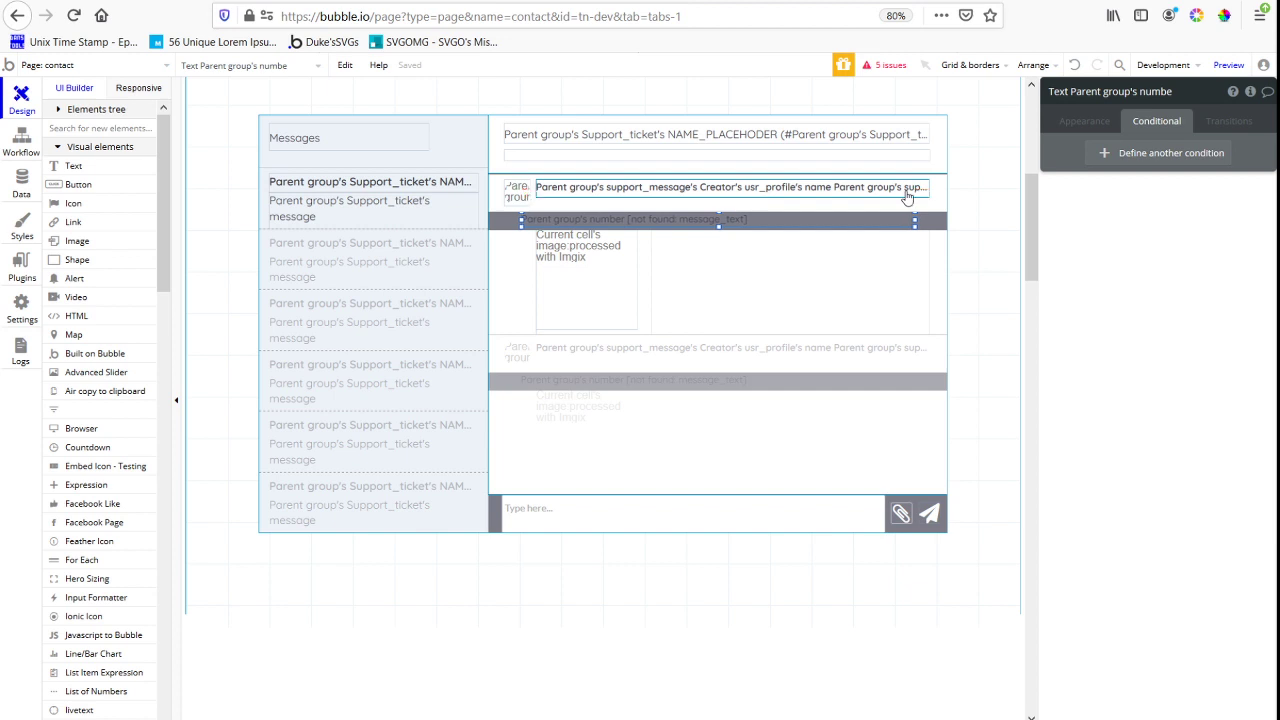
pyautogui.press('Right')
pyautogui.press('Right')
pyautogui.press('Right')
pyautogui.press('Right')
pyautogui.press('Right')
pyautogui.press('Right')
pyautogui.press('Right')
pyautogui.press('Right')
pyautogui.press('Right')
pyautogui.press('Right')
pyautogui.press('Right')
pyautogui.press('Right')
pyautogui.press('Right')
pyautogui.press('Right')
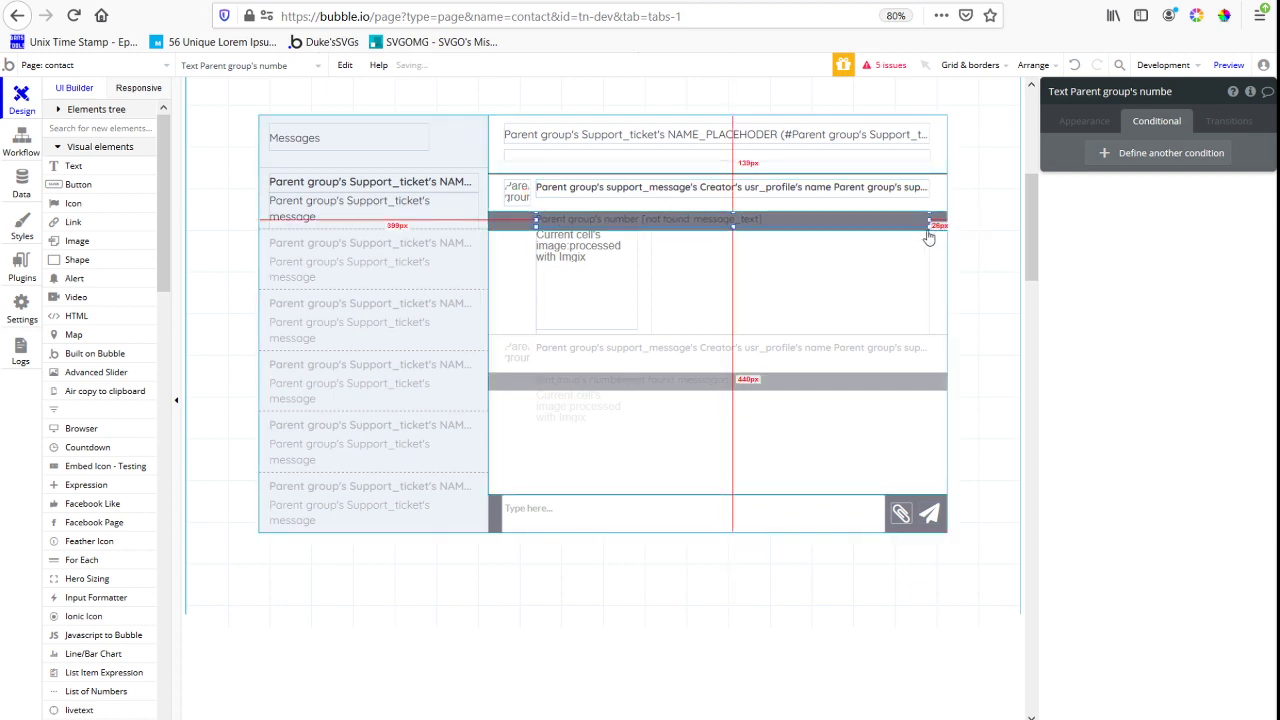
# Set the strip group's background color to #797A87 with 27 opacity
pyautogui.click(517, 236)
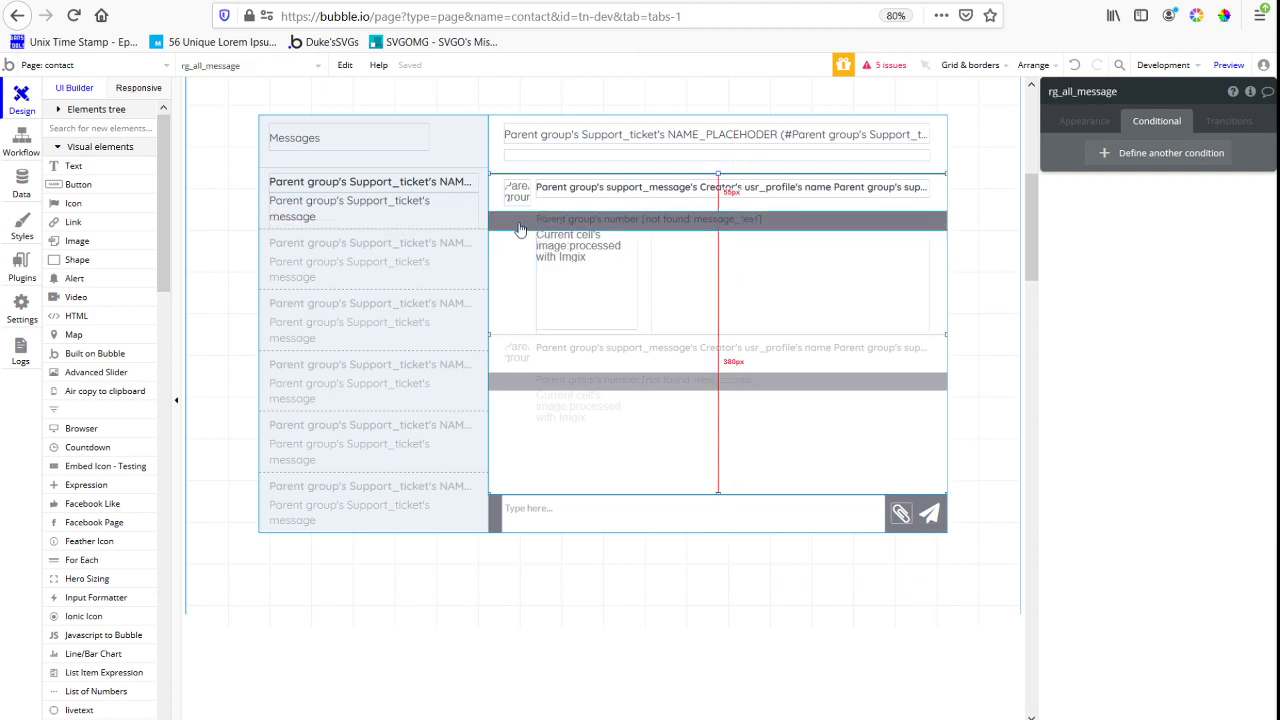
pyautogui.click(522, 223)
pyautogui.click(1086, 121)
pyautogui.click(1172, 356)
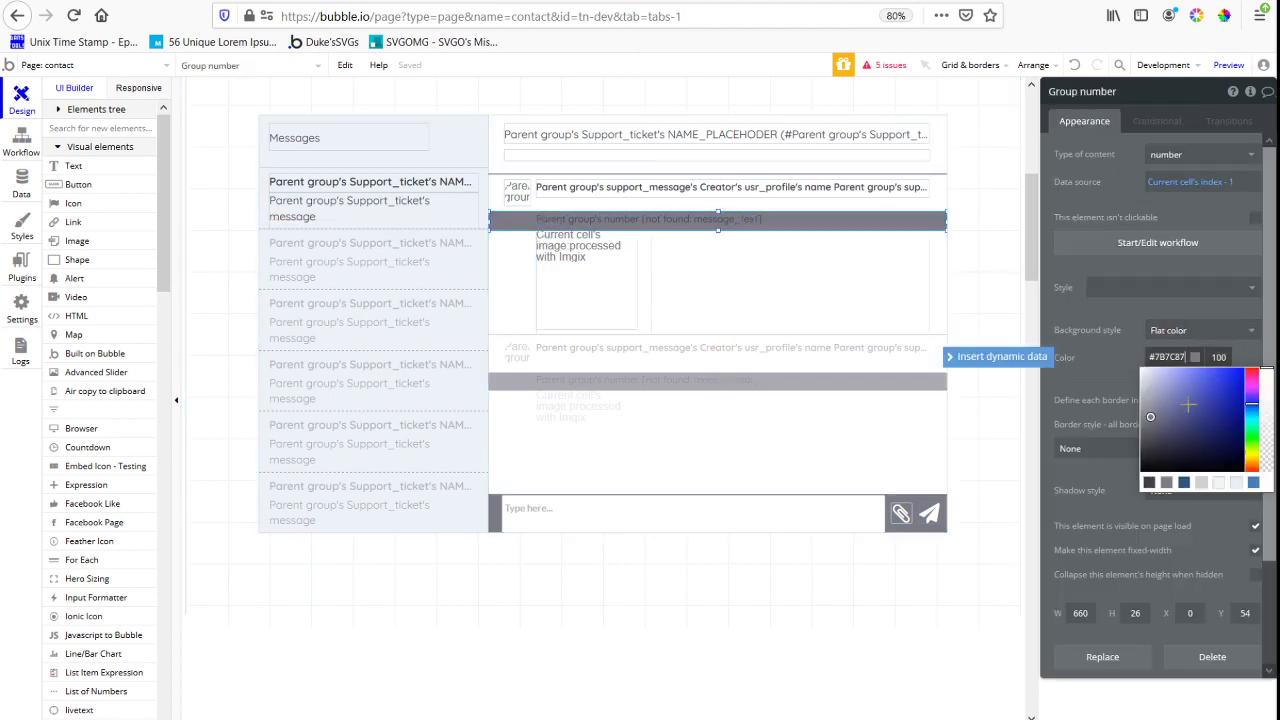
pyautogui.moveTo(1268, 430)
pyautogui.mouseDown()
pyautogui.moveTo(1266, 468)
pyautogui.moveTo(1262, 443)
pyautogui.mouseUp()
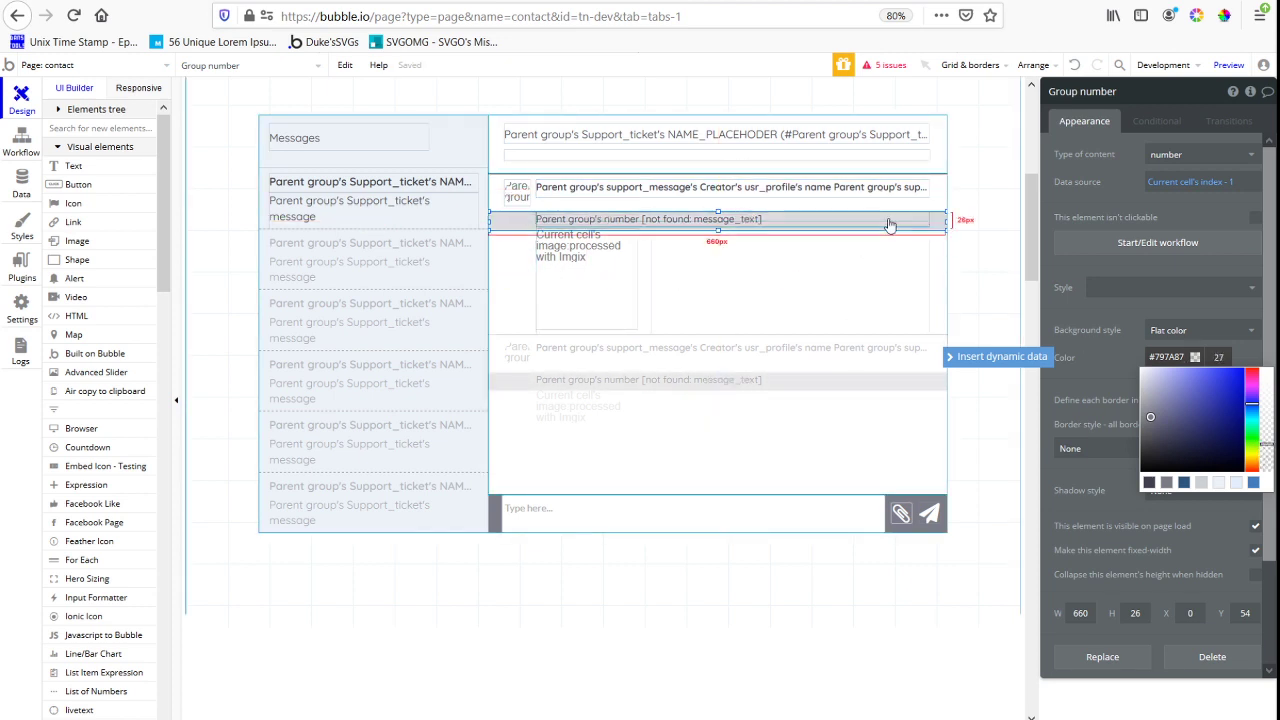
# Move the strip group up to Y position 39 inside the message cell
pyautogui.click(516, 219)
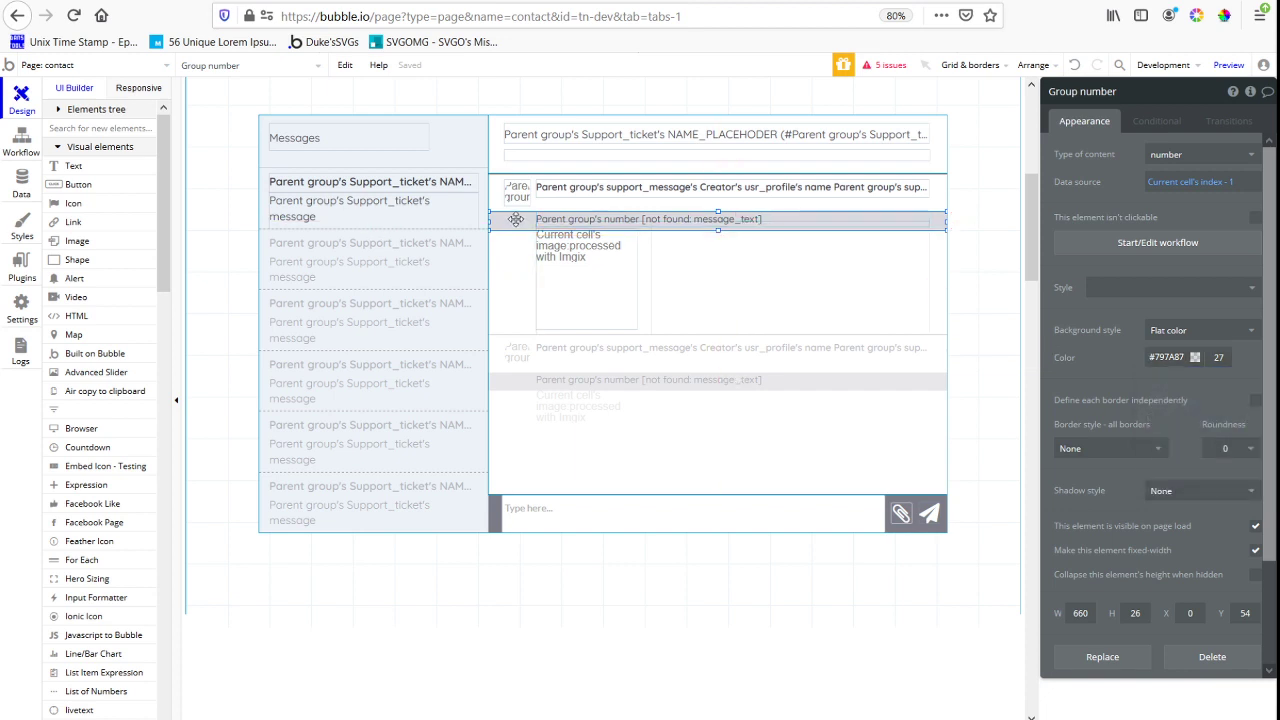
pyautogui.press('Up')
pyautogui.press('Up')
pyautogui.press('Up')
pyautogui.press('Up')
pyautogui.press('Up')
pyautogui.press('Up')
pyautogui.press('Up')
pyautogui.press('Up')
pyautogui.press('Up')
pyautogui.press('Up')
pyautogui.press('Up')
pyautogui.press('Up')
pyautogui.press('Up')
pyautogui.press('Up')
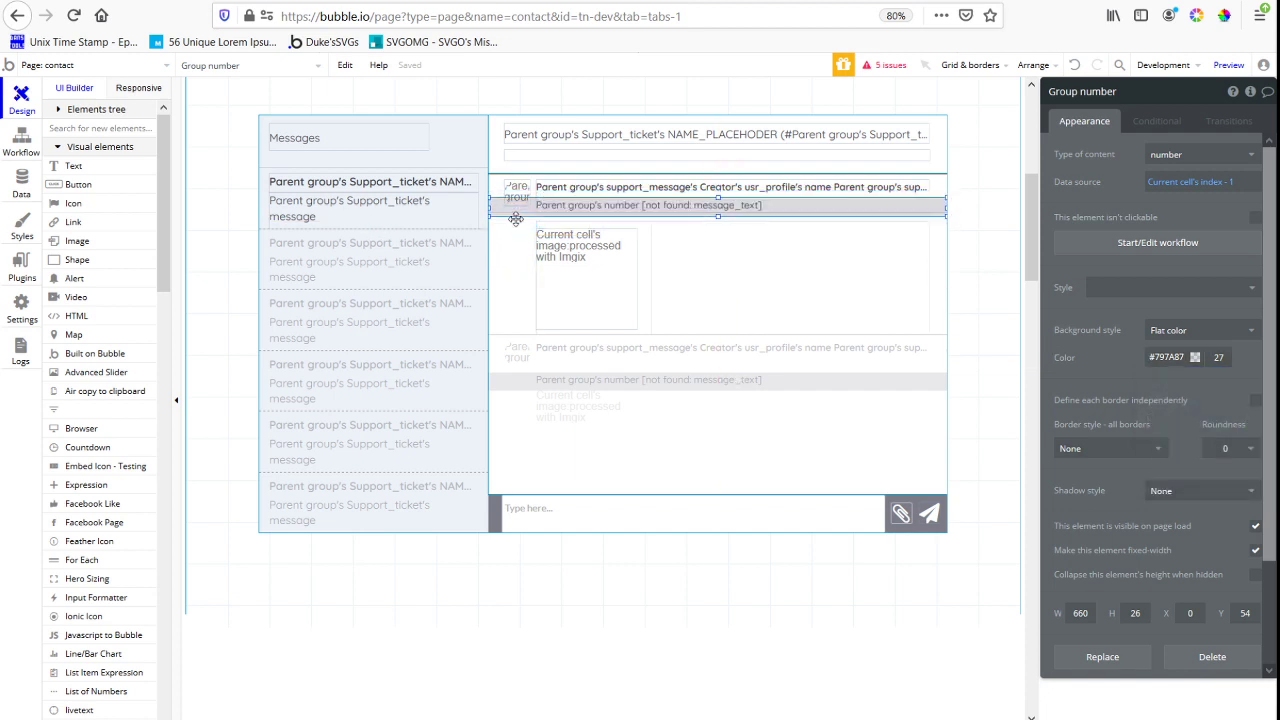
pyautogui.press('Up')
pyautogui.press('Up')
pyautogui.press('Up')
pyautogui.press('Up')
pyautogui.press('Up')
pyautogui.press('Up')
pyautogui.press('Up')
pyautogui.press('Up')
pyautogui.press('Up')
pyautogui.press('Up')
pyautogui.press('Up')
pyautogui.press('Up')
pyautogui.press('Up')
pyautogui.press('Up')
pyautogui.press('Up')
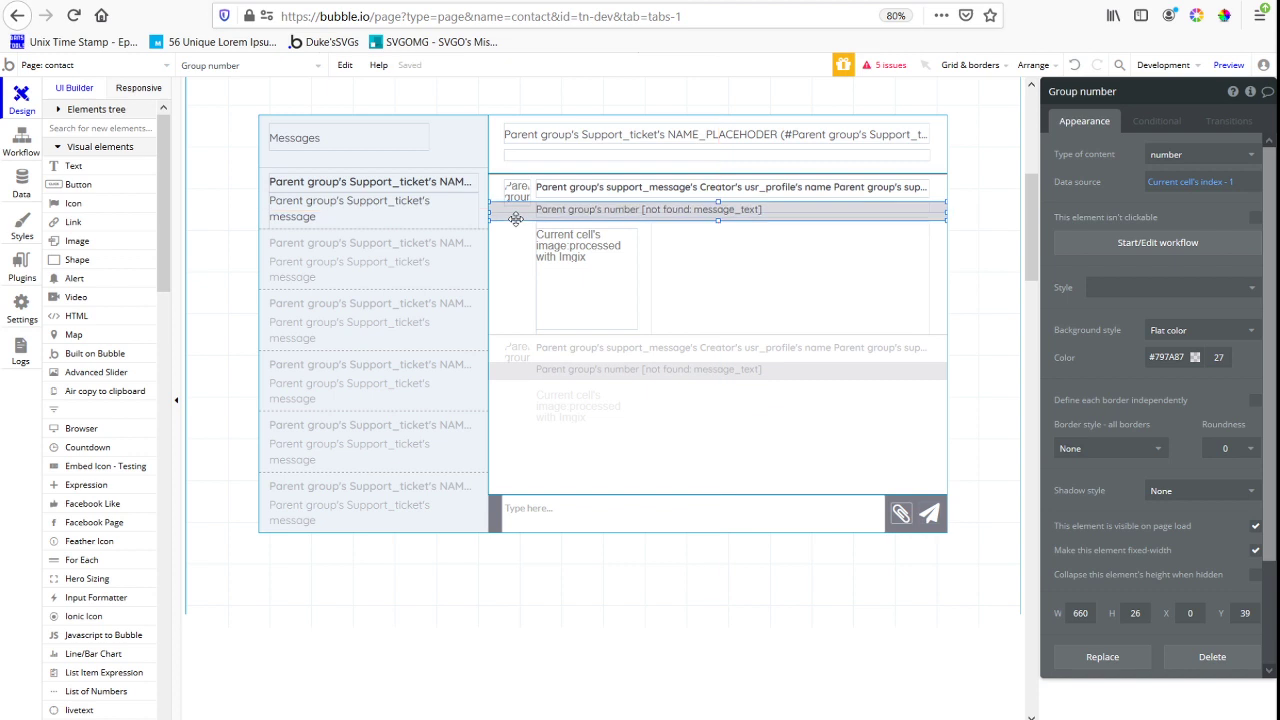
# Resize the avatar image to 30 by 30 and shorten Group support_message_target to a height of 40
pyautogui.moveTo(516, 219)
pyautogui.mouseDown()
pyautogui.moveTo(514, 194)
pyautogui.moveTo(716, 210)
pyautogui.moveTo(423, 251)
pyautogui.moveTo(524, 199)
pyautogui.mouseUp()
pyautogui.click(717, 212)
pyautogui.click(524, 199)
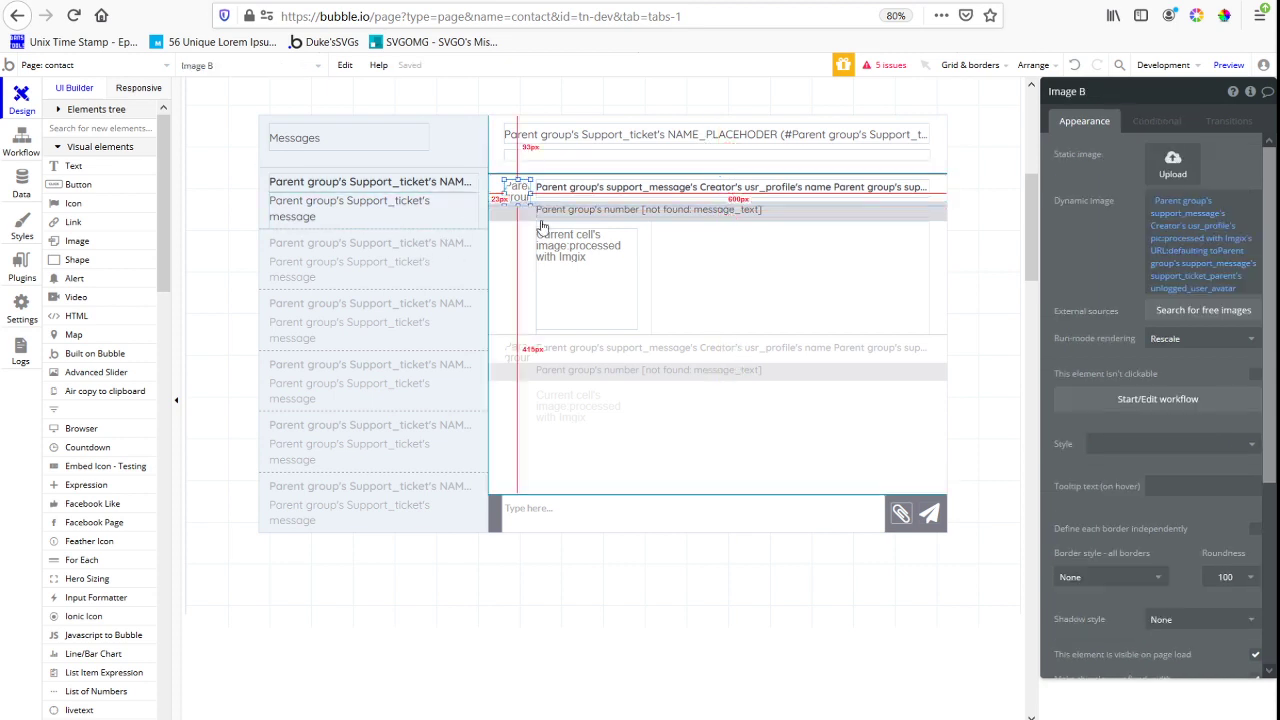
pyautogui.scroll(-3, 1136, 428)
pyautogui.click(1084, 444)
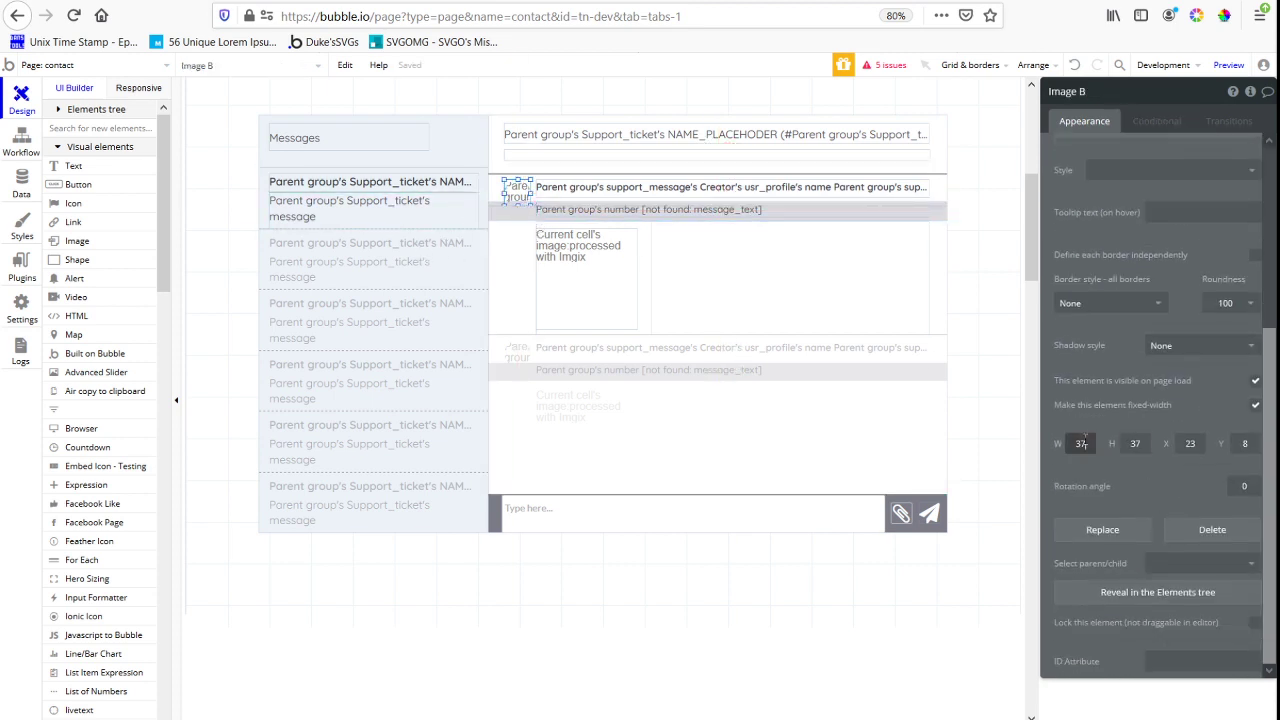
pyautogui.write('30')
pyautogui.press('Tab')
pyautogui.write('30')
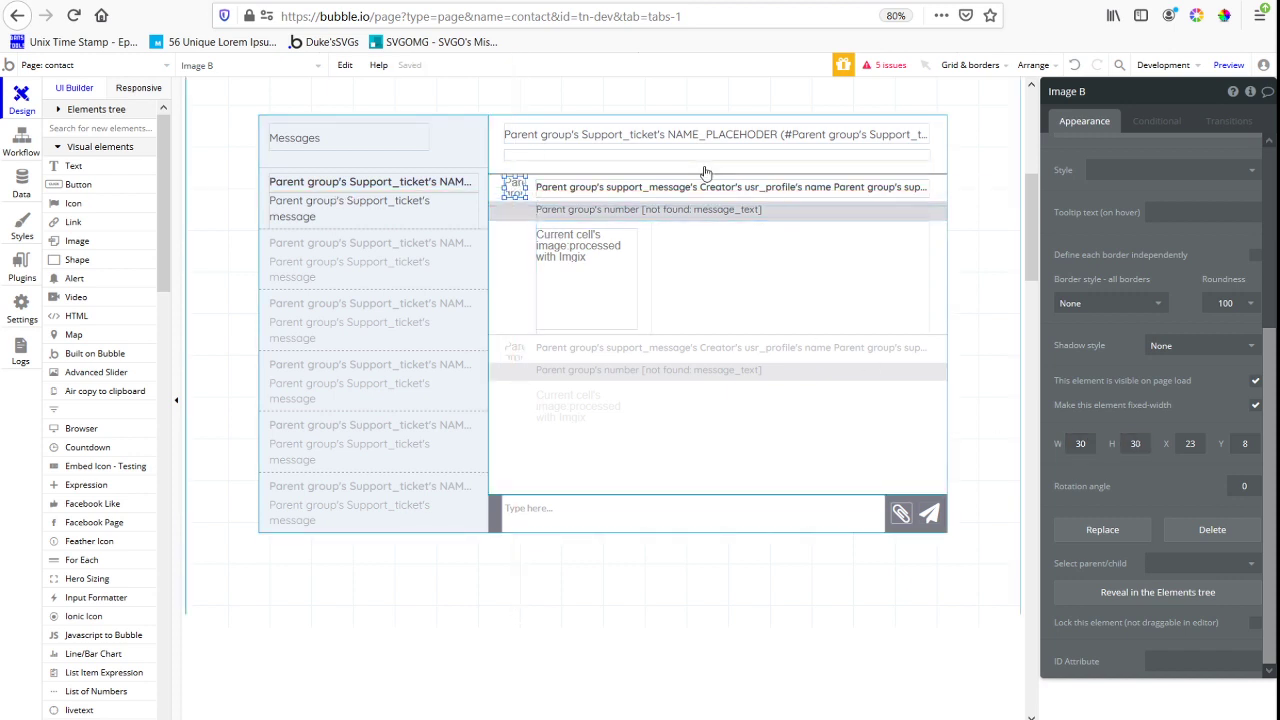
pyautogui.click(740, 195)
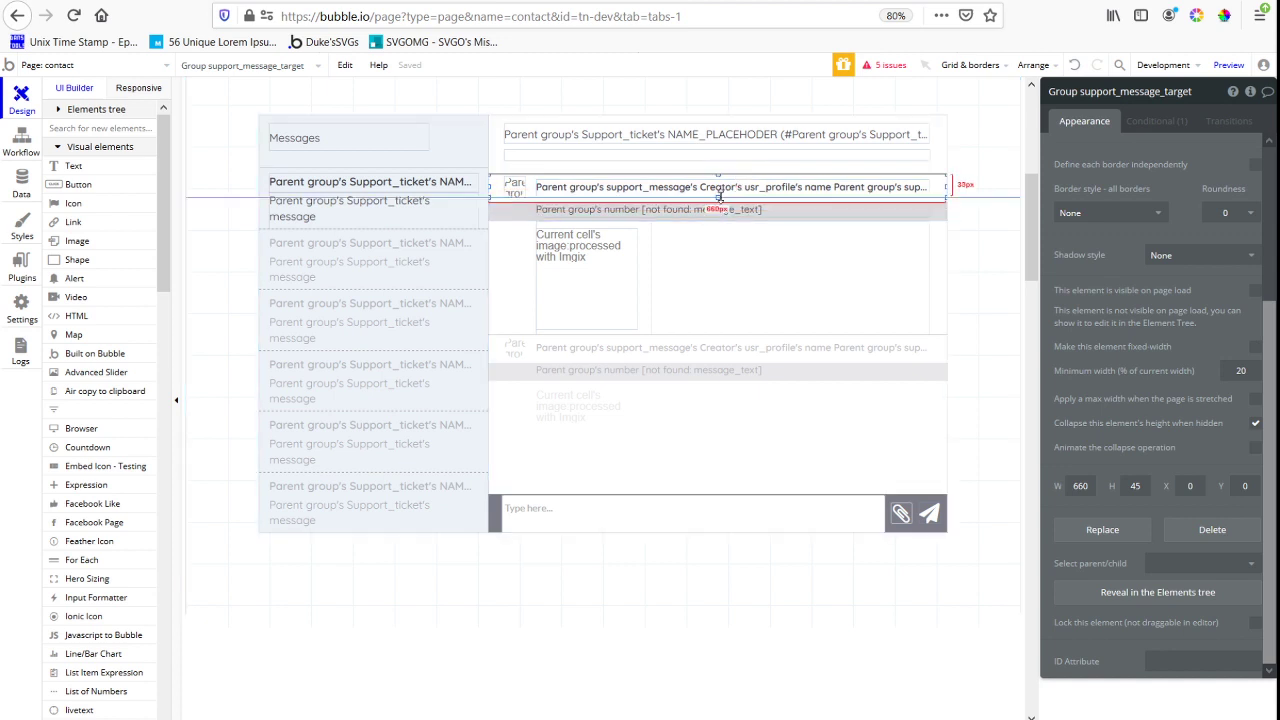
# Reload the contact page preview and open the newest support ticket to compare its message cells with the editor layout
pyautogui.click(583, 3)
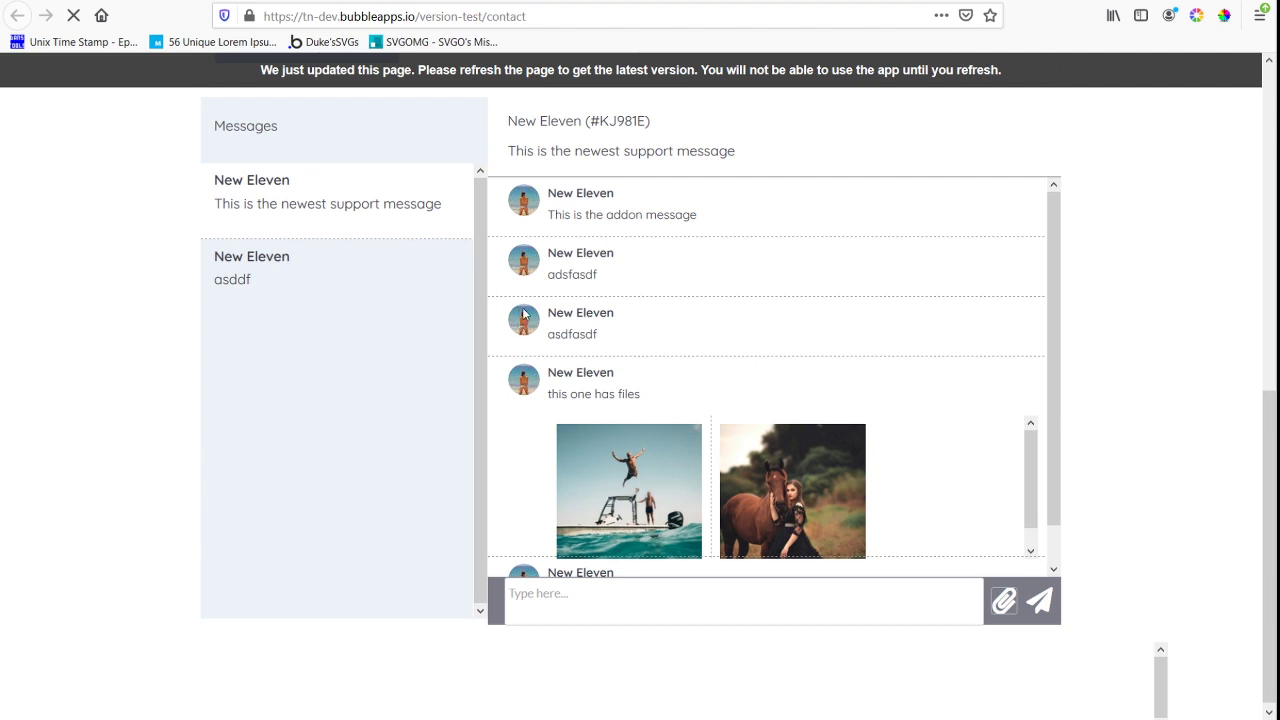
pyautogui.press('F5')
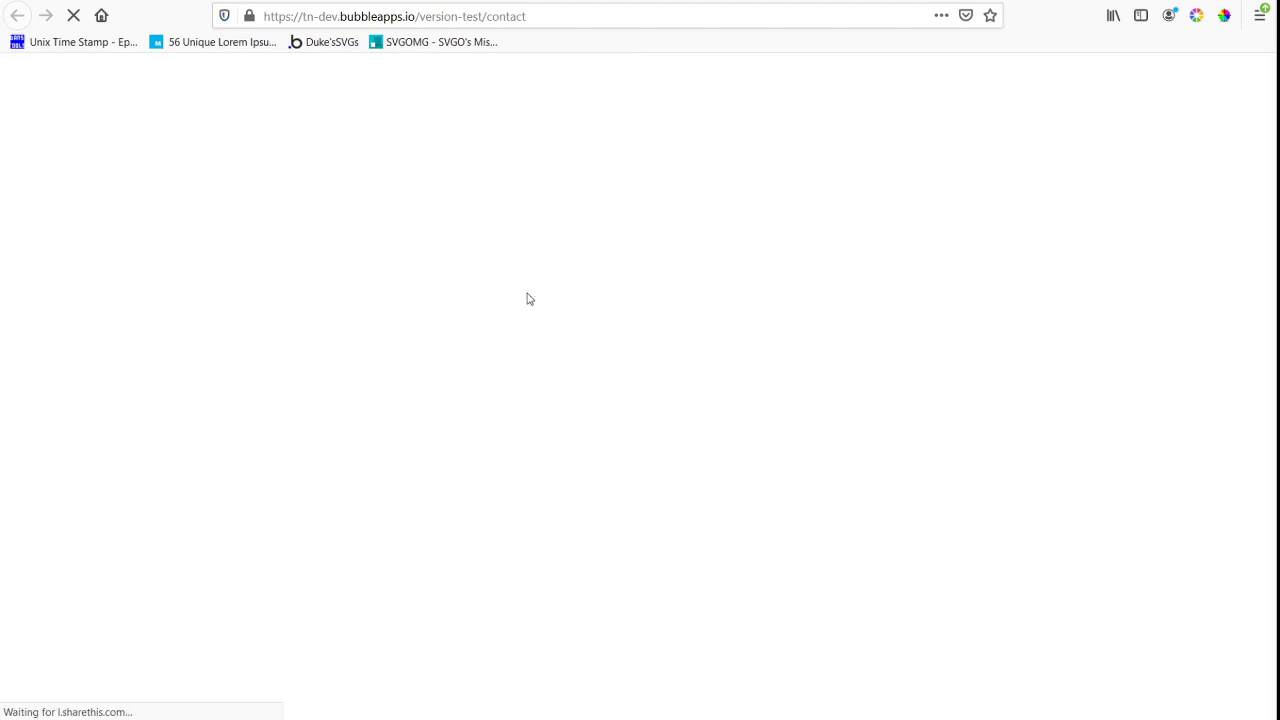
pyautogui.scroll(-6, 757, 289)
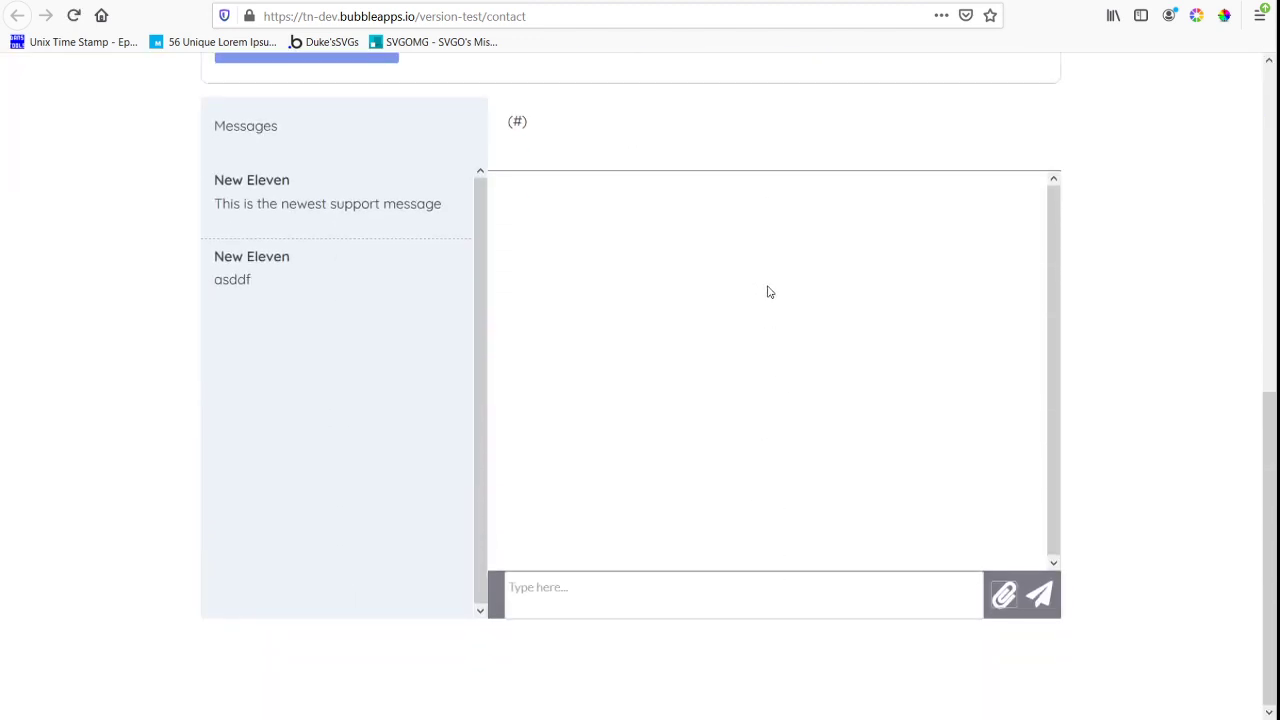
pyautogui.click(357, 211)
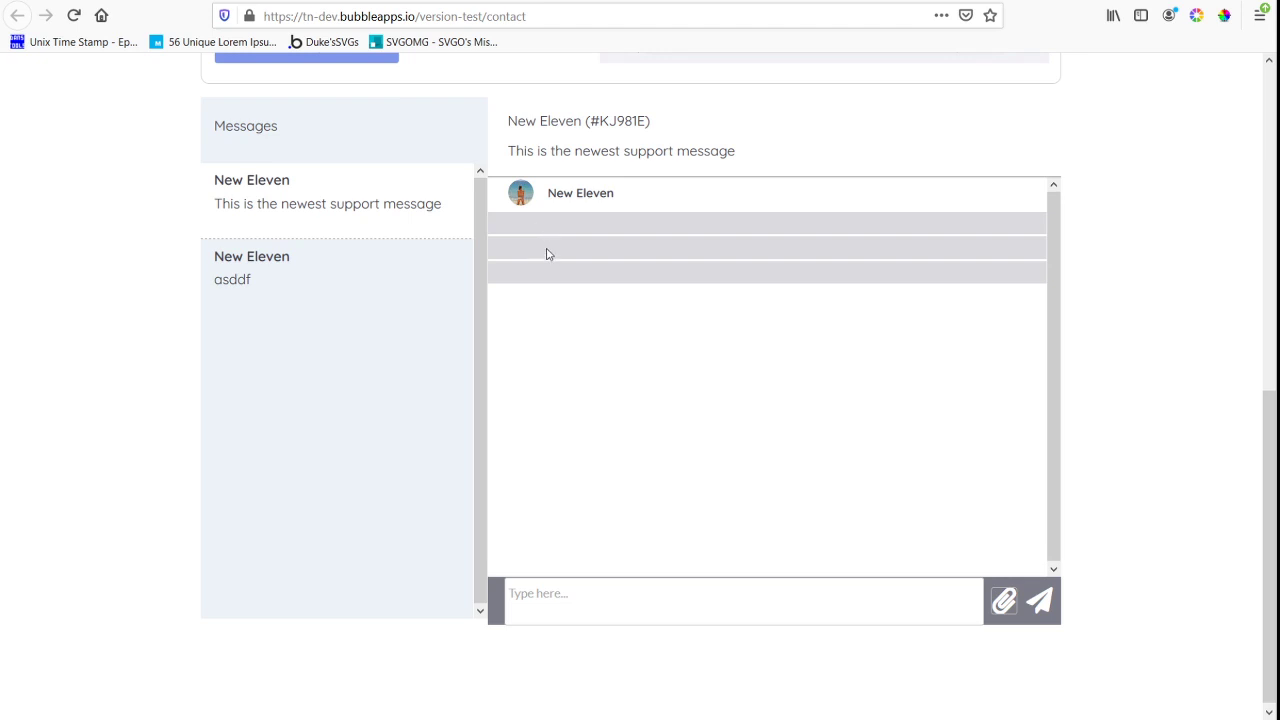
pyautogui.hotkey('ctrl', 'Tab')
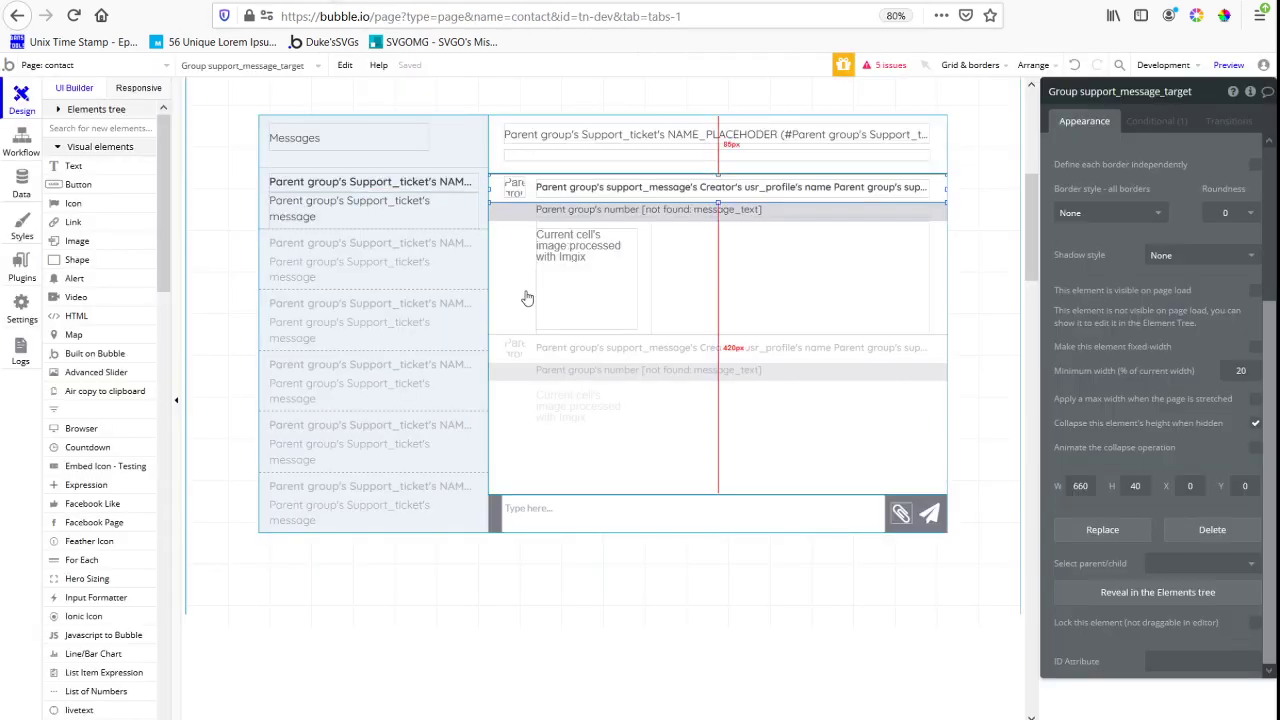
pyautogui.click(760, 292)
pyautogui.hotkey('ctrl', 'Tab')
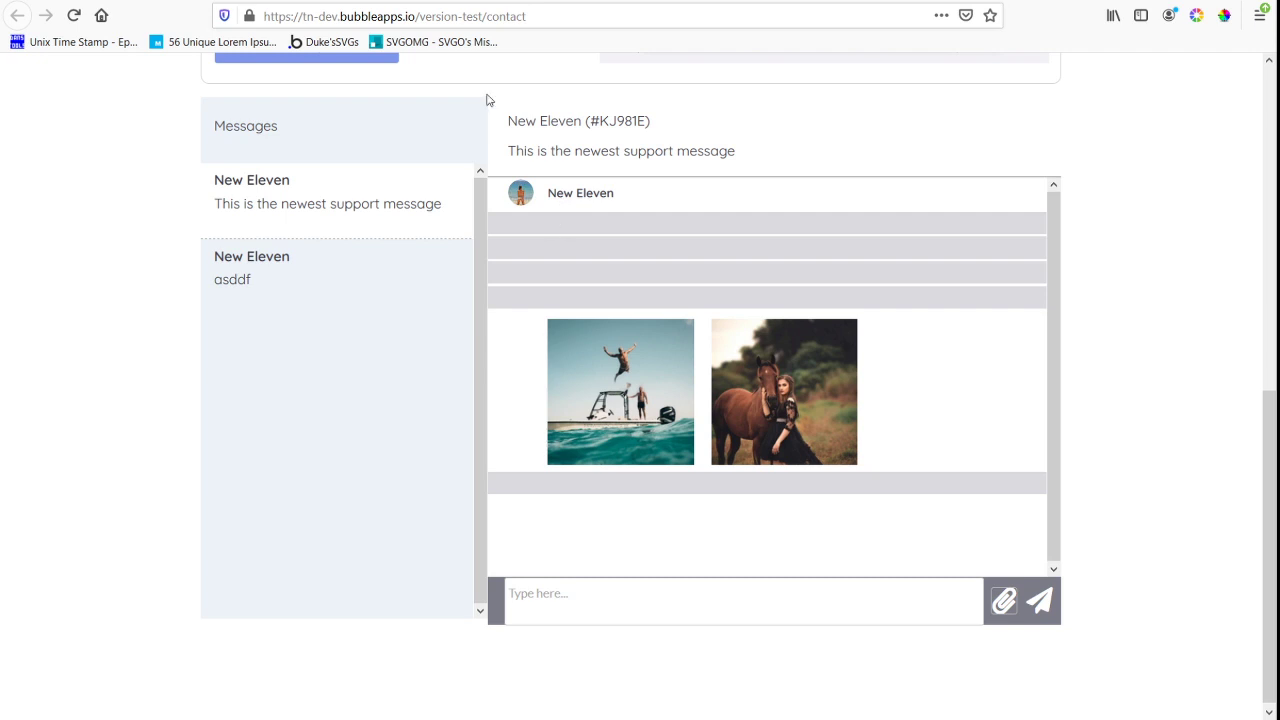
# Back in the Bubble editor, set the strip's broken message text to Group support_message_target's support_message's message
pyautogui.hotkey('ctrl', 'shift', 'Tab')
pyautogui.click(700, 209)
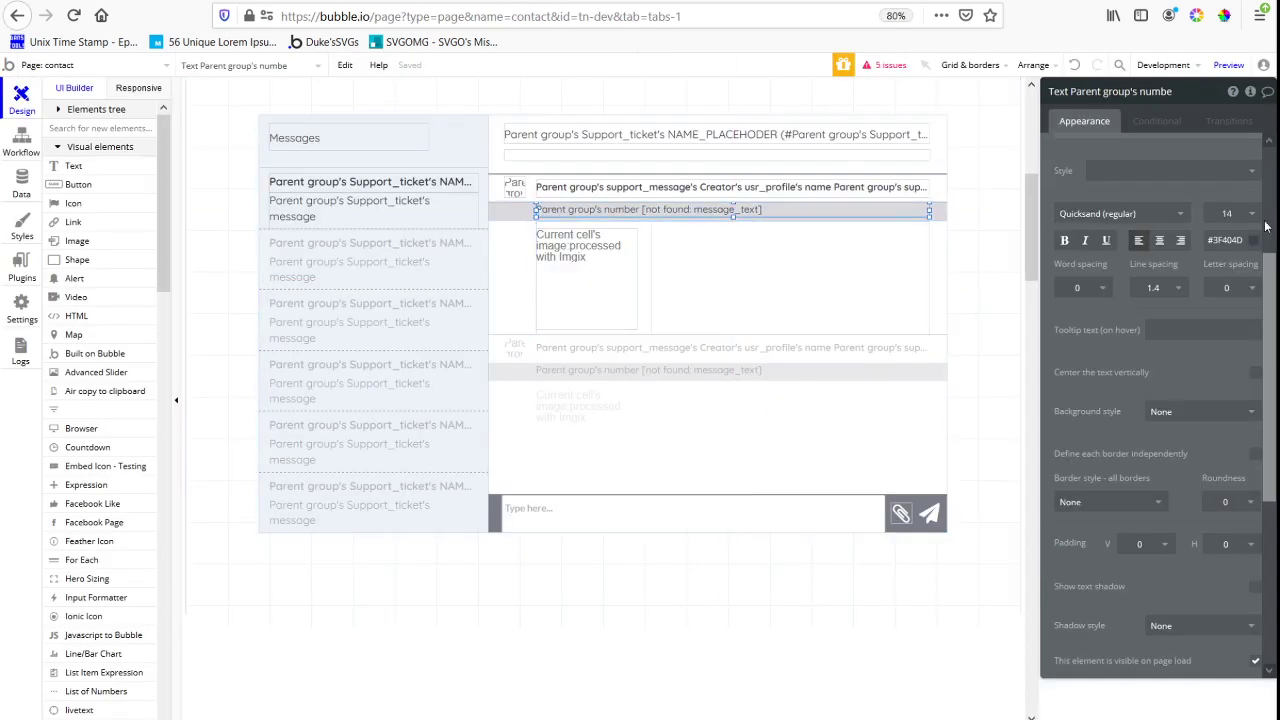
pyautogui.scroll(3, 1210, 232)
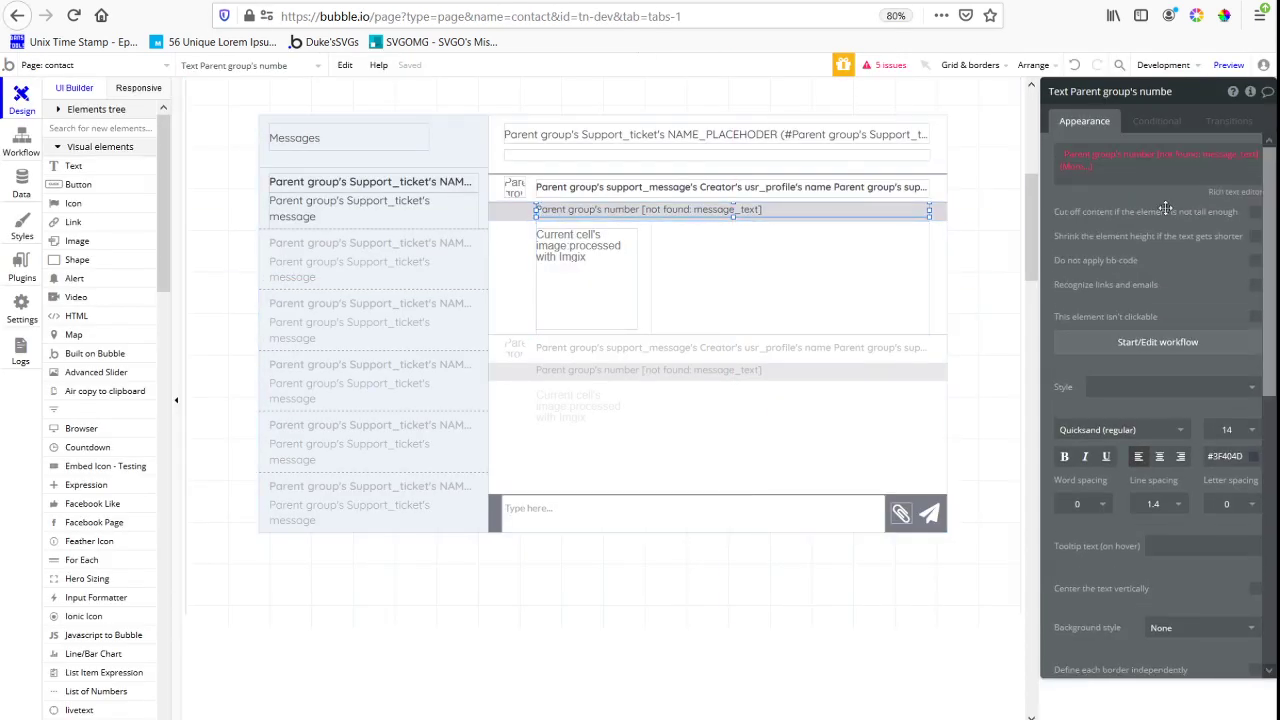
pyautogui.click(1124, 158)
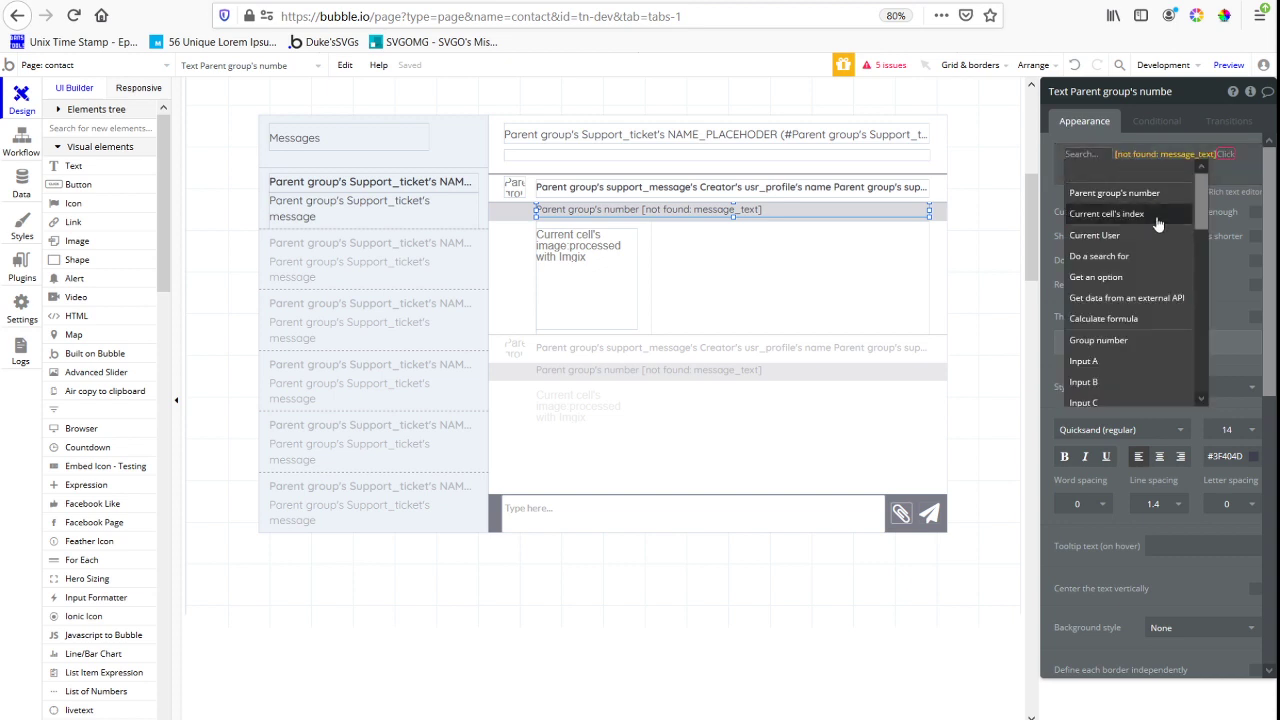
pyautogui.write('support')
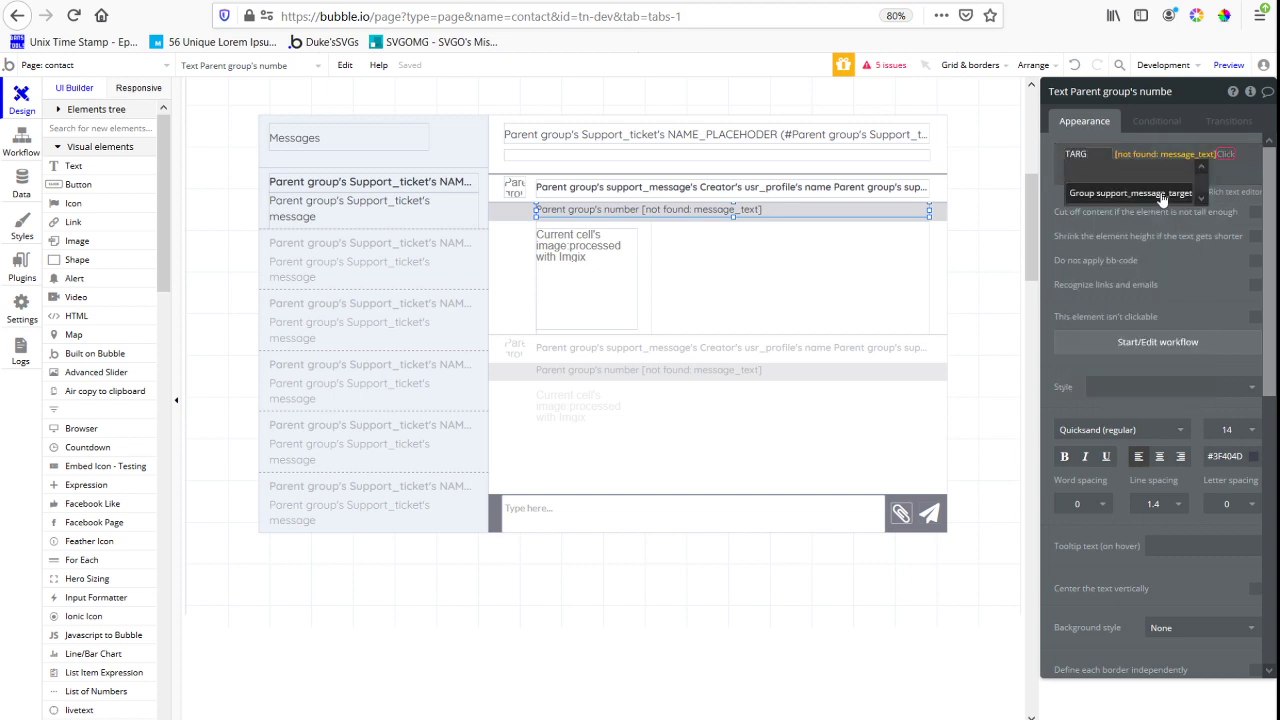
pyautogui.click(1160, 193)
pyautogui.click(1184, 171)
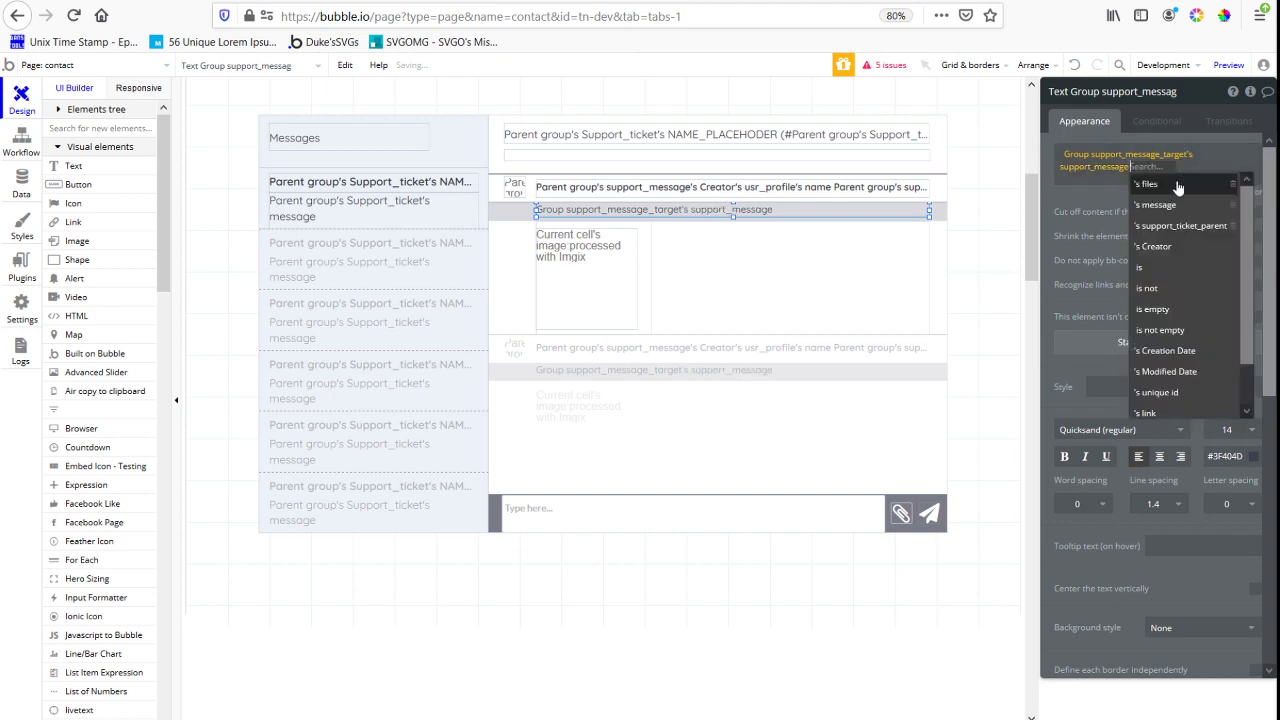
pyautogui.click(1186, 206)
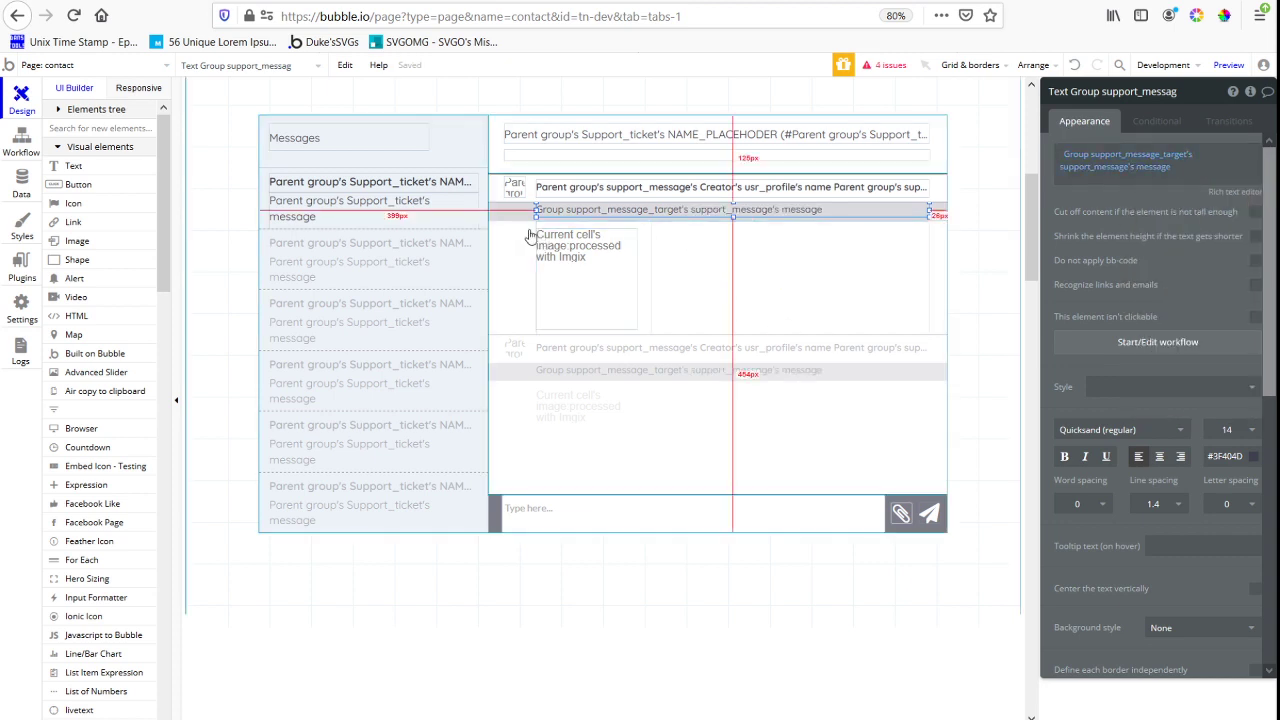
# Reload the contact page preview and open the newest support ticket to check the text in its message strips
pyautogui.click(519, 2)
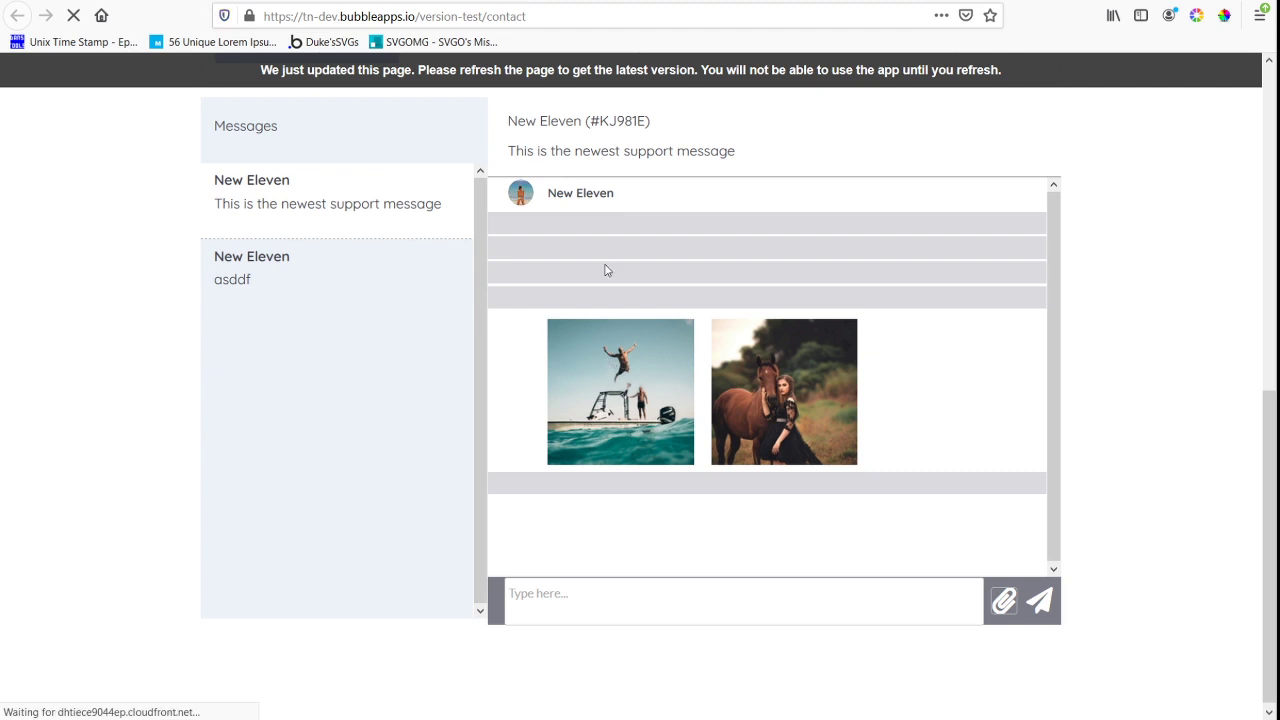
pyautogui.press('F5')
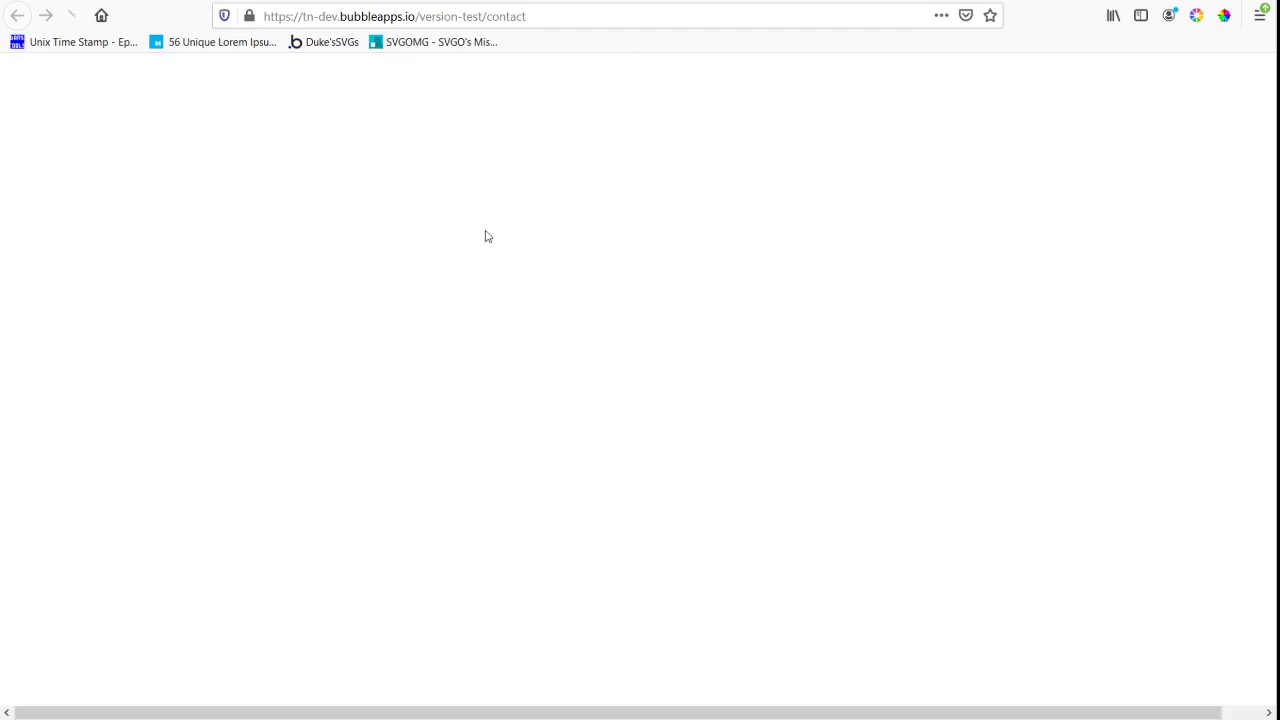
pyautogui.scroll(-5, 730, 293)
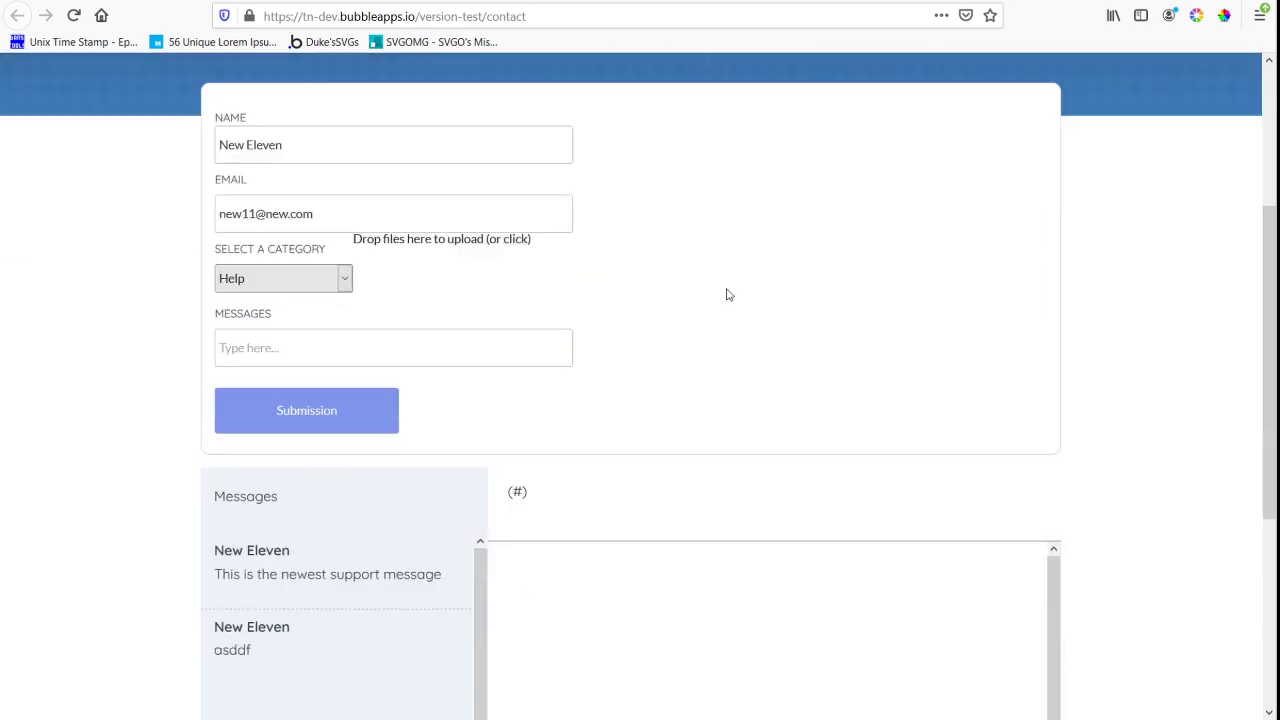
pyautogui.click(379, 305)
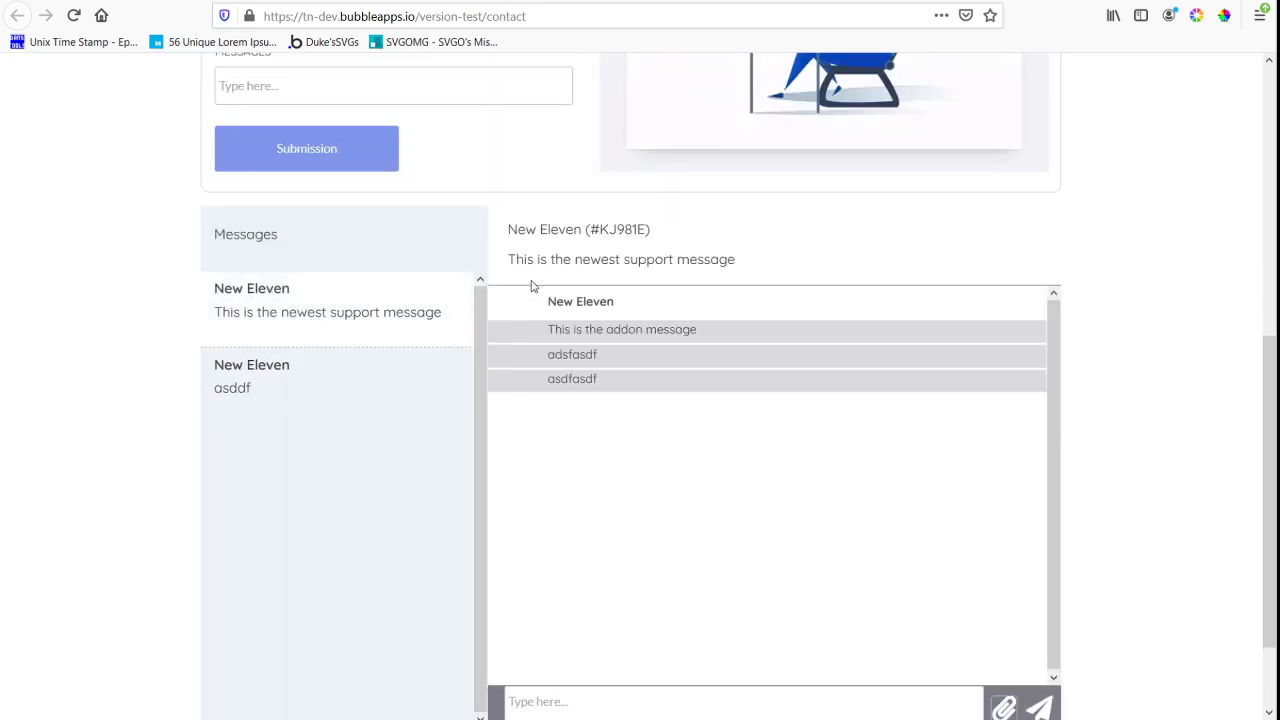
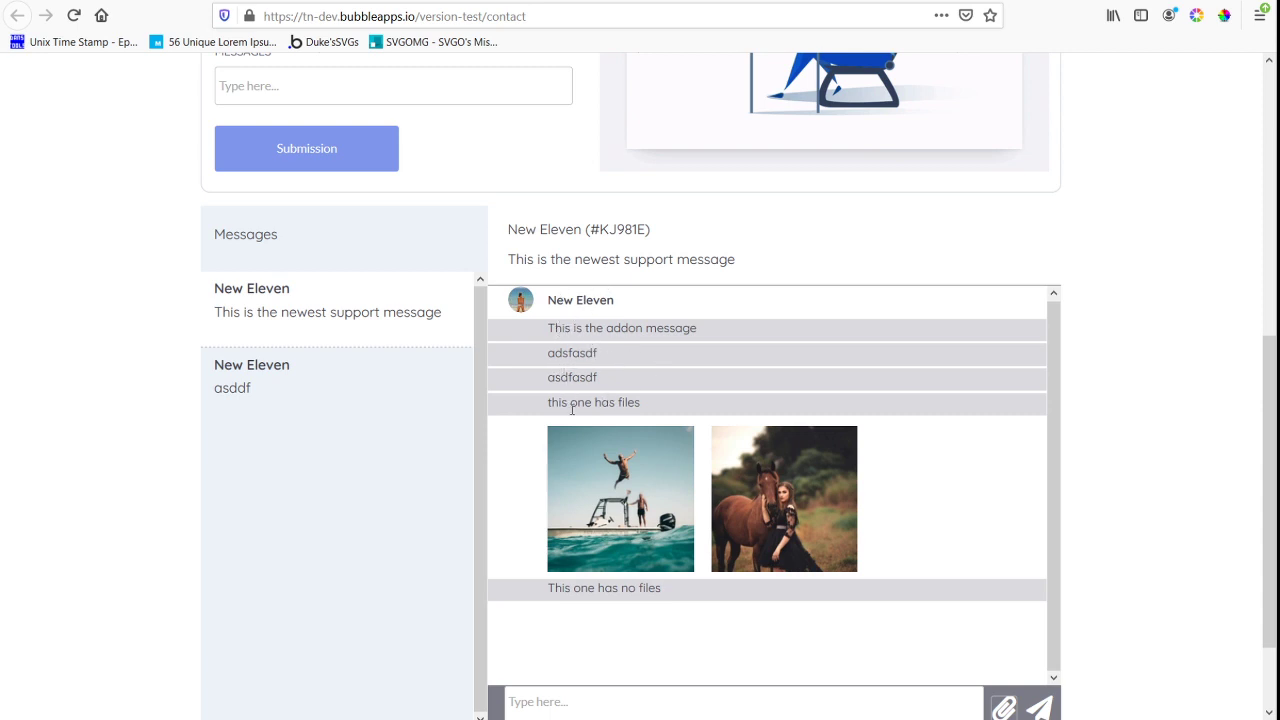
# Send the reply "Keep writing" in the open newest support ticket
pyautogui.scroll(-2, 591, 621)
pyautogui.click(595, 601)
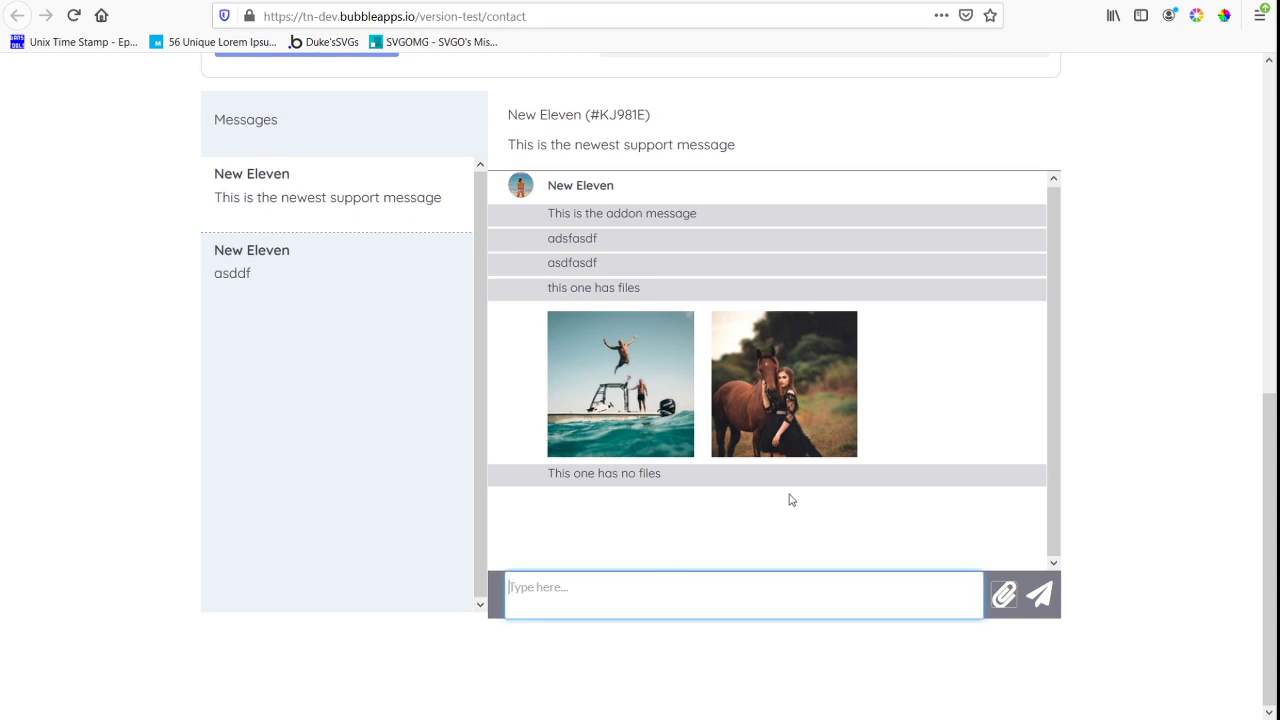
pyautogui.write('kEE')
pyautogui.press('BackSpace')
pyautogui.write('Keep writing')
pyautogui.click(1048, 596)
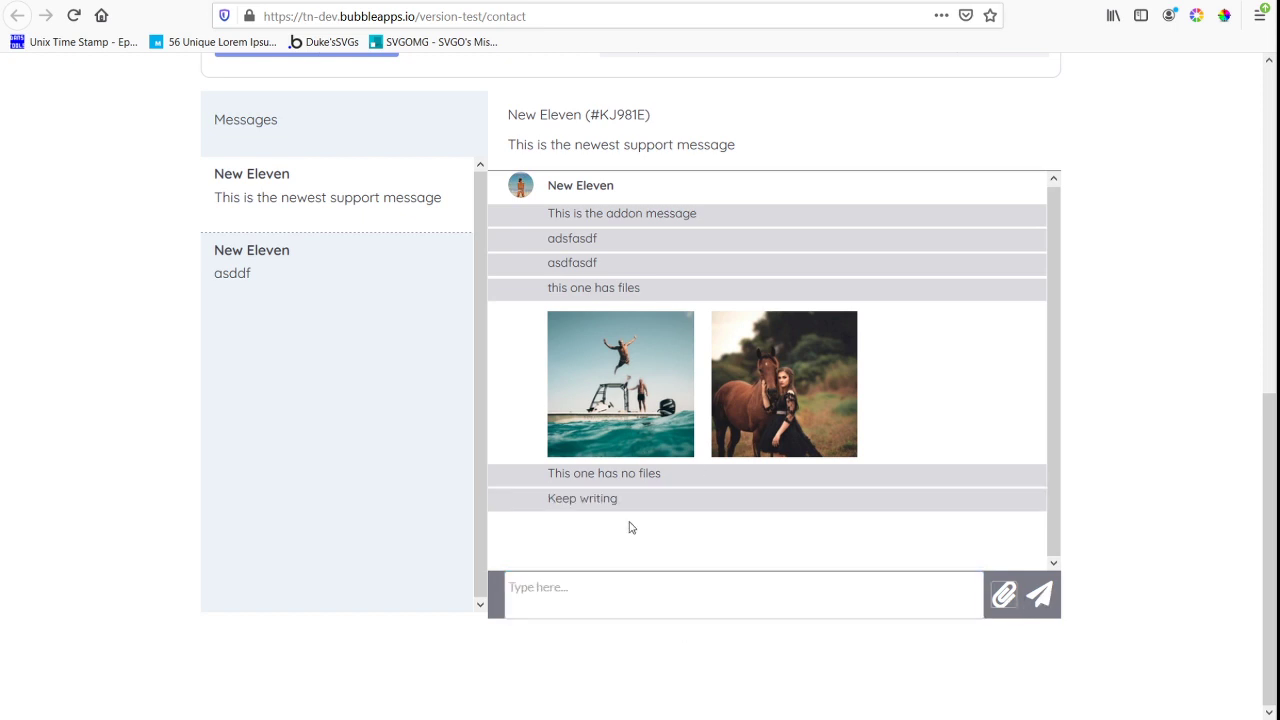
pyautogui.click(612, 596)
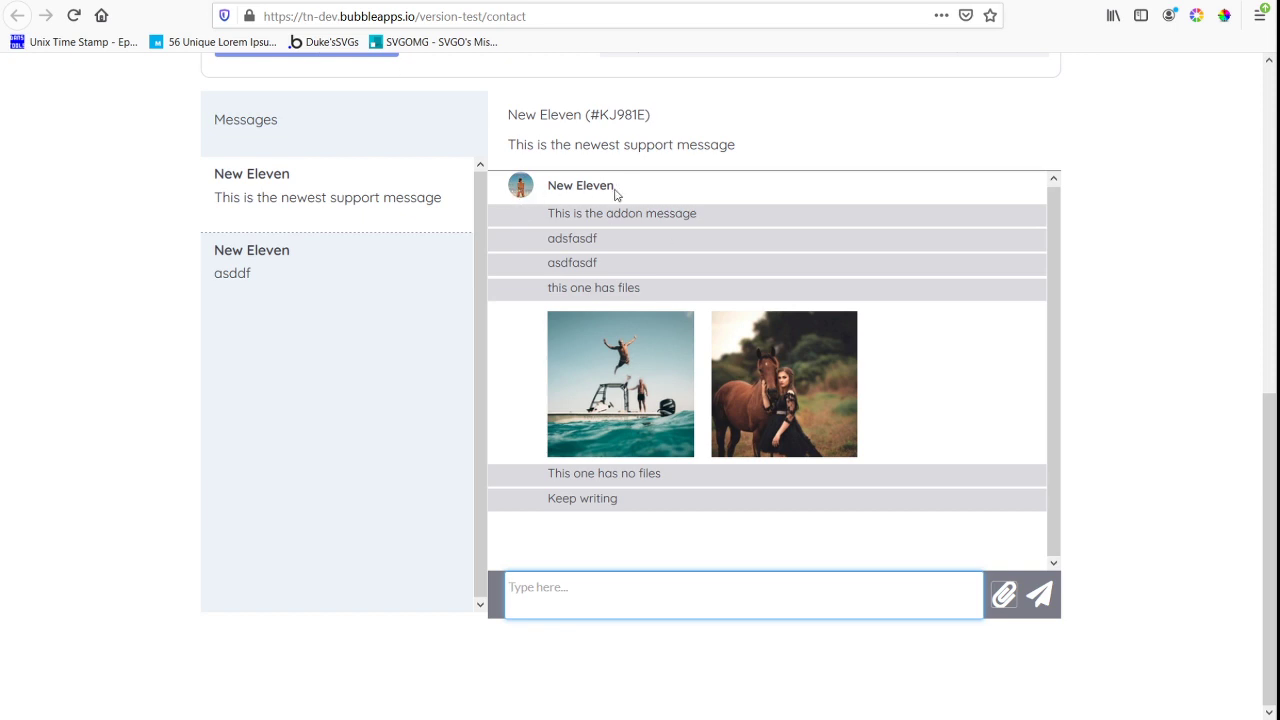
# Back in the Bubble editor, set the background style of the message strip, Group number, to None
pyautogui.click(316, 1)
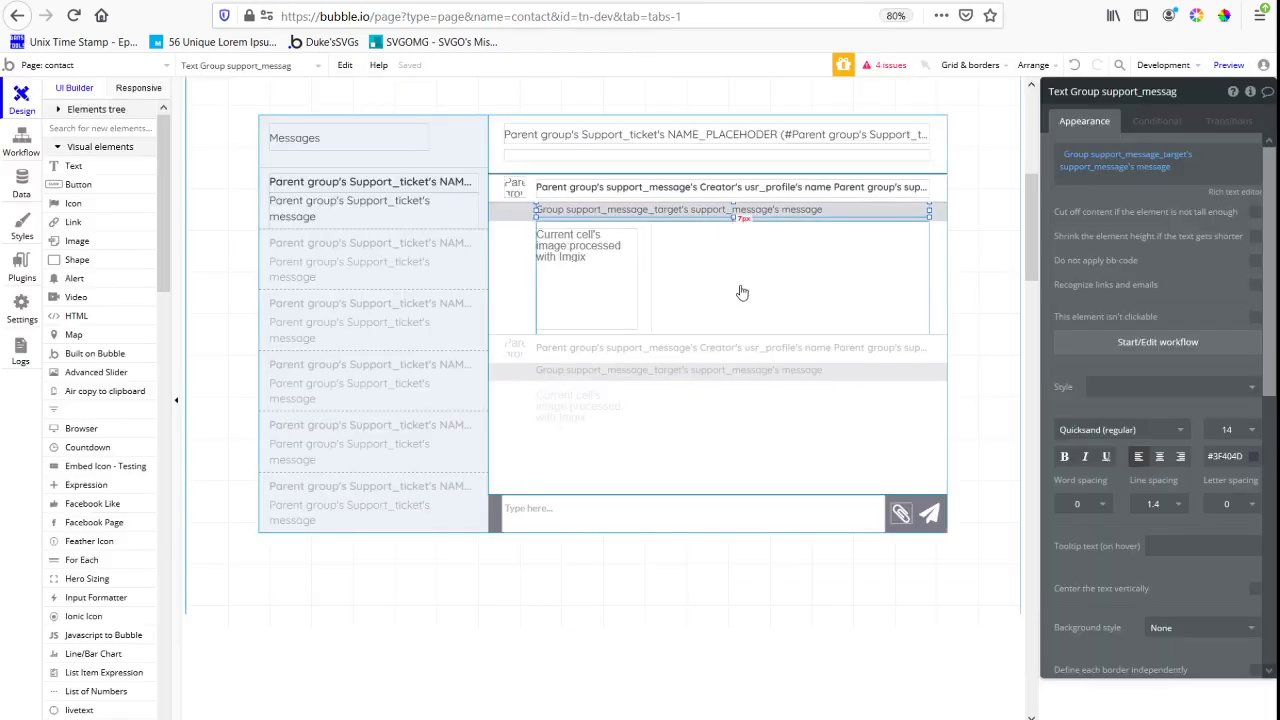
pyautogui.click(520, 220)
pyautogui.click(1175, 332)
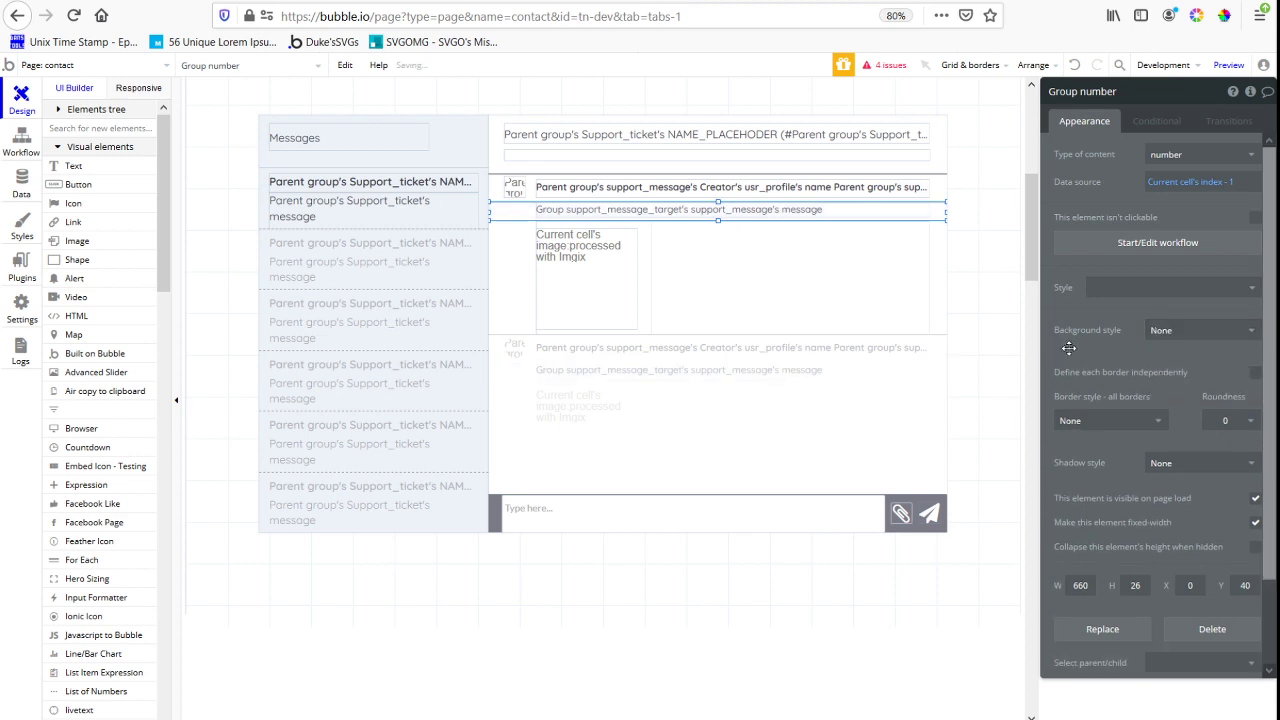
# Run the app as the super user from the app data and open the ticket "This is the newest support message"
pyautogui.click(22, 183)
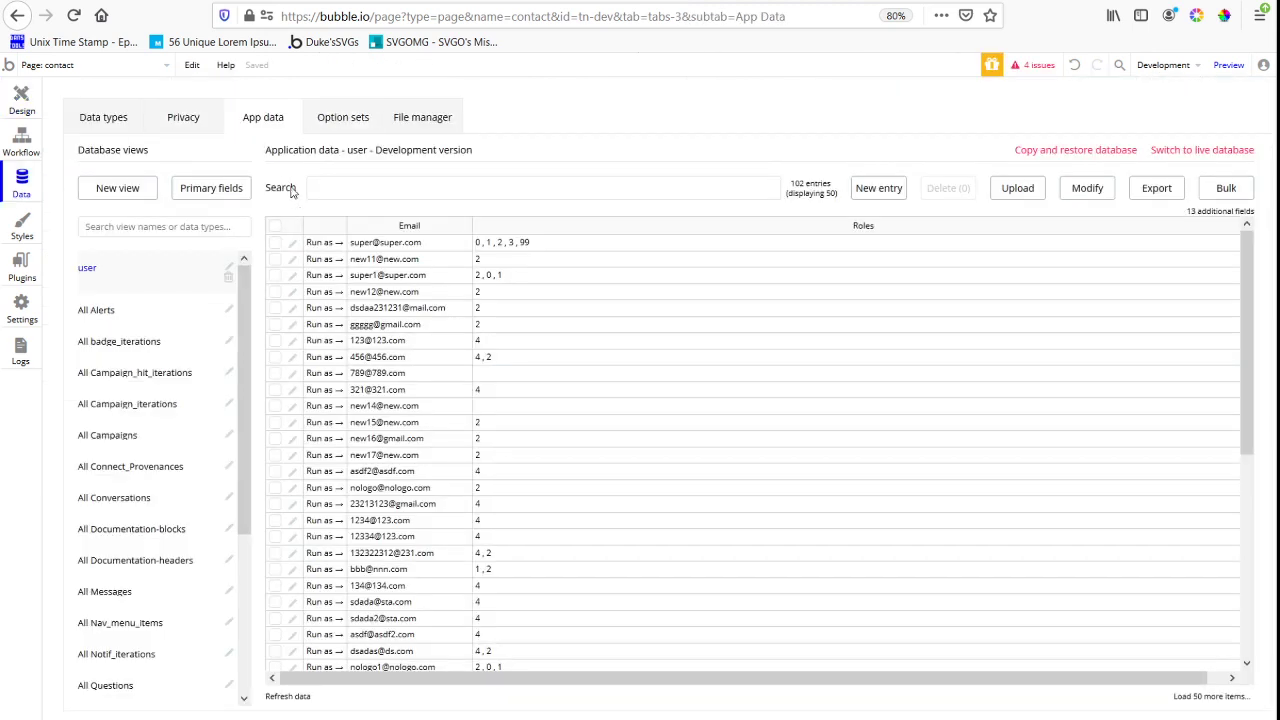
pyautogui.click(508, 1)
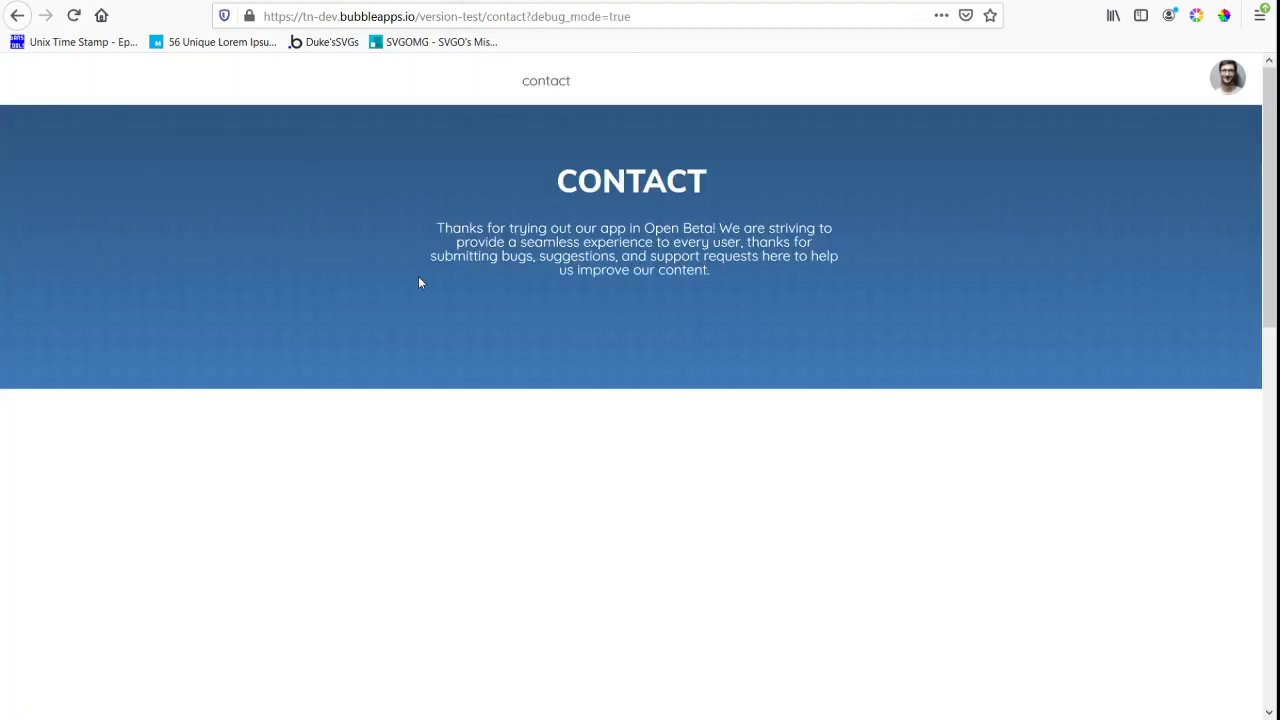
pyautogui.scroll(-10, 688, 302)
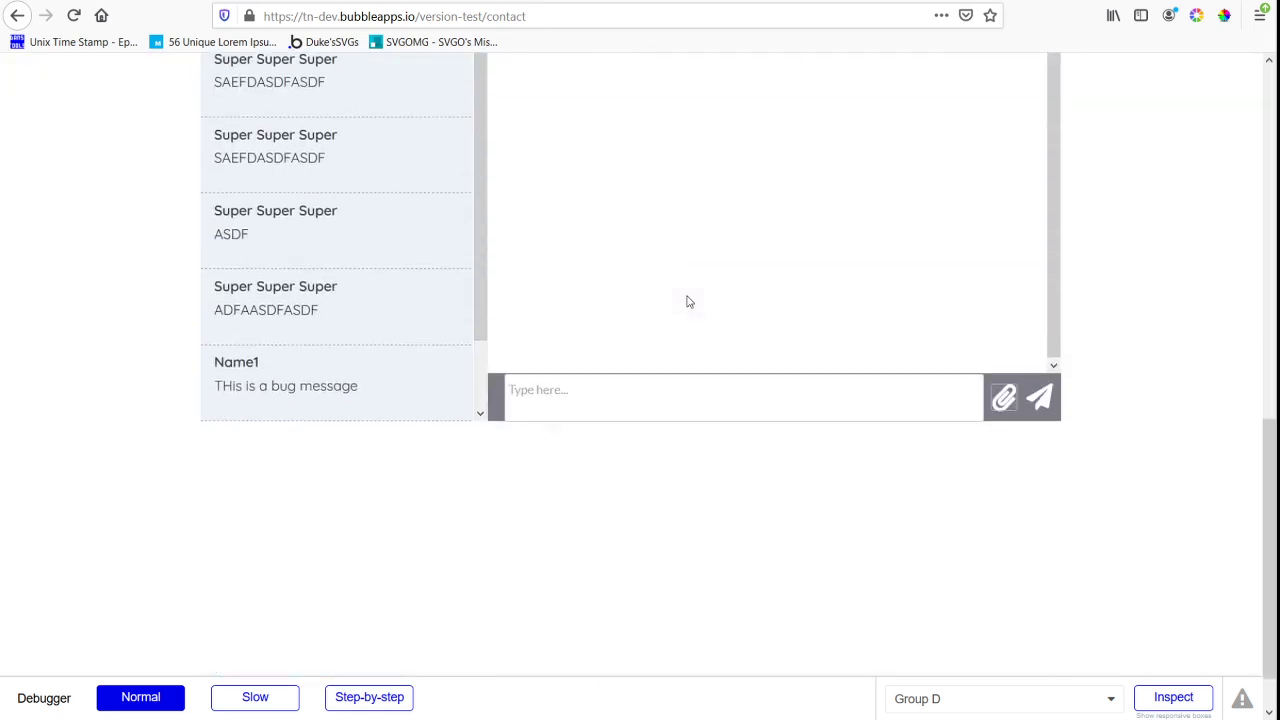
pyautogui.click(362, 374)
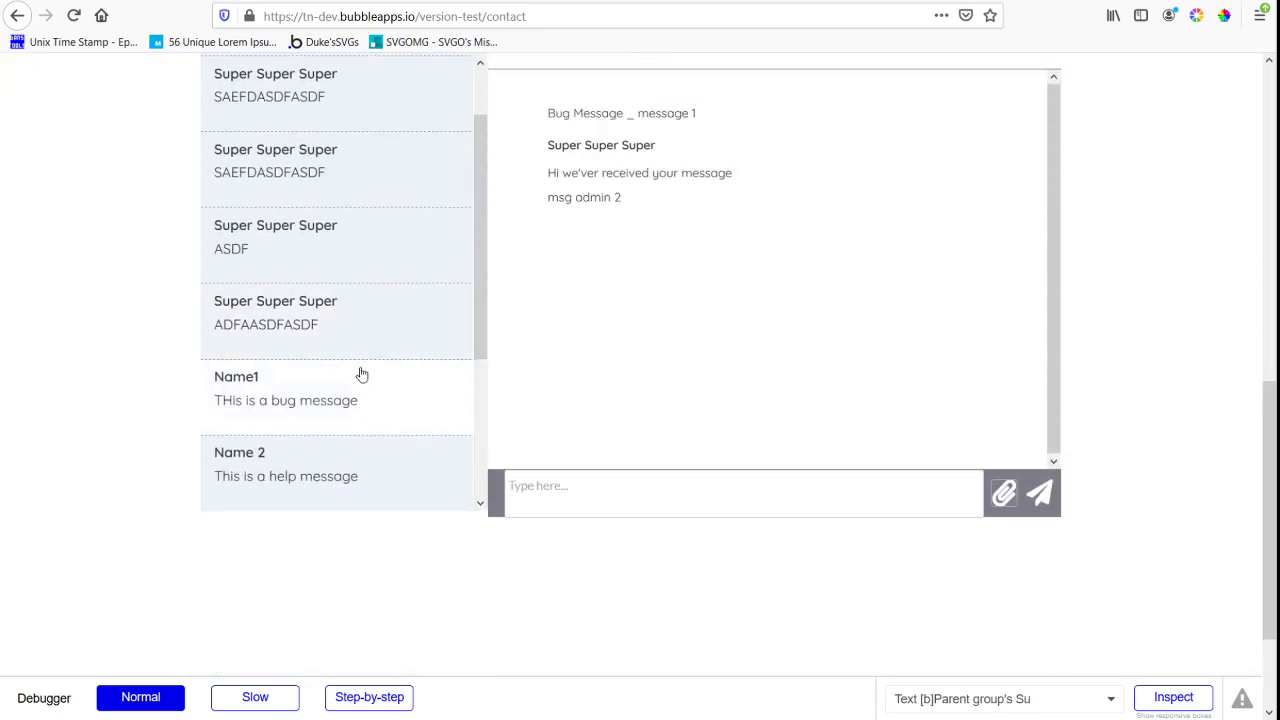
pyautogui.scroll(-3, 362, 374)
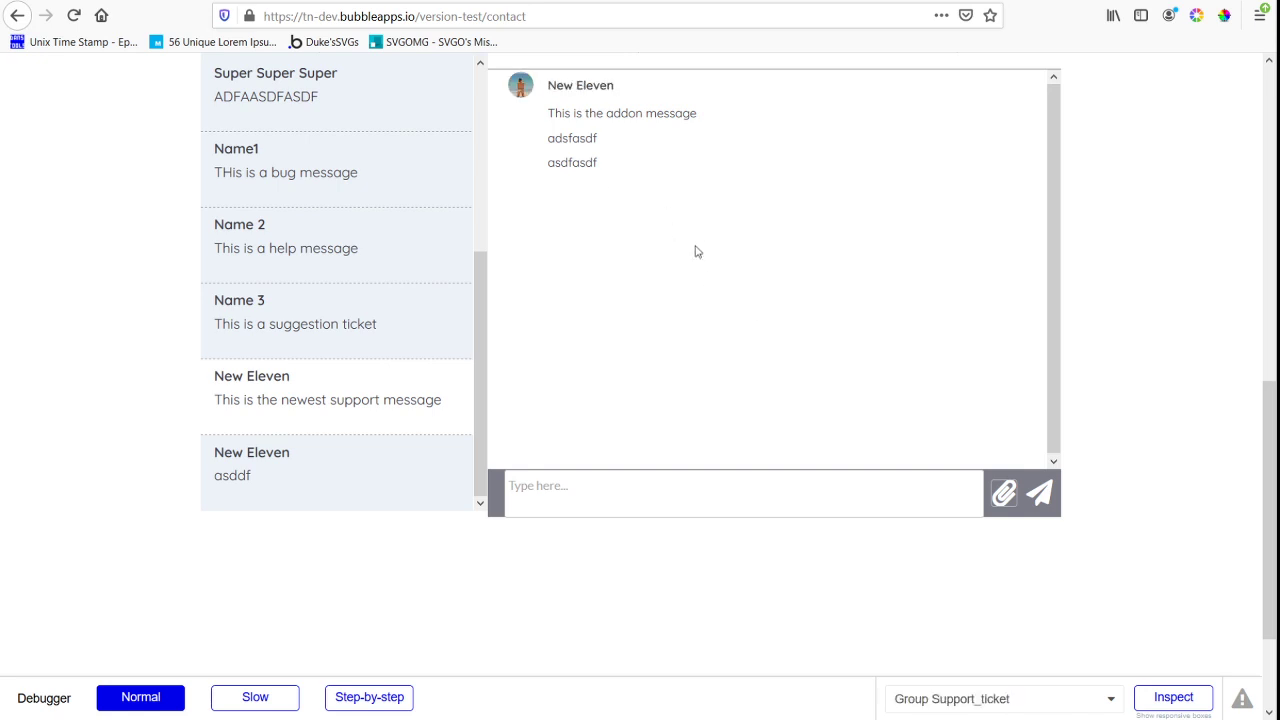
pyautogui.scroll(2, 694, 251)
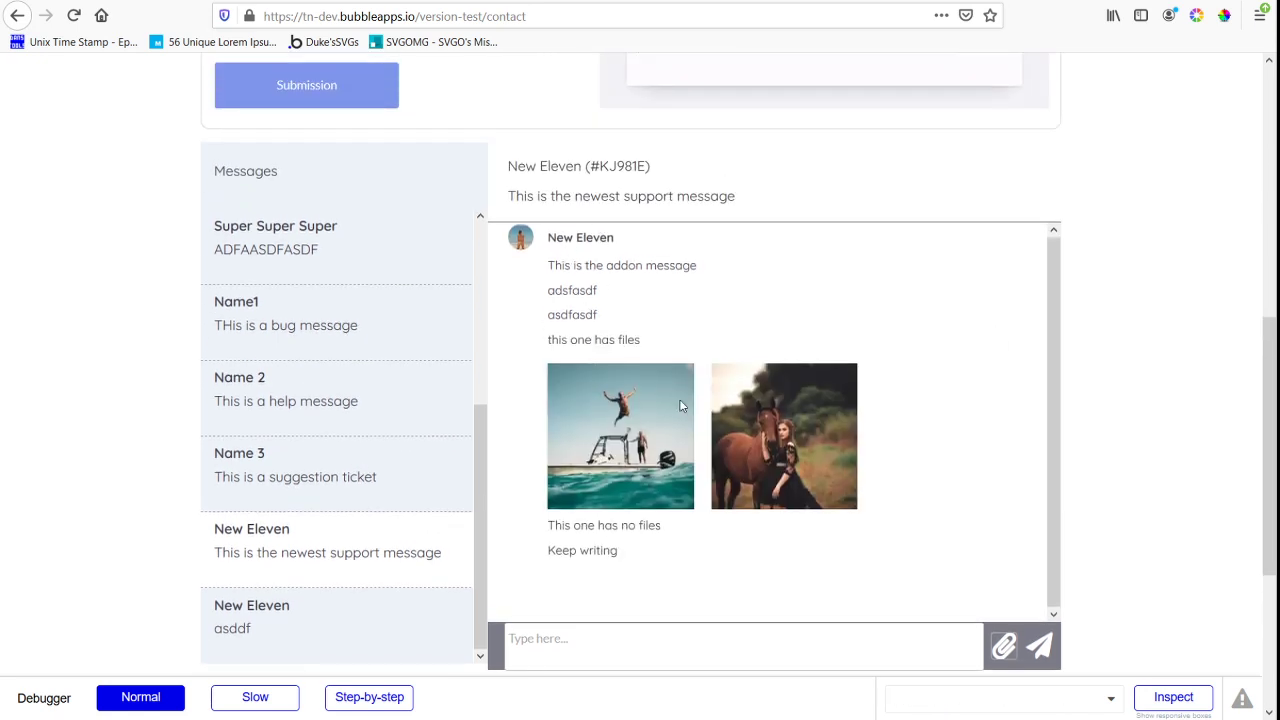
# Send the reply "Keep writing as new user" and check the creator name and text in its message cell
pyautogui.click(672, 634)
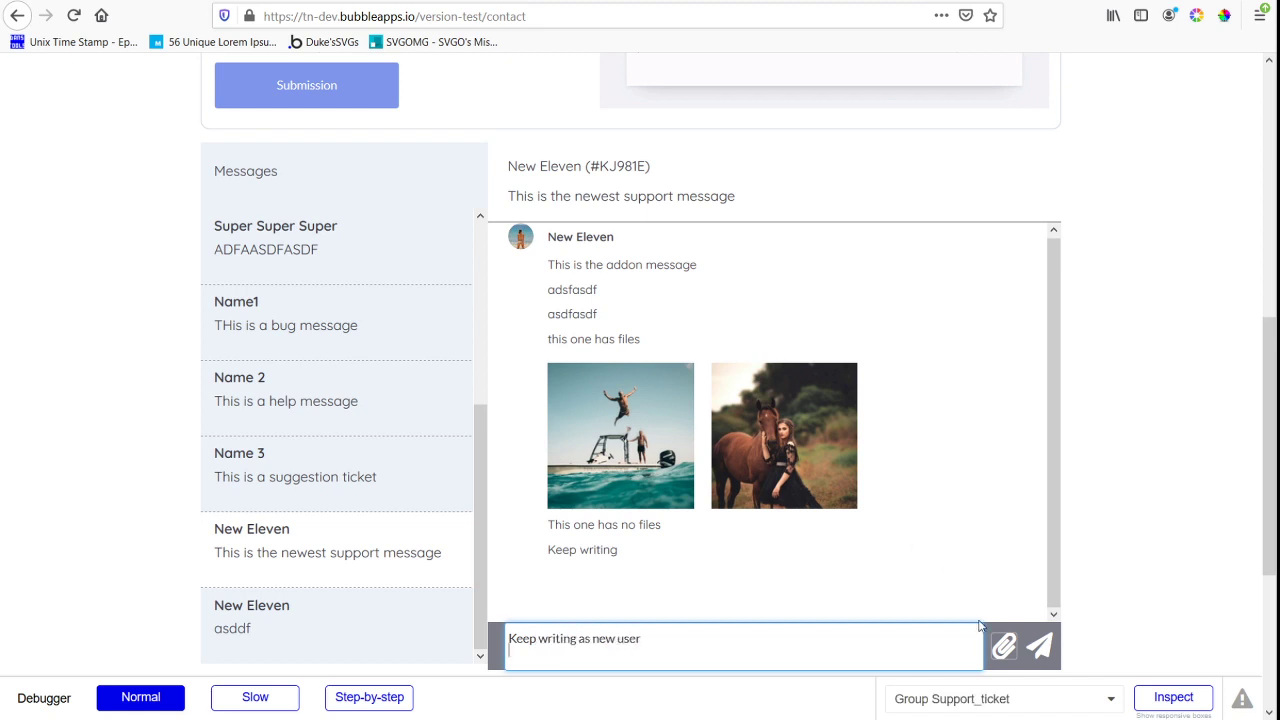
pyautogui.press('Return')
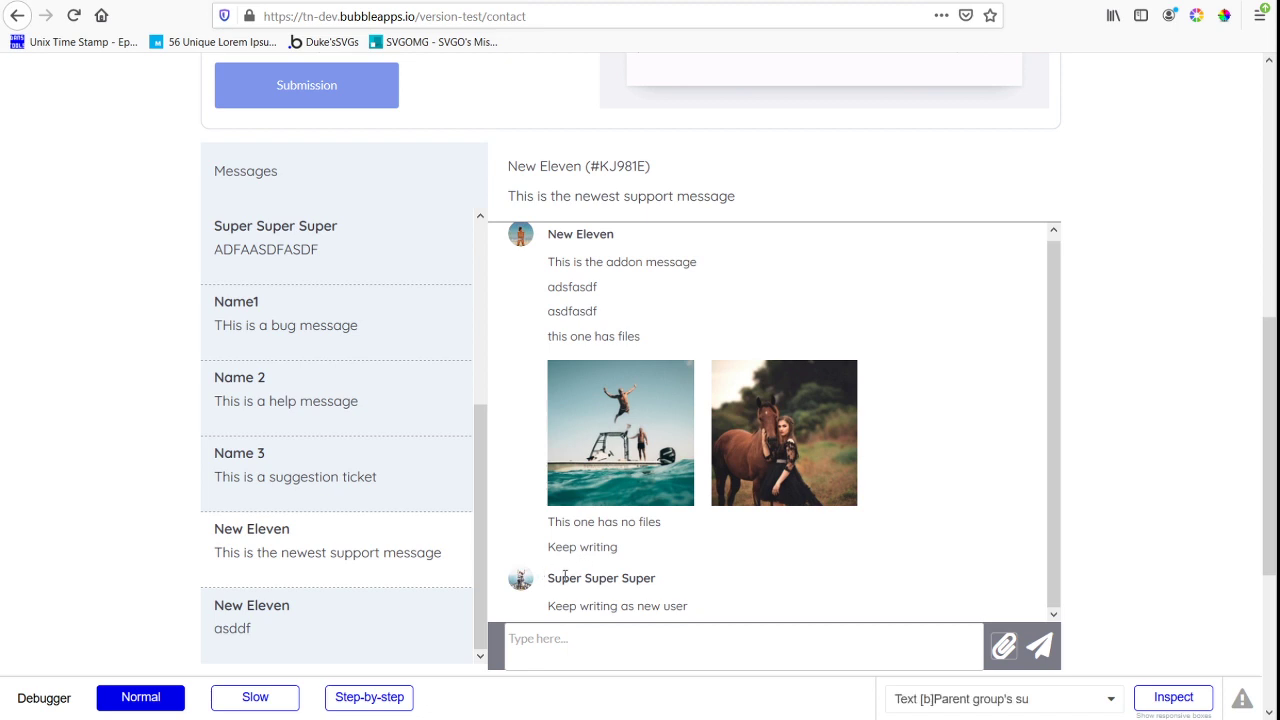
pyautogui.moveTo(556, 578); pyautogui.dragTo(612, 606)
pyautogui.click(615, 605)
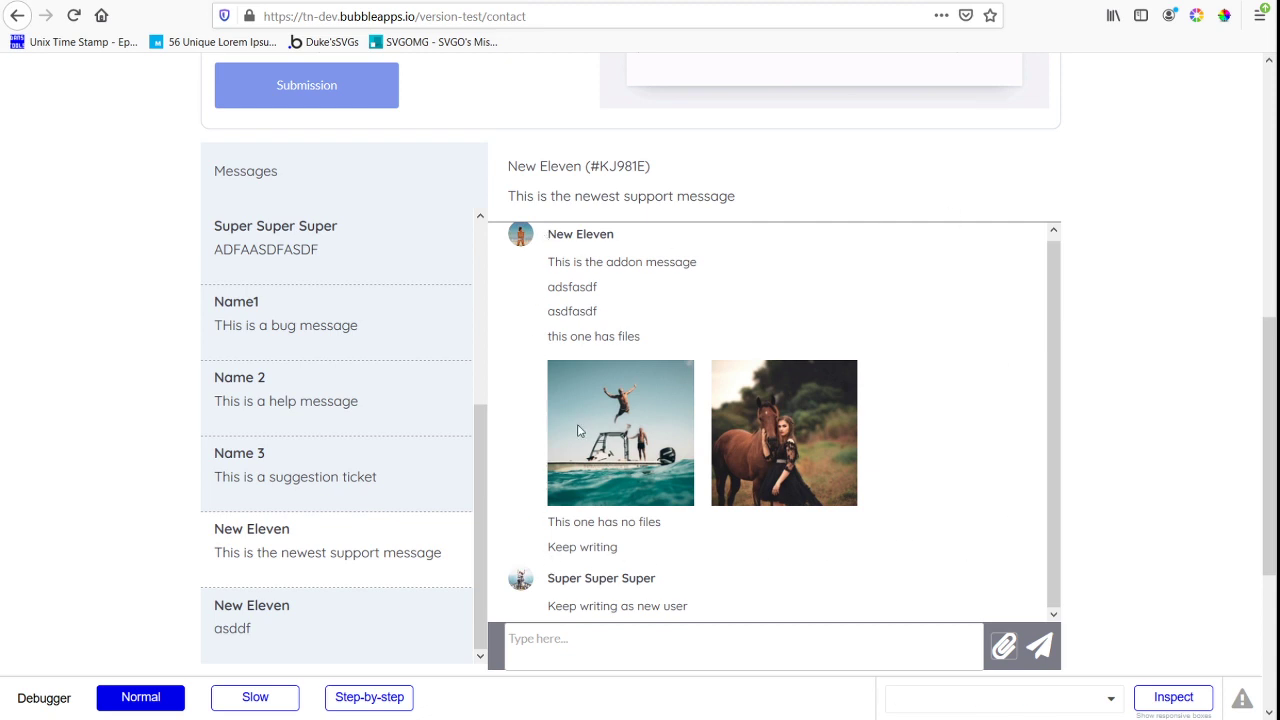
pyautogui.scroll(-3, 766, 505)
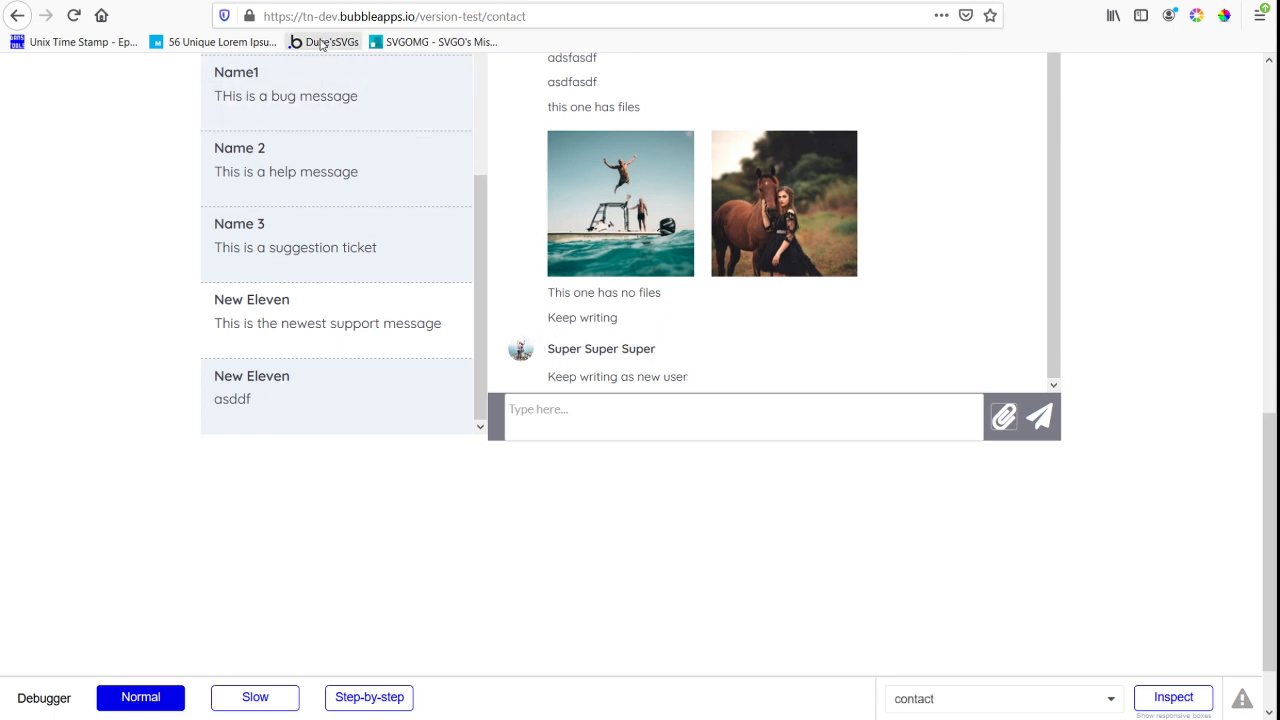
# Back in the Bubble editor's design view, set rg_all_message to 1 row and shorten it by raising its lower edge
pyautogui.click(275, 1)
pyautogui.click(22, 100)
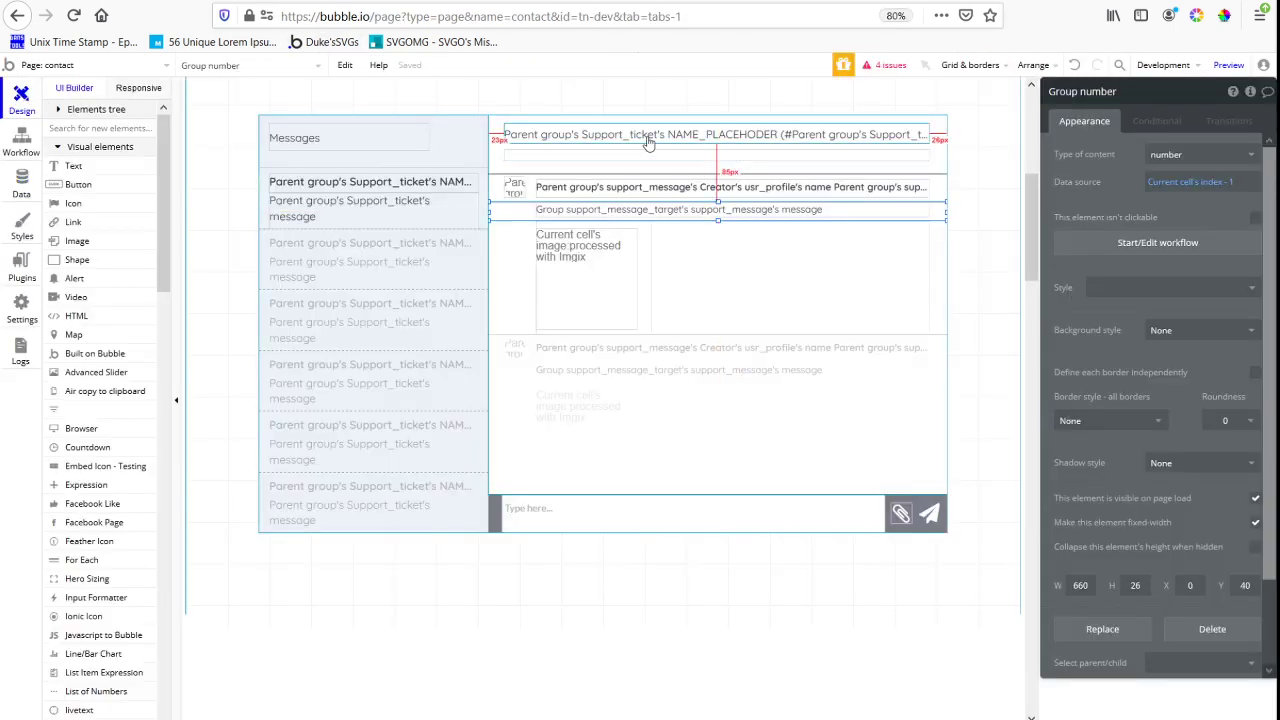
pyautogui.click(499, 203)
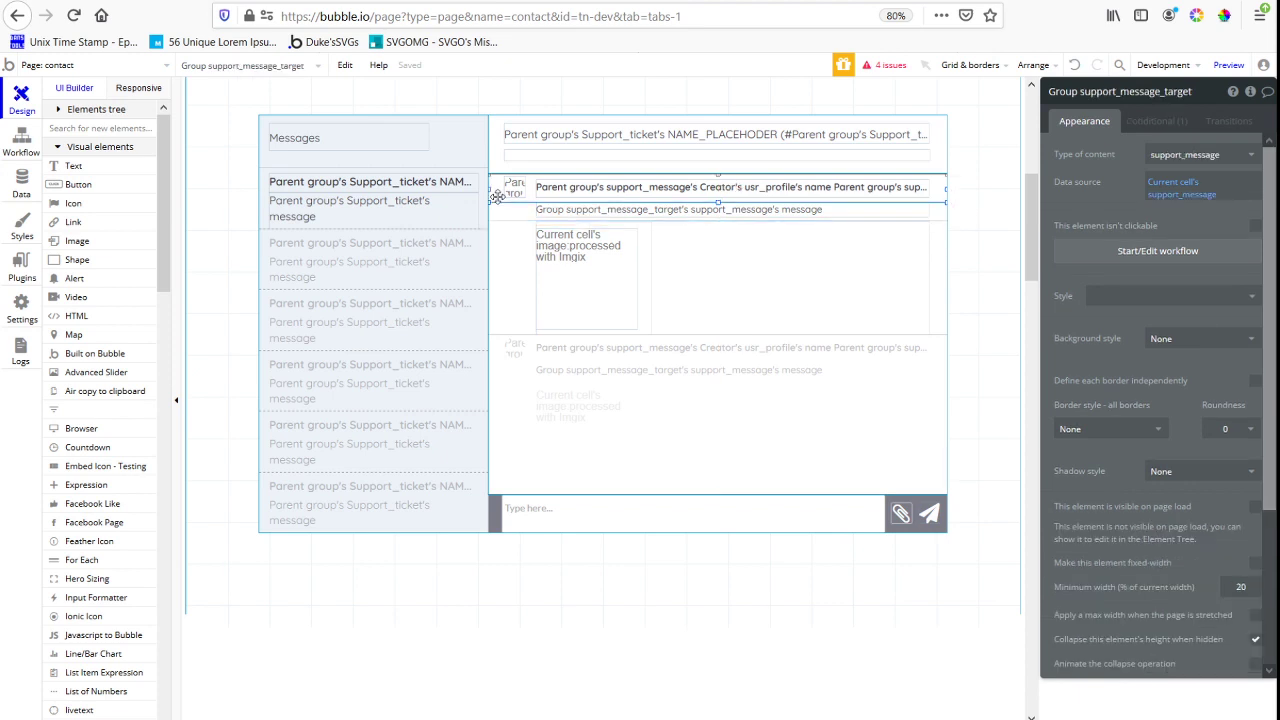
pyautogui.click(648, 488)
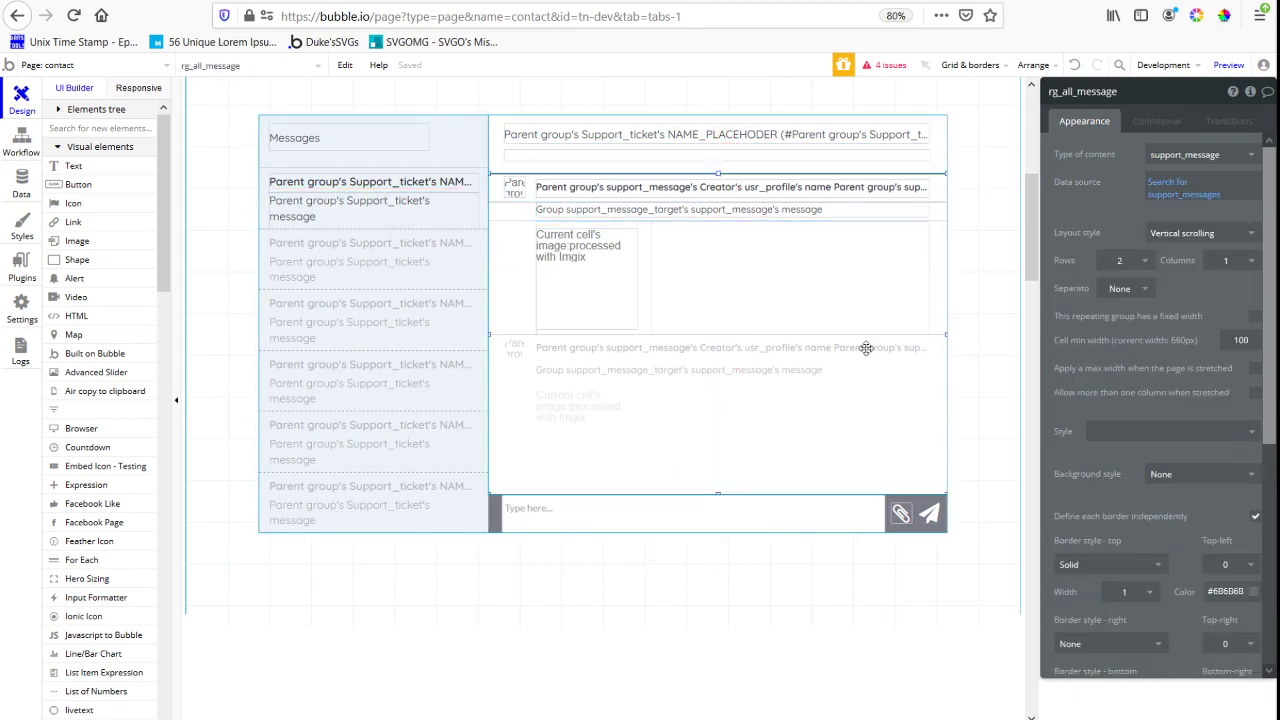
pyautogui.click(1130, 260)
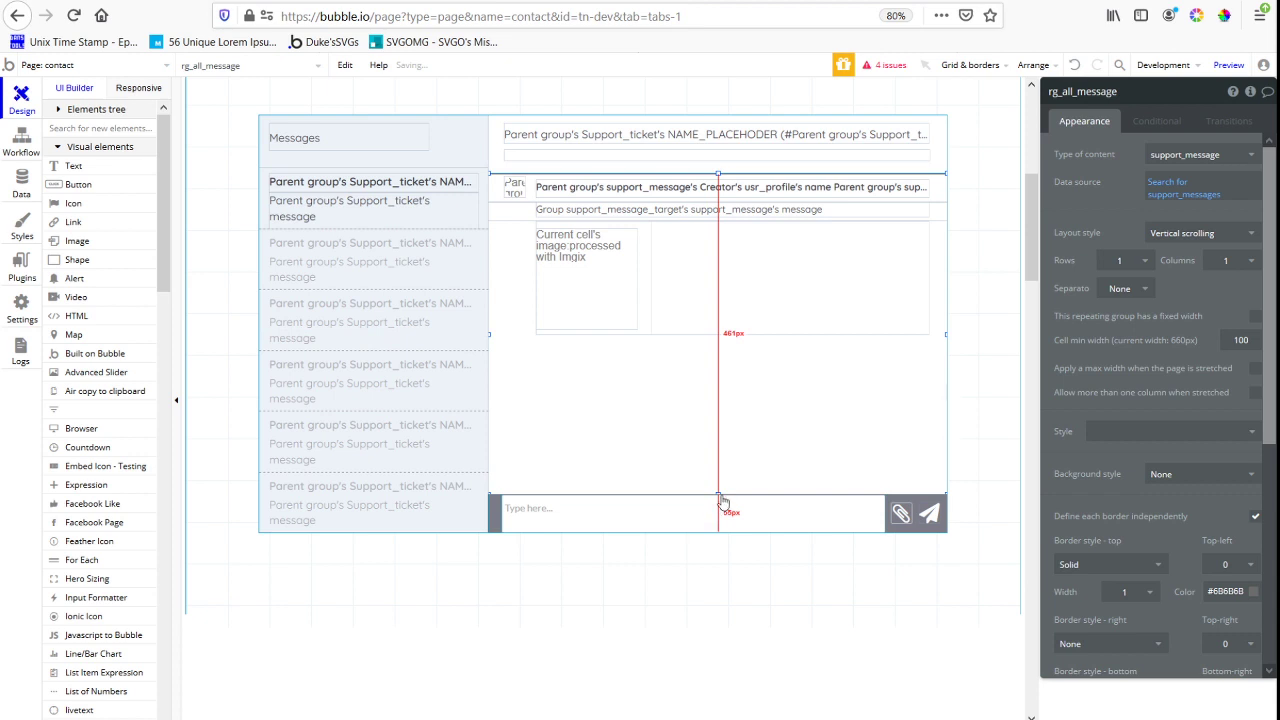
pyautogui.moveTo(723, 499); pyautogui.dragTo(712, 406)
# Add a small gap above the first message by extending rg_all_message's upper edge, and shift the repeating group up beneath the ticket header
pyautogui.press('Down')
pyautogui.press('Down')
pyautogui.press('Down')
pyautogui.press('Down')
pyautogui.press('Down')
pyautogui.press('Down')
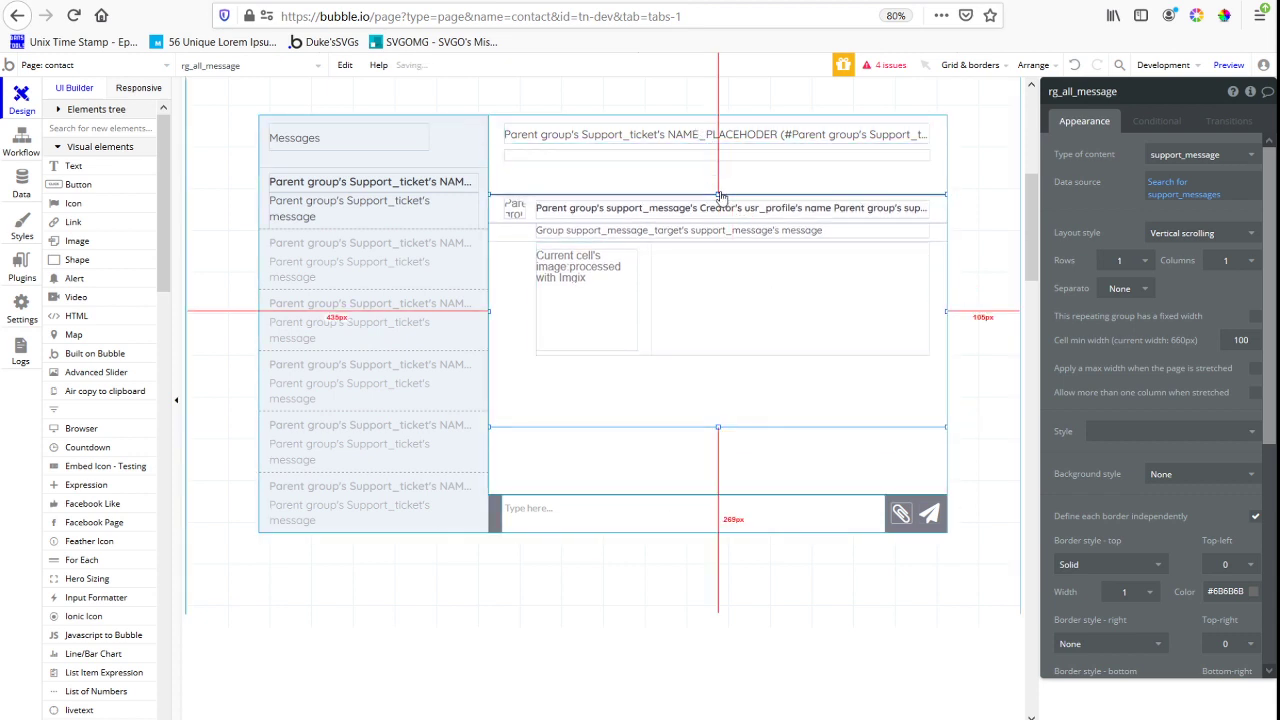
pyautogui.moveTo(721, 195); pyautogui.dragTo(716, 176)
pyautogui.click(537, 209)
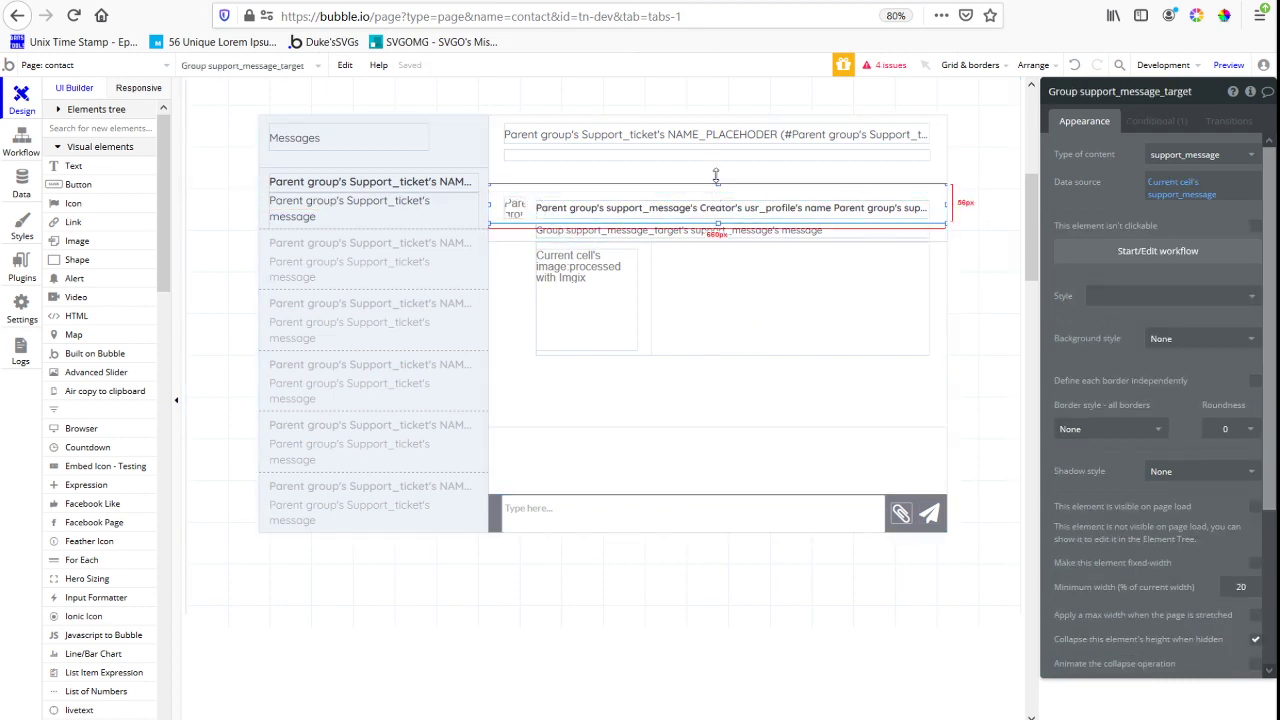
pyautogui.click(674, 394)
pyautogui.press('Up')
pyautogui.press('Up')
pyautogui.press('Up')
pyautogui.press('Up')
pyautogui.press('Up')
pyautogui.press('Up')
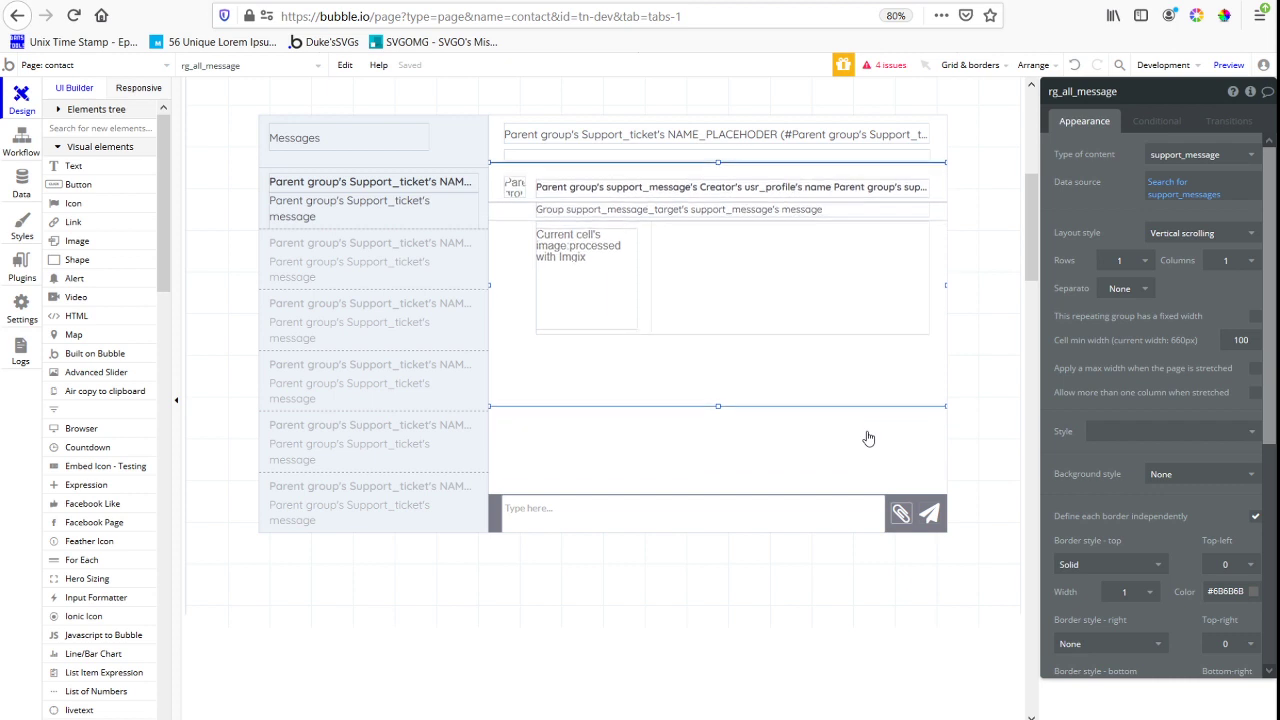
pyautogui.press('Up')
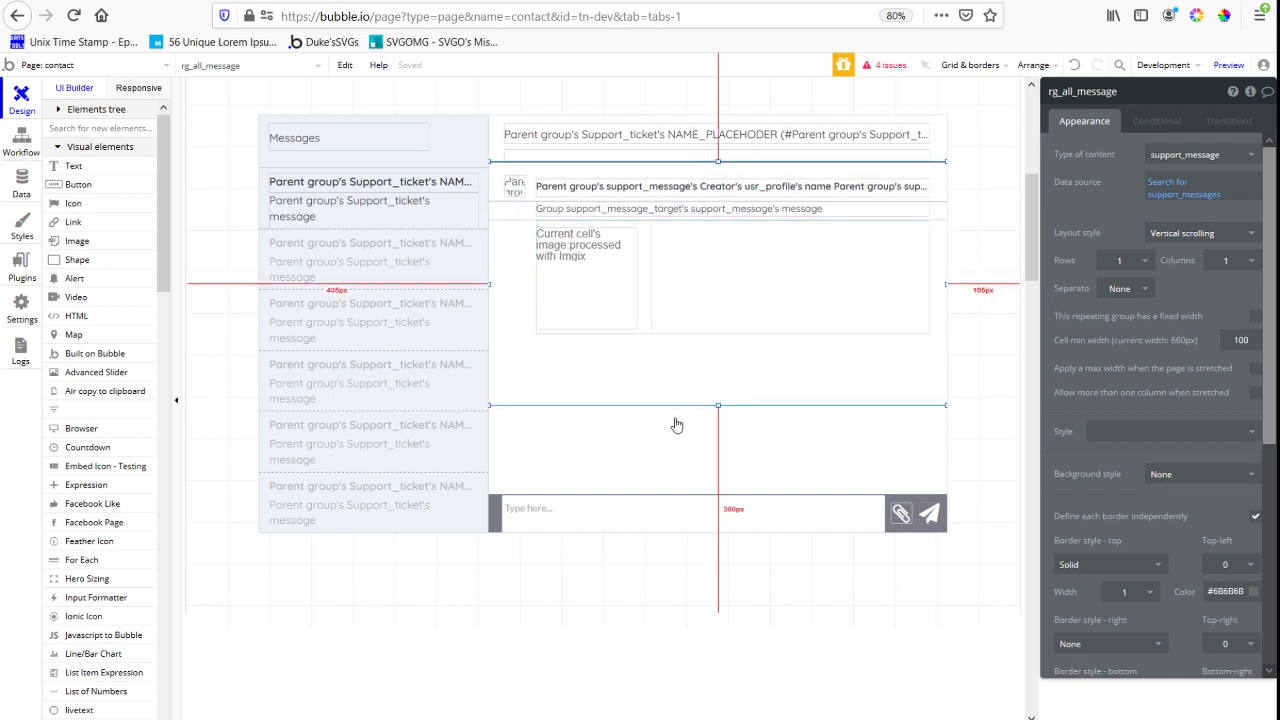
# Stretch rg_all_message down to the message input bar and set it to 2 rows
pyautogui.moveTo(717, 406); pyautogui.dragTo(724, 510)
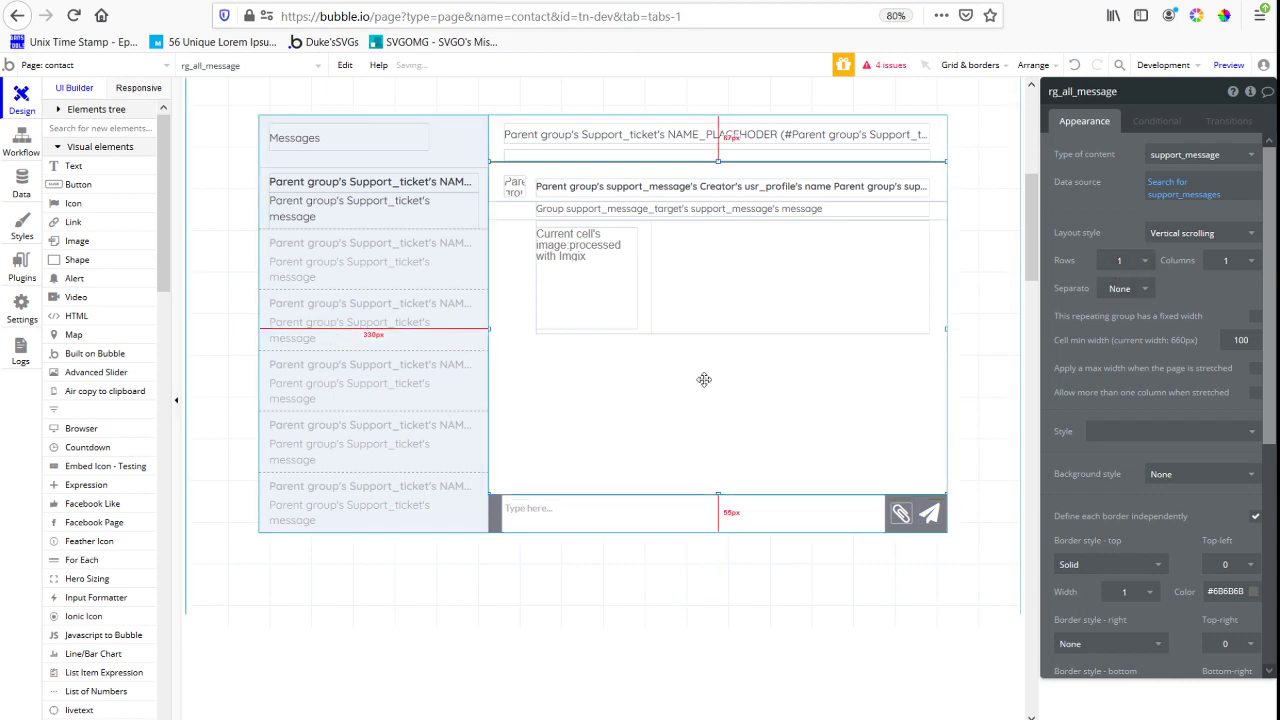
pyautogui.click(1143, 262)
pyautogui.click(1120, 304)
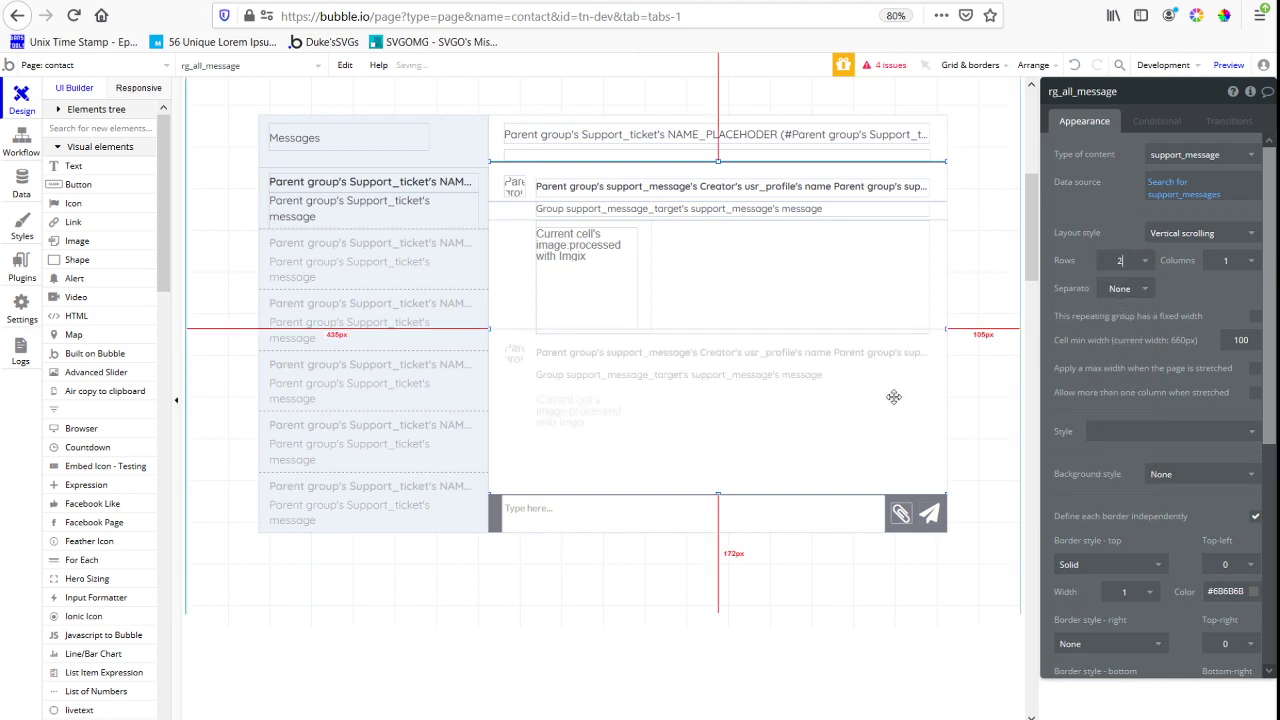
# Extend the parent group gr_hold_current_ticket downward and move the message input bar to its lower edge
pyautogui.rightClick(521, 461)
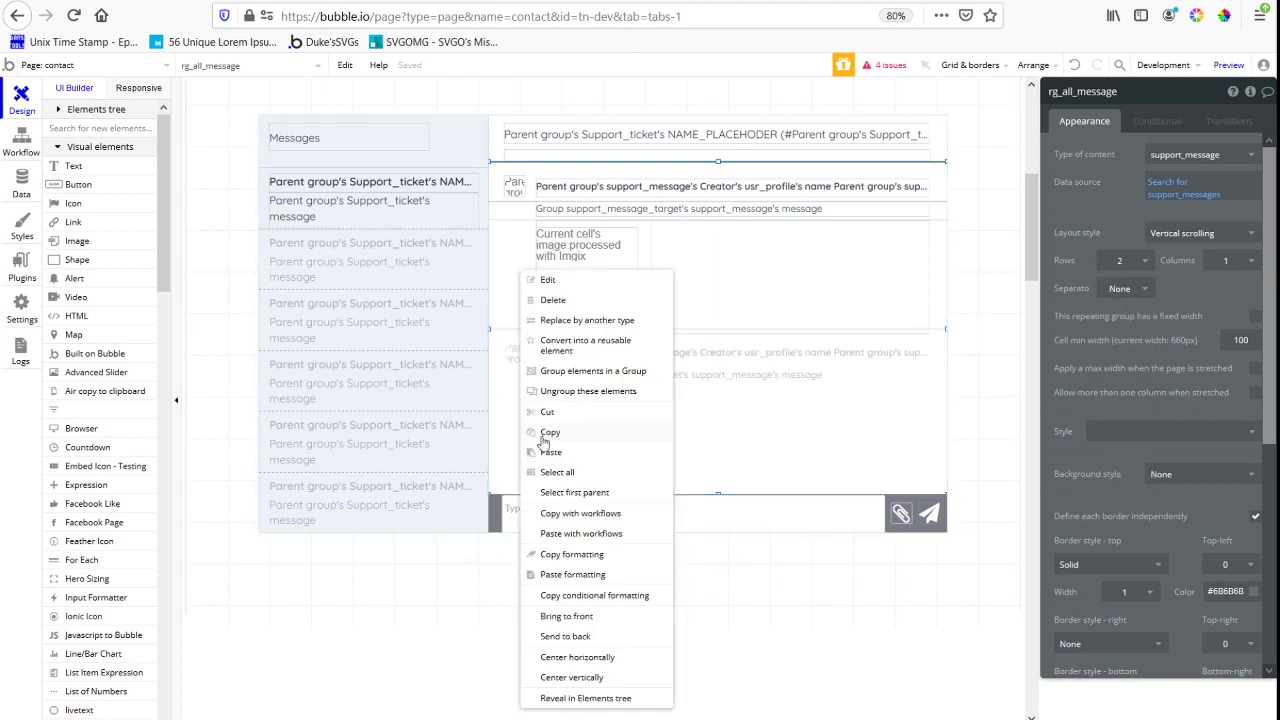
pyautogui.click(557, 472)
pyautogui.rightClick(566, 446)
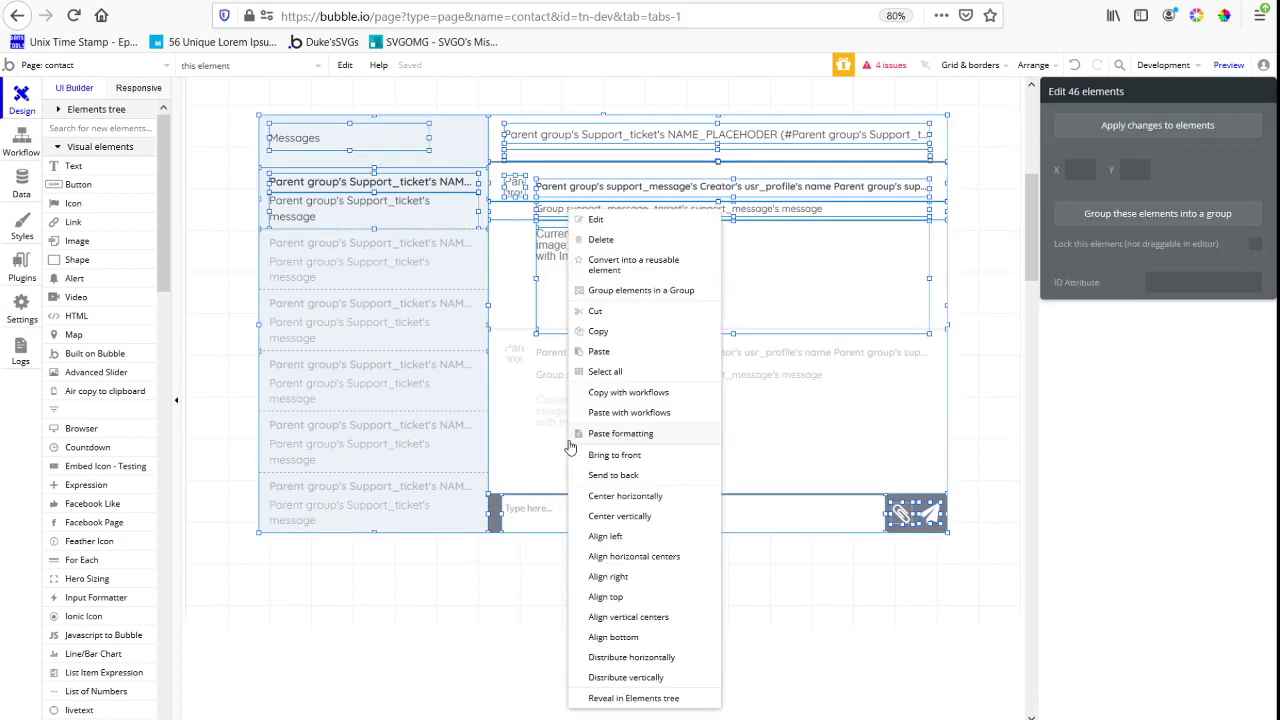
pyautogui.click(526, 432)
pyautogui.rightClick(526, 432)
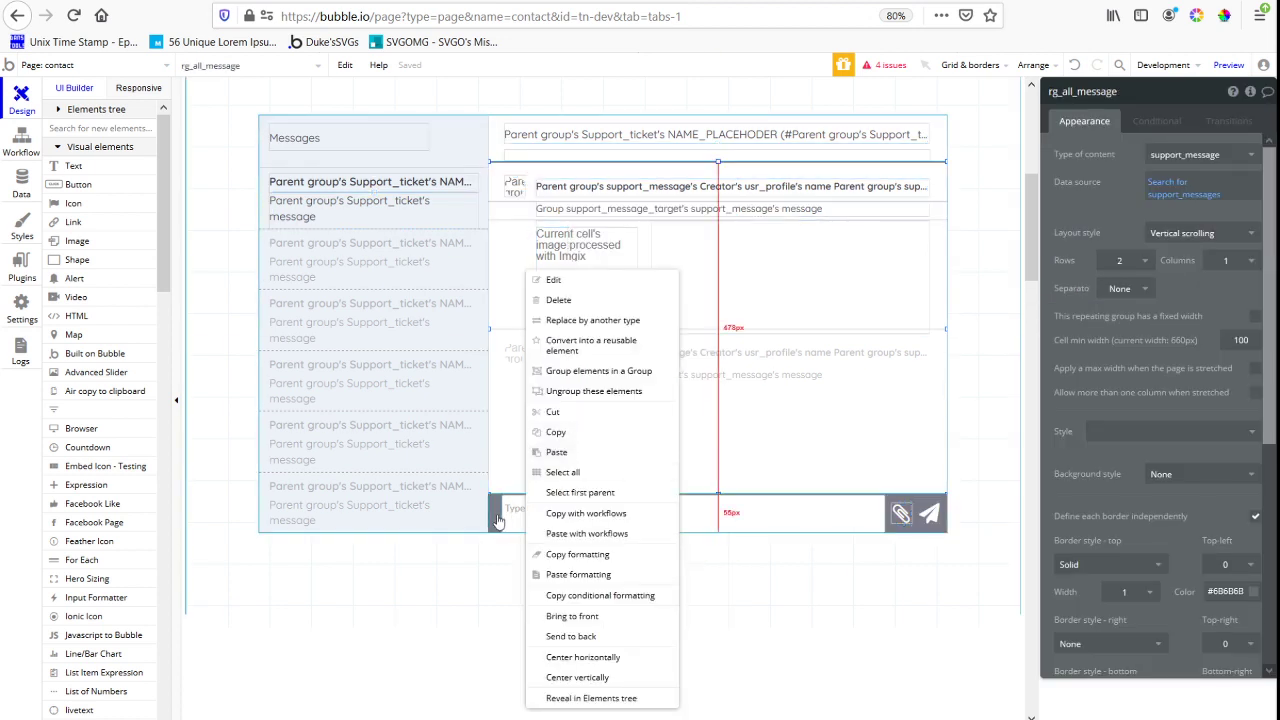
pyautogui.click(571, 491)
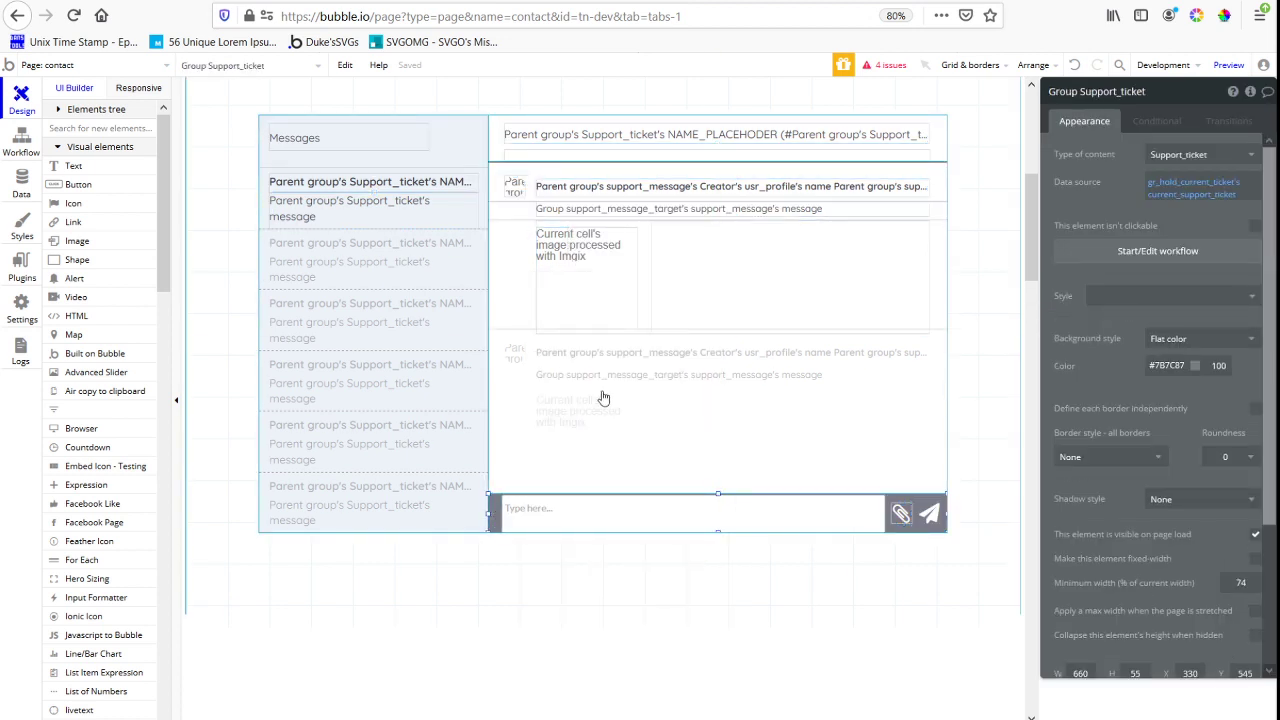
pyautogui.rightClick(498, 525)
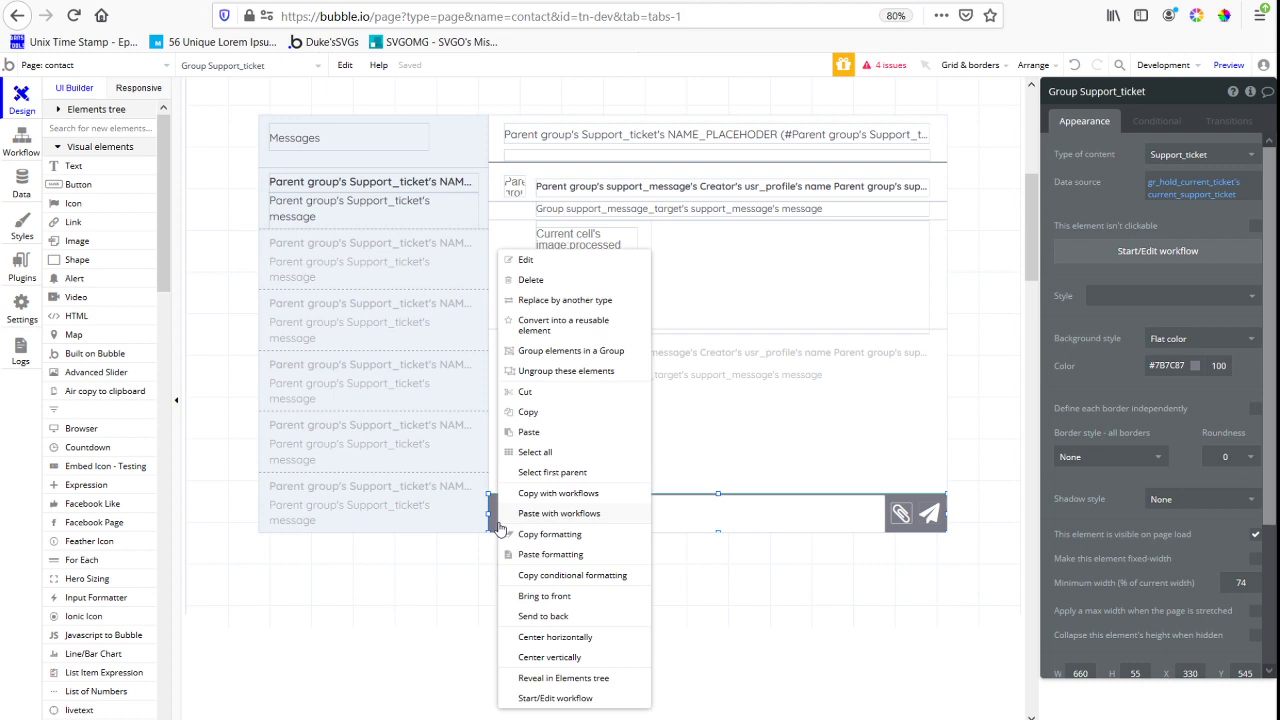
pyautogui.click(551, 472)
pyautogui.moveTo(604, 541); pyautogui.dragTo(603, 605)
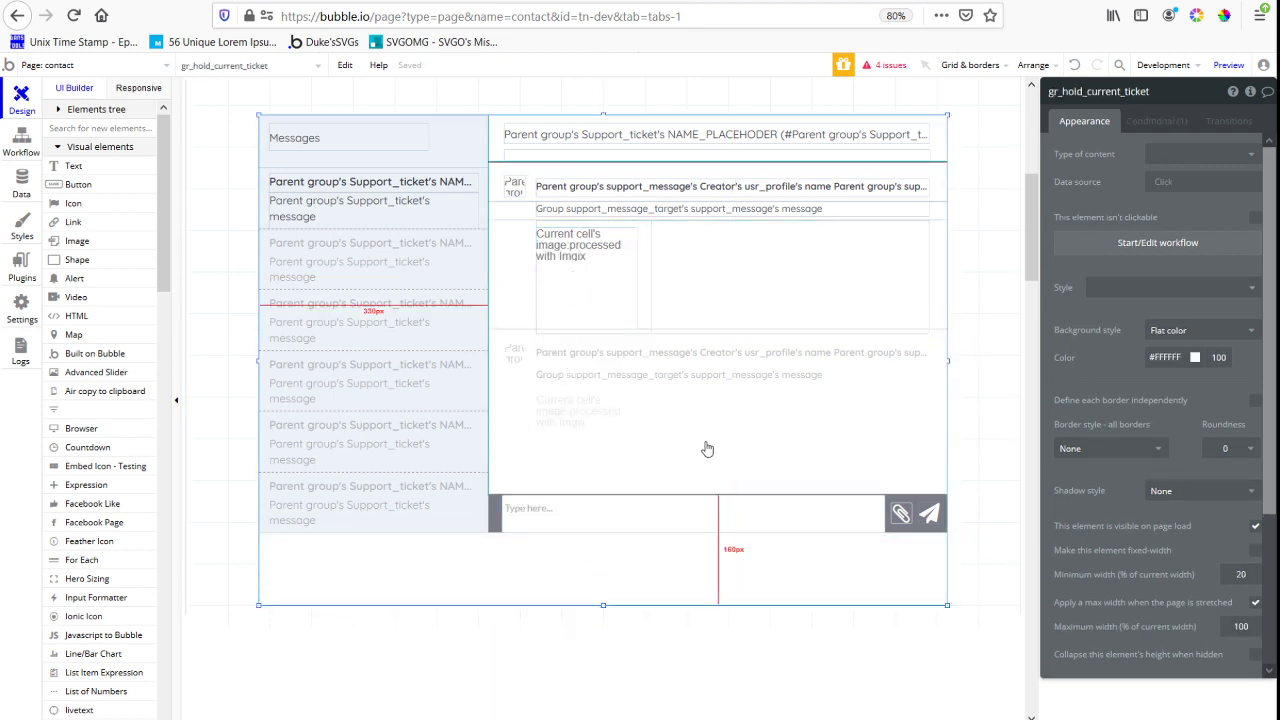
pyautogui.click(497, 527)
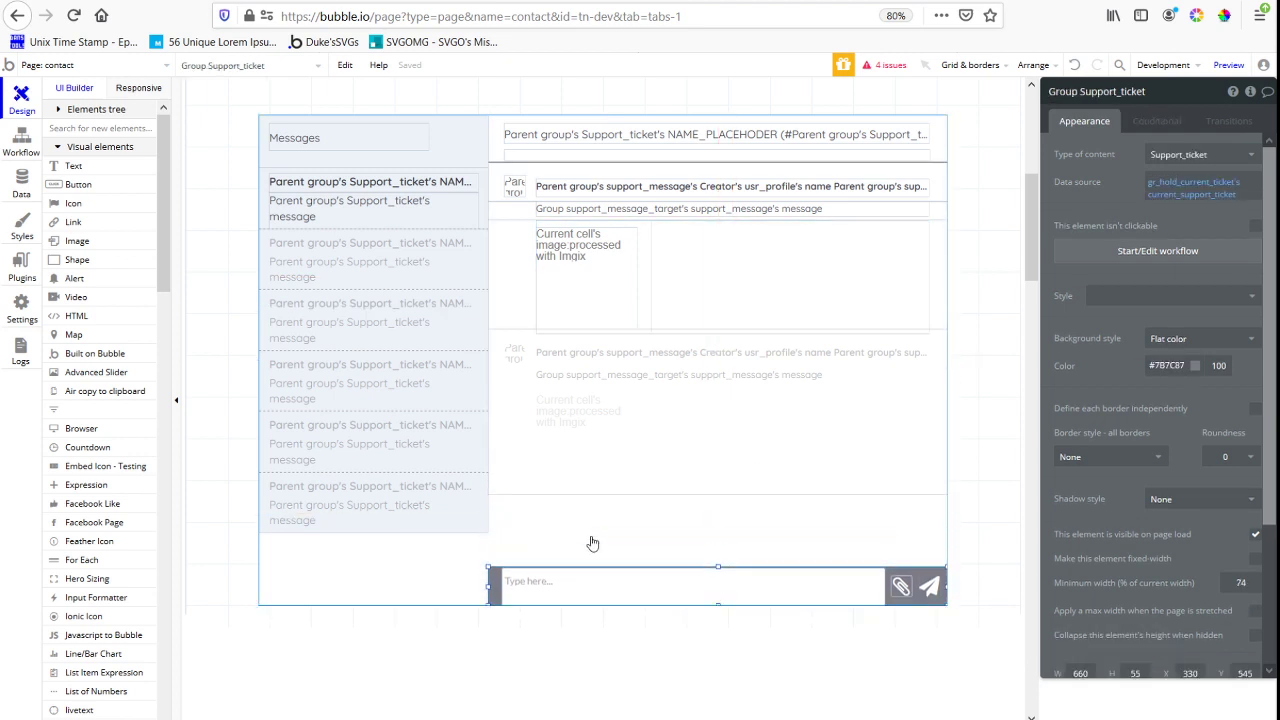
# Extend the white Group Support_ticket around the messages downward and stretch rg_all_message to the lower edge of the ticket list
pyautogui.click(654, 468)
pyautogui.rightClick(714, 486)
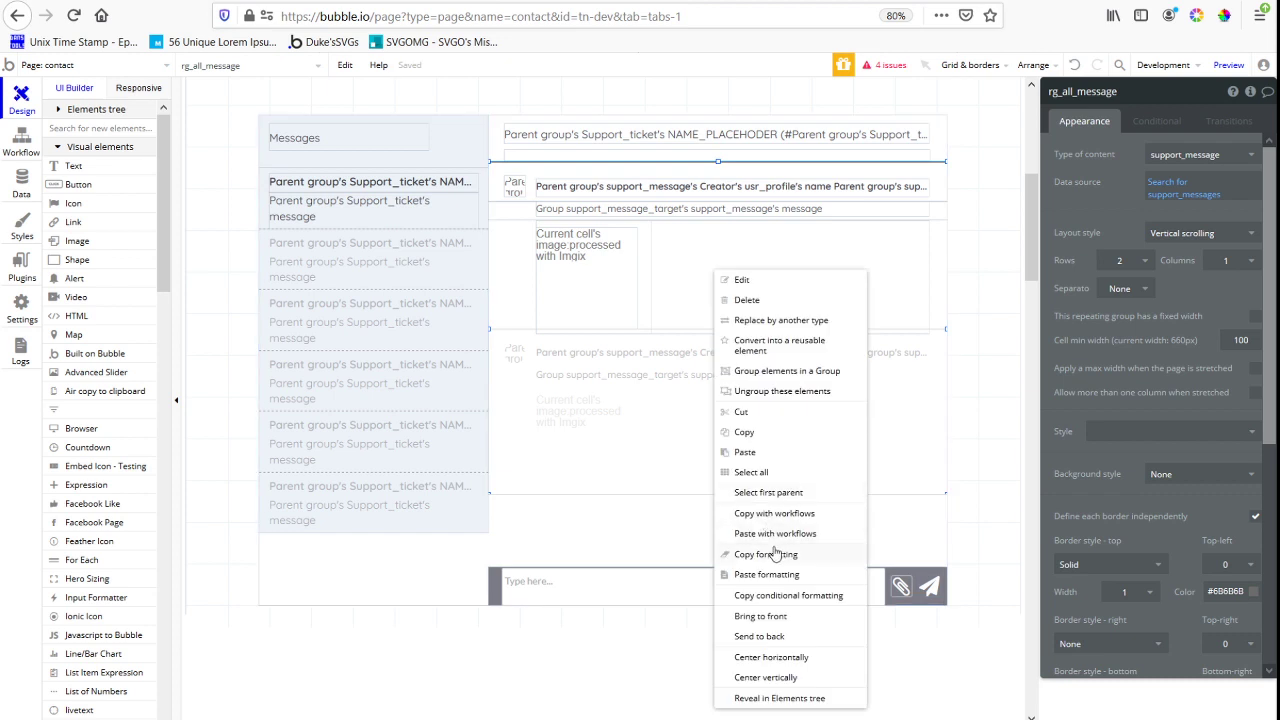
pyautogui.click(768, 492)
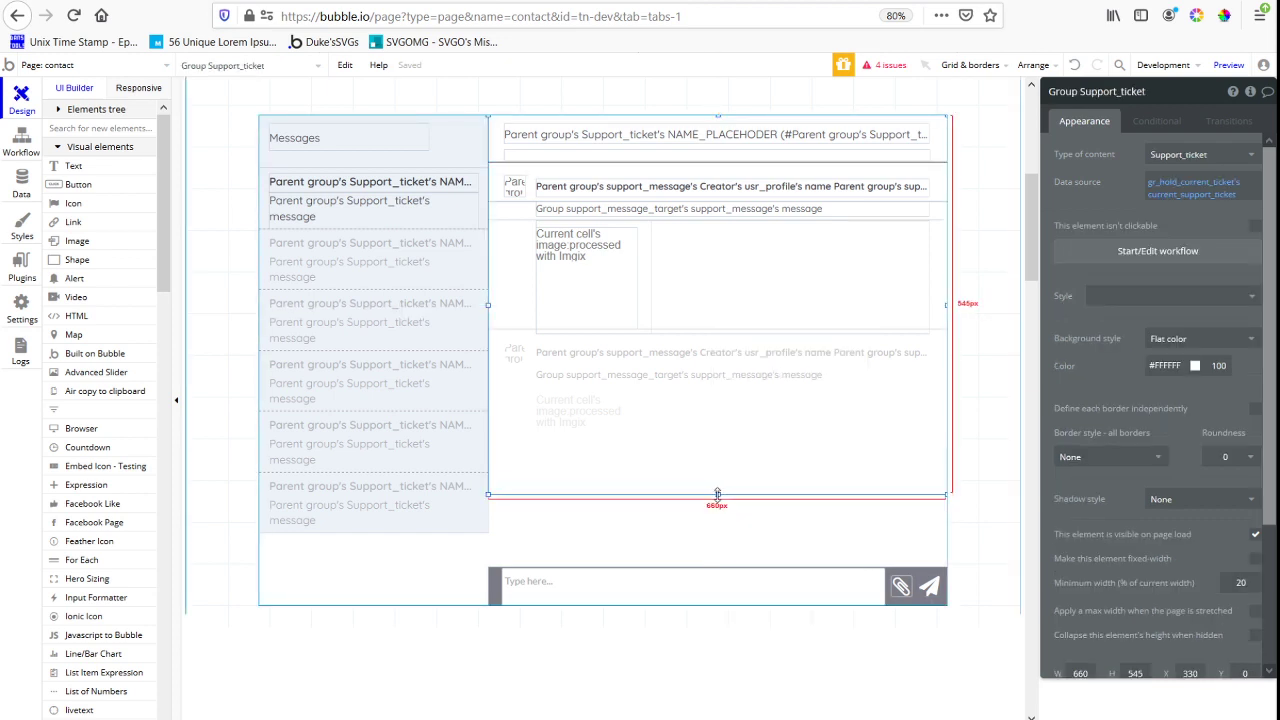
pyautogui.moveTo(719, 512)
pyautogui.mouseDown()
pyautogui.moveTo(721, 533)
pyautogui.moveTo(719, 494)
pyautogui.moveTo(720, 533)
pyautogui.mouseUp()
pyautogui.click(721, 475)
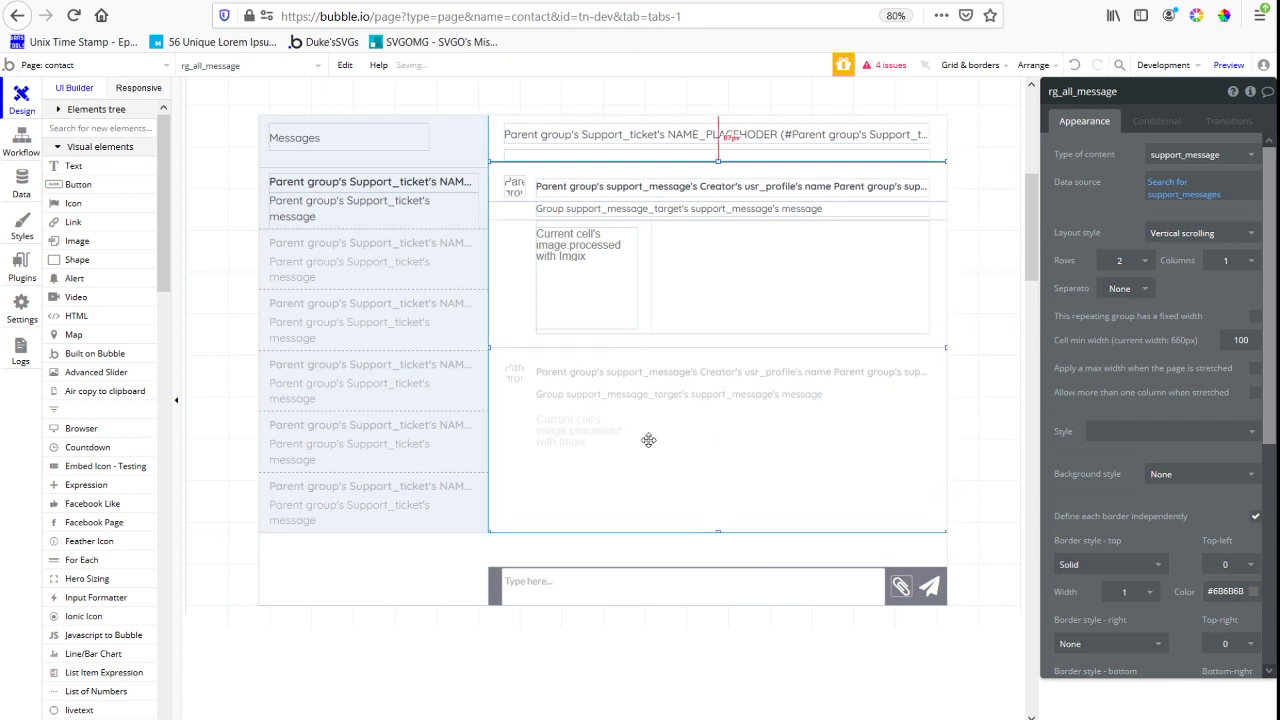
pyautogui.click(718, 539)
pyautogui.click(720, 521)
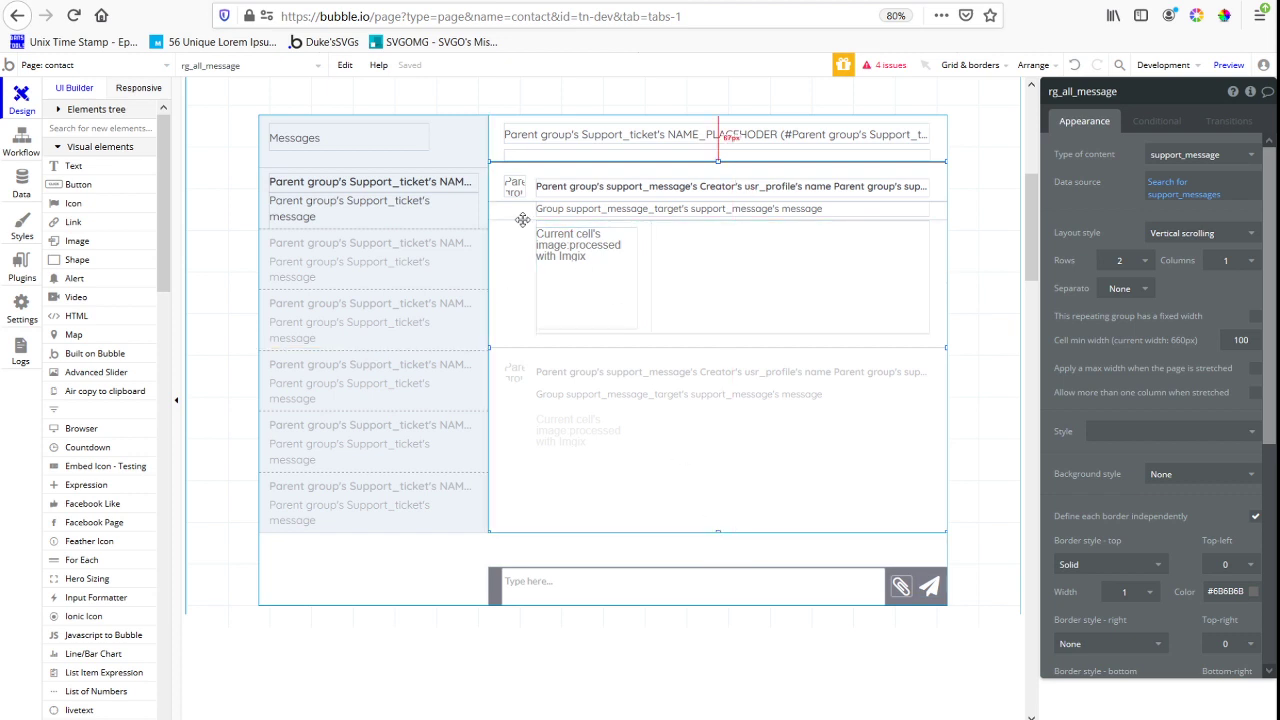
# Switch to the contact page preview and open the ticket "THis is a bug message" to check its message layout
pyautogui.click(449, 1)
pyautogui.click(457, 74)
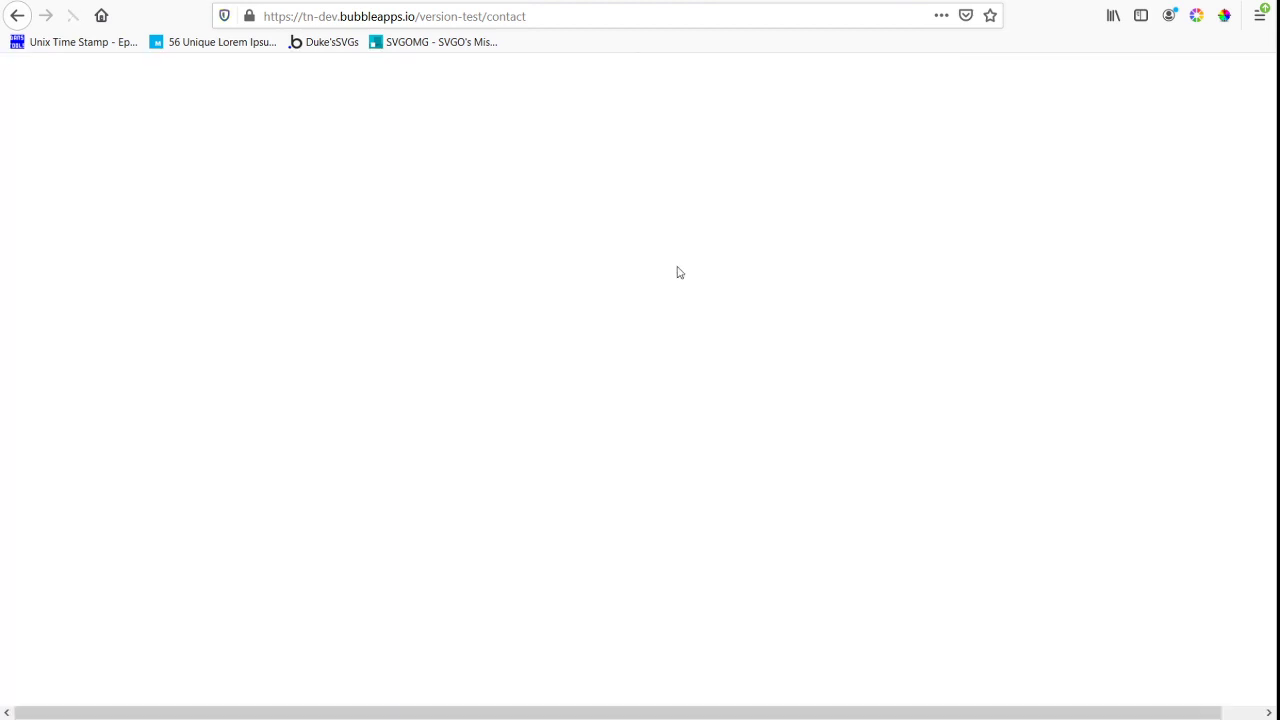
pyautogui.scroll(-1, 686, 237)
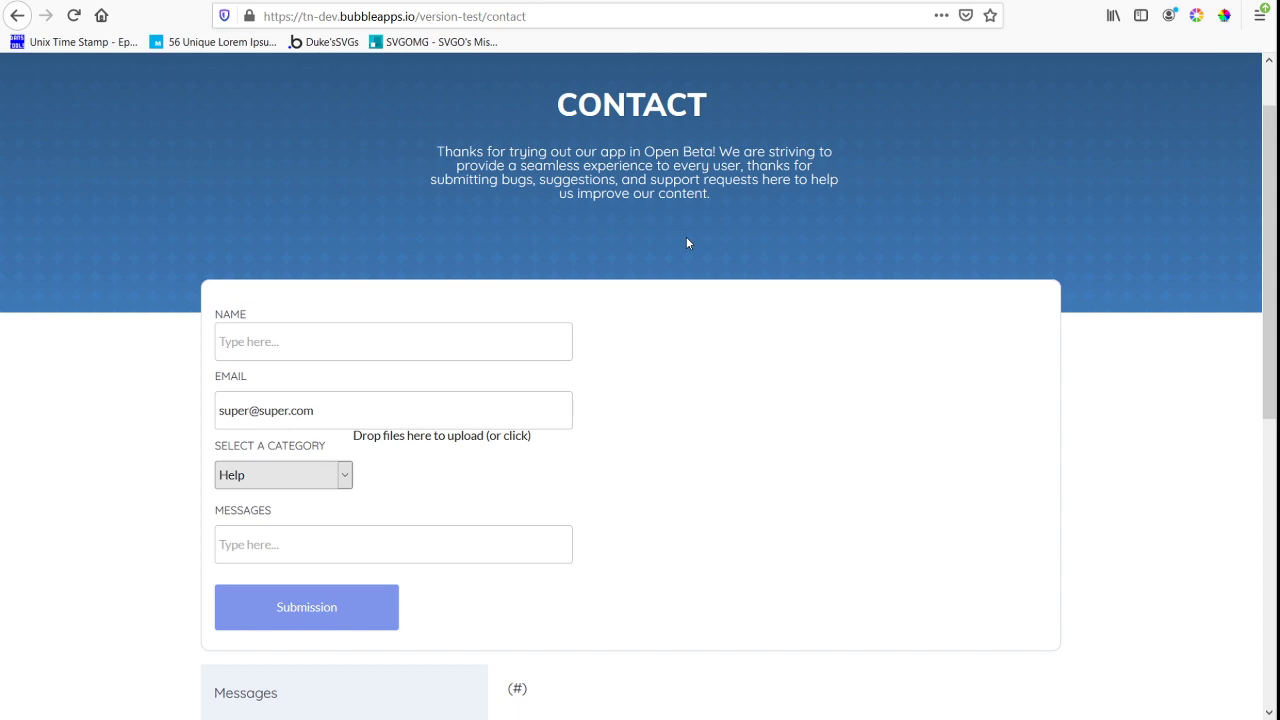
pyautogui.scroll(-5, 687, 240)
pyautogui.scroll(-1, 687, 240)
pyautogui.scroll(-1, 687, 243)
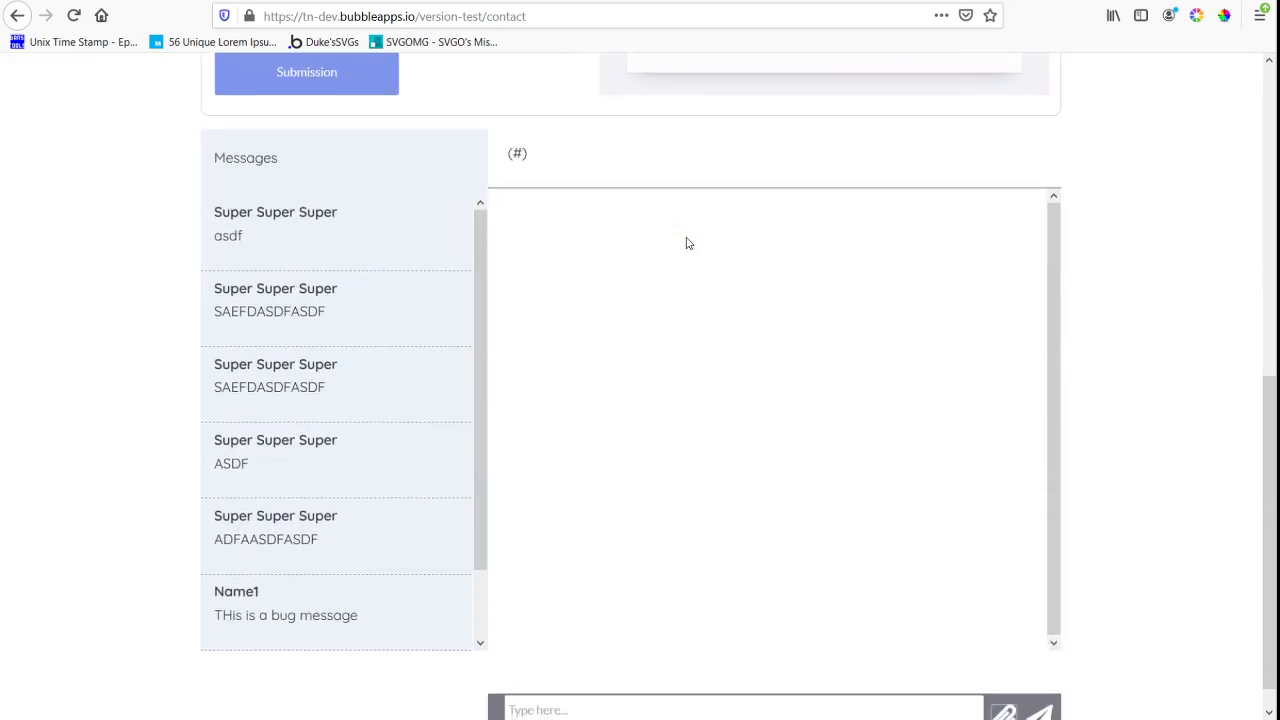
pyautogui.scroll(-1, 357, 540)
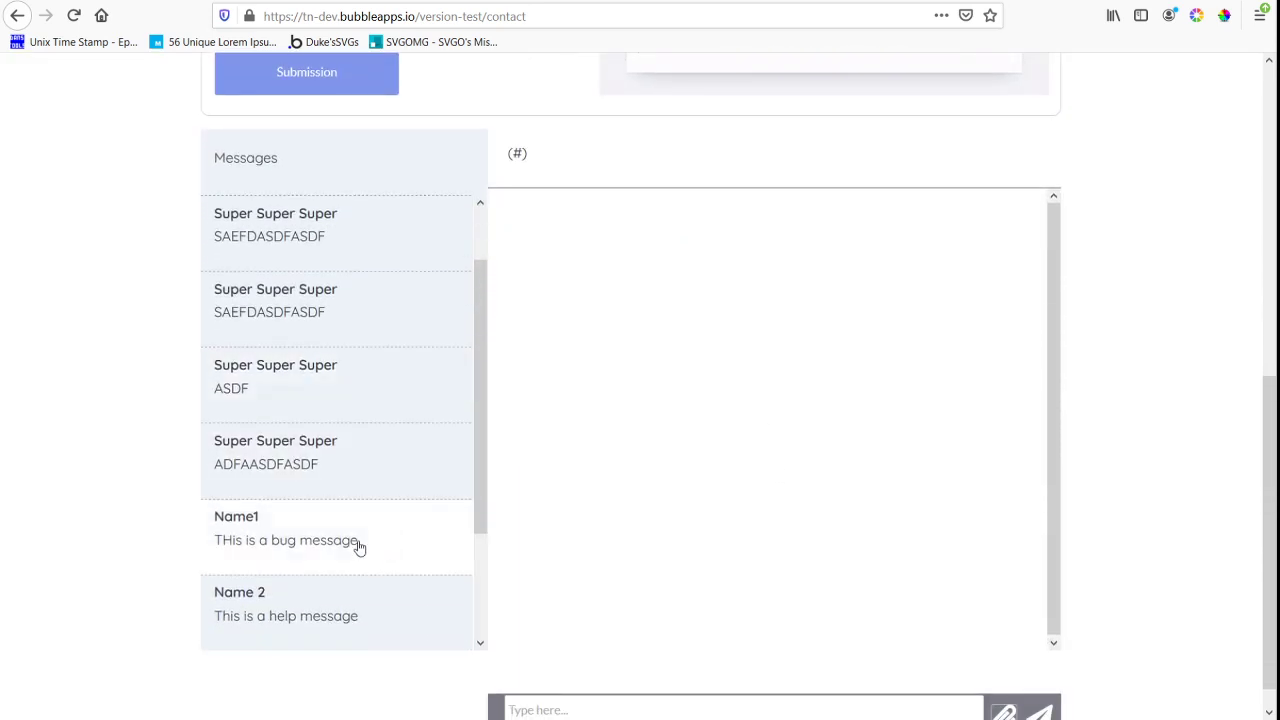
pyautogui.click(337, 531)
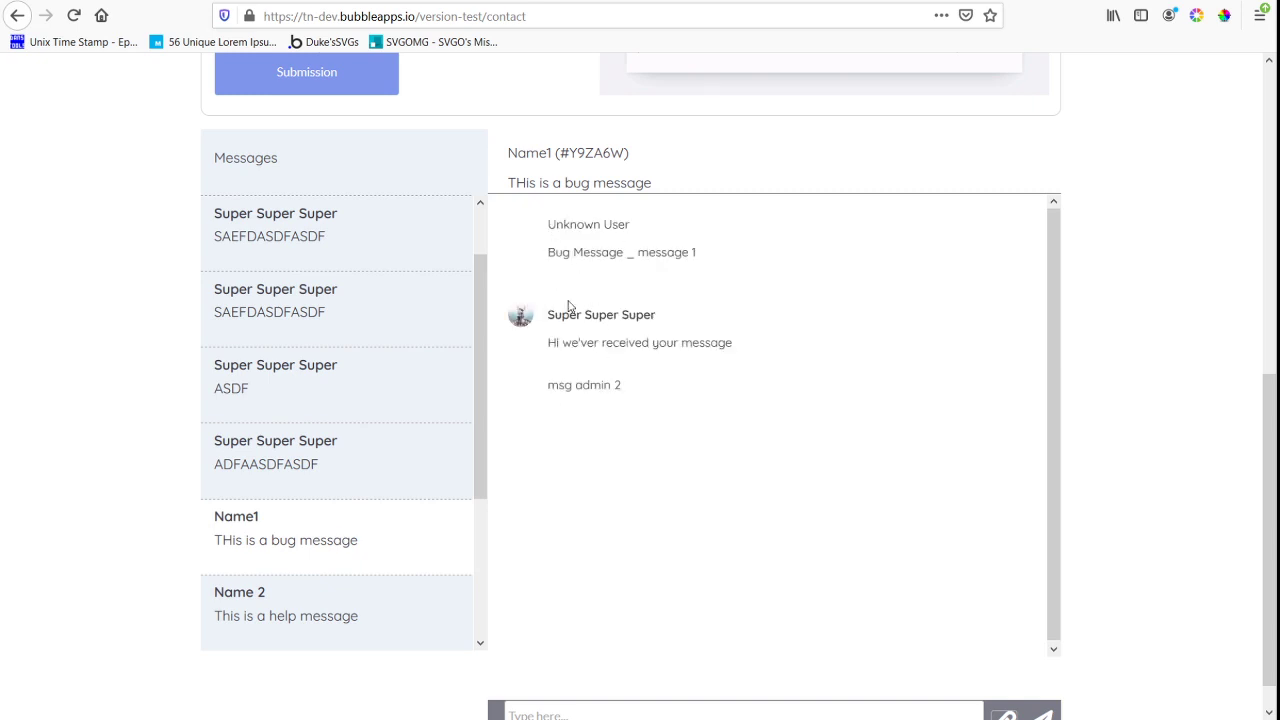
# Open the ticket "This is the newest support message" and look through its message thread, checking the spacing between cells
pyautogui.scroll(-3, 343, 572)
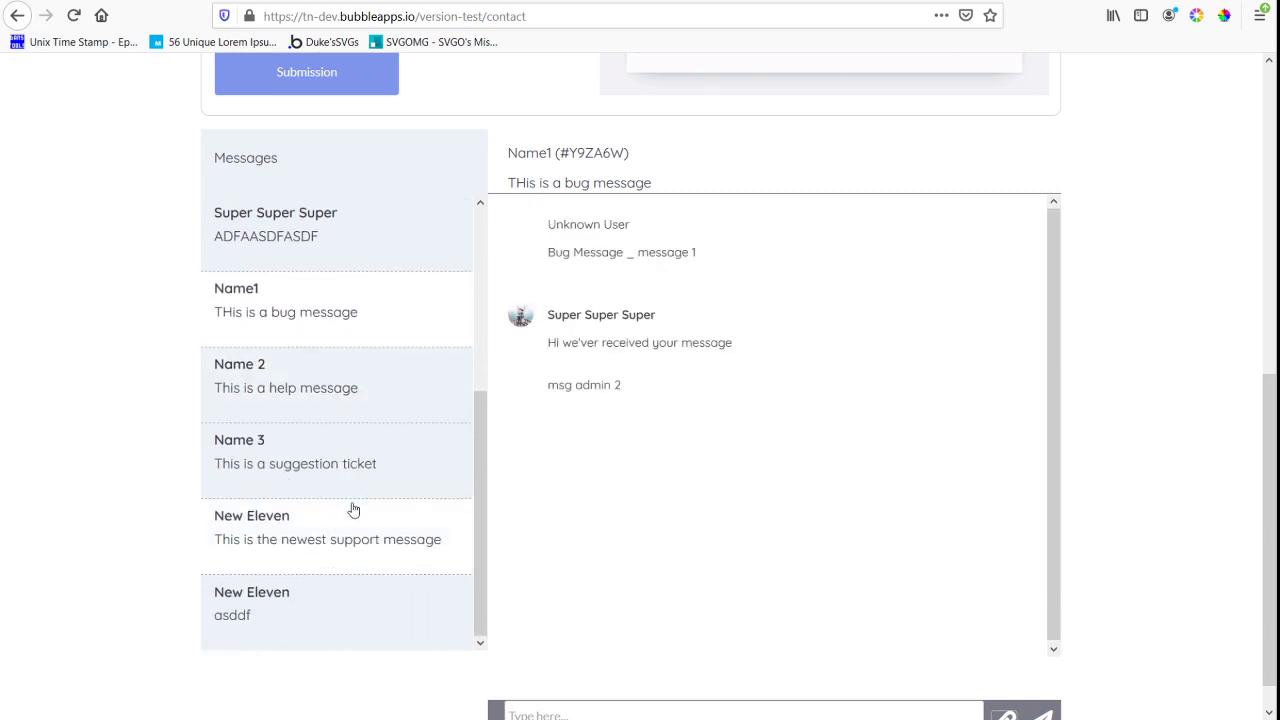
pyautogui.click(356, 546)
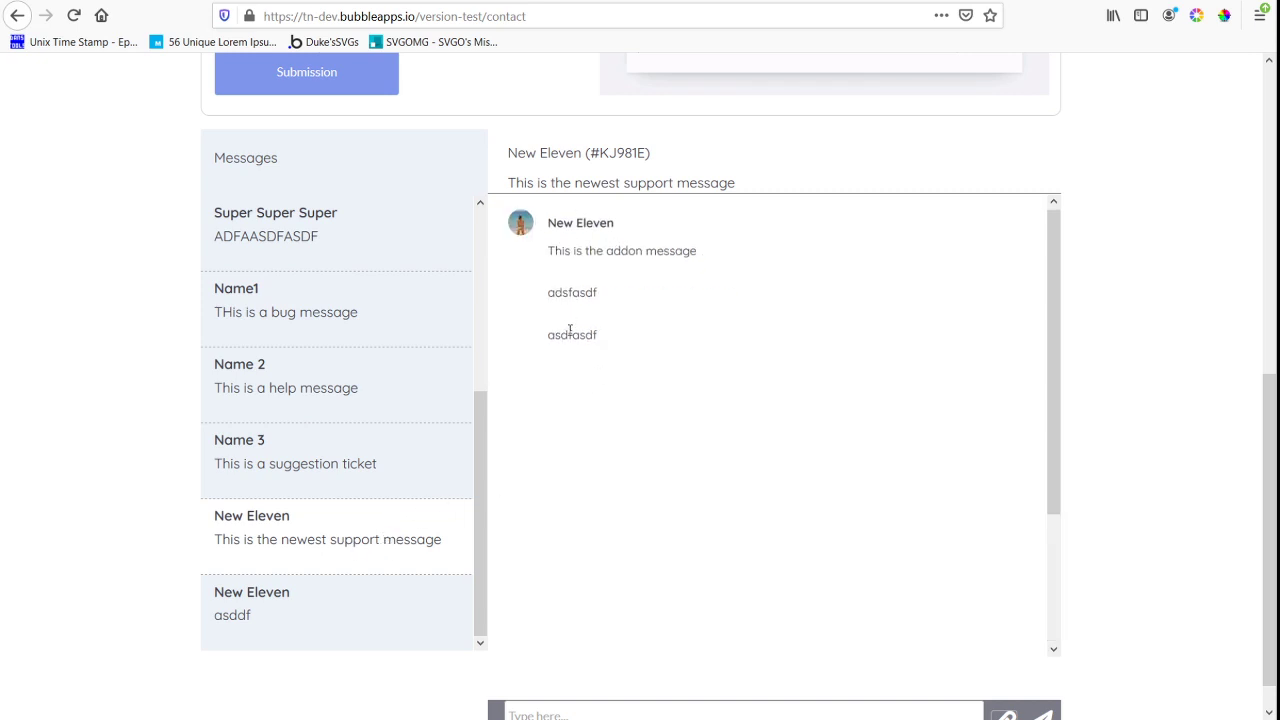
pyautogui.scroll(-2, 670, 360)
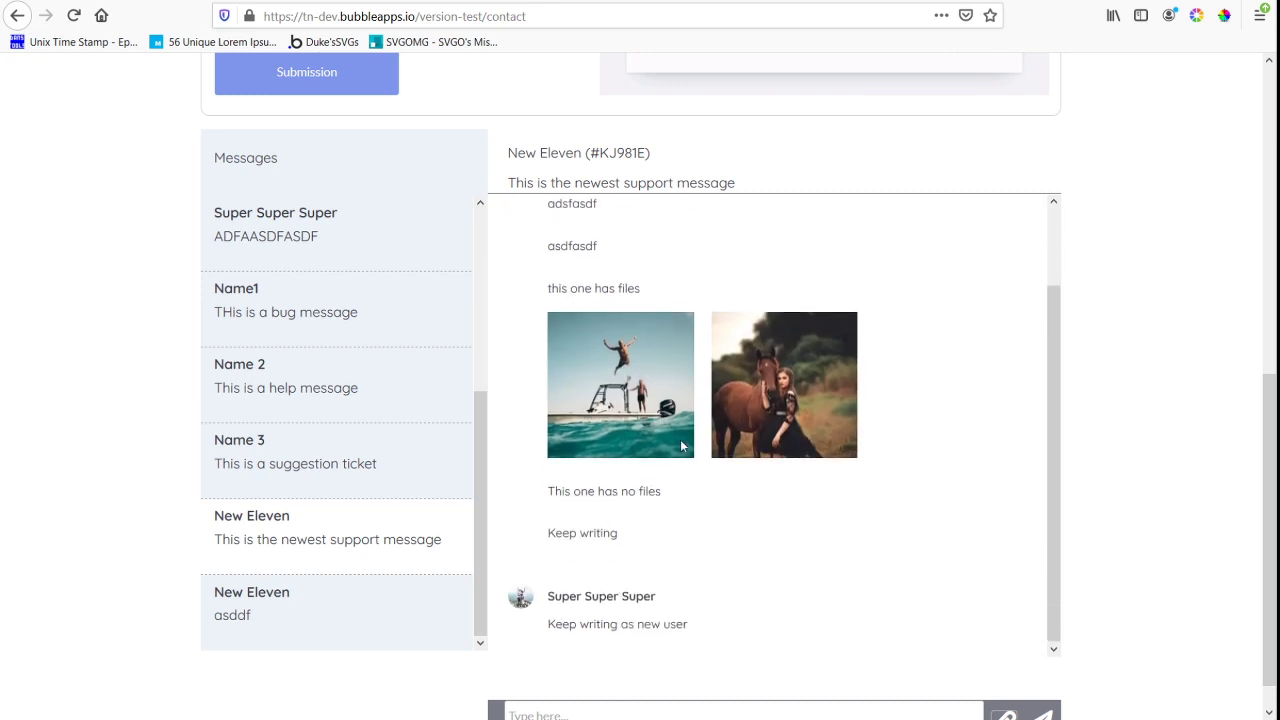
# Switch back to the Bubble editor and shorten rg_all_message to 495 px tall from its lower edge
pyautogui.click(305, 2)
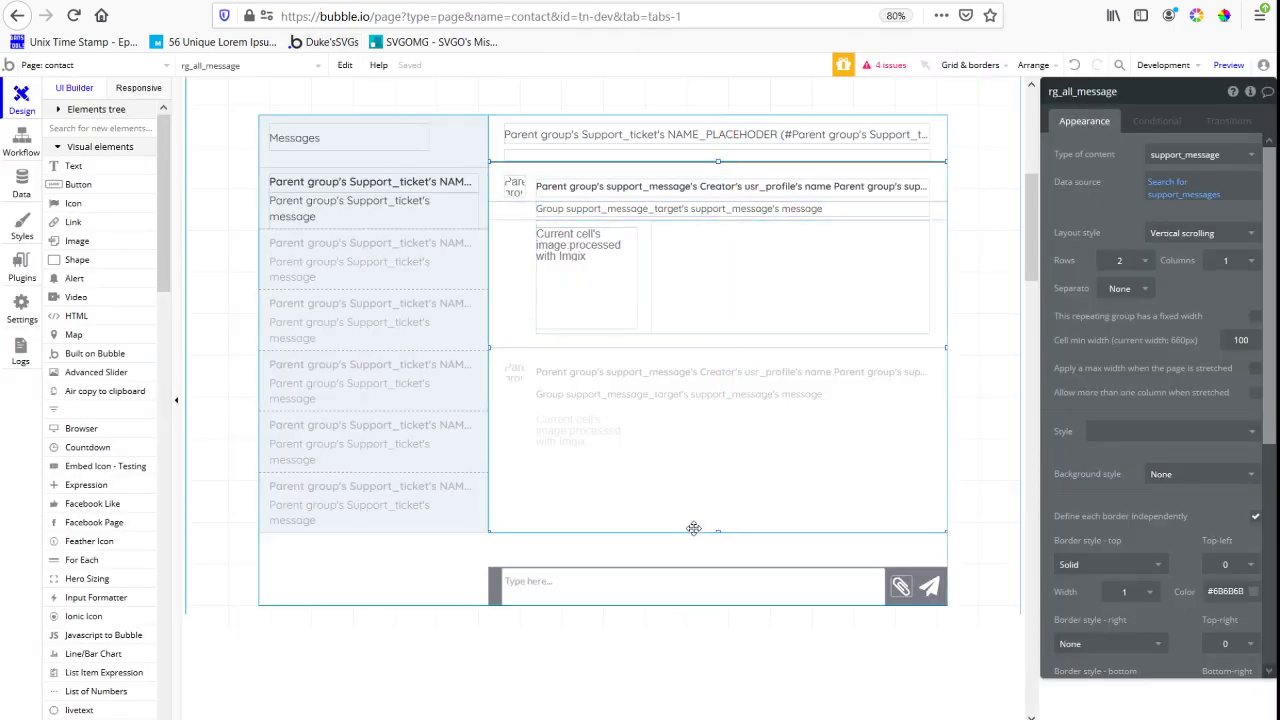
pyautogui.moveTo(717, 536); pyautogui.dragTo(717, 506)
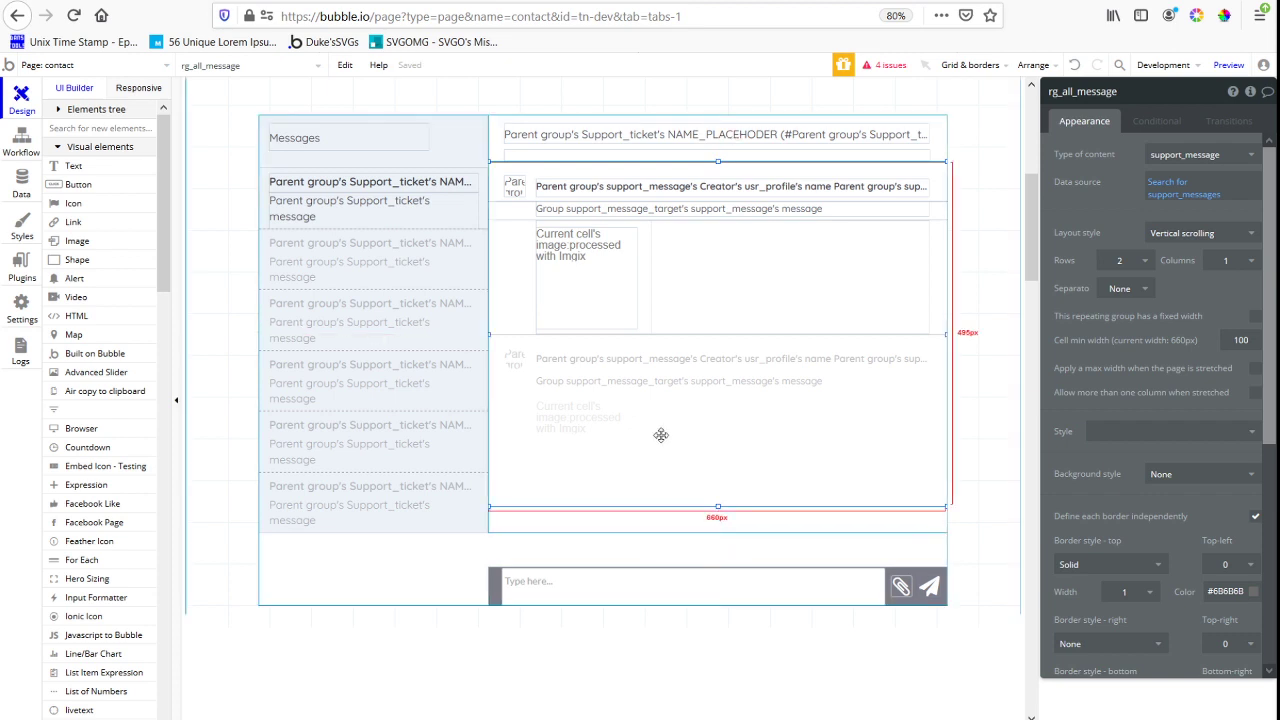
# Extend the parent group gr_hold_current_ticket far downward and move the message input bar to its new lower edge
pyautogui.scroll(-5, 660, 434)
pyautogui.click(467, 123)
pyautogui.moveTo(603, 133); pyautogui.dragTo(651, 497)
pyautogui.click(495, 112)
pyautogui.moveTo(495, 112); pyautogui.dragTo(489, 460)
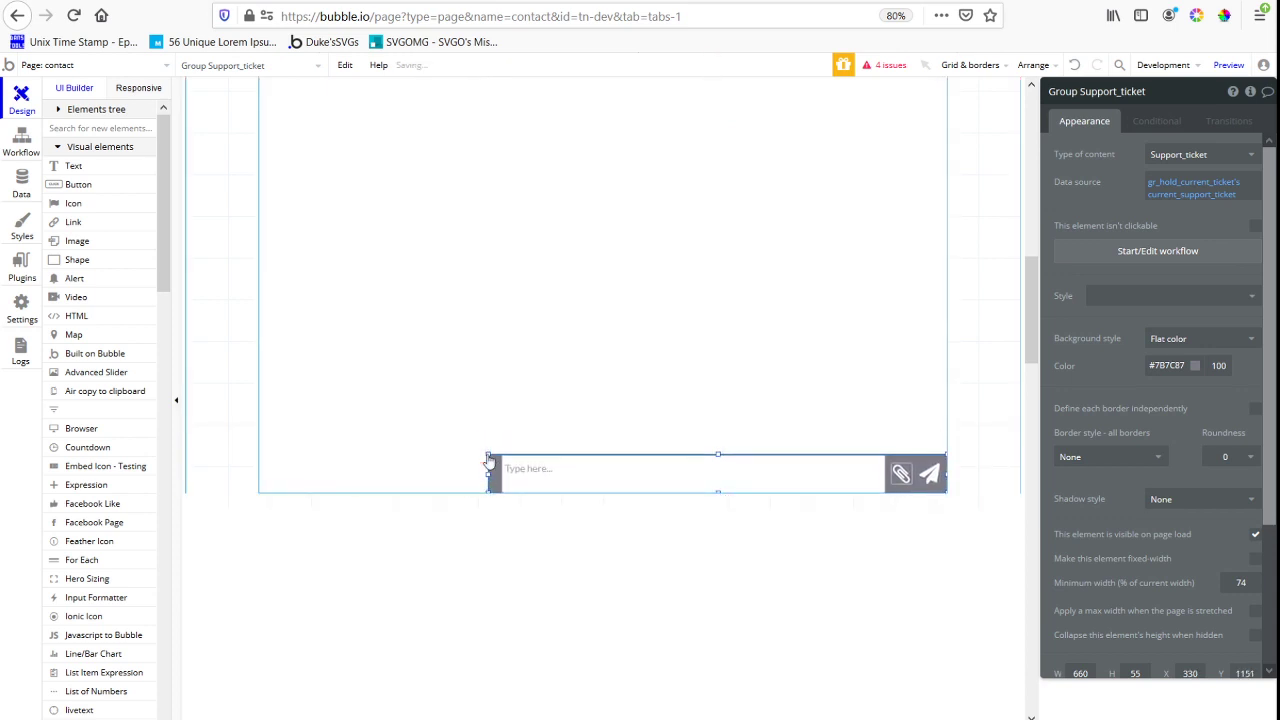
# Extend the white Group Support_ticket down to the relocated message input bar and stretch rg_all_message to the same edge
pyautogui.scroll(3, 543, 377)
pyautogui.click(614, 274)
pyautogui.moveTo(728, 307); pyautogui.dragTo(751, 689)
pyautogui.click(724, 268)
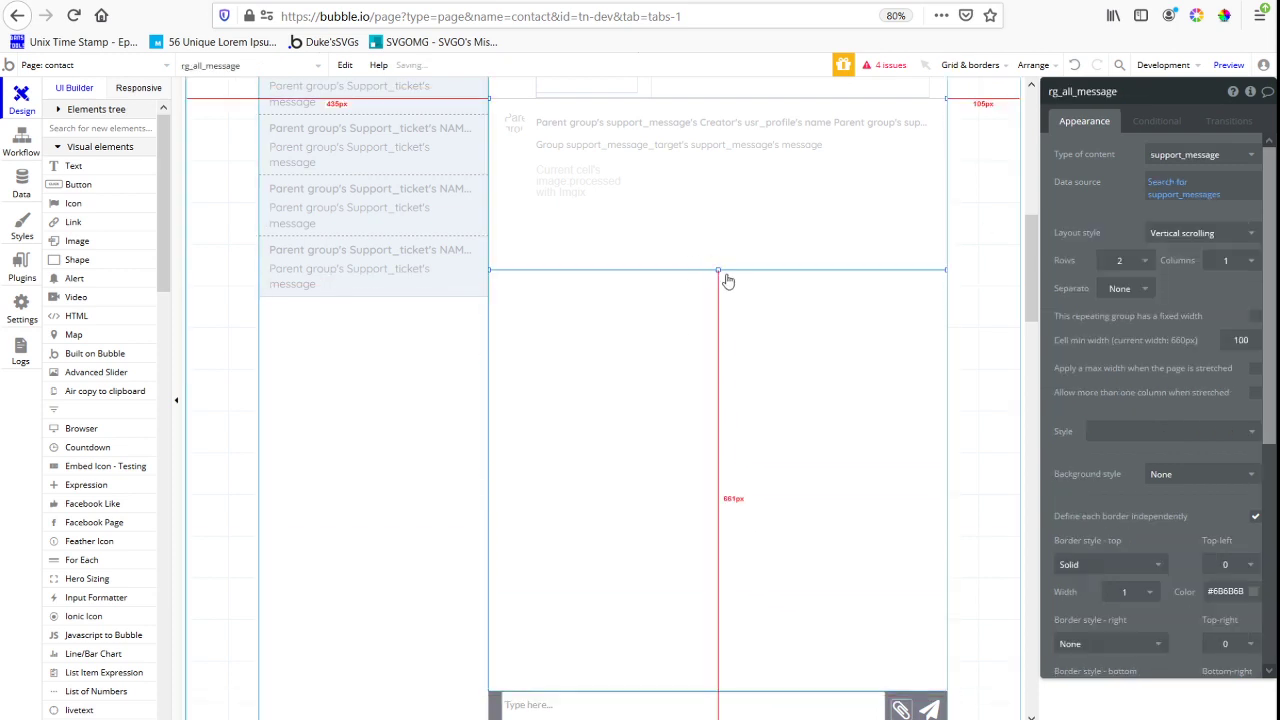
pyautogui.moveTo(720, 271); pyautogui.dragTo(716, 690)
# Try 5 and 6 rows for the rg_all_message repeating group, and settle on 4 rows
pyautogui.click(1125, 260)
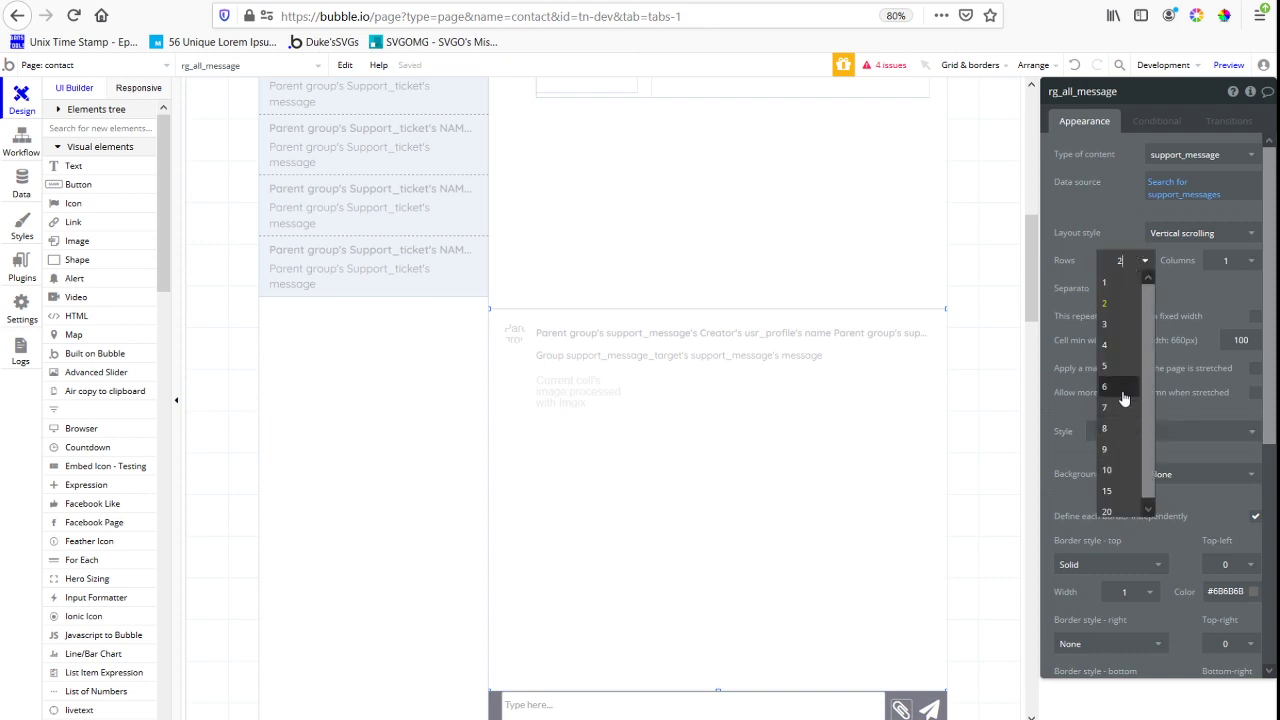
pyautogui.click(1121, 368)
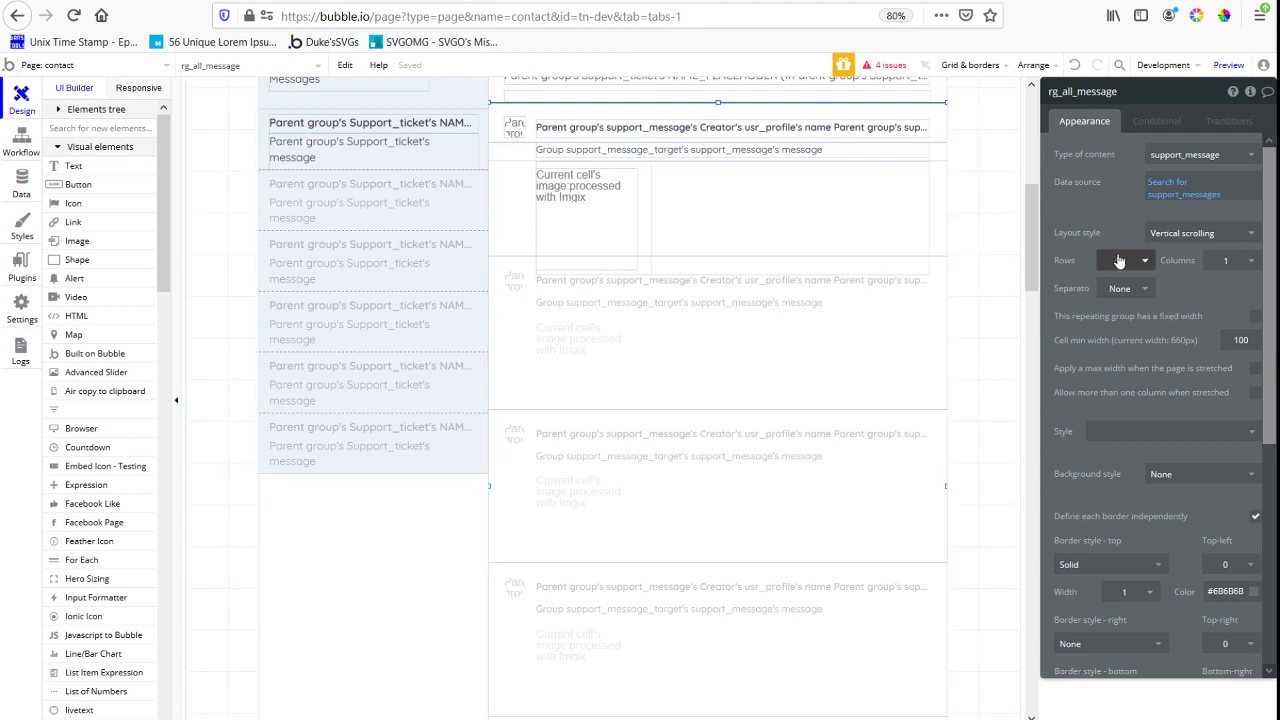
pyautogui.click(1135, 260)
pyautogui.click(1124, 386)
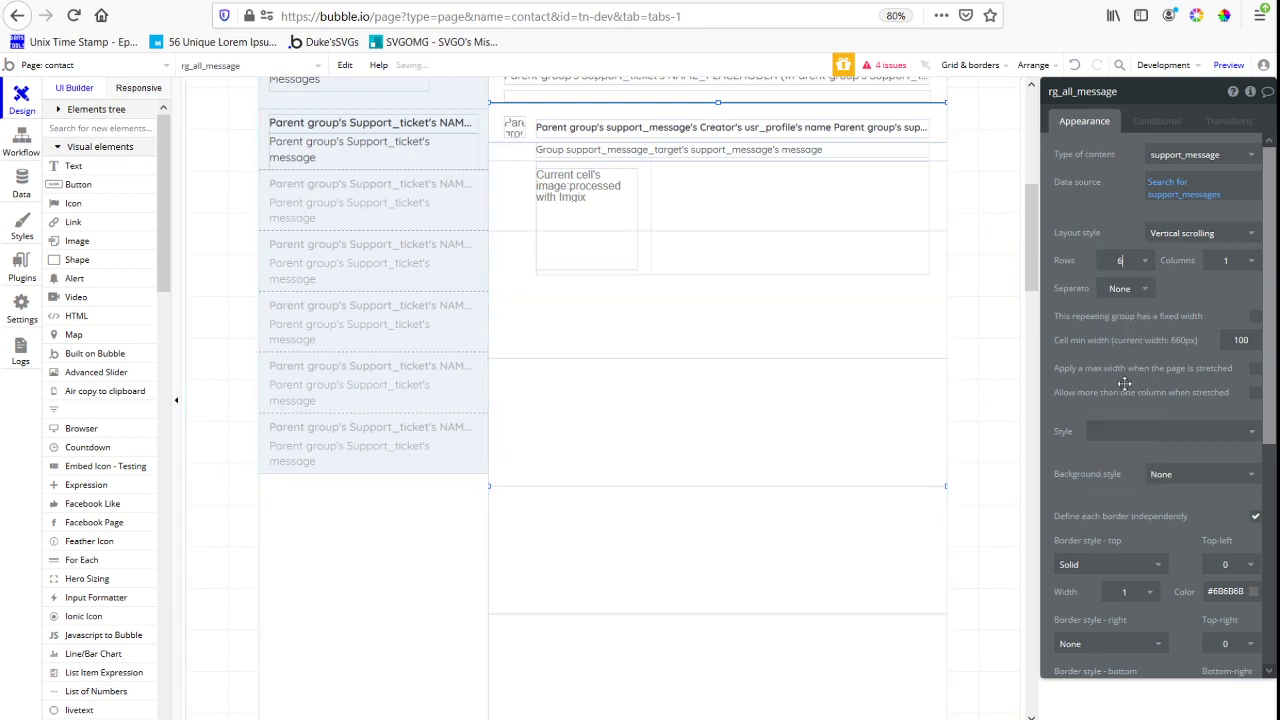
pyautogui.click(1130, 260)
pyautogui.click(1131, 345)
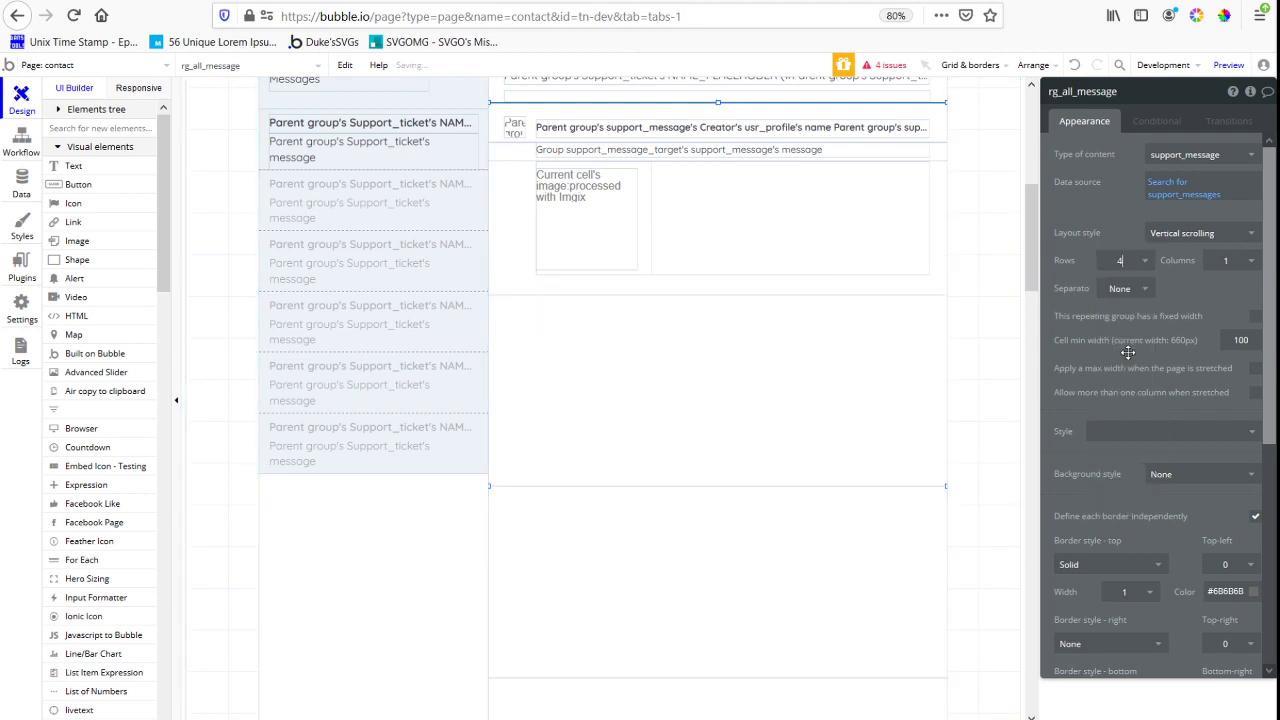
# Shorten the four-row rg_all_message from its lower edge, leaving a gap above the message input bar
pyautogui.scroll(-1, 640, 310)
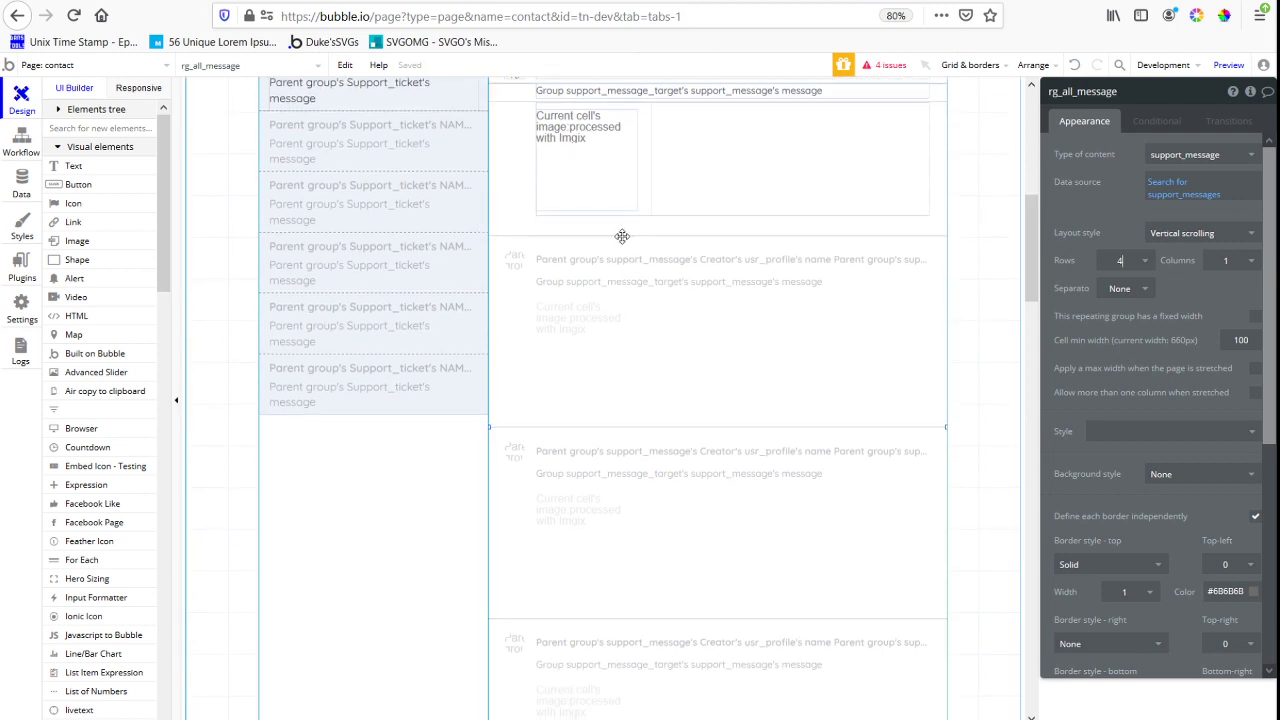
pyautogui.scroll(-3, 700, 540)
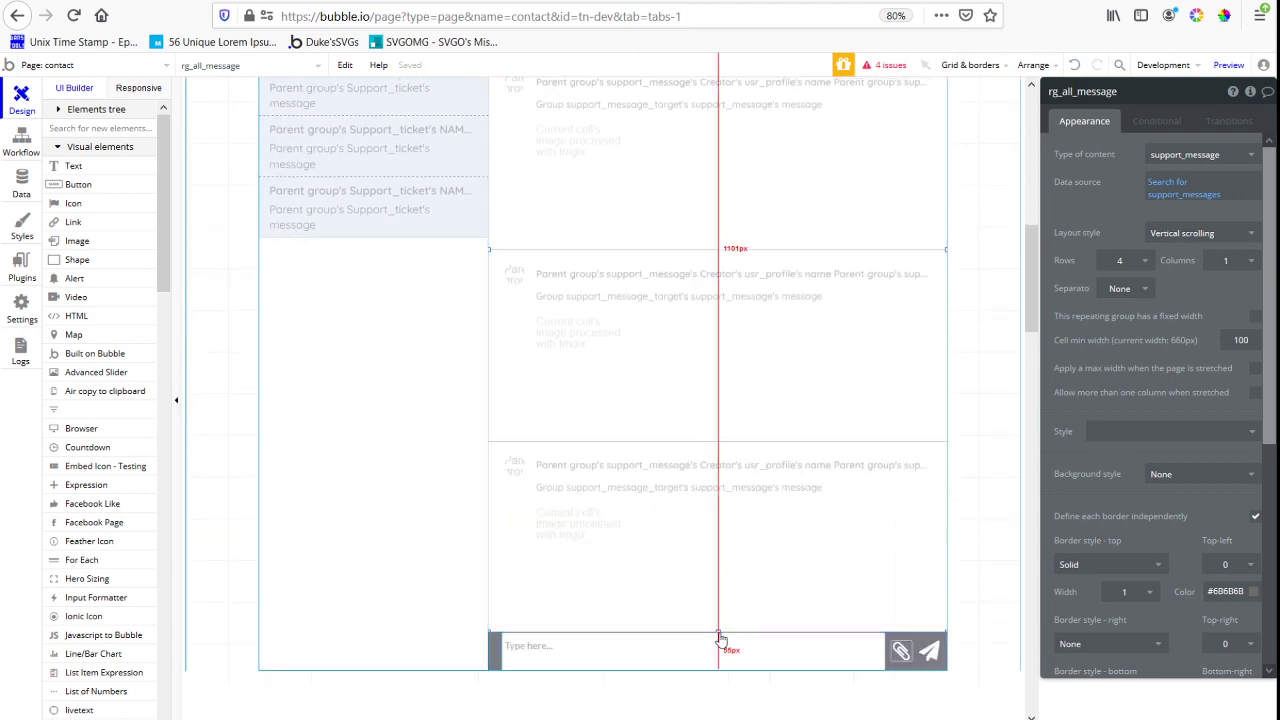
pyautogui.moveTo(717, 630); pyautogui.dragTo(703, 569)
pyautogui.scroll(-1, 703, 569)
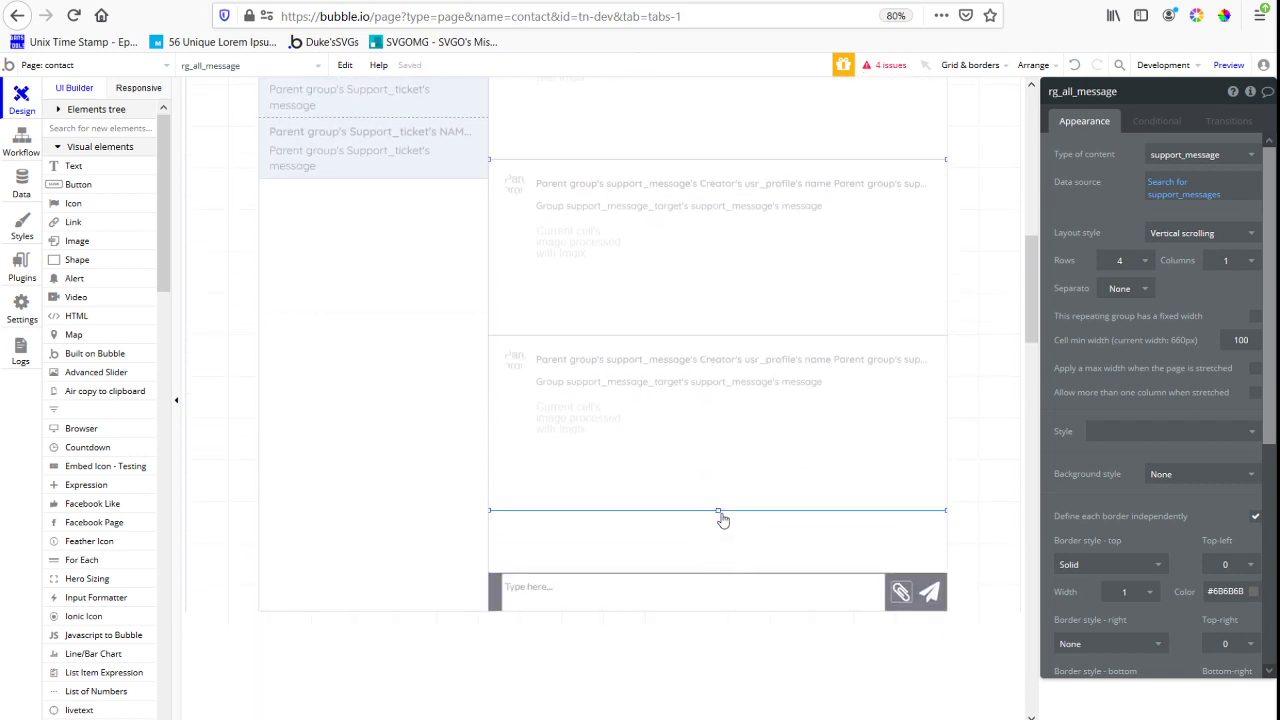
pyautogui.moveTo(720, 512); pyautogui.dragTo(717, 497)
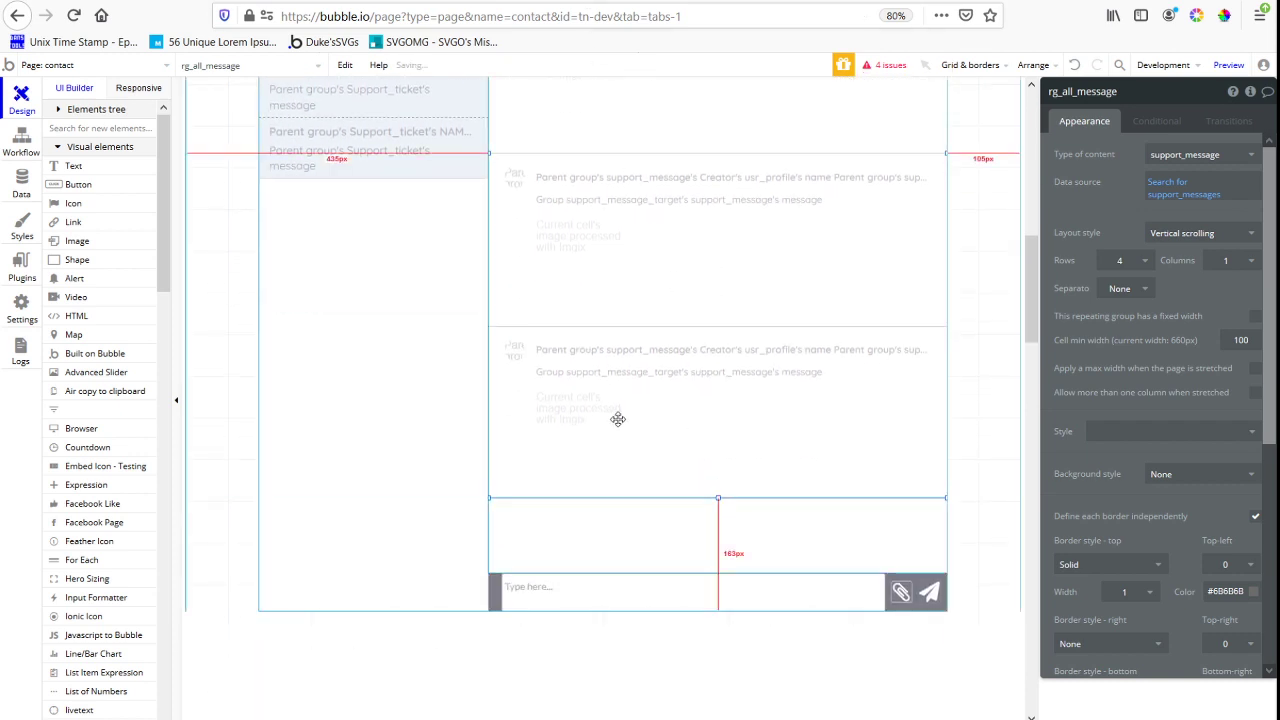
# Shorten the white Group Support_ticket to 1060 px tall so it ends at the lower edge of rg_all_message
pyautogui.click(910, 605)
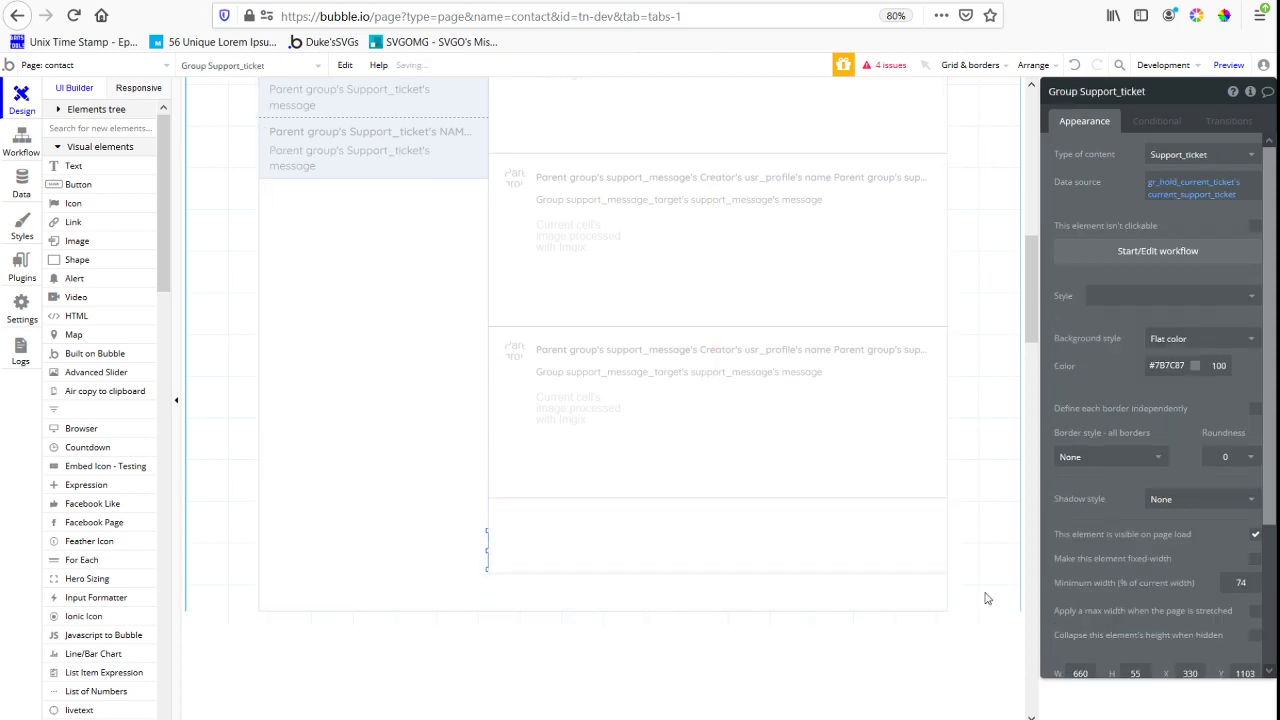
pyautogui.click(726, 560)
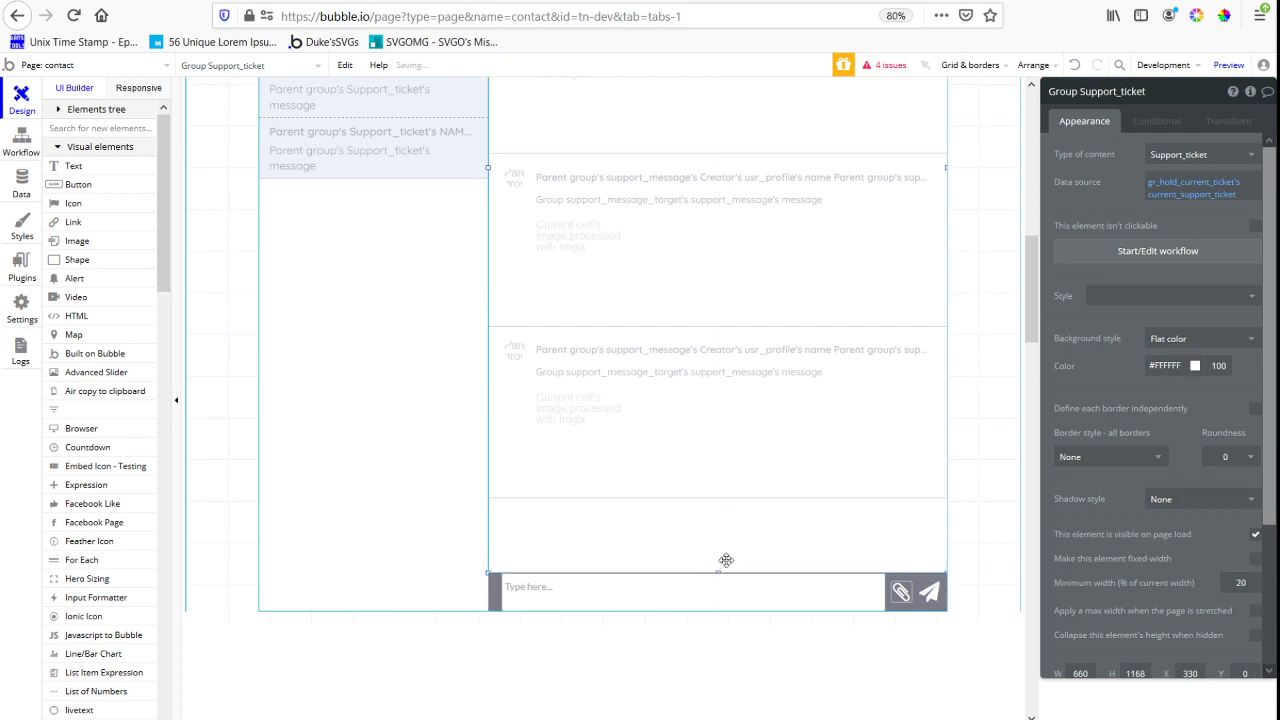
pyautogui.moveTo(717, 571); pyautogui.dragTo(717, 497)
# Preview the contact page and examine the cell spacing and message area height in the ticket "This is the newest support message"
pyautogui.click(1228, 65)
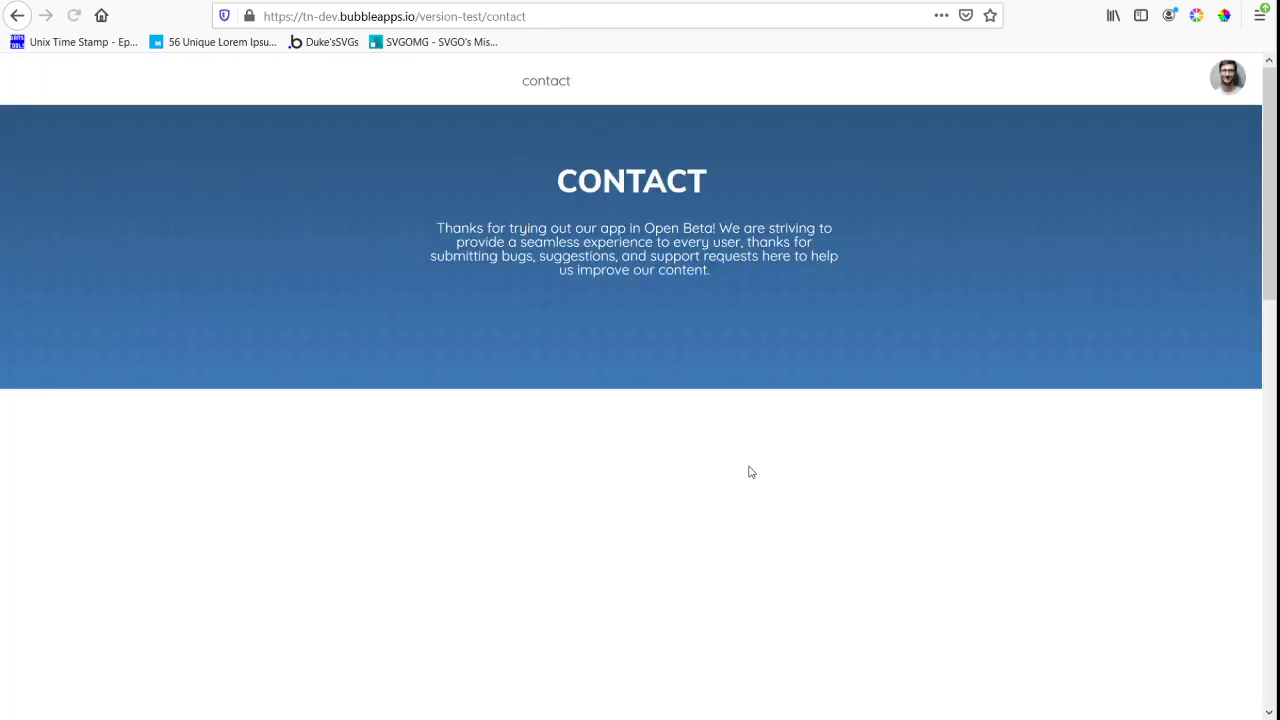
pyautogui.scroll(-5, 700, 440)
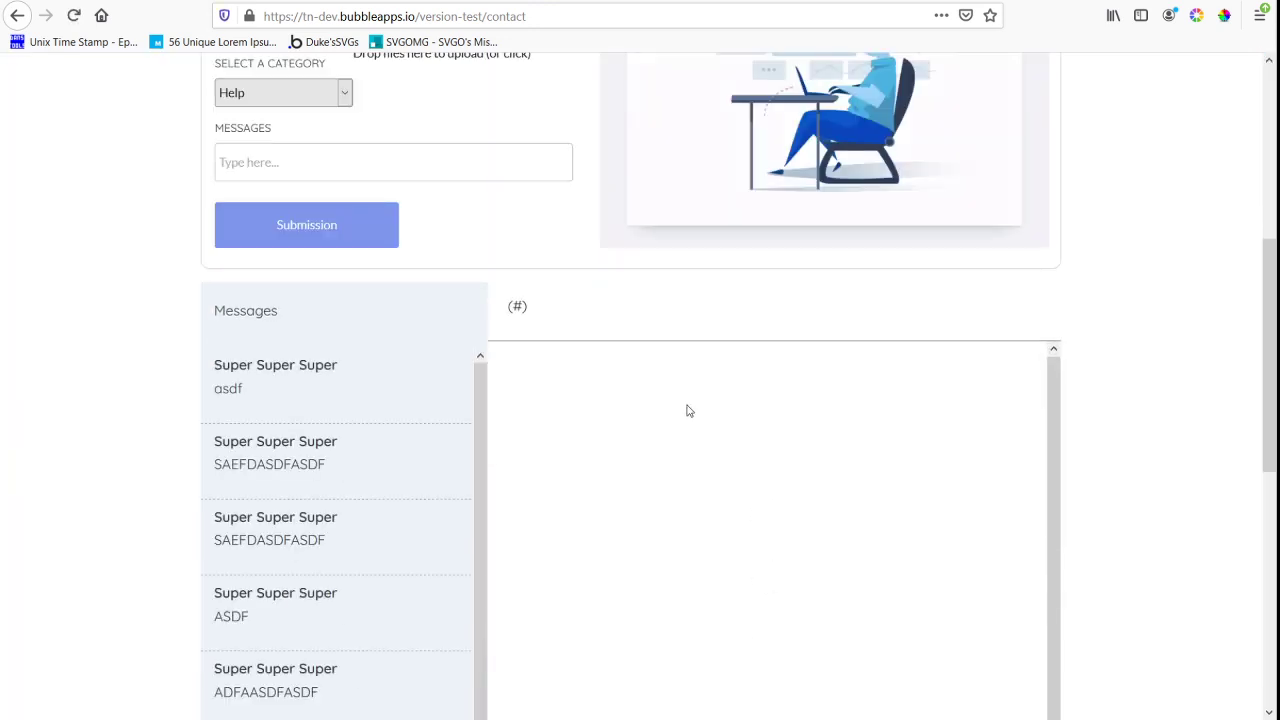
pyautogui.scroll(-3, 688, 392)
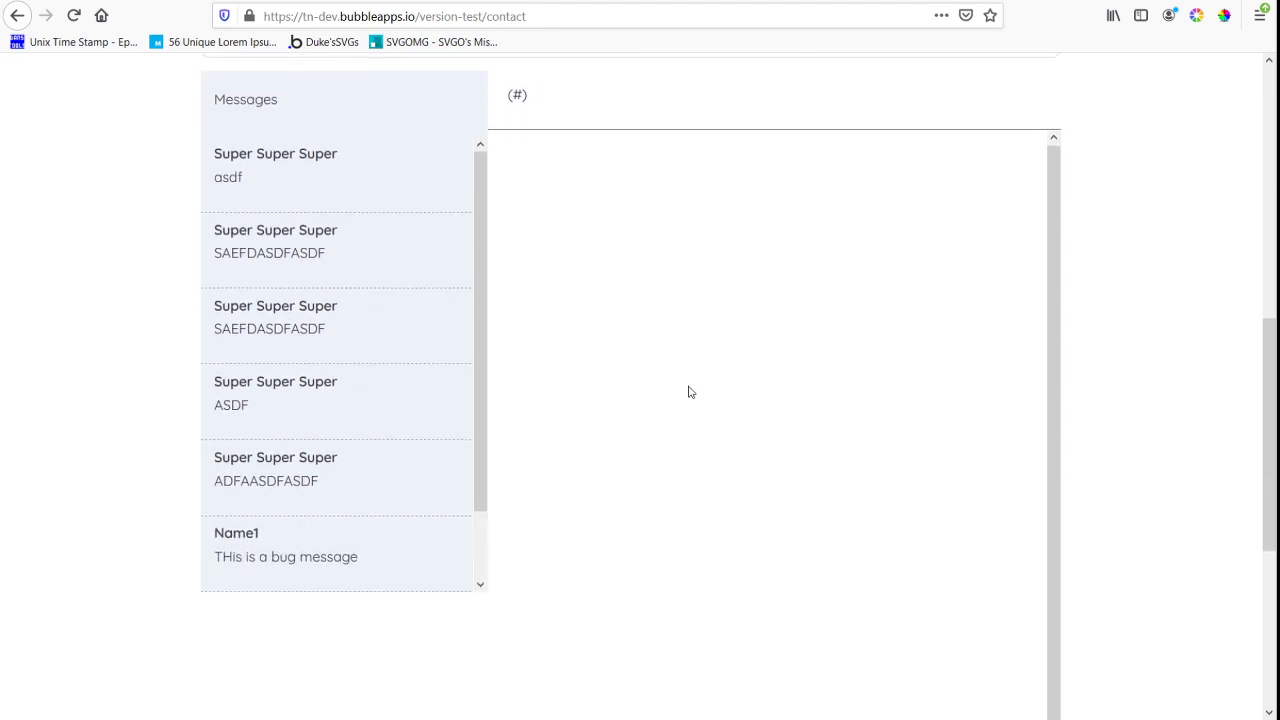
pyautogui.scroll(2, 826, 320)
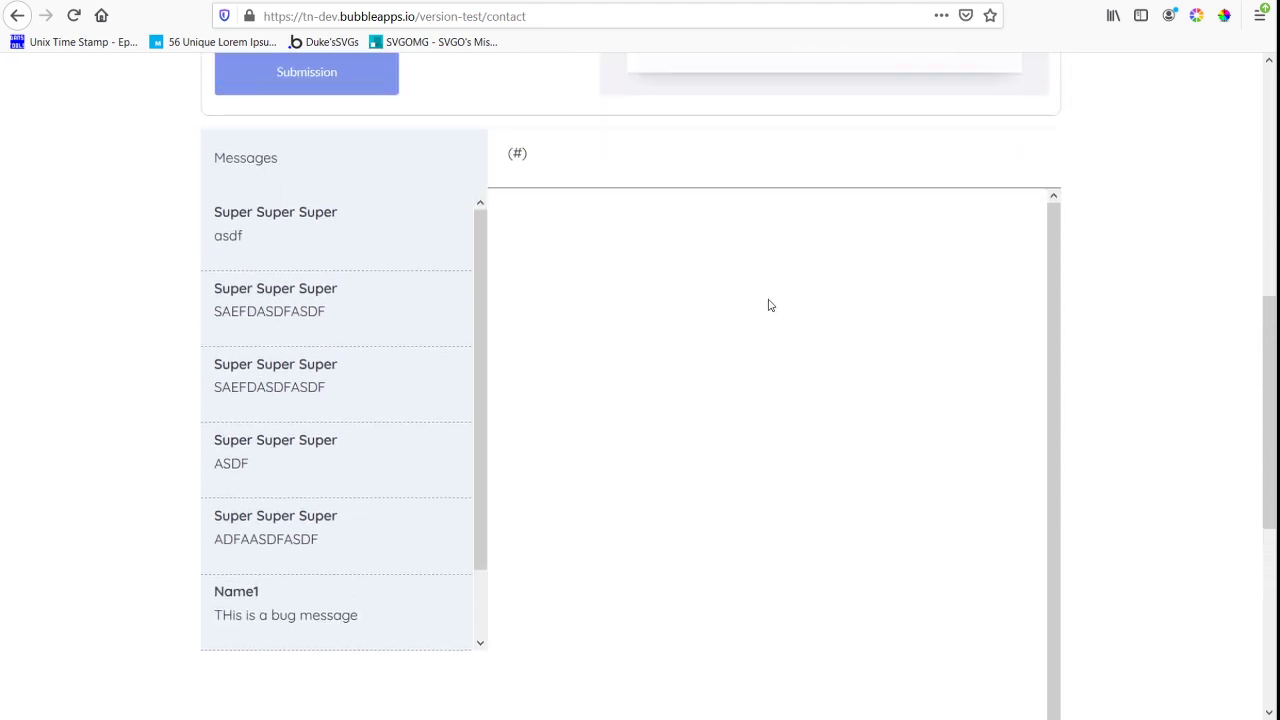
pyautogui.scroll(-1, 310, 505)
pyautogui.scroll(-3, 314, 530)
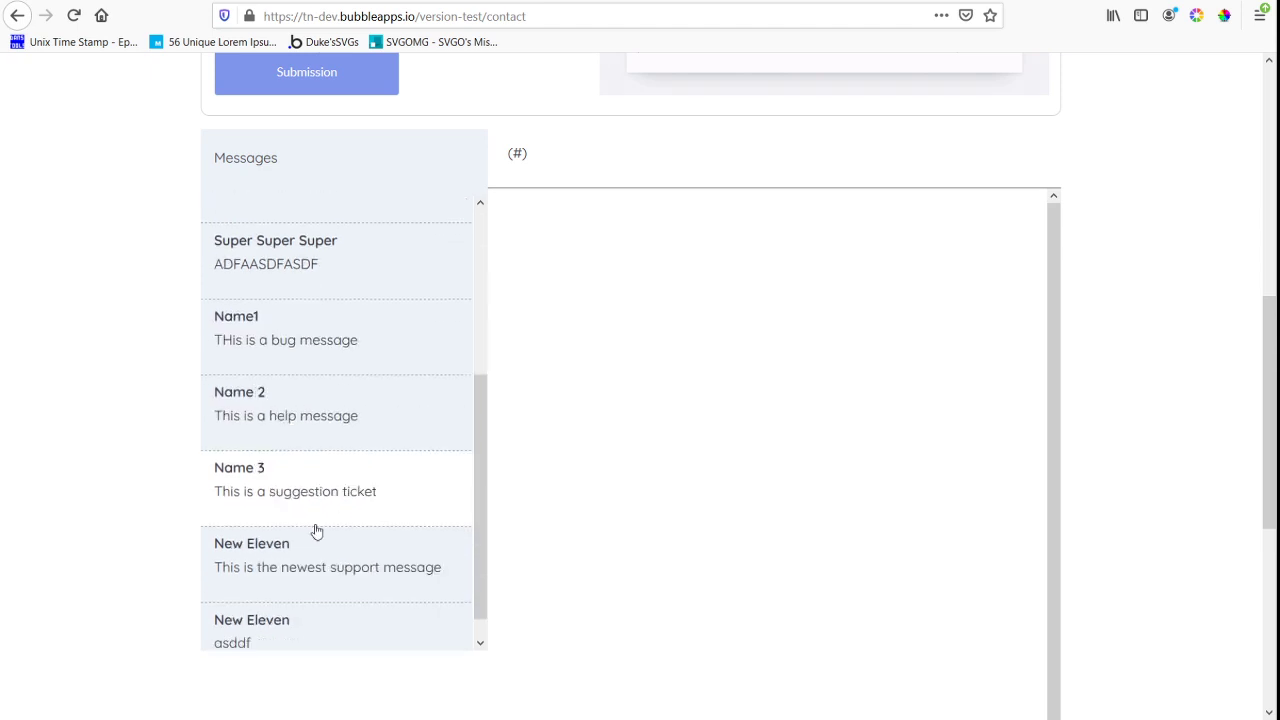
pyautogui.click(325, 565)
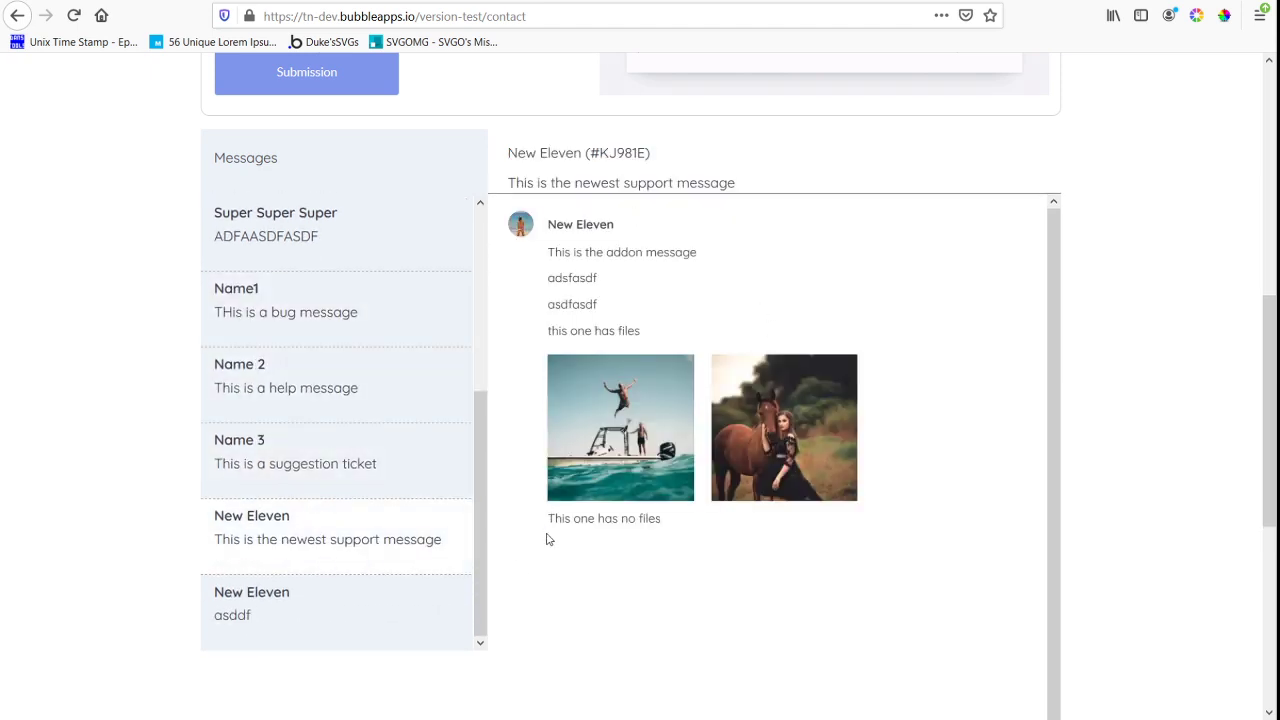
pyautogui.scroll(-4, 754, 398)
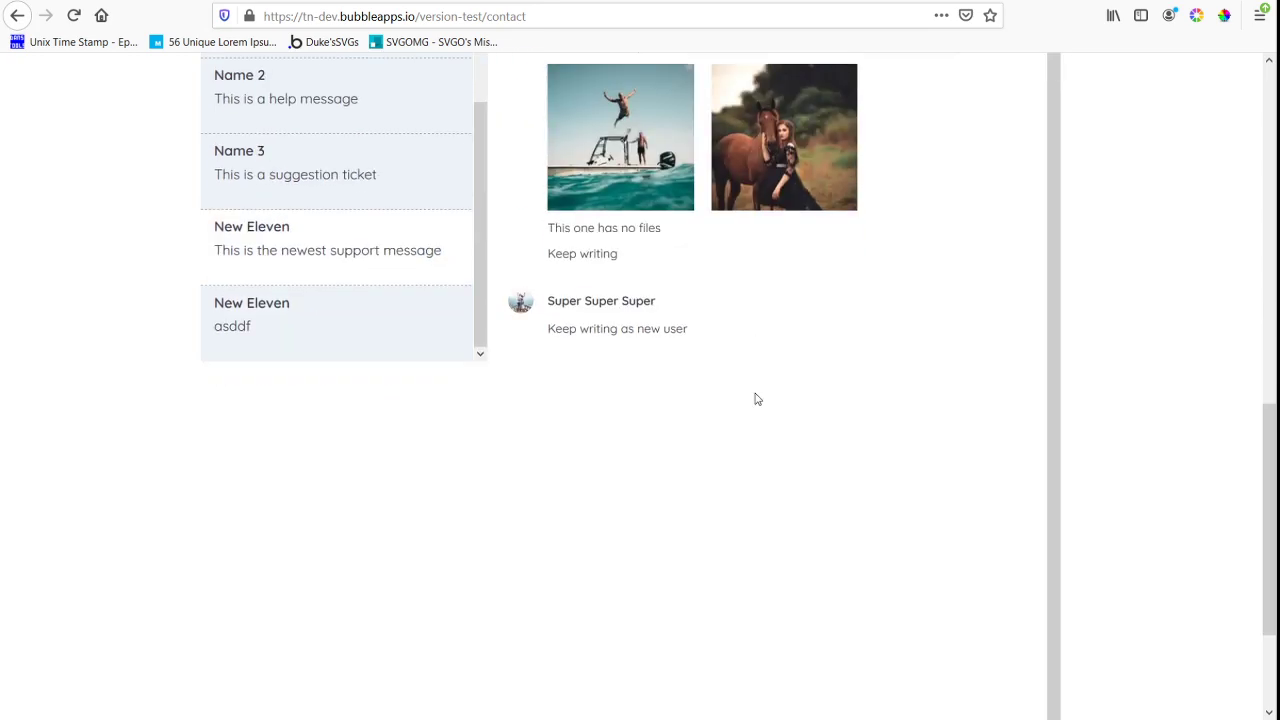
pyautogui.scroll(7, 755, 395)
pyautogui.scroll(-4, 741, 386)
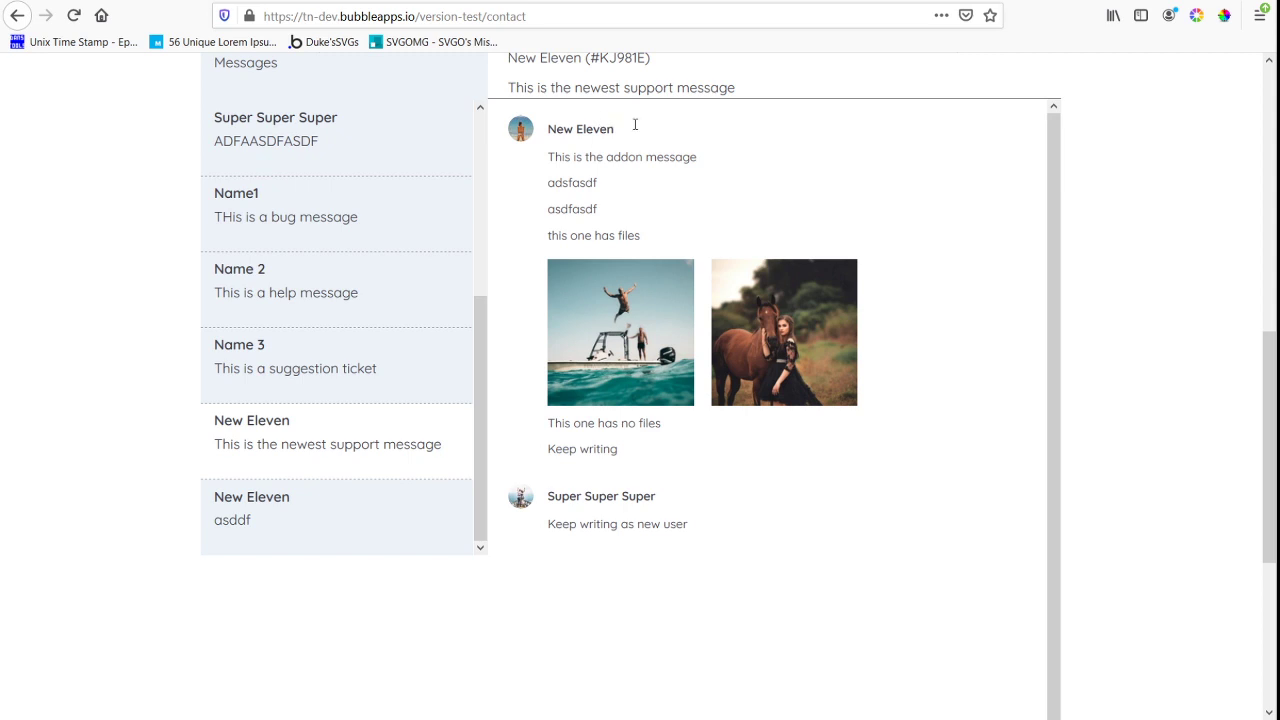
# Return to the Bubble editor, set rg_all_message to 1 row, and shorten it to the height of a single message cell
pyautogui.click(311, 1)
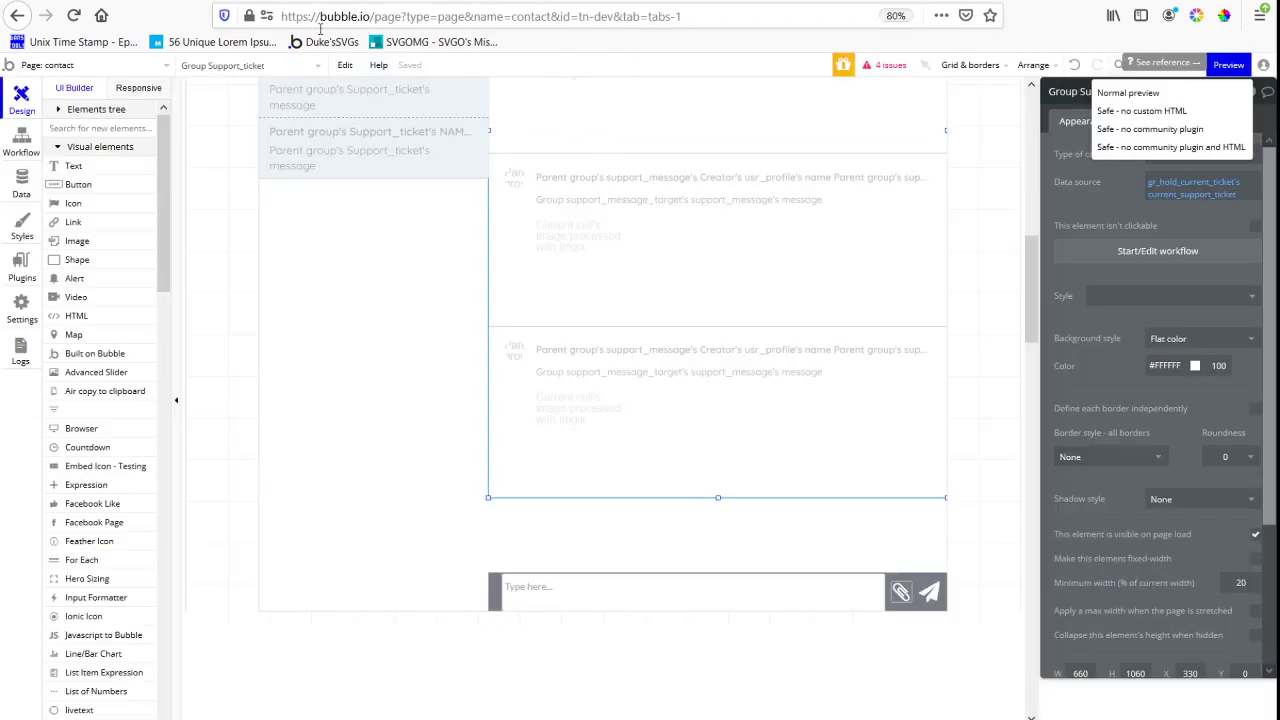
pyautogui.click(503, 595)
pyautogui.click(494, 595)
pyautogui.click(637, 397)
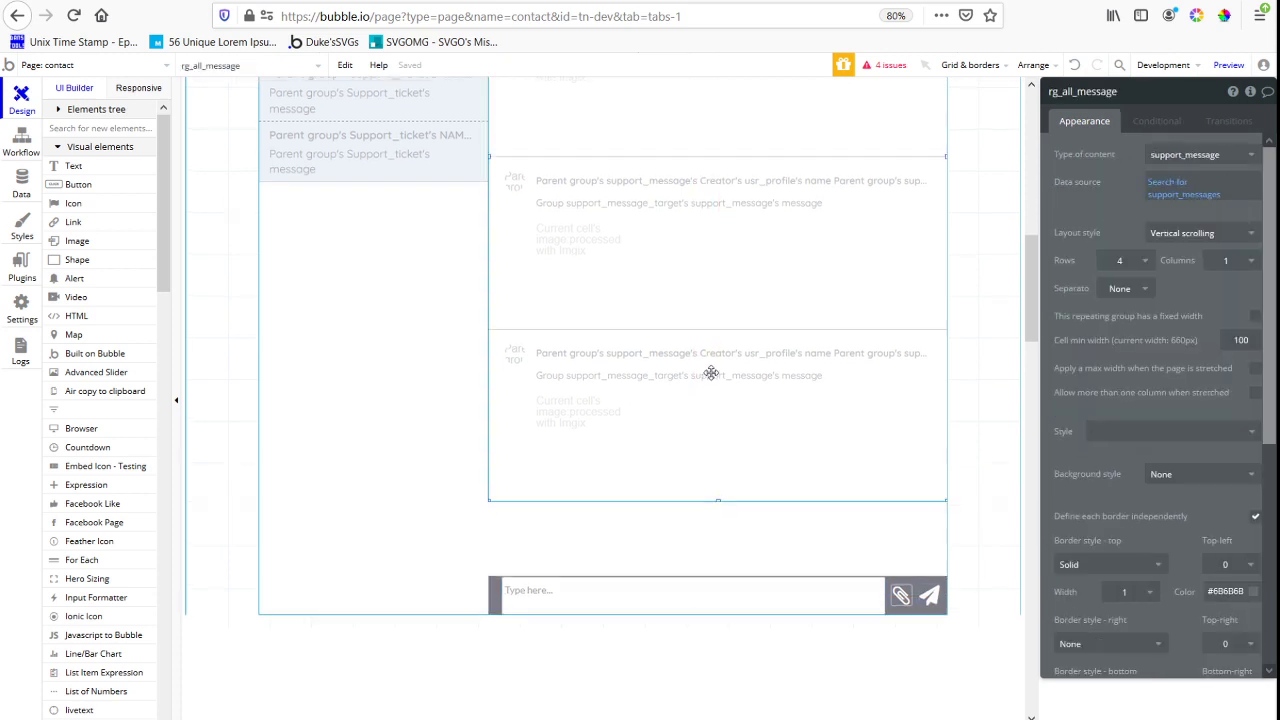
pyautogui.scroll(1, 718, 390)
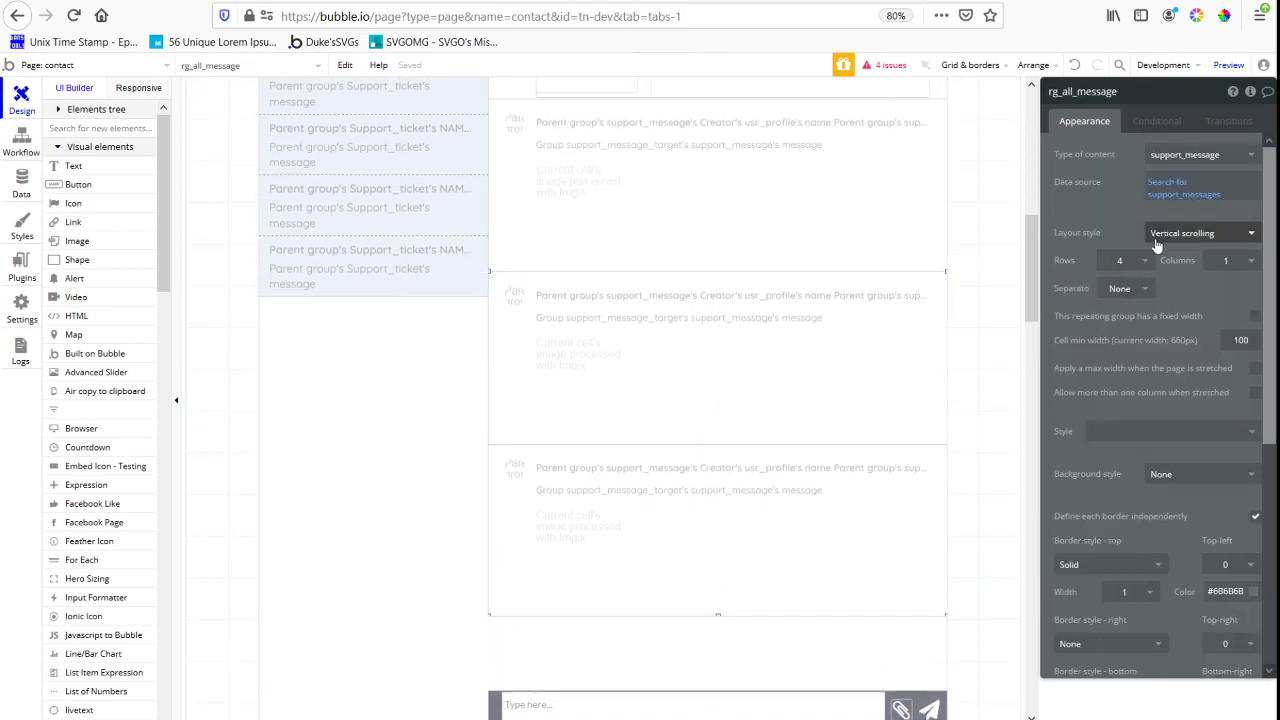
pyautogui.click(1128, 262)
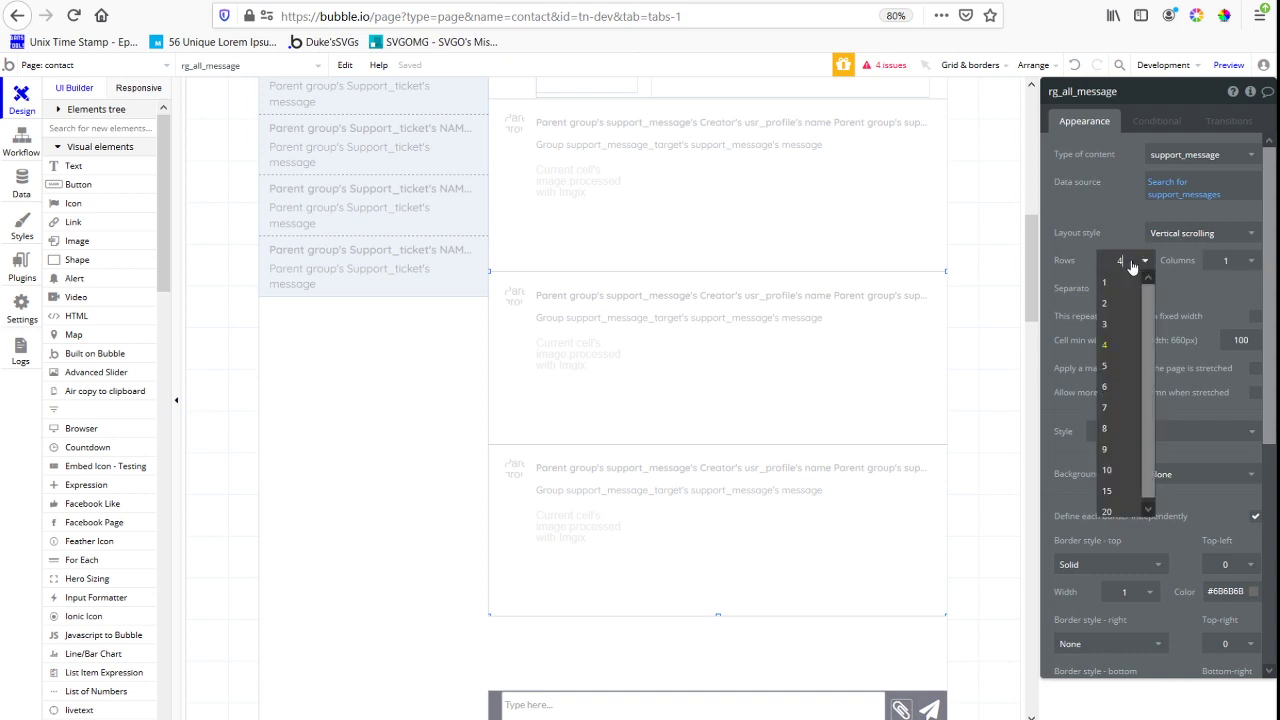
pyautogui.click(1120, 290)
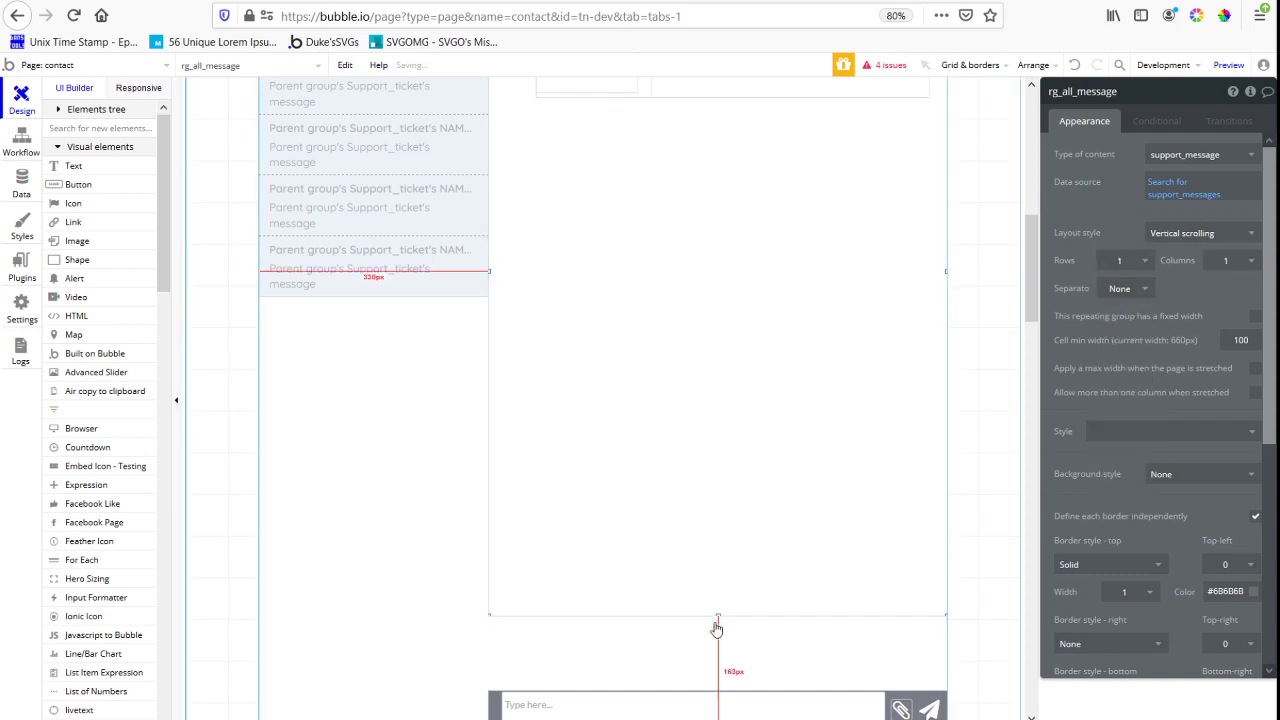
pyautogui.moveTo(718, 614); pyautogui.dragTo(718, 324)
pyautogui.moveTo(741, 274); pyautogui.dragTo(742, 100)
# Shorten the white Group Support_ticket to 465 px tall so it ends at the lower edge of rg_all_message
pyautogui.click(726, 534)
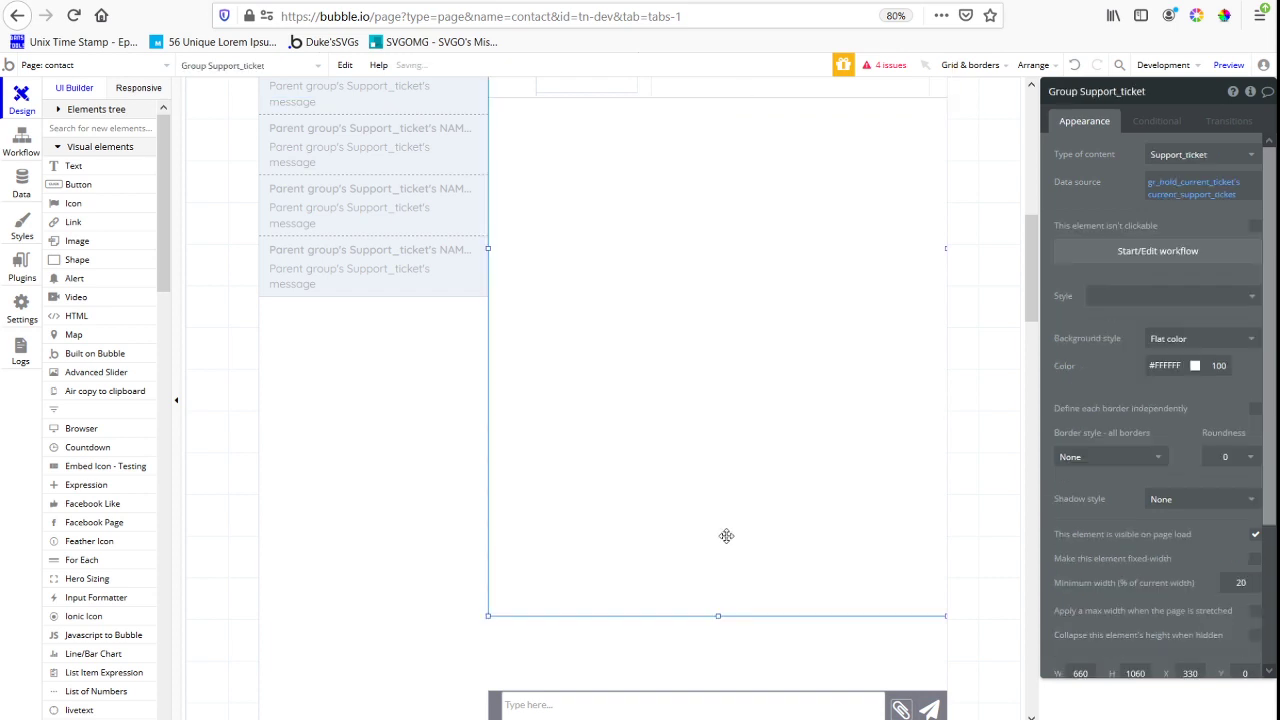
pyautogui.moveTo(717, 617); pyautogui.dragTo(720, 97)
pyautogui.rightClick(765, 204)
pyautogui.click(759, 167)
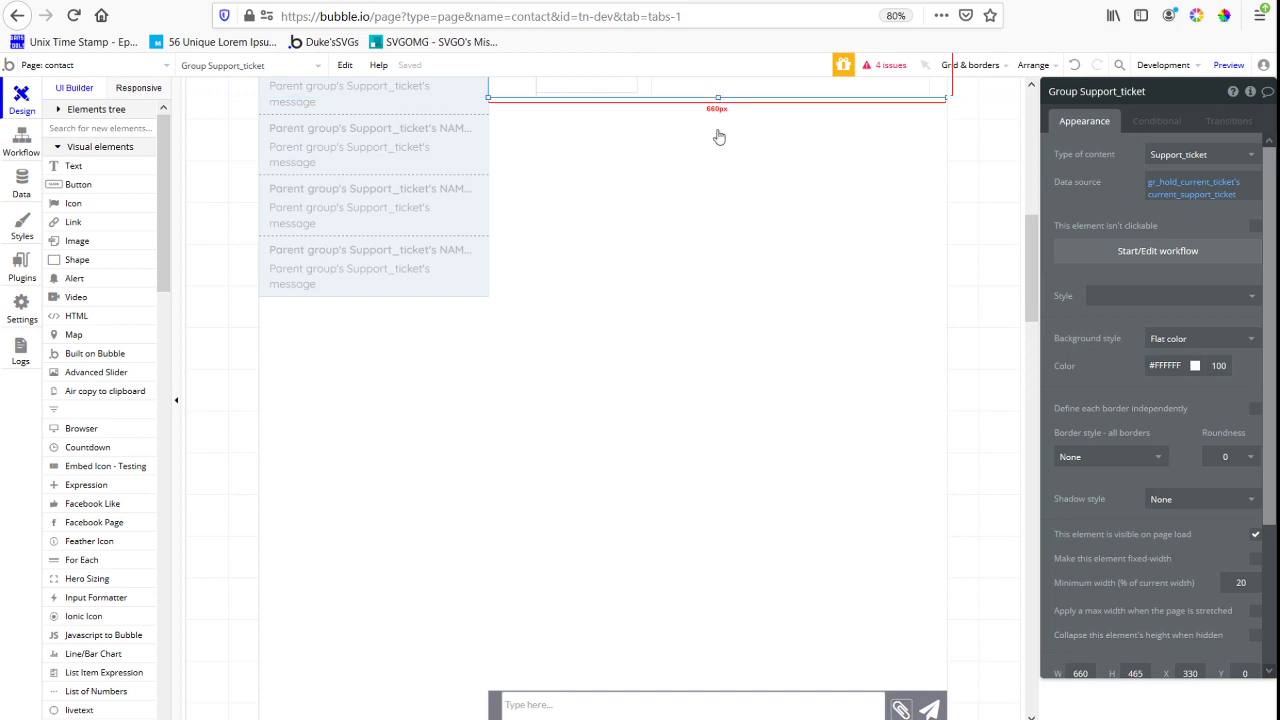
pyautogui.click(720, 138)
# Move the message input bar up level with the end of the ticket list and shorten gr_hold_current_ticket to fit
pyautogui.click(907, 692)
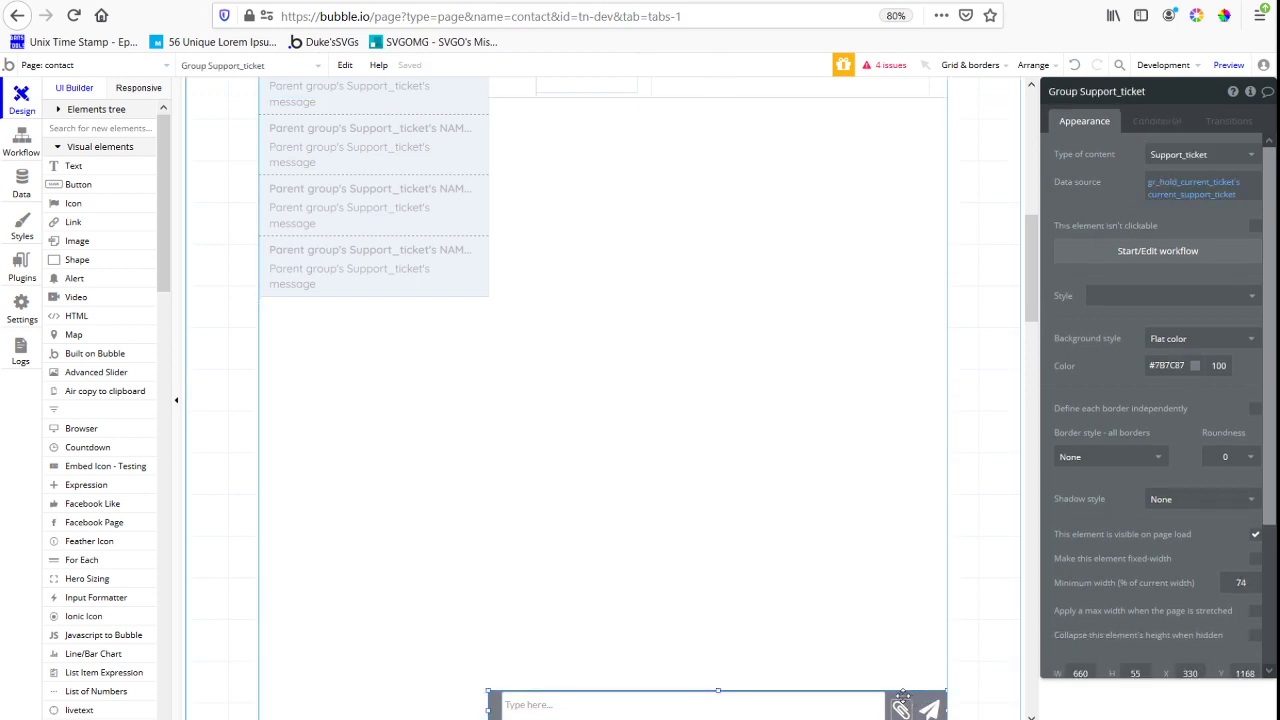
pyautogui.moveTo(903, 694); pyautogui.dragTo(901, 263)
pyautogui.click(810, 603)
pyautogui.scroll(-1, 666, 680)
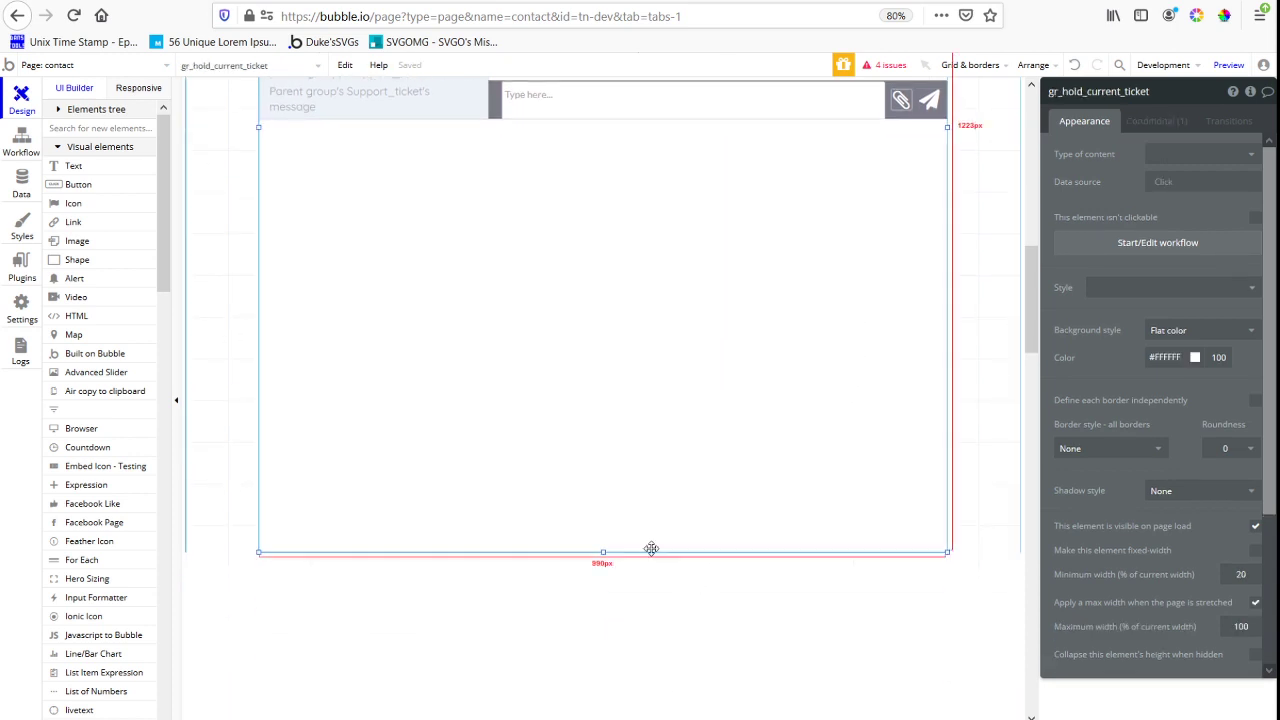
pyautogui.moveTo(603, 552); pyautogui.dragTo(700, 494)
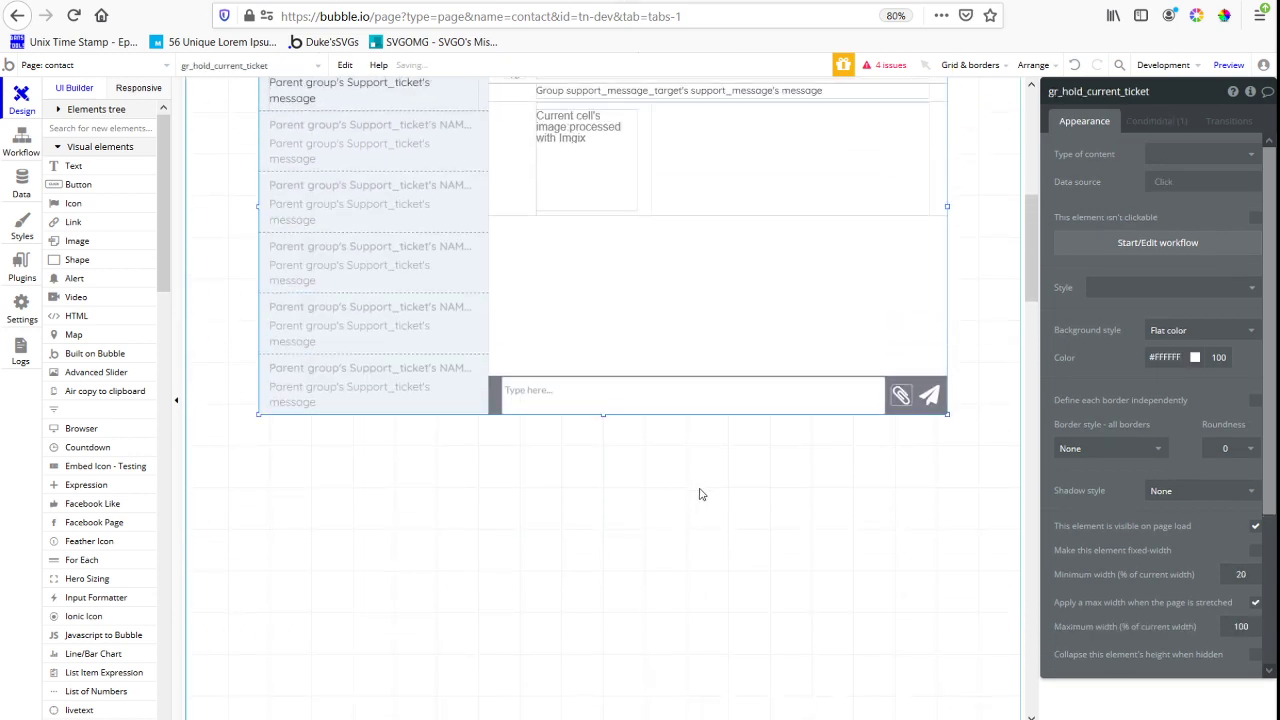
# Change the layout style of rg_all_message to Full list
pyautogui.click(524, 212)
pyautogui.scroll(1, 742, 338)
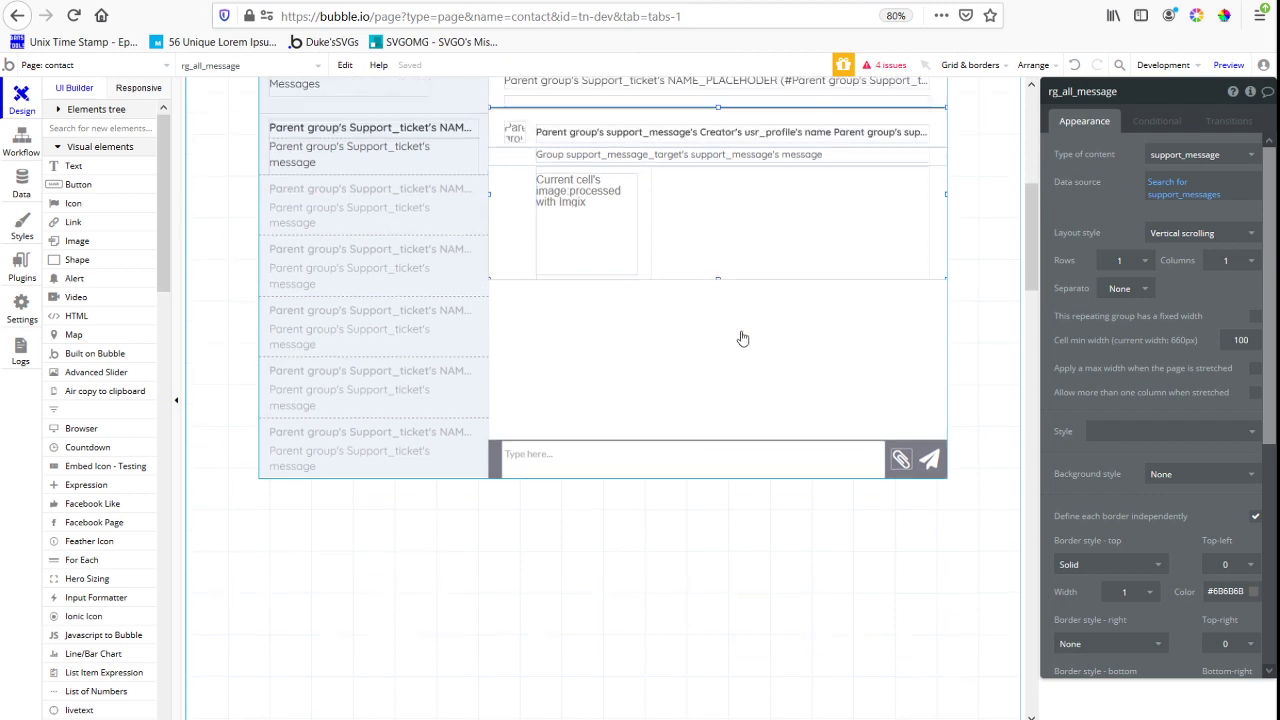
pyautogui.scroll(4, 742, 338)
pyautogui.click(1200, 233)
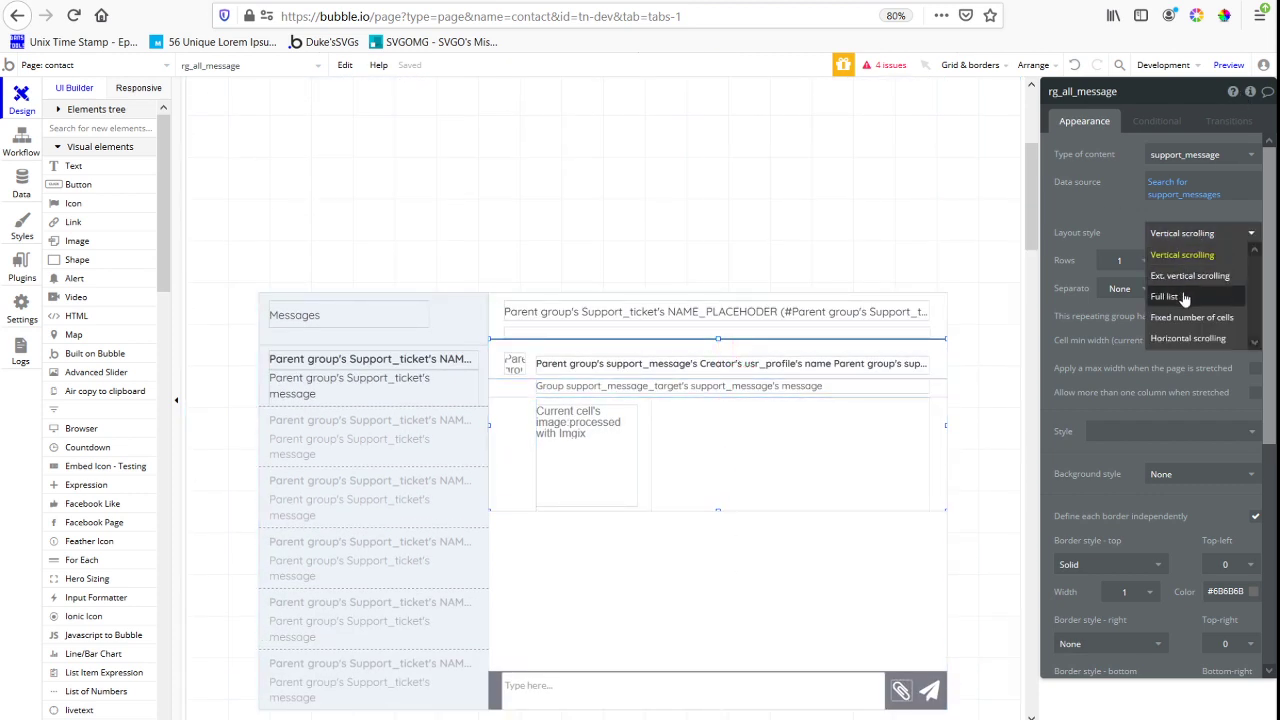
pyautogui.click(1185, 298)
# Limit the rg_all_message data source by adding :items until #5 to the support_messages search
pyautogui.click(1211, 197)
pyautogui.click(1240, 199)
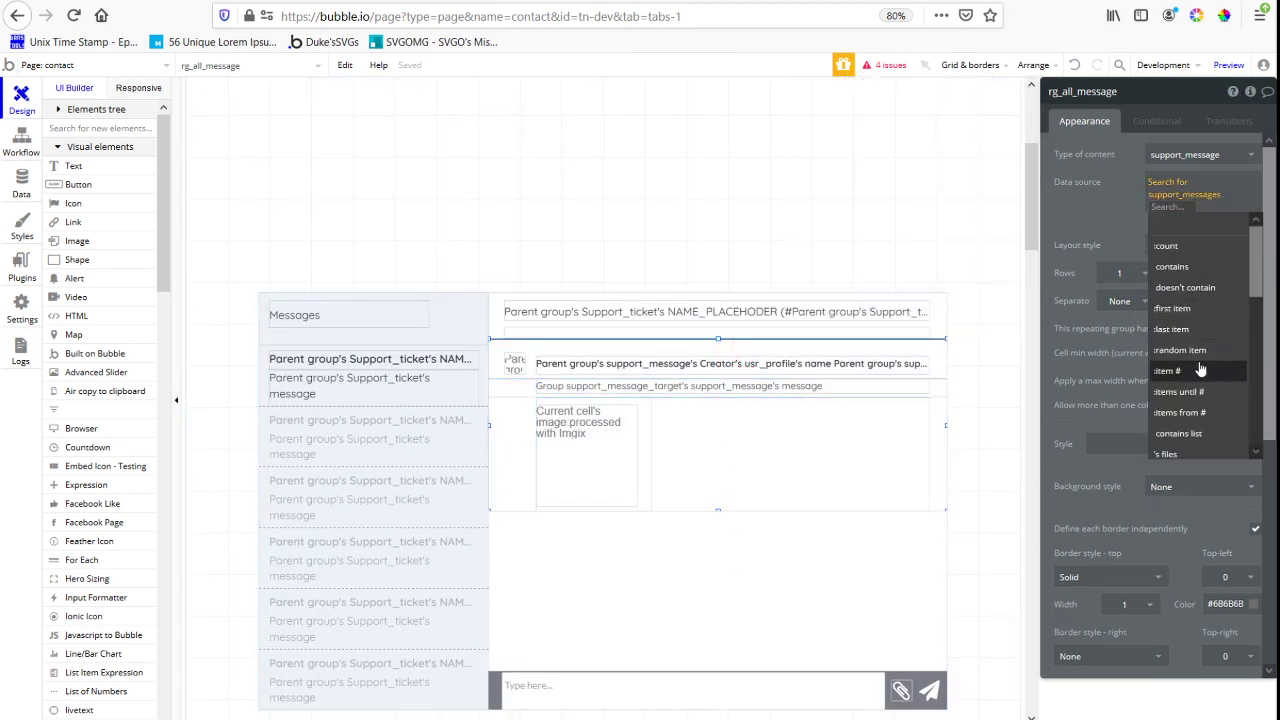
pyautogui.click(1185, 391)
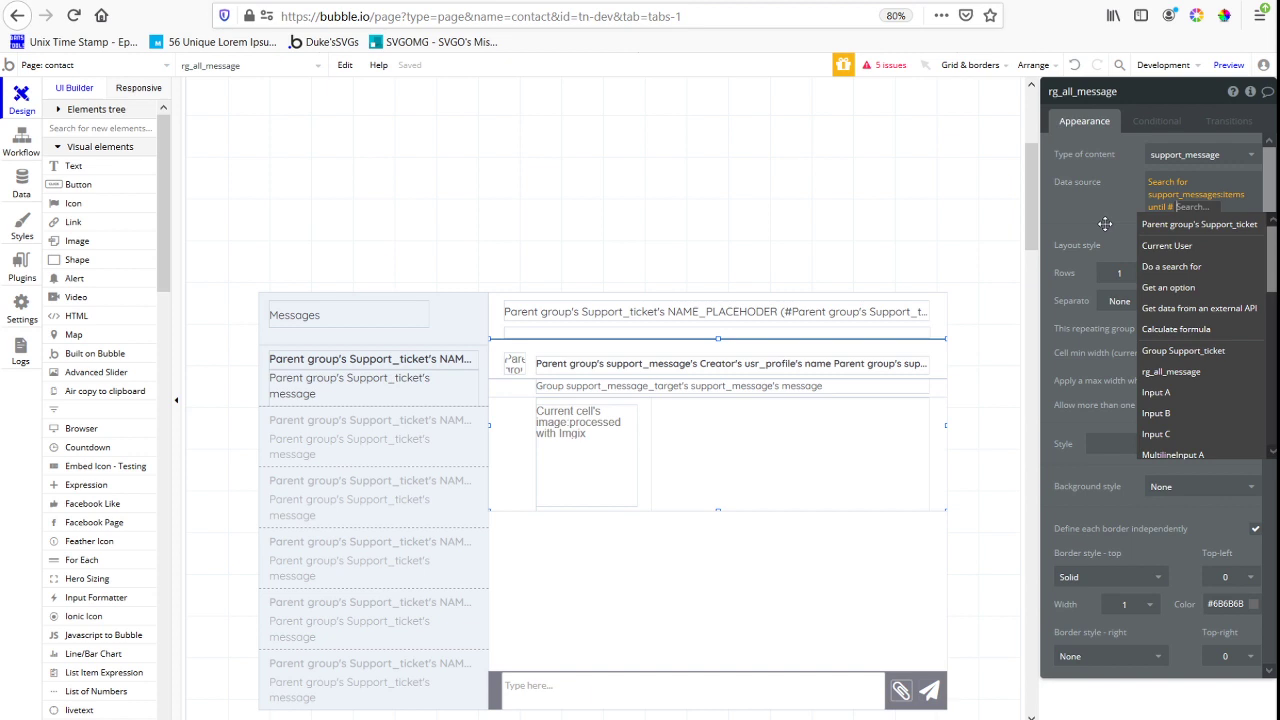
pyautogui.write('5')
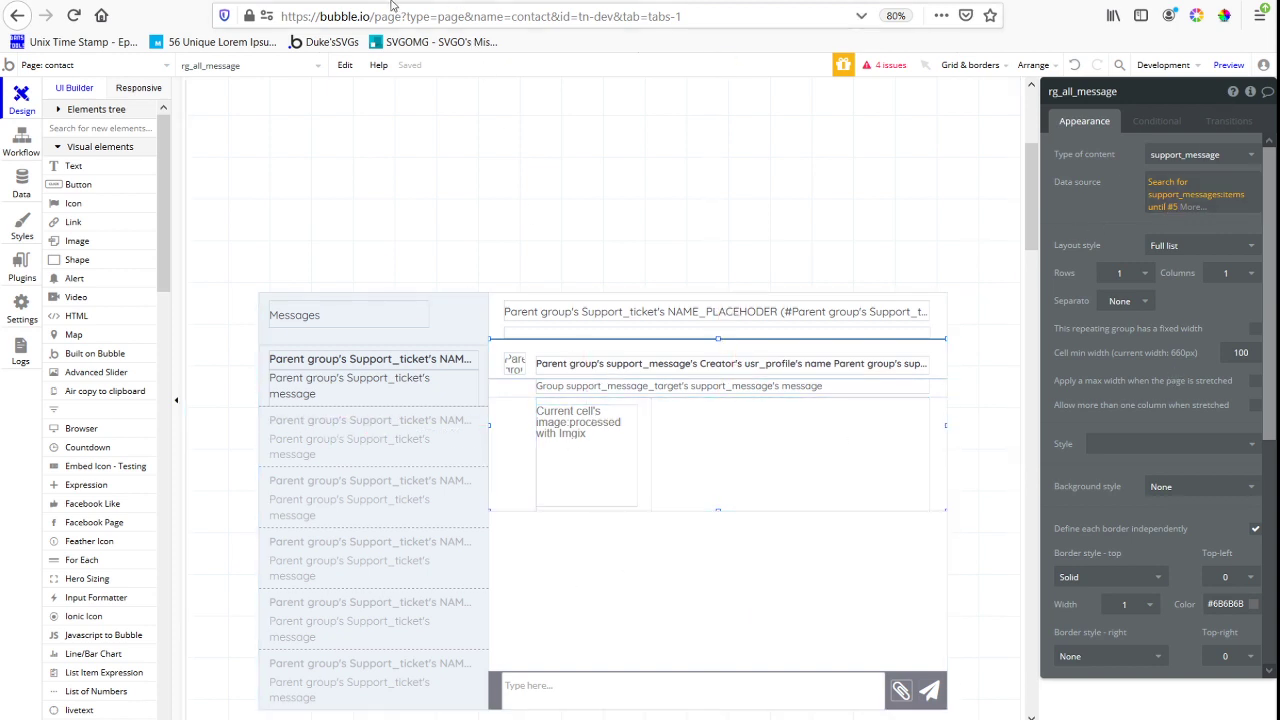
# Switch to the contact page preview and examine the message order in the ticket "This is the newest support message"
pyautogui.click(600, 2)
pyautogui.scroll(1, 691, 500)
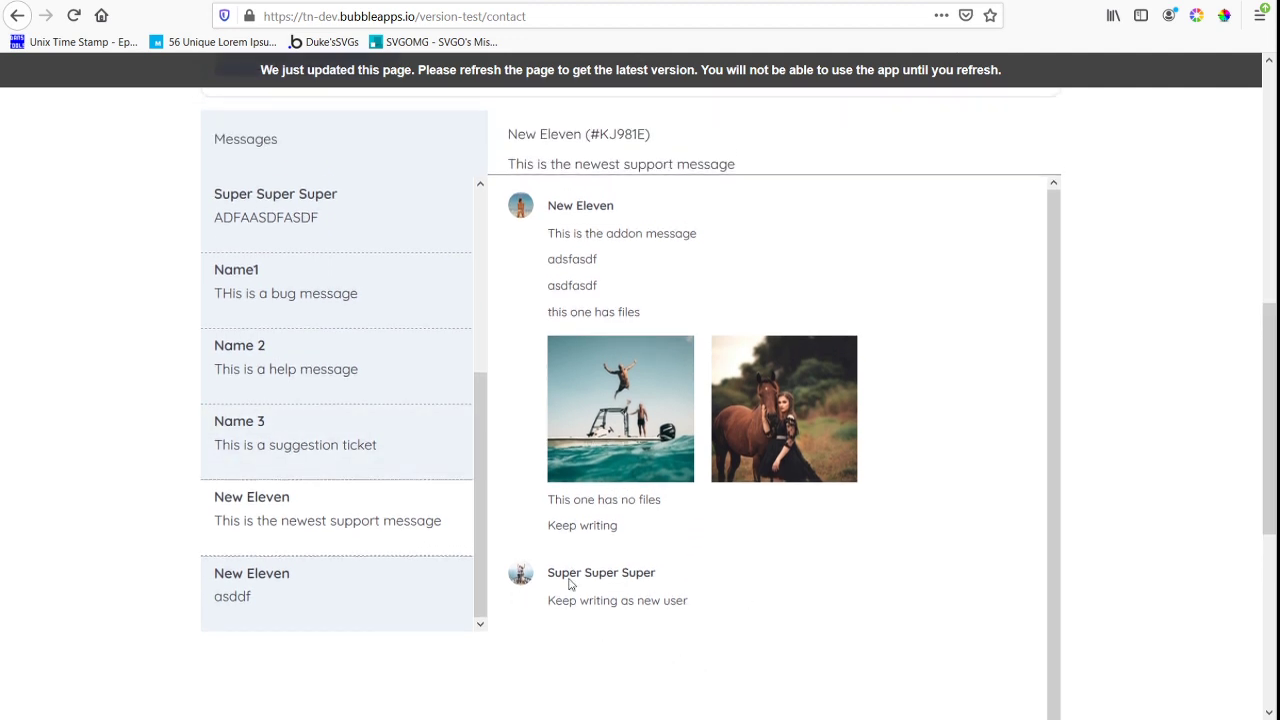
pyautogui.scroll(1, 753, 605)
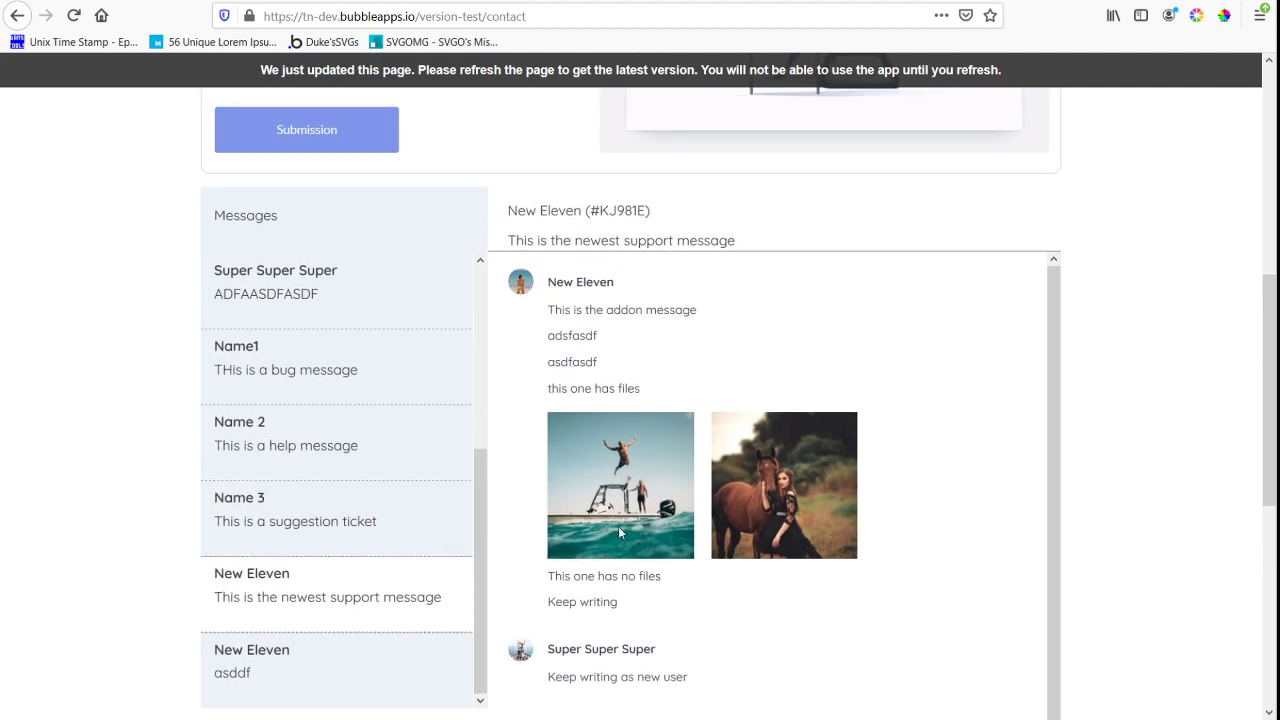
pyautogui.scroll(1, 619, 533)
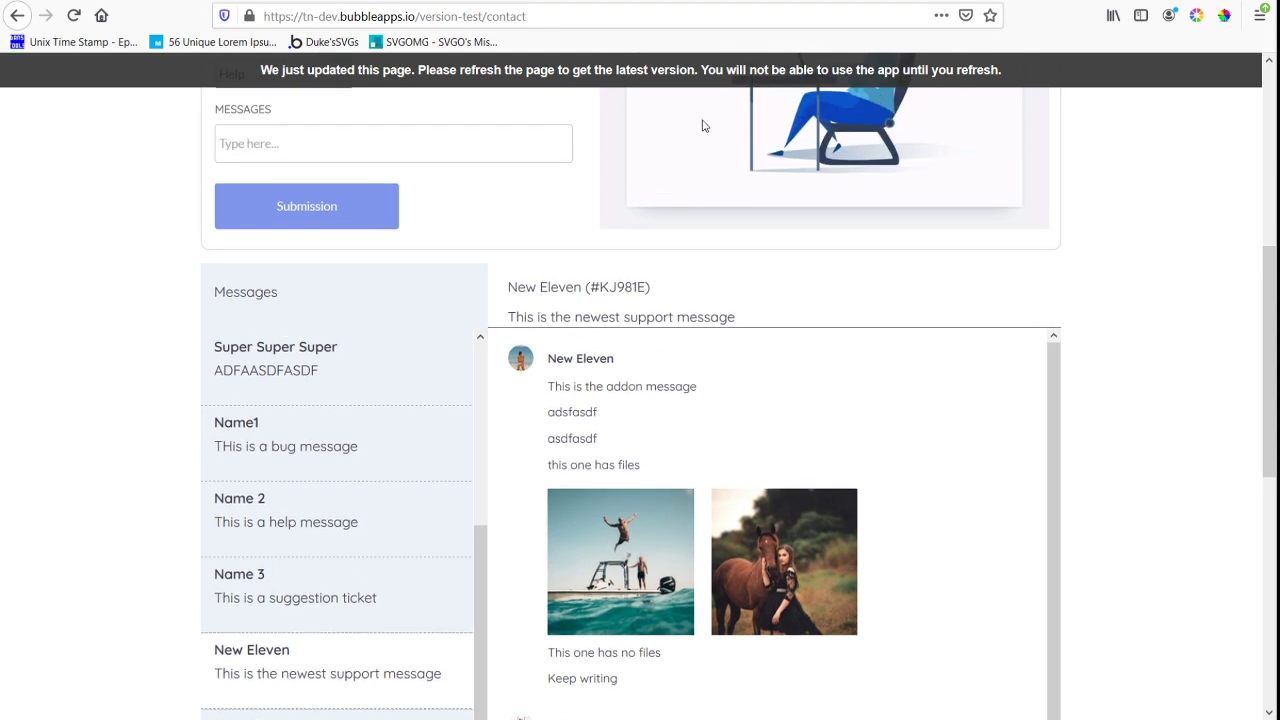
pyautogui.scroll(-1, 1006, 363)
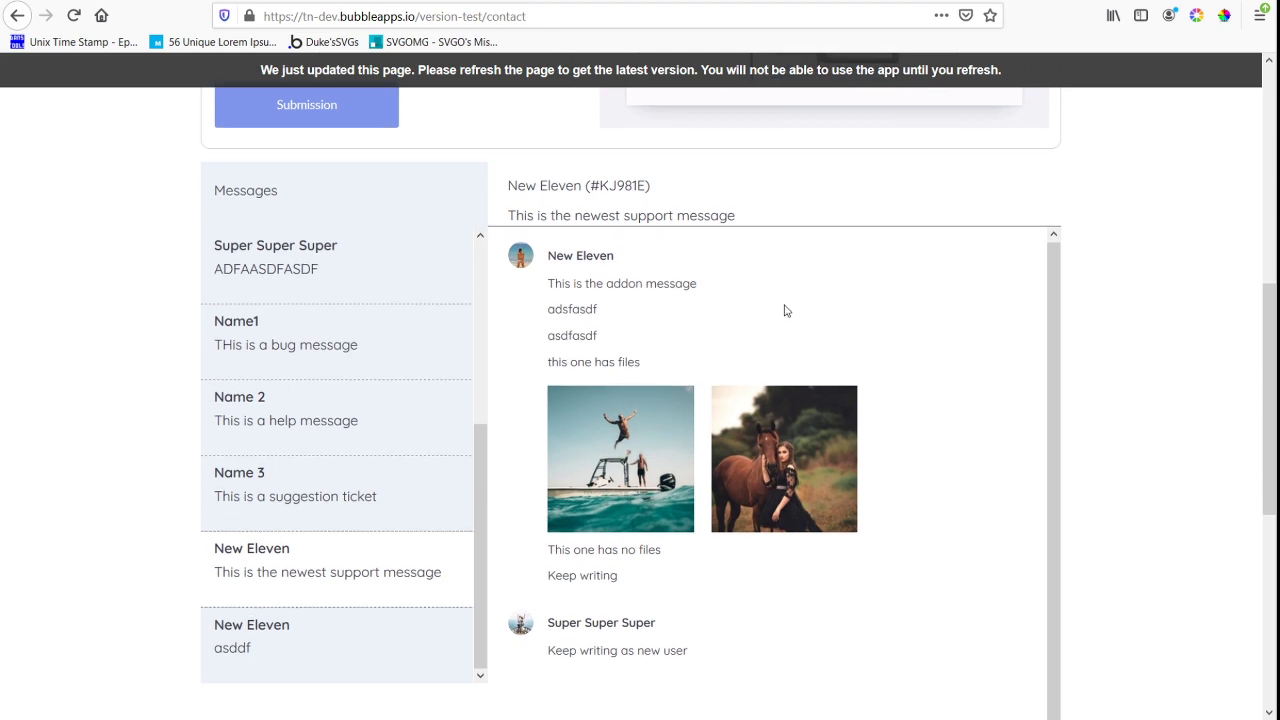
pyautogui.scroll(-3, 784, 310)
pyautogui.scroll(2, 784, 308)
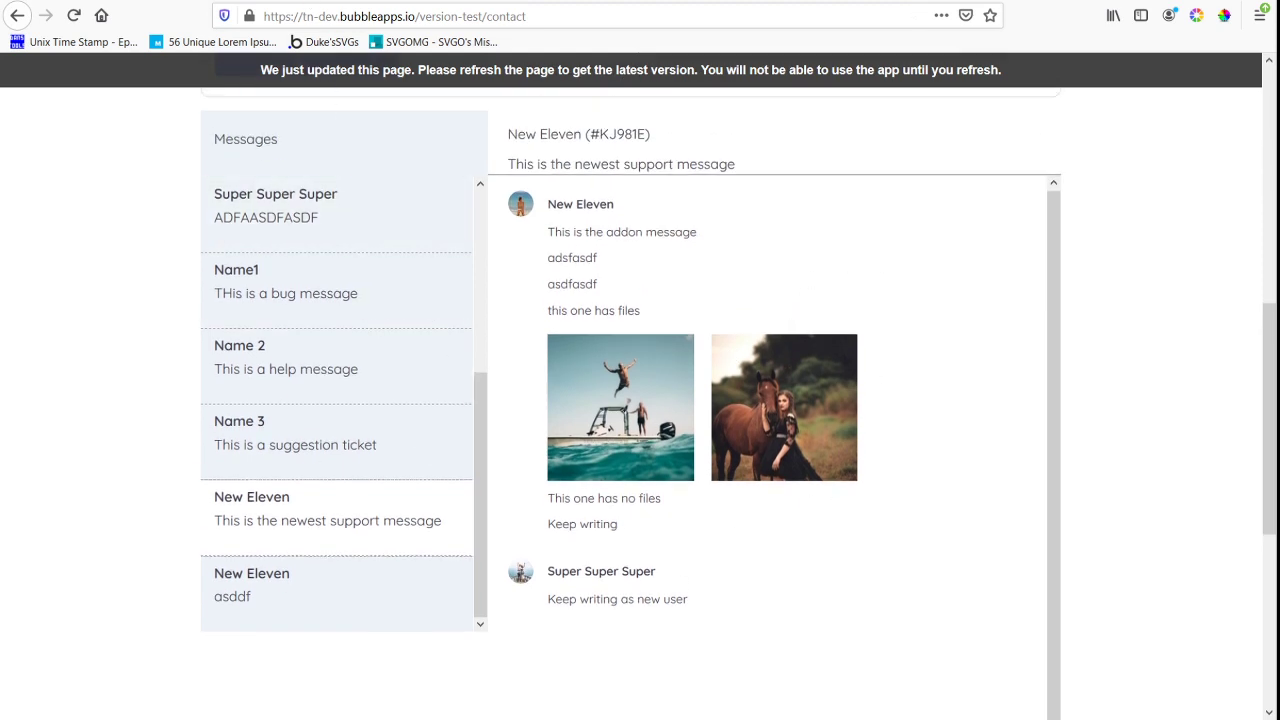
# Back in the editor, sort the support_messages search of rg_all_message by Created Date with Descending set to "yes"
pyautogui.hotkey('ctrl', 'Tab')
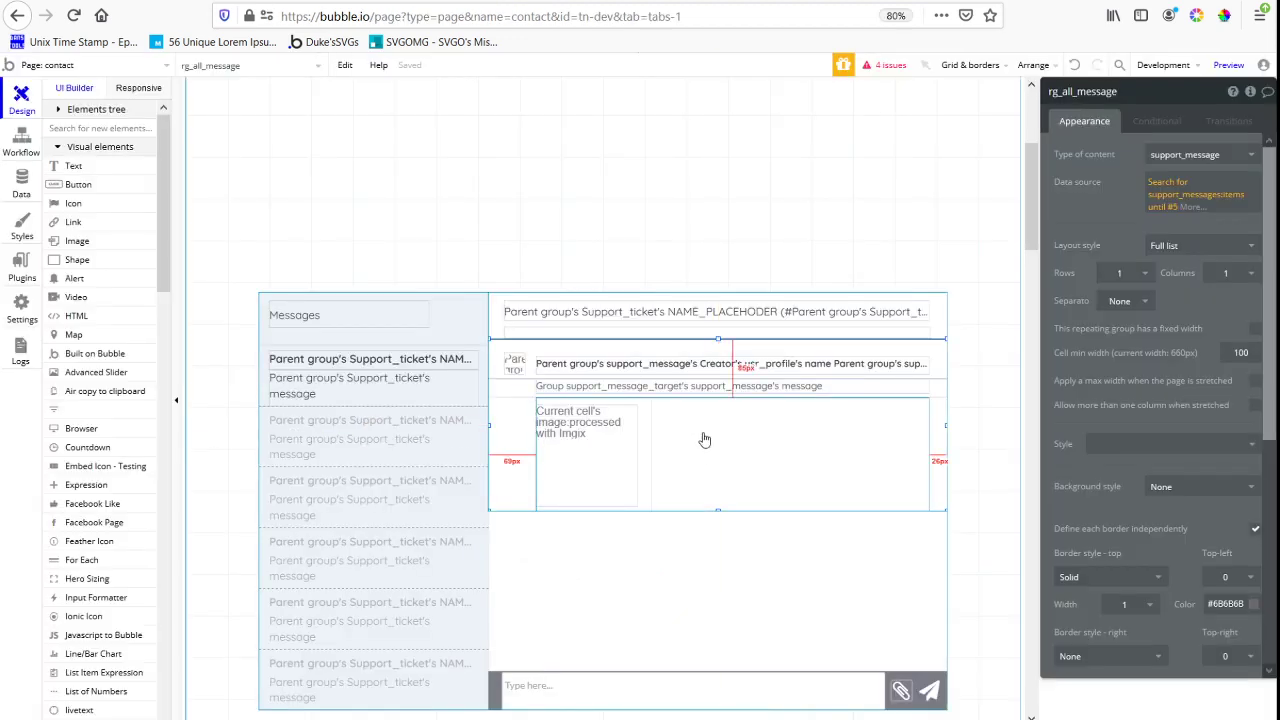
pyautogui.scroll(-1, 908, 415)
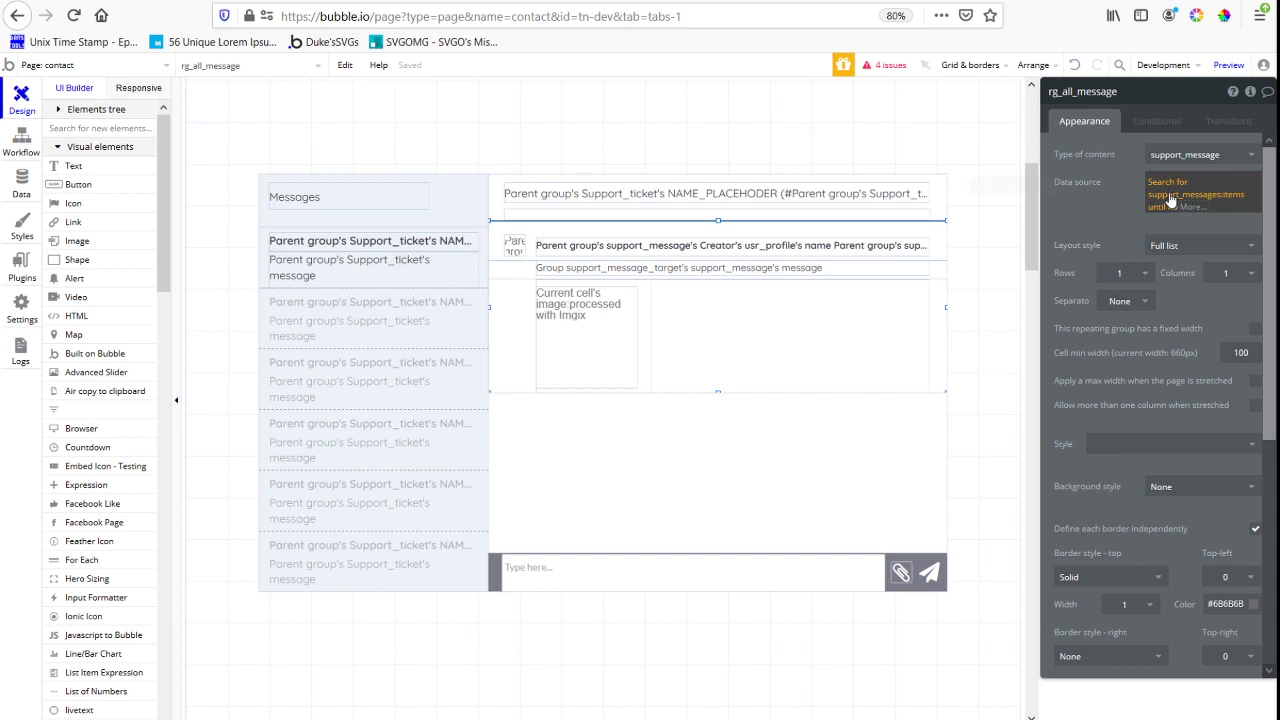
pyautogui.click(1172, 200)
pyautogui.click(962, 240)
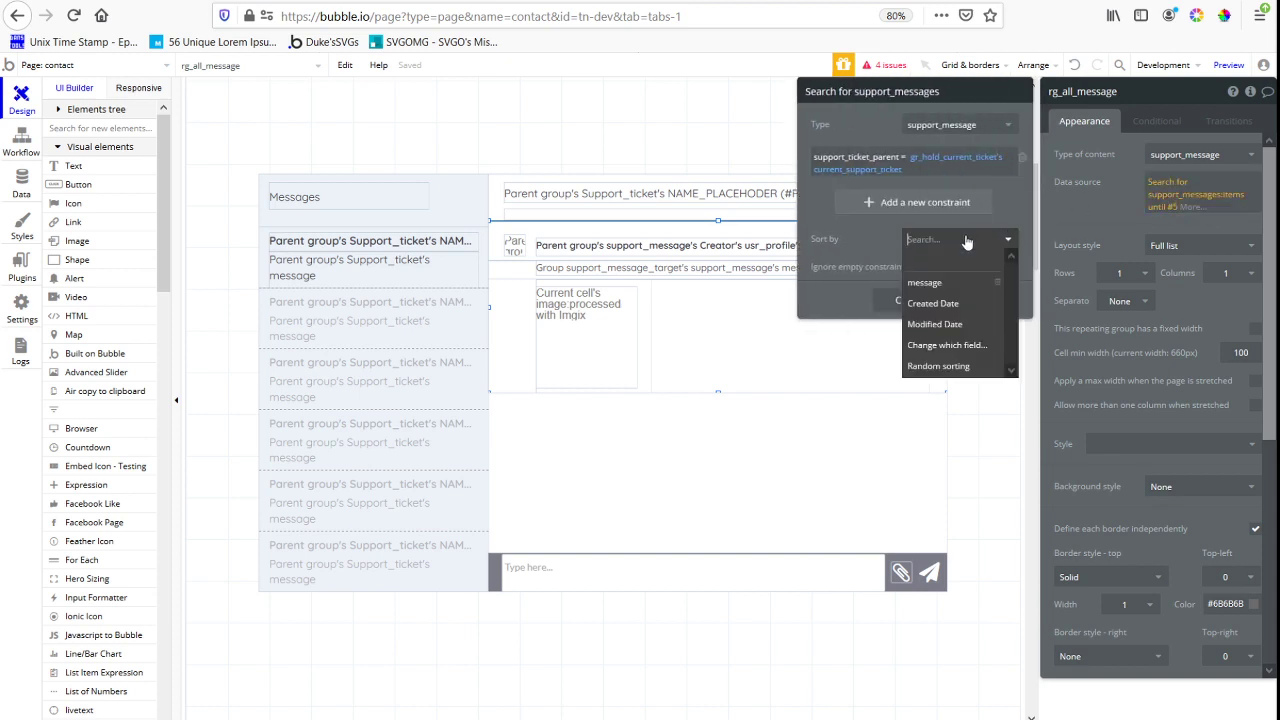
pyautogui.click(957, 307)
pyautogui.click(930, 267)
pyautogui.click(930, 298)
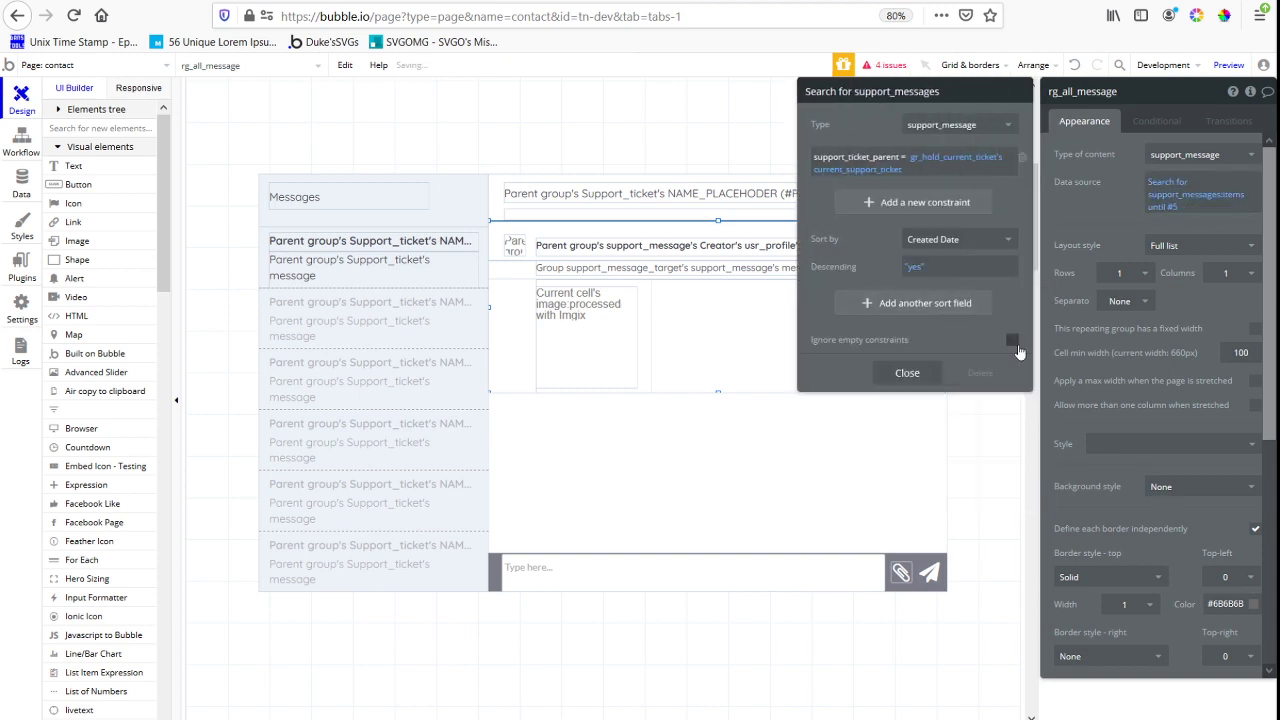
pyautogui.click(1081, 198)
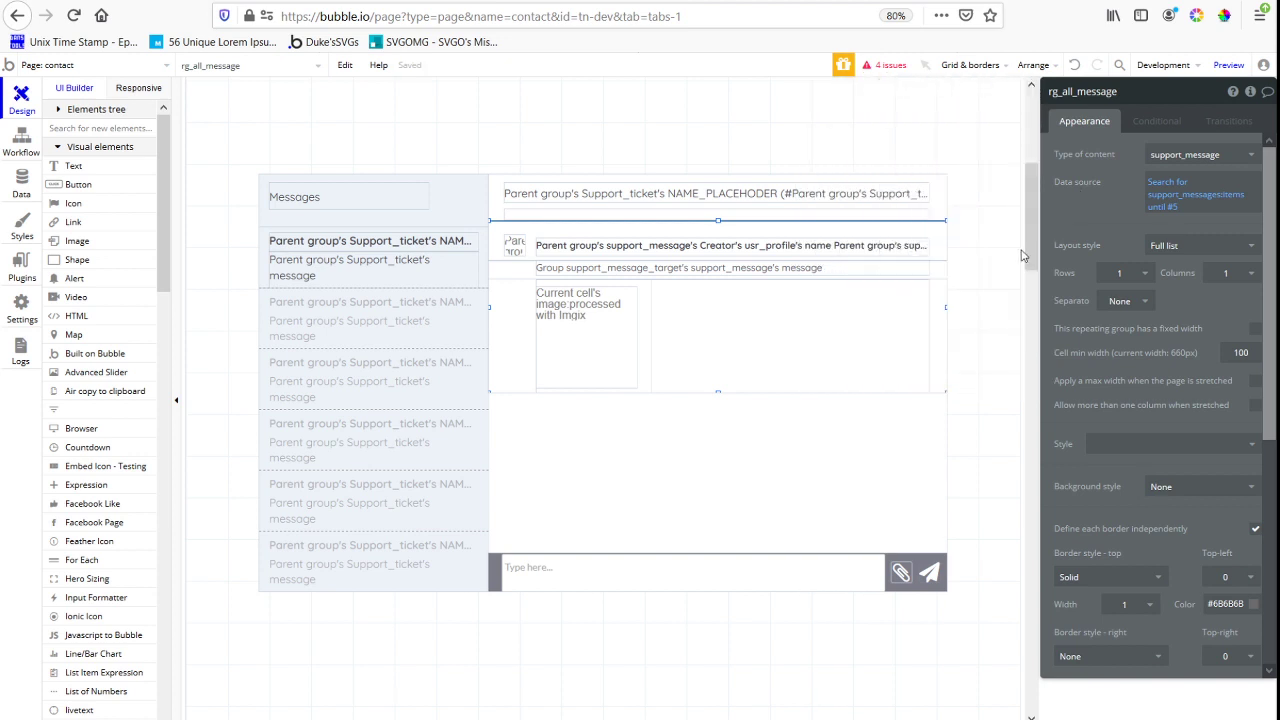
# Append a :sorted operator by Creation Date after :items until #5 in the rg_all_message data source
pyautogui.click(1179, 207)
pyautogui.click(1230, 208)
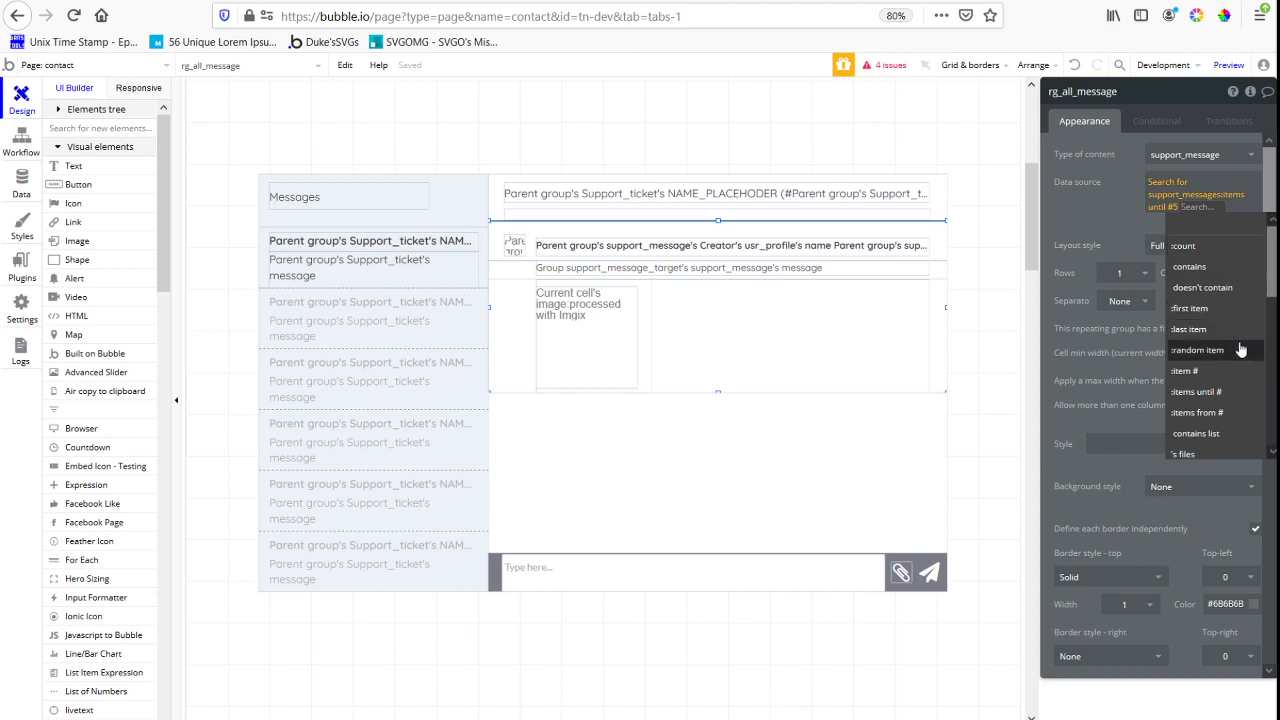
pyautogui.write('sor')
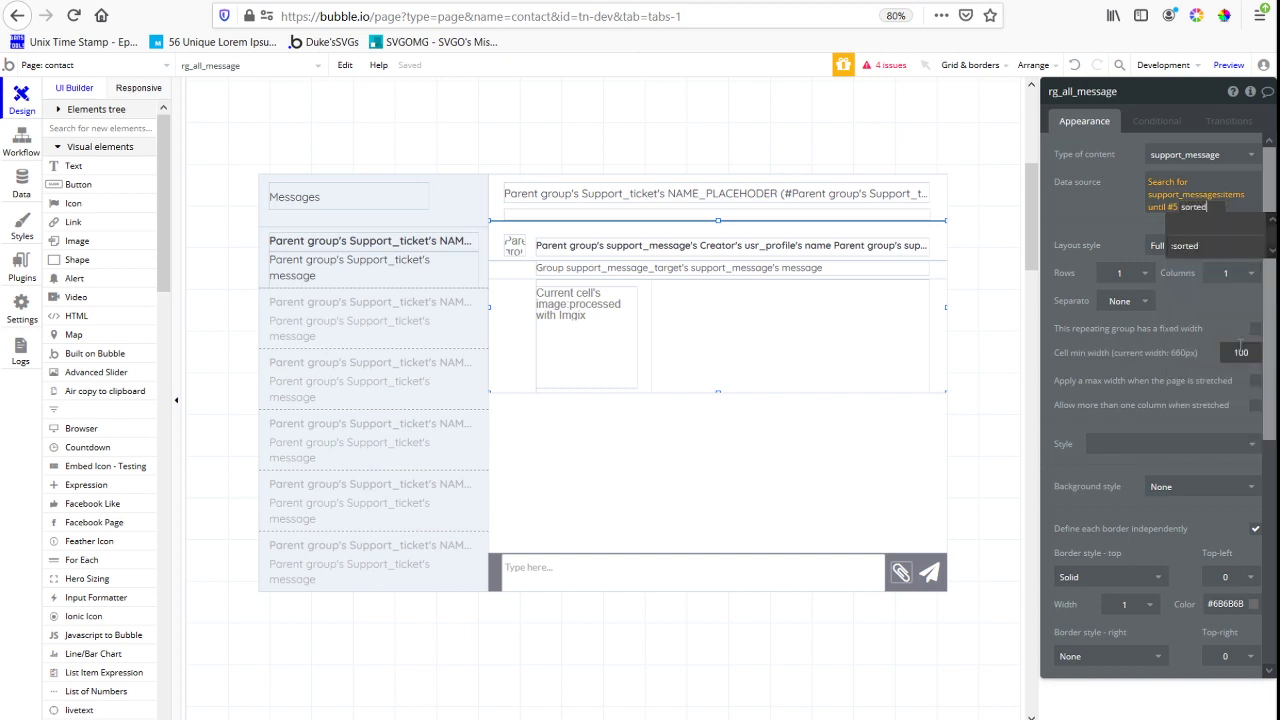
pyautogui.write('ted')
pyautogui.click(1188, 247)
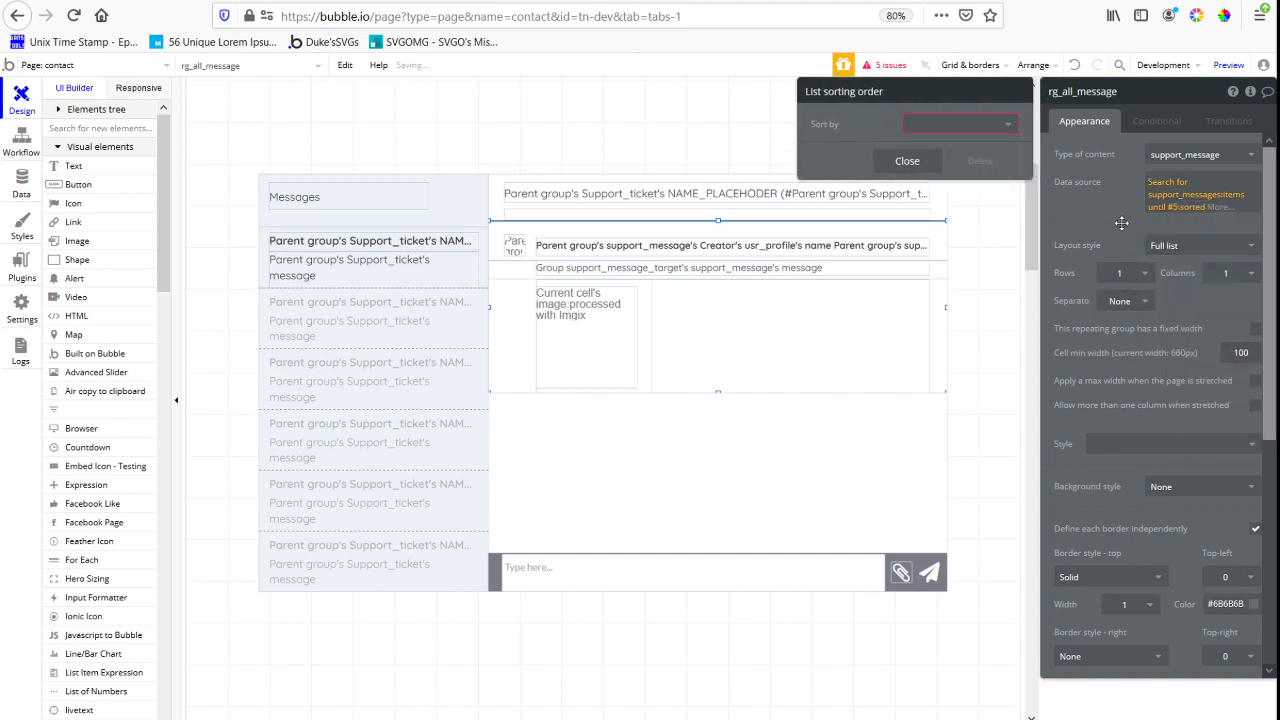
pyautogui.click(995, 122)
pyautogui.click(971, 166)
pyautogui.click(932, 160)
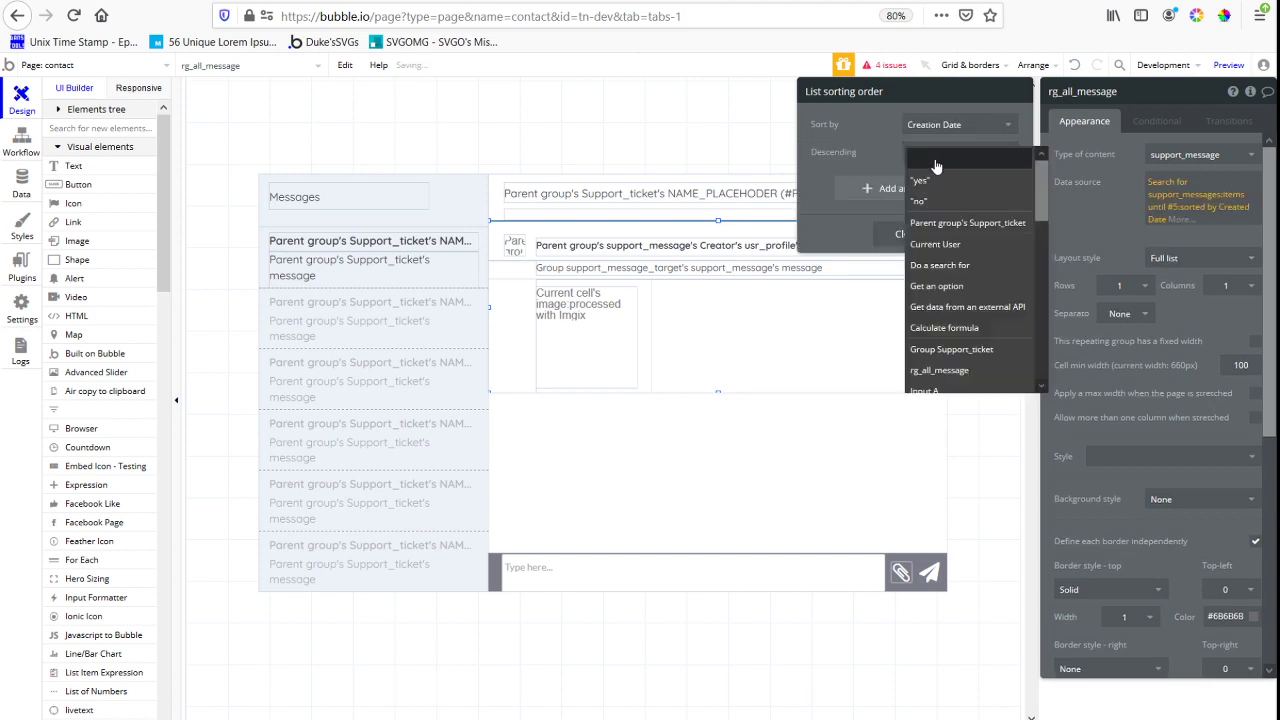
pyautogui.click(919, 180)
pyautogui.click(1092, 188)
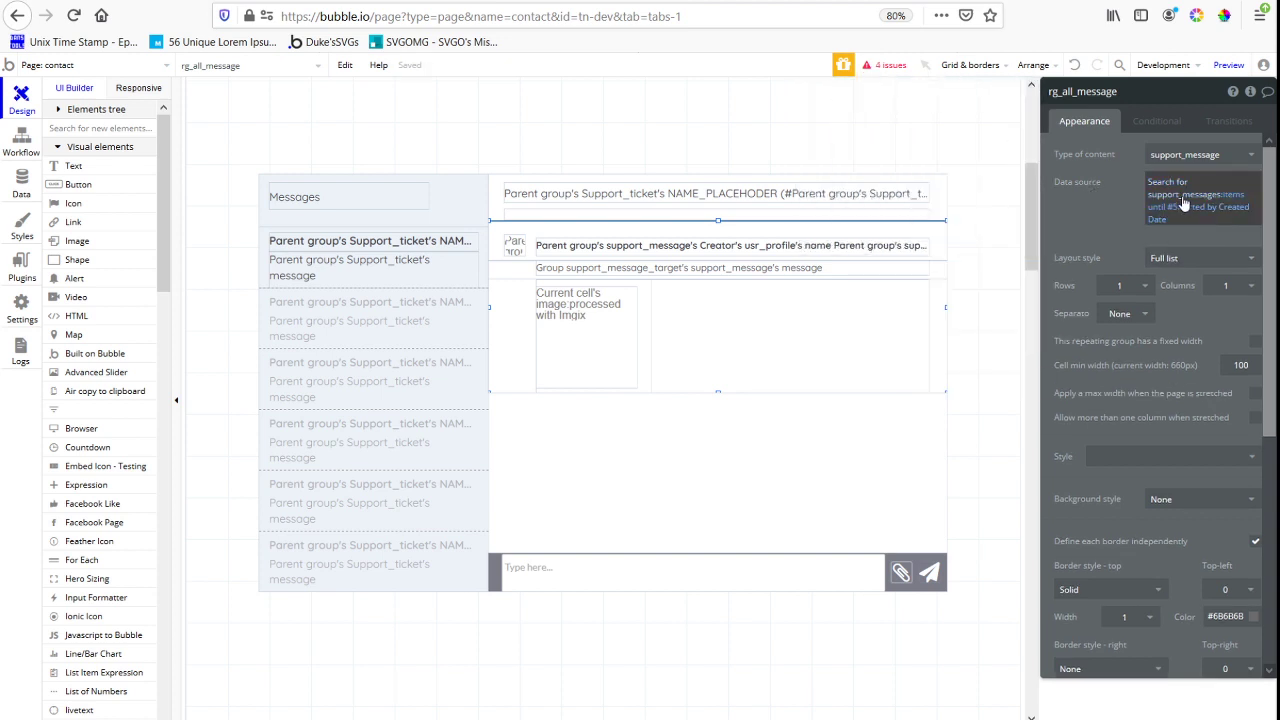
# Review the sort settings of the support_messages search and of its :sorted operator
pyautogui.click(1183, 203)
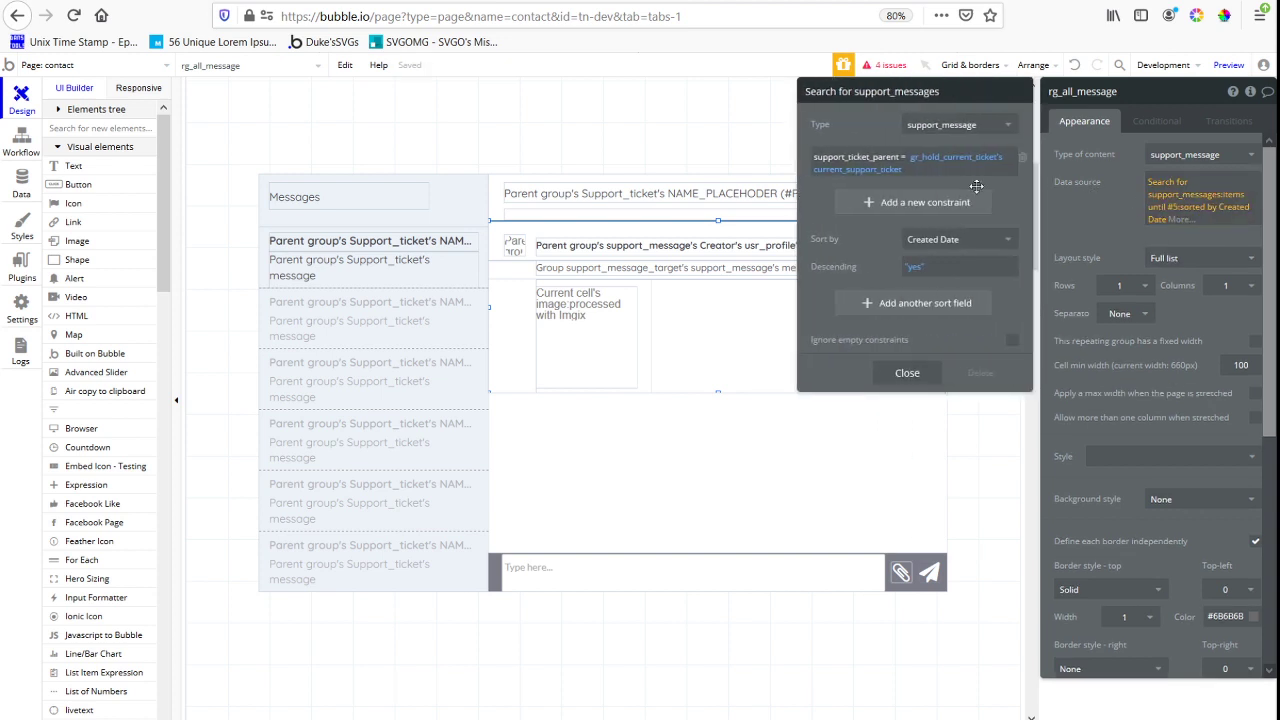
pyautogui.click(1156, 222)
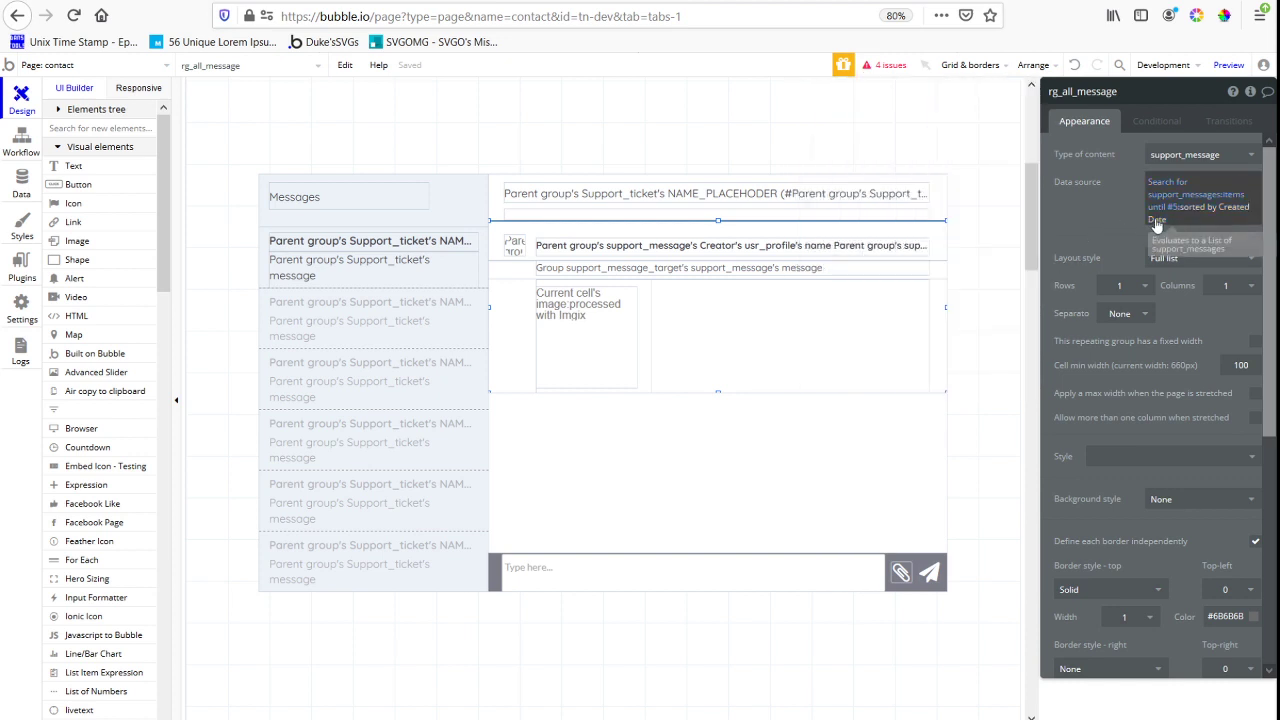
pyautogui.click(1126, 228)
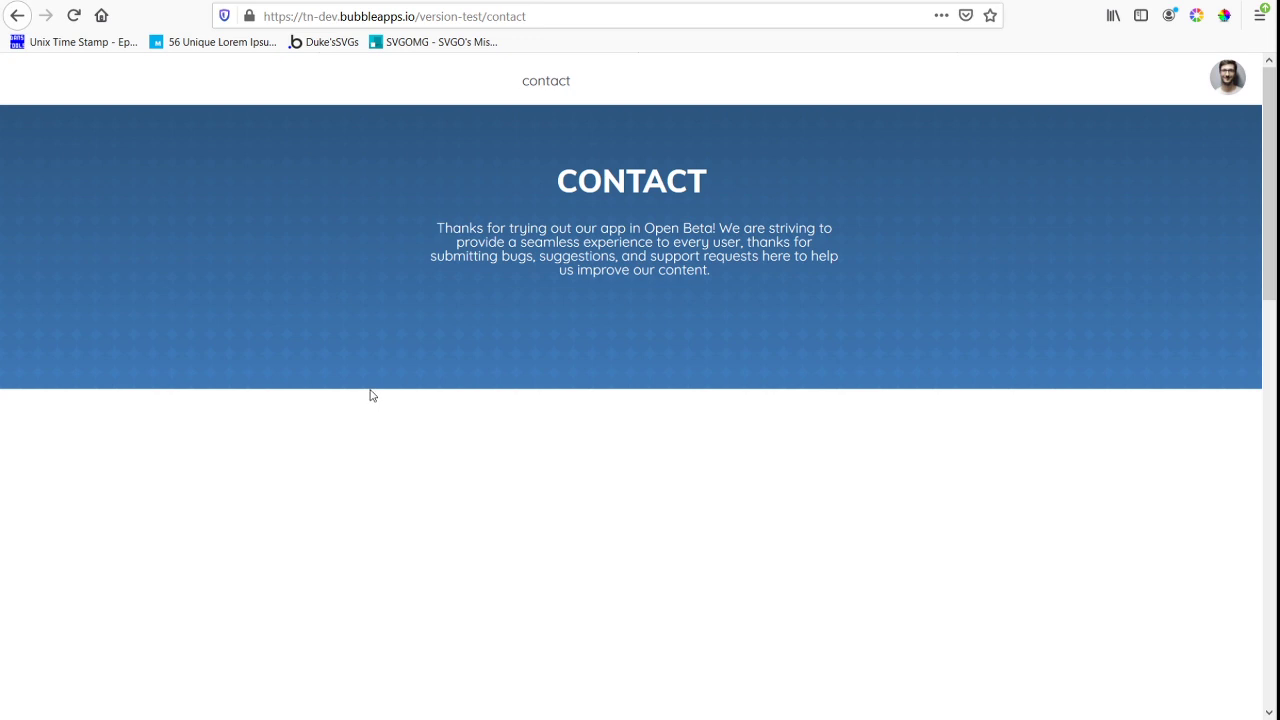
# In the reloaded contact page preview, open the ticket "This is the newest support message" to check its latest messages
pyautogui.scroll(-6, 370, 396)
pyautogui.scroll(-3, 408, 337)
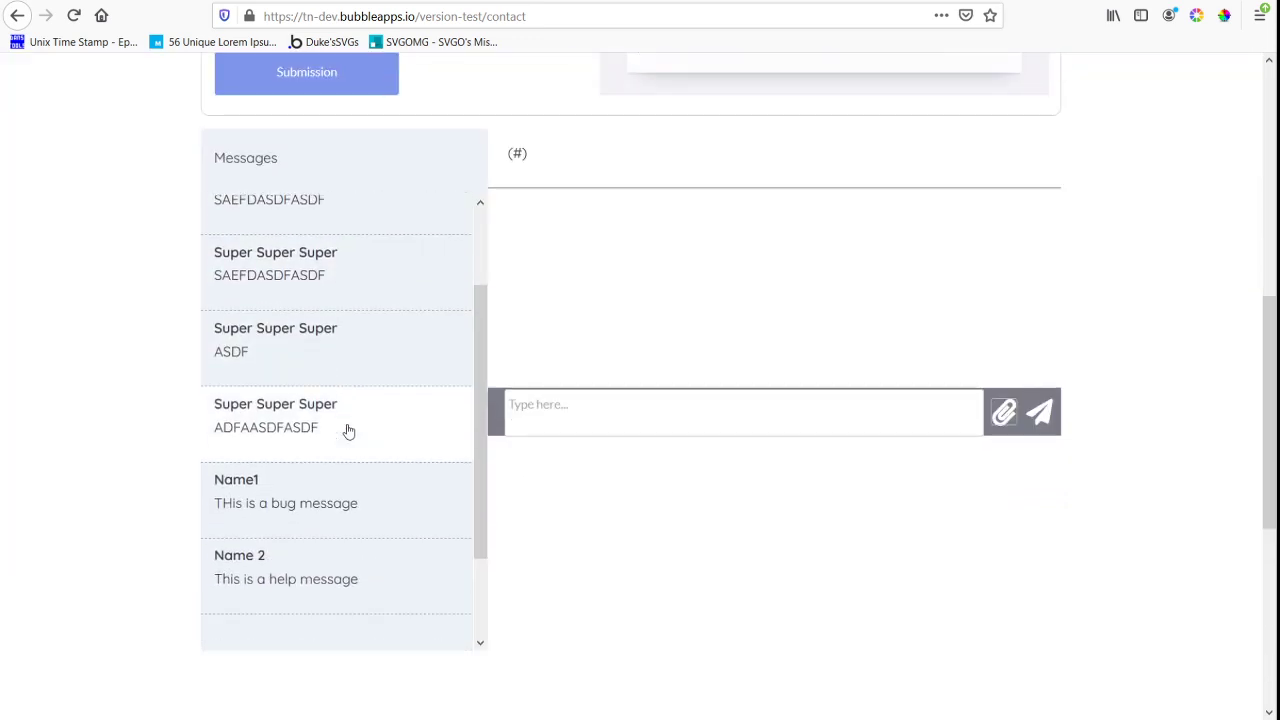
pyautogui.scroll(-3, 346, 434)
pyautogui.click(329, 534)
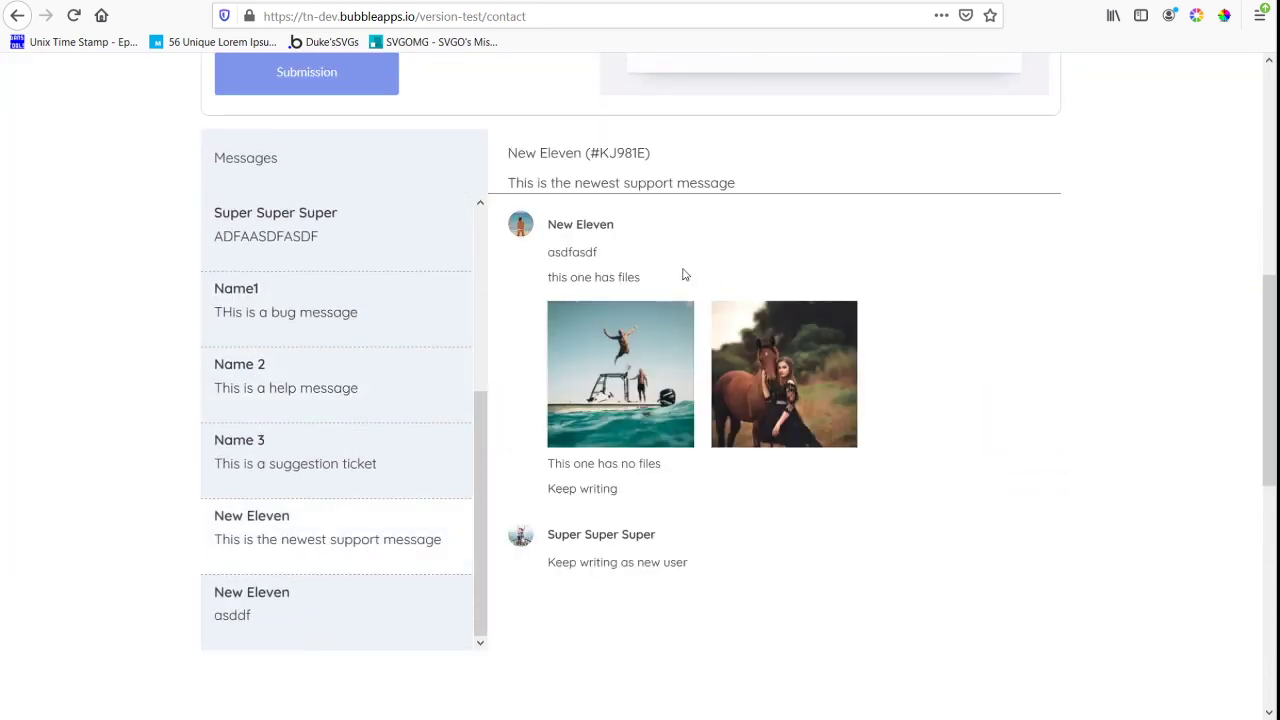
# Examine the last message and the message order of the open ticket in the contact page preview
pyautogui.moveTo(563, 562); pyautogui.dragTo(684, 566)
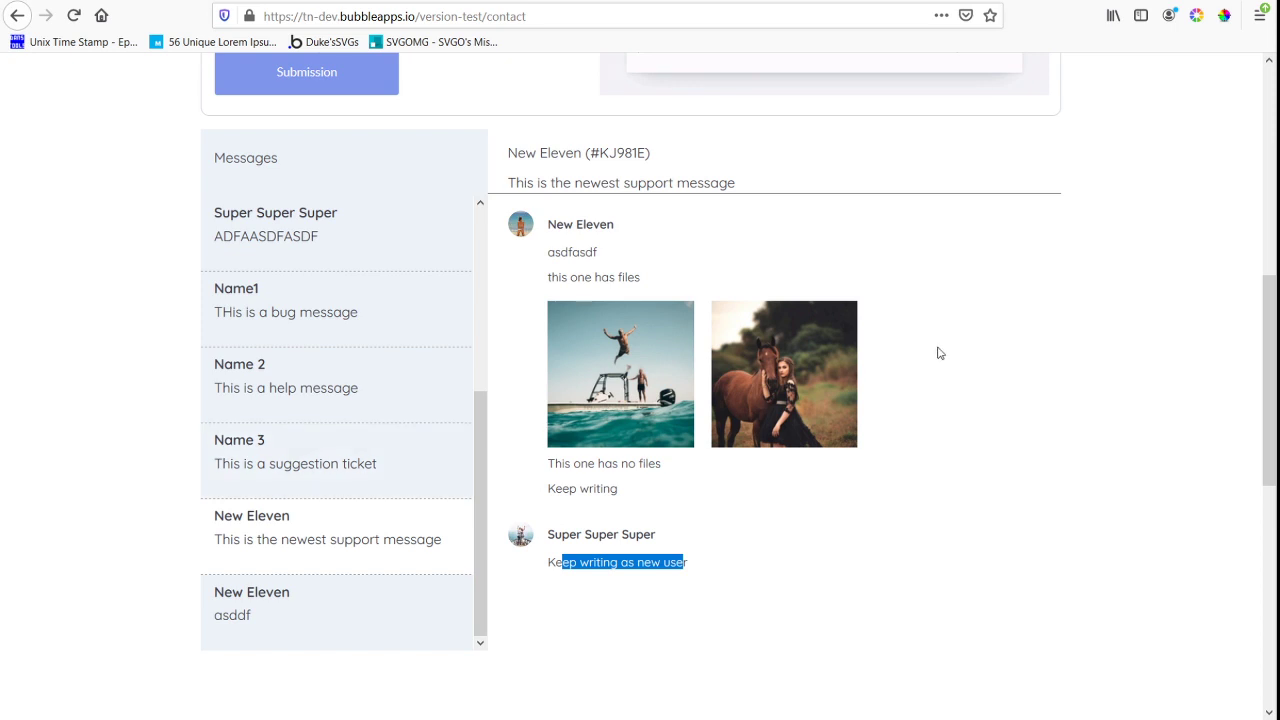
pyautogui.scroll(-2, 911, 410)
pyautogui.scroll(2, 871, 460)
# Switch back to the Bubble editor and extend the height of Group Support_ticket to about 465 px
pyautogui.click(331, 3)
pyautogui.rightClick(535, 368)
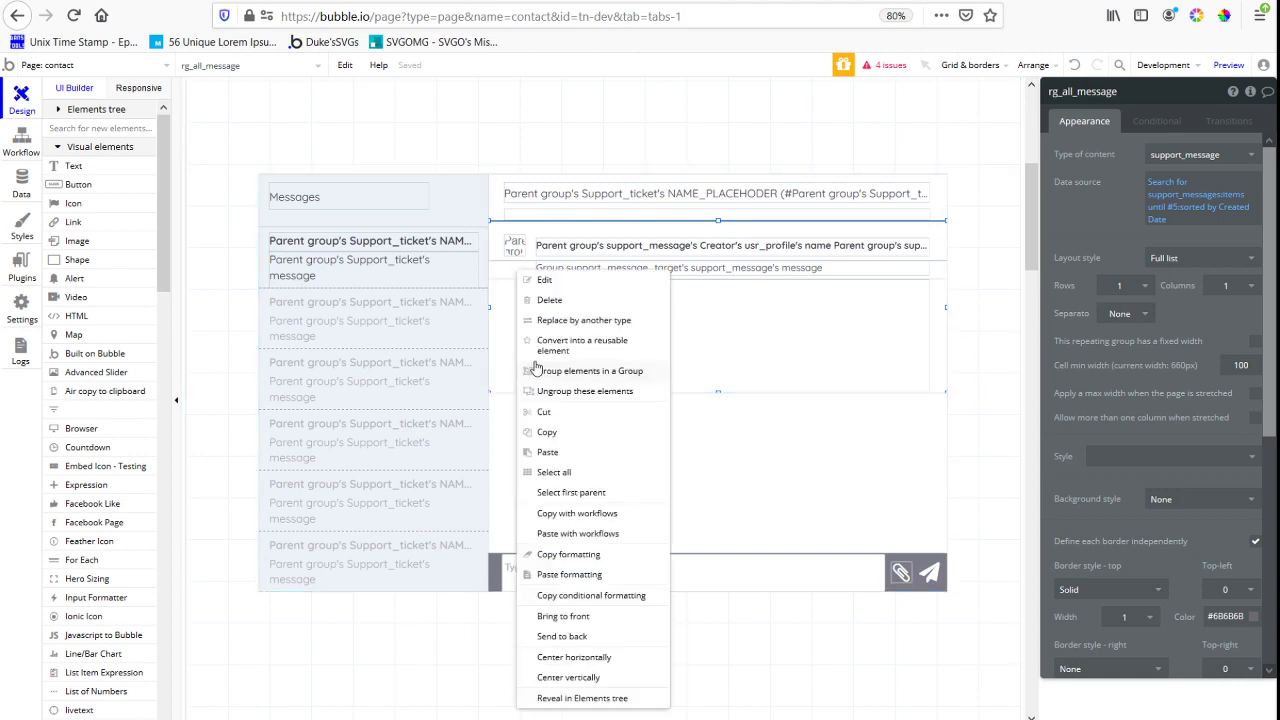
pyautogui.click(584, 493)
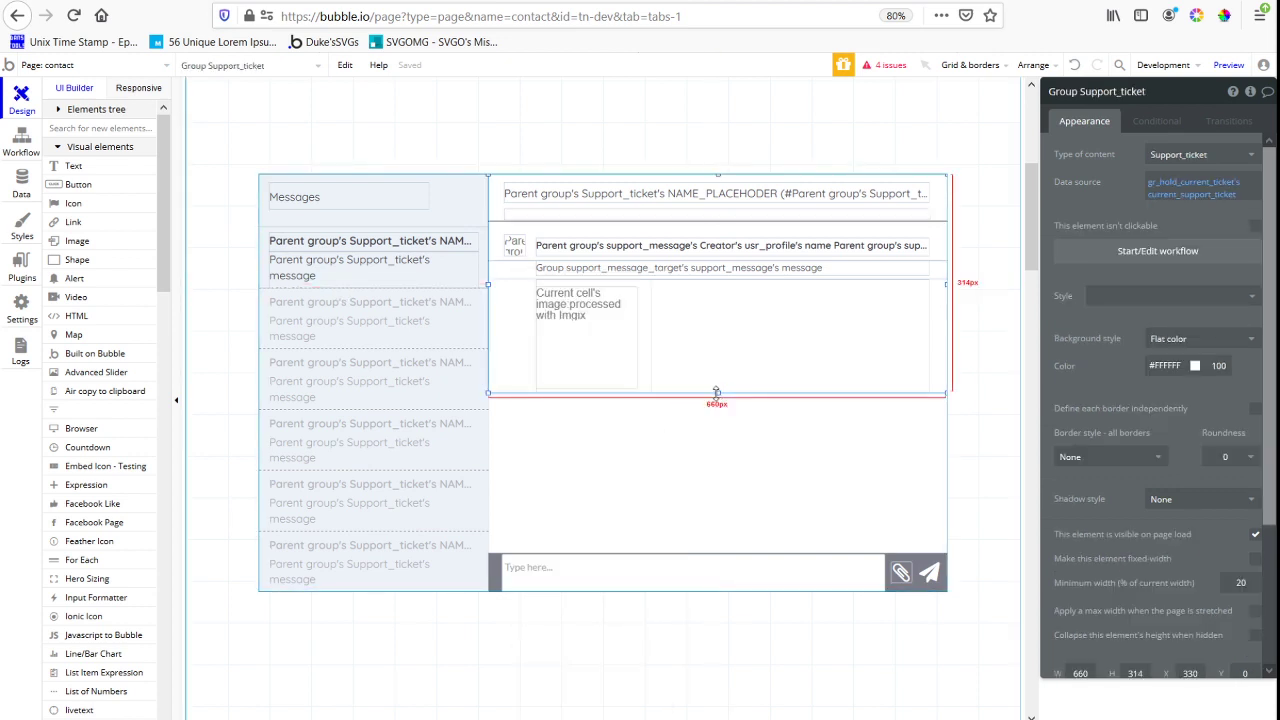
pyautogui.click(716, 392)
pyautogui.click(678, 427)
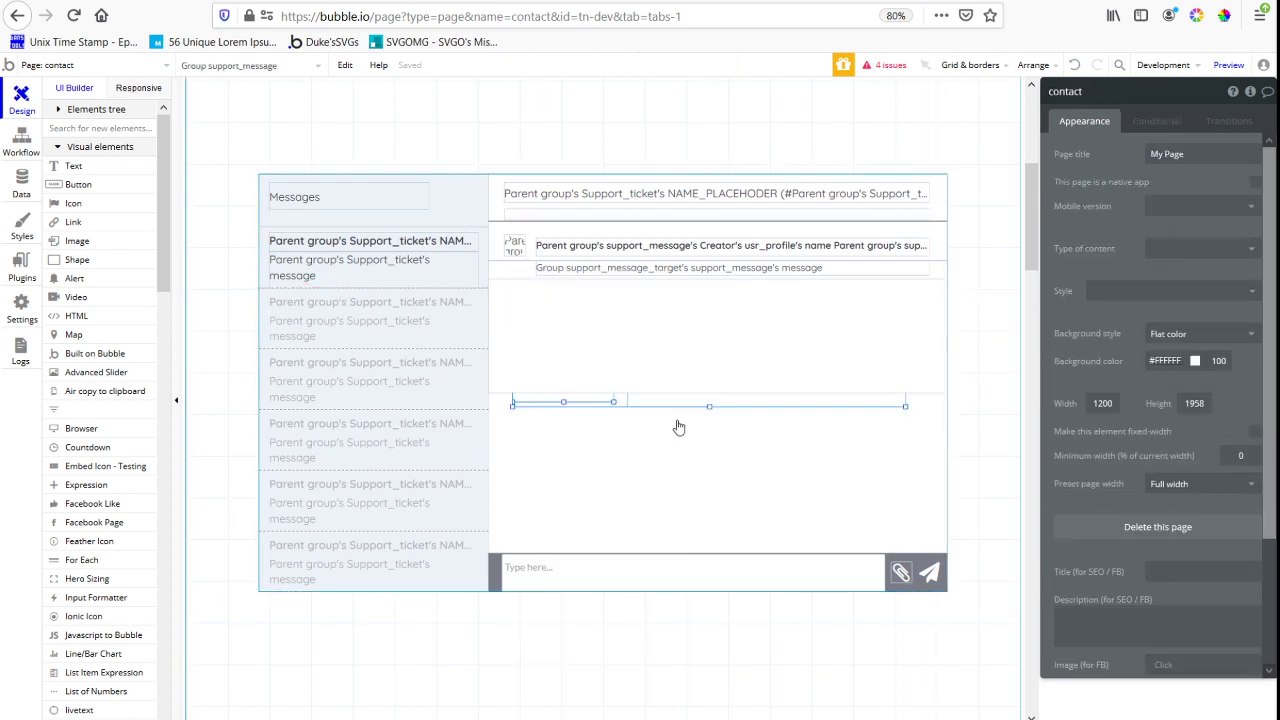
pyautogui.click(510, 378)
pyautogui.rightClick(512, 376)
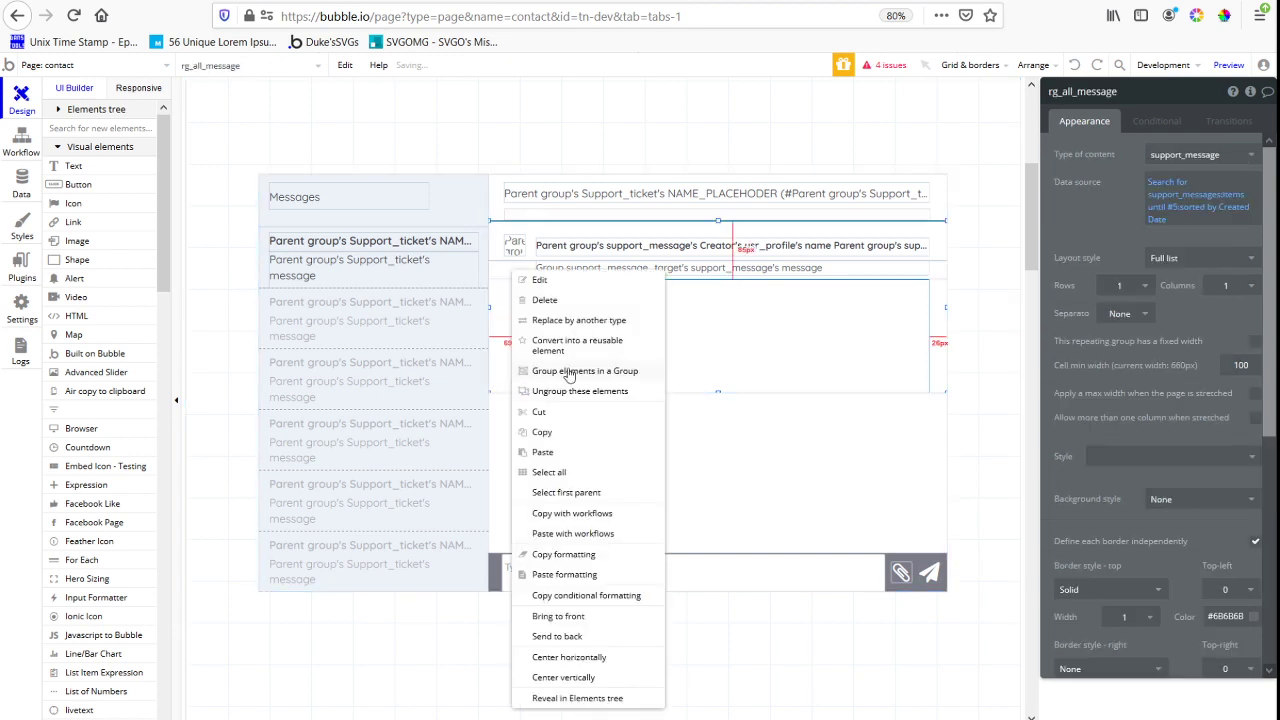
pyautogui.click(588, 492)
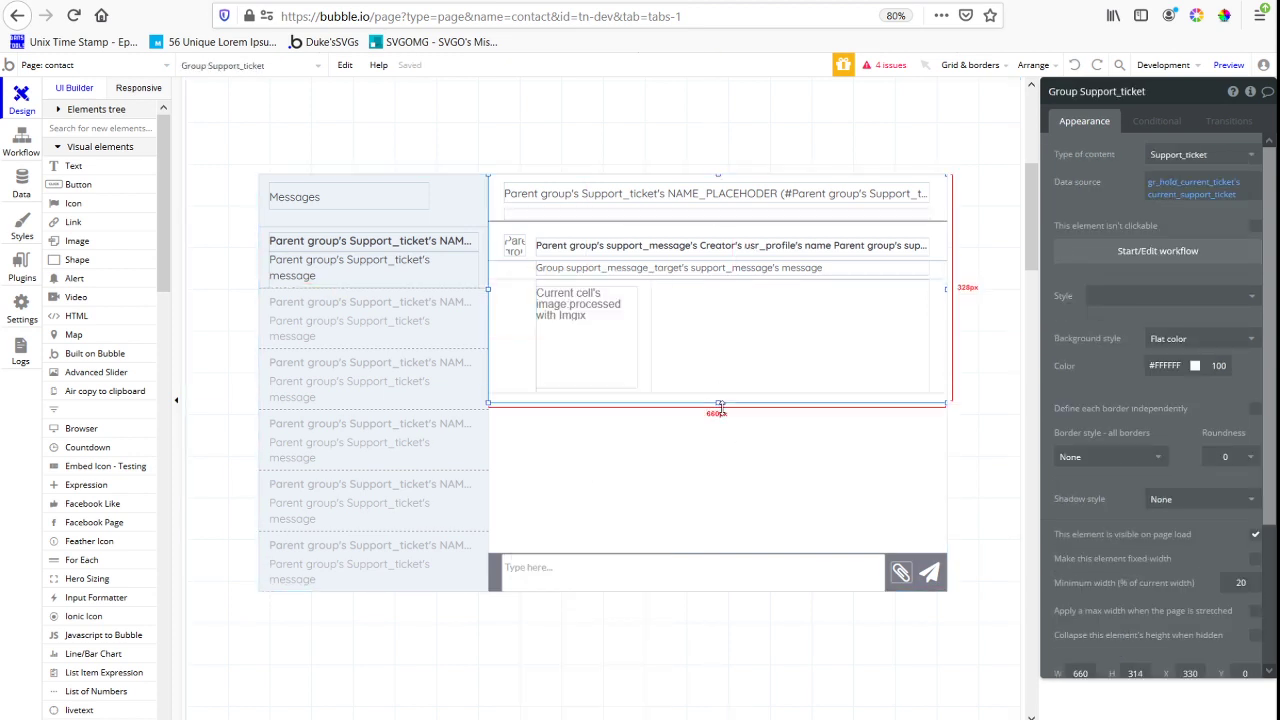
pyautogui.moveTo(720, 405); pyautogui.dragTo(720, 494)
# Move the rg_all_message repeating group down inside Group Support_ticket to about Y 107, leaving room below the ticket header
pyautogui.click(630, 418)
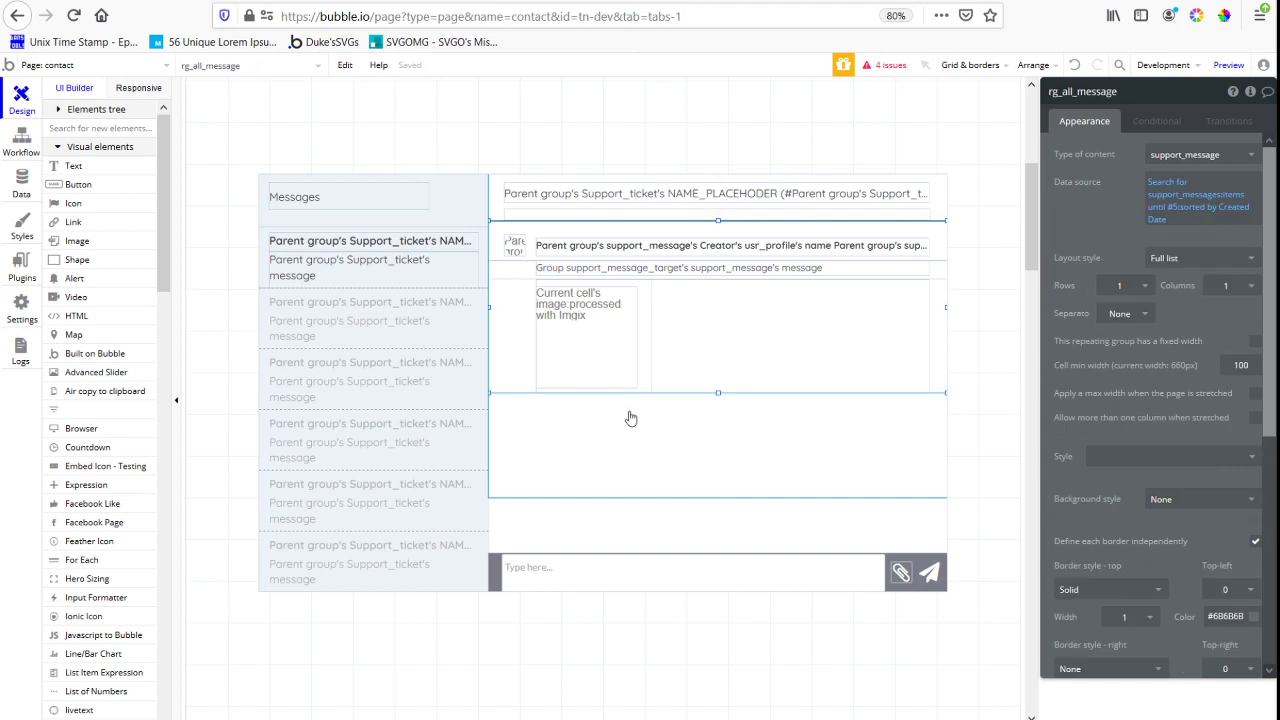
pyautogui.press('Down')
pyautogui.press('Down')
pyautogui.press('Down')
pyautogui.press('Down')
pyautogui.press('Down')
pyautogui.press('Down')
pyautogui.press('Down')
pyautogui.press('Down')
pyautogui.press('Down')
pyautogui.press('Down')
pyautogui.press('Down')
pyautogui.press('Down')
pyautogui.press('Down')
pyautogui.press('Down')
pyautogui.press('Down')
pyautogui.press('Down')
pyautogui.press('Down')
pyautogui.press('Down')
pyautogui.press('Down')
pyautogui.press('Down')
pyautogui.press('Down')
pyautogui.press('Down')
pyautogui.press('Down')
pyautogui.press('Down')
pyautogui.press('Down')
pyautogui.press('Down')
pyautogui.press('Down')
pyautogui.press('Down')
pyautogui.press('Down')
pyautogui.press('Down')
pyautogui.press('Down')
pyautogui.press('Down')
pyautogui.press('Down')
pyautogui.press('Down')
pyautogui.press('Down')
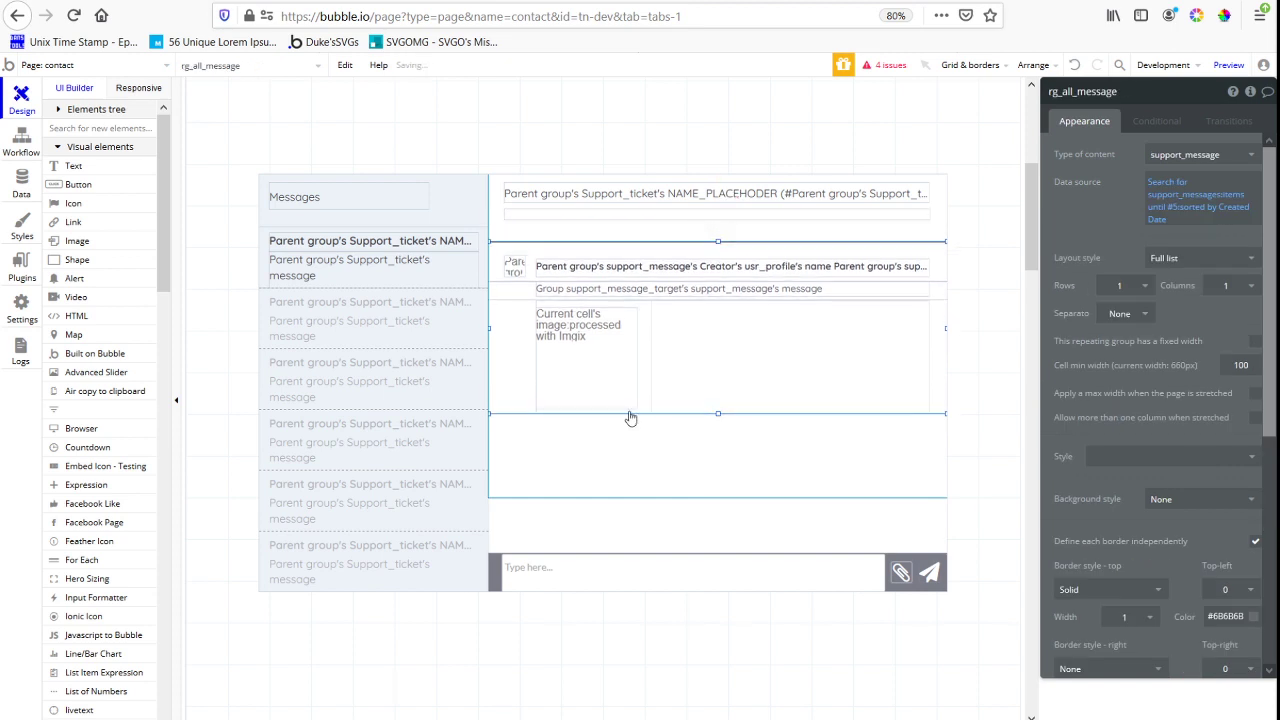
pyautogui.press('Down')
pyautogui.press('Down')
pyautogui.press('Down')
pyautogui.press('Down')
pyautogui.press('Down')
pyautogui.press('Down')
pyautogui.press('Down')
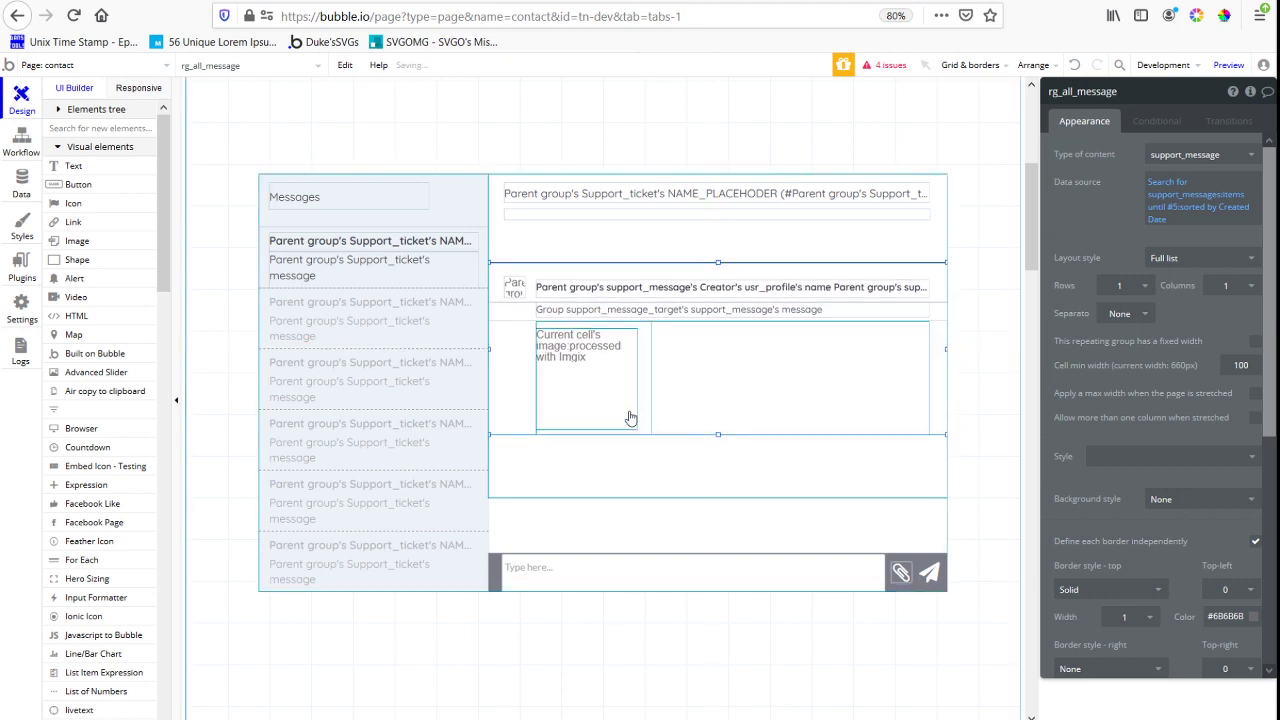
pyautogui.press('Down')
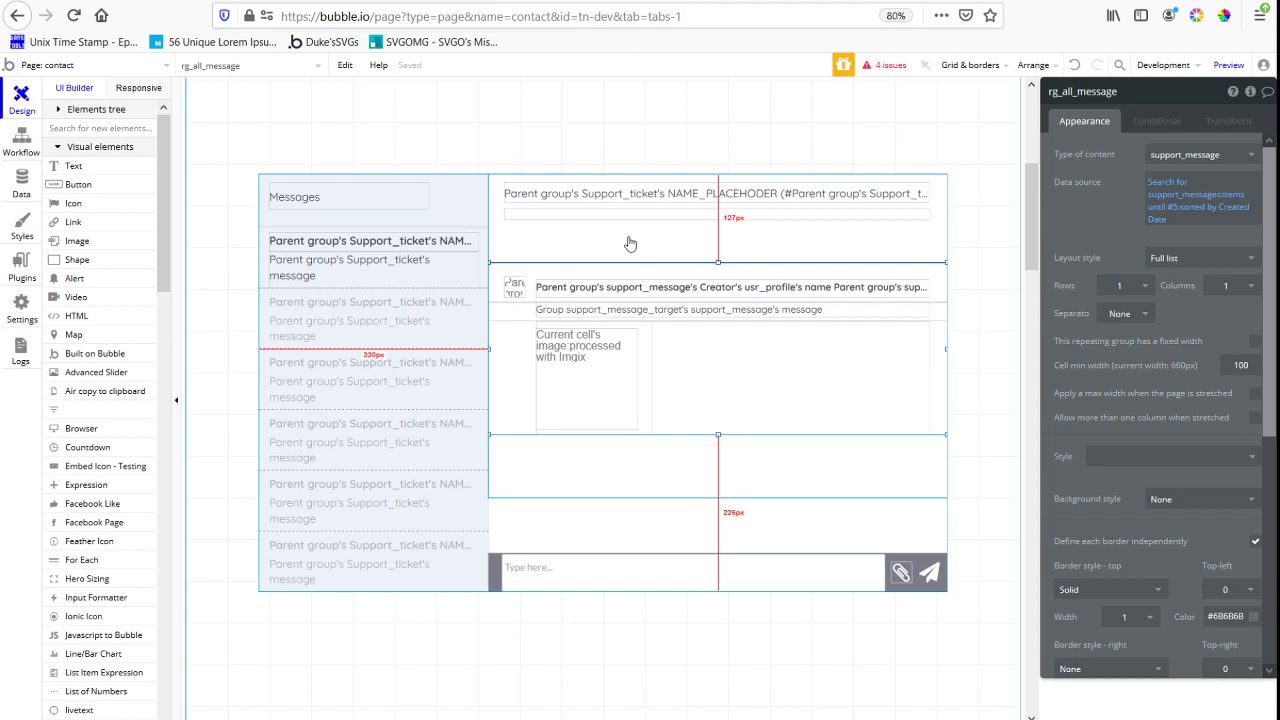
pyautogui.press('Up')
pyautogui.press('Up')
pyautogui.press('Up')
pyautogui.press('Up')
pyautogui.press('Up')
pyautogui.press('Up')
pyautogui.press('Up')
pyautogui.press('Up')
pyautogui.press('Up')
pyautogui.press('Up')
pyautogui.press('Up')
pyautogui.press('Up')
pyautogui.press('Up')
pyautogui.press('Up')
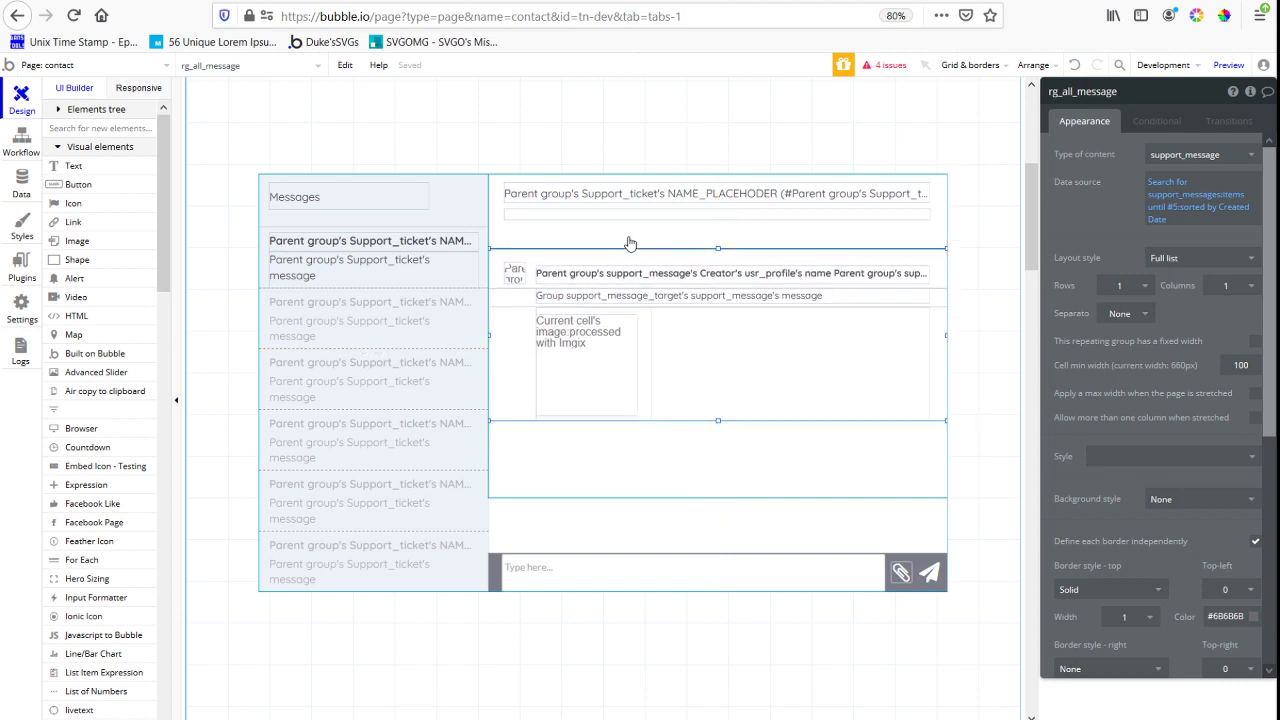
# Add a text element reading "Show older ()..." between the ticket header and rg_all_message, about 611 px wide and 29 px high
pyautogui.click(102, 168)
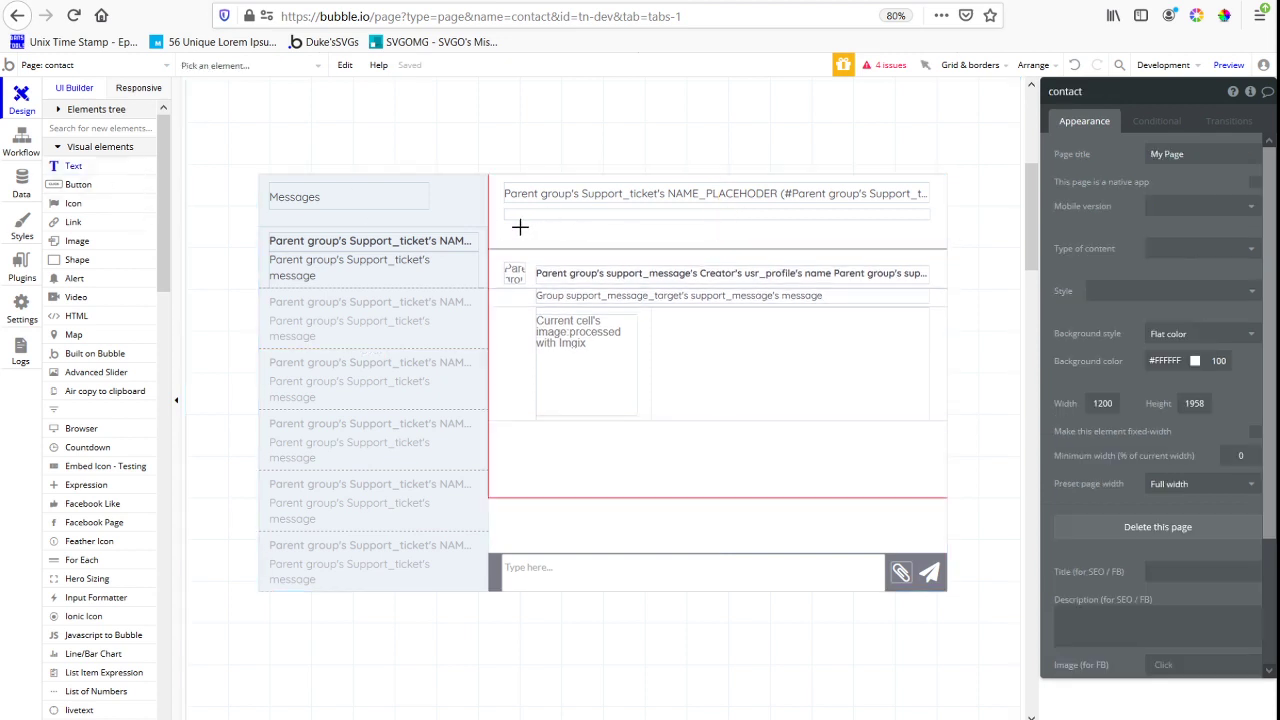
pyautogui.moveTo(499, 229); pyautogui.dragTo(777, 242)
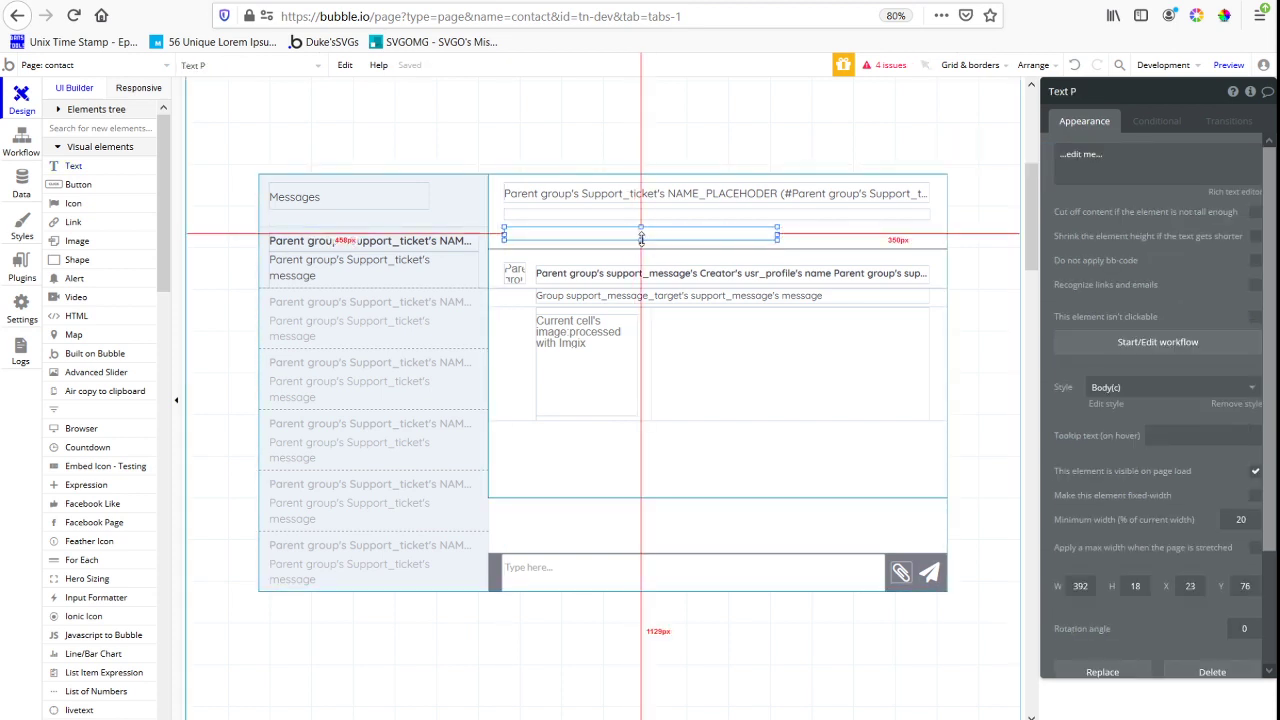
pyautogui.moveTo(641, 240); pyautogui.dragTo(913, 212)
pyautogui.click(1161, 168)
pyautogui.write('Show older (...')
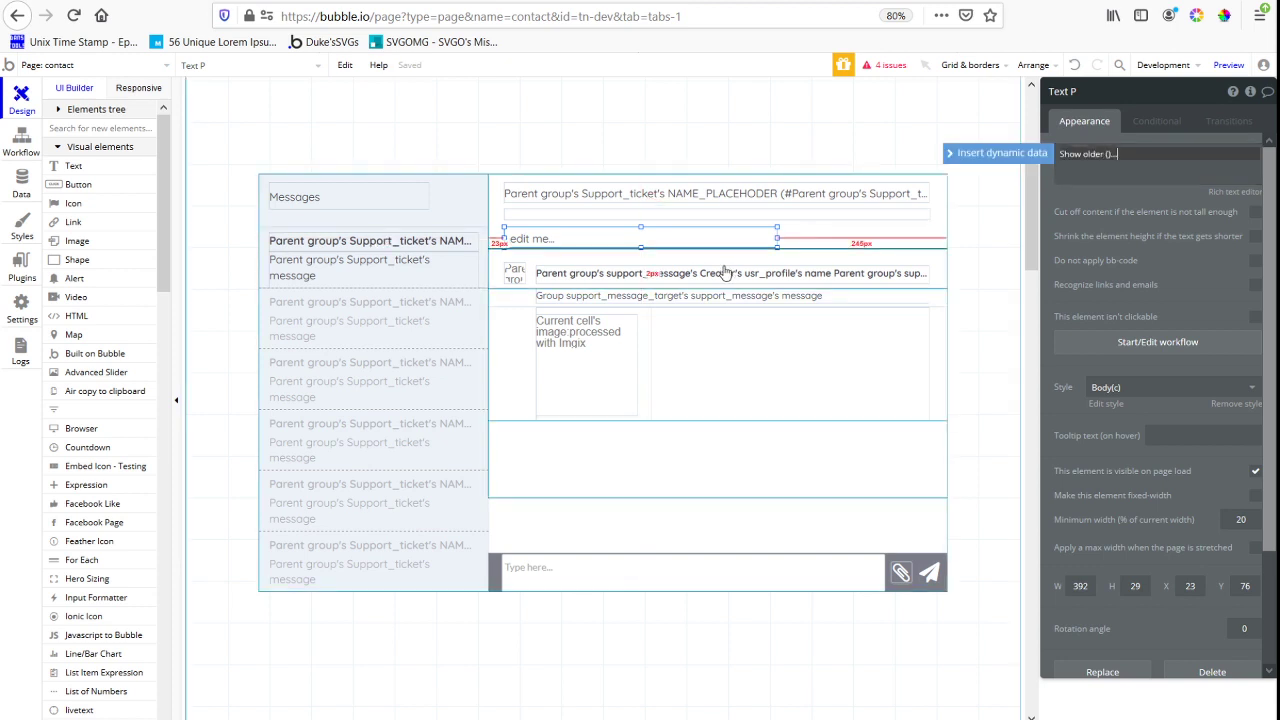
pyautogui.moveTo(777, 237); pyautogui.dragTo(930, 242)
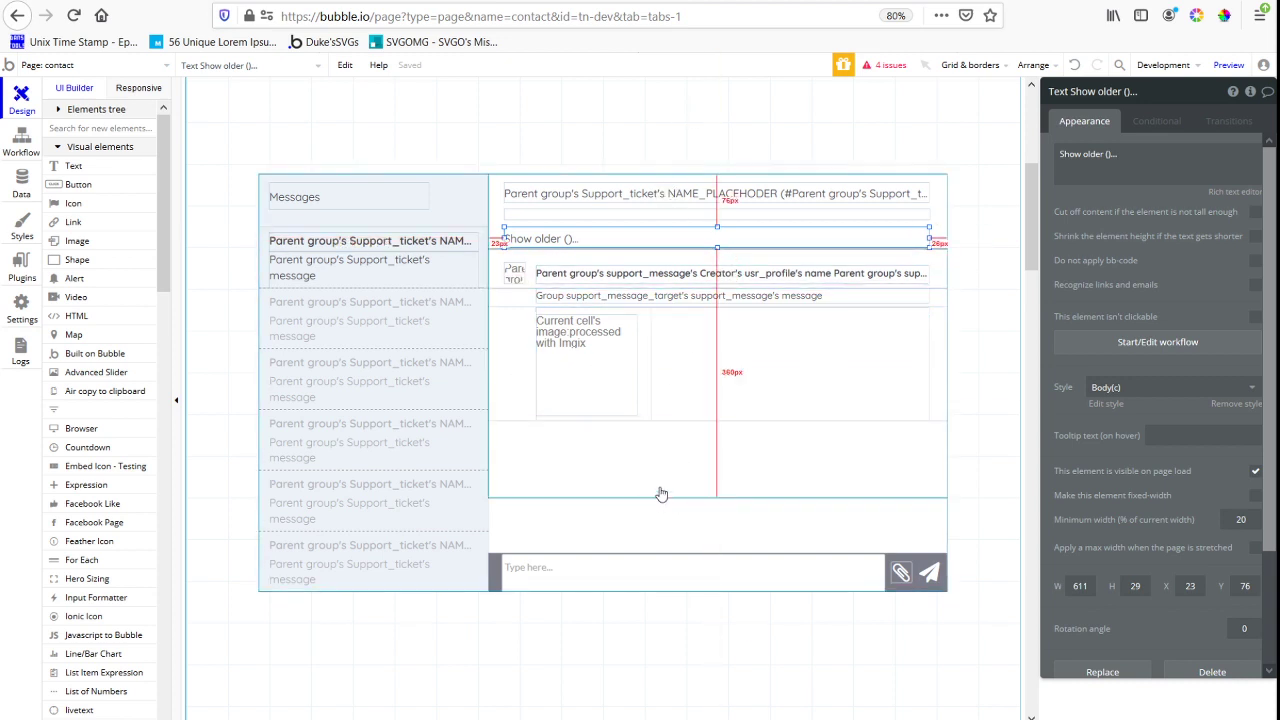
# Set the ID Attribute of rg_all_message to scrollme and extend its height to about 305 px
pyautogui.click(796, 478)
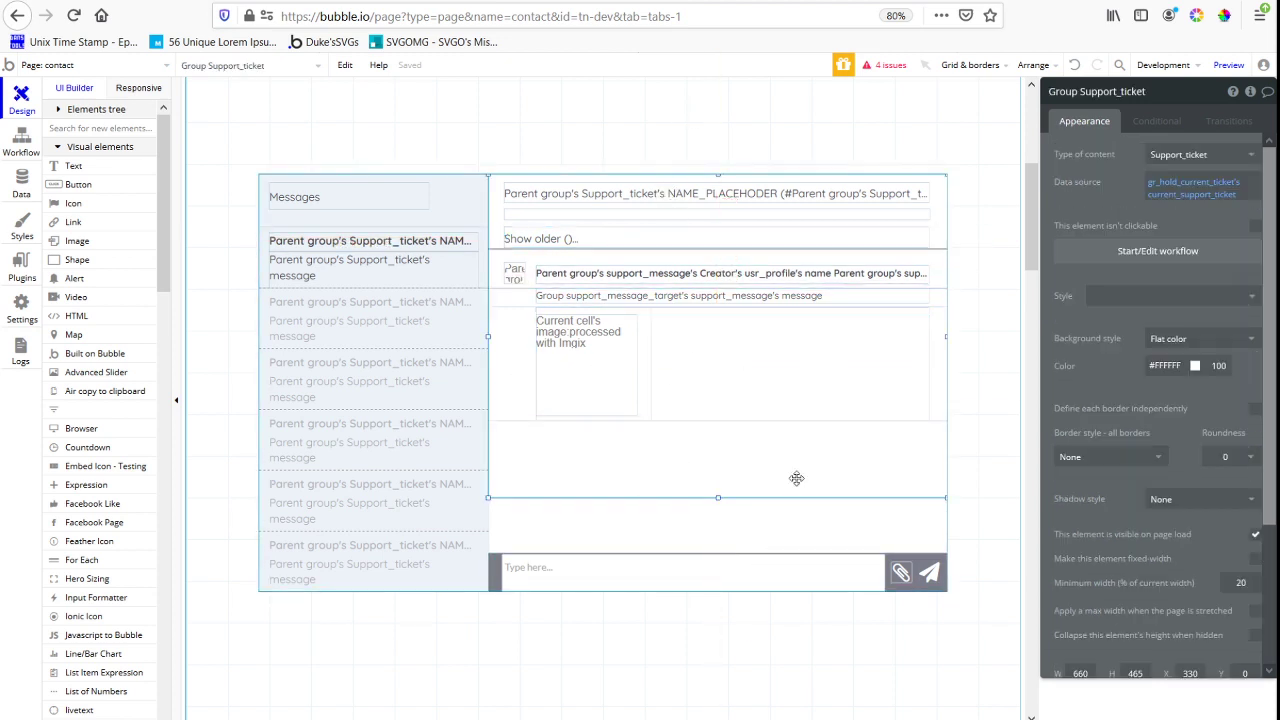
pyautogui.scroll(-4, 1121, 497)
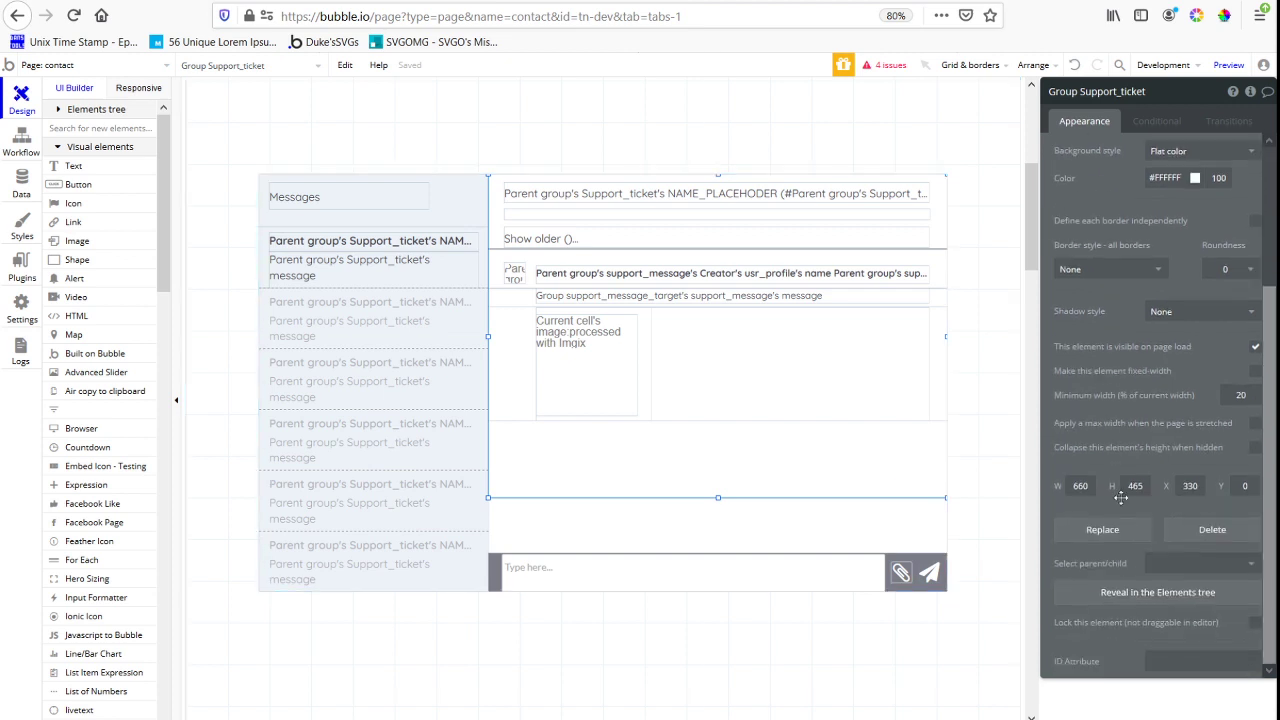
pyautogui.click(1163, 655)
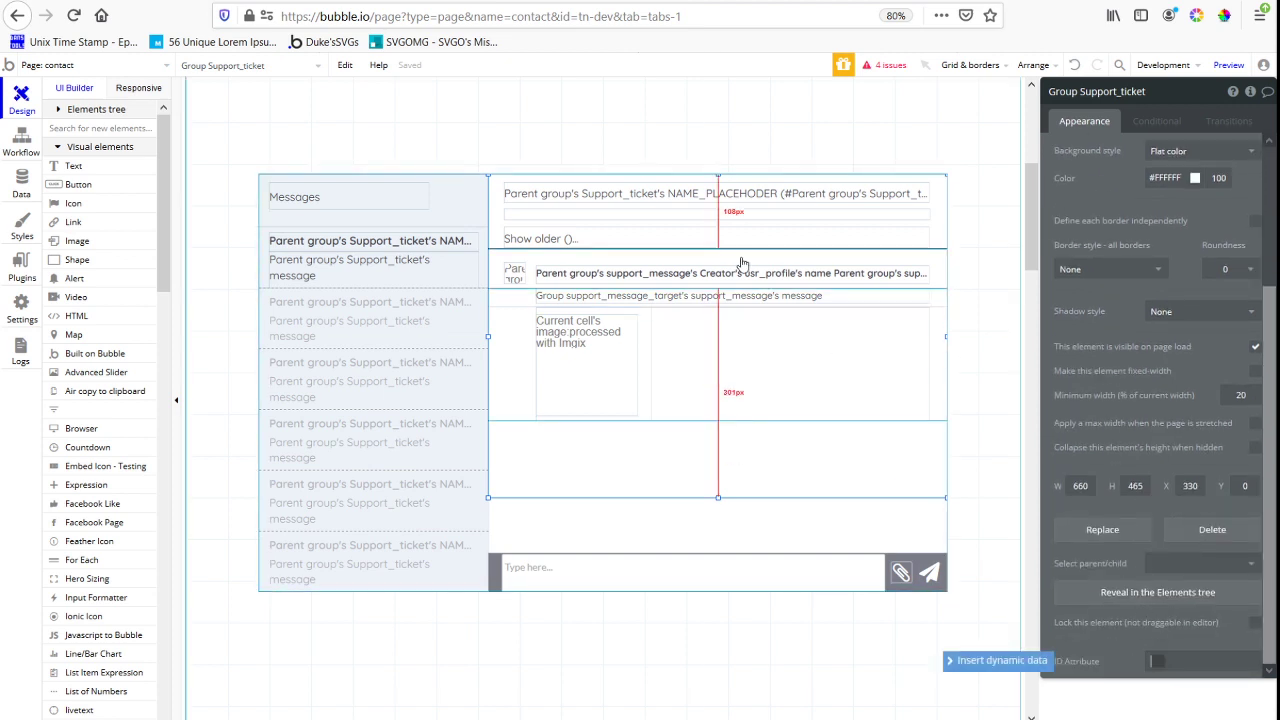
pyautogui.click(500, 418)
pyautogui.scroll(-3, 1125, 450)
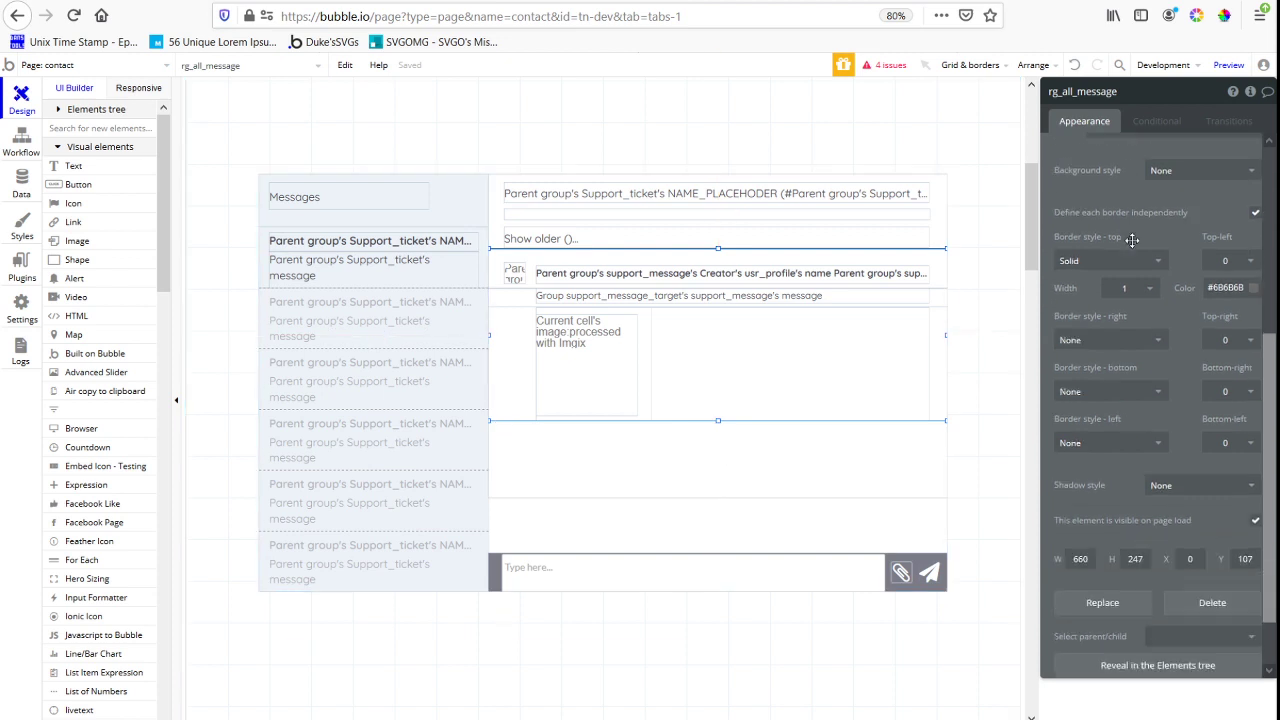
pyautogui.click(1164, 657)
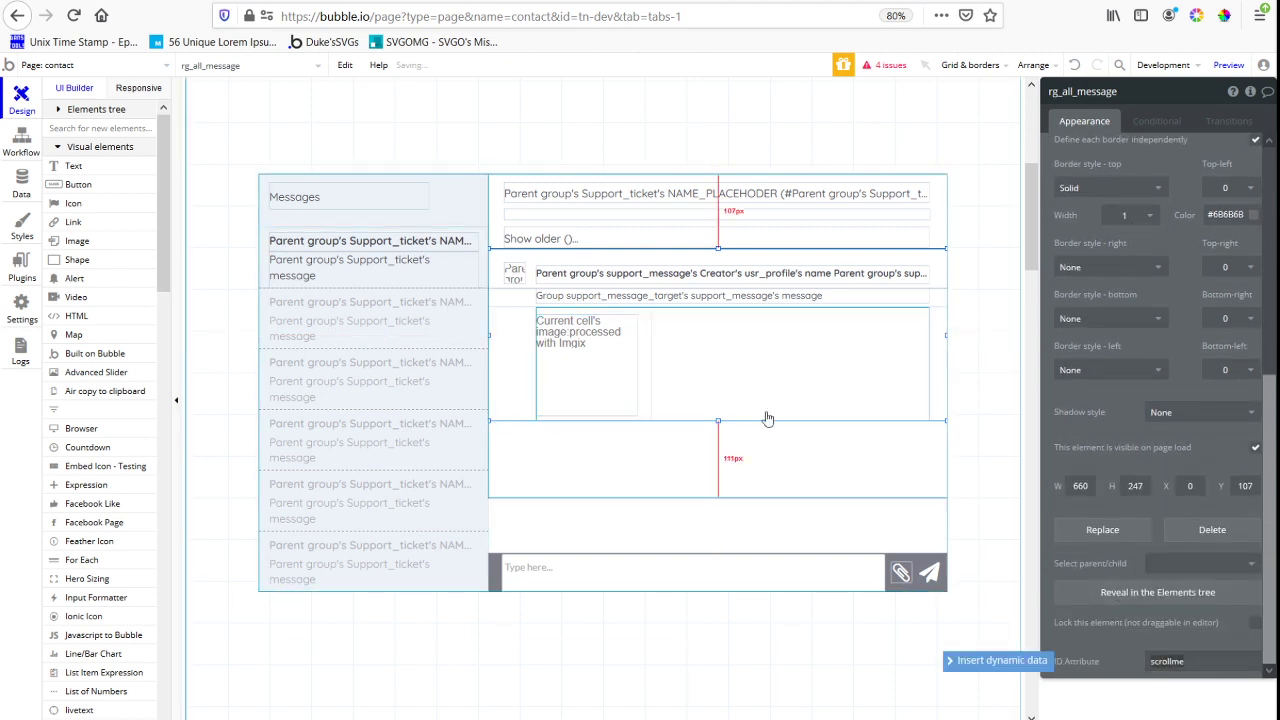
pyautogui.moveTo(717, 421); pyautogui.dragTo(698, 497)
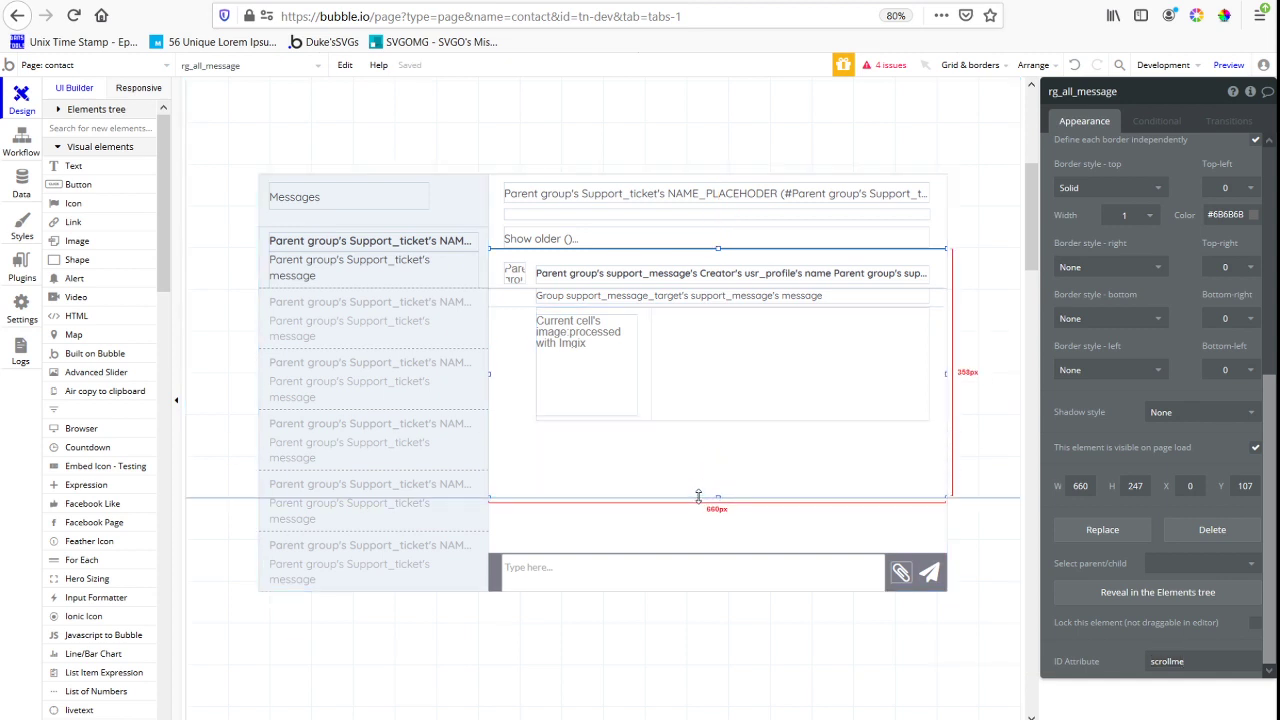
pyautogui.moveTo(698, 497); pyautogui.dragTo(698, 461)
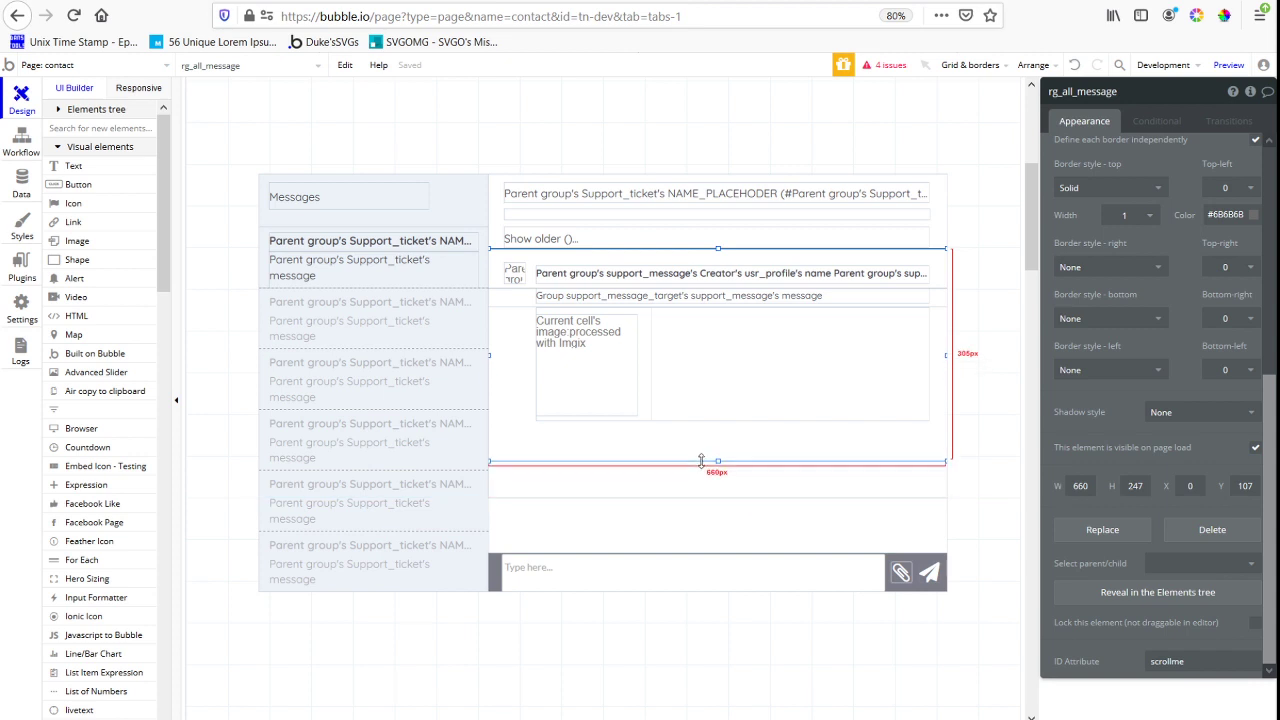
# Draw an HTML element about 49 by 11 px below the Messages heading and enter opening and closing style tags in it
pyautogui.click(76, 315)
pyautogui.moveTo(270, 212); pyautogui.dragTo(306, 220)
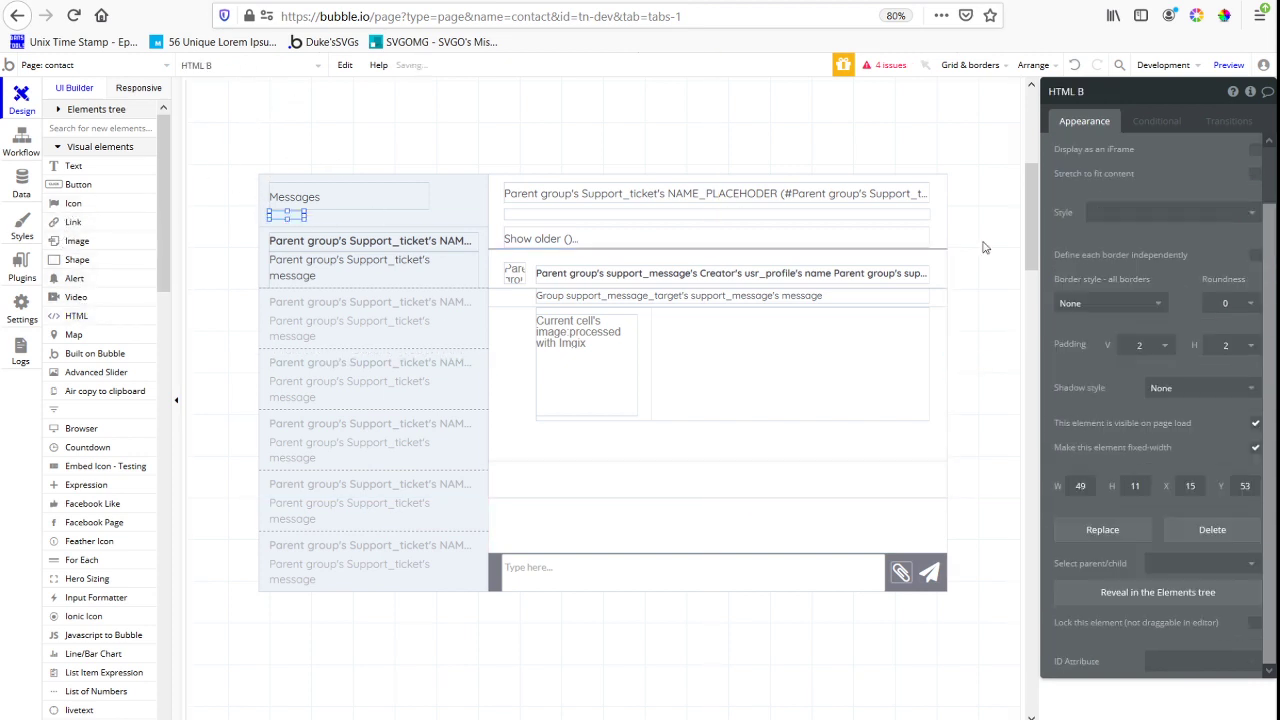
pyautogui.write('<')
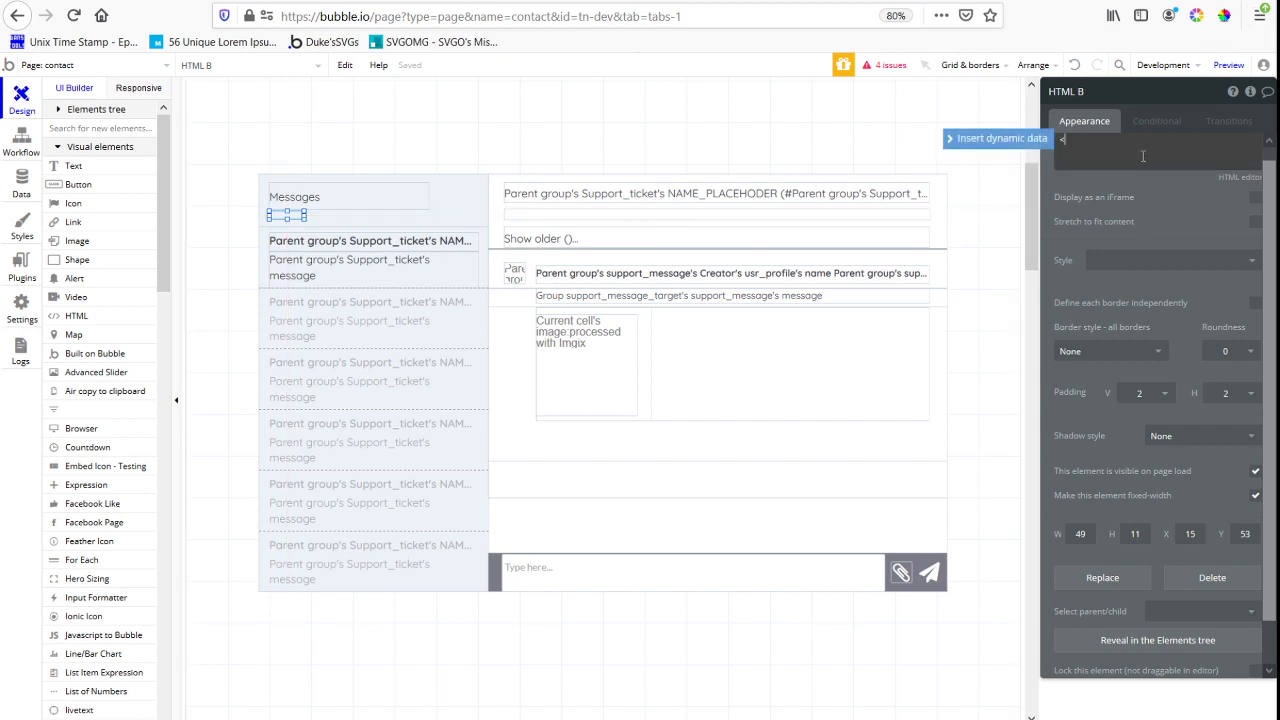
pyautogui.press('Return')
pyautogui.press('Return')
pyautogui.write('<')
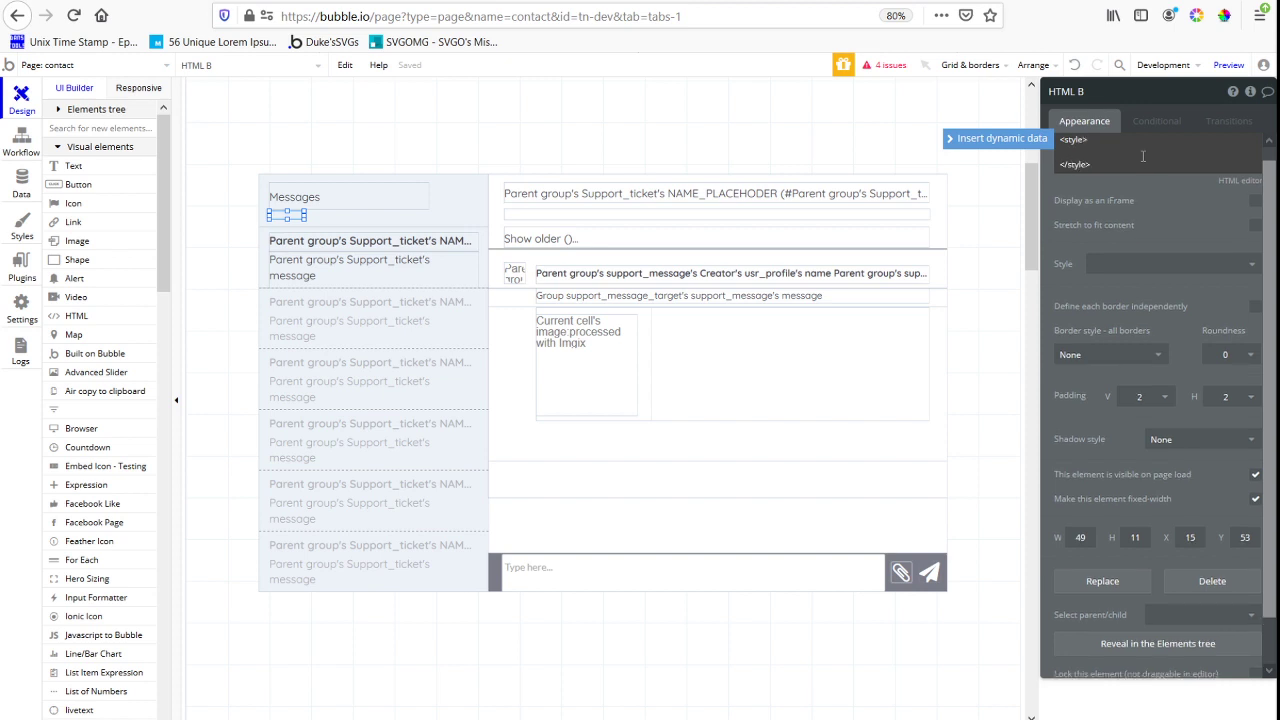
# Add an empty CSS ID rule, #{ }, between the style tags of the HTML element
pyautogui.press('Return')
pyautogui.press('Return')
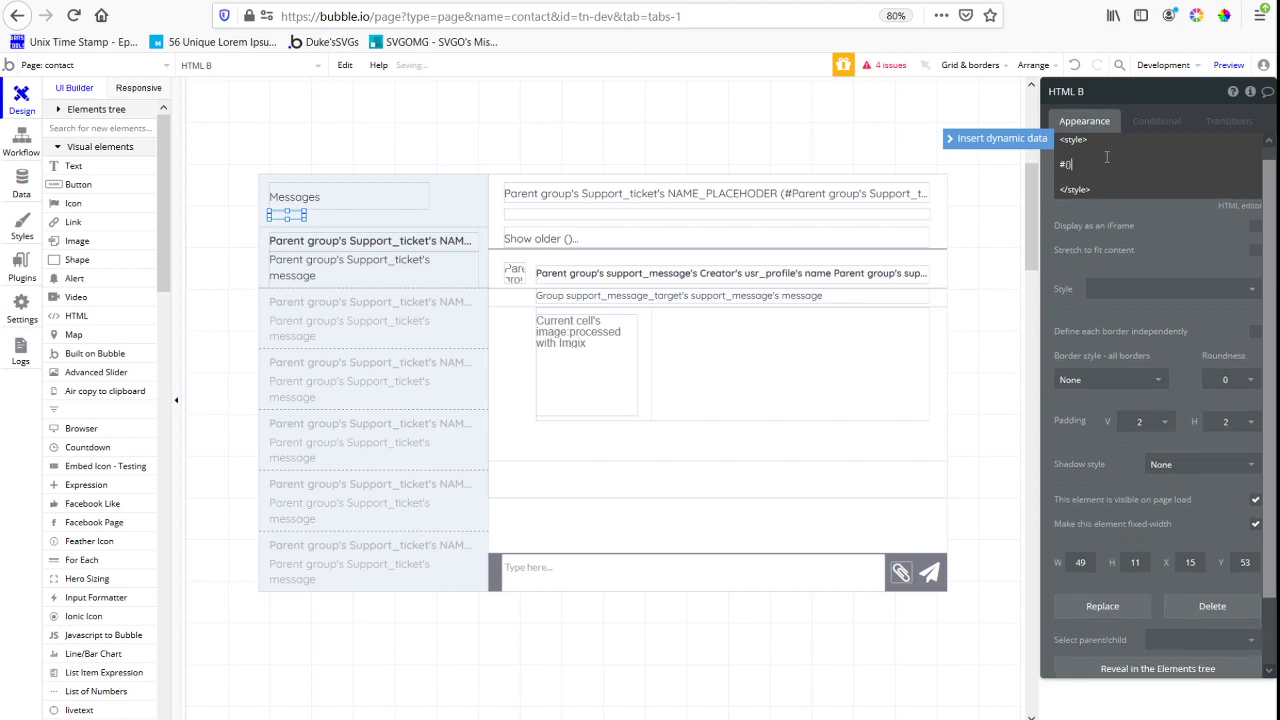
pyautogui.press('Return')
pyautogui.press('Return')
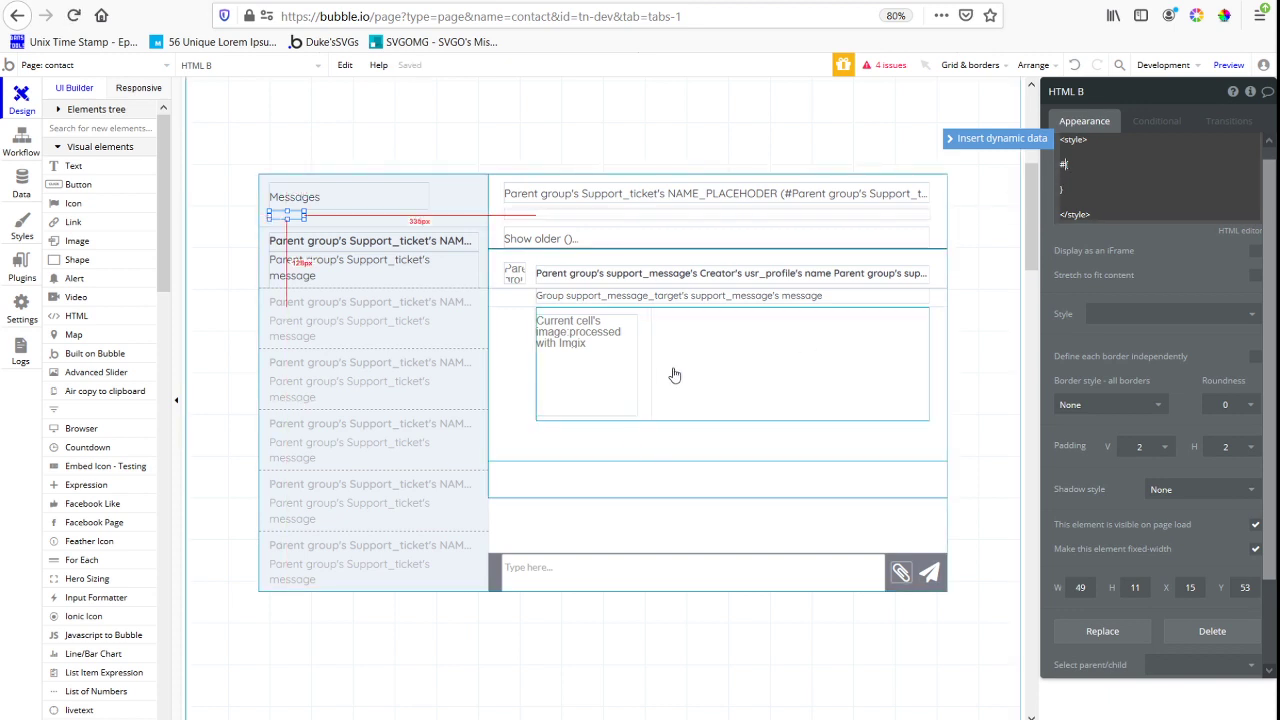
# Copy the scrollme ID Attribute from rg_all_message and return to the CSS rule in HTML B
pyautogui.click(620, 460)
pyautogui.click(575, 459)
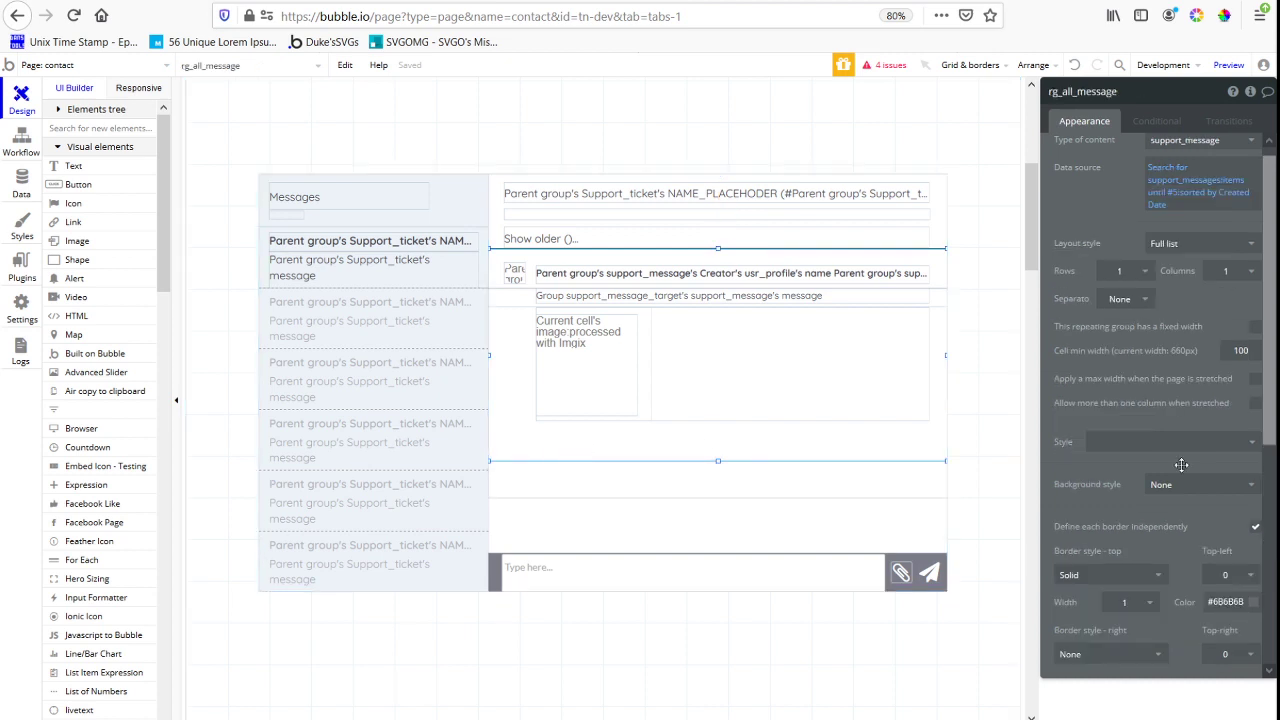
pyautogui.scroll(-5, 1181, 465)
pyautogui.doubleClick(1185, 660)
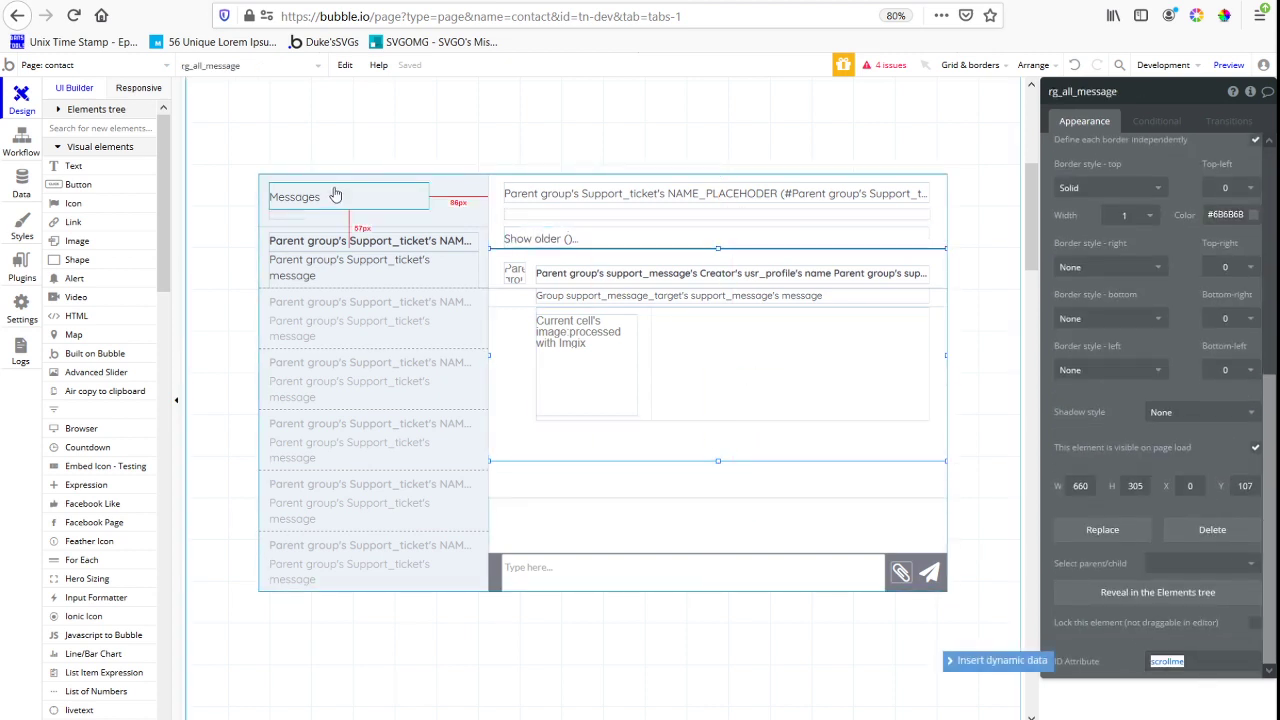
pyautogui.click(283, 214)
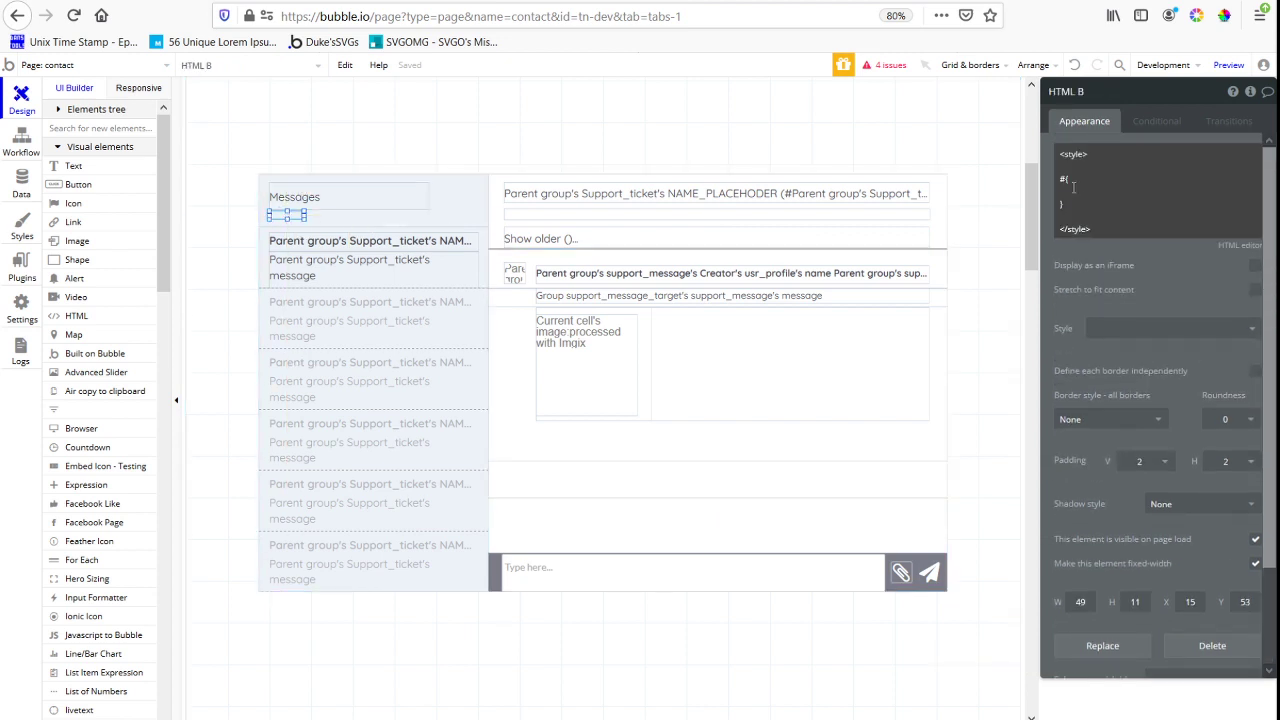
pyautogui.click(1073, 187)
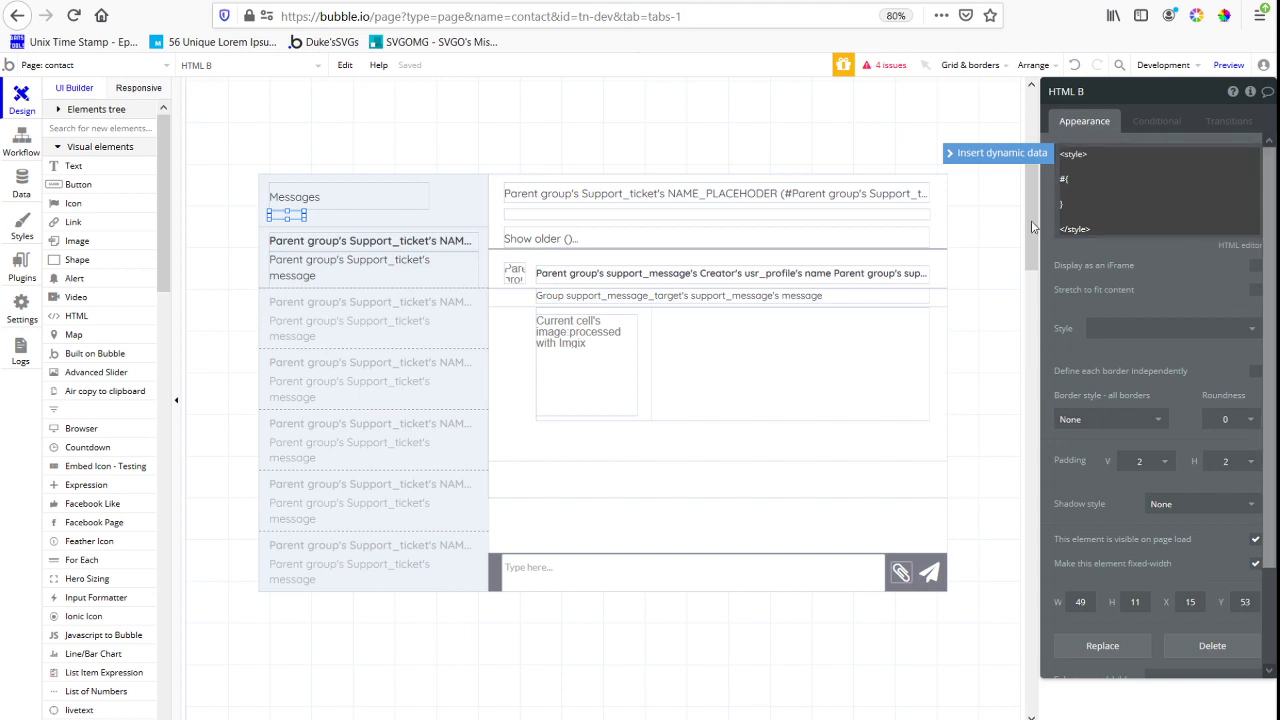
# Show the Page HTML Header field of the contact page as an alternative place for the CSS
pyautogui.click(240, 312)
pyautogui.scroll(-3, 1066, 659)
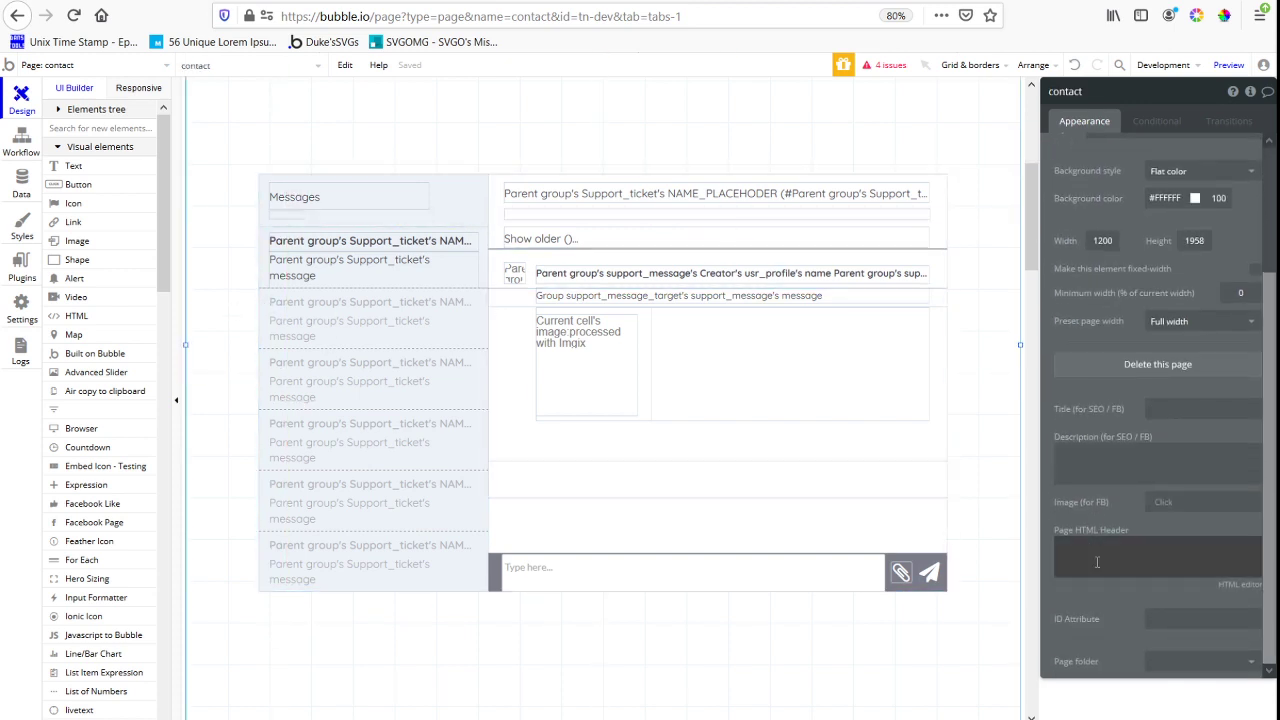
pyautogui.click(1109, 555)
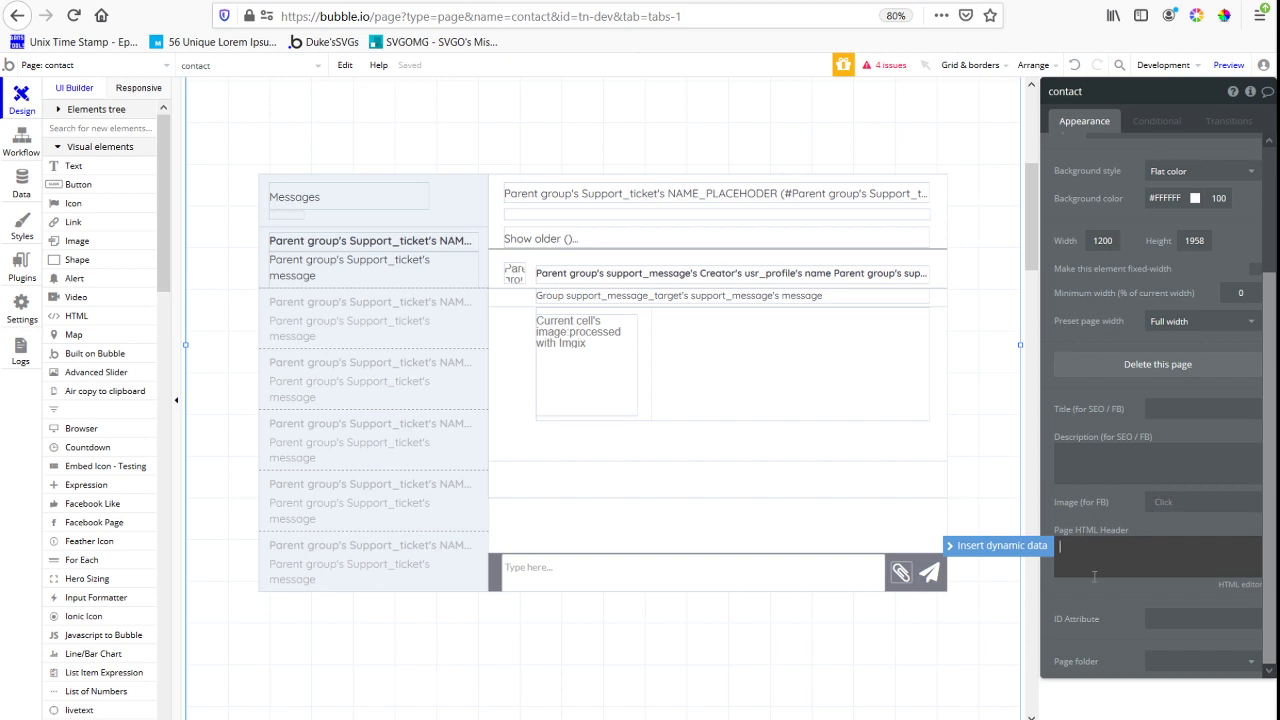
# Complete the CSS rule in HTML B as #scrollme{ overflow-y: auto !important }
pyautogui.click(292, 215)
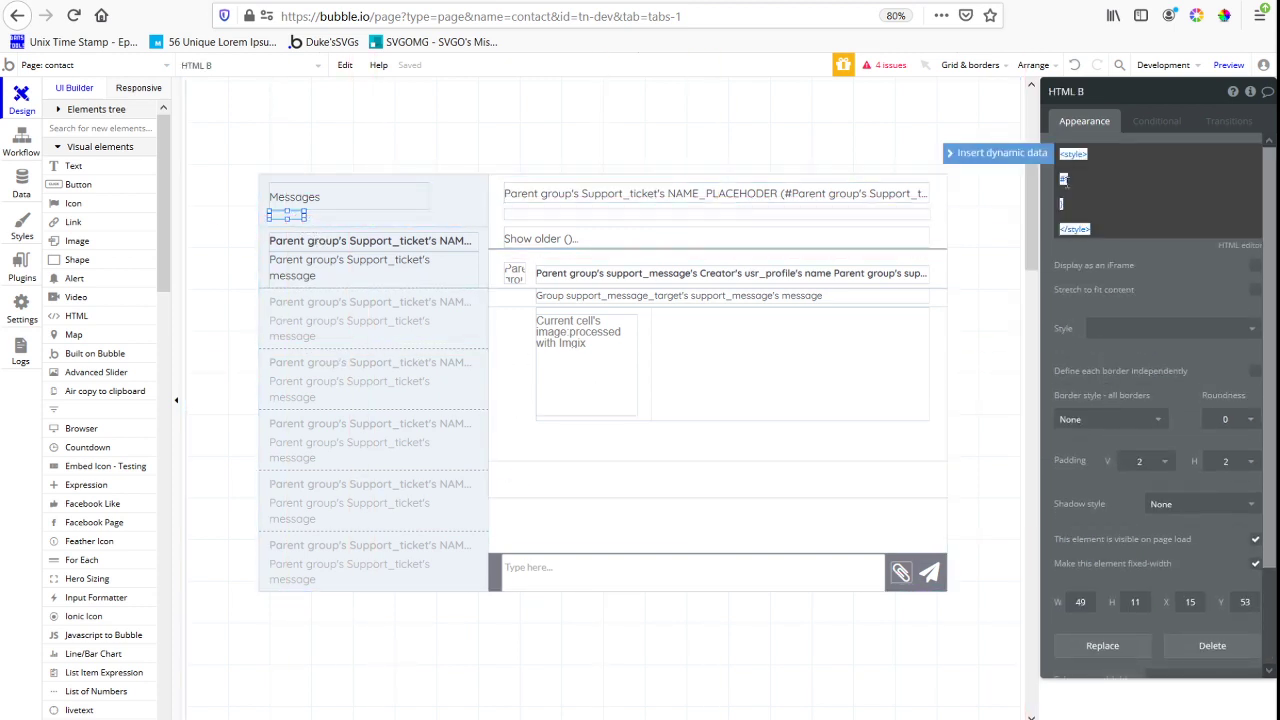
pyautogui.click(1067, 182)
pyautogui.write('overflow-y: auto !important;')
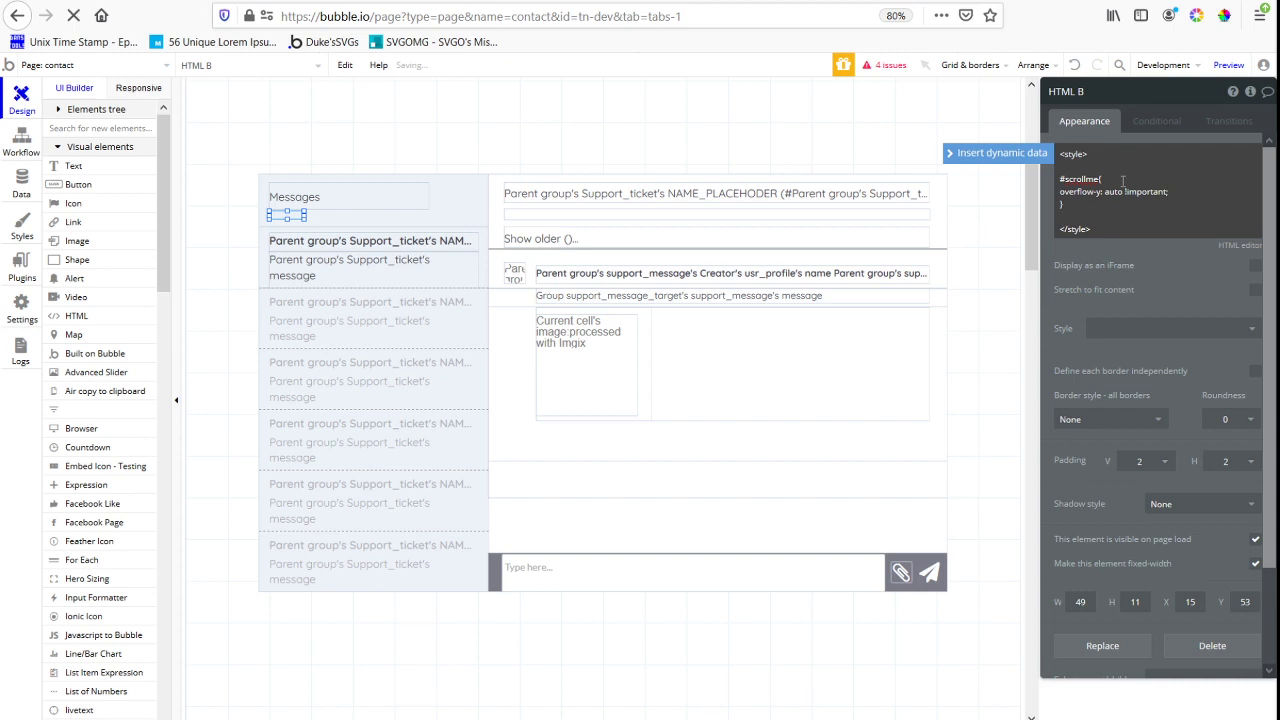
# Shorten the rg_all_message repeating group to a height of 260 px
pyautogui.click(694, 440)
pyautogui.click(645, 484)
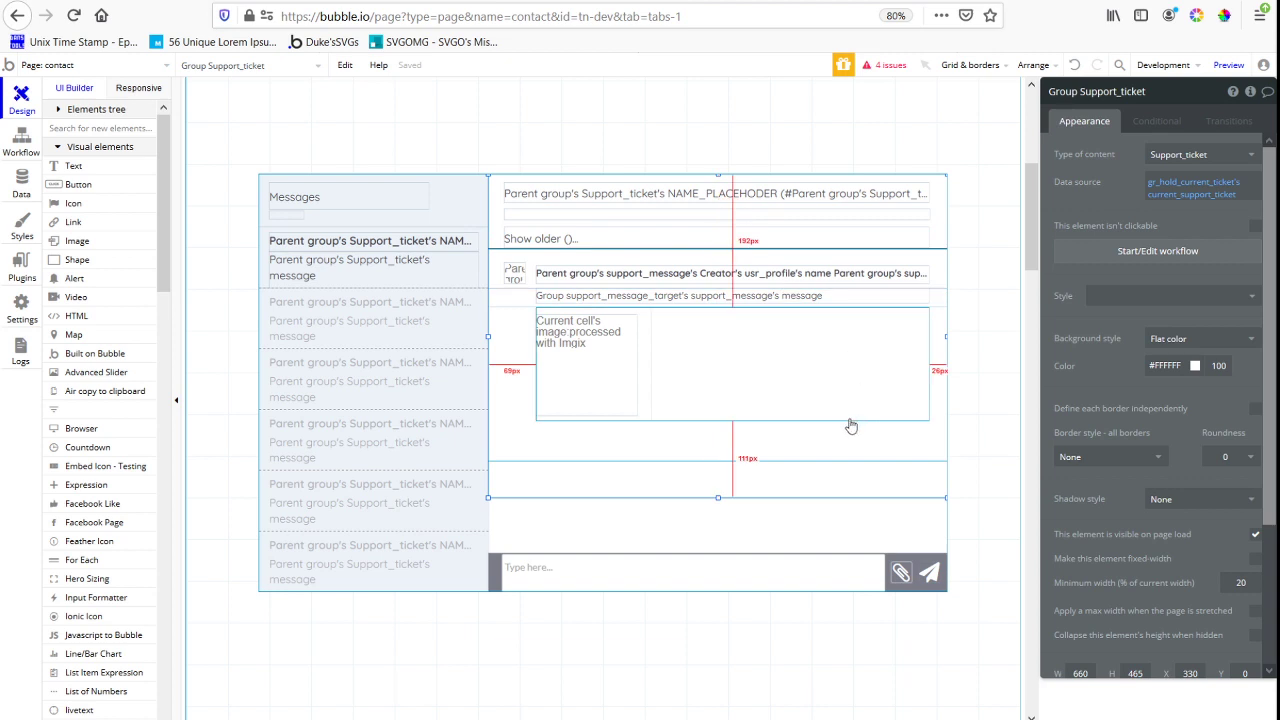
pyautogui.click(805, 447)
pyautogui.moveTo(718, 462); pyautogui.dragTo(719, 431)
pyautogui.click(718, 457)
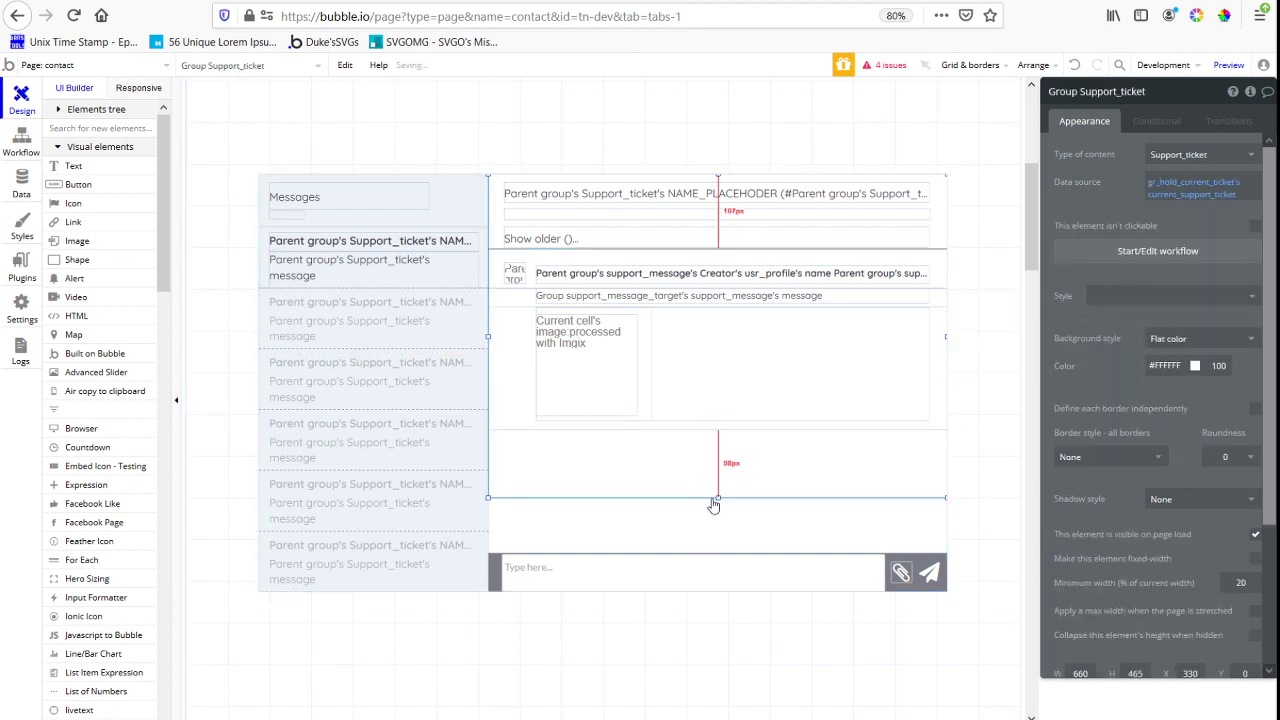
# Extend the parent Group Support_ticket of rg_all_message down to the message input bar, 545 px high
pyautogui.click(688, 431)
pyautogui.rightClick(688, 431)
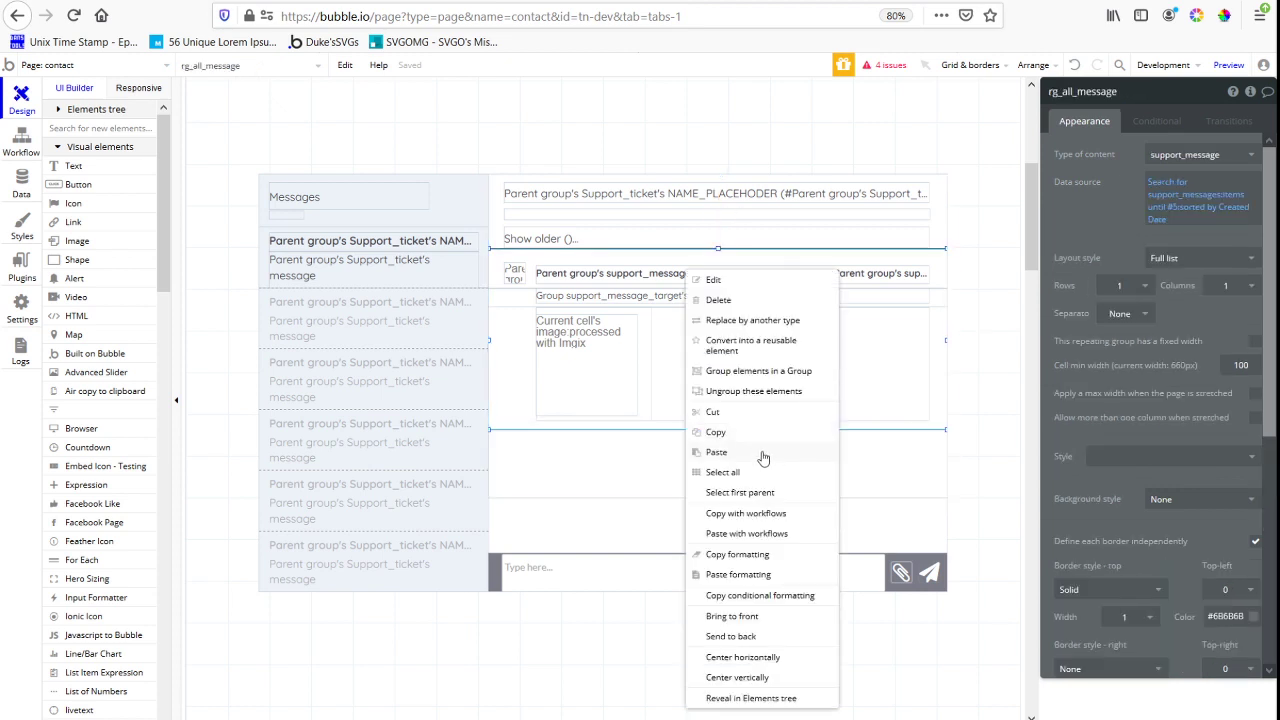
pyautogui.click(740, 491)
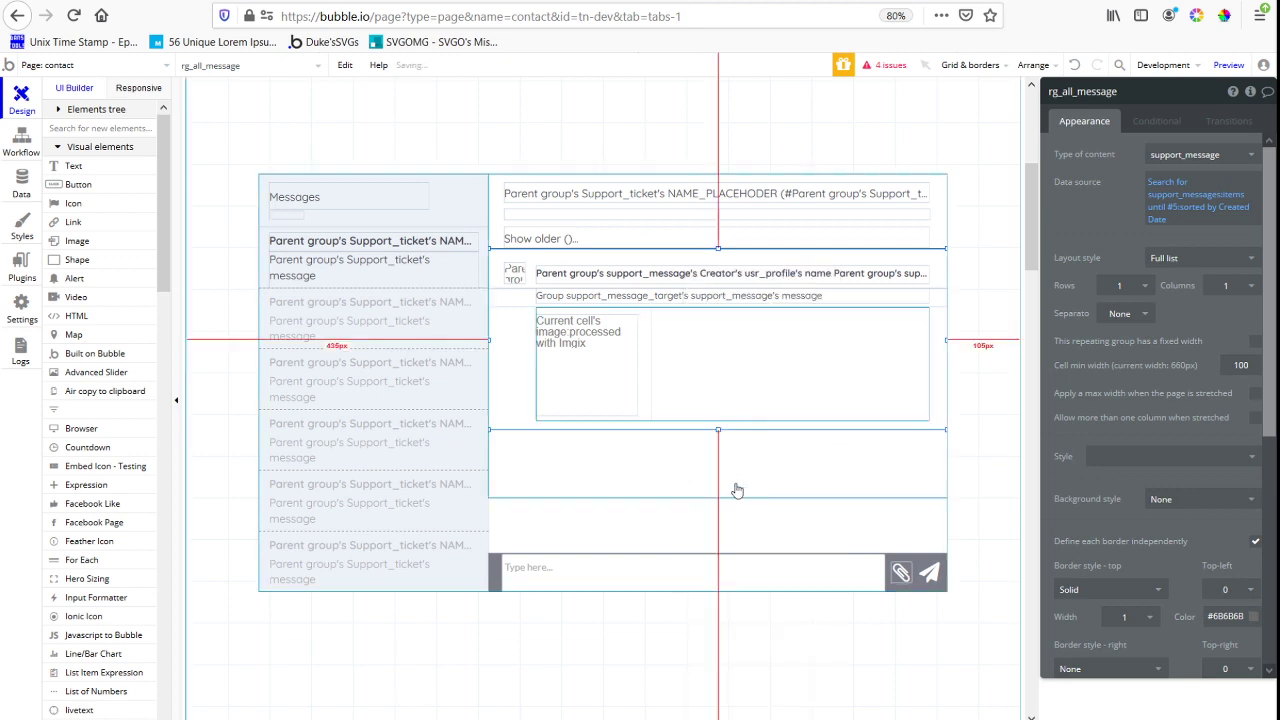
pyautogui.moveTo(717, 500); pyautogui.dragTo(714, 553)
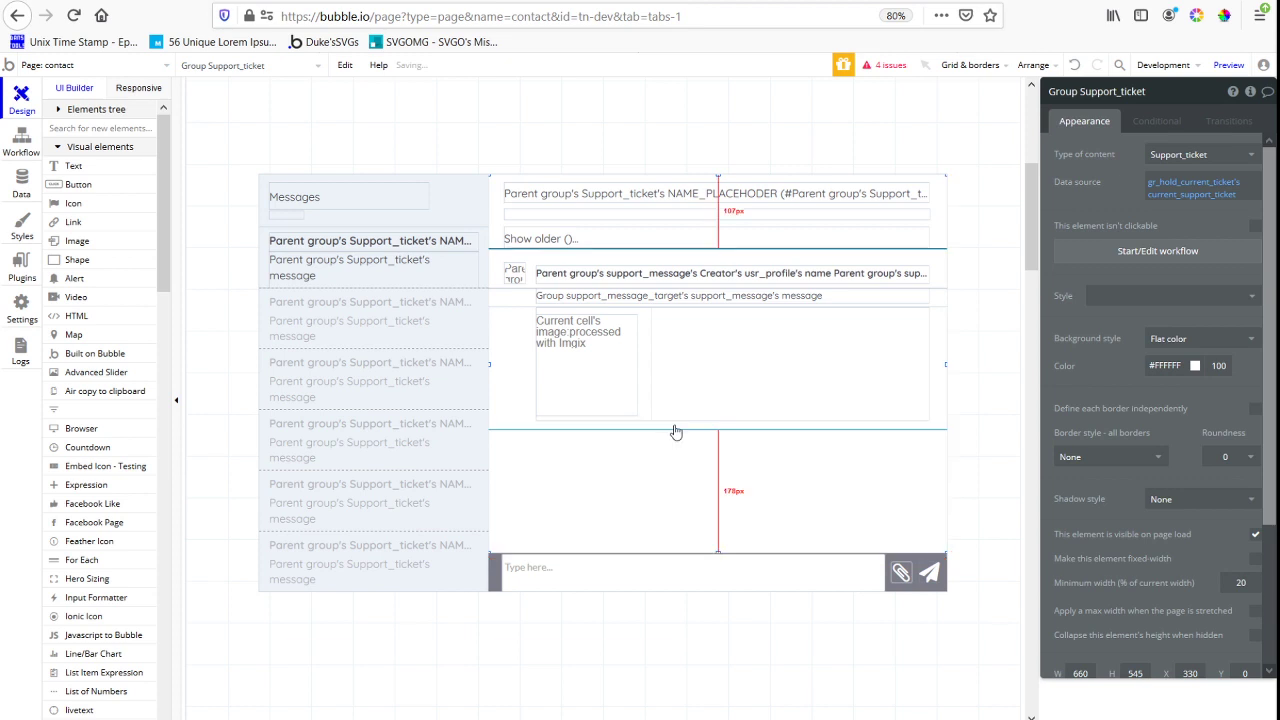
# Wrap rg_all_message in a new group and stretch that group to a height of about 369 px
pyautogui.rightClick(732, 436)
pyautogui.click(740, 491)
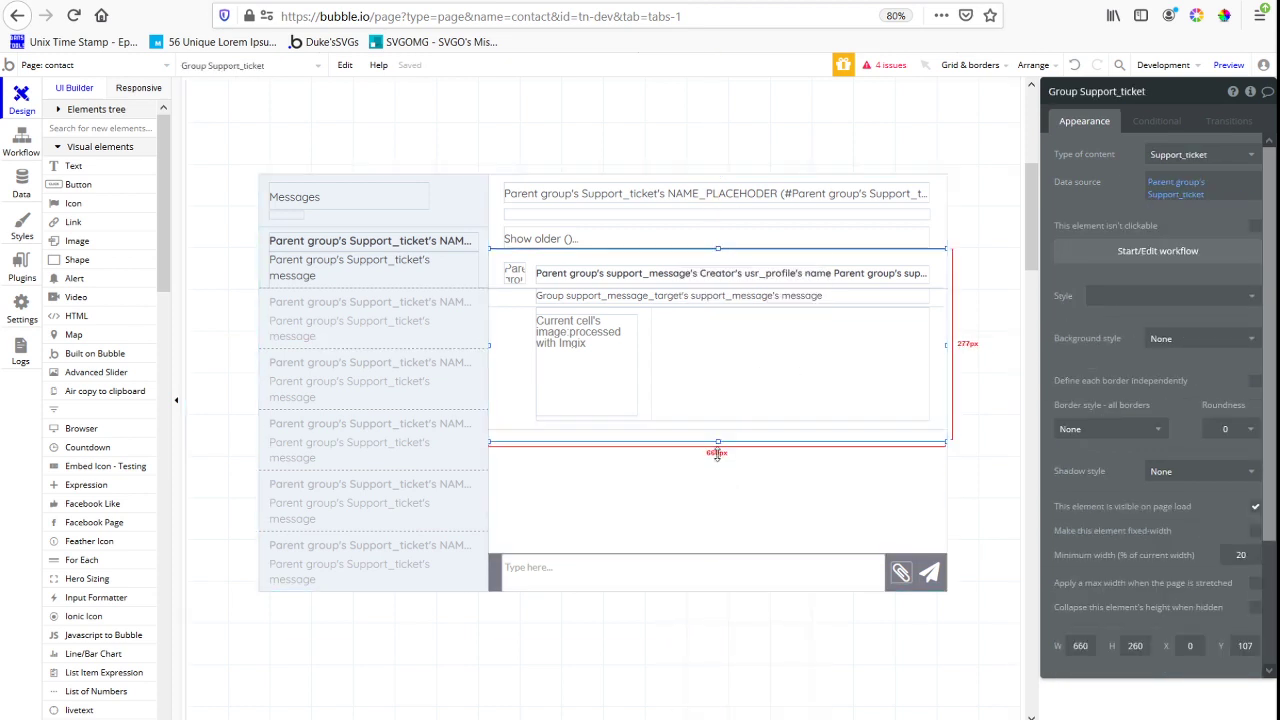
pyautogui.moveTo(717, 450); pyautogui.dragTo(720, 507)
# Give the new group around rg_all_message a flat orange background, #E3A468, and extend its height to 410 px
pyautogui.click(1200, 338)
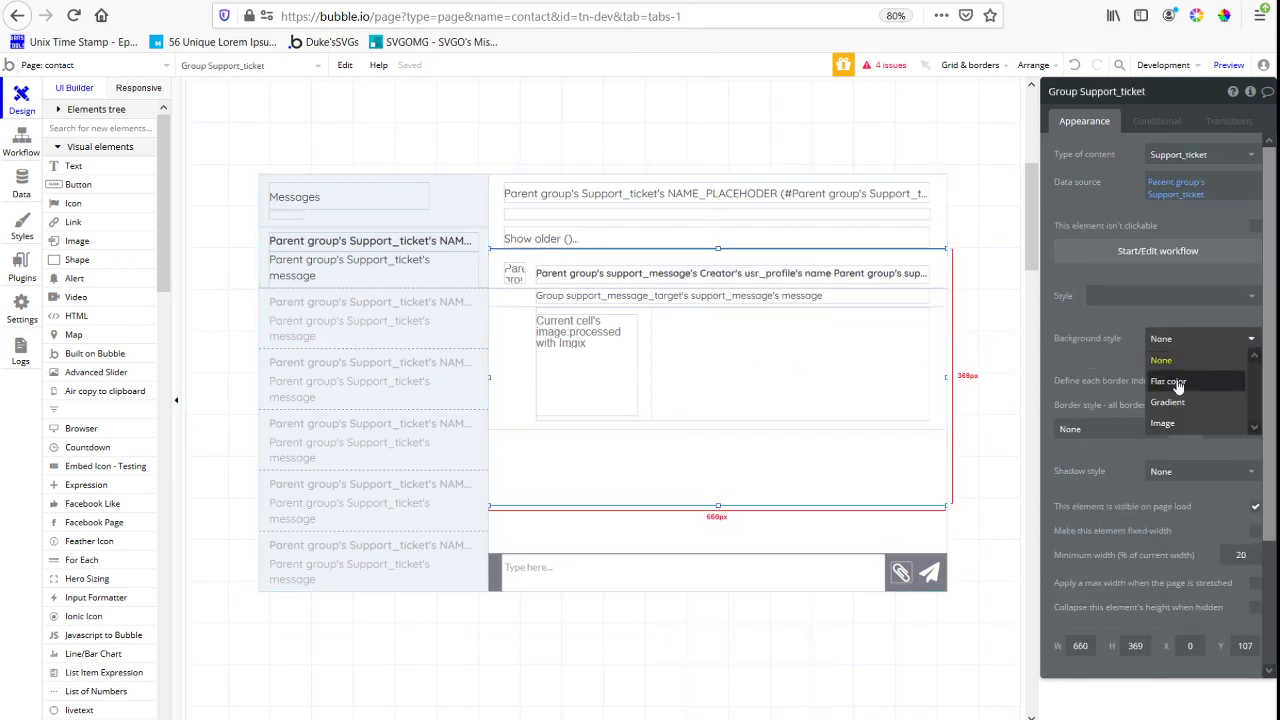
pyautogui.click(1178, 384)
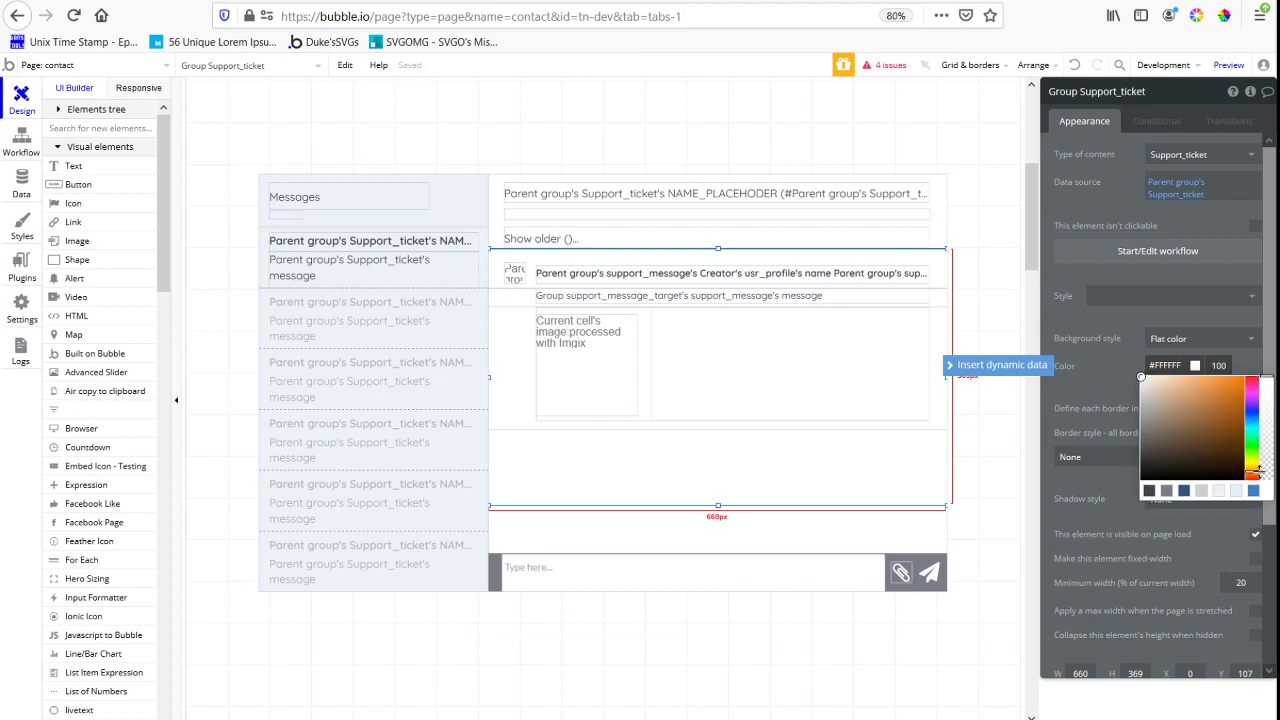
pyautogui.click(1196, 387)
pyautogui.click(734, 526)
pyautogui.click(711, 502)
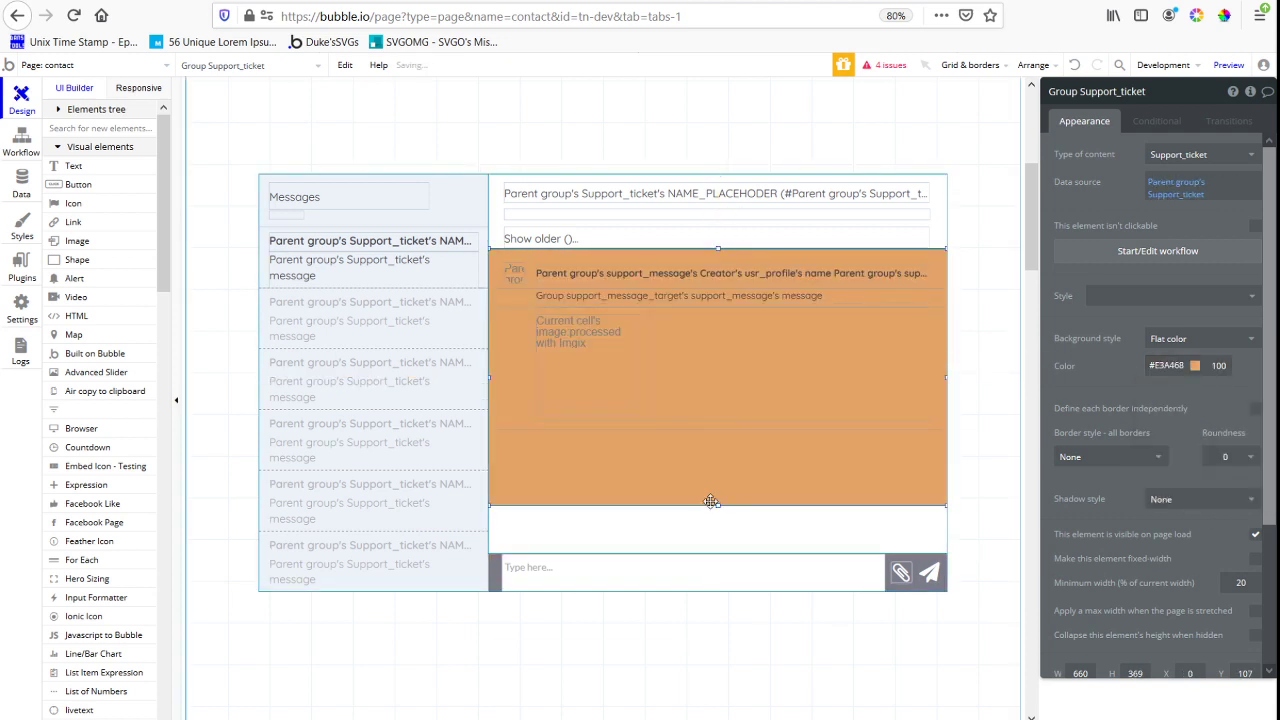
pyautogui.moveTo(717, 504); pyautogui.dragTo(717, 535)
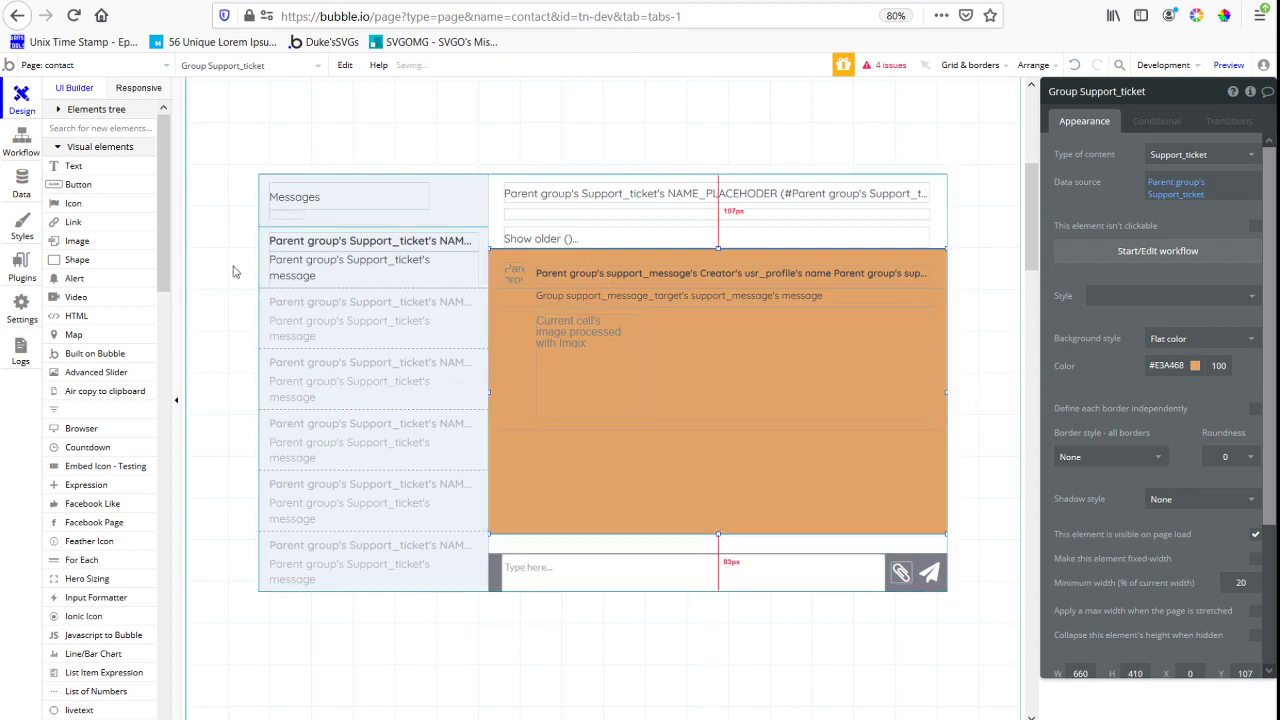
# Set the orange group's ID Attribute to scrollme and clear the same ID from rg_all_message
pyautogui.scroll(-4, 1208, 590)
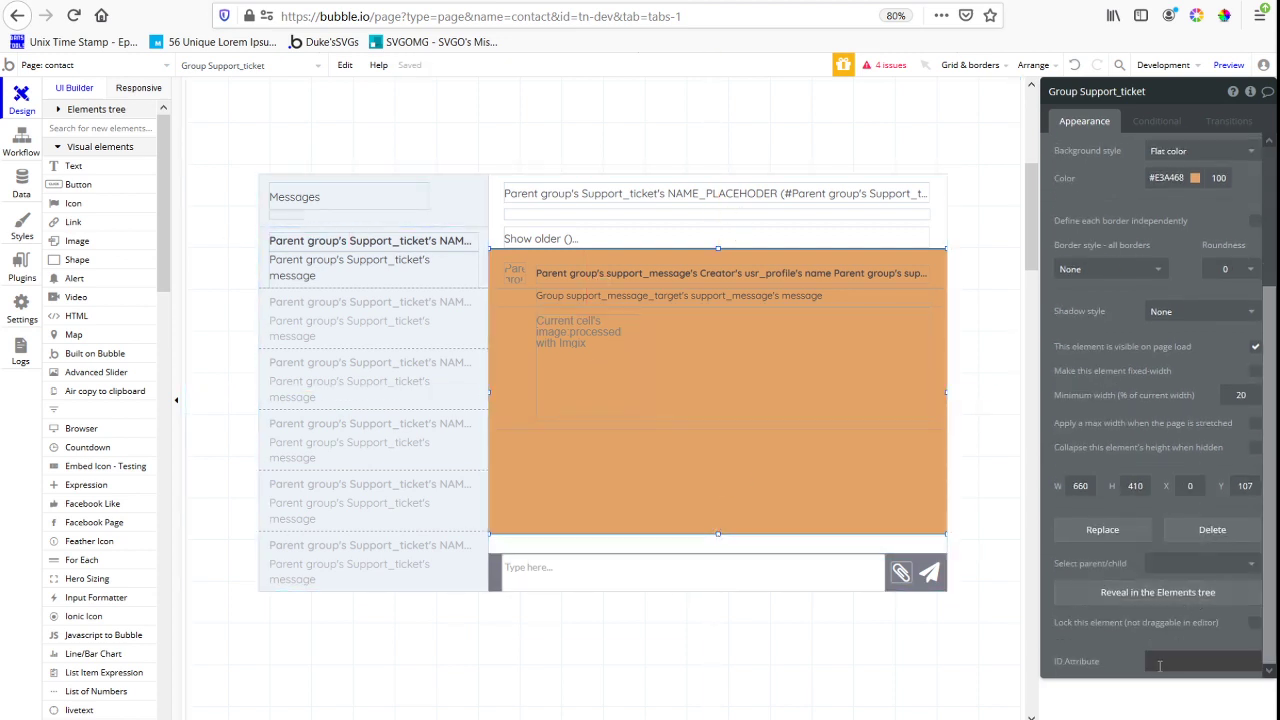
pyautogui.click(1160, 663)
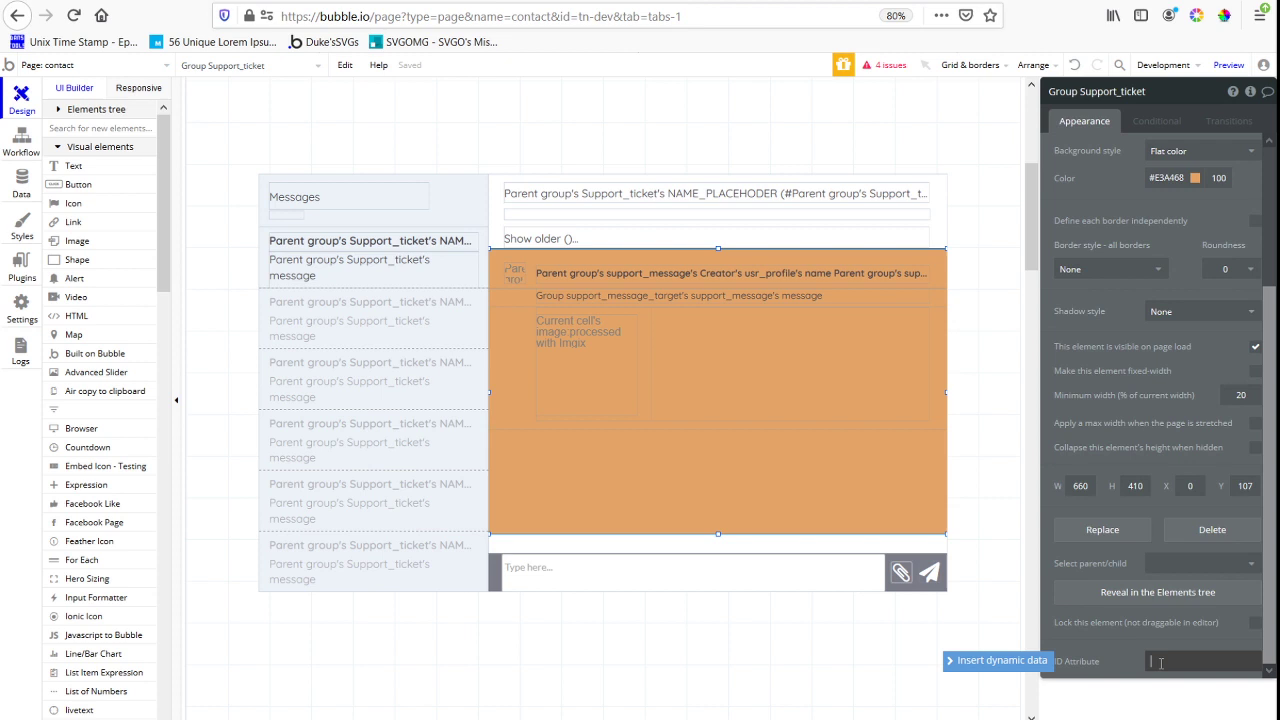
pyautogui.click(723, 420)
pyautogui.scroll(-3, 1196, 661)
pyautogui.click(1178, 663)
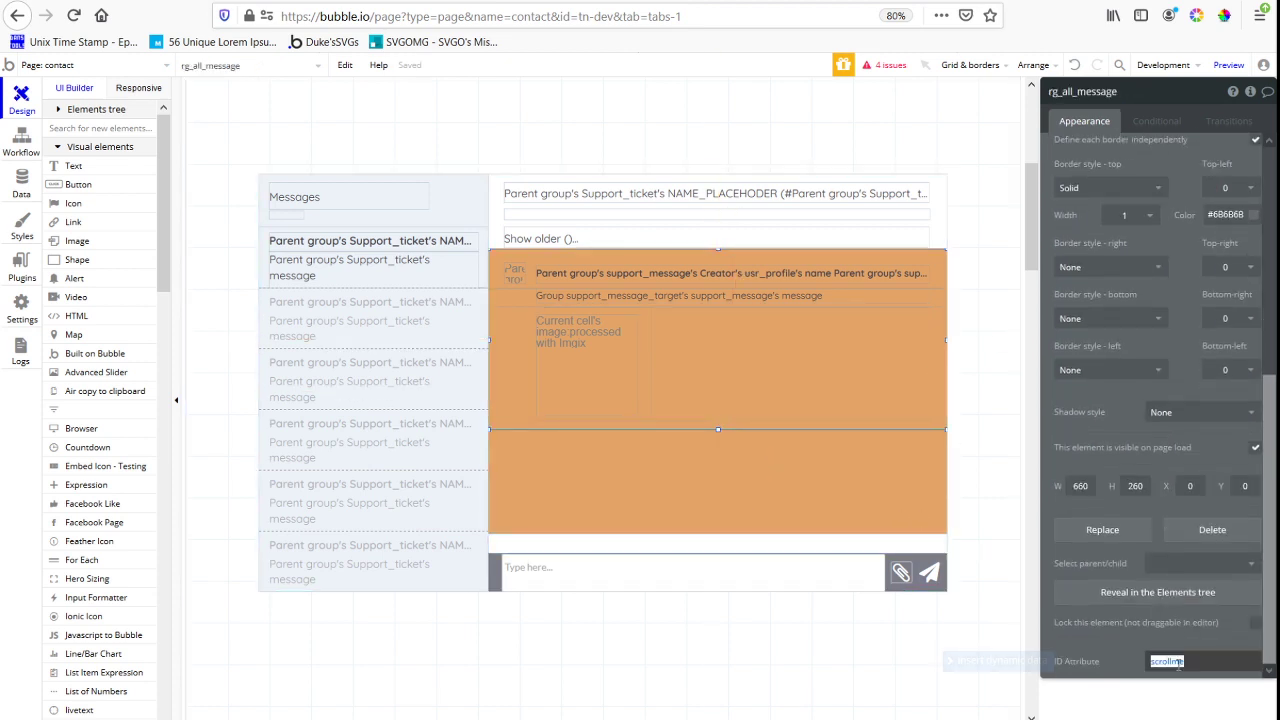
# Extend the orange group to the message input bar, 438 px high, and bring up the scrollme CSS in HTML B
pyautogui.click(731, 510)
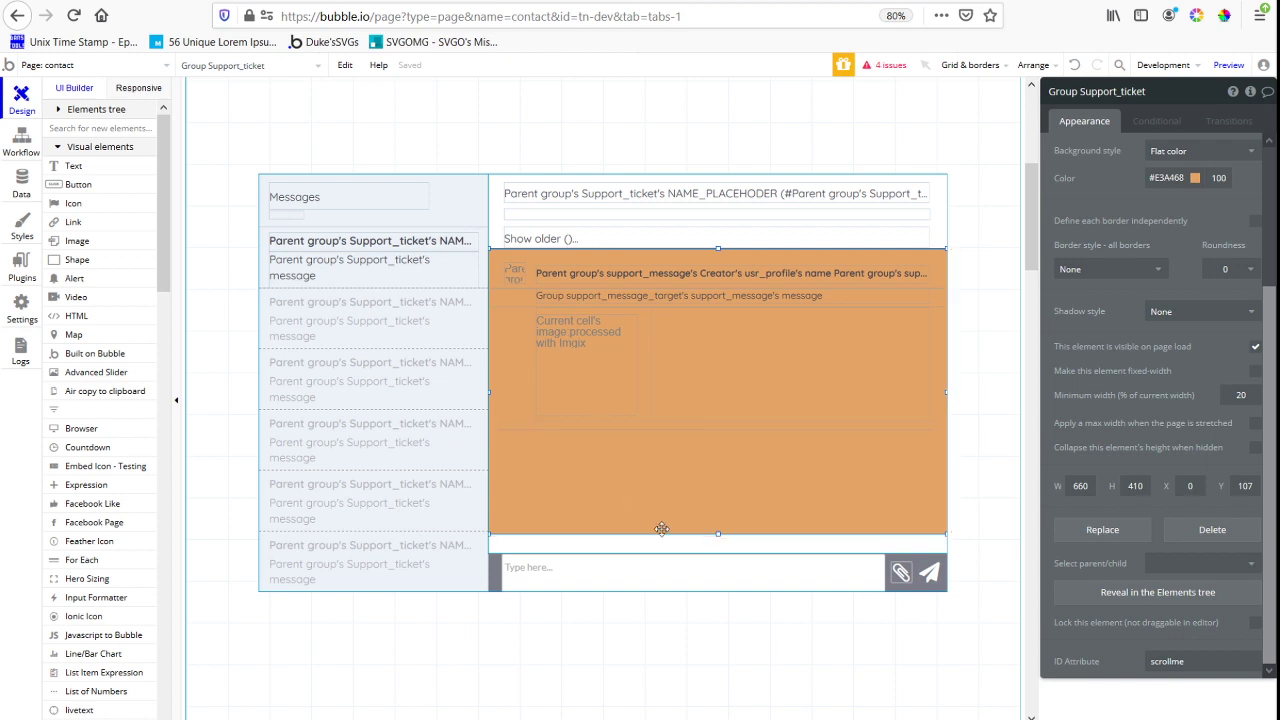
pyautogui.moveTo(718, 534); pyautogui.dragTo(718, 553)
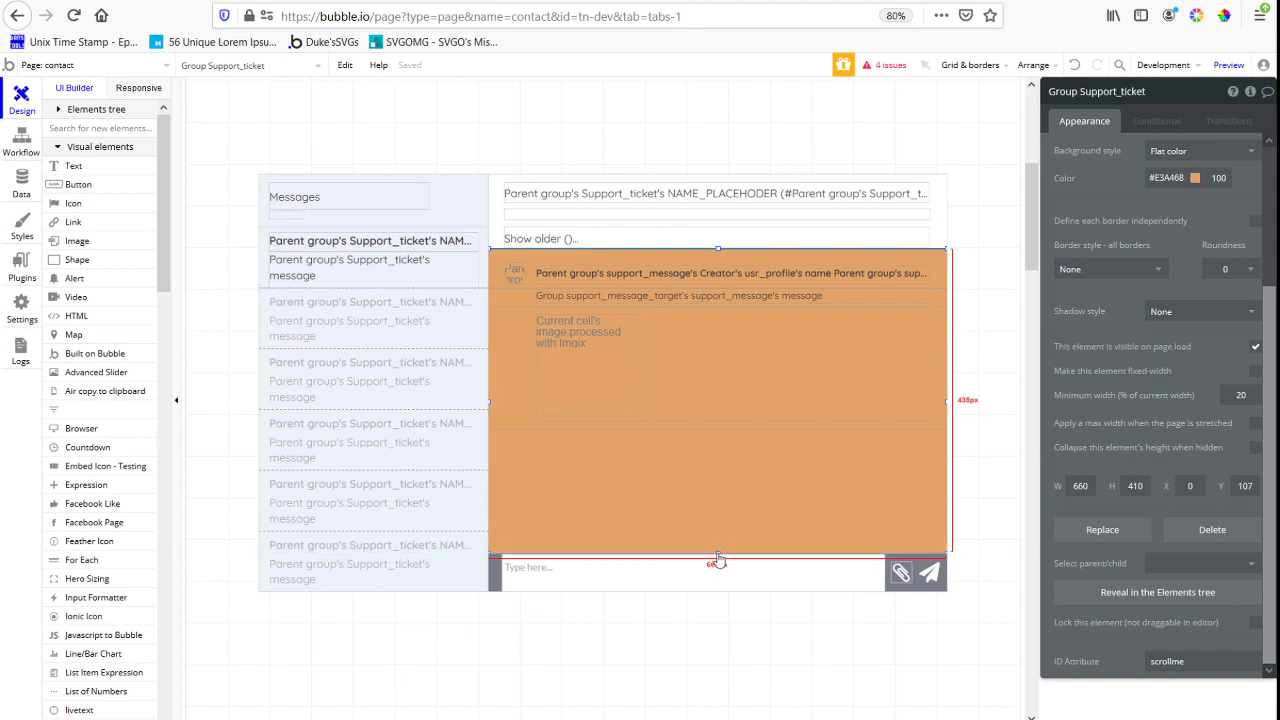
pyautogui.click(284, 213)
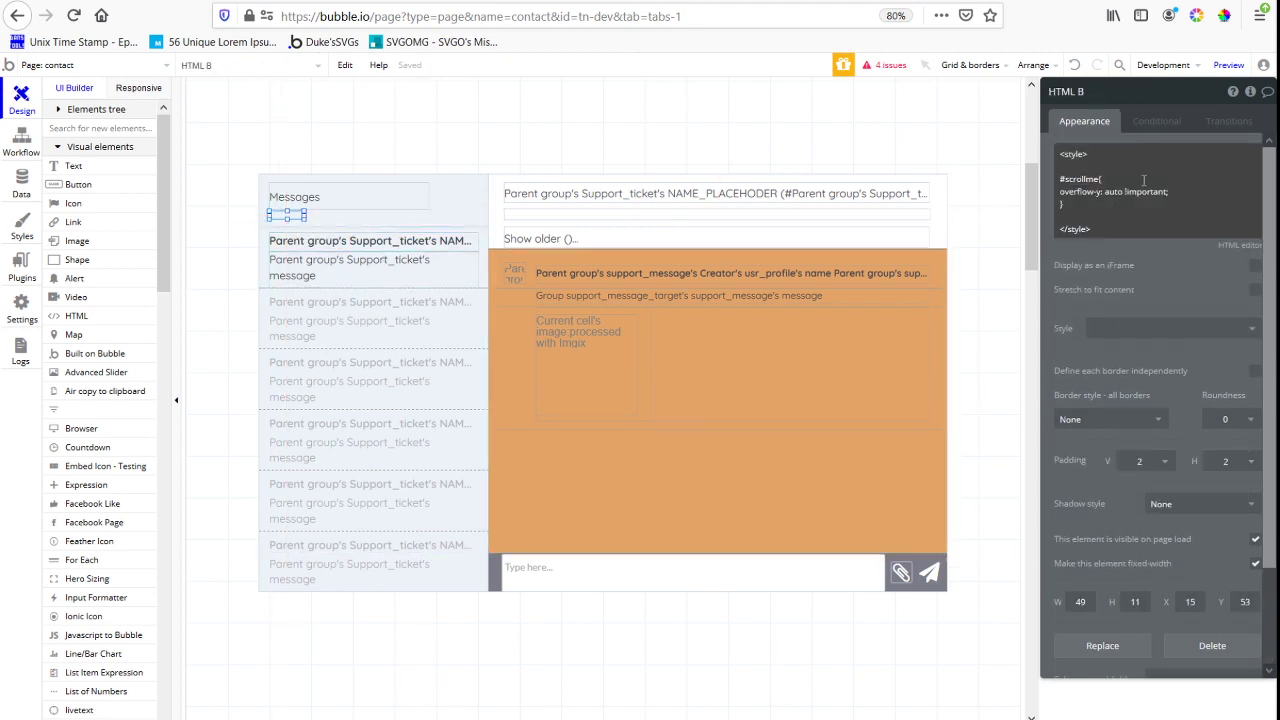
# Reload the contact page preview and check the chat area with the "THis is a bug message" ticket open
pyautogui.click(1228, 65)
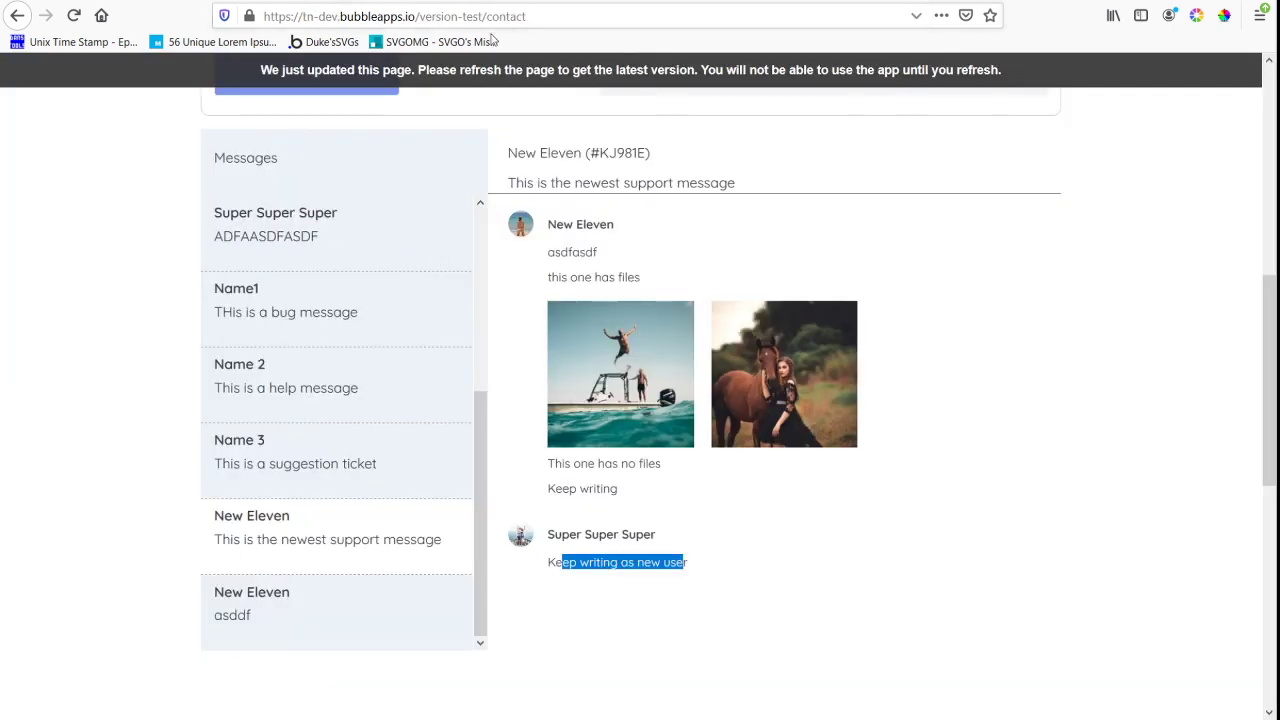
pyautogui.press('F5')
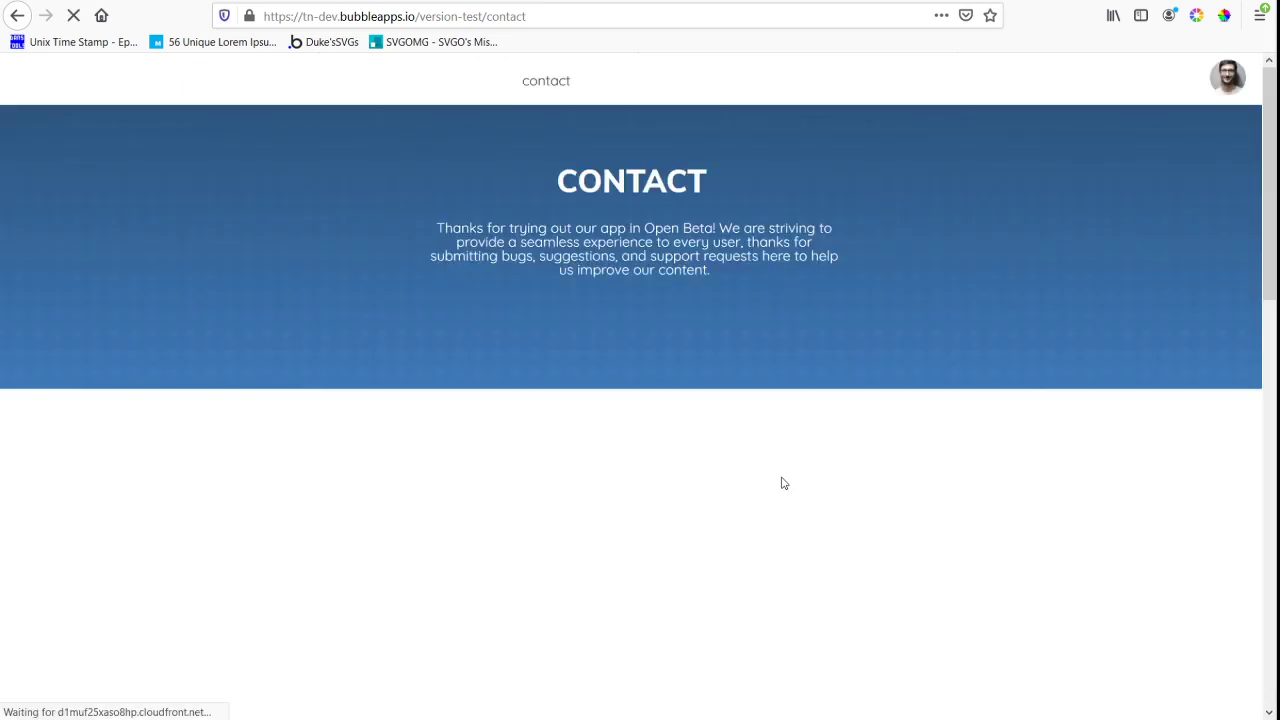
pyautogui.scroll(-2, 860, 360)
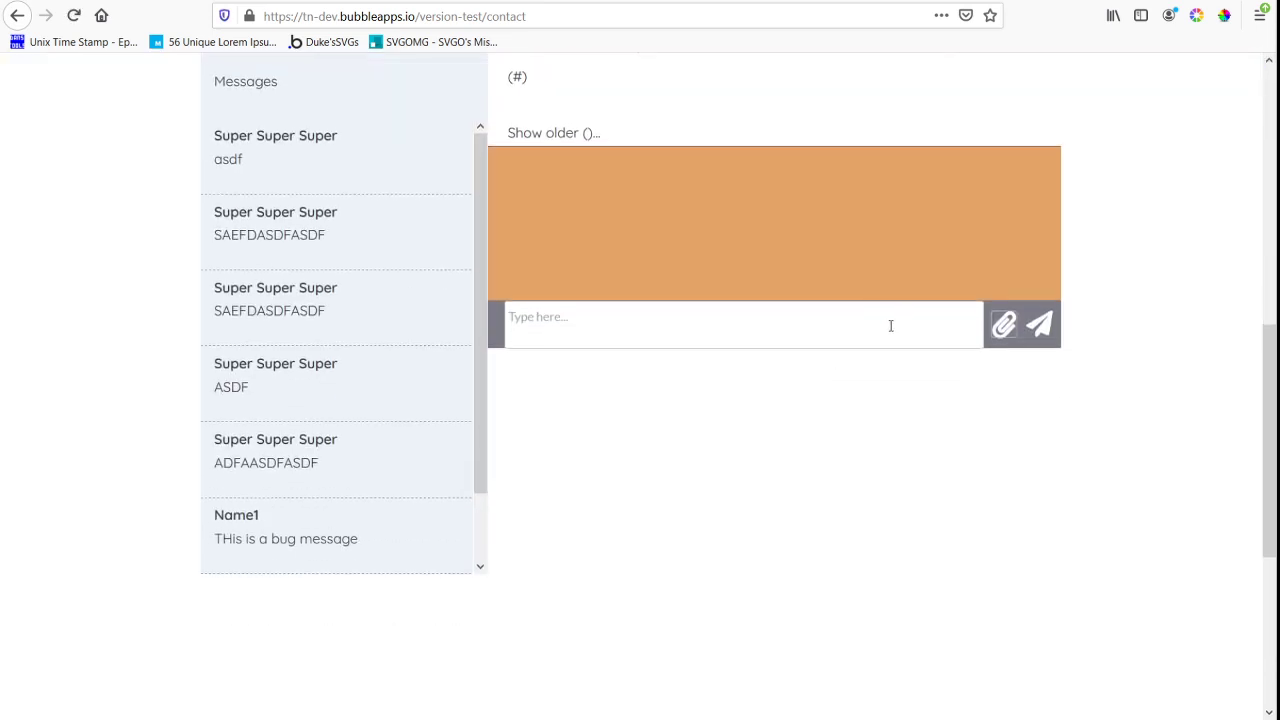
pyautogui.scroll(2, 520, 370)
pyautogui.scroll(-3, 400, 420)
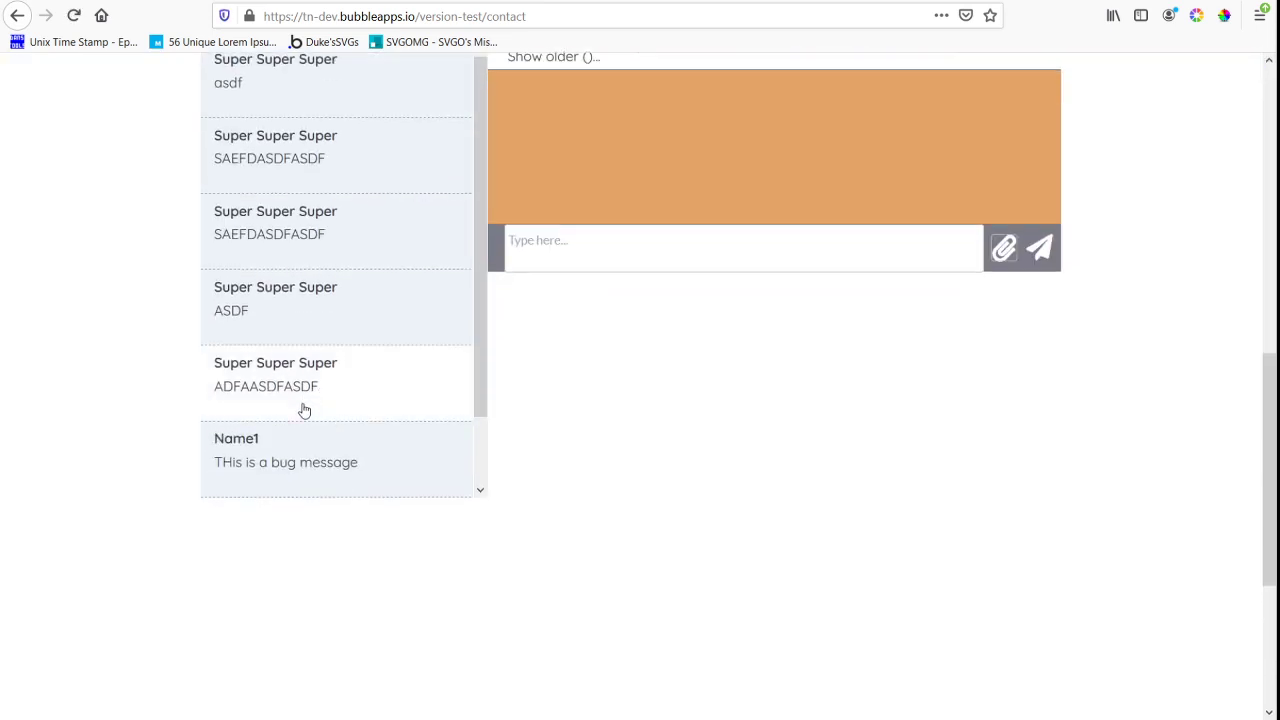
pyautogui.scroll(-1, 306, 415)
pyautogui.click(344, 392)
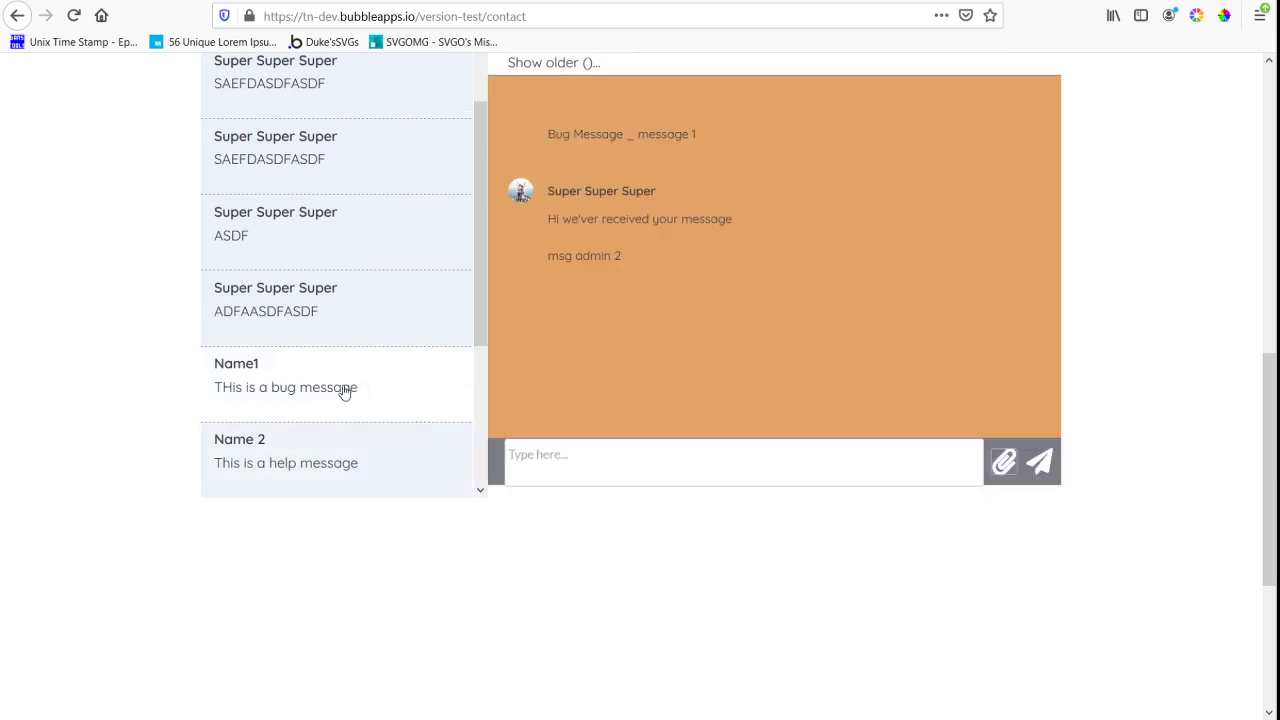
pyautogui.scroll(2, 816, 345)
pyautogui.scroll(-1, 830, 371)
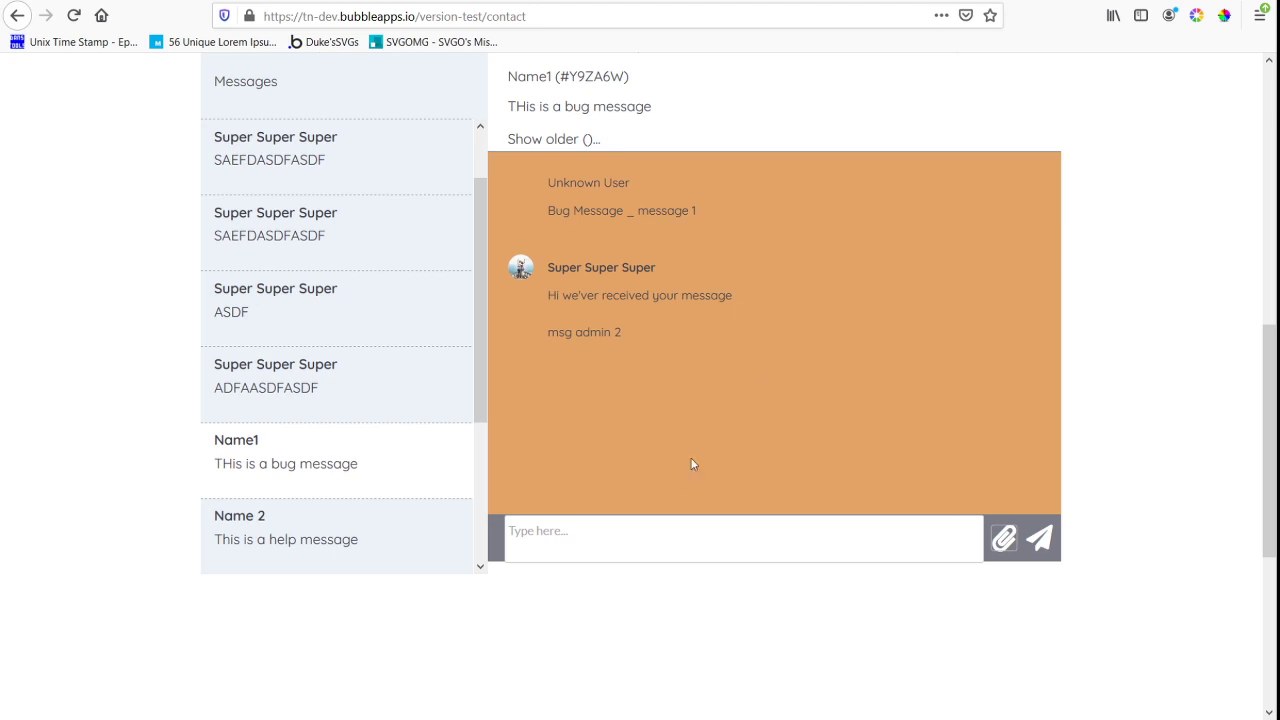
# Open the "This is the newest support message" ticket and check whether its message area scrolls
pyautogui.scroll(-3, 364, 473)
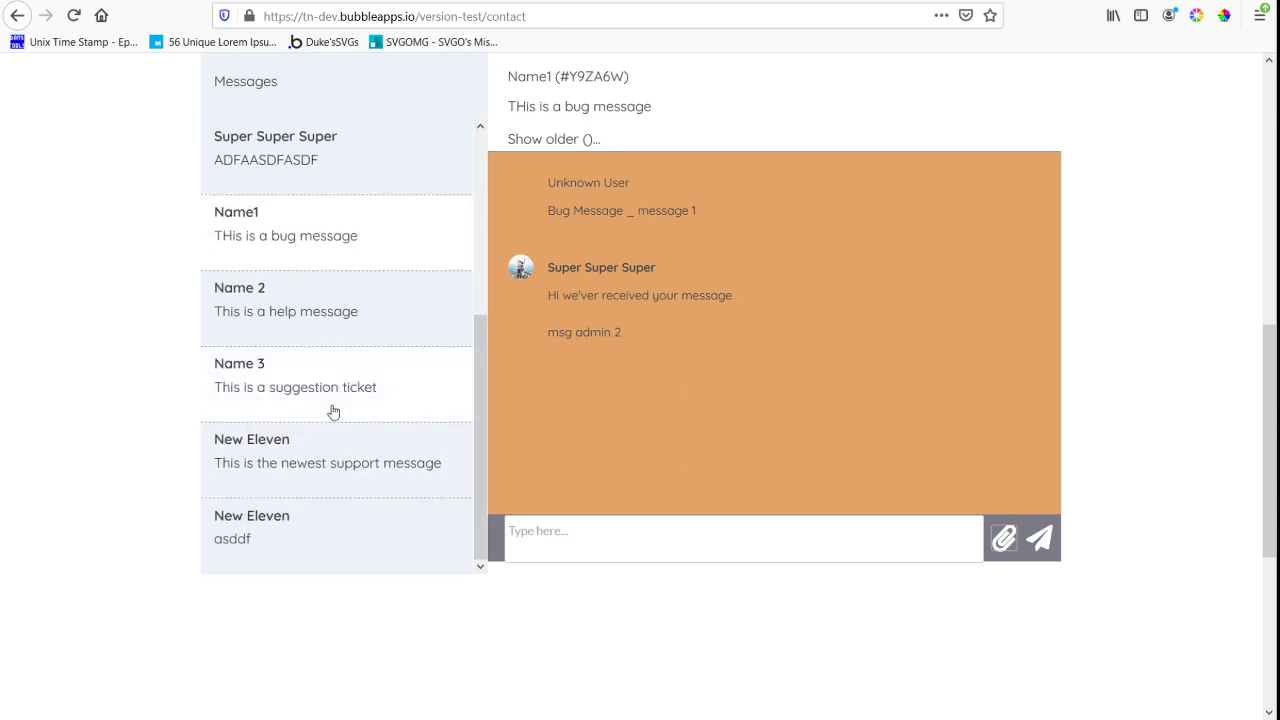
pyautogui.click(331, 479)
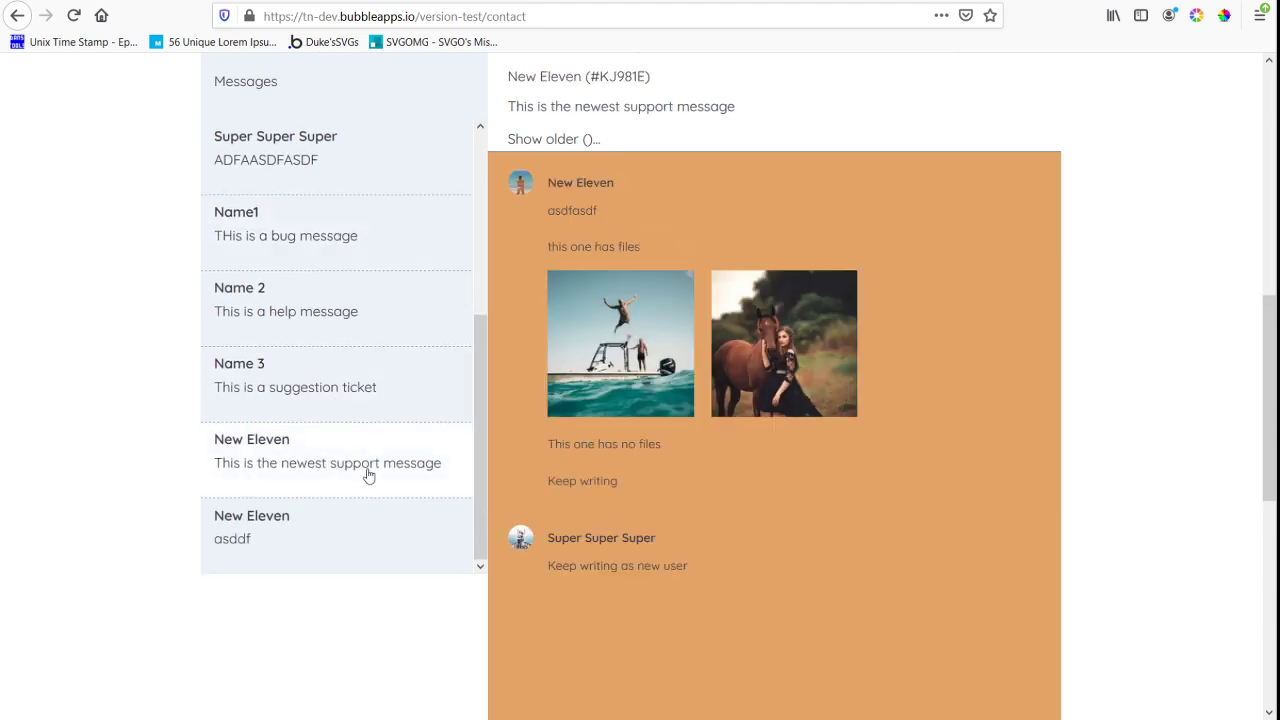
pyautogui.scroll(-4, 803, 389)
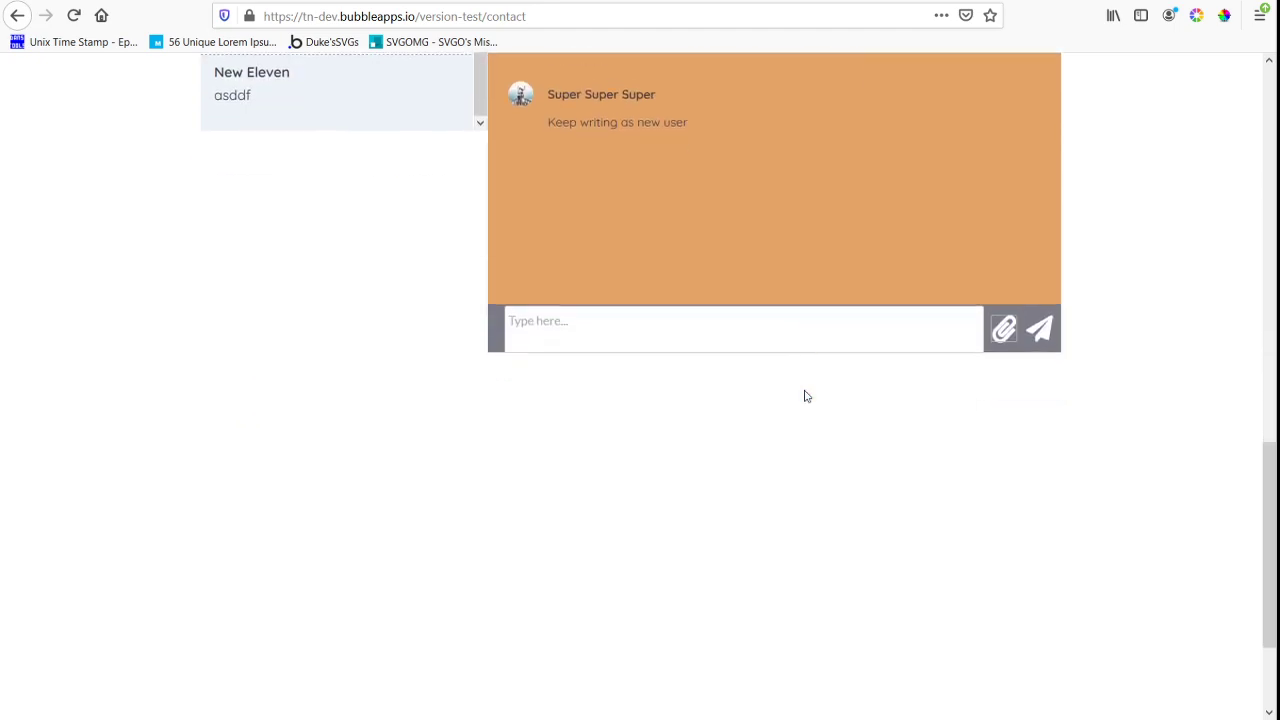
pyautogui.scroll(3, 803, 394)
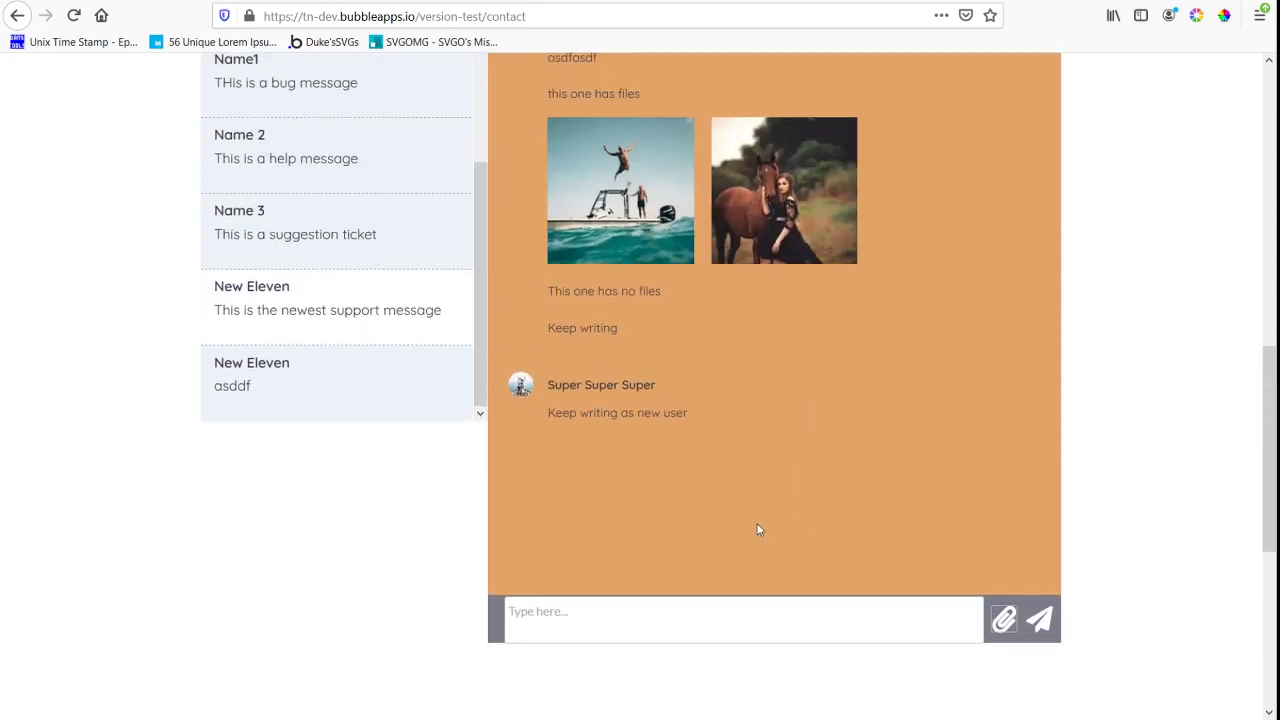
# Inspect the orange message area in the browser's developer tools, search for #scrollme and examine its height property
pyautogui.rightClick(757, 530)
pyautogui.click(820, 517)
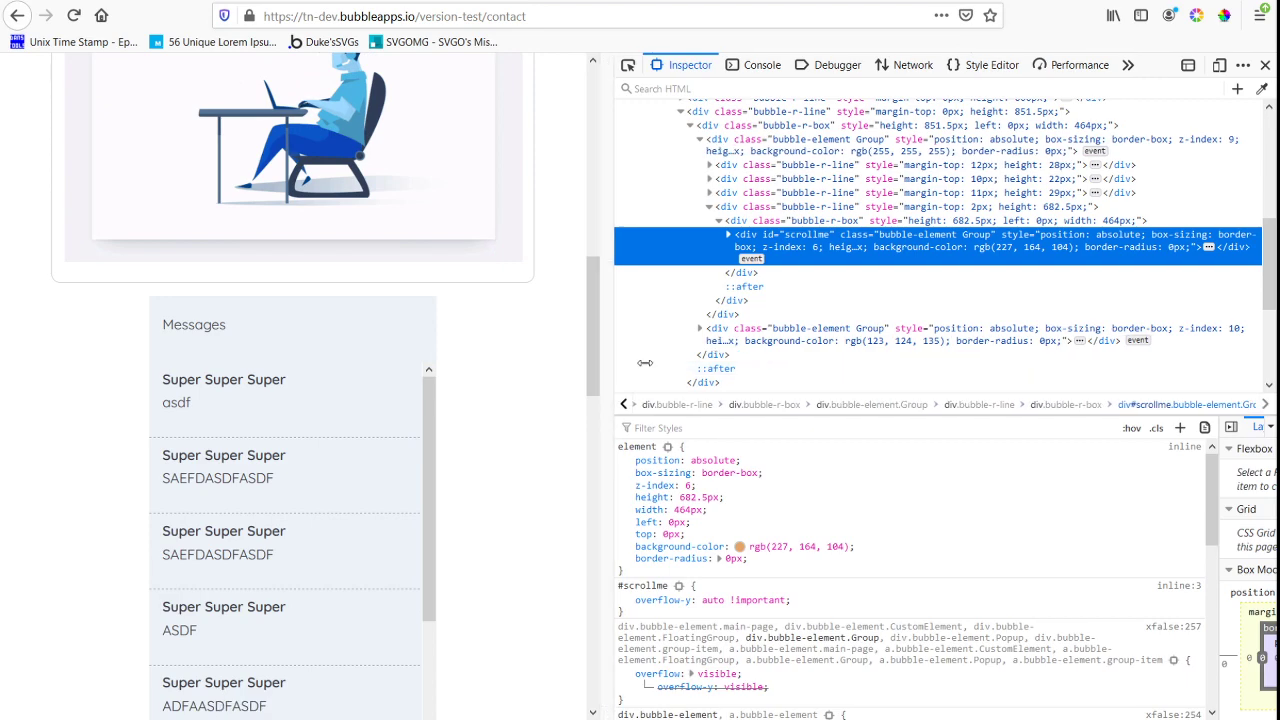
pyautogui.moveTo(645, 363); pyautogui.dragTo(1004, 370)
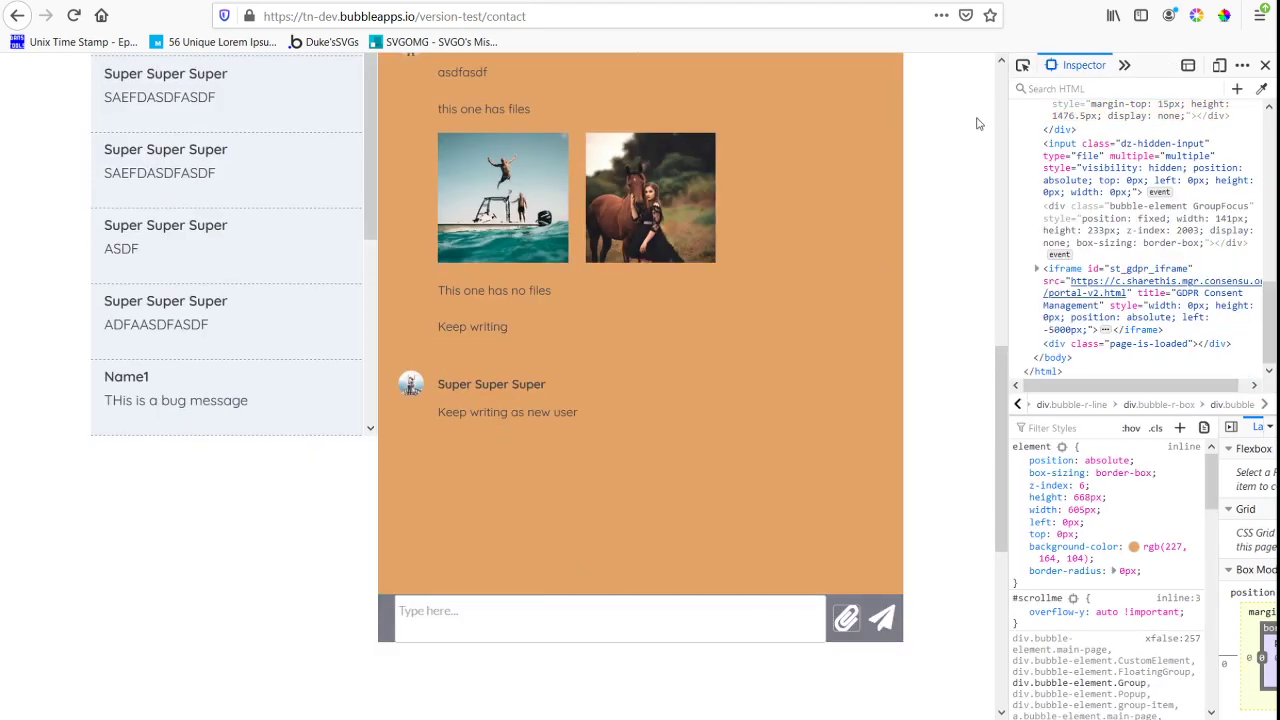
pyautogui.click(1062, 87)
pyautogui.write('scro')
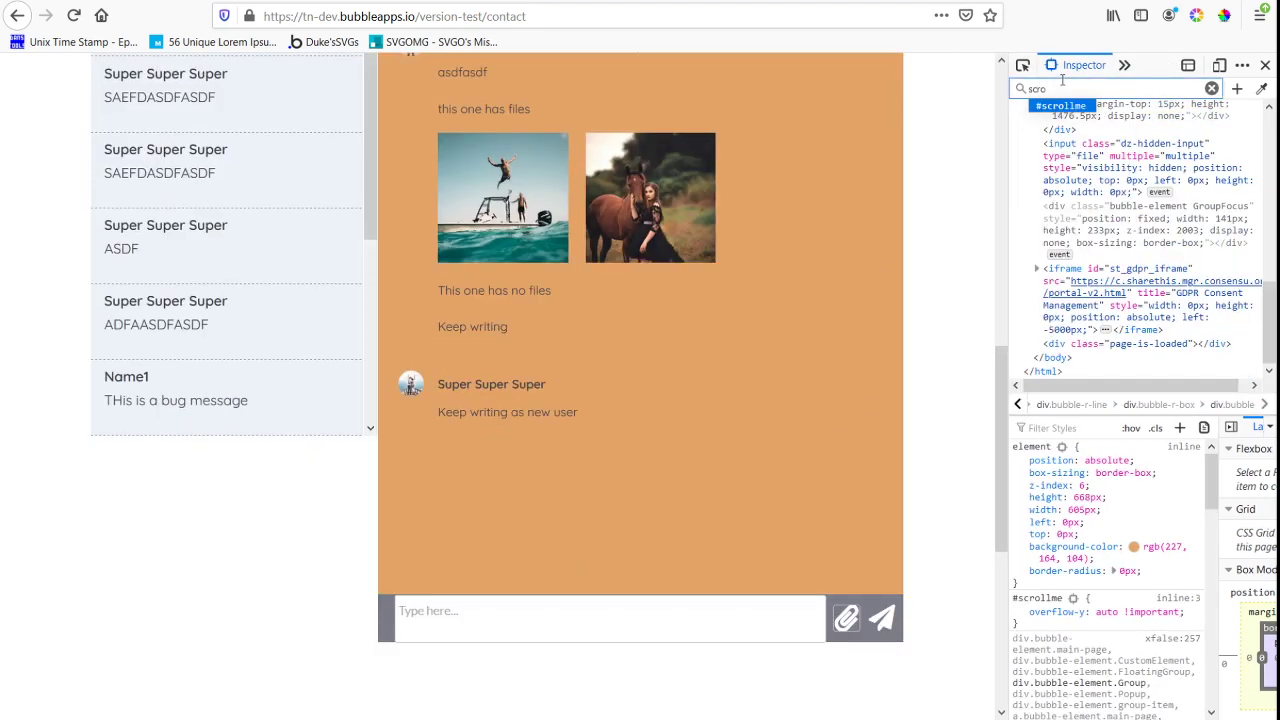
pyautogui.press('Return')
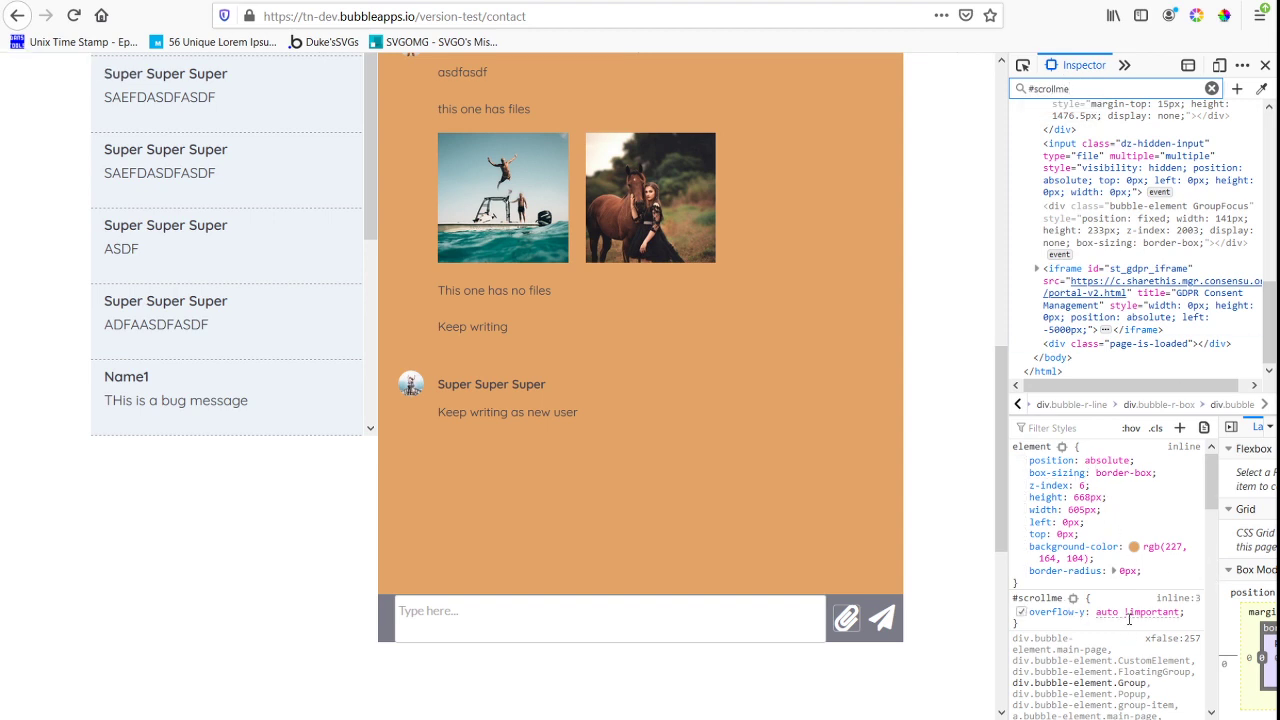
pyautogui.click(1072, 497)
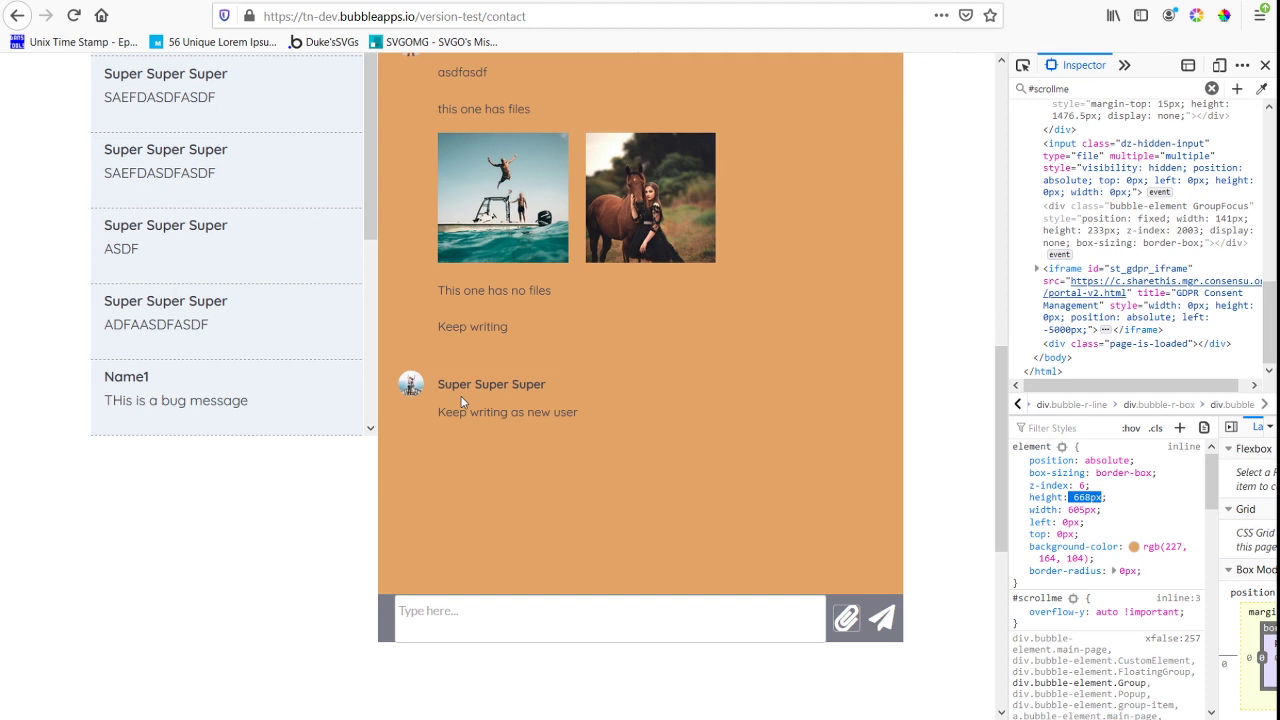
# In the Bubble editor, move the "Show older" text out of the chat to about X 435, Y 1426 below it
pyautogui.hotkey('ctrl', 'Tab')
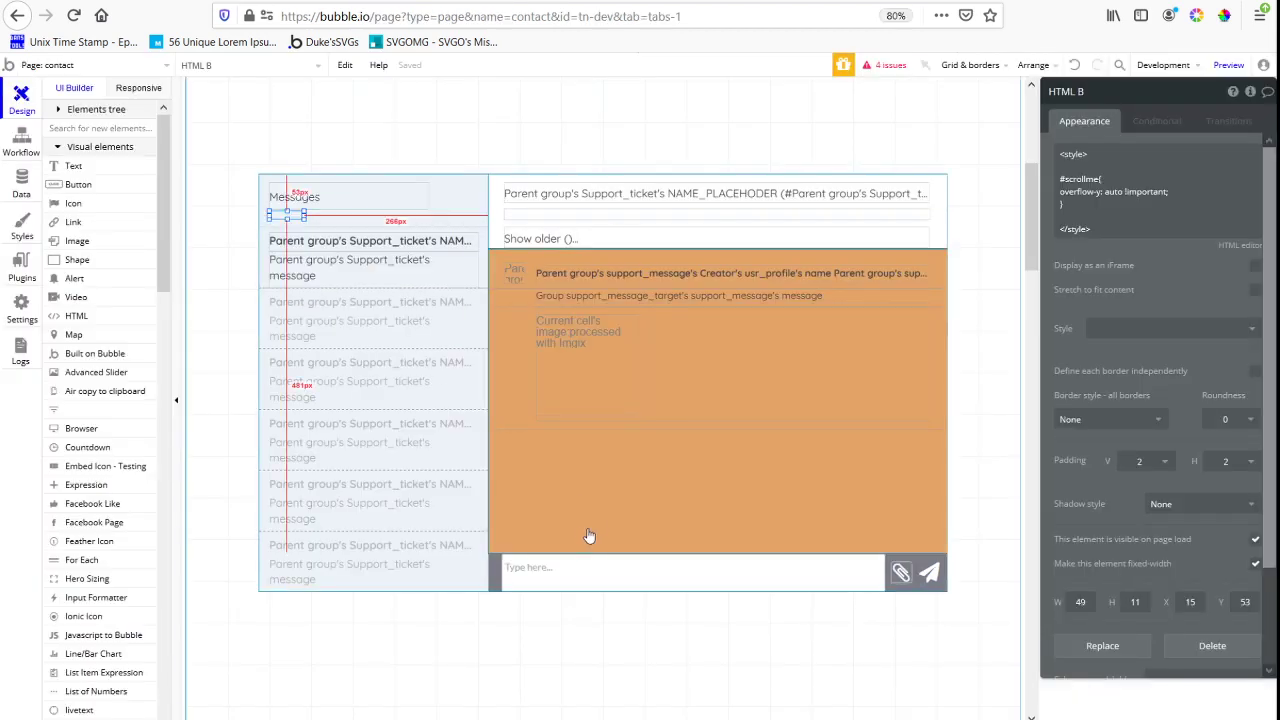
pyautogui.click(705, 420)
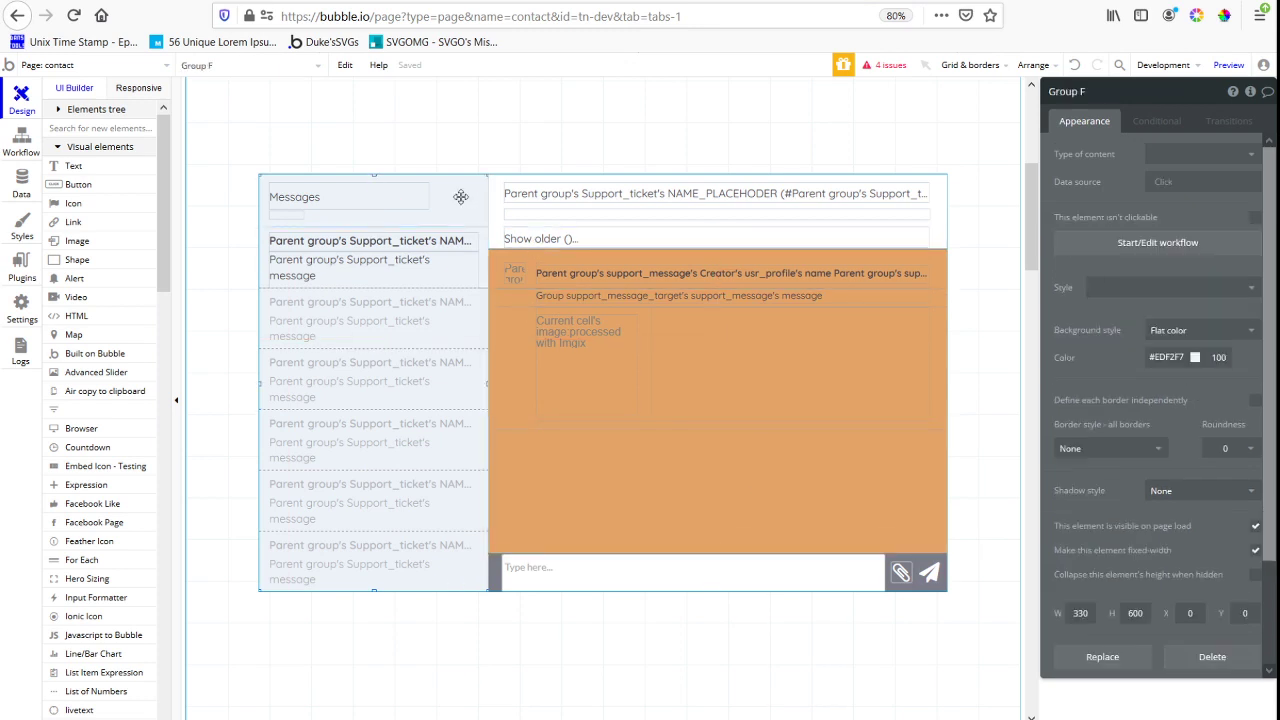
pyautogui.scroll(-2, 1100, 566)
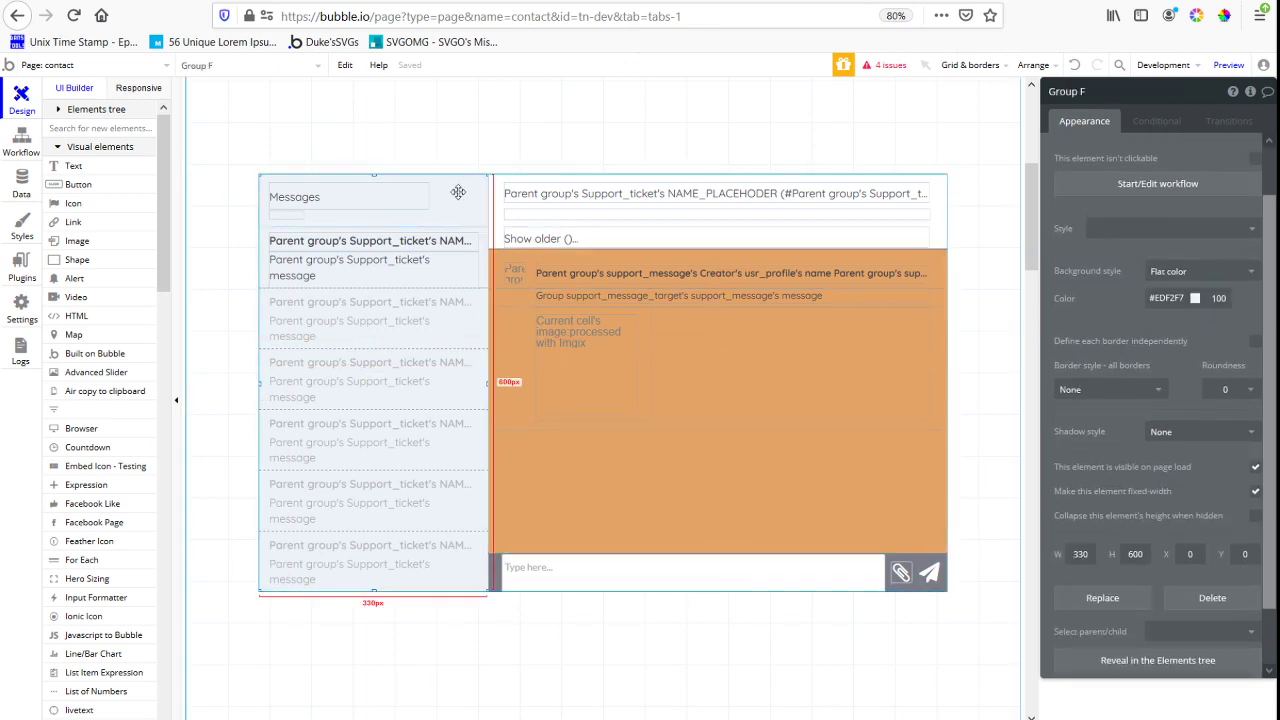
pyautogui.click(499, 226)
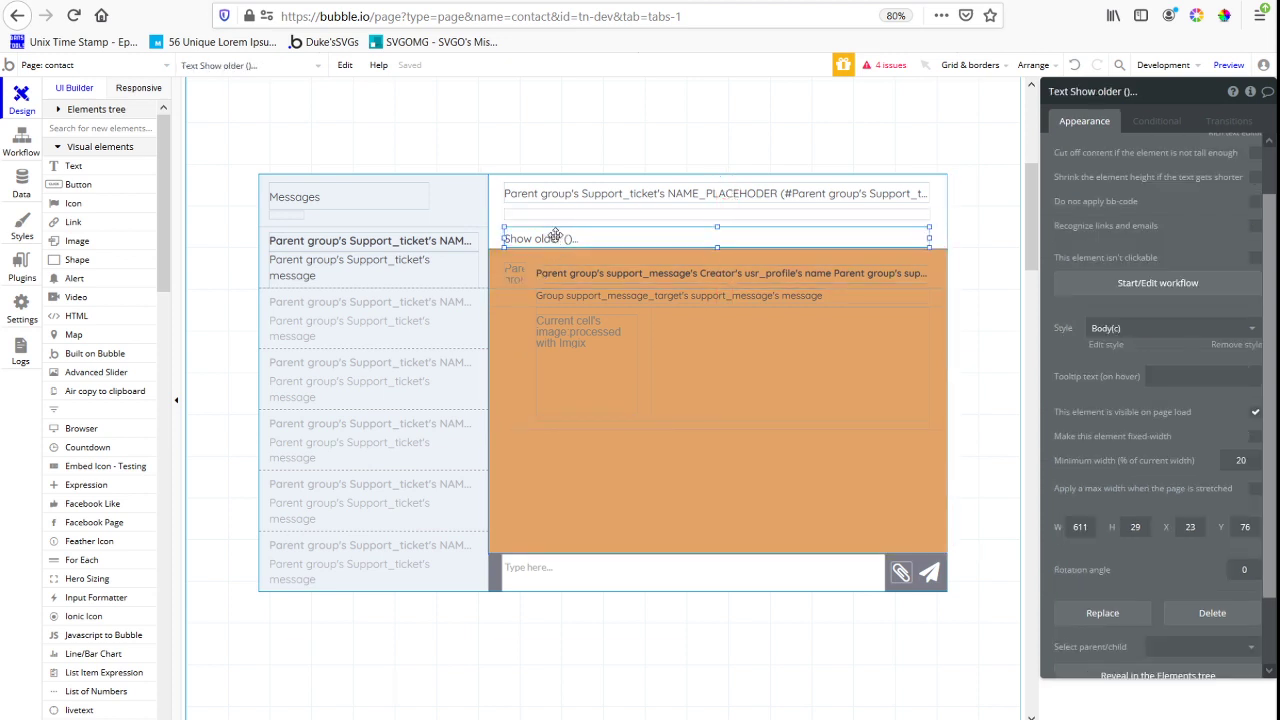
pyautogui.moveTo(555, 238); pyautogui.dragTo(543, 666)
# Move the orange Group Support_ticket up to Y 77 and extend it to the message input bar, 468 px high
pyautogui.rightClick(526, 250)
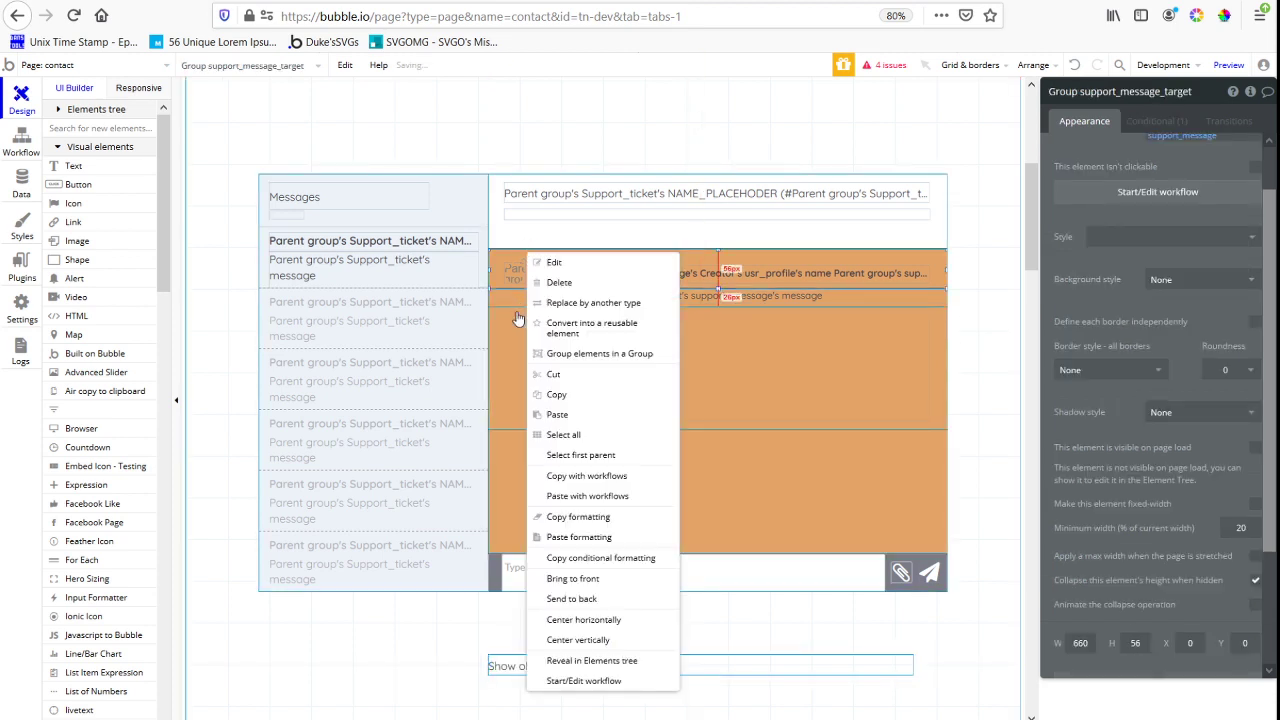
pyautogui.click(580, 455)
pyautogui.rightClick(549, 500)
pyautogui.click(612, 471)
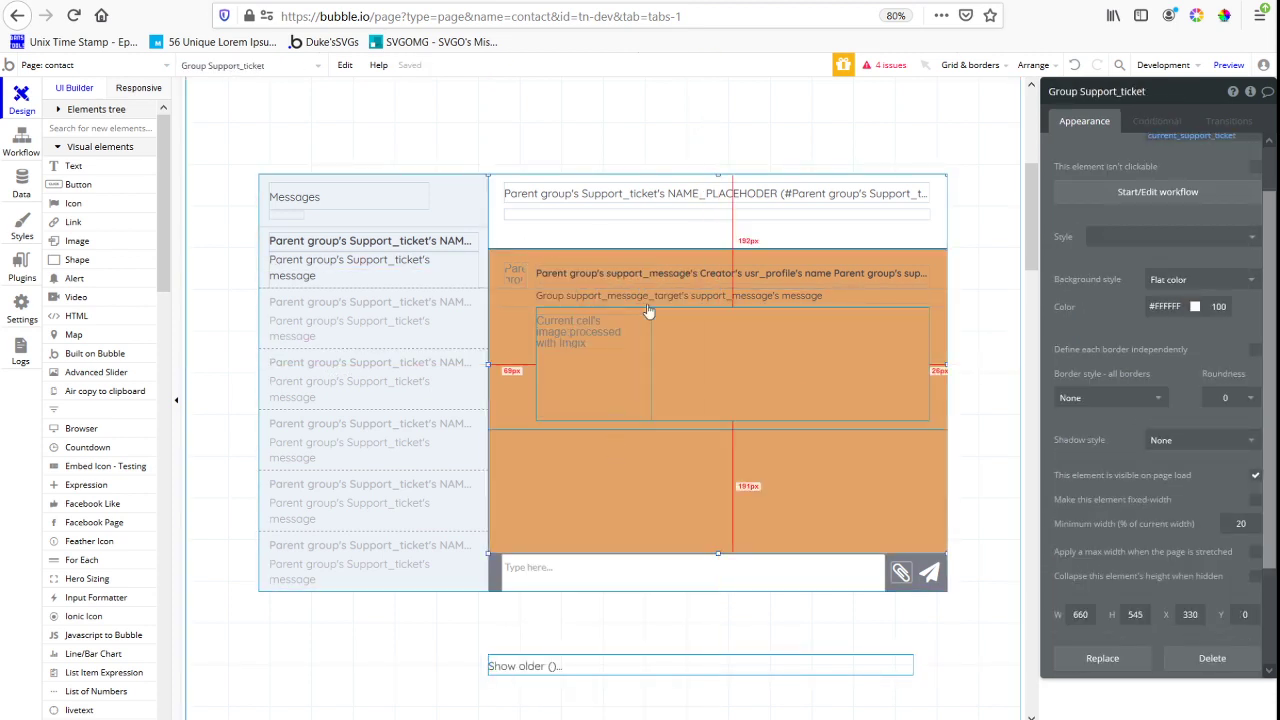
pyautogui.click(696, 254)
pyautogui.click(689, 526)
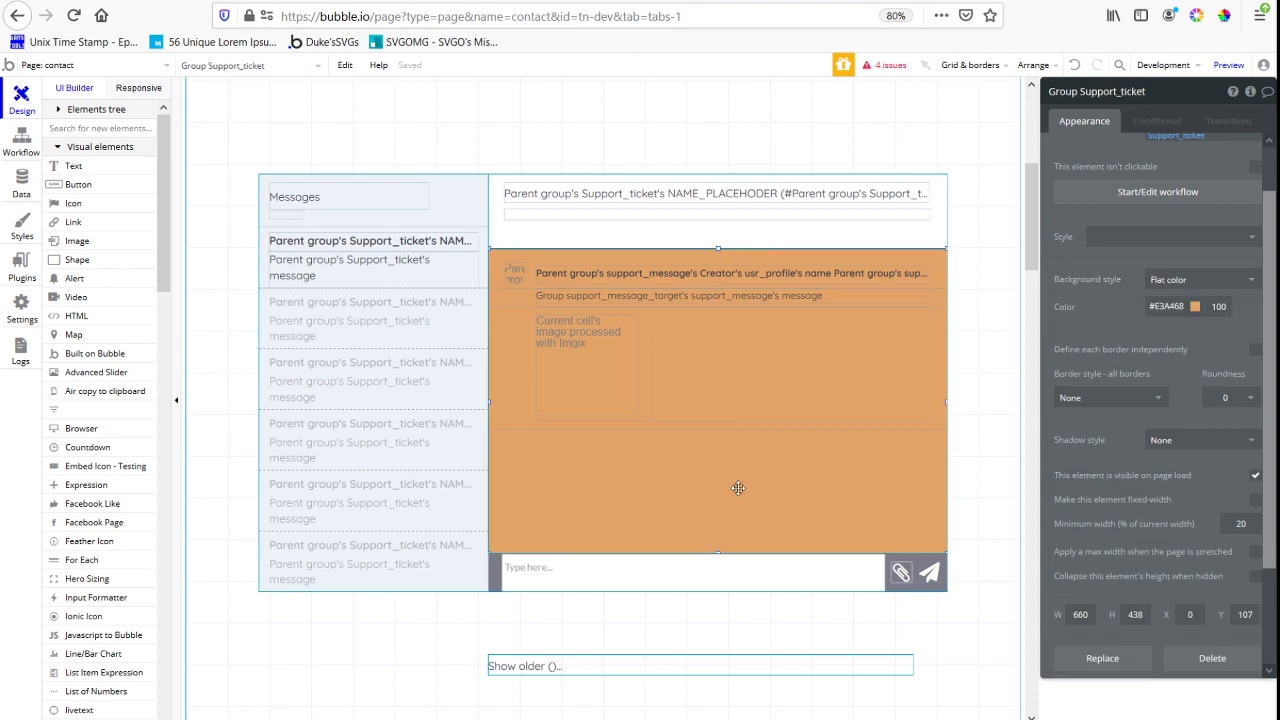
pyautogui.hotkey('shift', 'Up')
pyautogui.hotkey('shift', 'Up')
pyautogui.hotkey('shift', 'Up')
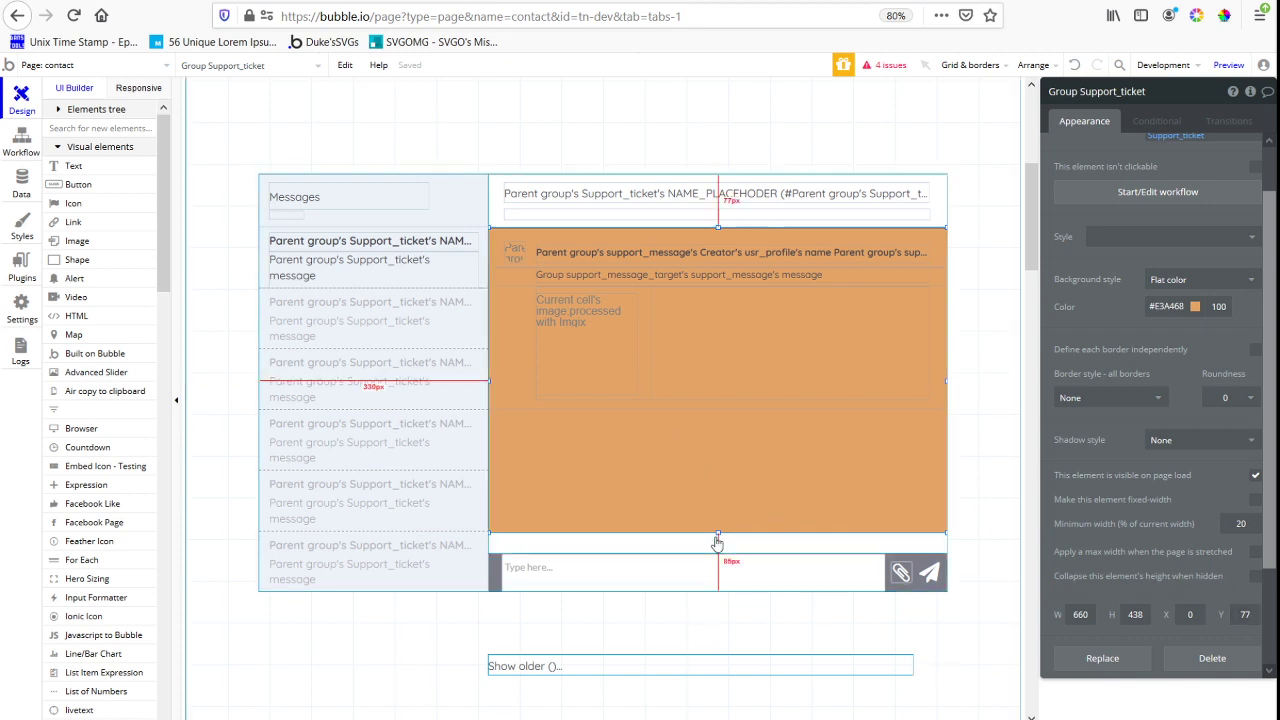
pyautogui.moveTo(716, 540); pyautogui.dragTo(716, 556)
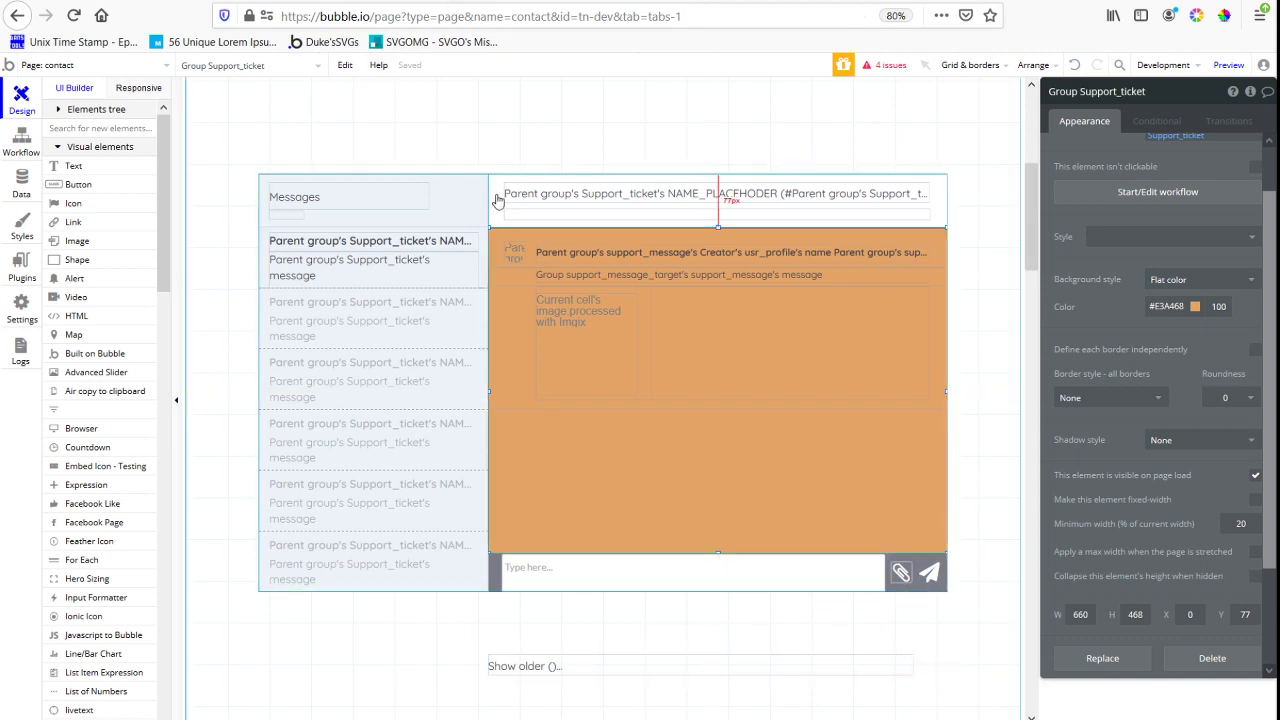
# Add "height: 468px !important;" to the #scrollme rule in HTML B
pyautogui.click(285, 215)
pyautogui.click(1097, 166)
pyautogui.scroll(1, 1161, 236)
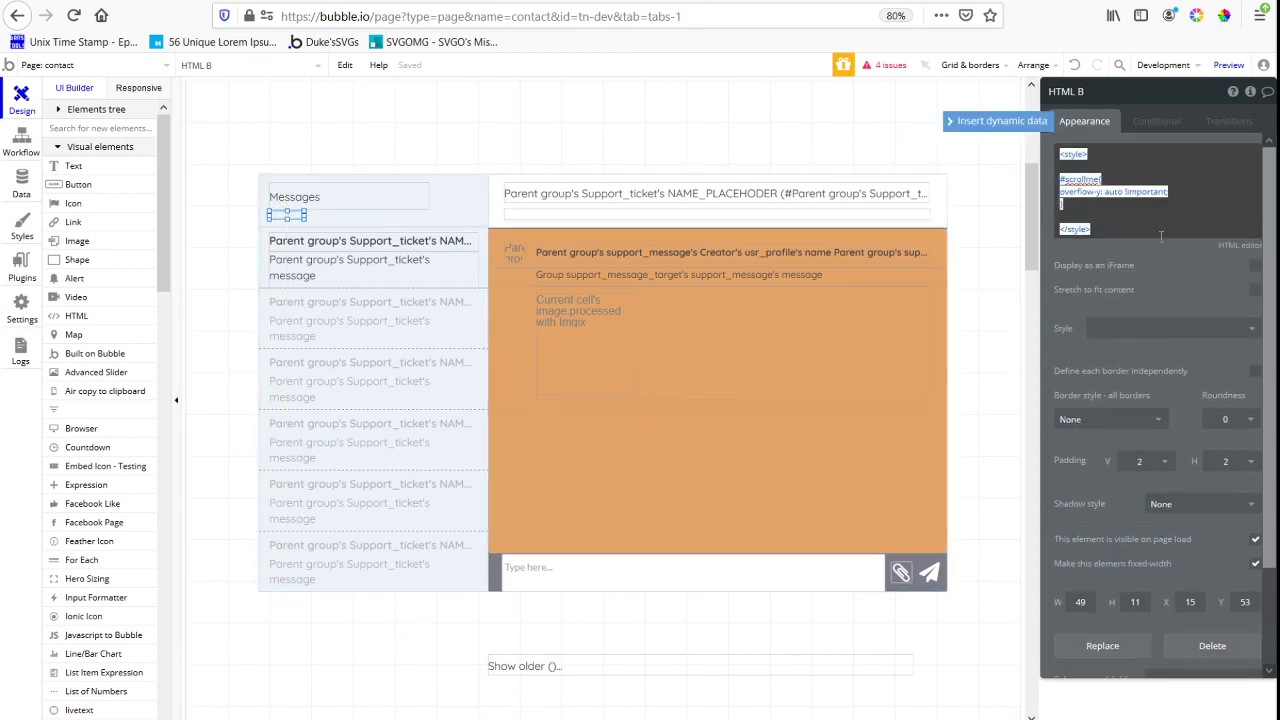
pyautogui.click(1176, 191)
pyautogui.press('Return')
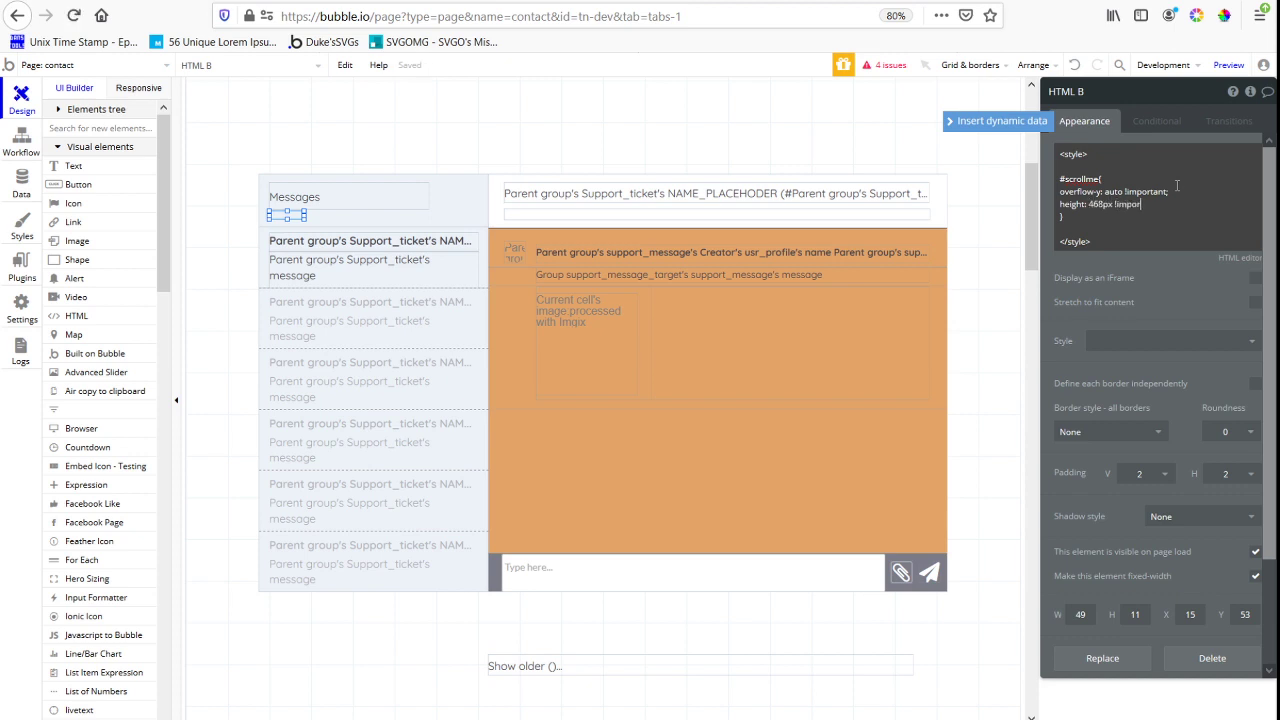
pyautogui.click(1177, 185)
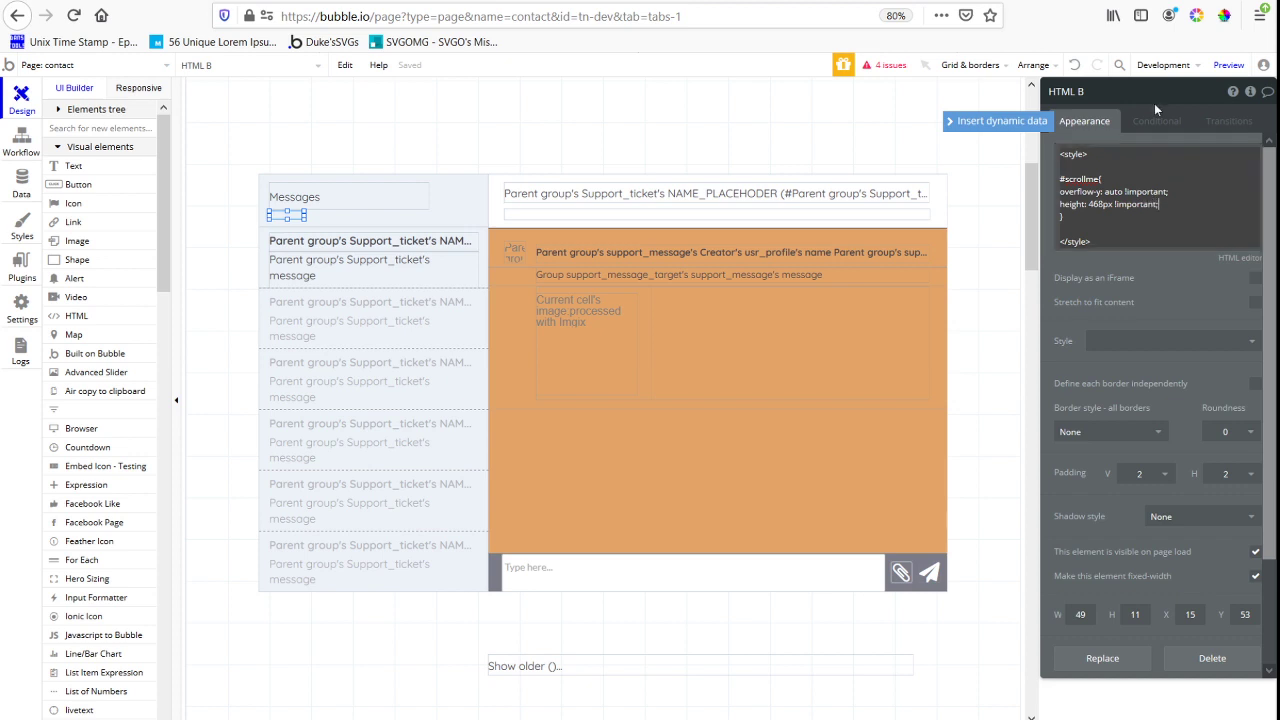
# Reload the contact page preview, open the "This is the newest support message" ticket and check the message area's scrolling and the input bar's position
pyautogui.click(430, 1)
pyautogui.press('F5')
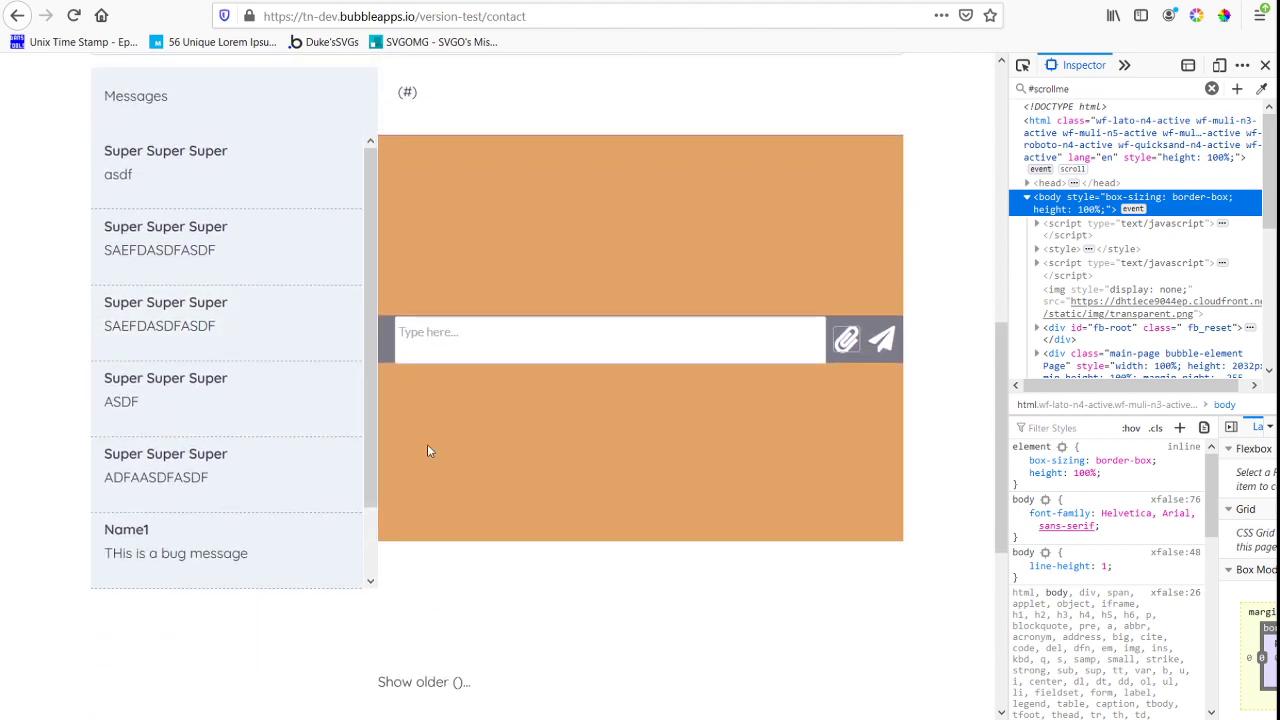
pyautogui.scroll(-4, 209, 363)
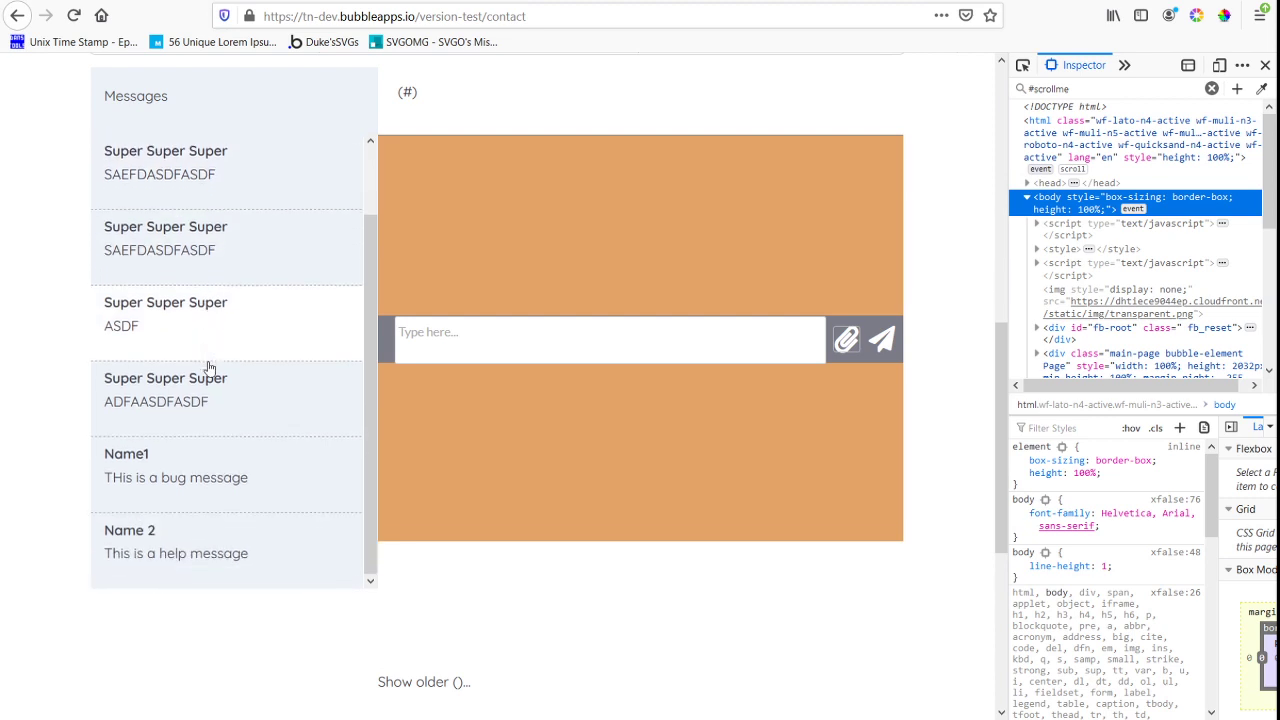
pyautogui.click(227, 499)
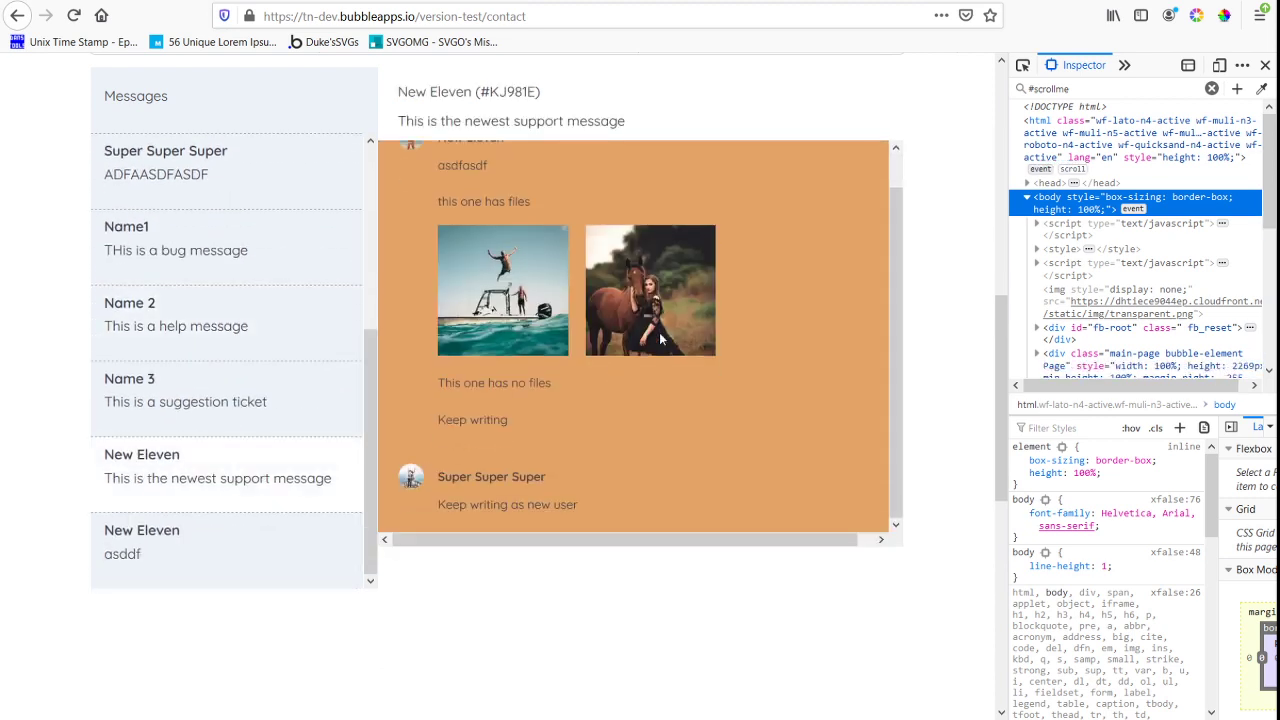
pyautogui.scroll(-4, 591, 517)
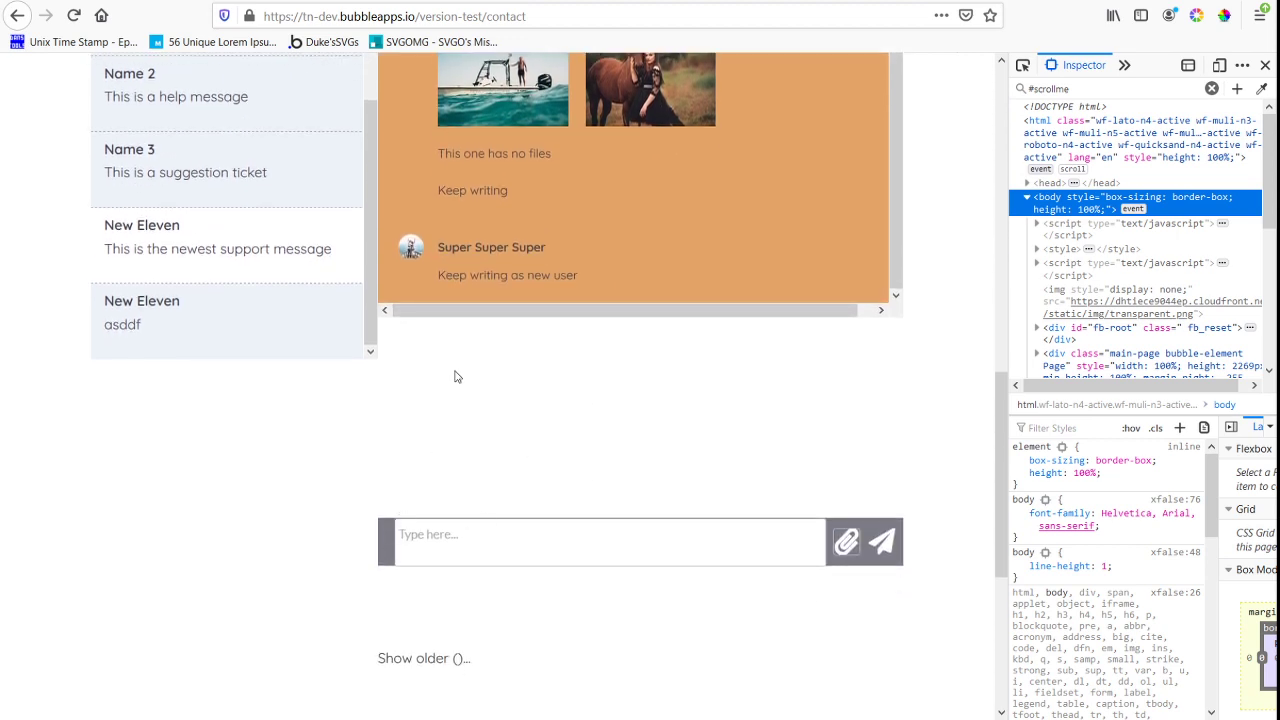
pyautogui.click(398, 540)
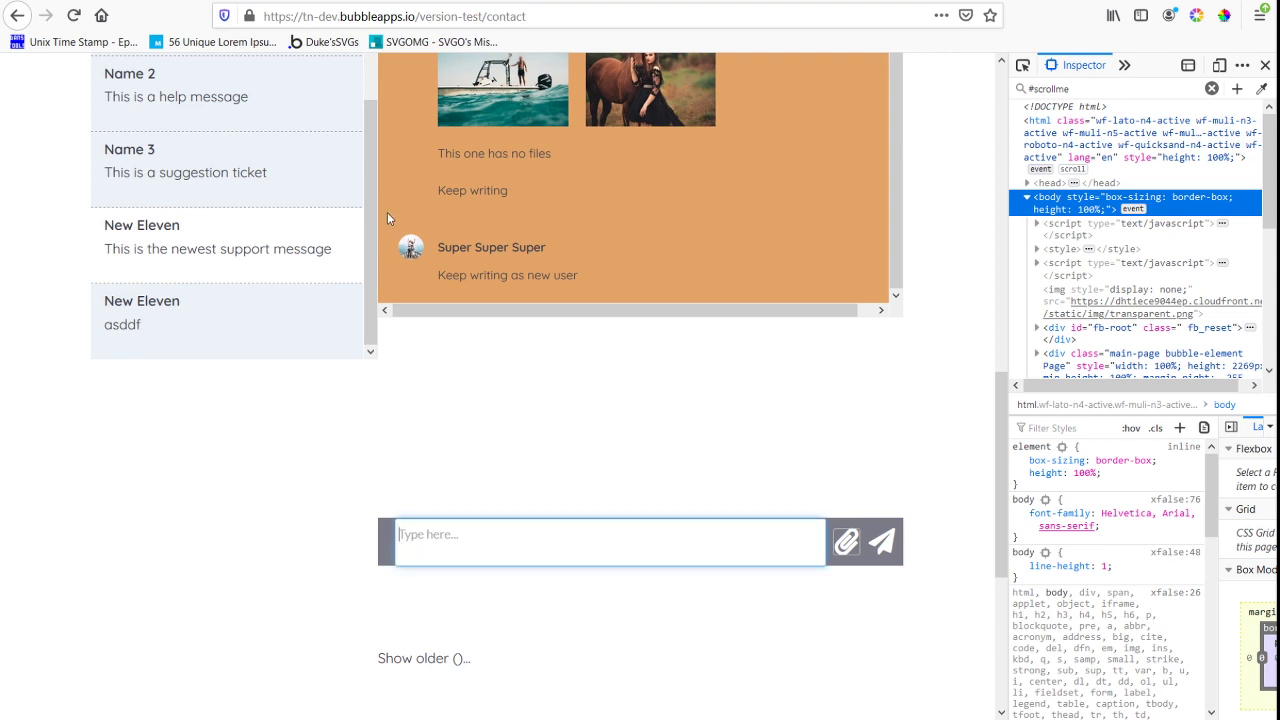
pyautogui.click(406, 189)
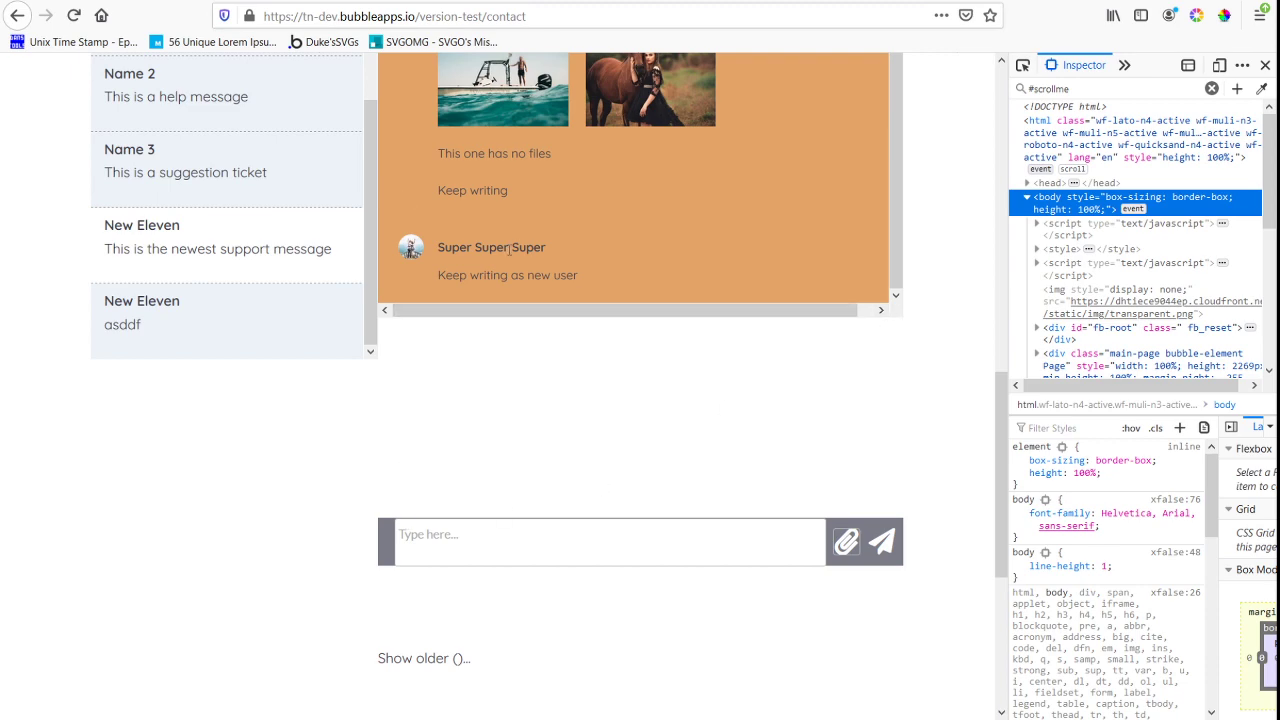
pyautogui.scroll(-3, 1133, 357)
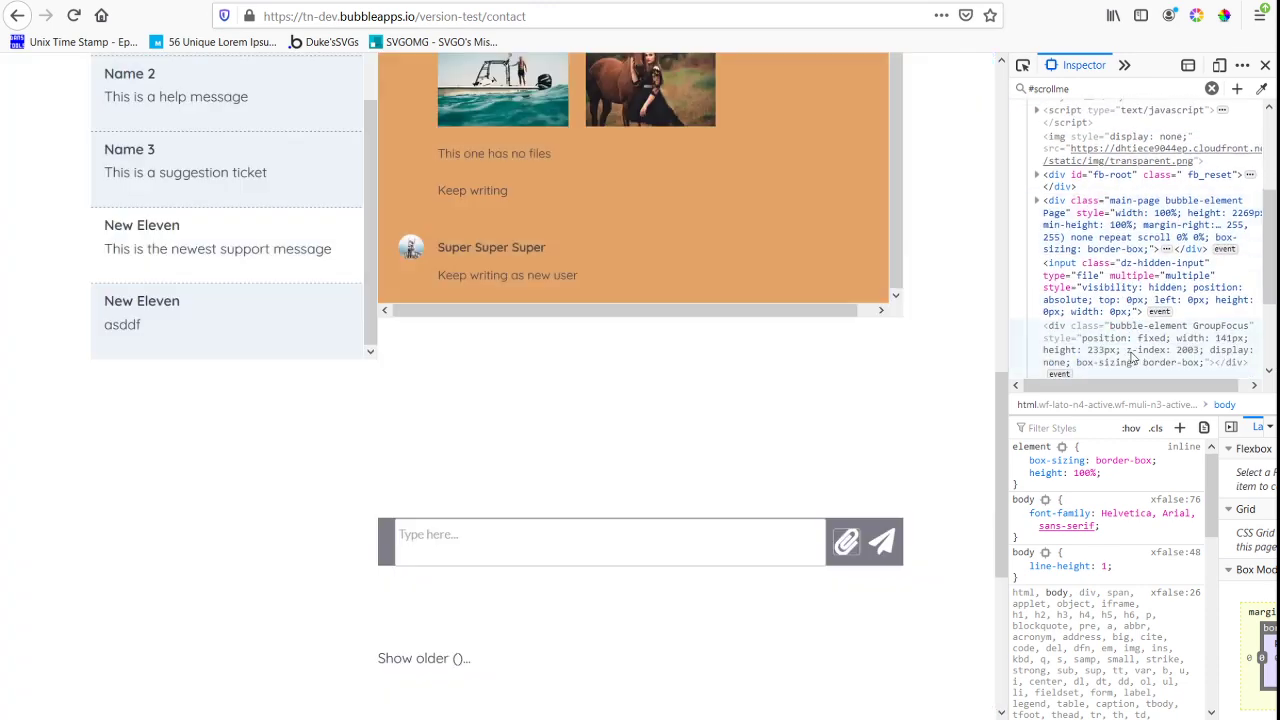
pyautogui.scroll(-3, 1131, 345)
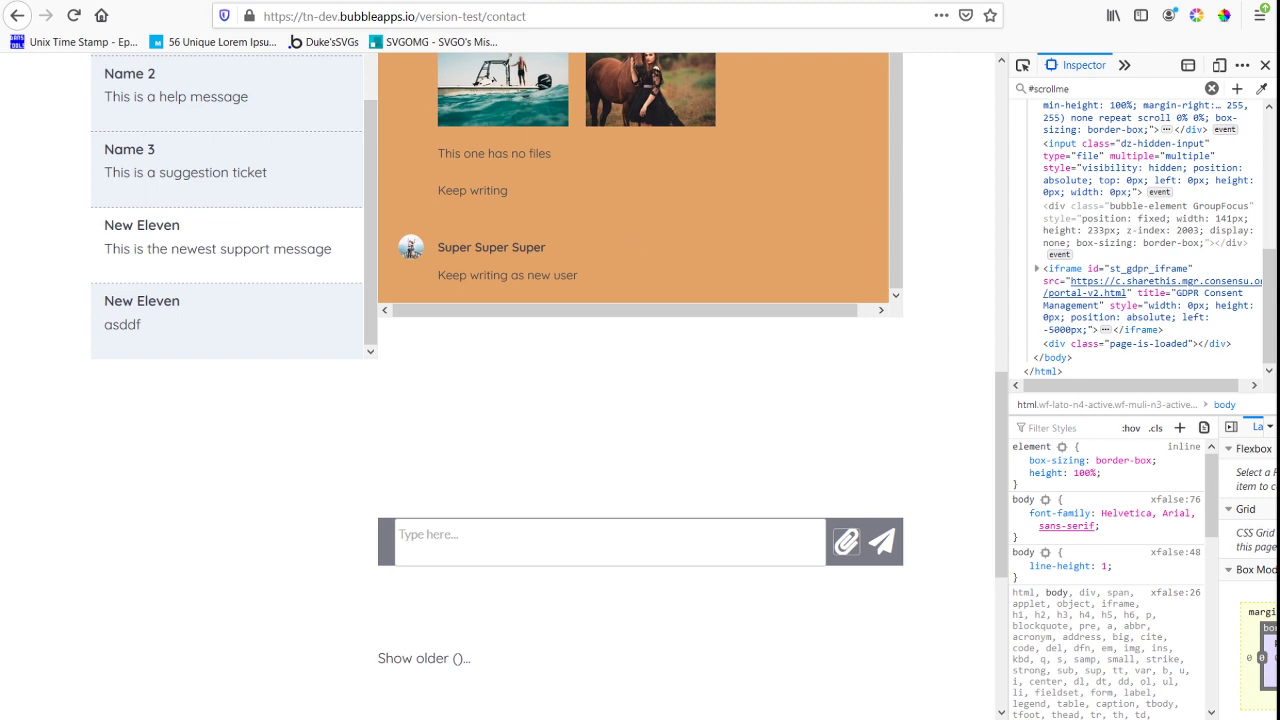
# Return to the Bubble editor and delete the HTML B element with the #scrollme styles and the "Show older" text
pyautogui.click(418, 1)
pyautogui.click(599, 518)
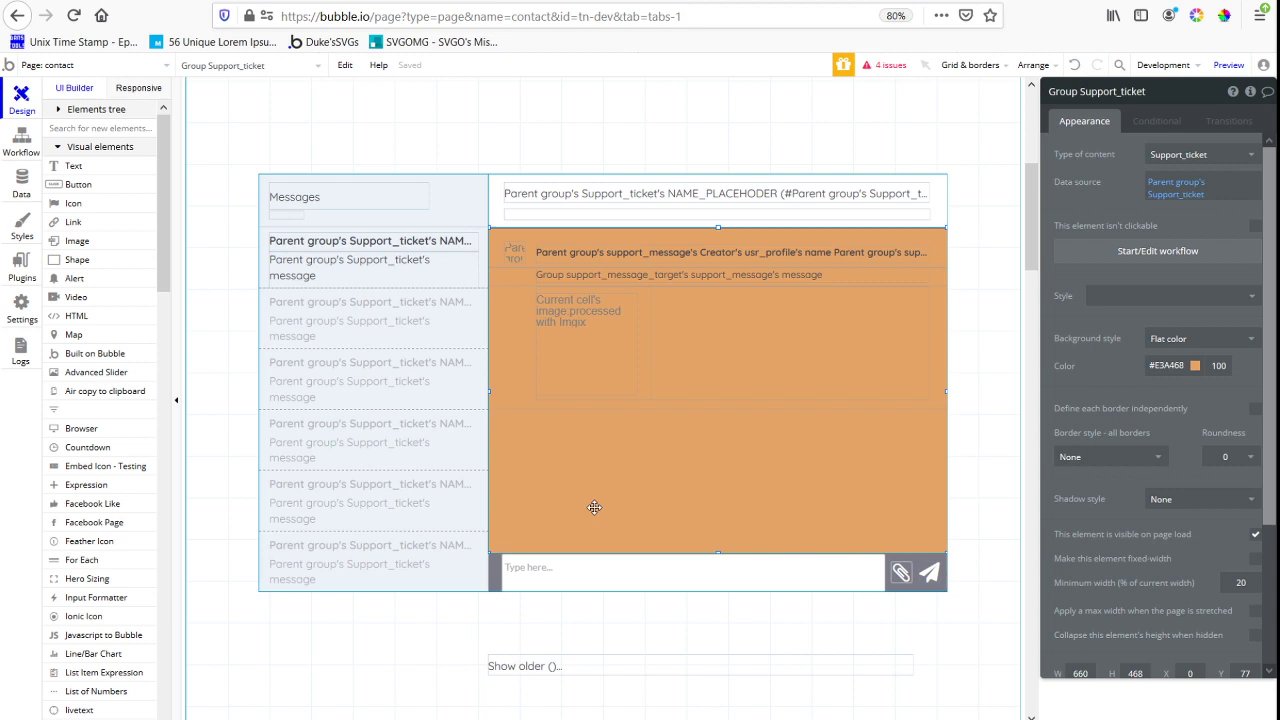
pyautogui.click(287, 214)
pyautogui.moveTo(1060, 179); pyautogui.dragTo(1109, 213)
pyautogui.click(1109, 213)
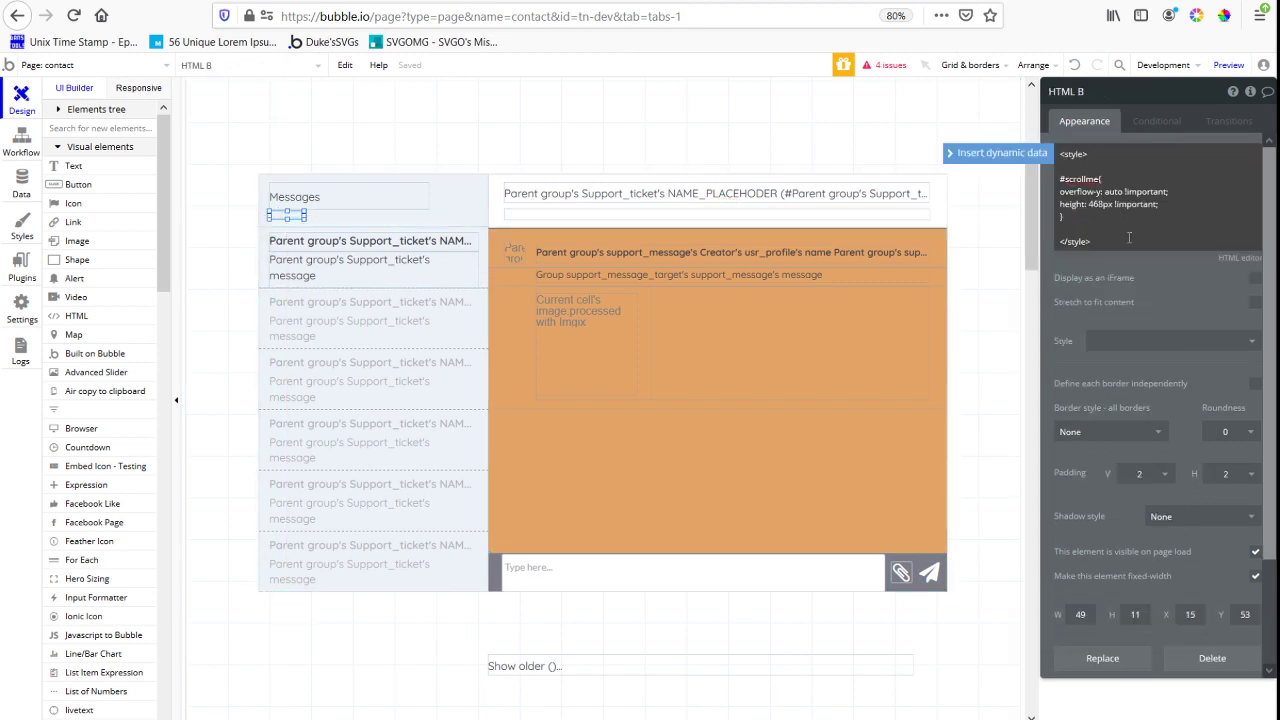
pyautogui.press('Delete')
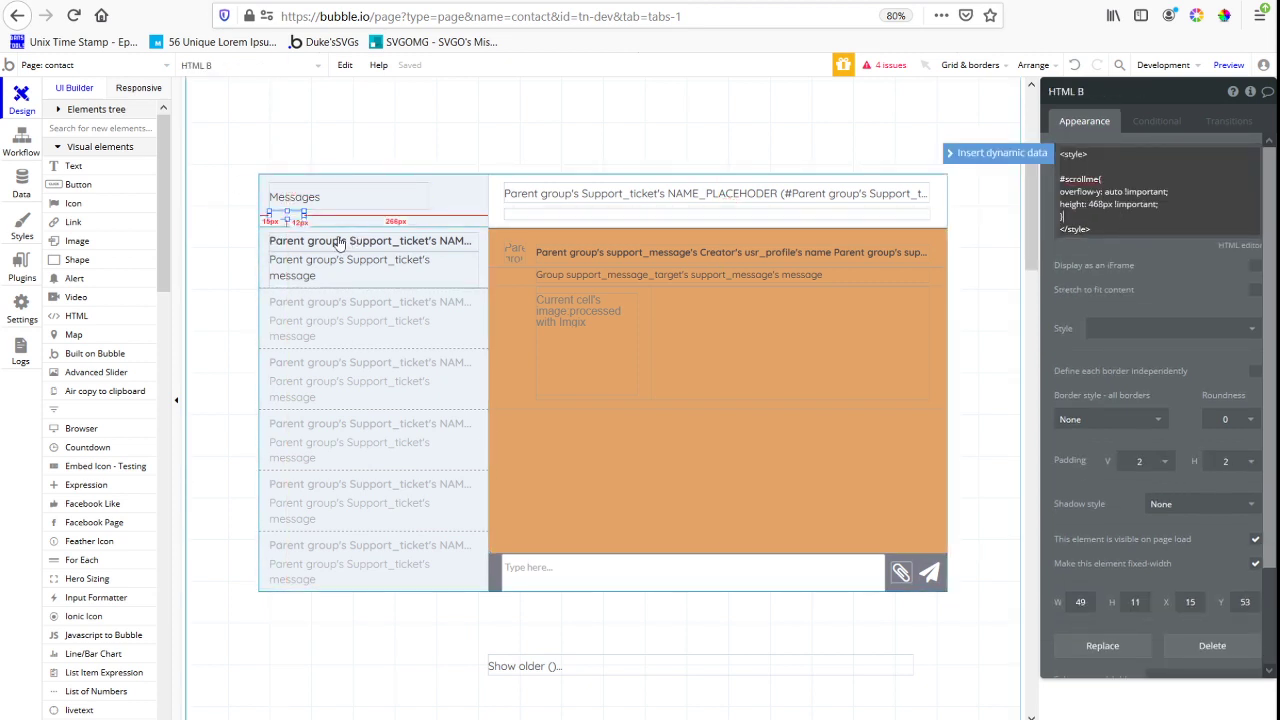
pyautogui.click(289, 216)
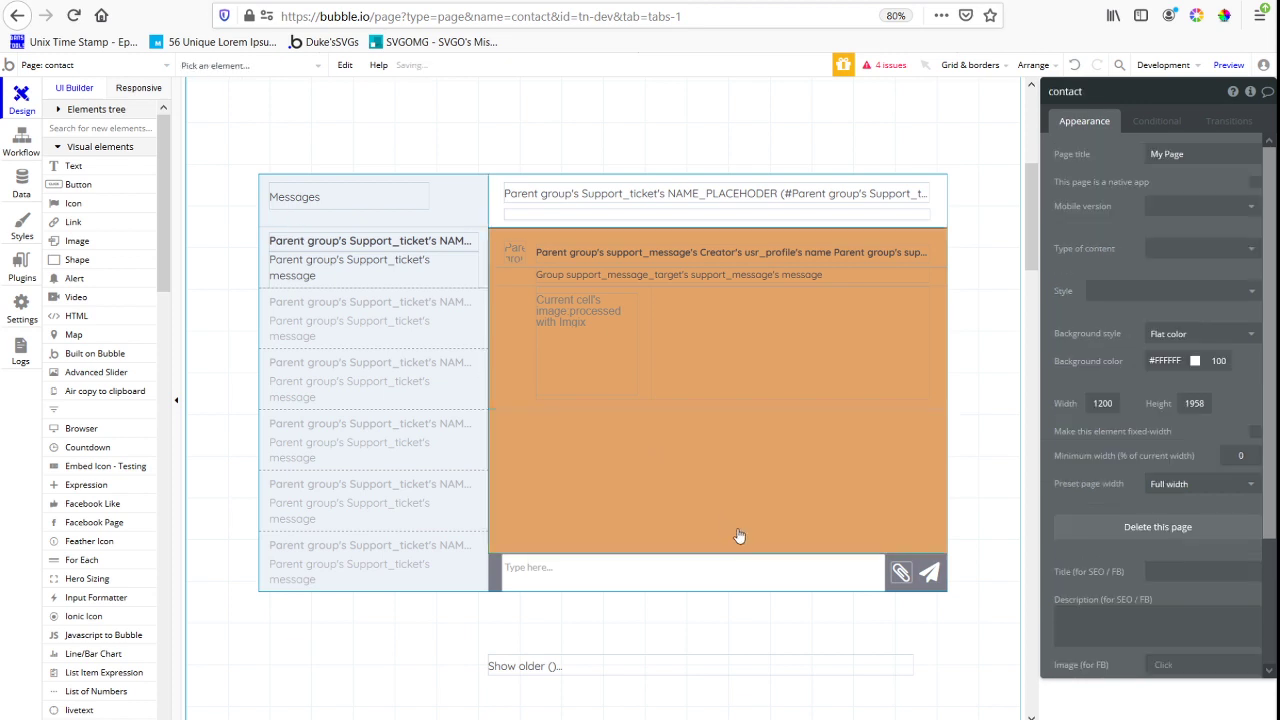
pyautogui.click(578, 665)
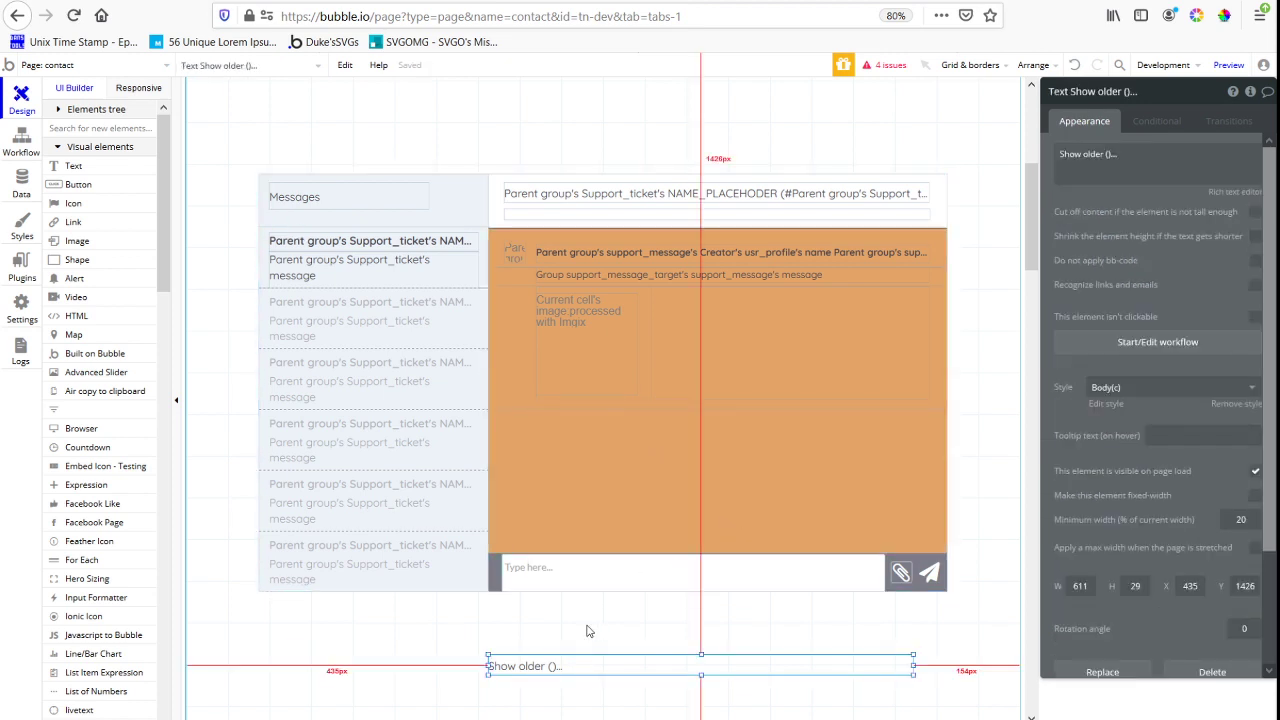
pyautogui.click(526, 626)
# Set the orange Group Support_ticket's background style to None
pyautogui.click(506, 539)
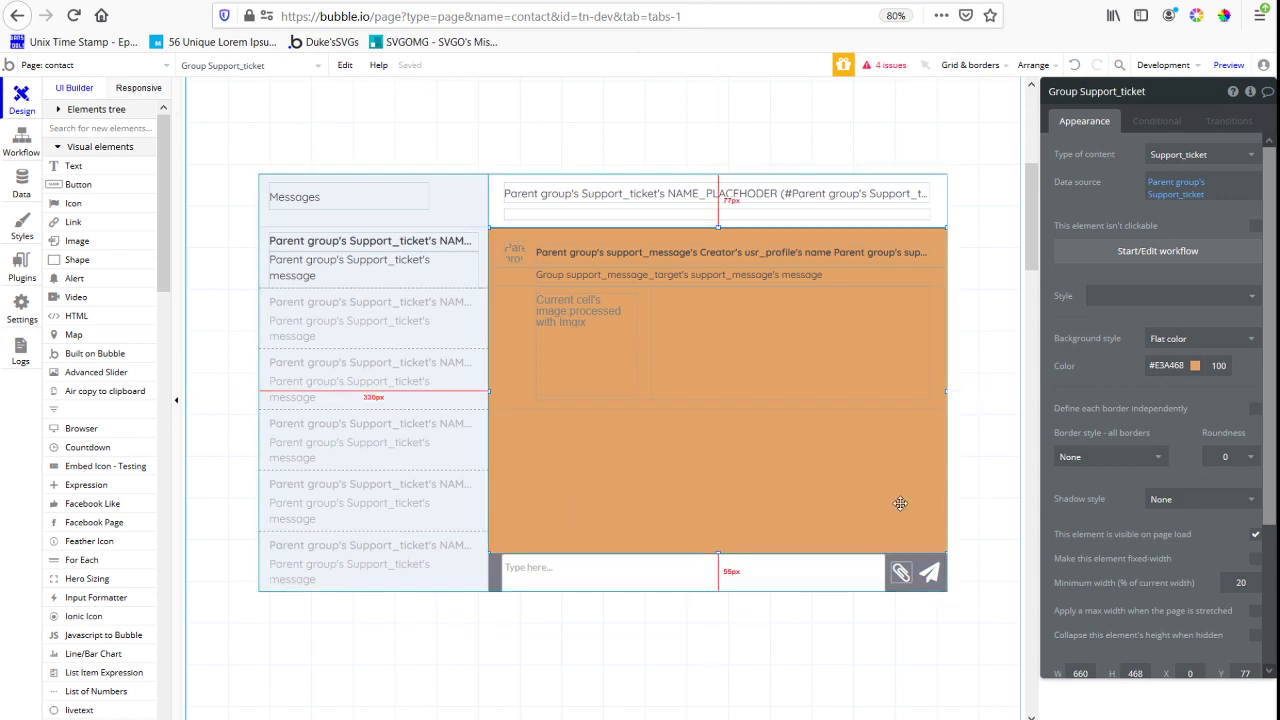
pyautogui.click(1168, 366)
pyautogui.click(1190, 338)
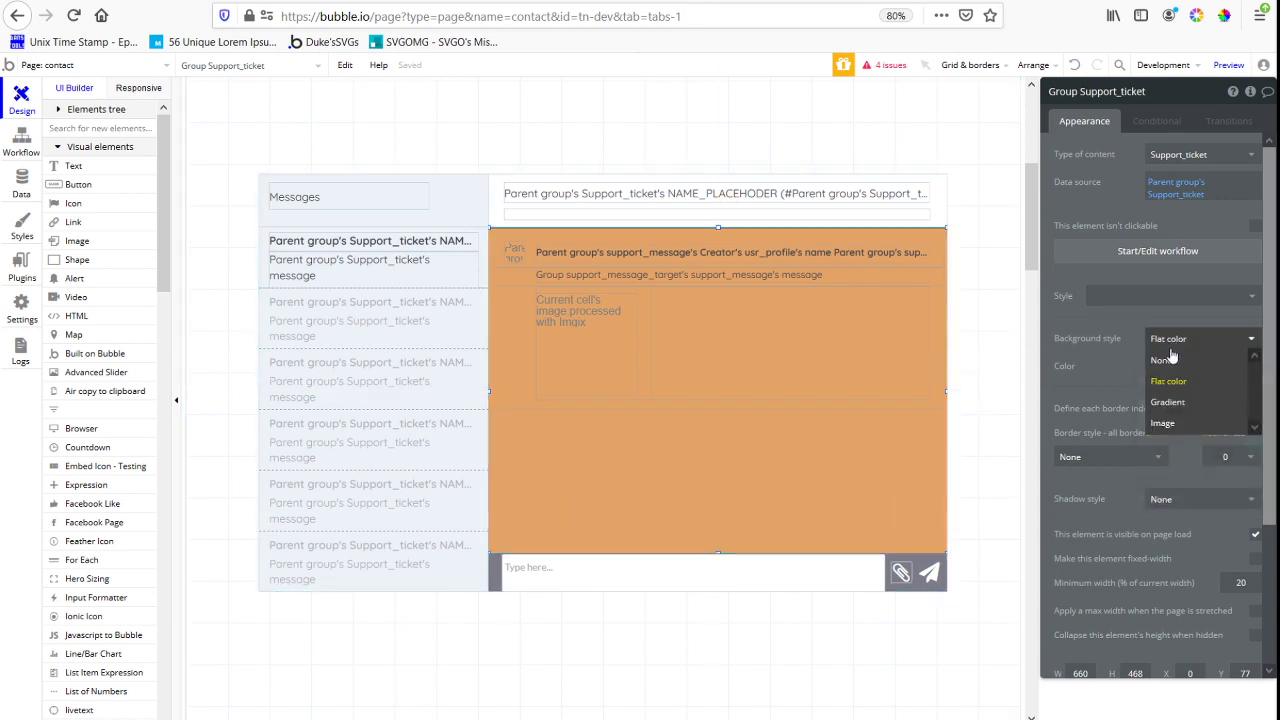
pyautogui.click(1165, 360)
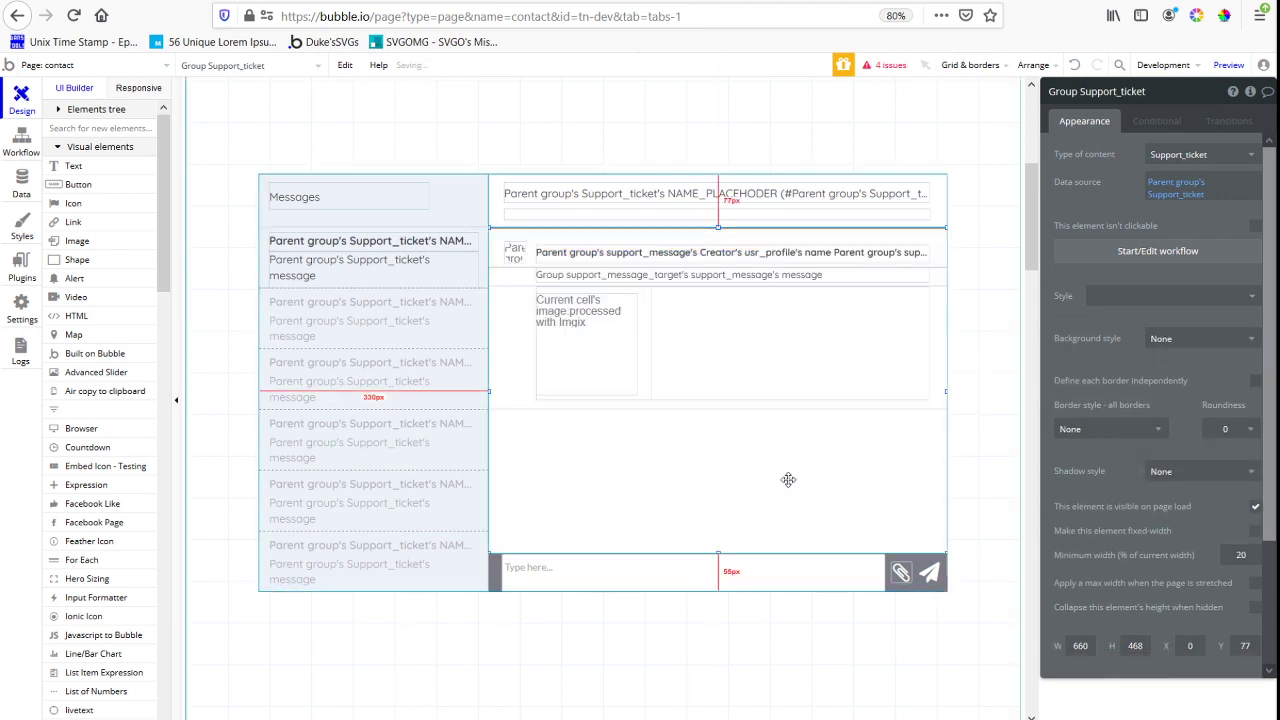
# Set the rg_all_message repeating group's layout style to Vertical scrolling and extend its lower edge to the message input bar
pyautogui.click(549, 409)
pyautogui.click(1220, 260)
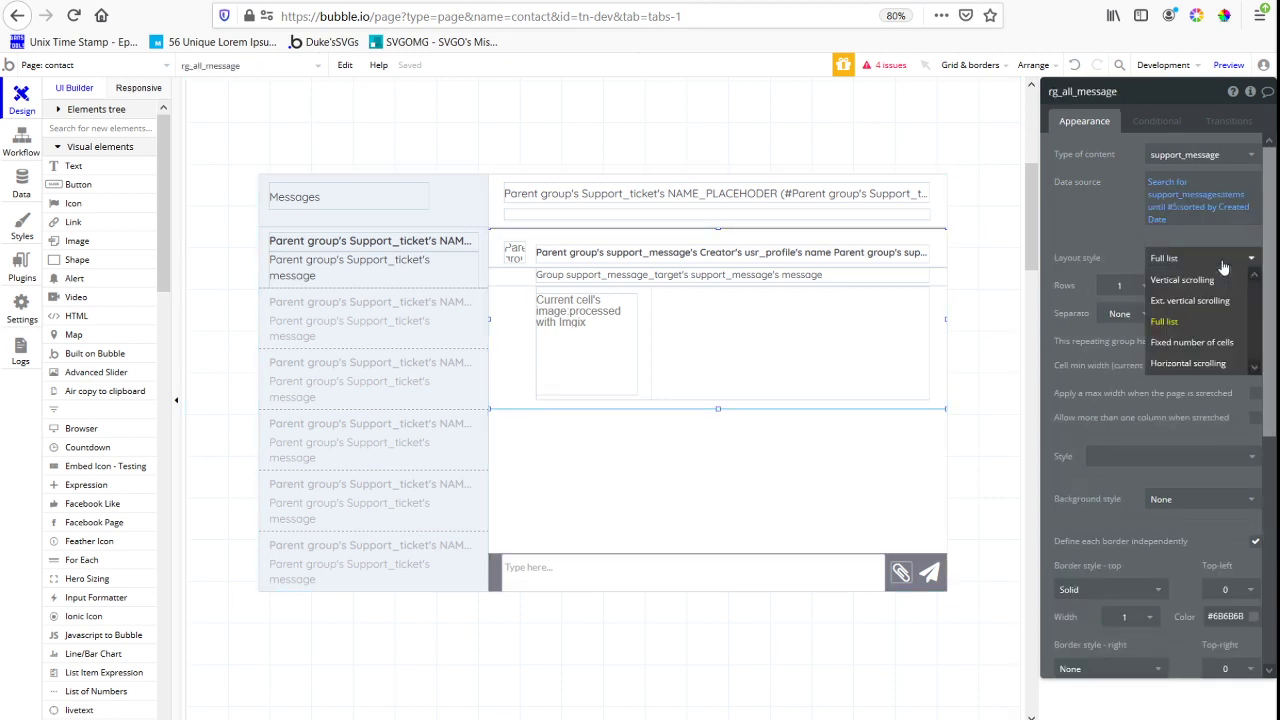
pyautogui.click(1182, 280)
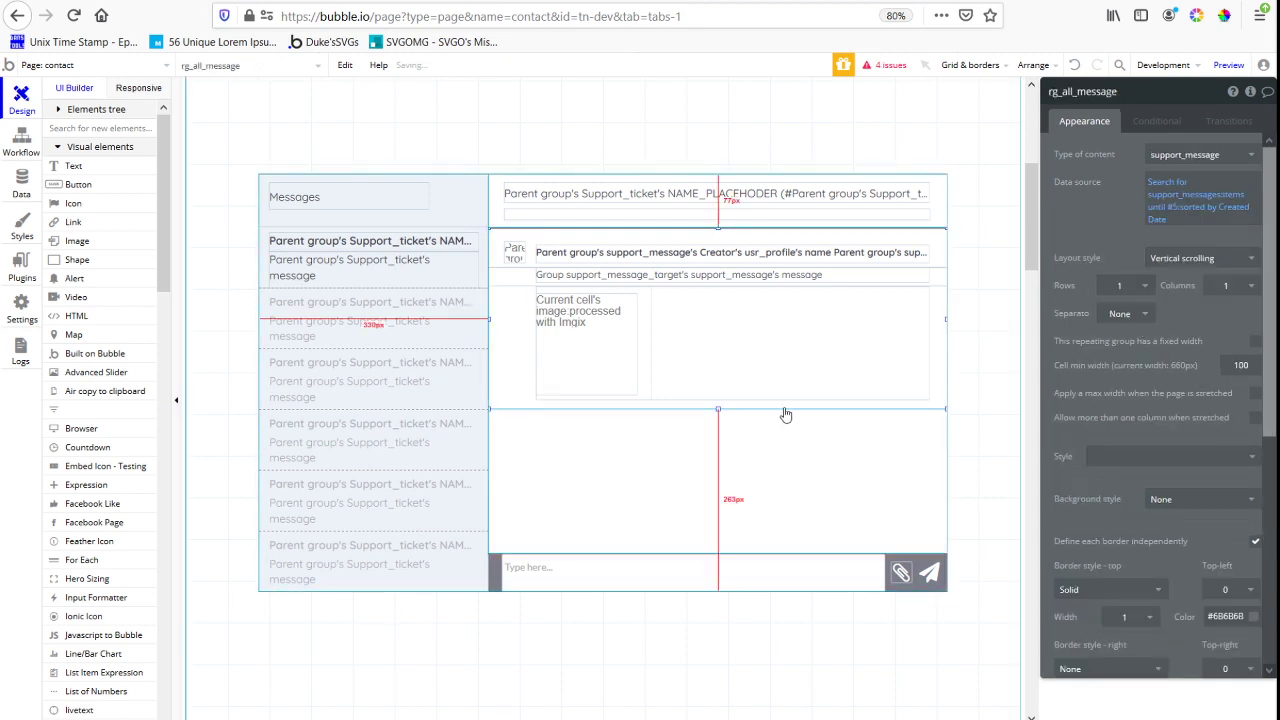
pyautogui.moveTo(718, 410); pyautogui.dragTo(712, 625)
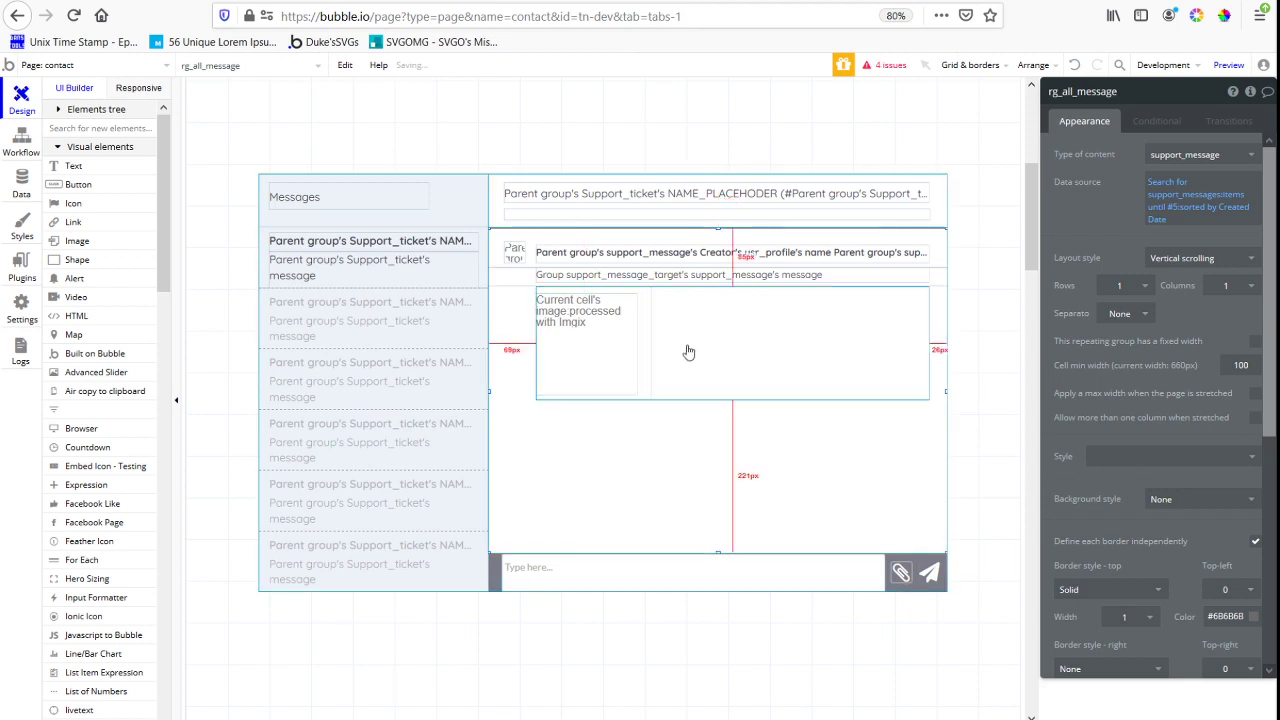
# Set the rg_all_message repeating group to 2 rows
pyautogui.click(691, 353)
pyautogui.click(749, 474)
pyautogui.click(1141, 286)
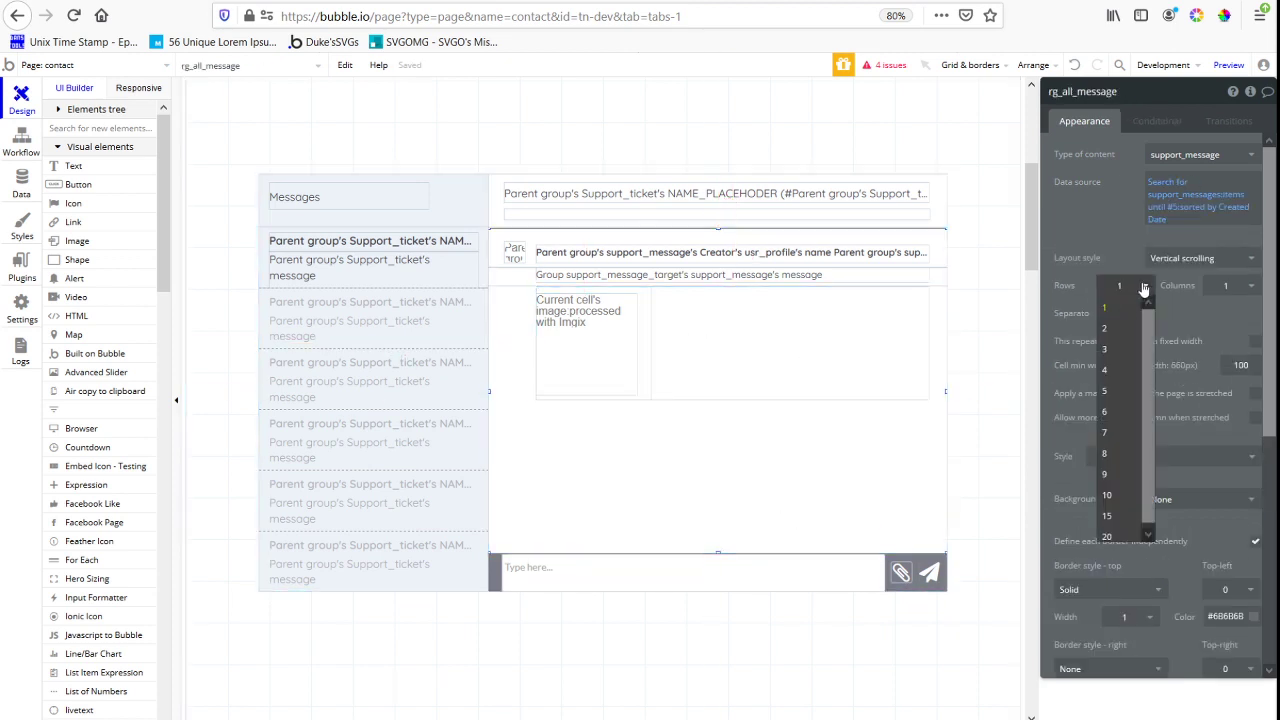
pyautogui.click(1119, 328)
pyautogui.click(586, 449)
# Refresh the contact page preview and open the "This is the newest support message" ticket to check how its messages and images are laid out
pyautogui.click(465, 1)
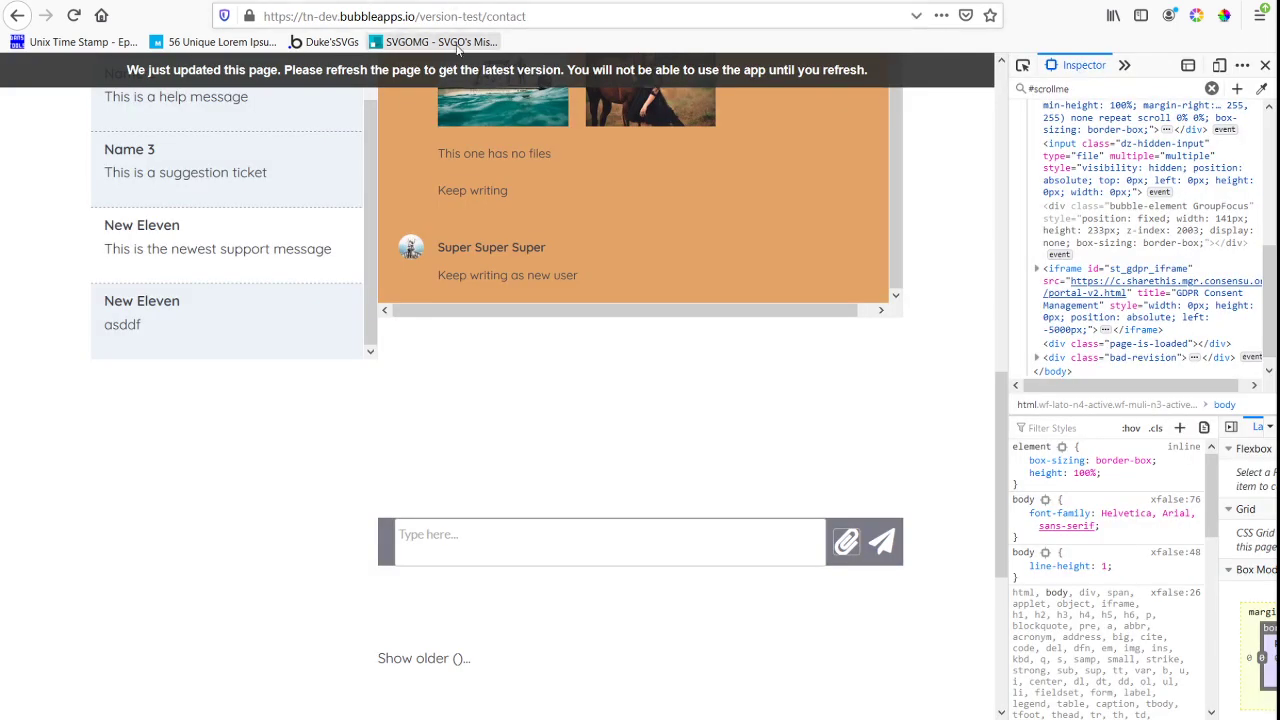
pyautogui.click(452, 80)
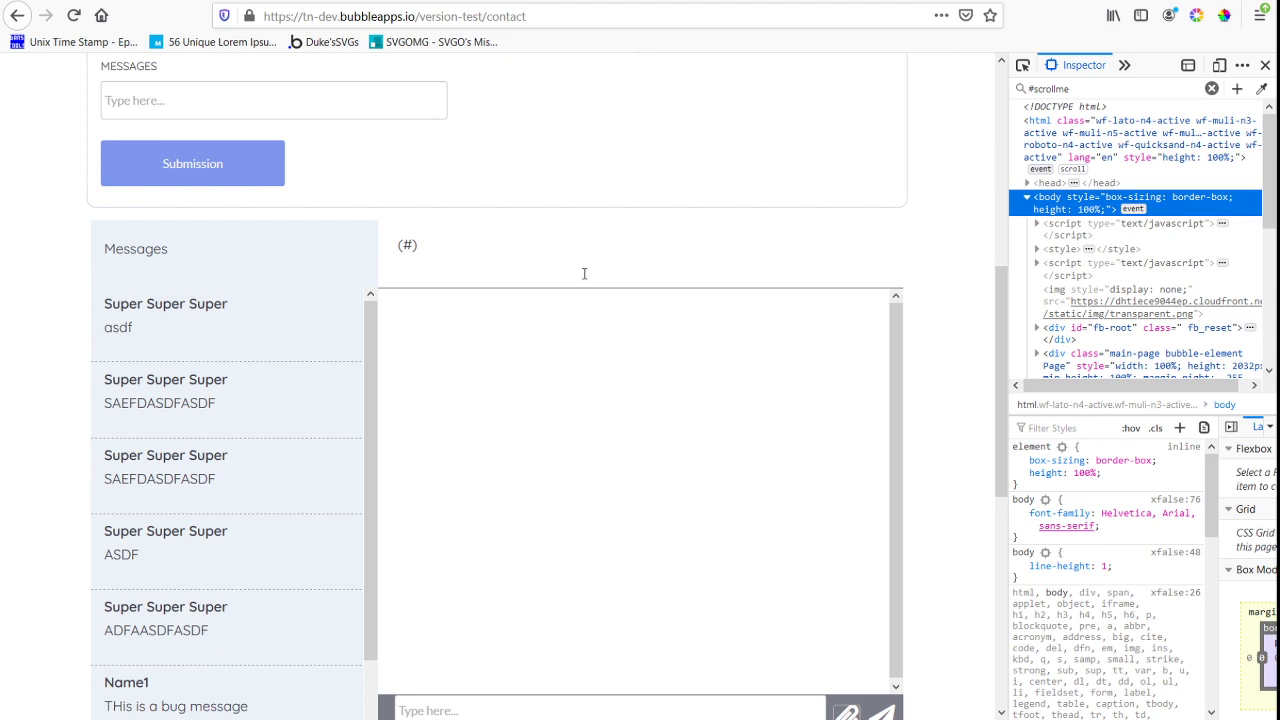
pyautogui.scroll(-10, 143, 390)
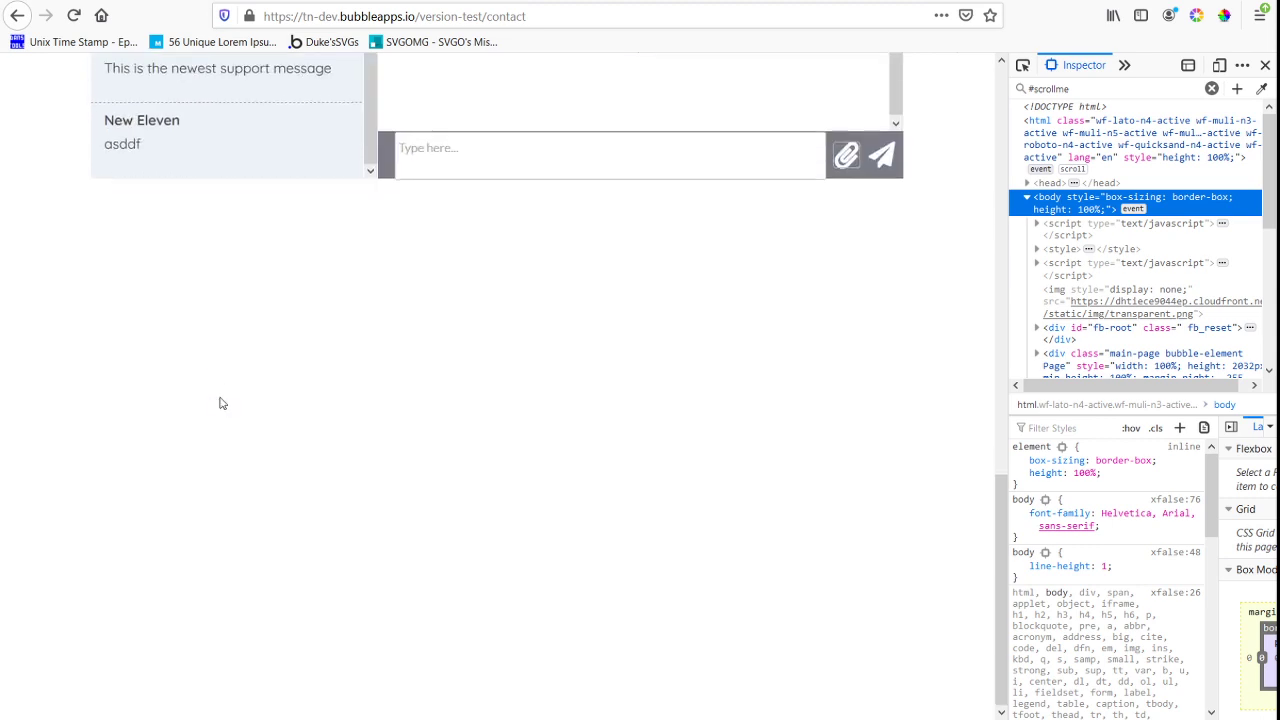
pyautogui.scroll(5, 222, 403)
pyautogui.click(206, 437)
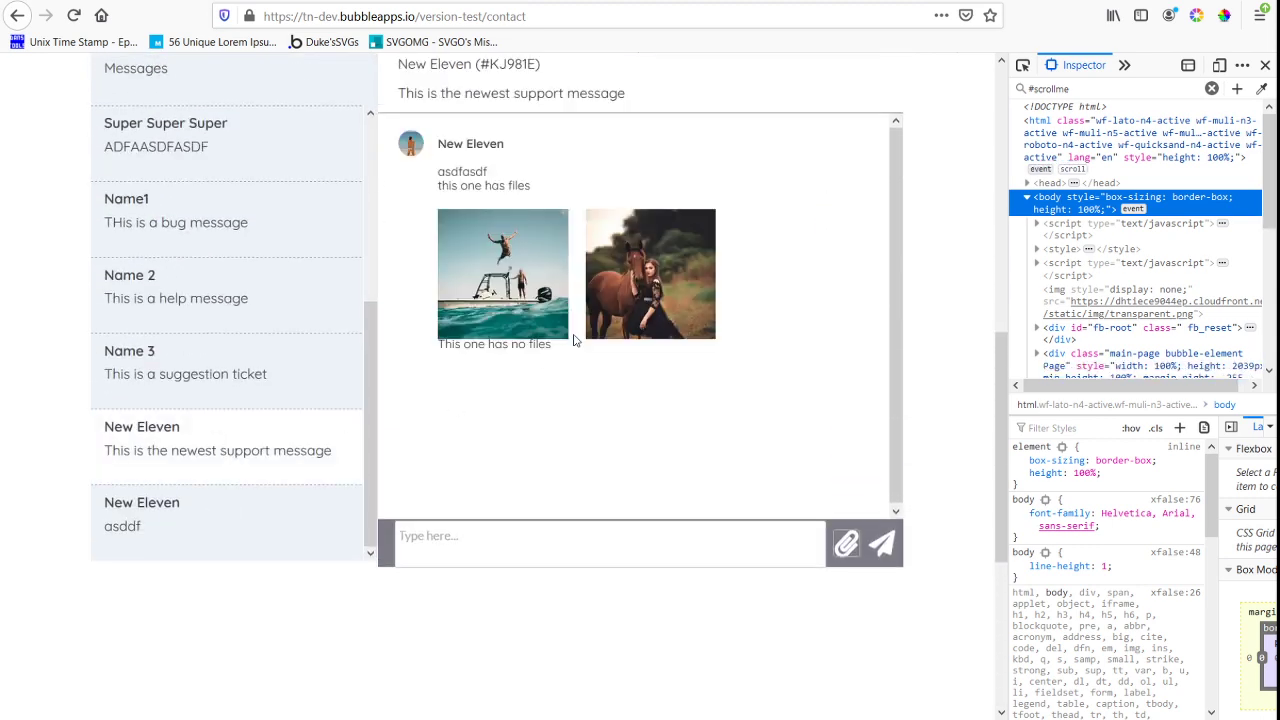
pyautogui.click(465, 559)
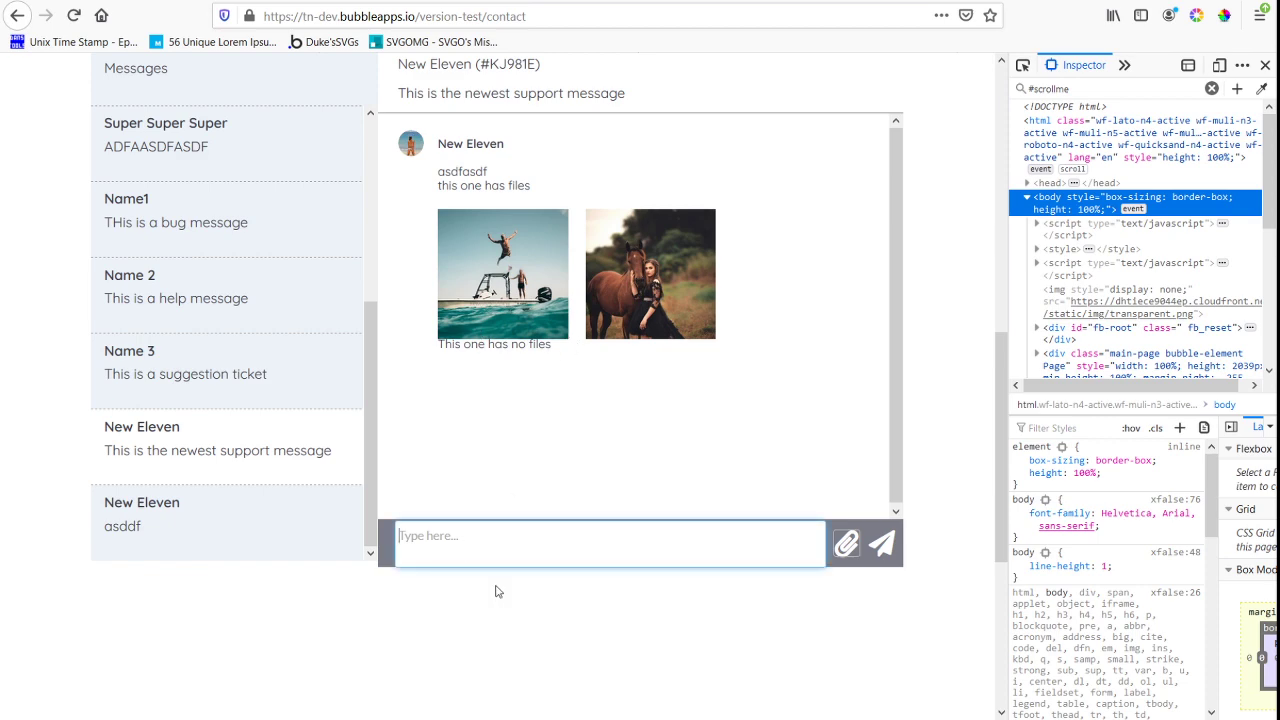
pyautogui.scroll(-5, 618, 298)
pyautogui.scroll(3, 618, 298)
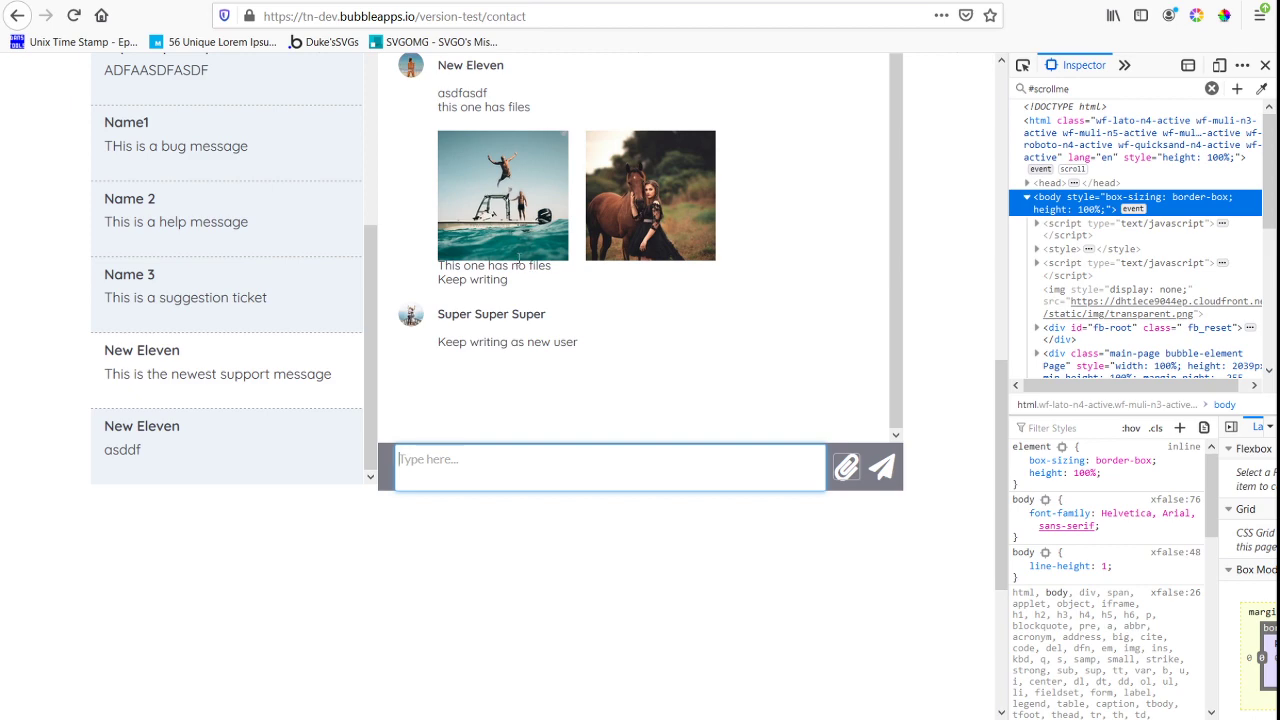
# In the Bubble editor, move Image C to the top of its cell and shrink RepeatingGroup image's height to the image's lower edge
pyautogui.hotkey('ctrl', 'Tab')
pyautogui.click(690, 371)
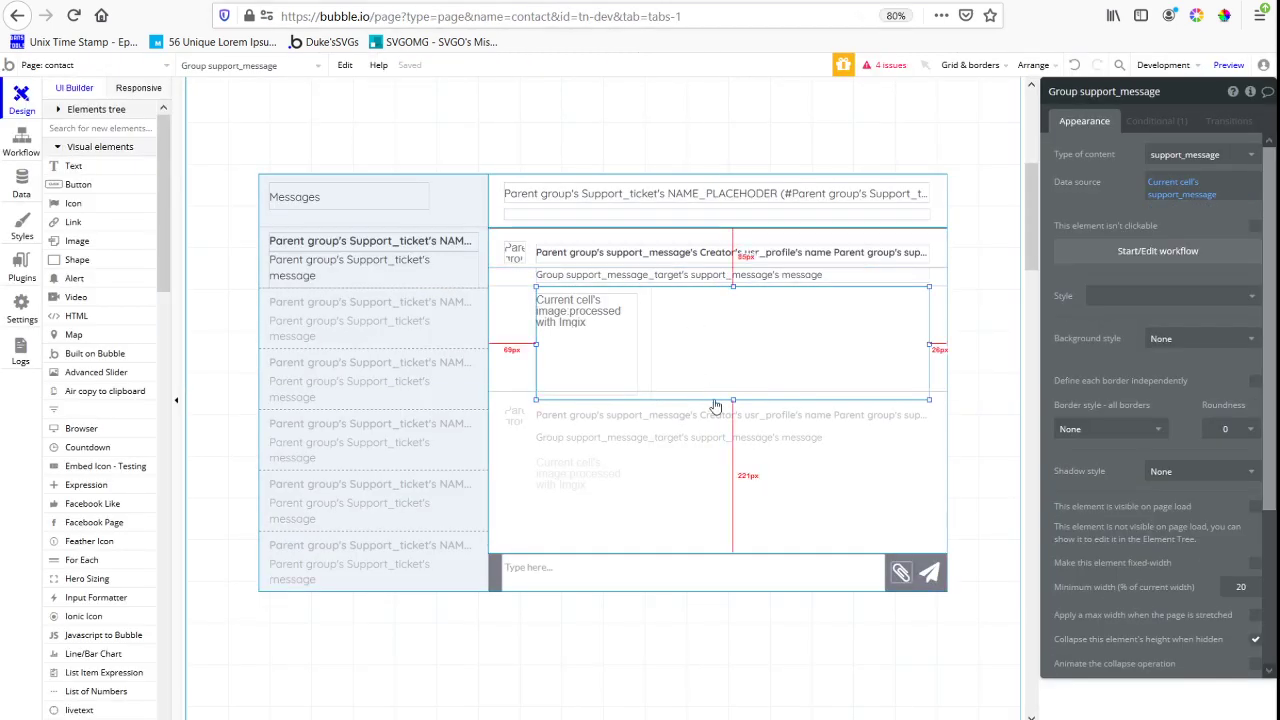
pyautogui.click(593, 340)
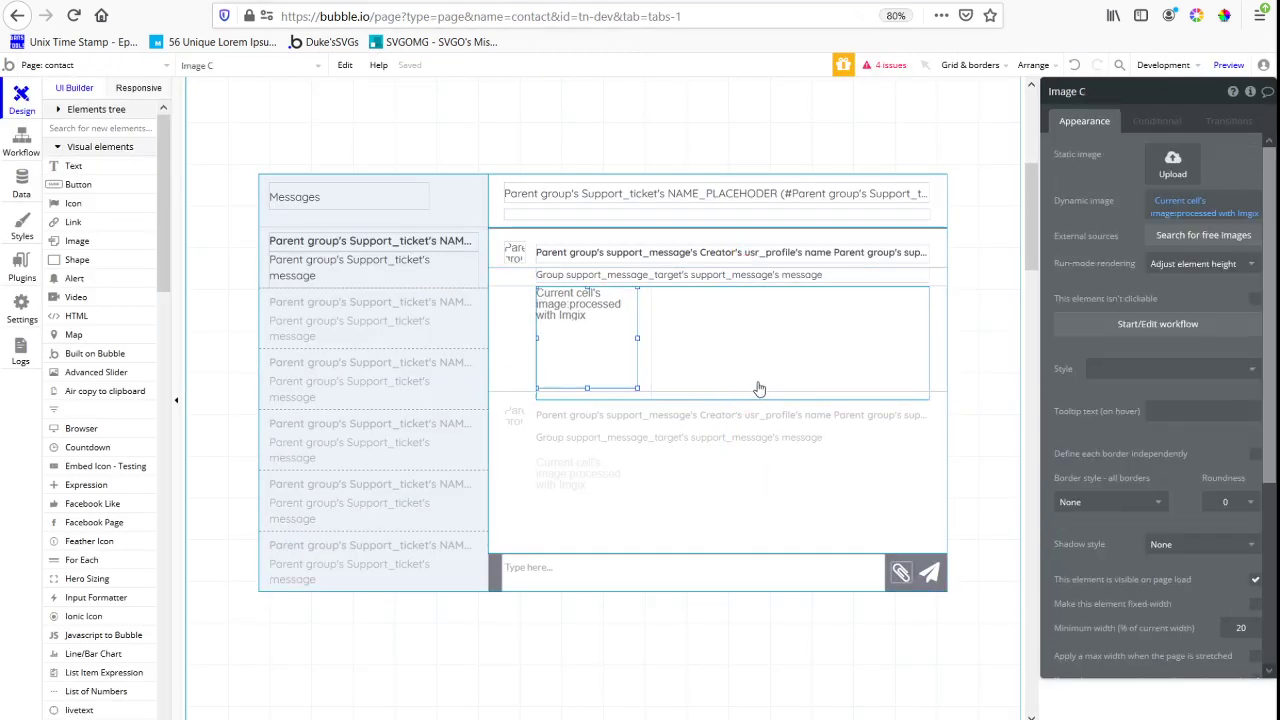
pyautogui.click(646, 370)
pyautogui.press('Up')
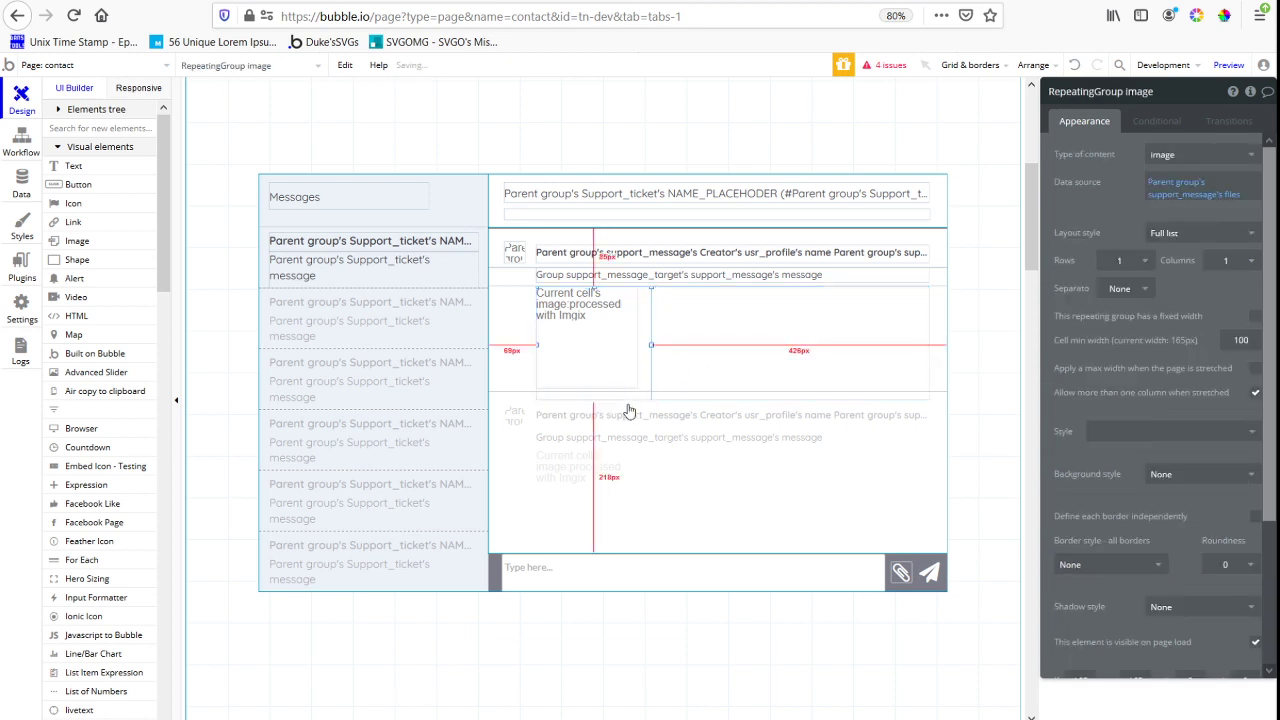
pyautogui.scroll(-3, 1114, 535)
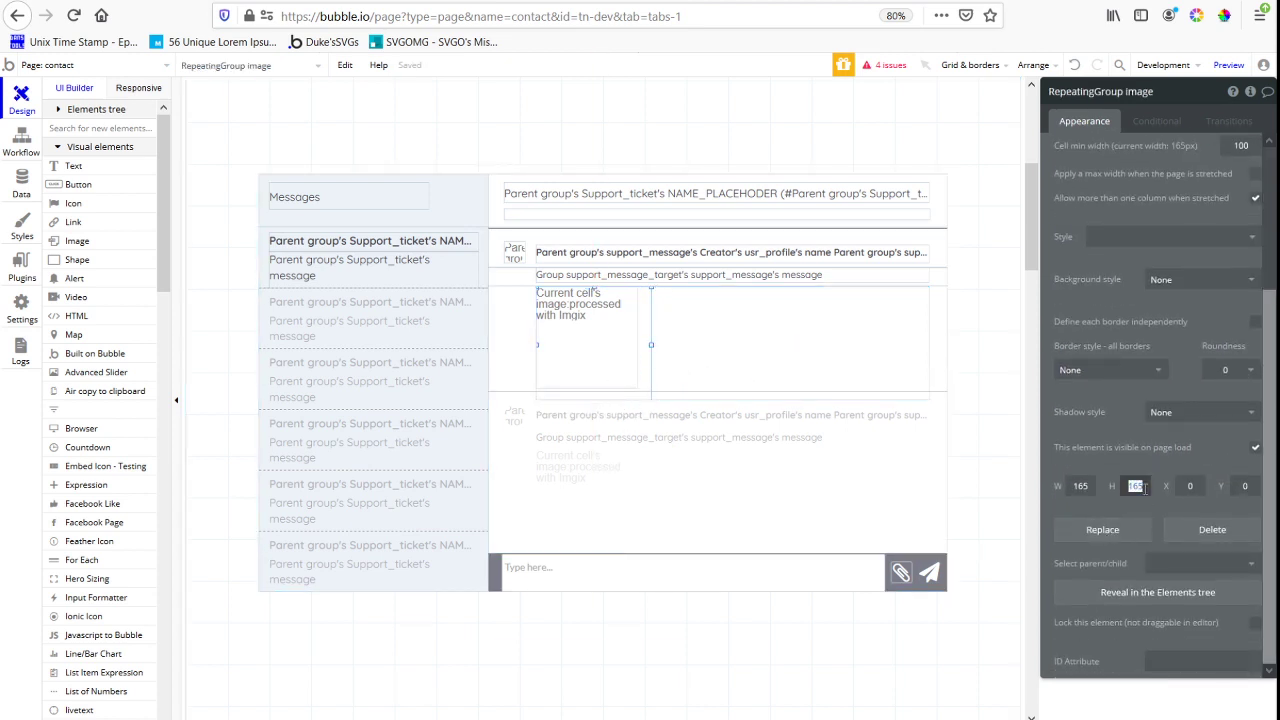
pyautogui.write('2')
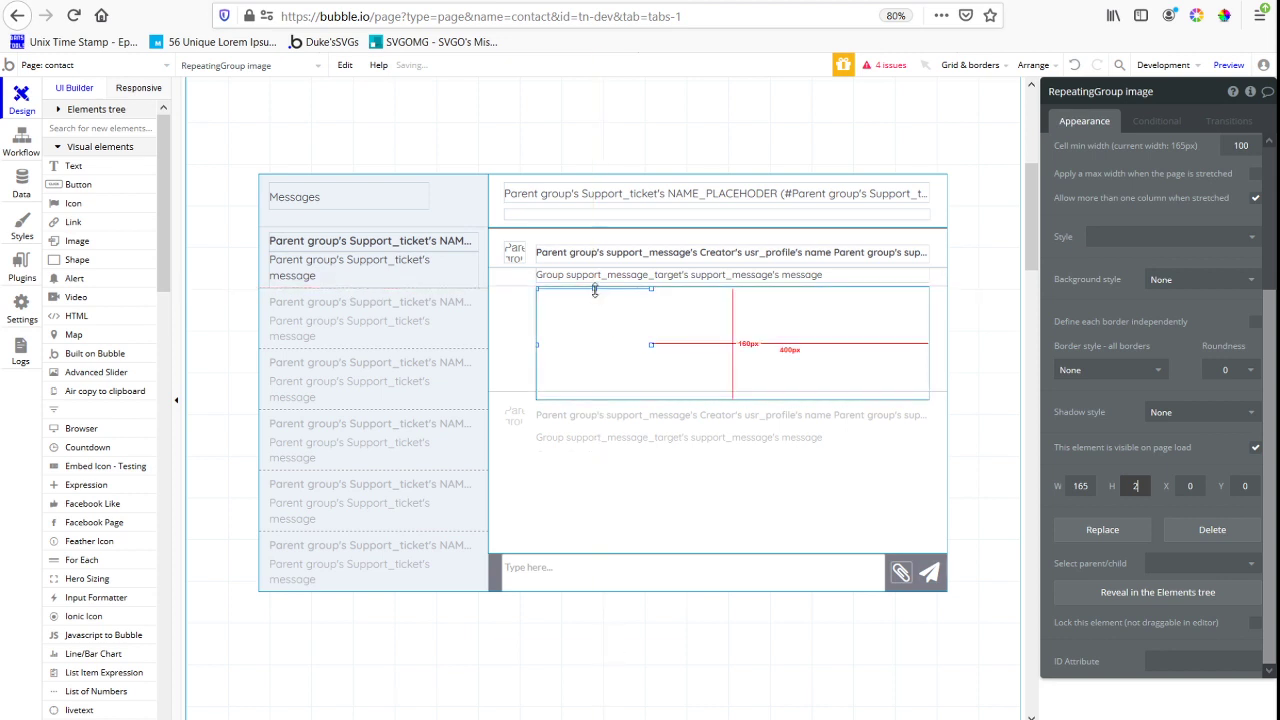
pyautogui.moveTo(597, 289); pyautogui.dragTo(569, 389)
# Bring Group support_message to the front and reduce its height to 145, level with the image's lower edge
pyautogui.click(731, 400)
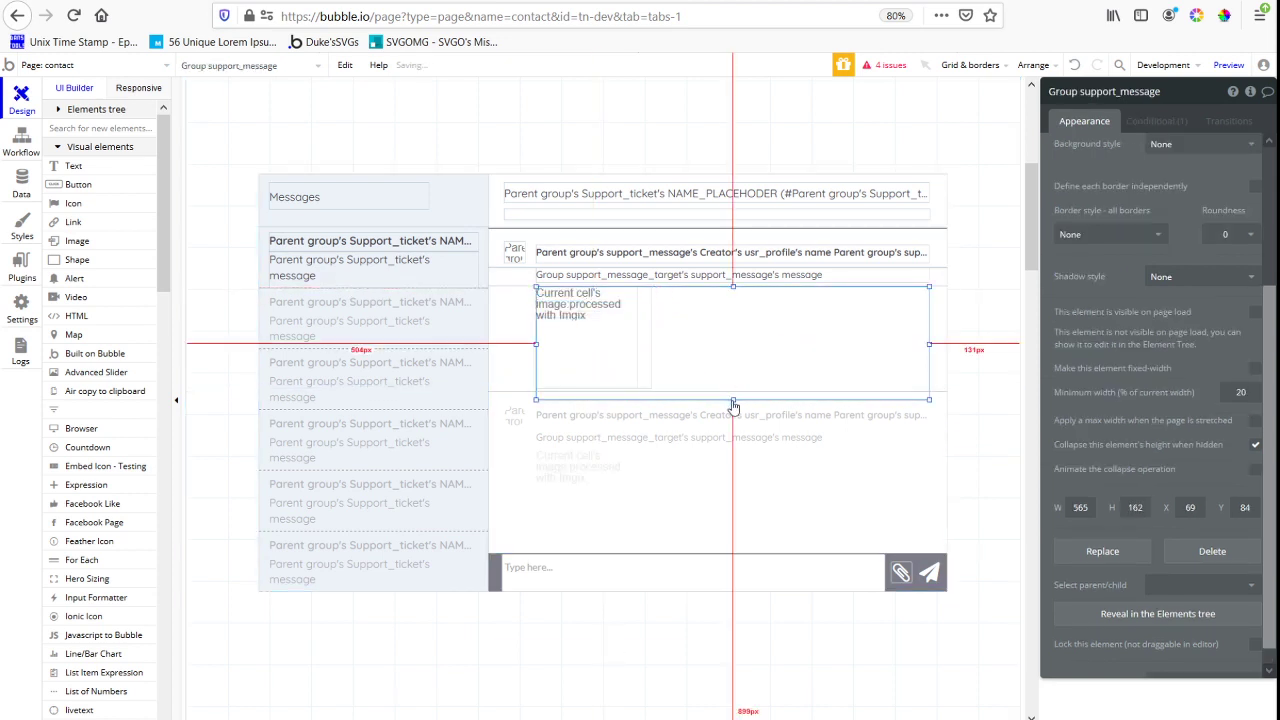
pyautogui.rightClick(735, 375)
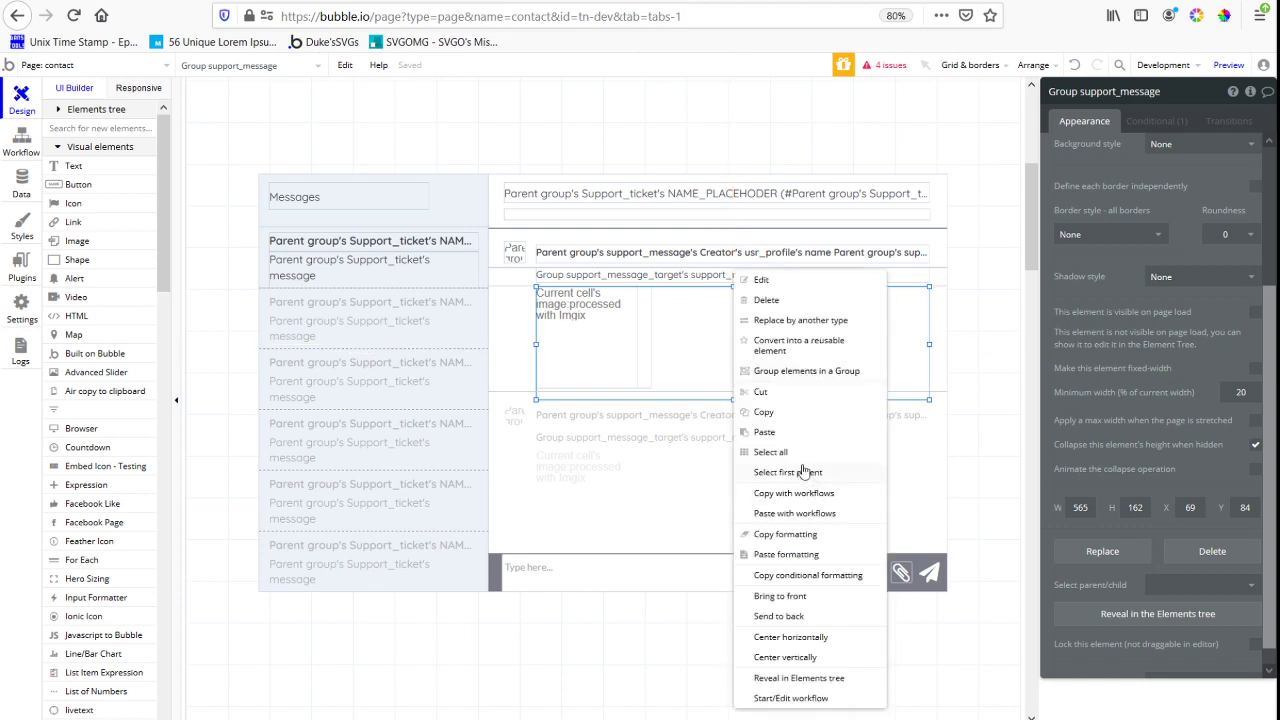
pyautogui.click(838, 598)
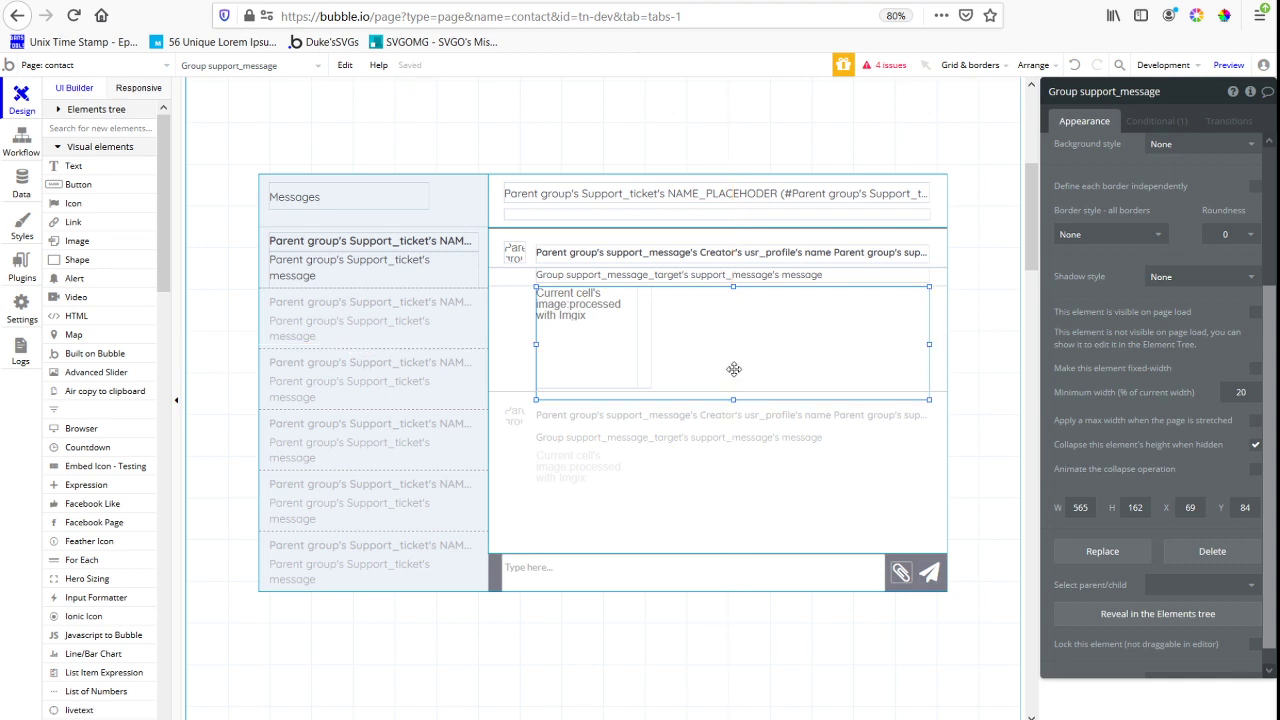
pyautogui.click(1136, 508)
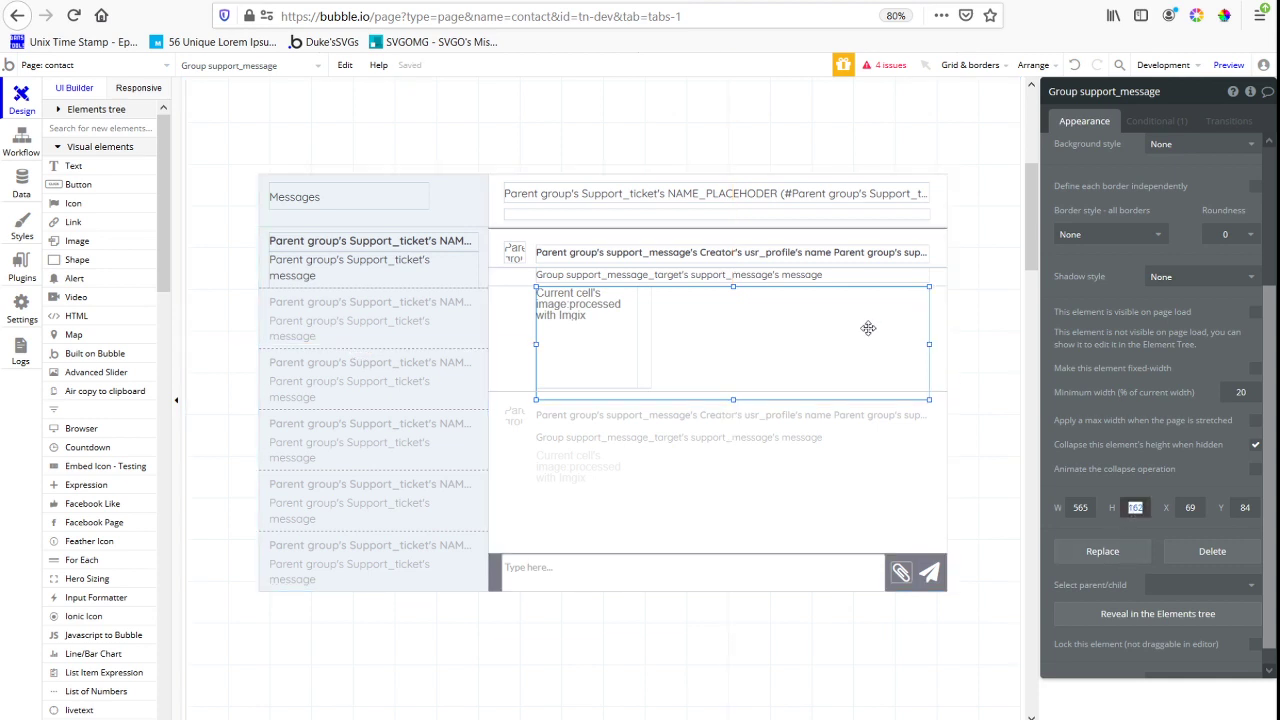
pyautogui.write('2')
pyautogui.moveTo(734, 294); pyautogui.dragTo(749, 520)
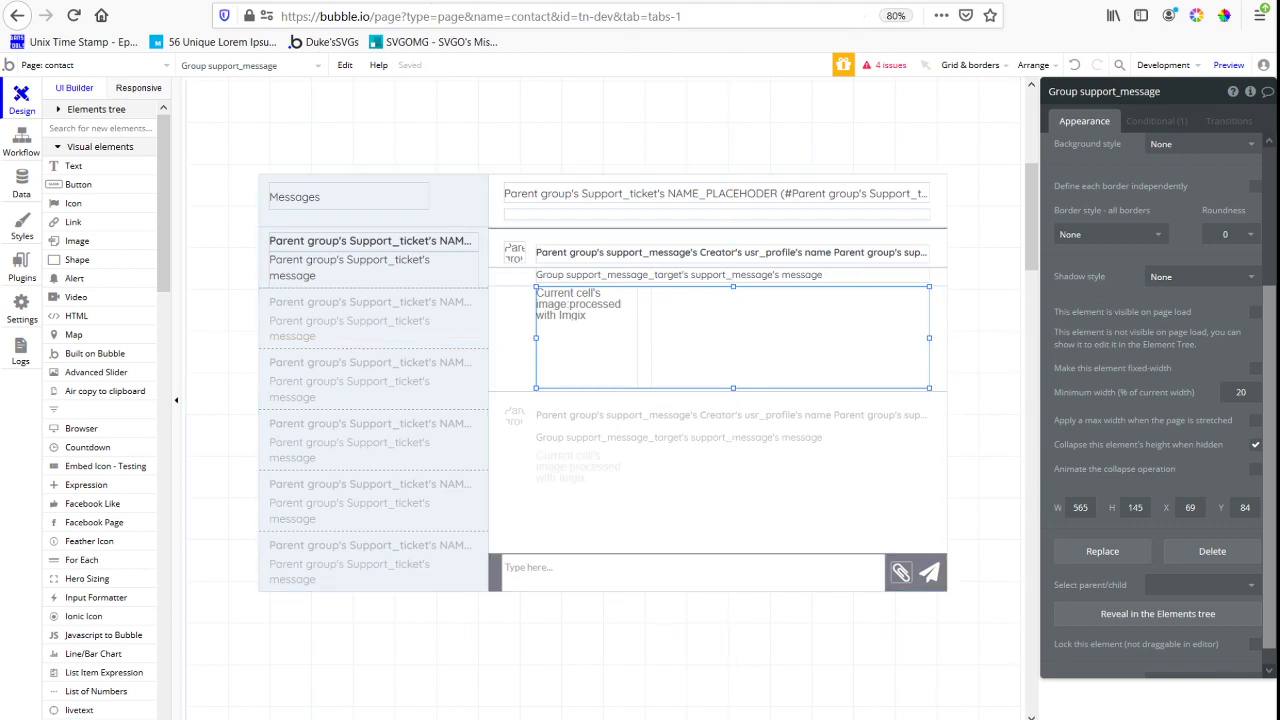
# Reload the preview and check message spacing and scrolling in the "This is a help message" and "This is the newest support message" tickets
pyautogui.hotkey('ctrl', 'Tab')
pyautogui.press('F5')
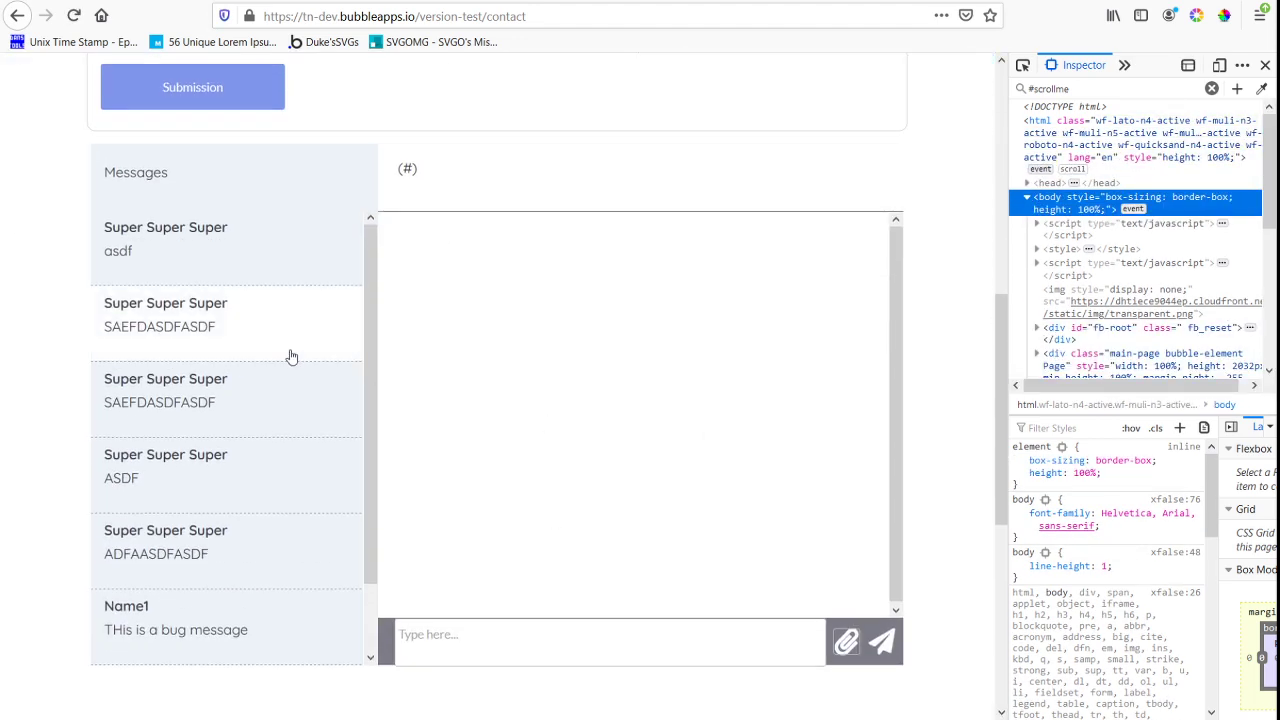
pyautogui.scroll(-1, 289, 354)
pyautogui.click(185, 622)
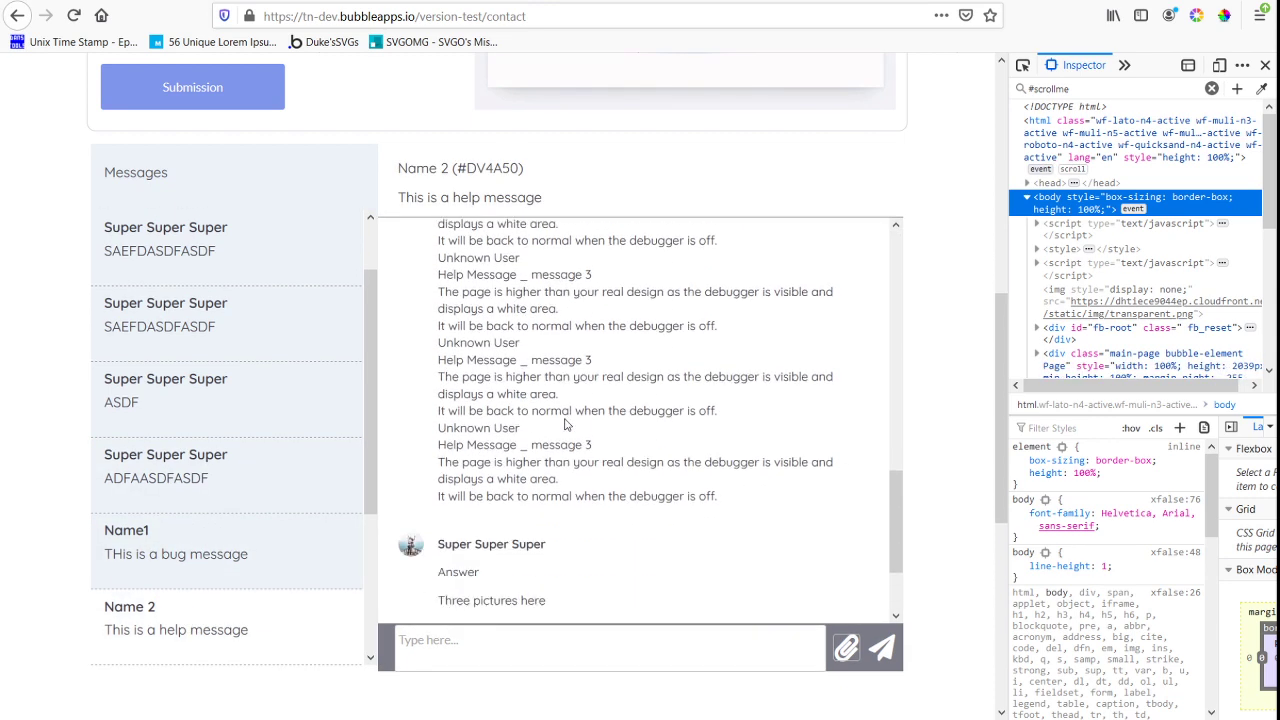
pyautogui.scroll(-3, 564, 424)
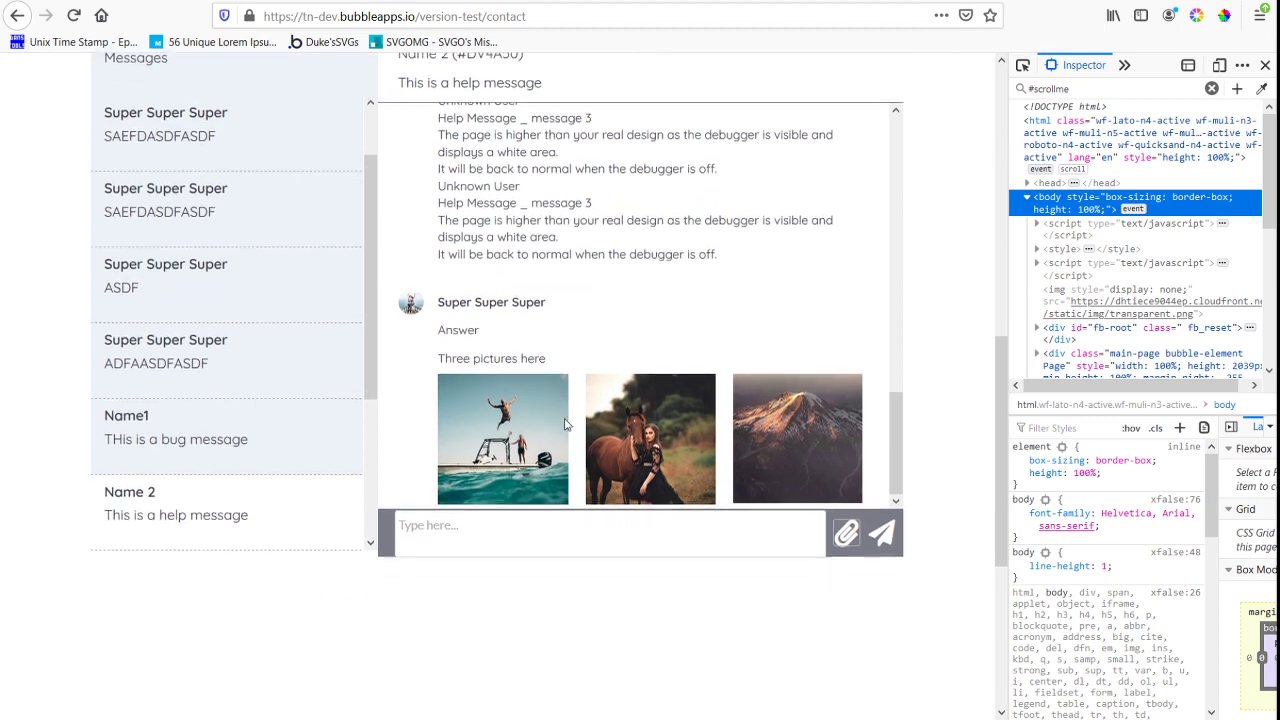
pyautogui.scroll(4, 594, 437)
pyautogui.scroll(-4, 594, 437)
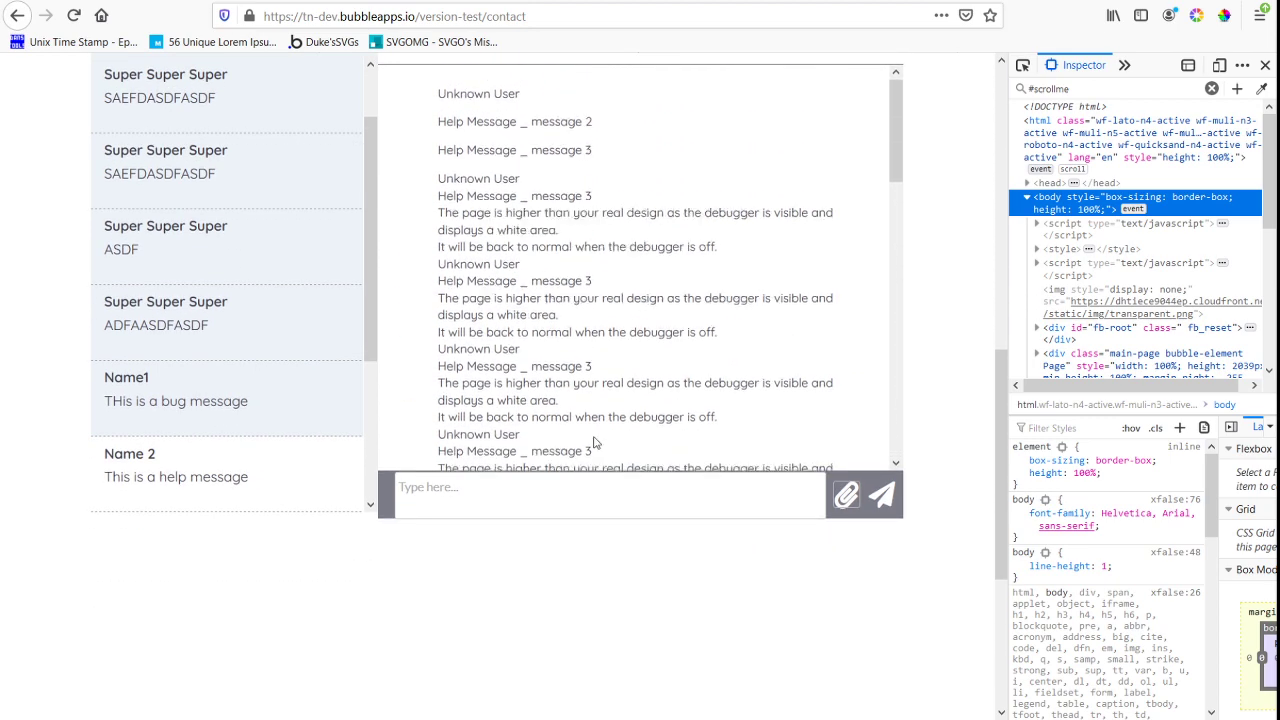
pyautogui.scroll(-3, 376, 404)
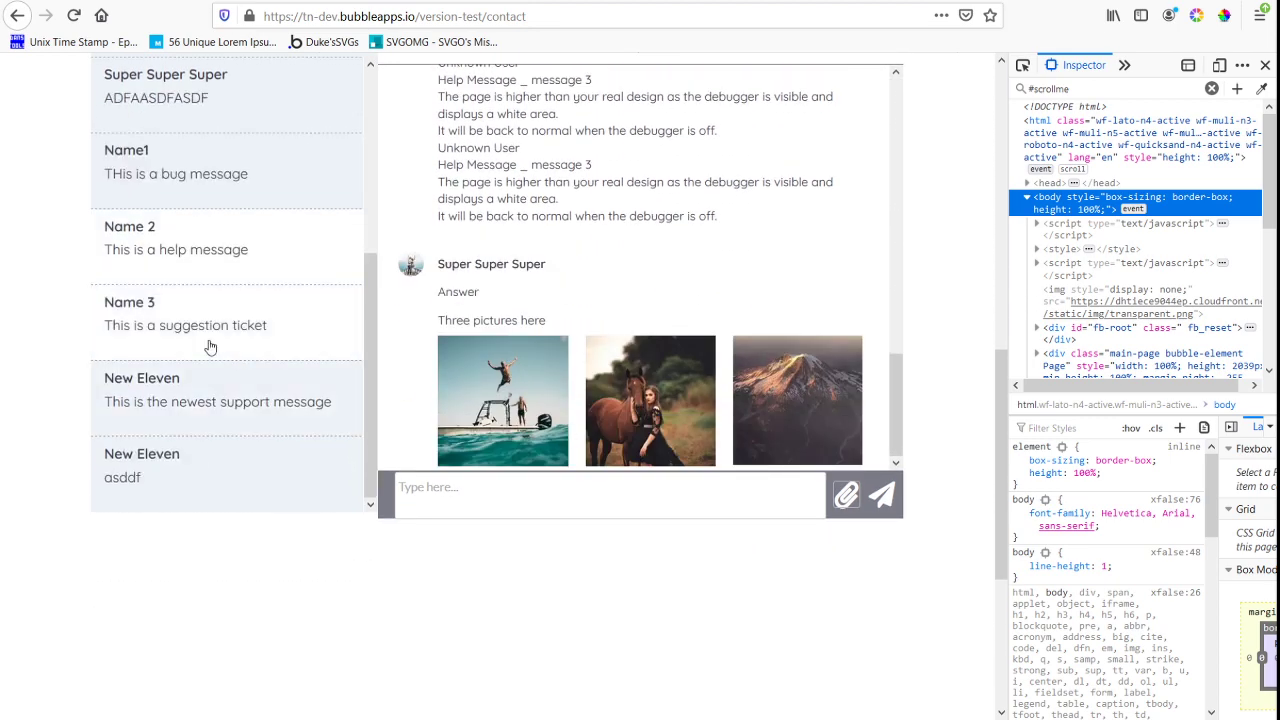
pyautogui.click(223, 411)
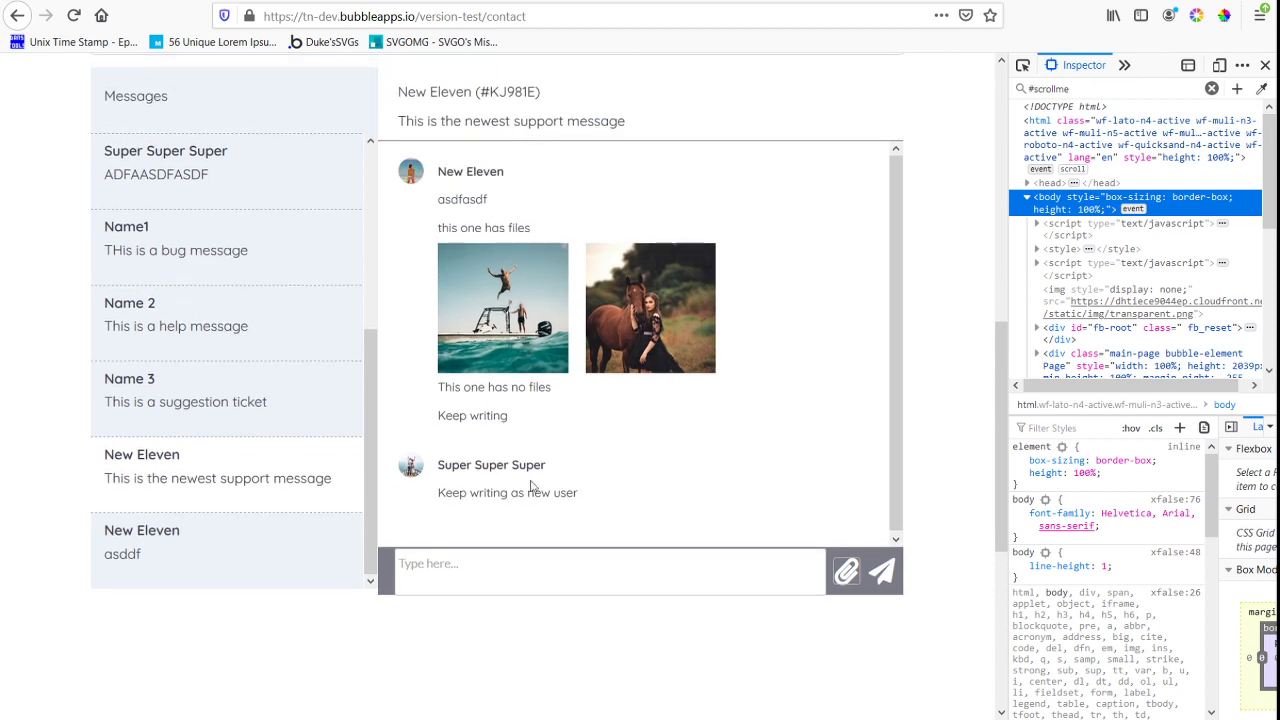
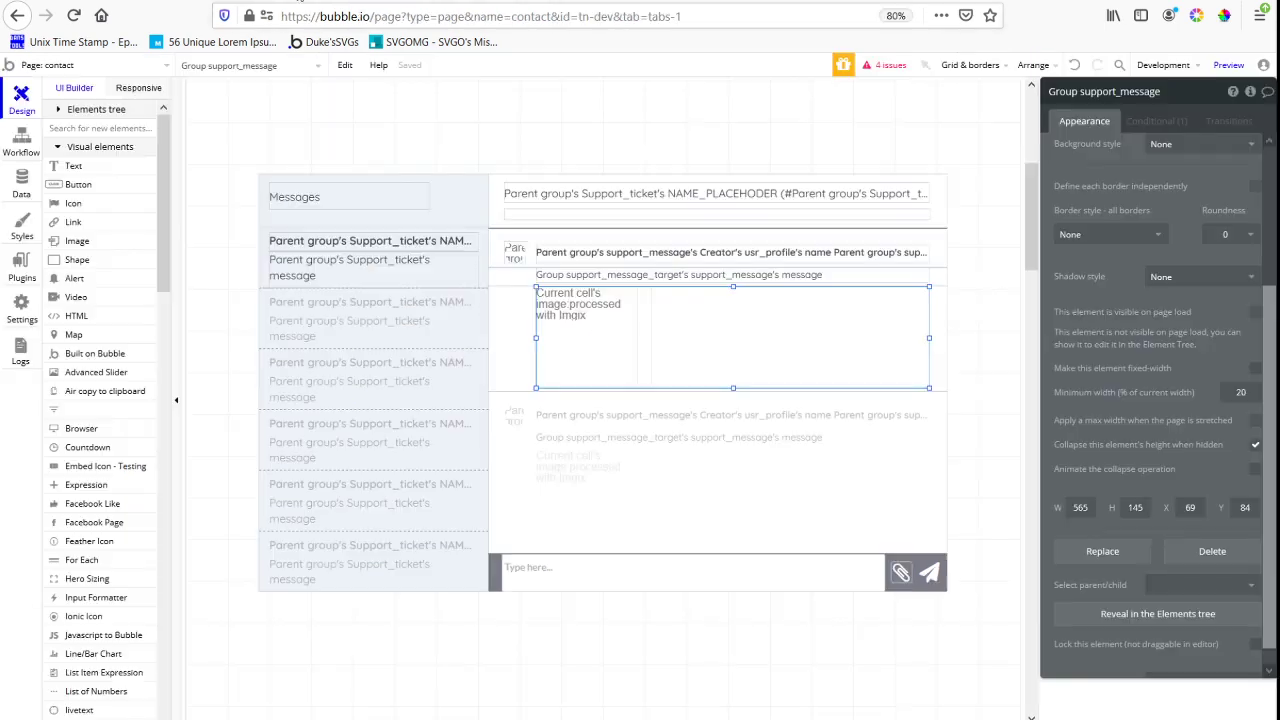
# Back in the Bubble editor, draw a text element 565 wide and 19 high above the creator's name, at X 69 and Y 0
pyautogui.hotkey('ctrl', 'Tab')
pyautogui.click(592, 245)
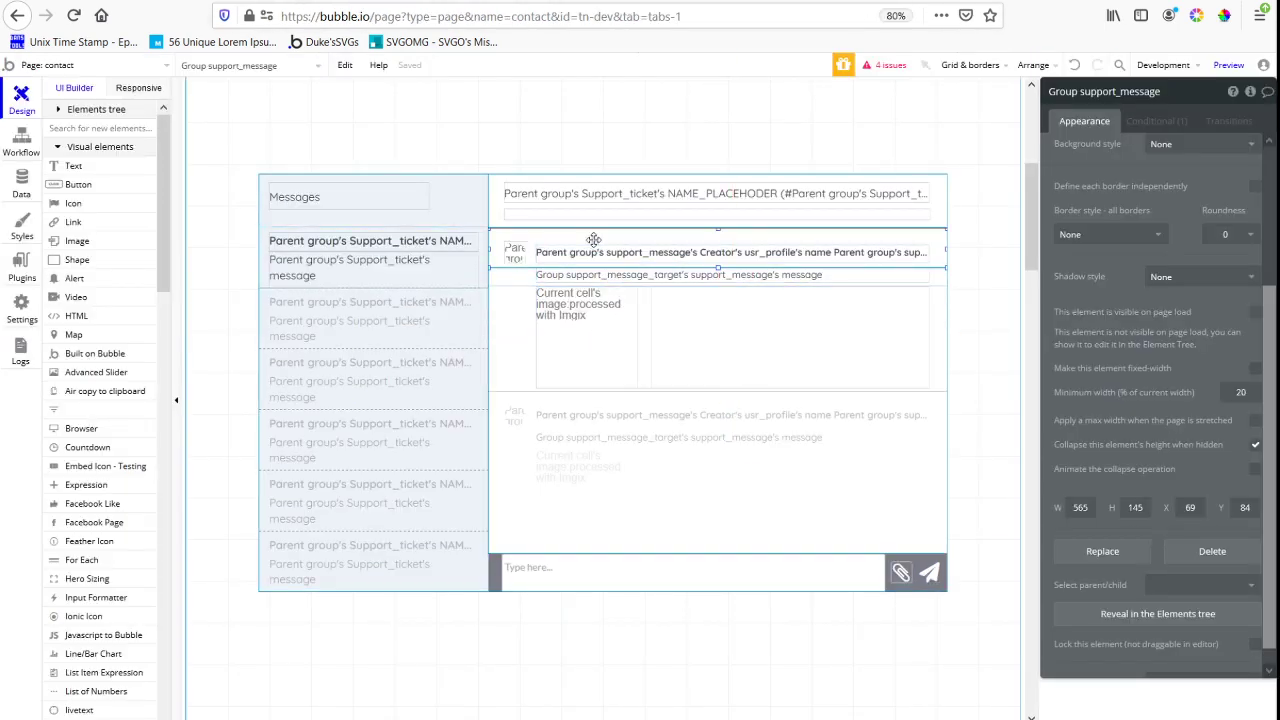
pyautogui.moveTo(710, 255); pyautogui.dragTo(507, 240)
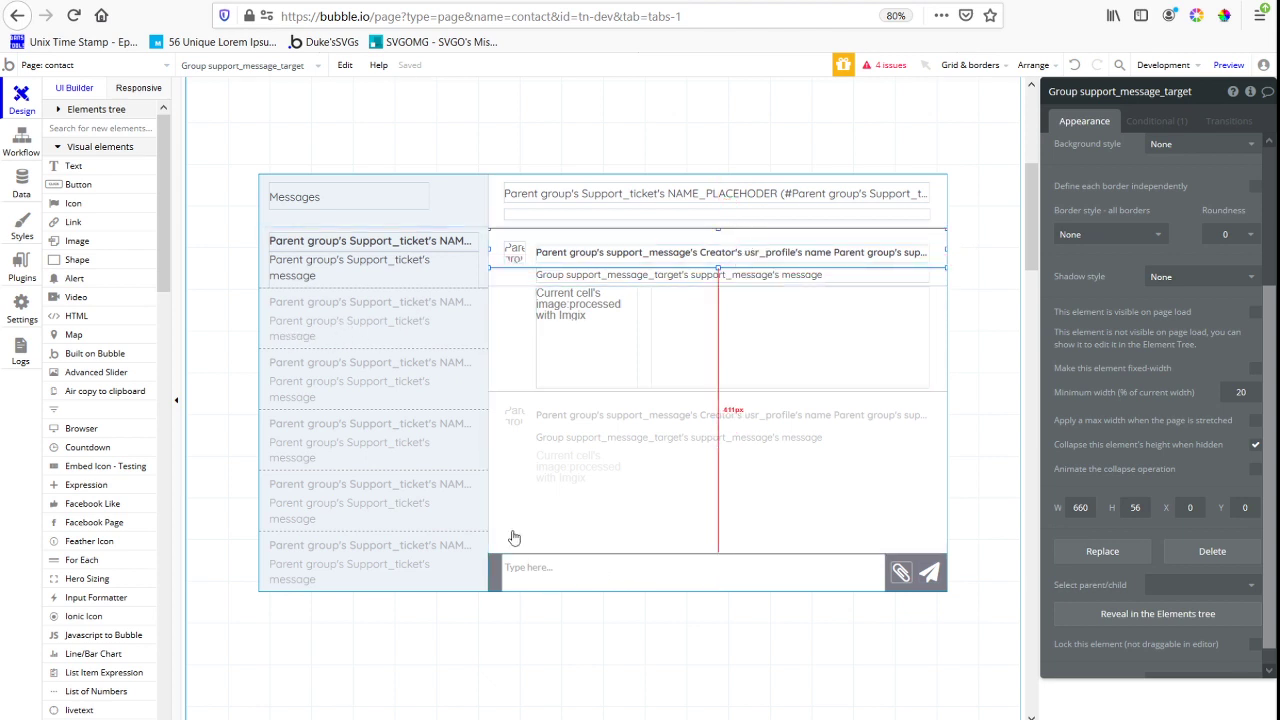
pyautogui.click(78, 168)
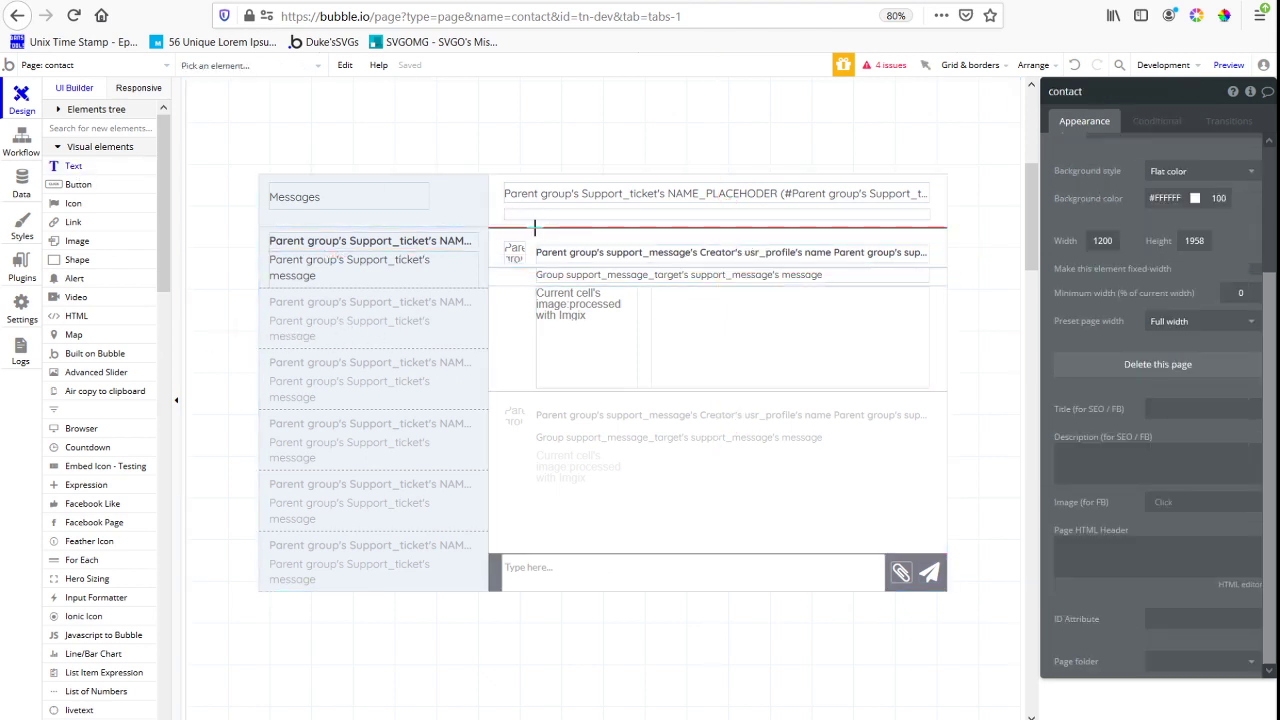
pyautogui.moveTo(535, 229)
pyautogui.mouseDown()
pyautogui.moveTo(628, 241)
pyautogui.moveTo(930, 236)
pyautogui.mouseUp()
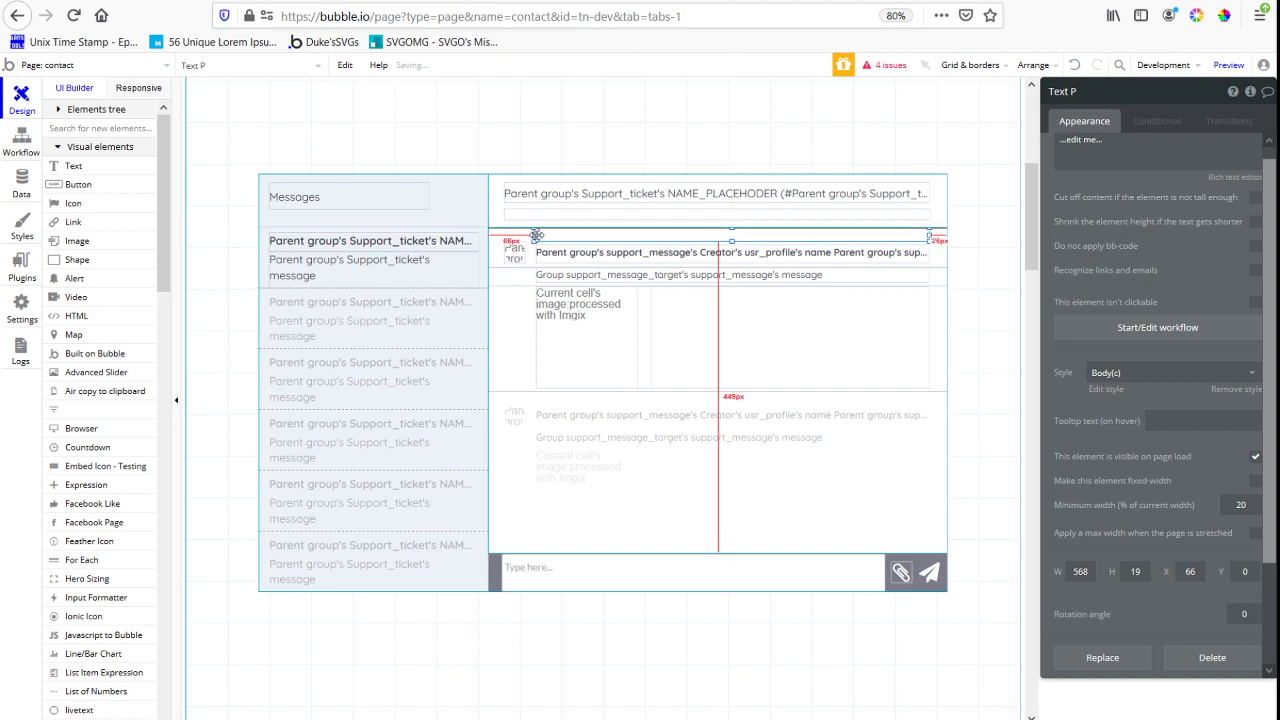
pyautogui.moveTo(530, 236); pyautogui.dragTo(535, 236)
# Insert a dynamic search for support_message as the content of the new text element
pyautogui.click(1137, 150)
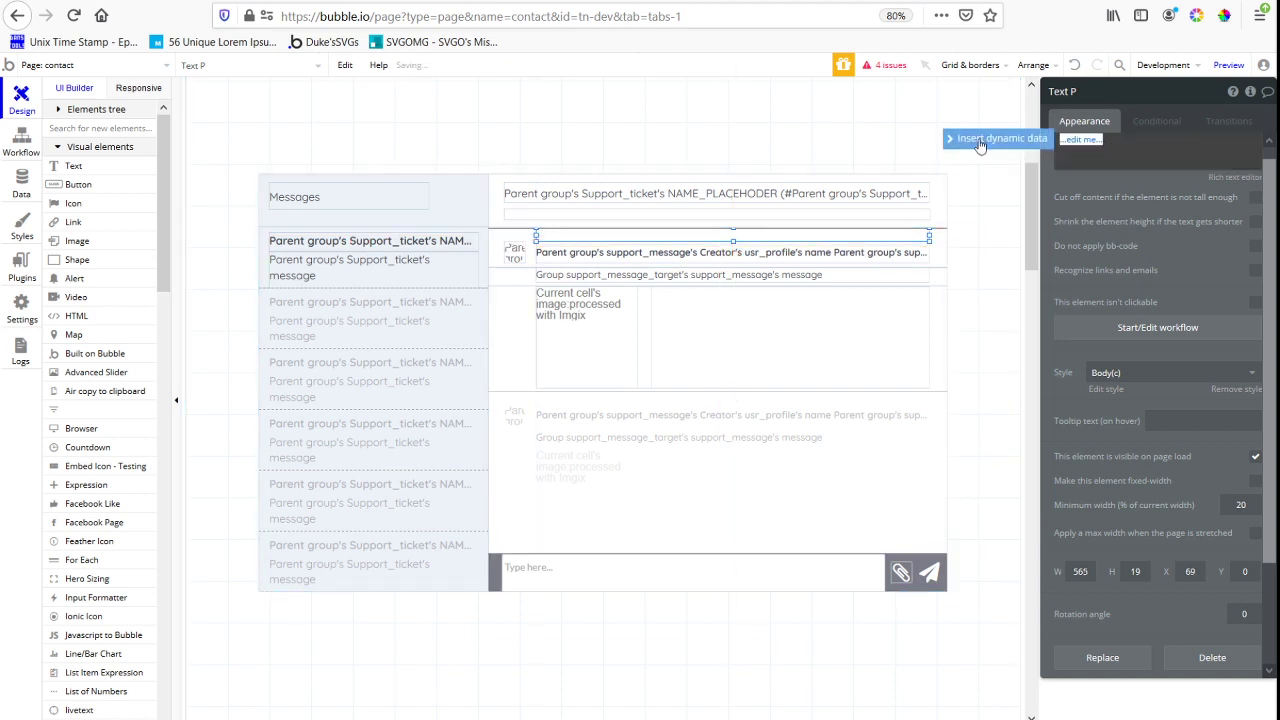
pyautogui.click(981, 140)
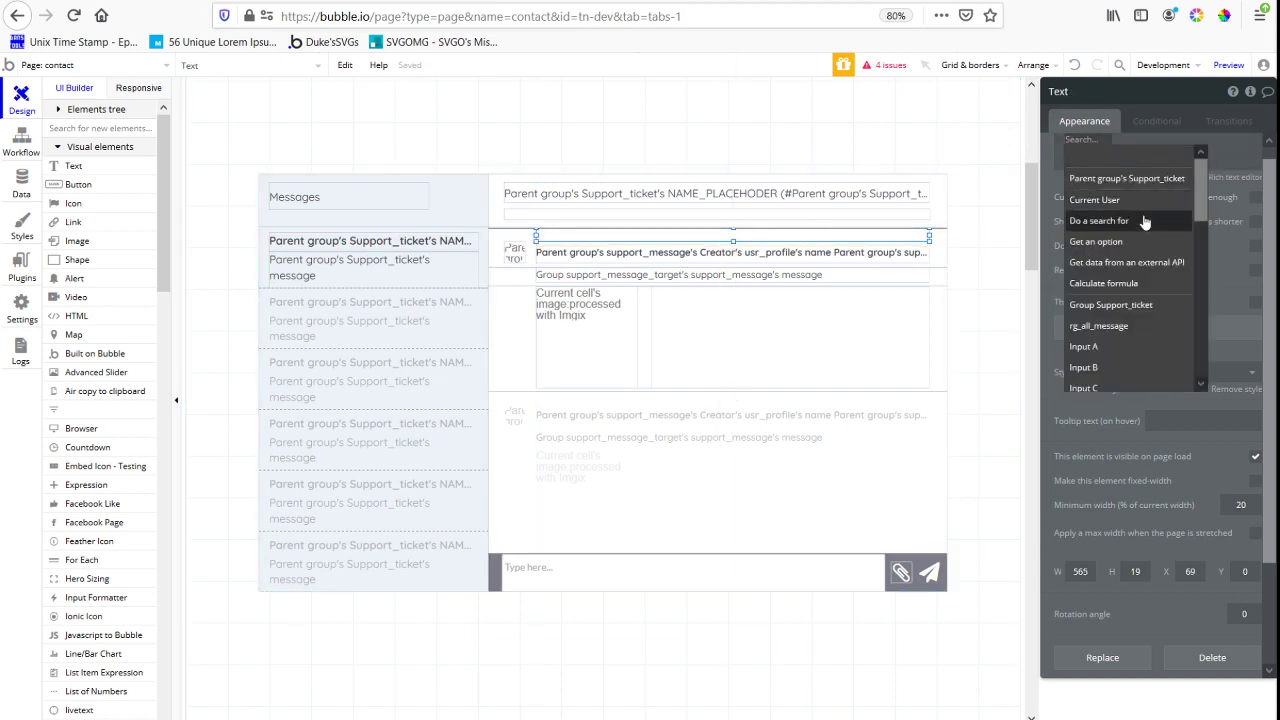
pyautogui.click(1116, 137)
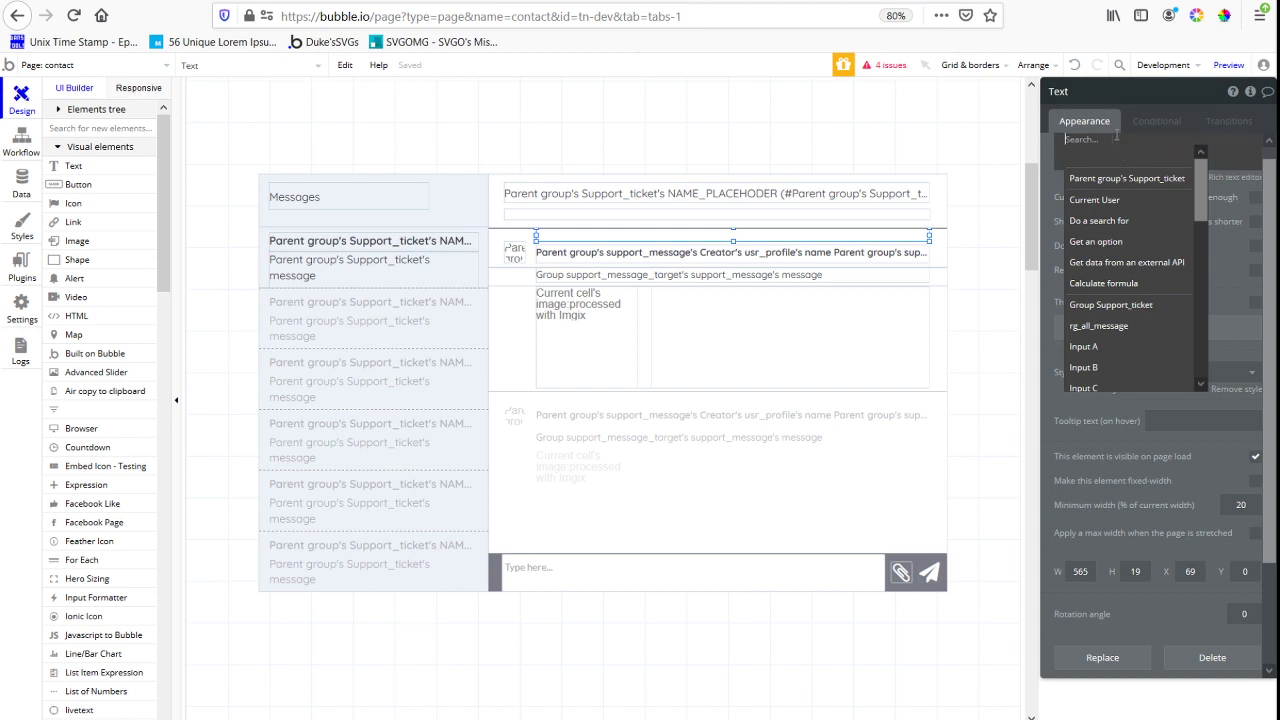
pyautogui.click(1099, 220)
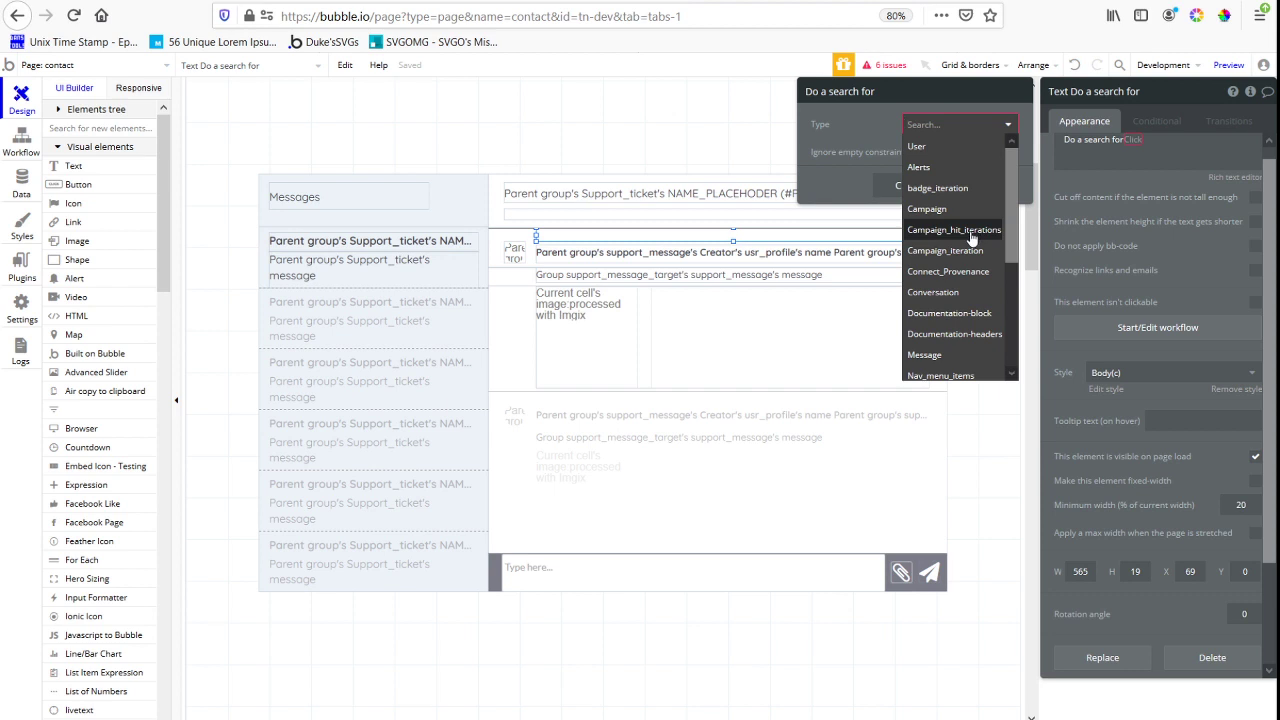
pyautogui.write('mess')
pyautogui.click(995, 218)
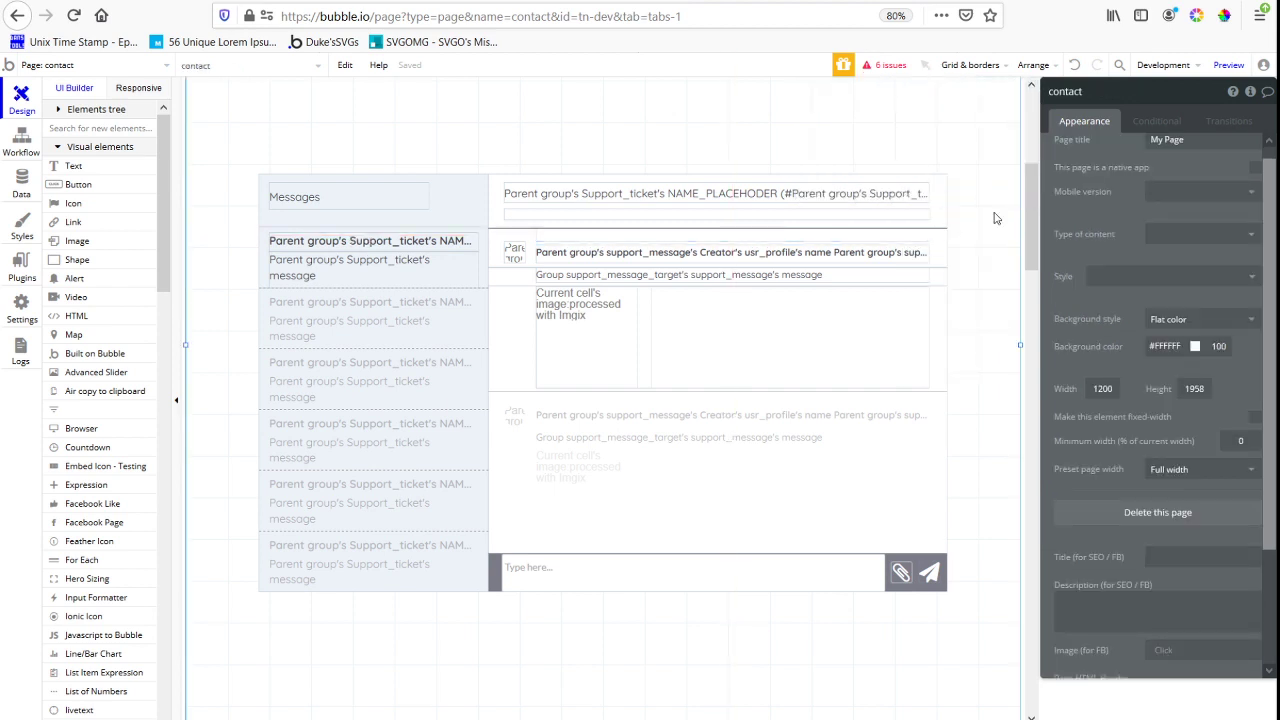
pyautogui.click(569, 237)
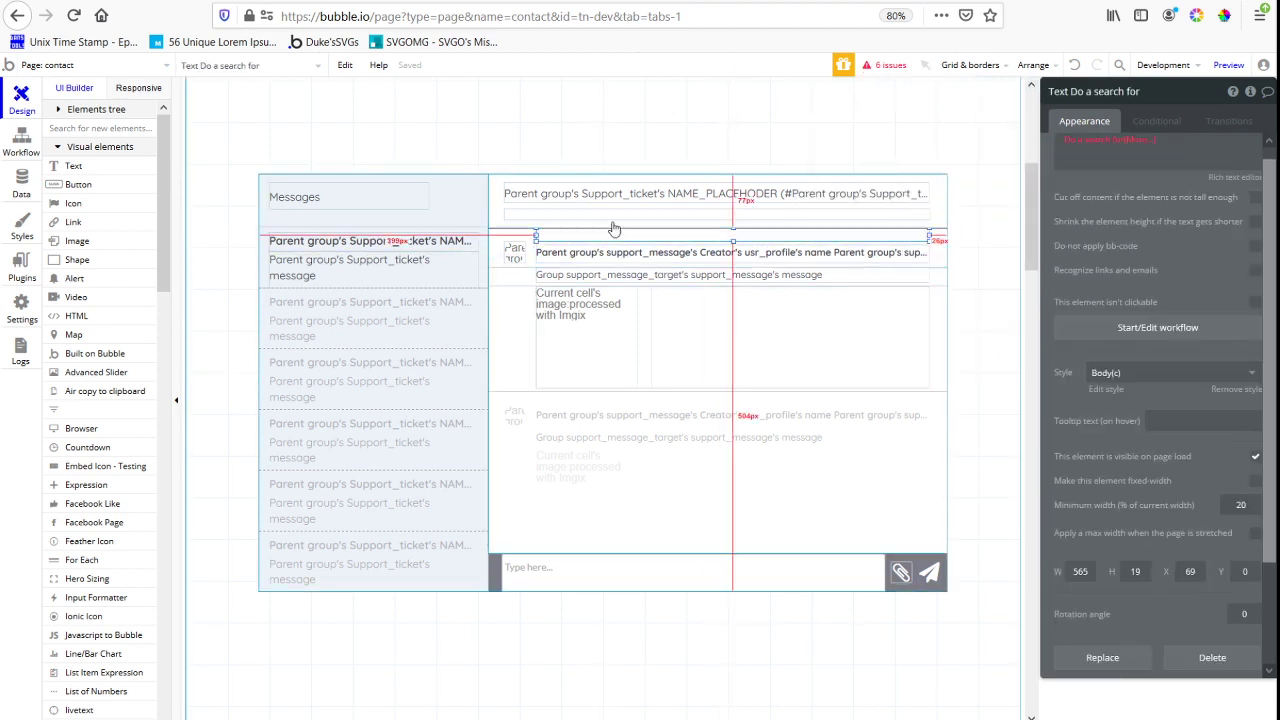
pyautogui.click(1110, 141)
pyautogui.click(940, 124)
pyautogui.write('mess')
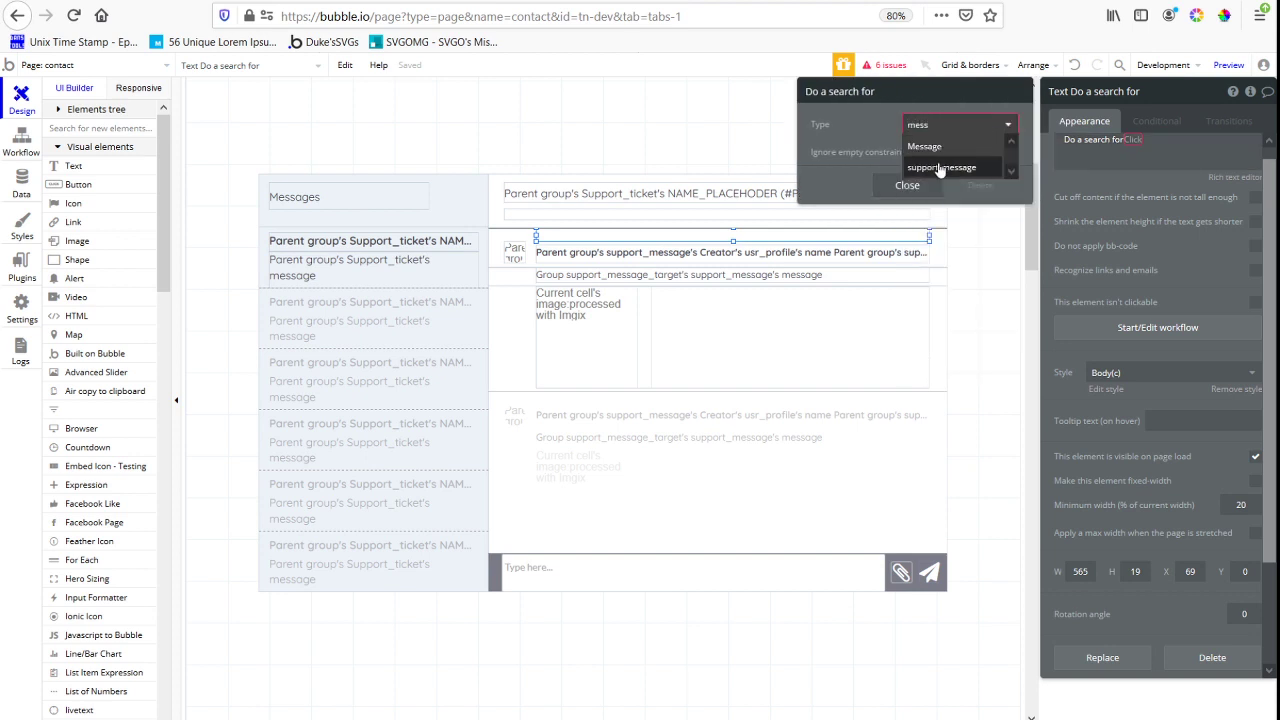
pyautogui.click(942, 167)
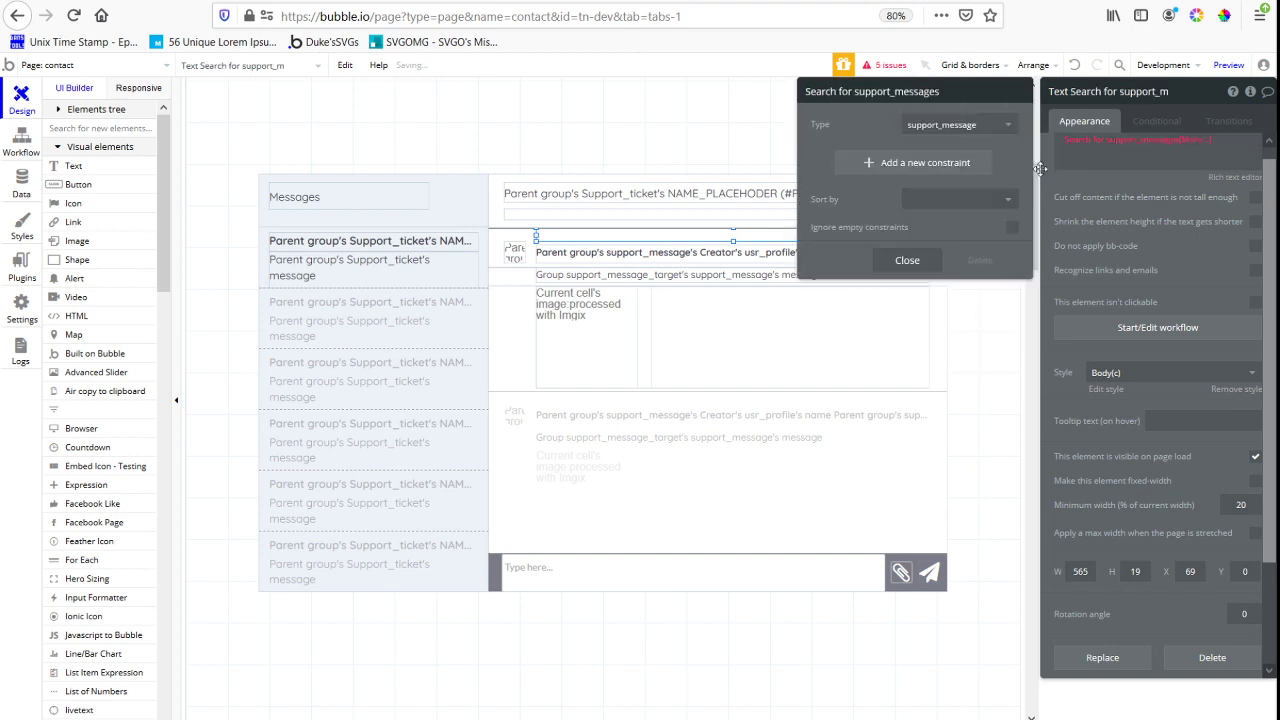
pyautogui.click(940, 163)
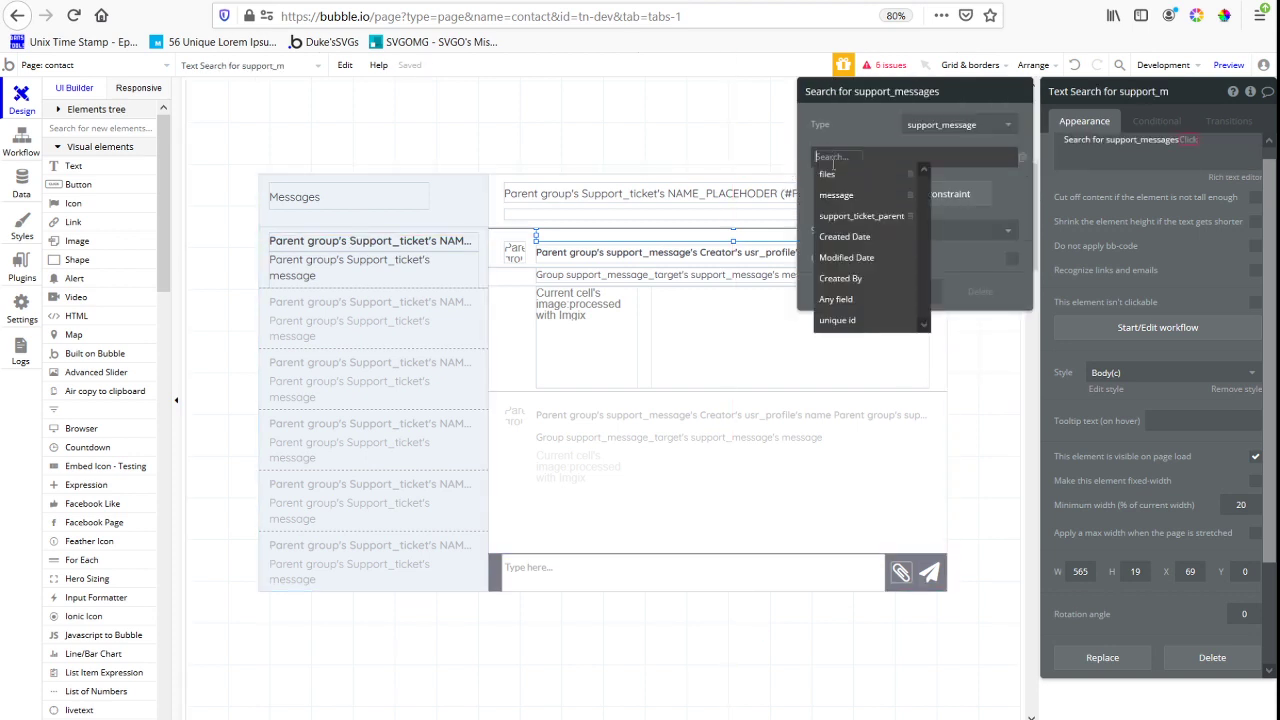
# Copy the data source expression of the rg_all_message repeating group
pyautogui.click(513, 353)
pyautogui.rightClick(1173, 166)
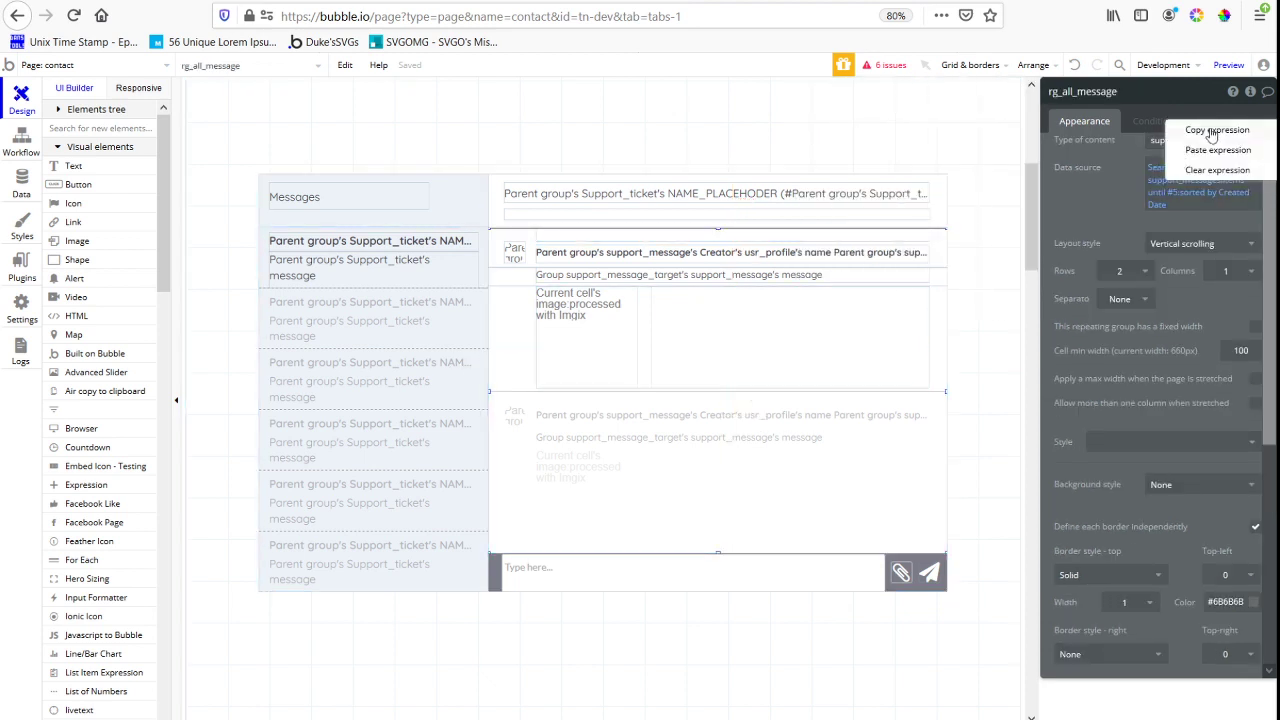
pyautogui.click(1216, 130)
# Send Group support_message_target and the rg_all_message repeating group to the back
pyautogui.click(679, 236)
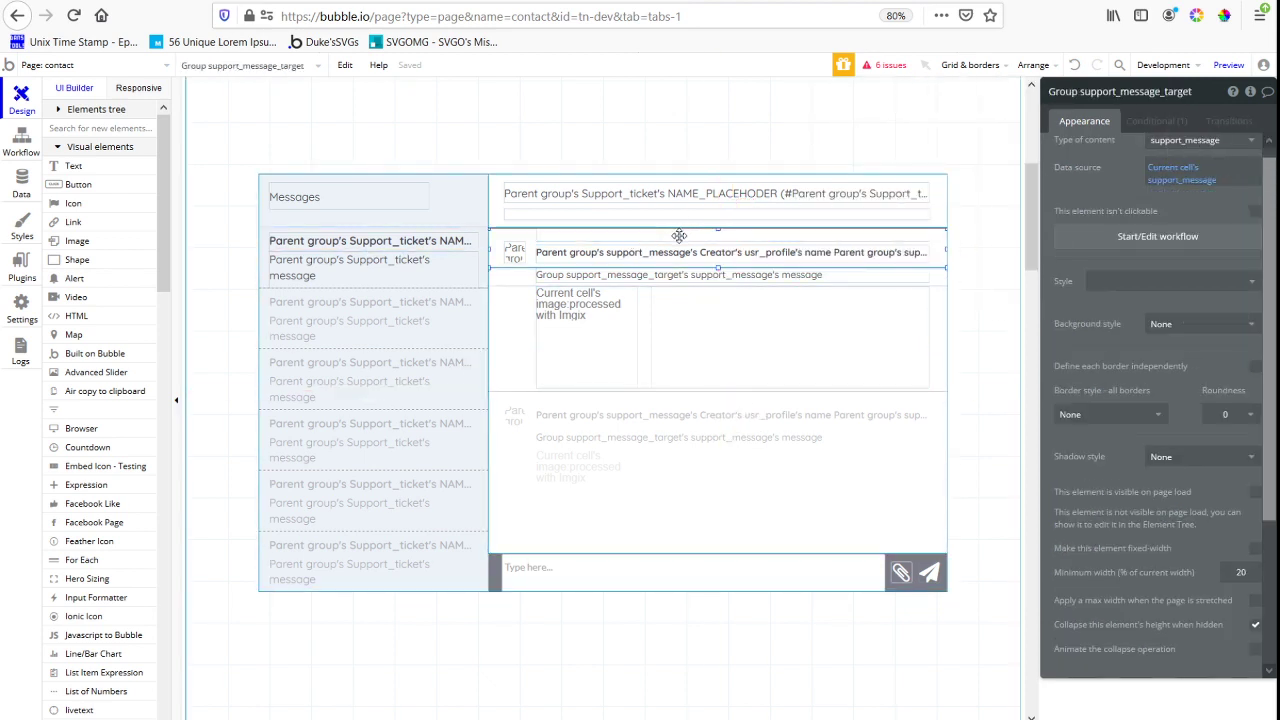
pyautogui.rightClick(940, 242)
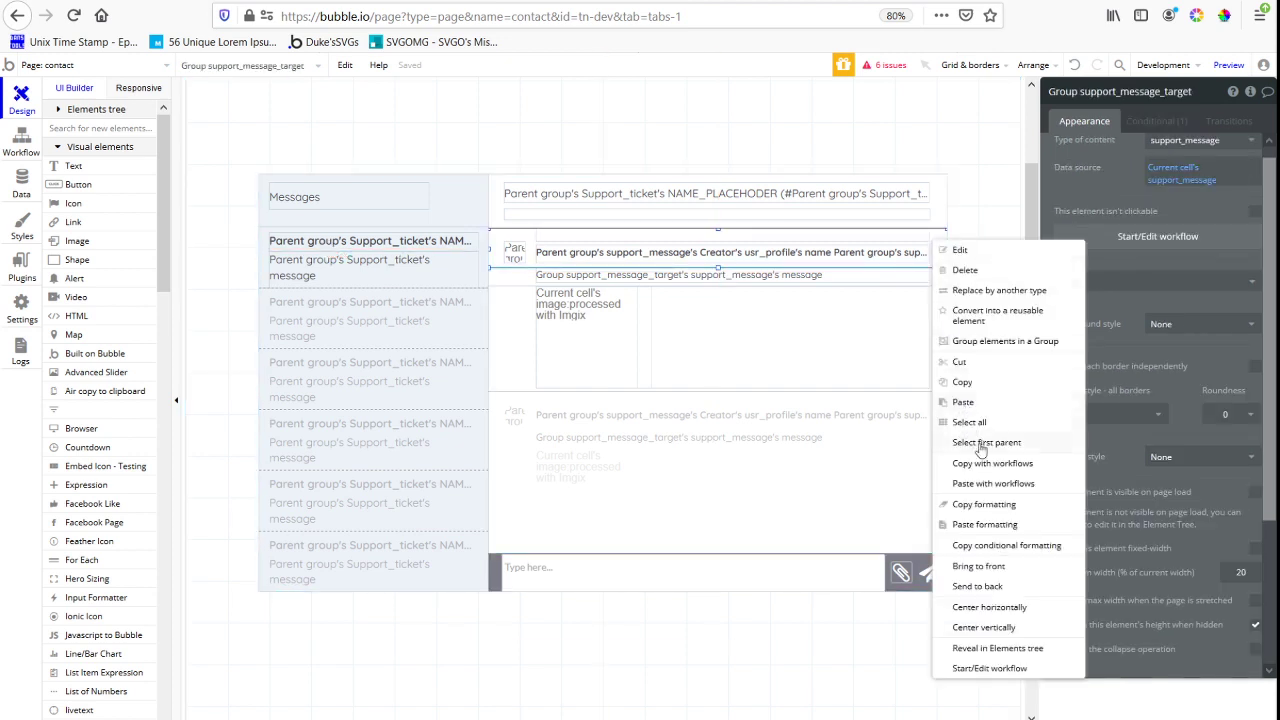
pyautogui.click(978, 586)
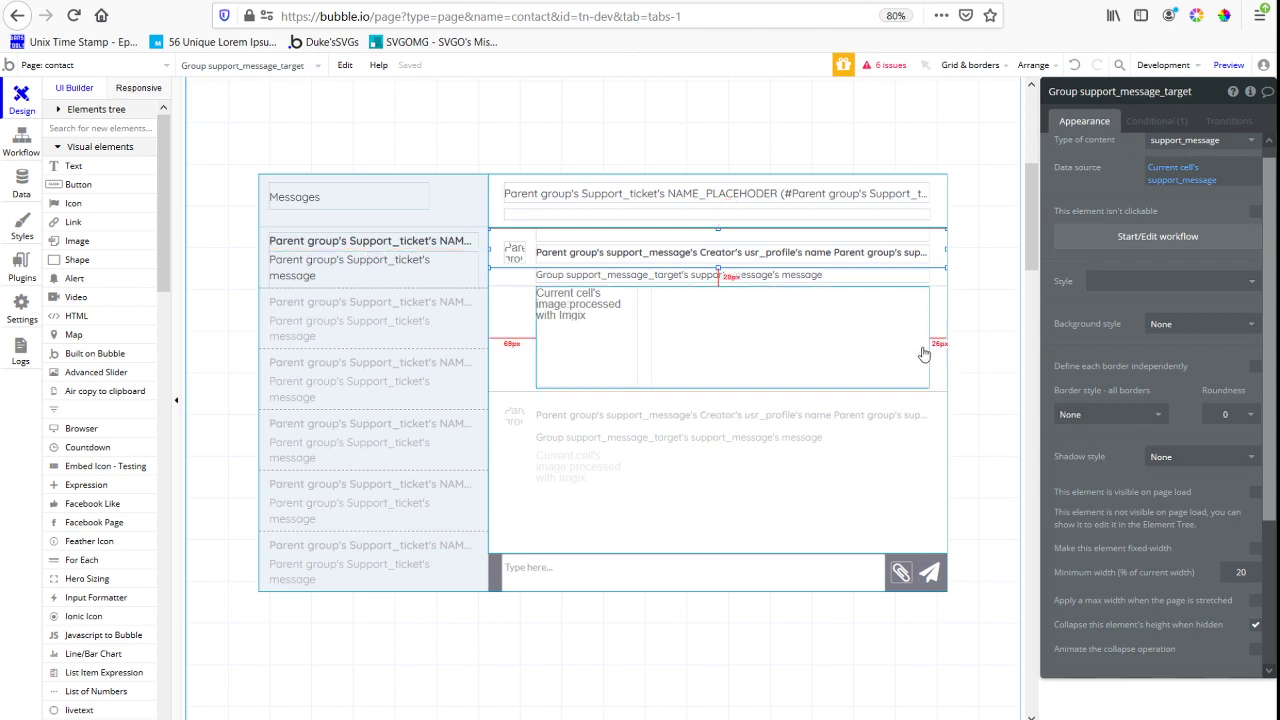
pyautogui.click(938, 277)
pyautogui.click(937, 326)
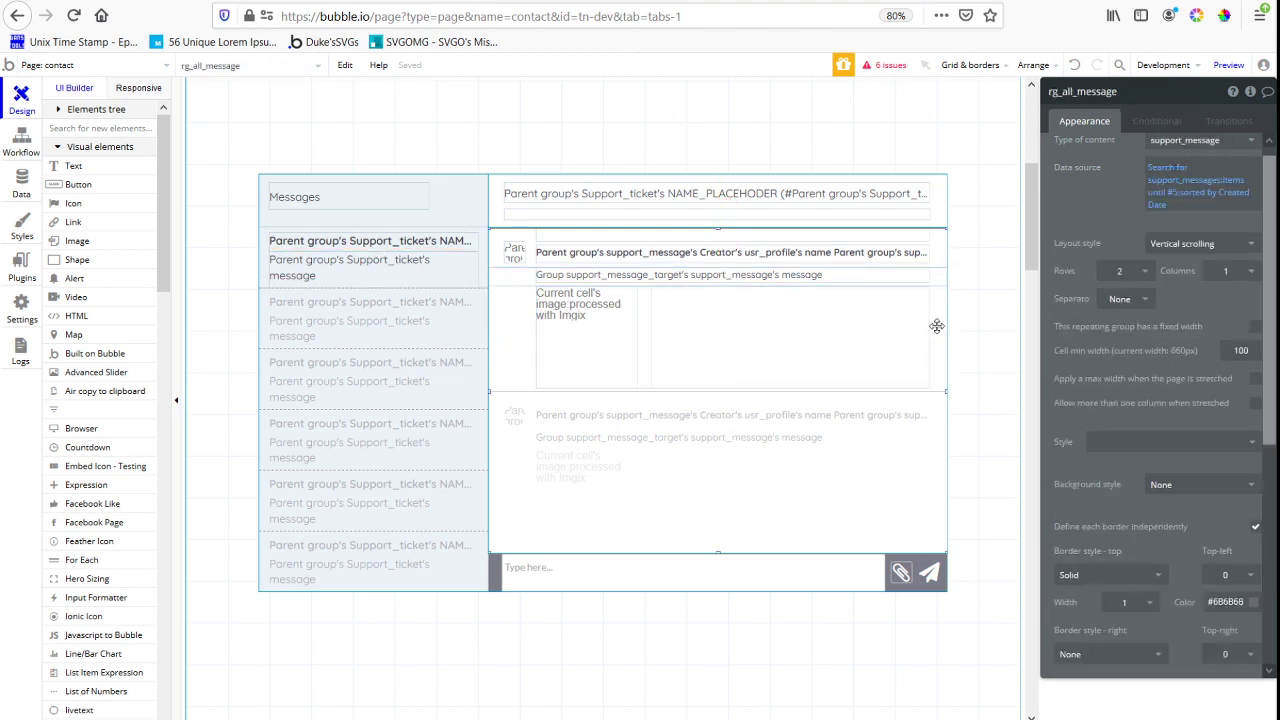
pyautogui.rightClick(937, 326)
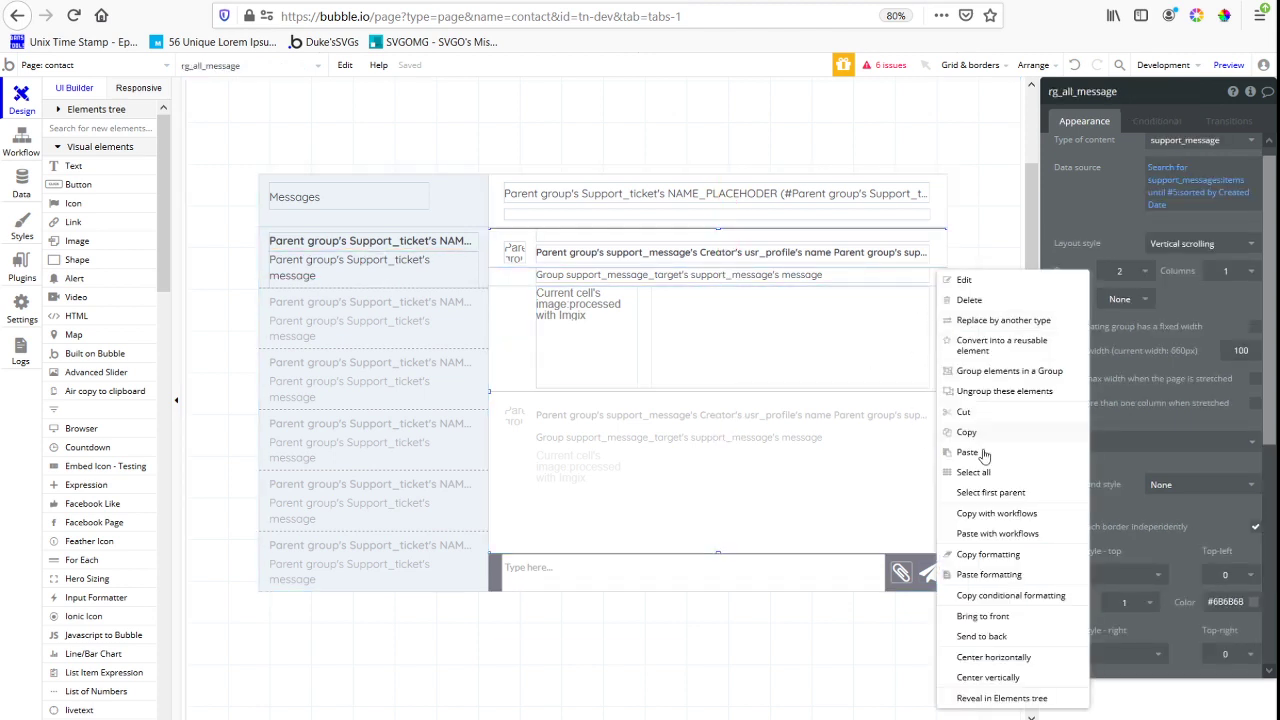
pyautogui.click(986, 638)
# Replace the new text's search with the copied support_messages expression and remove its item limit and Created Date sorting
pyautogui.click(778, 241)
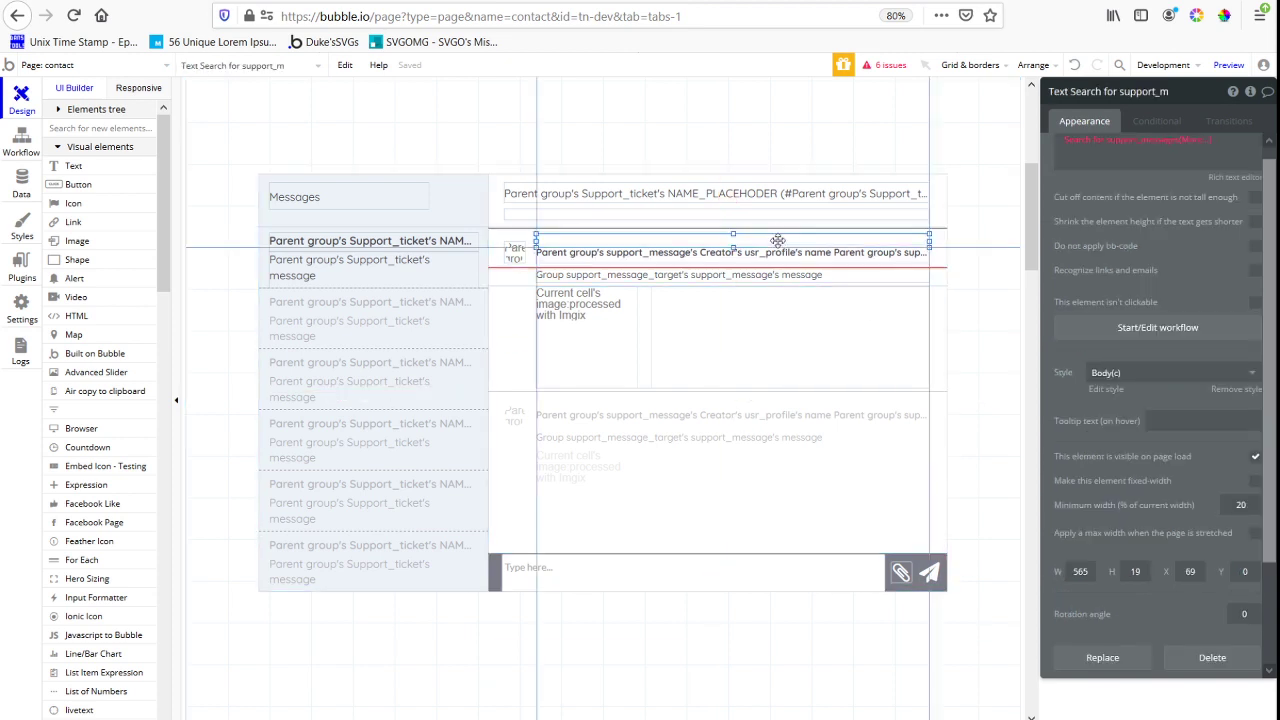
pyautogui.moveTo(778, 241); pyautogui.dragTo(934, 320)
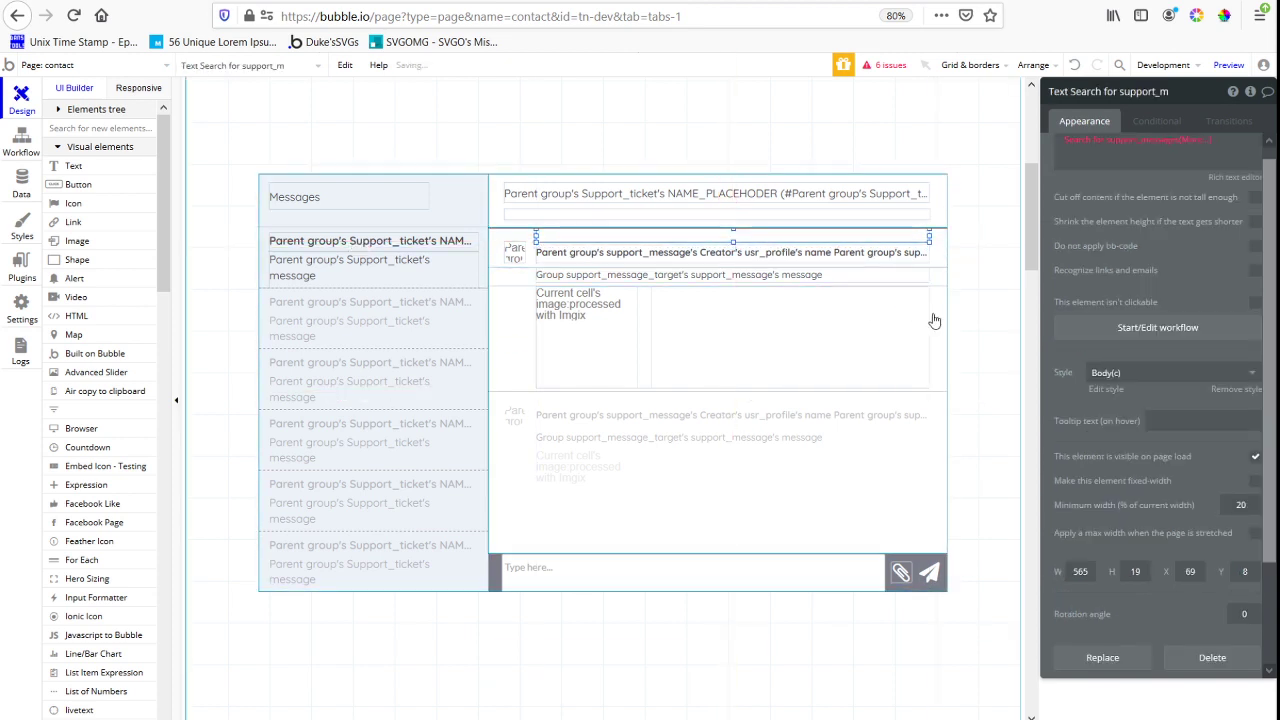
pyautogui.click(1180, 121)
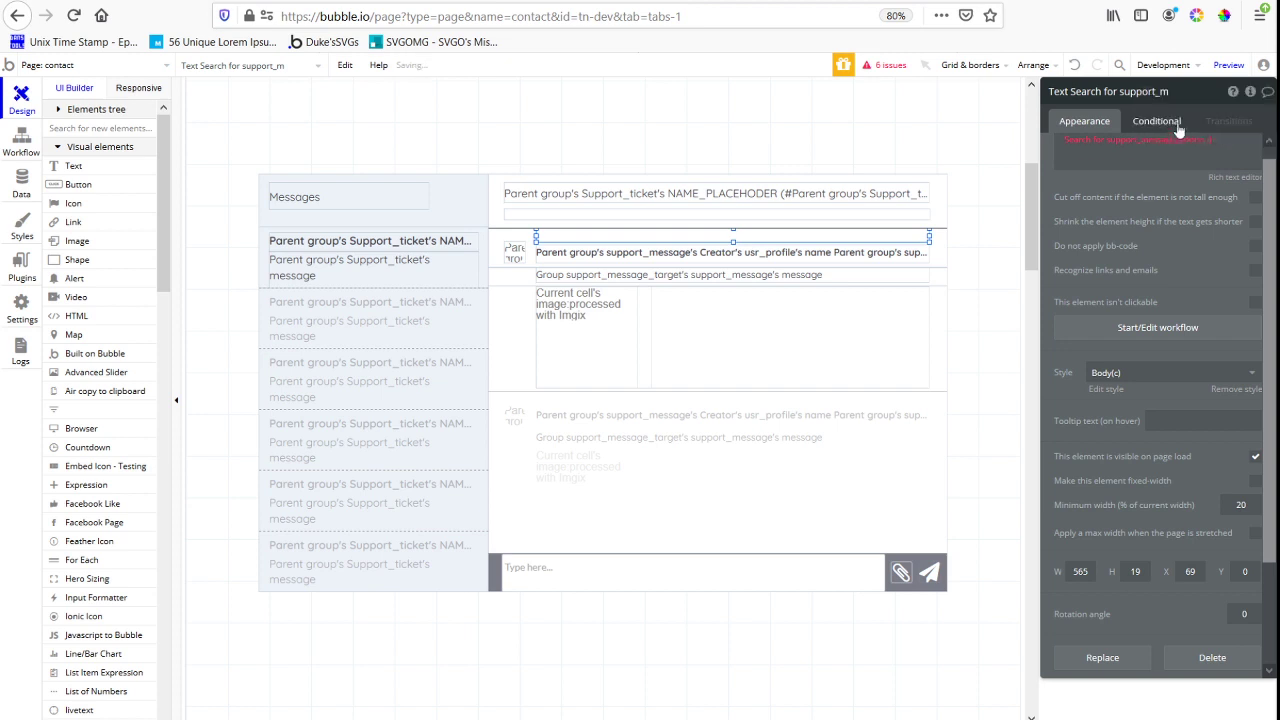
pyautogui.click(1183, 140)
pyautogui.click(1186, 146)
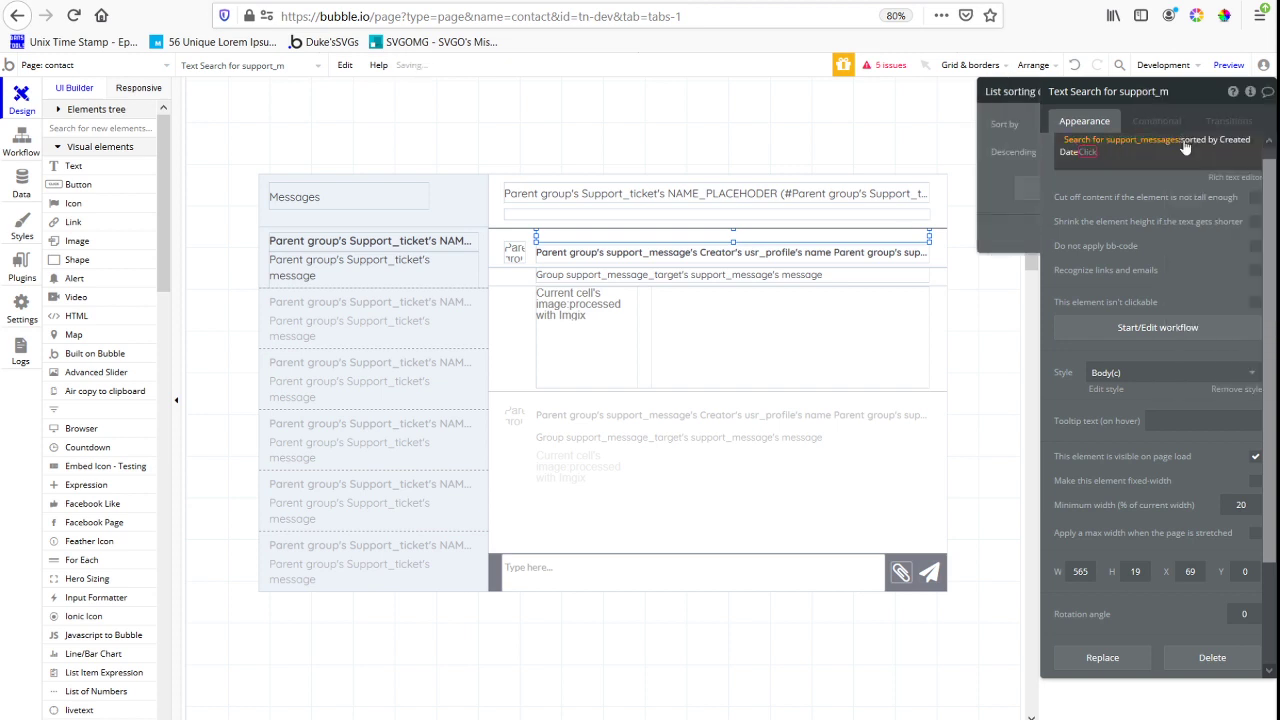
pyautogui.click(1182, 144)
pyautogui.click(1206, 145)
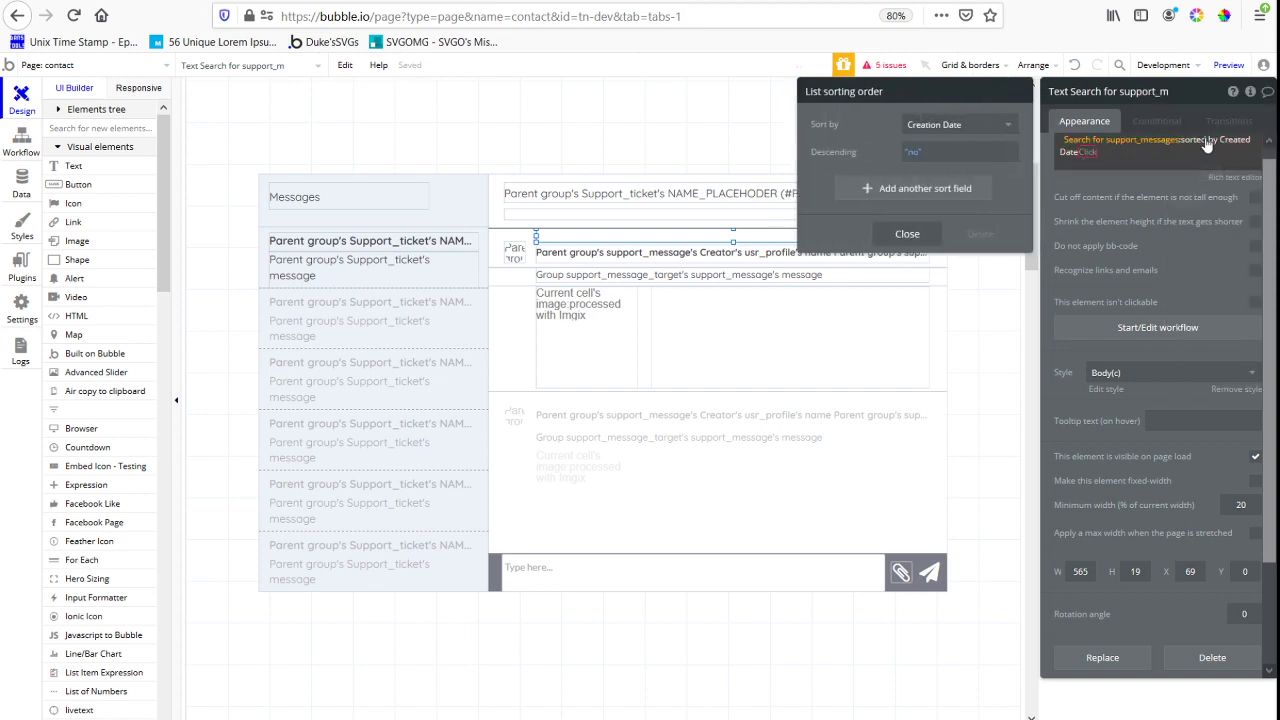
pyautogui.press('BackSpace')
# Extend the text's search to :count > rg_all_message's List of support_messages:count
pyautogui.click(1197, 148)
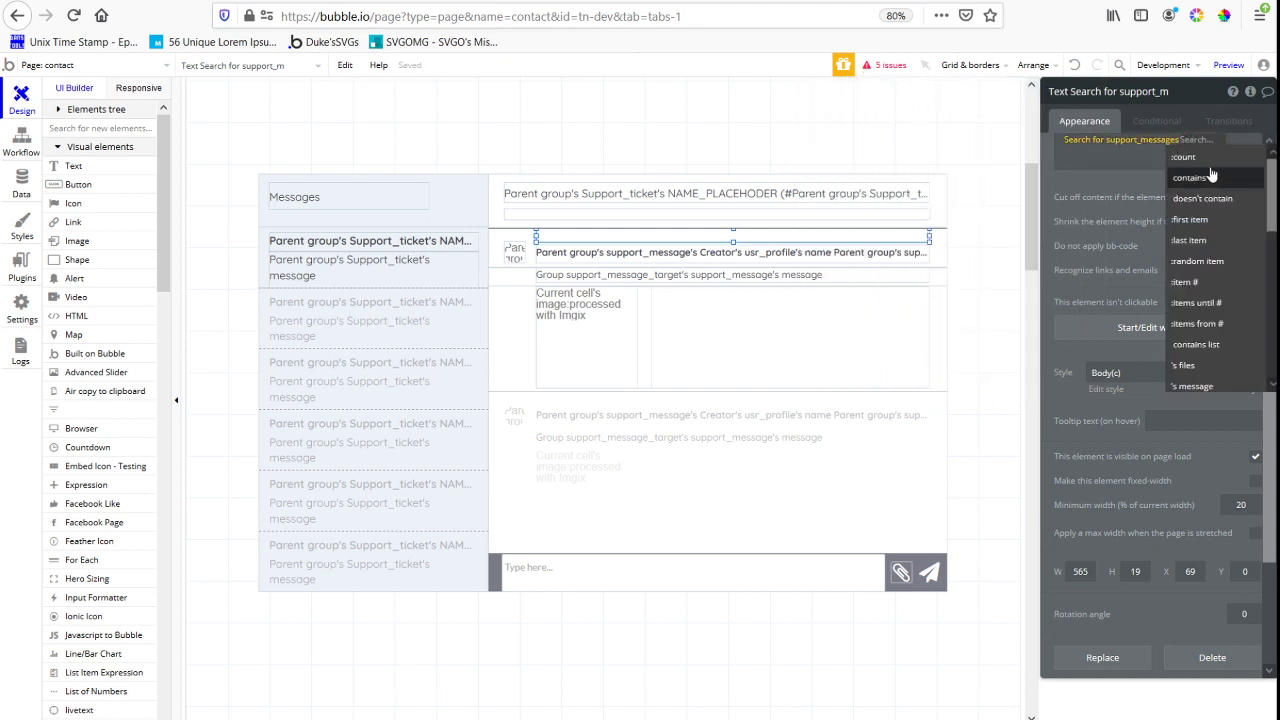
pyautogui.click(1194, 157)
pyautogui.click(1212, 142)
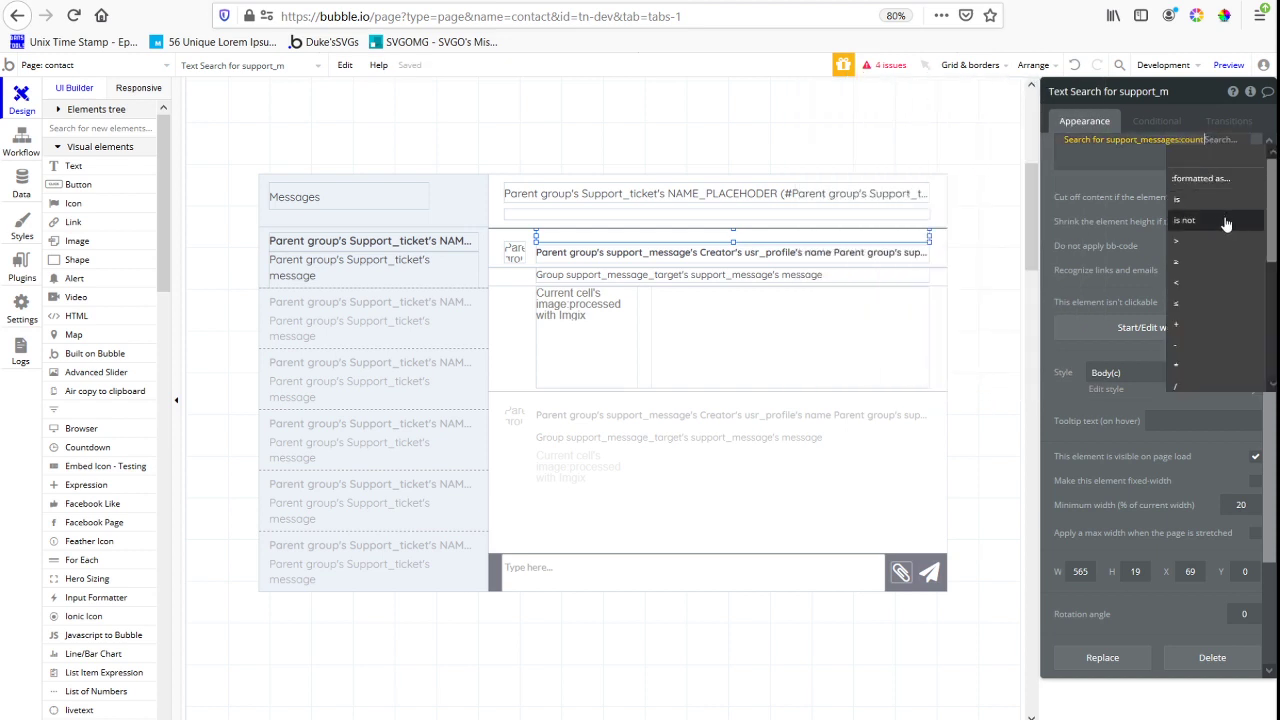
pyautogui.click(1212, 243)
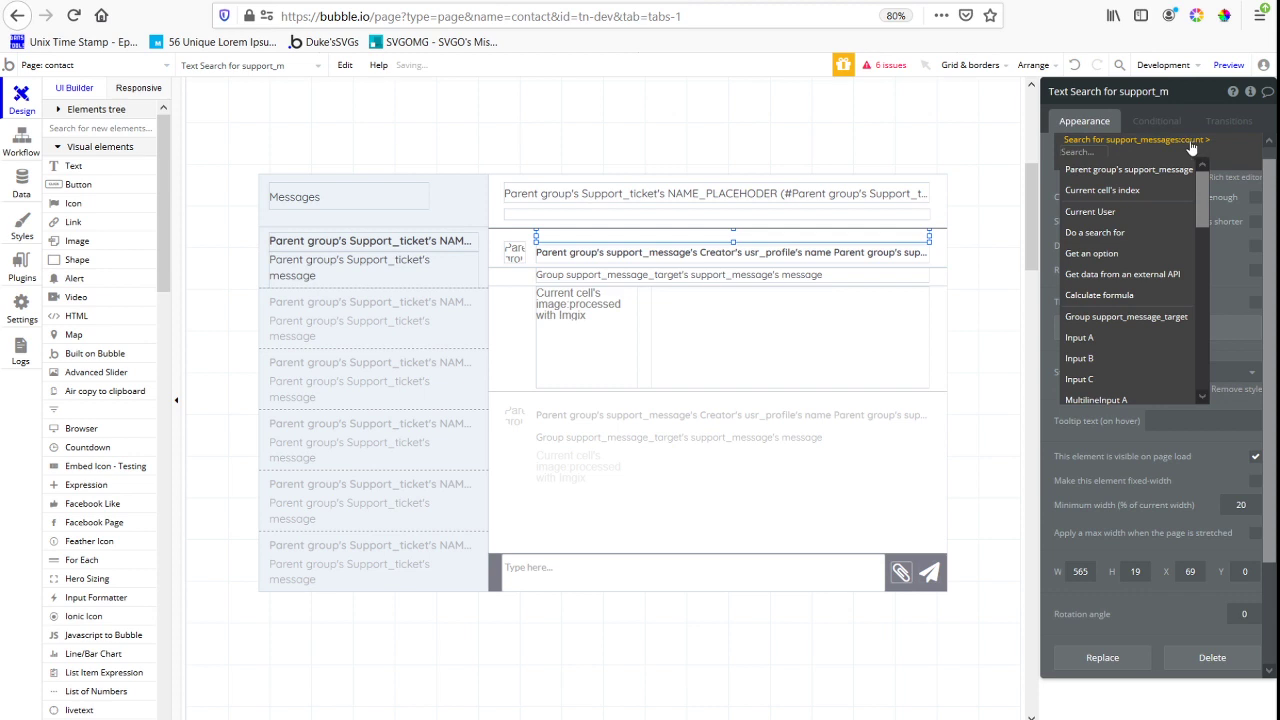
pyautogui.write('rg')
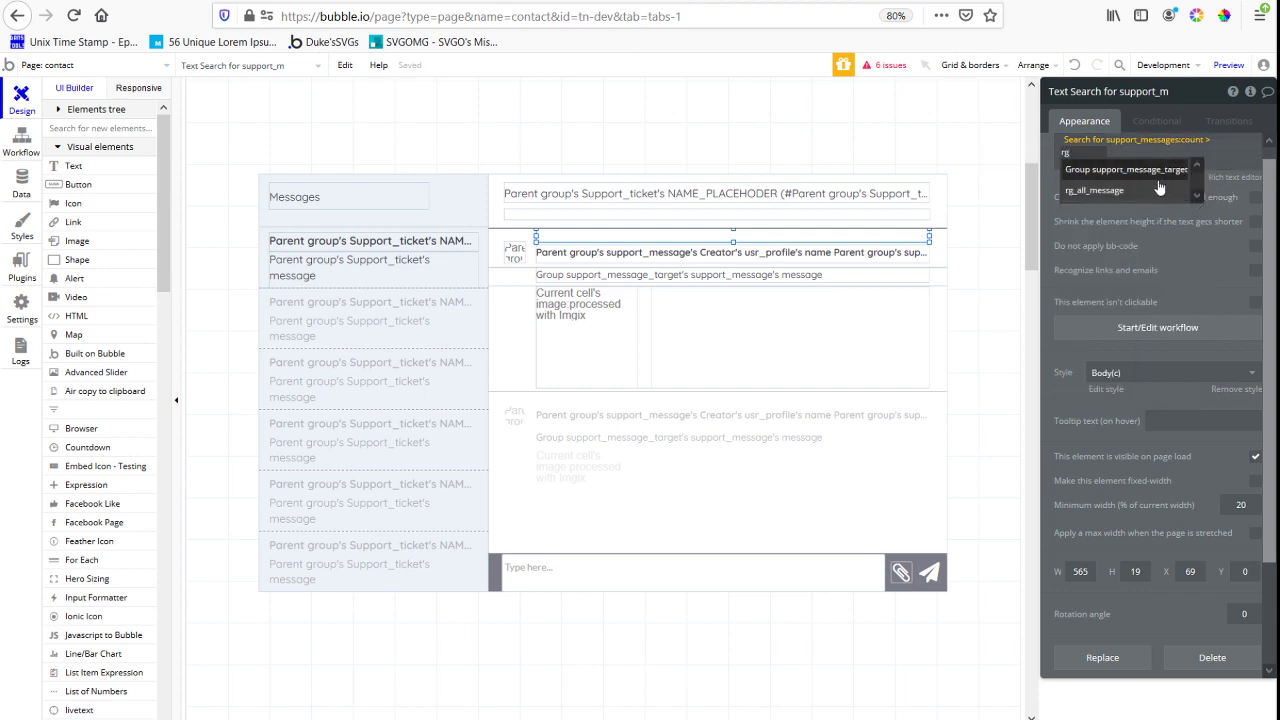
pyautogui.click(1142, 200)
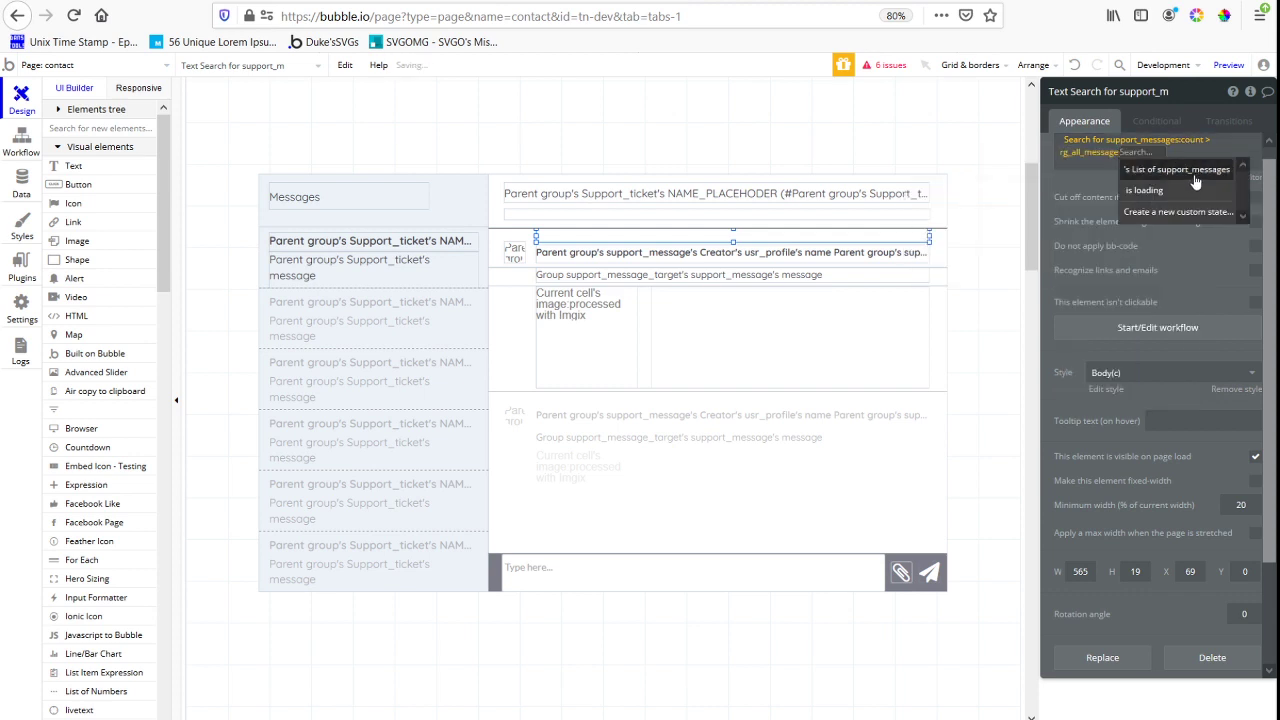
pyautogui.click(1158, 197)
pyautogui.click(1138, 186)
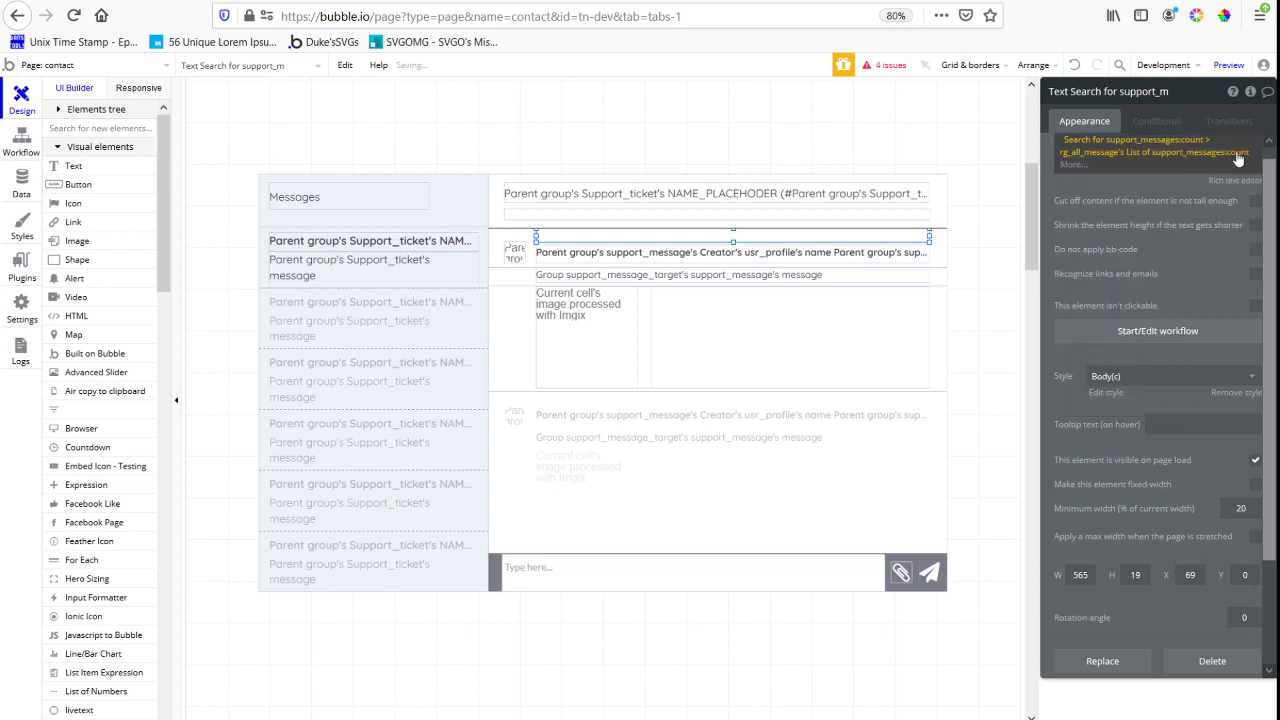
pyautogui.click(1172, 186)
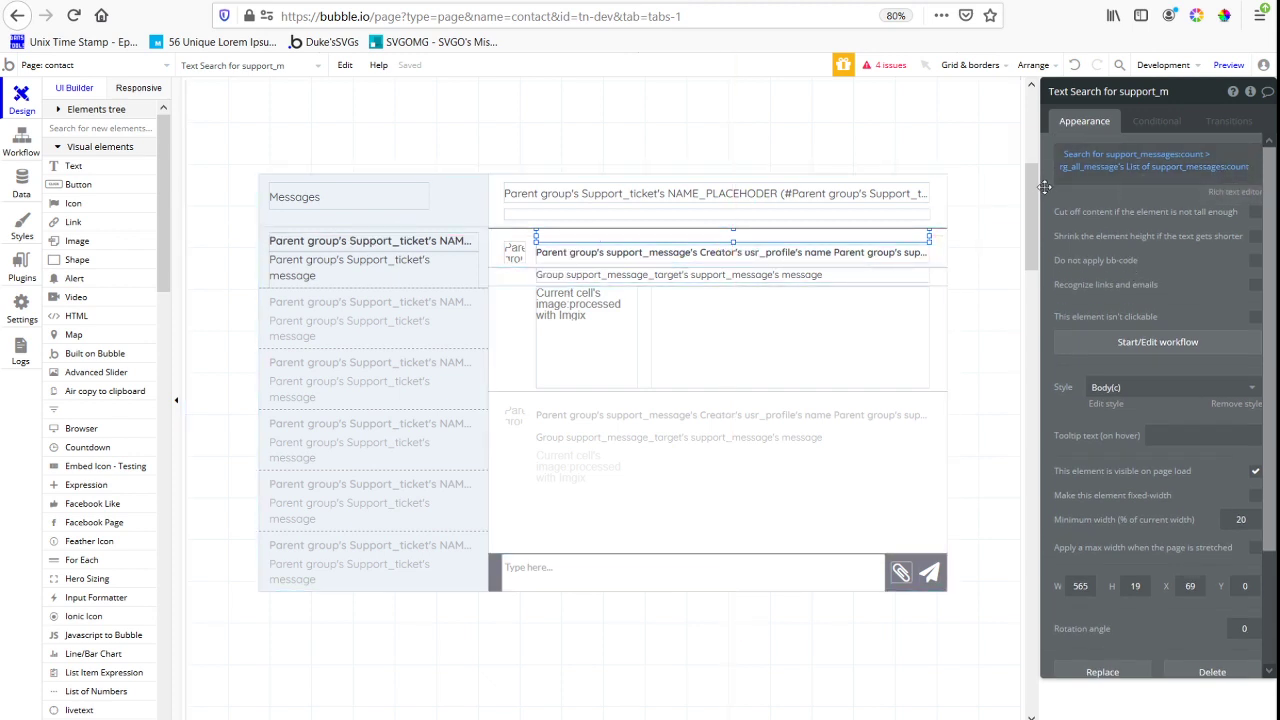
# Format the count comparison as text, keeping yes and no as its outputs
pyautogui.click(1240, 170)
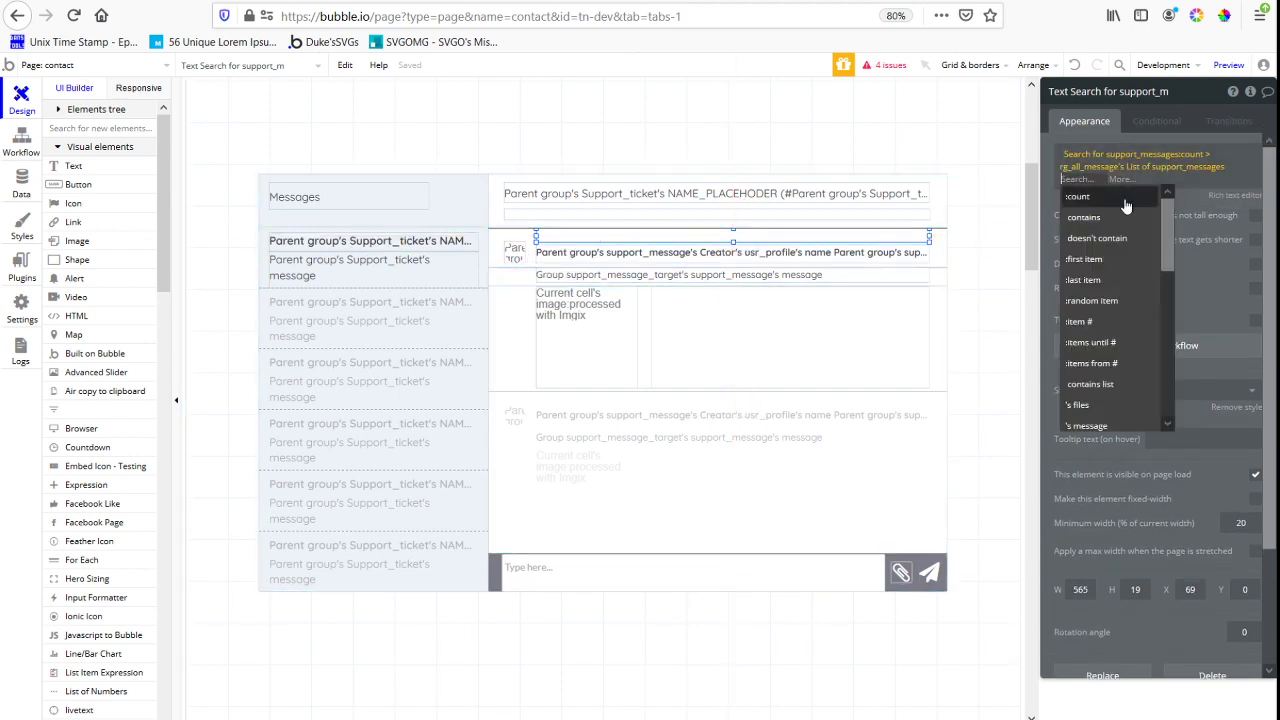
pyautogui.click(1136, 194)
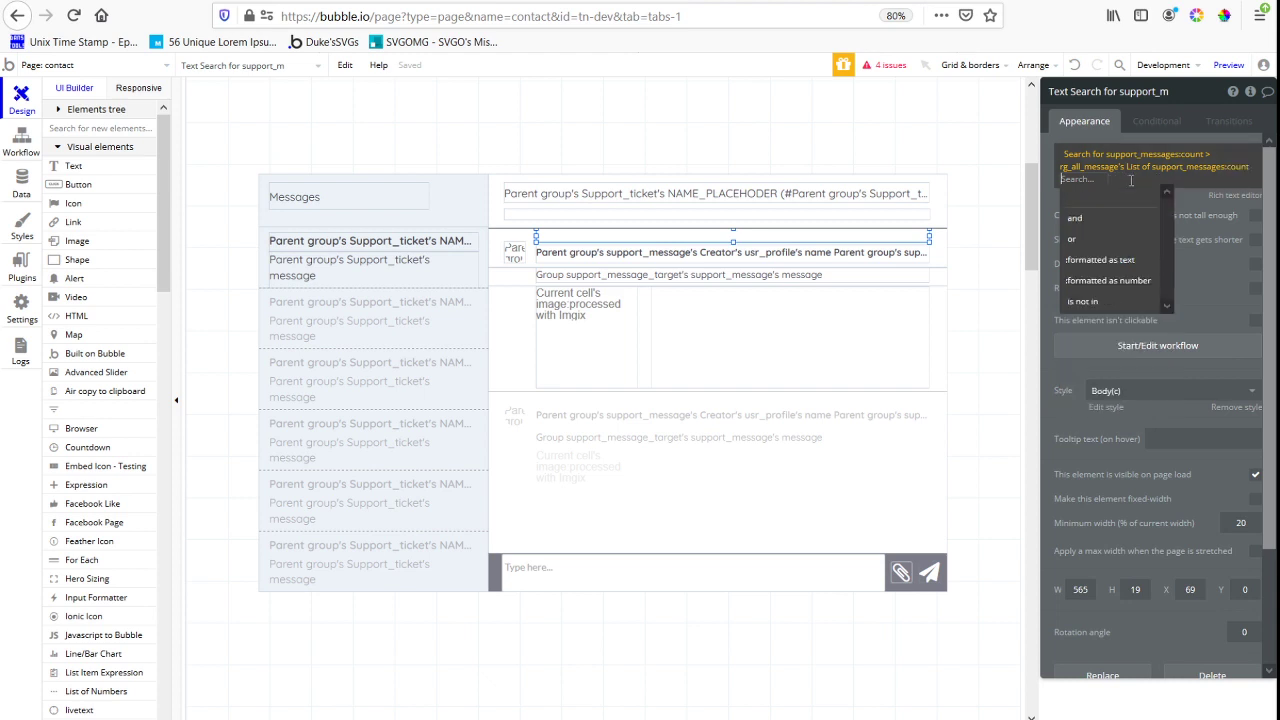
pyautogui.click(1126, 264)
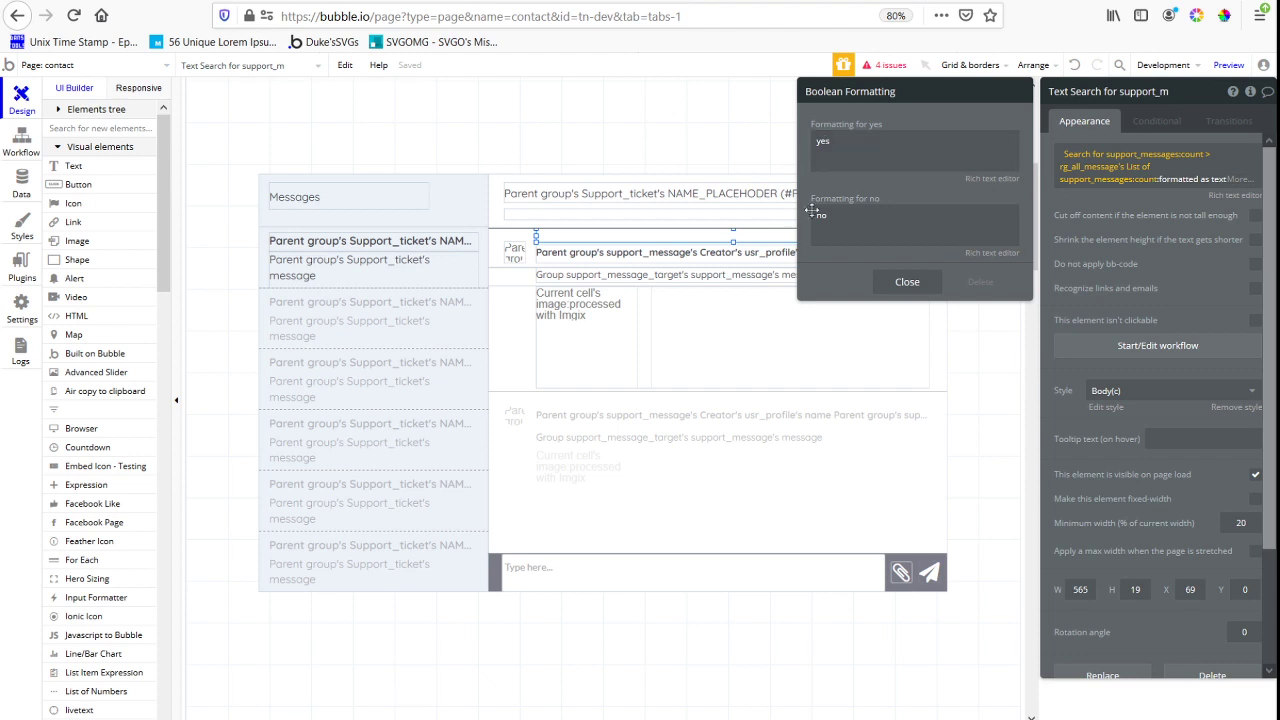
pyautogui.click(712, 239)
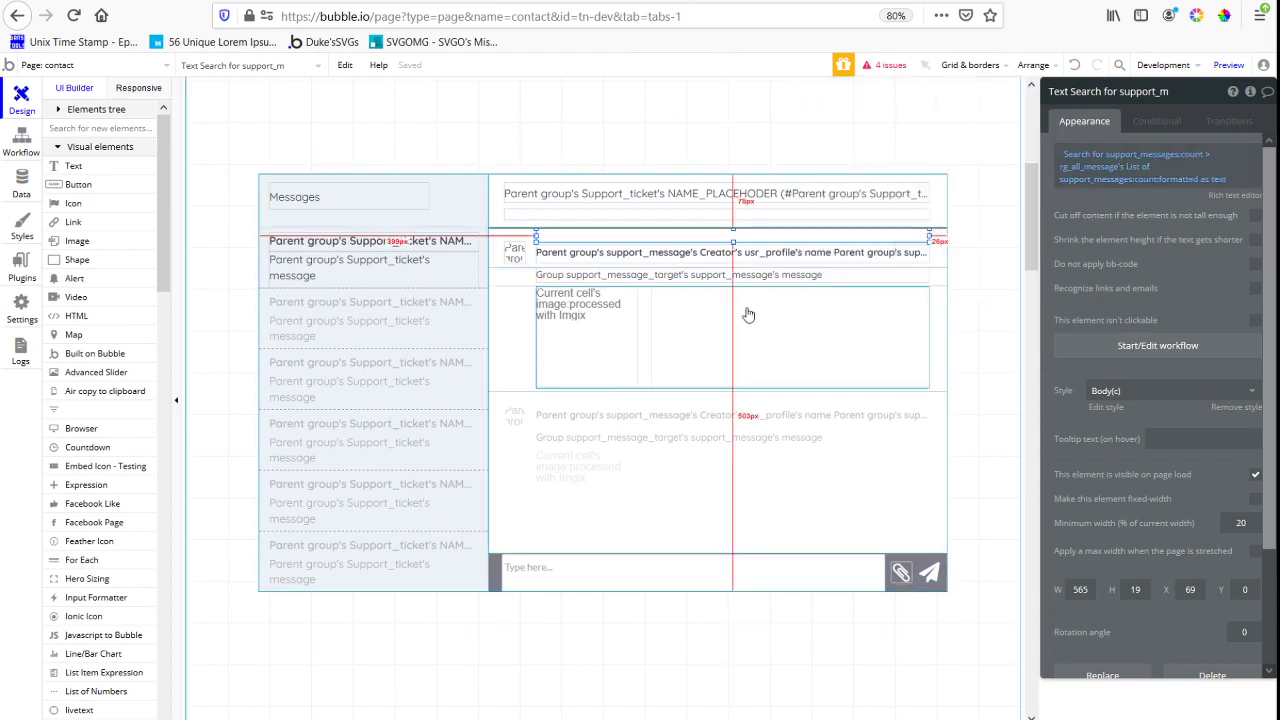
# Add a number custom state named index_nubmer_showing to the rg_all_message repeating group, with a default value of 5
pyautogui.click(516, 358)
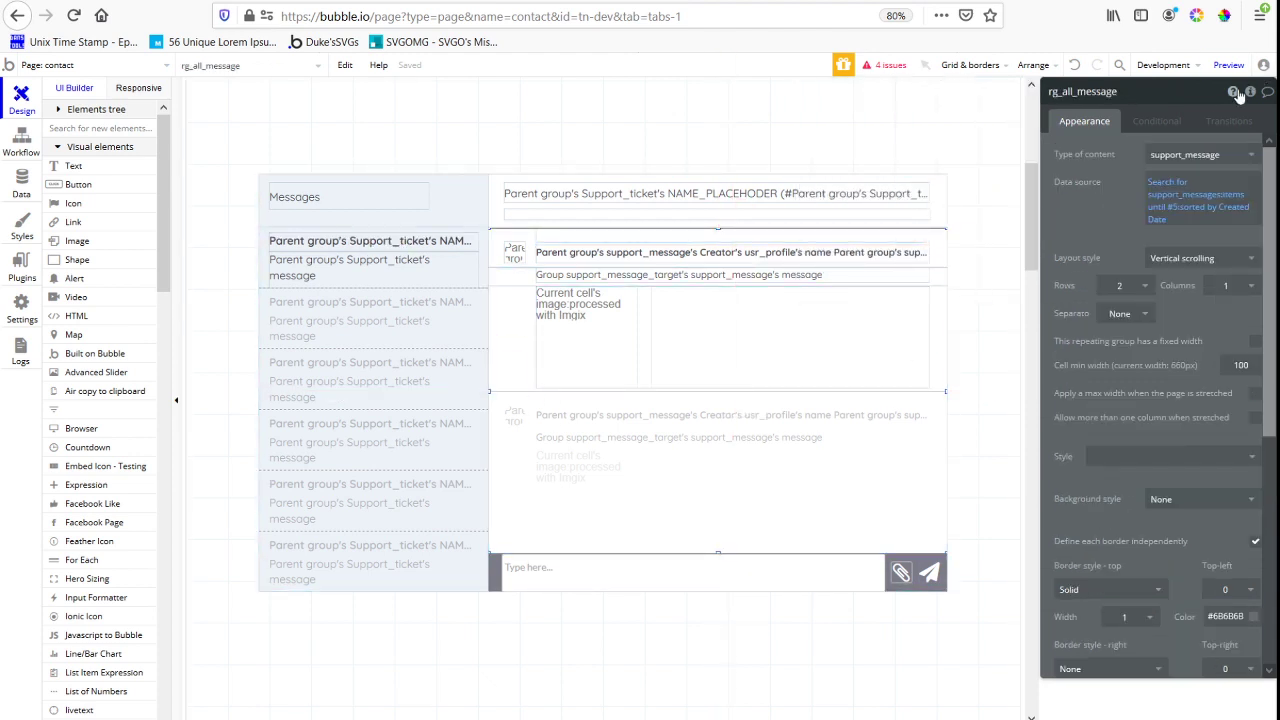
pyautogui.click(1236, 92)
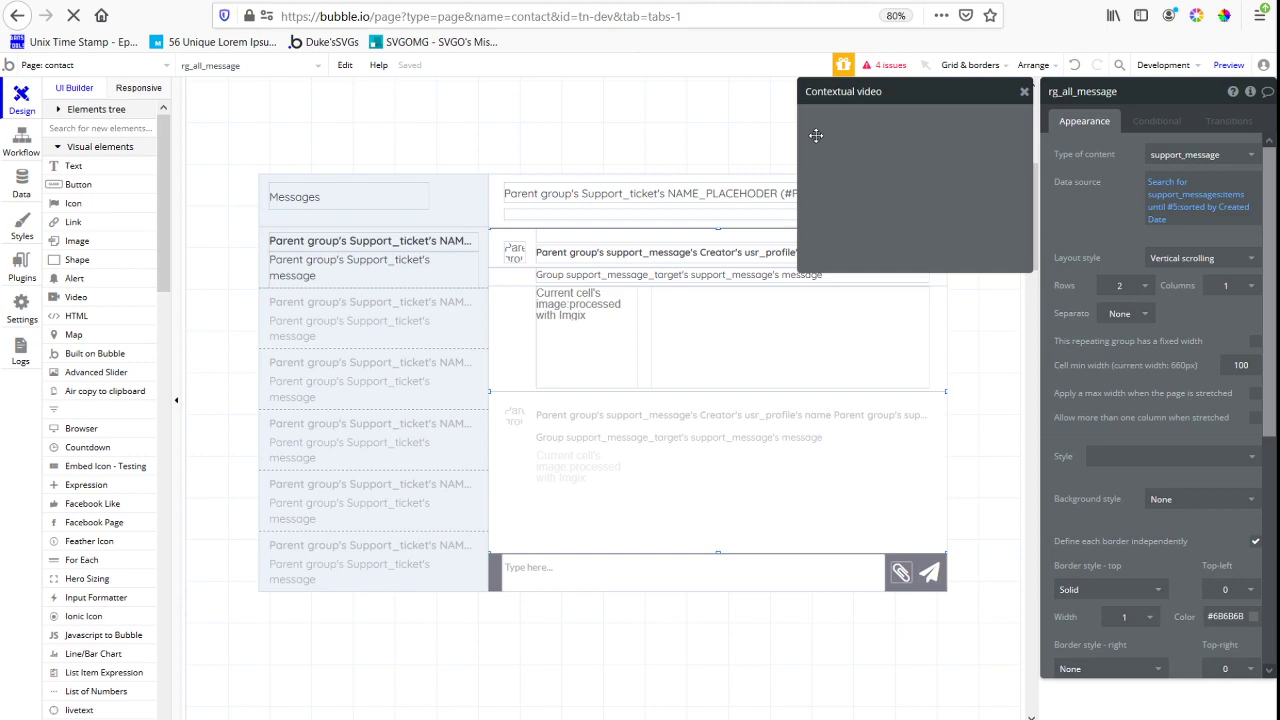
pyautogui.click(1249, 92)
pyautogui.click(882, 140)
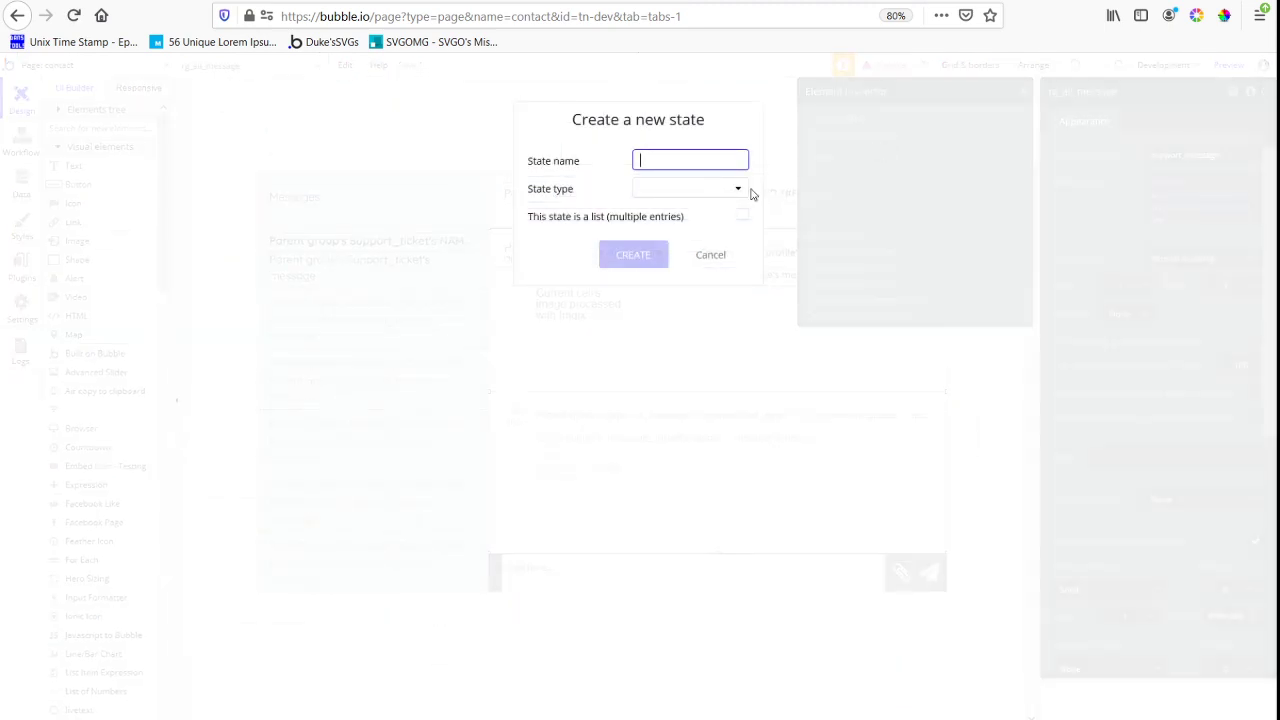
pyautogui.write('index_nubmer_showing')
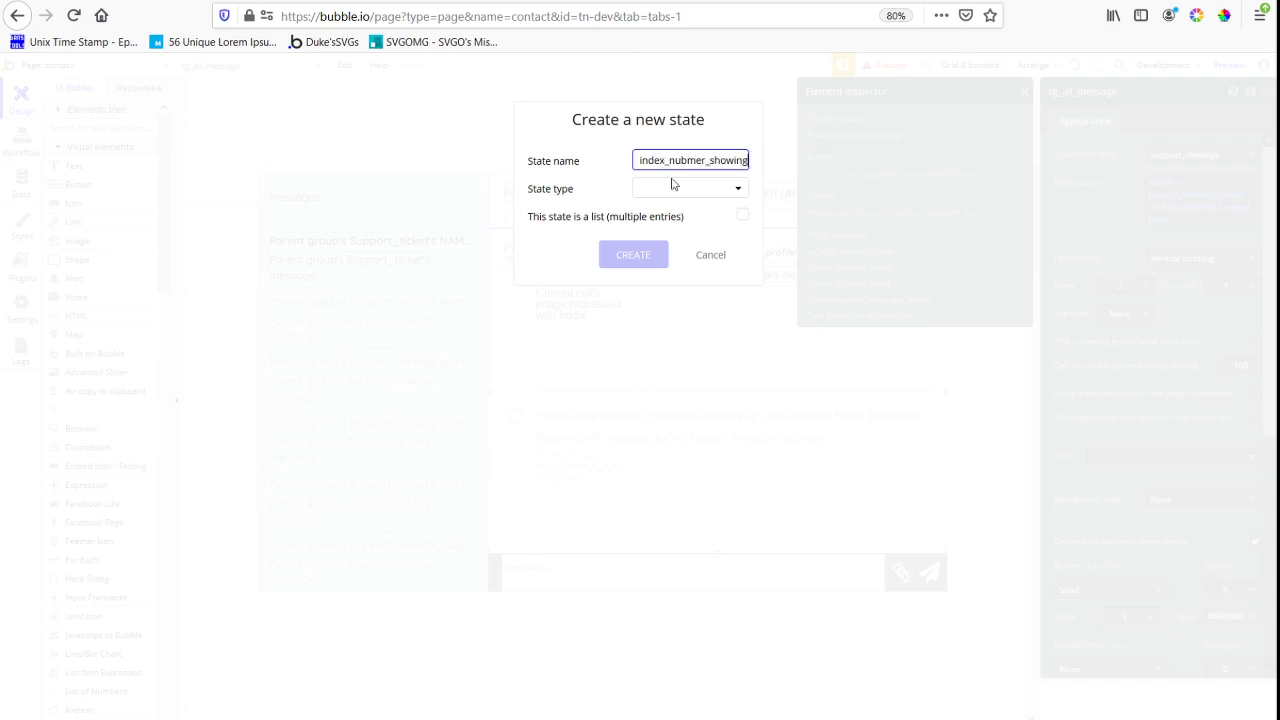
pyautogui.click(676, 189)
pyautogui.click(652, 232)
pyautogui.click(636, 256)
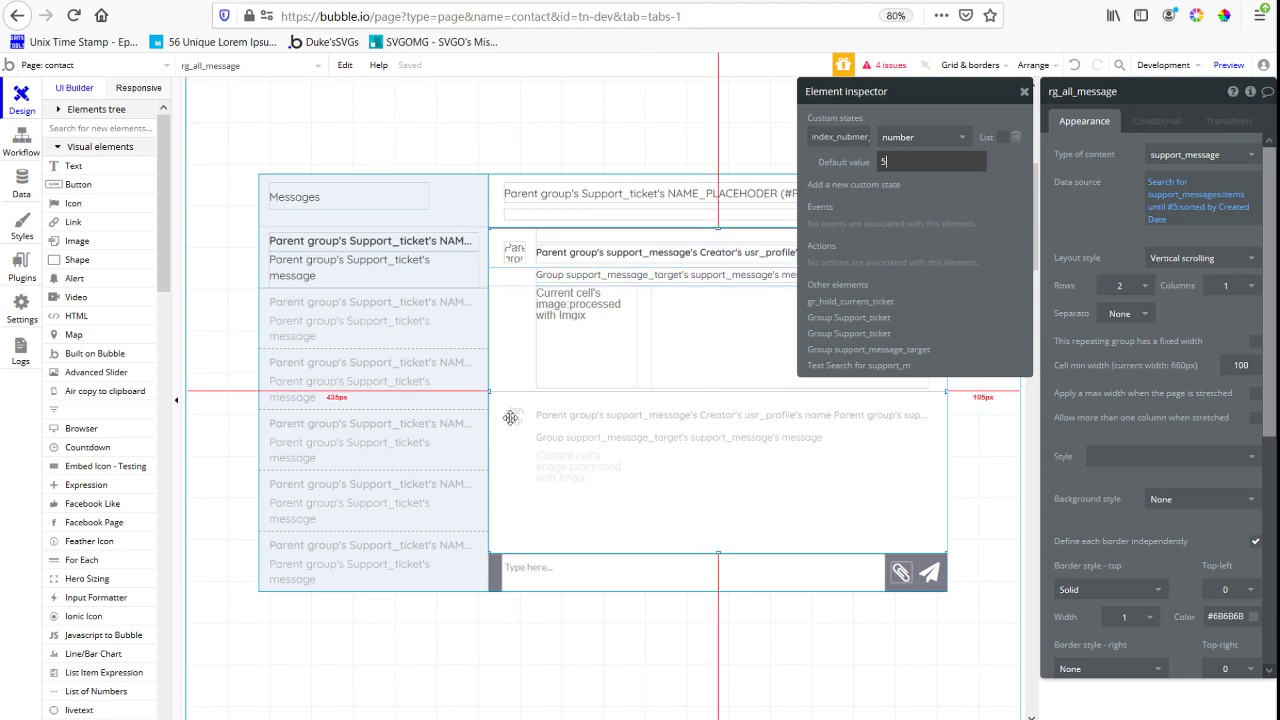
pyautogui.click(1178, 206)
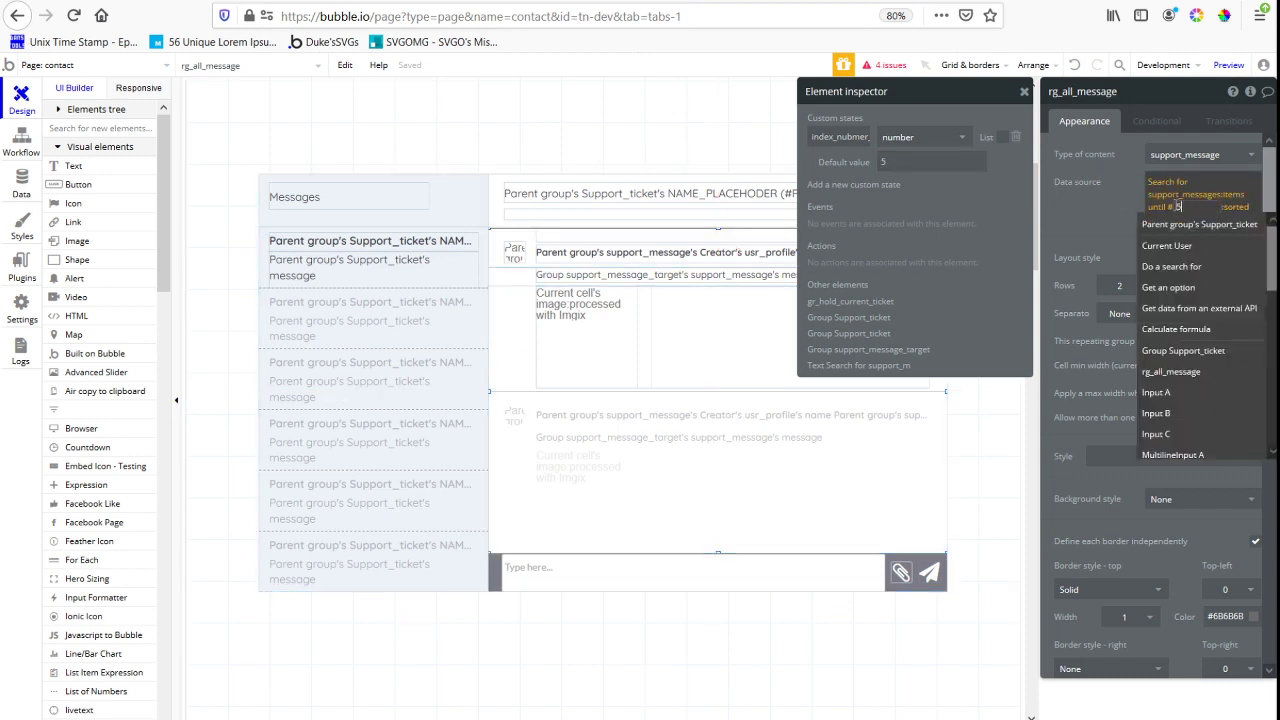
pyautogui.click(1178, 206)
pyautogui.write('rg')
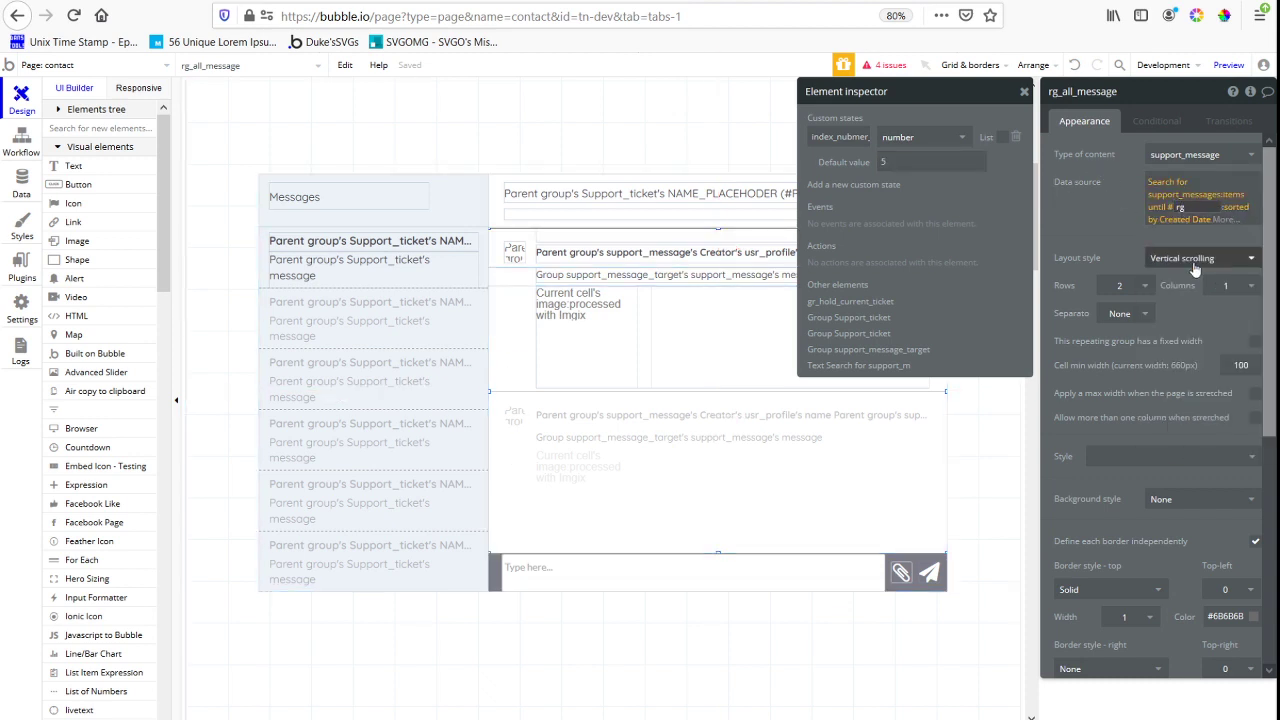
pyautogui.click(1176, 207)
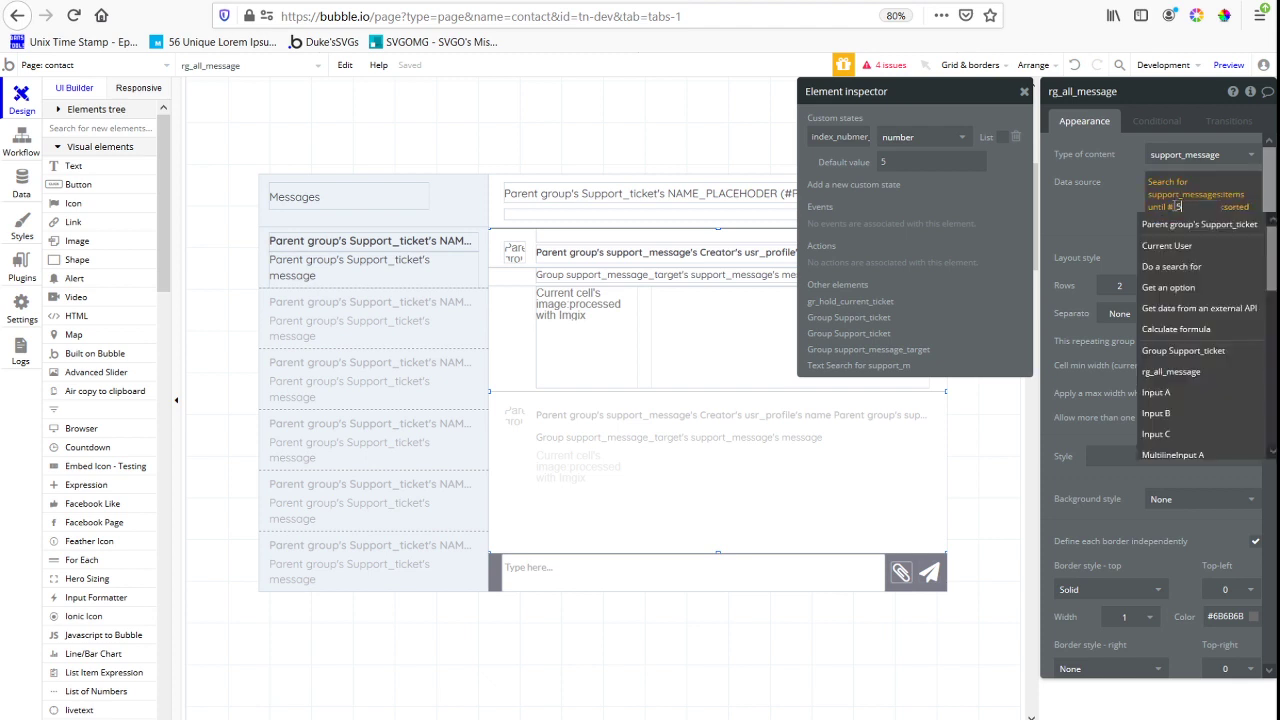
pyautogui.press('BackSpace')
pyautogui.press('BackSpace')
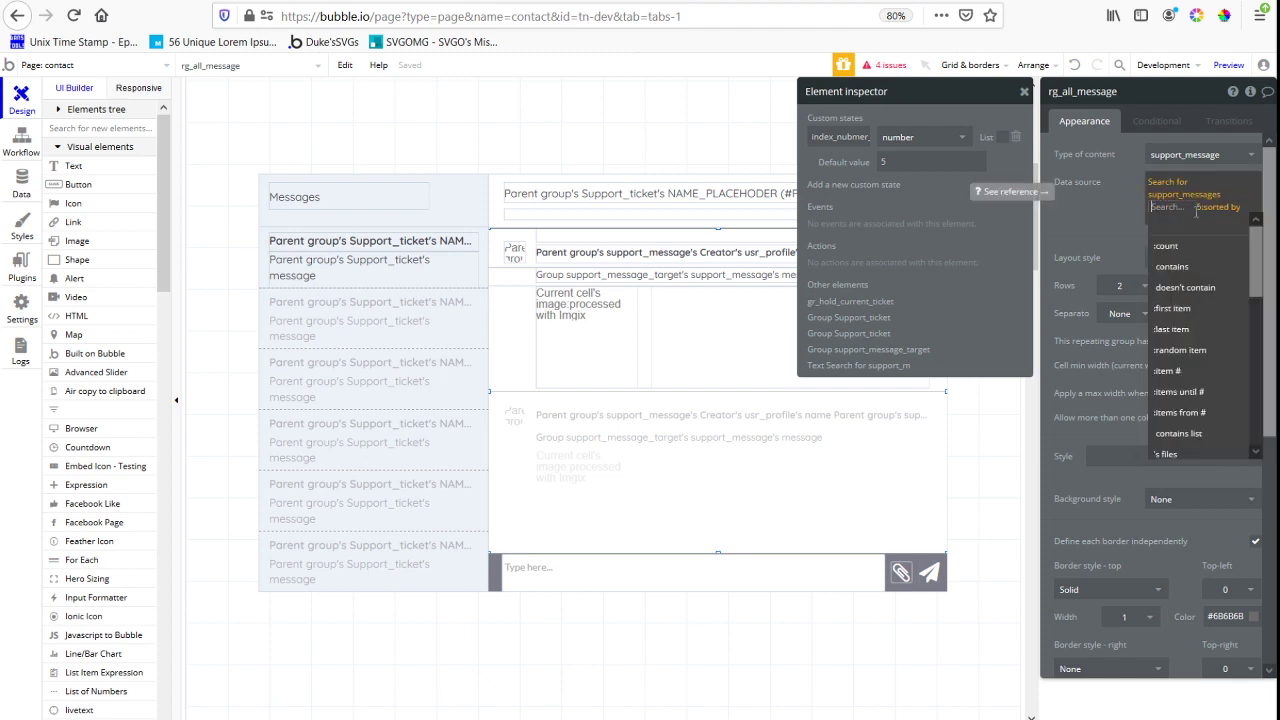
pyautogui.click(1180, 392)
pyautogui.write('5')
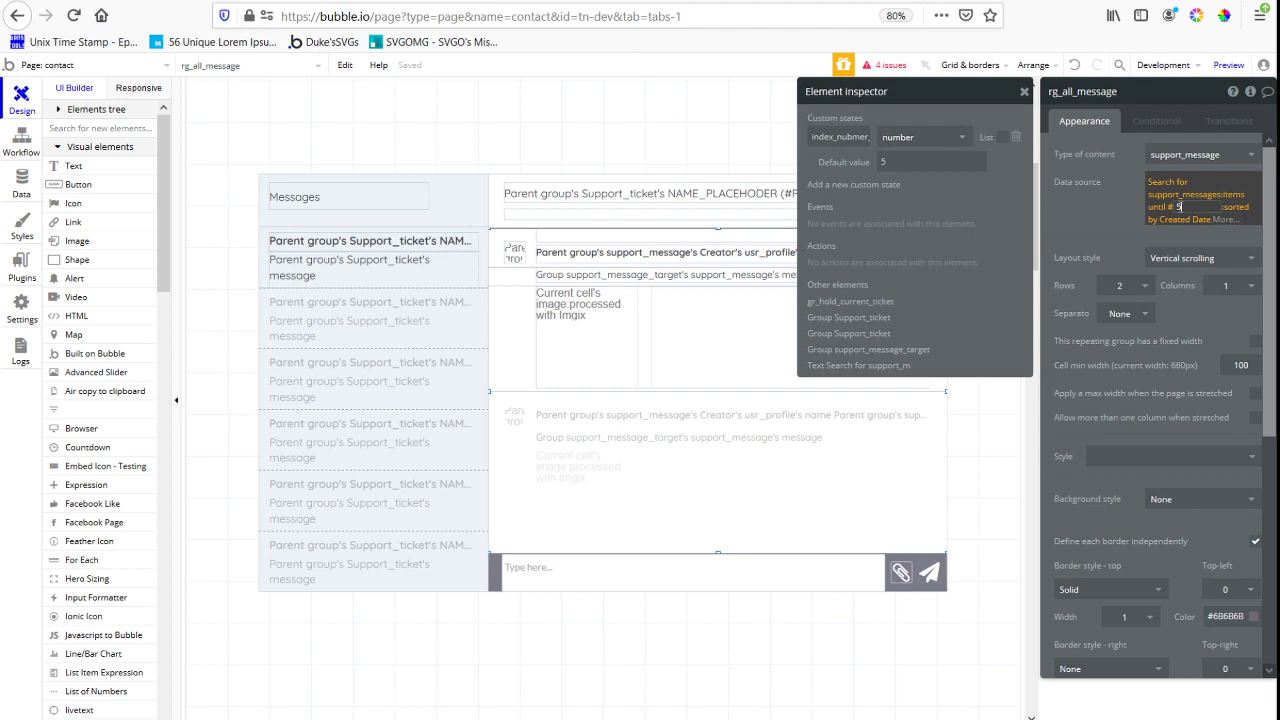
# Replace the fixed item limit in rg_all_message's data source with rg_all_message's index_nubmer_showing
pyautogui.click(1188, 207)
pyautogui.click(1184, 370)
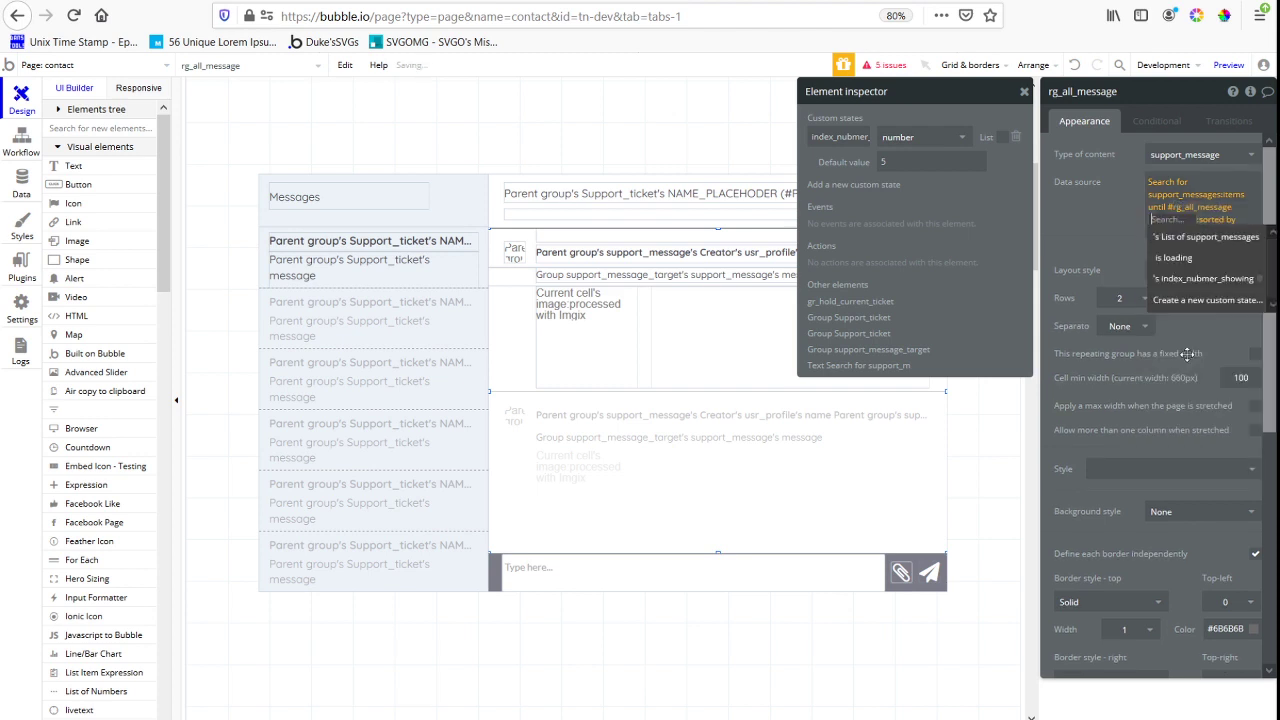
pyautogui.click(1224, 277)
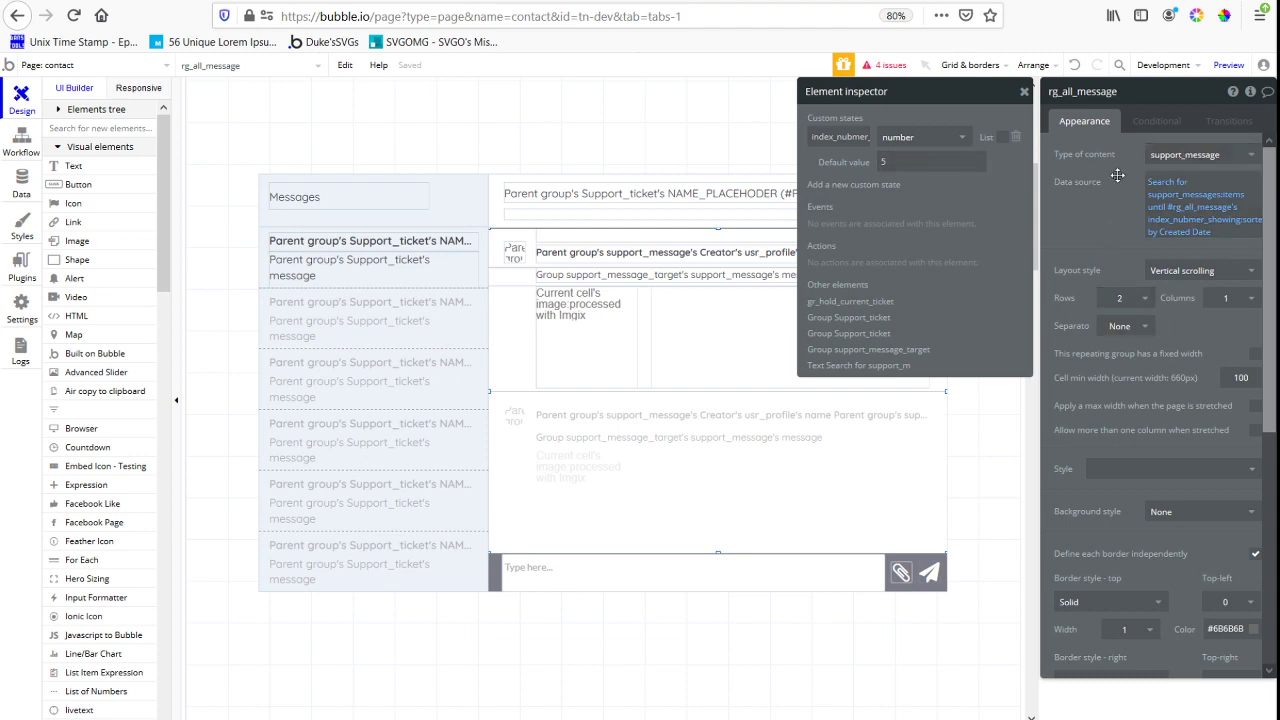
# Check the Descending settings of rg_all_message's message search and of its list sorting order
pyautogui.click(1155, 188)
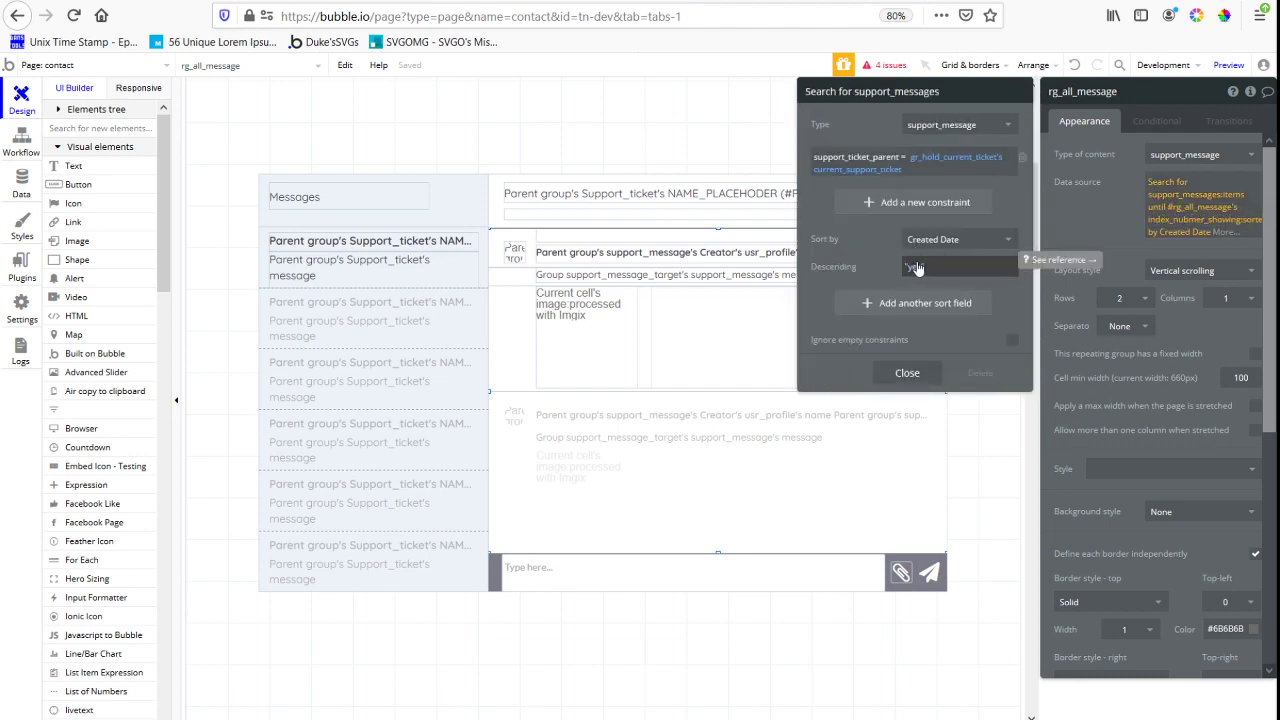
pyautogui.click(1195, 227)
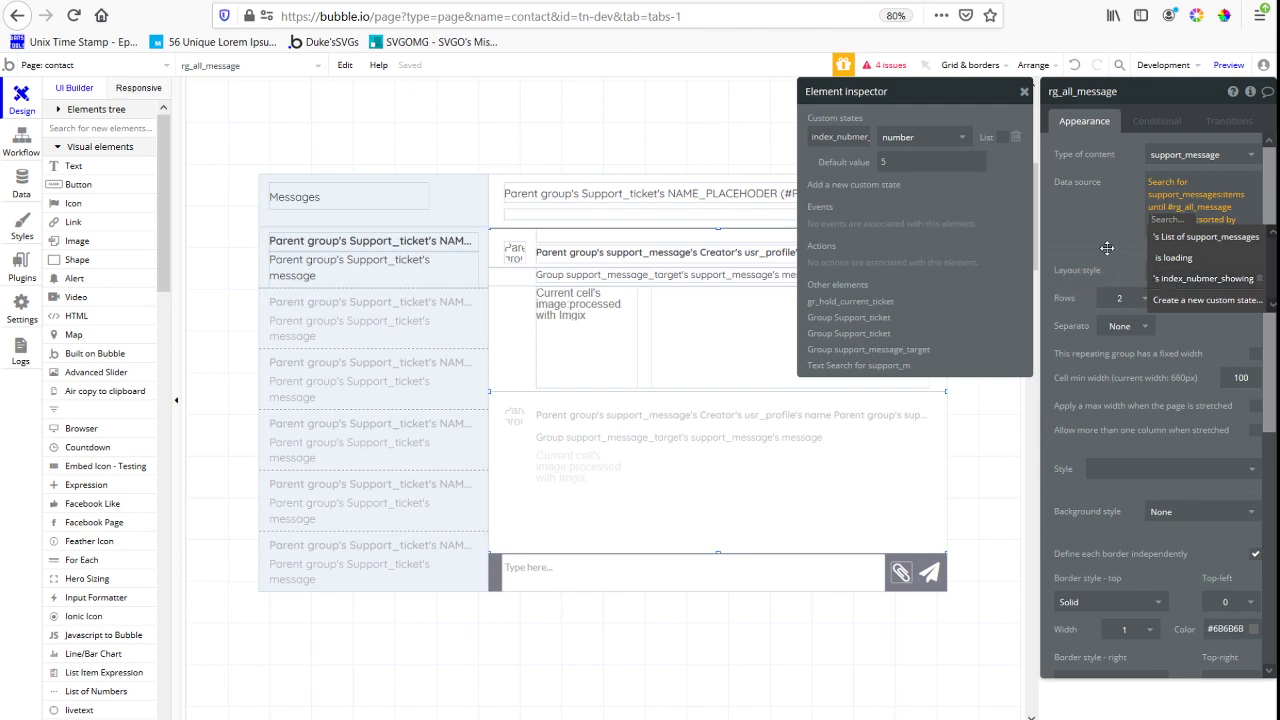
pyautogui.click(1170, 280)
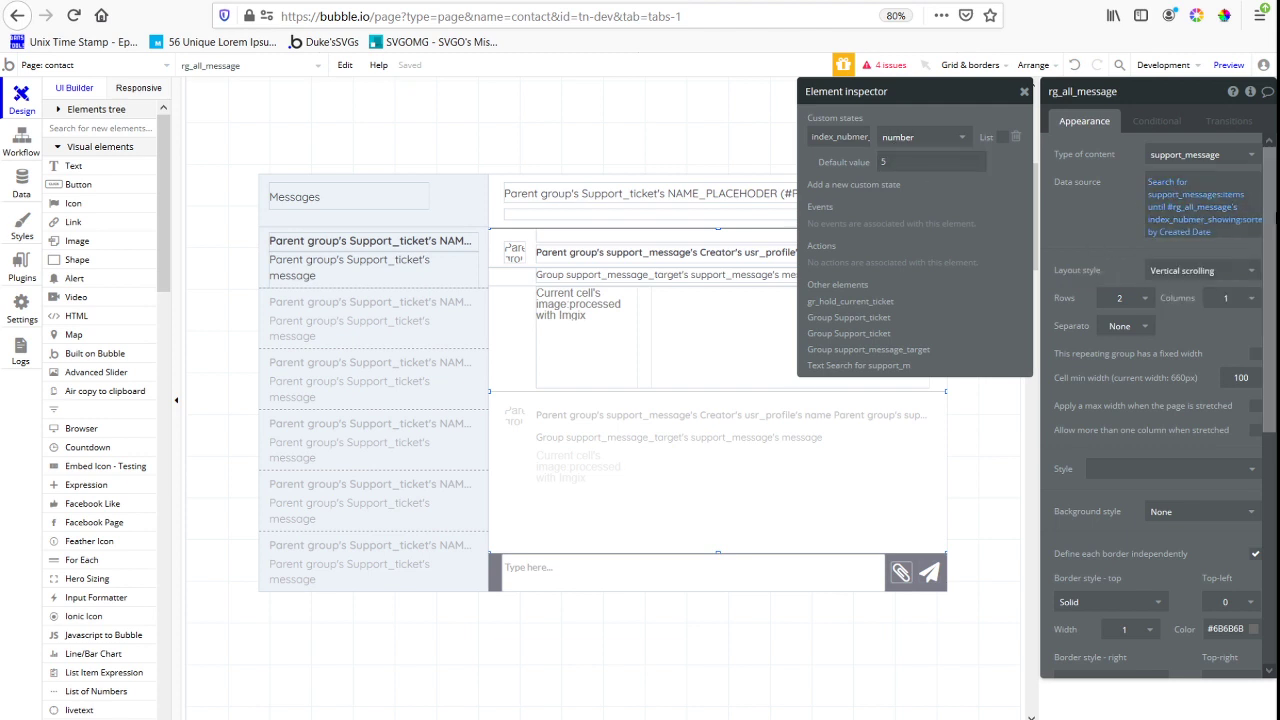
pyautogui.click(1254, 222)
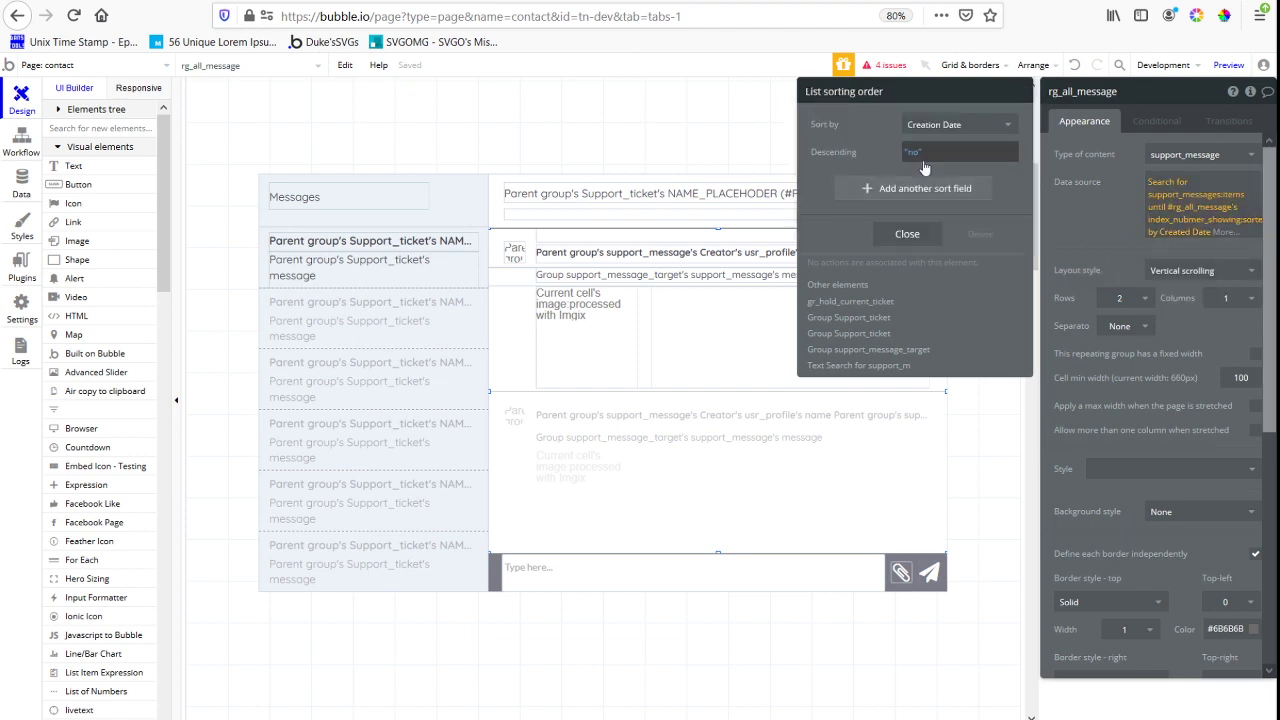
pyautogui.click(1065, 260)
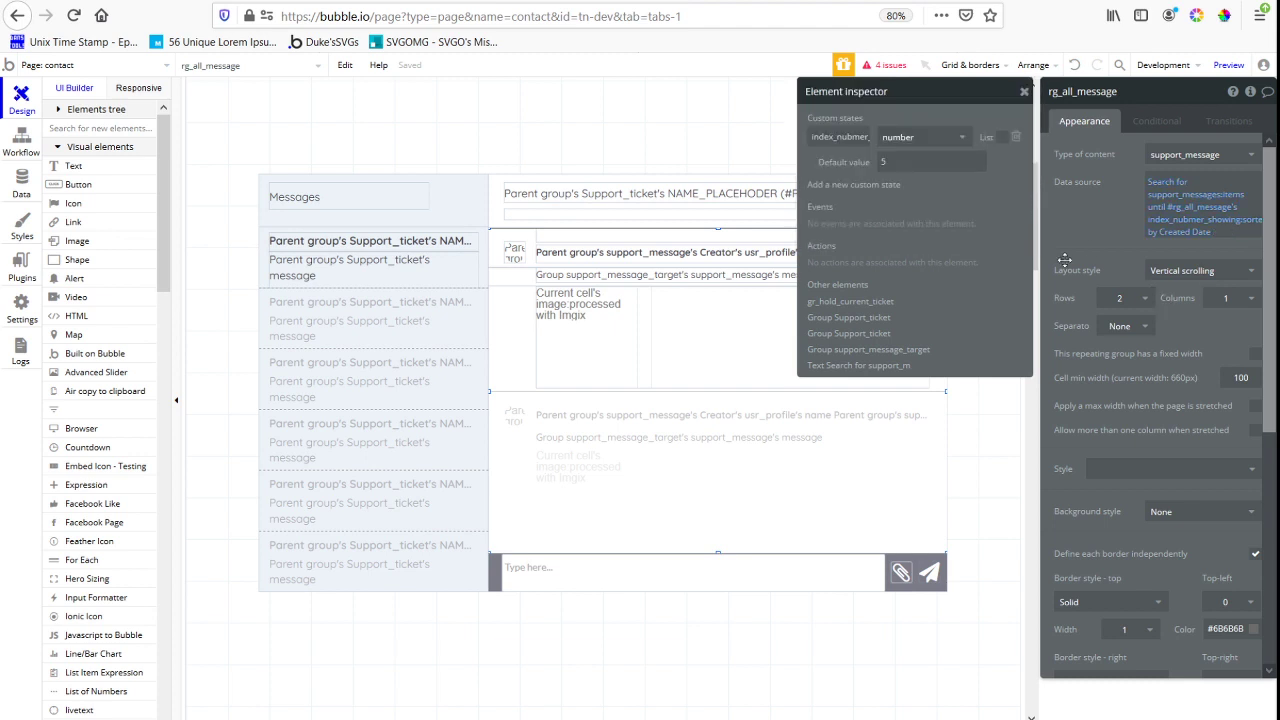
# Create a workflow for the message-count text with a Set state action targeting rg_all_message's index_nubmer_showing
pyautogui.click(543, 251)
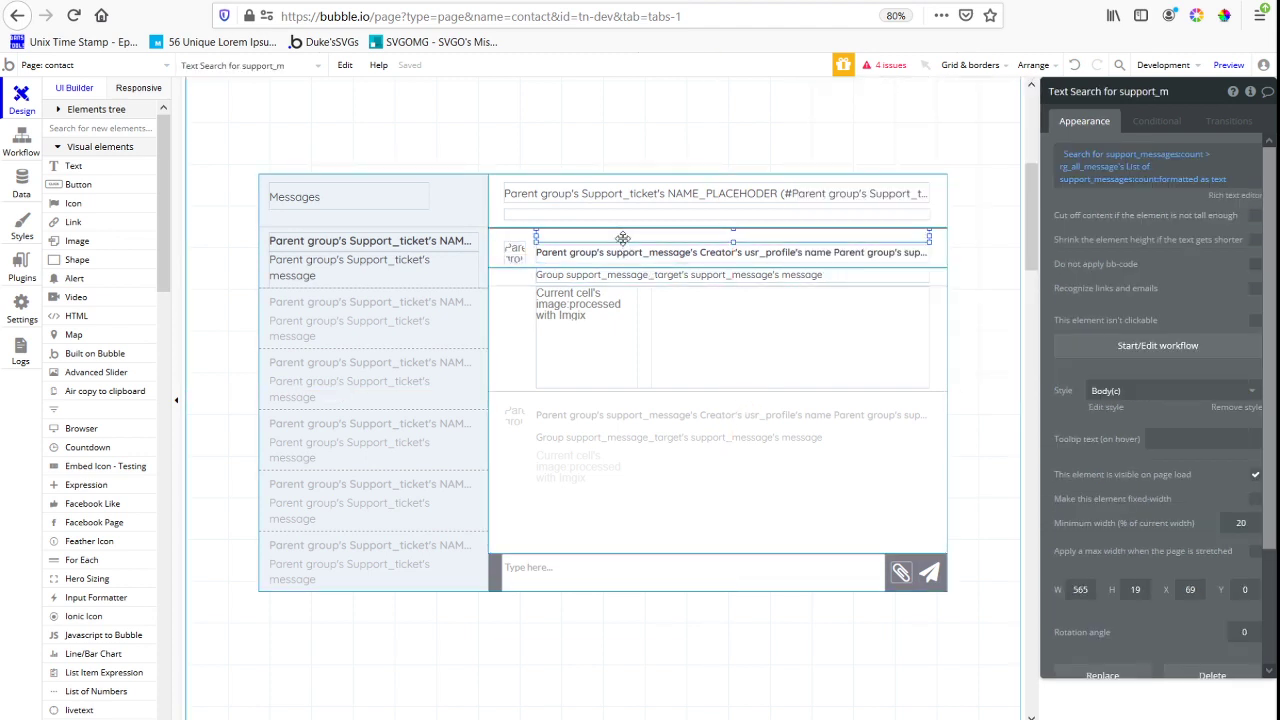
pyautogui.click(1167, 346)
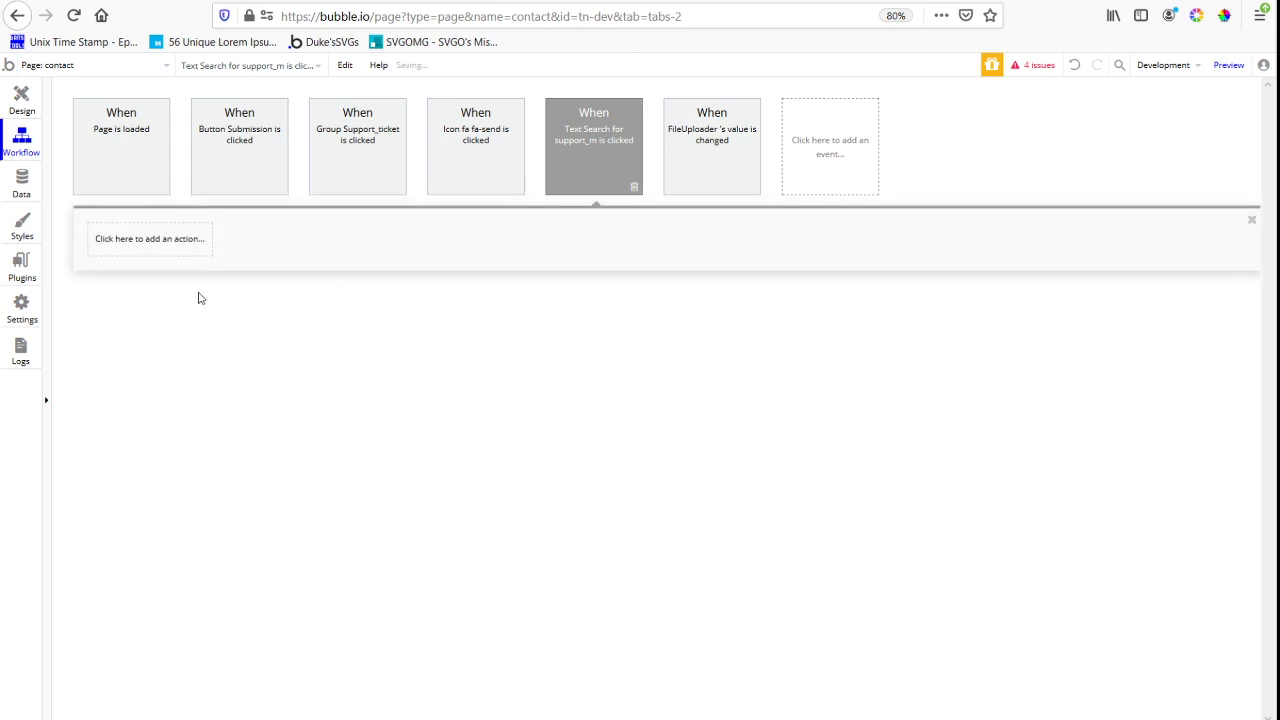
pyautogui.click(155, 242)
pyautogui.moveTo(161, 437)
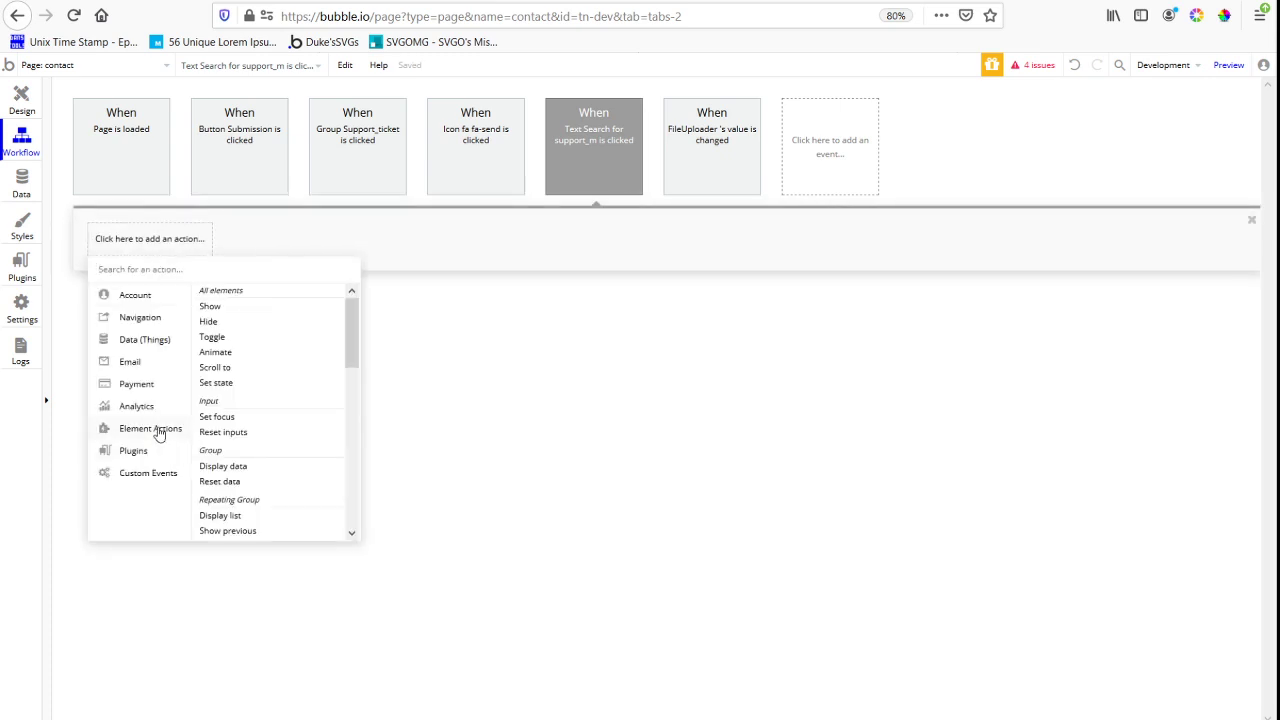
pyautogui.click(216, 383)
pyautogui.click(1165, 125)
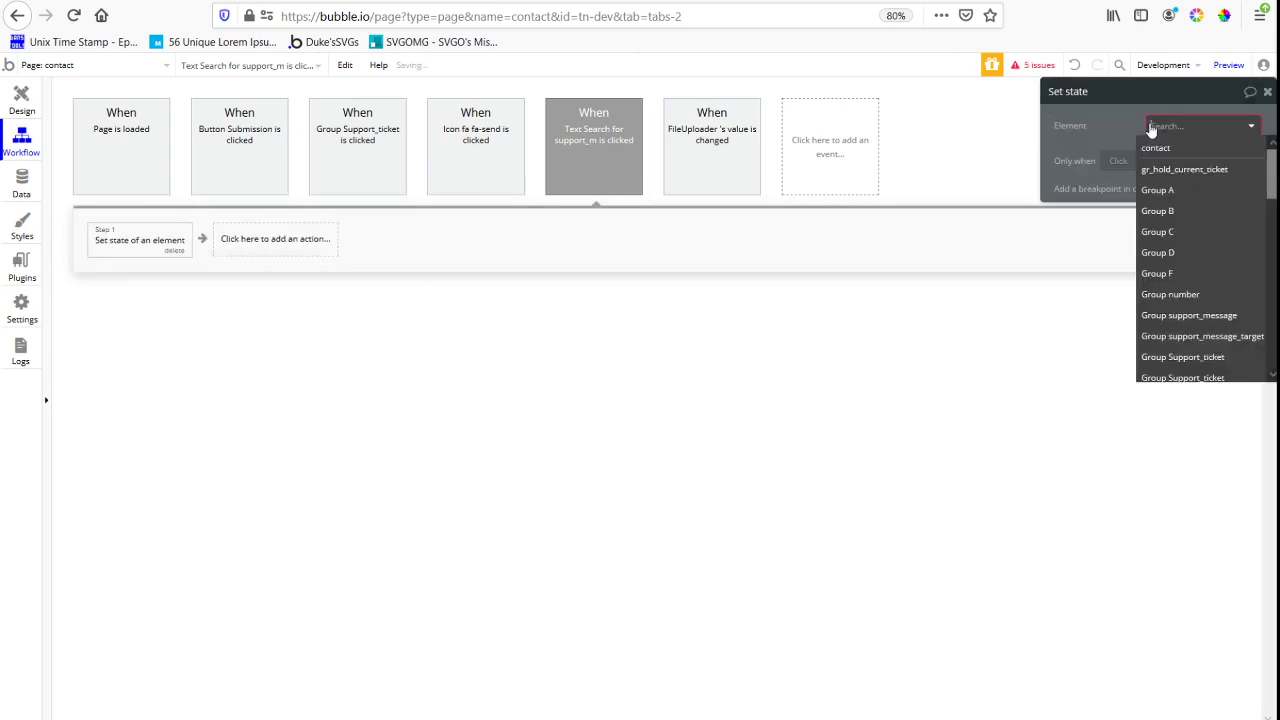
pyautogui.write('rg')
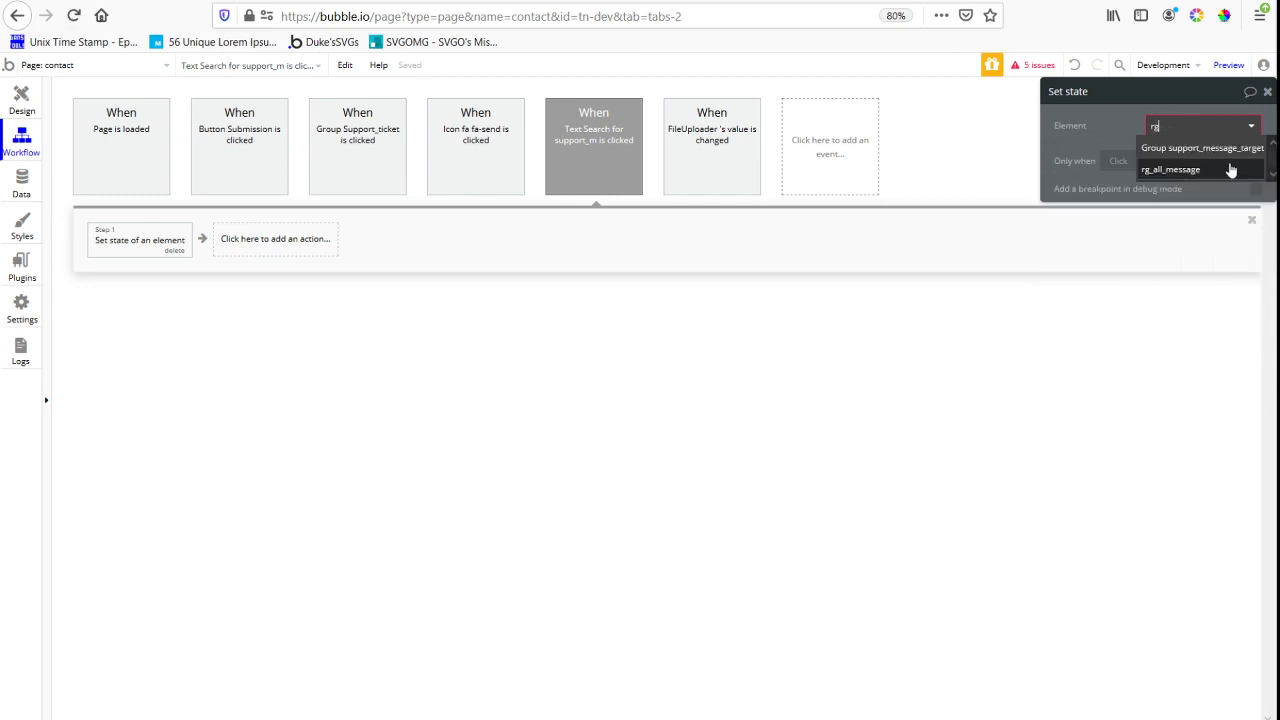
pyautogui.click(1229, 170)
pyautogui.click(1200, 154)
pyautogui.click(1185, 169)
# Set the action's value to rg_all_message's index_nubmer_showing + 5
pyautogui.click(1190, 181)
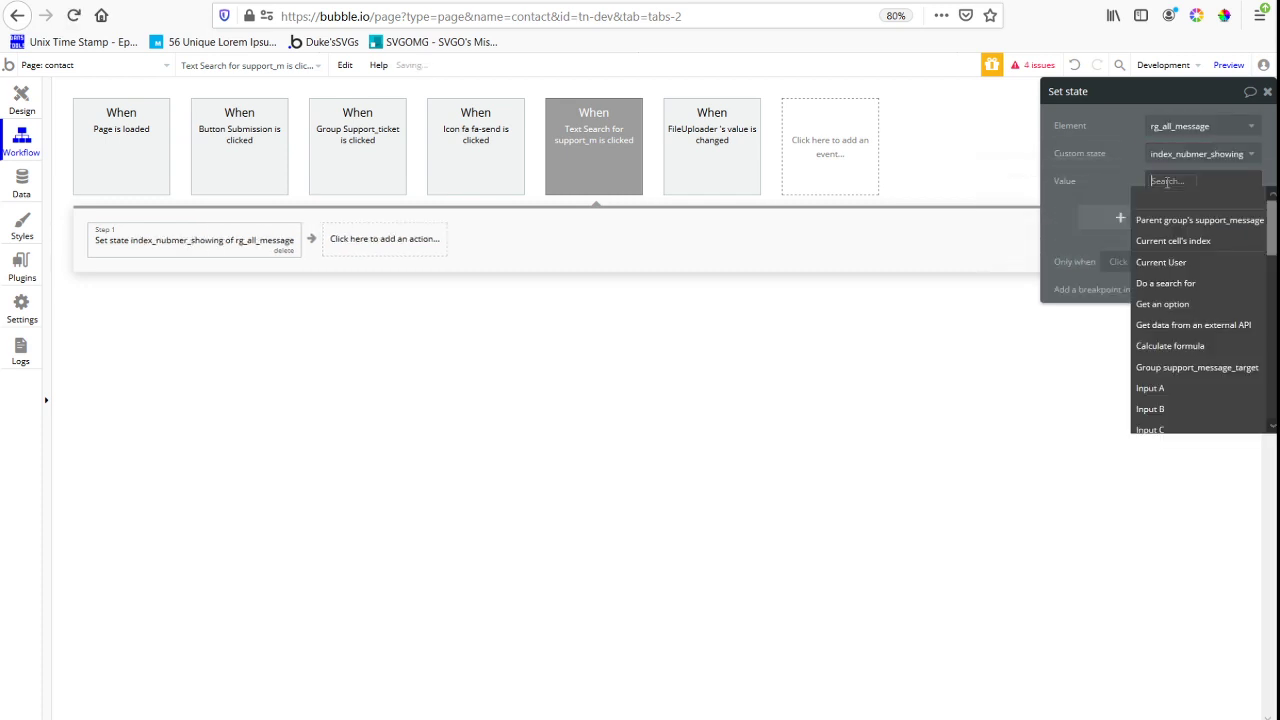
pyautogui.write('rg')
pyautogui.click(1203, 250)
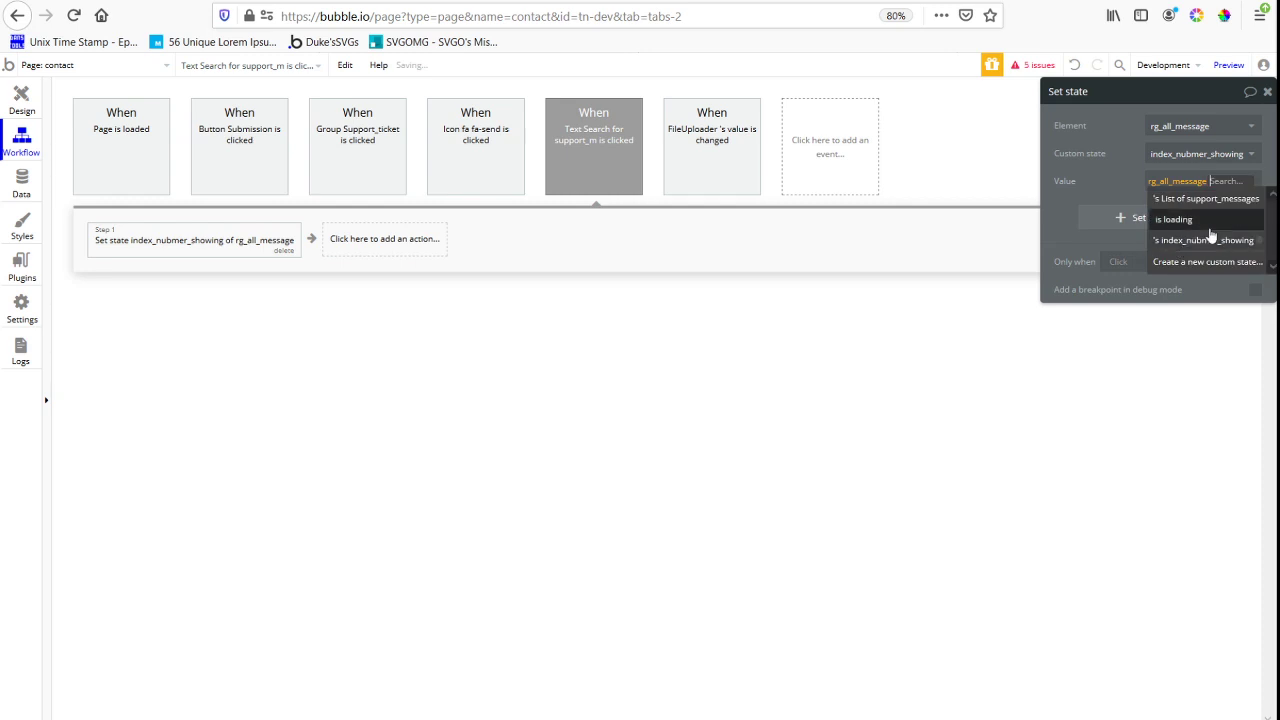
pyautogui.click(1212, 244)
pyautogui.click(1162, 206)
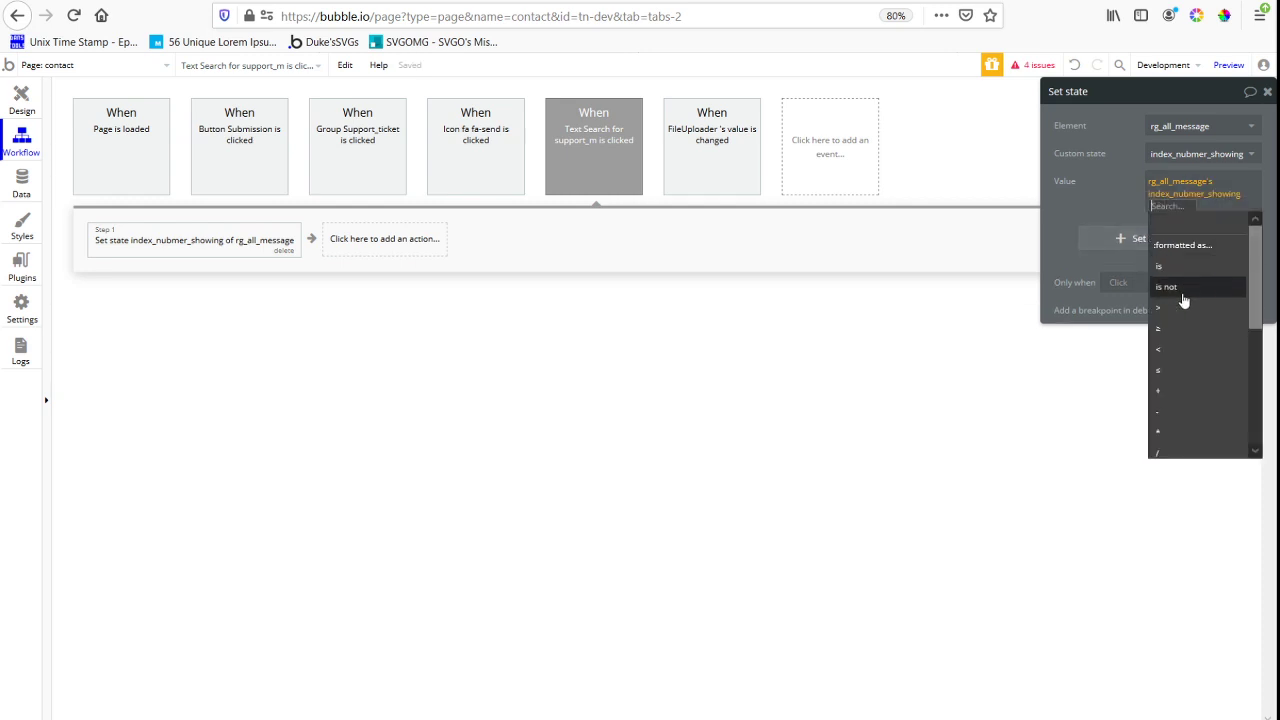
pyautogui.click(1185, 390)
pyautogui.write('2')
pyautogui.write('5')
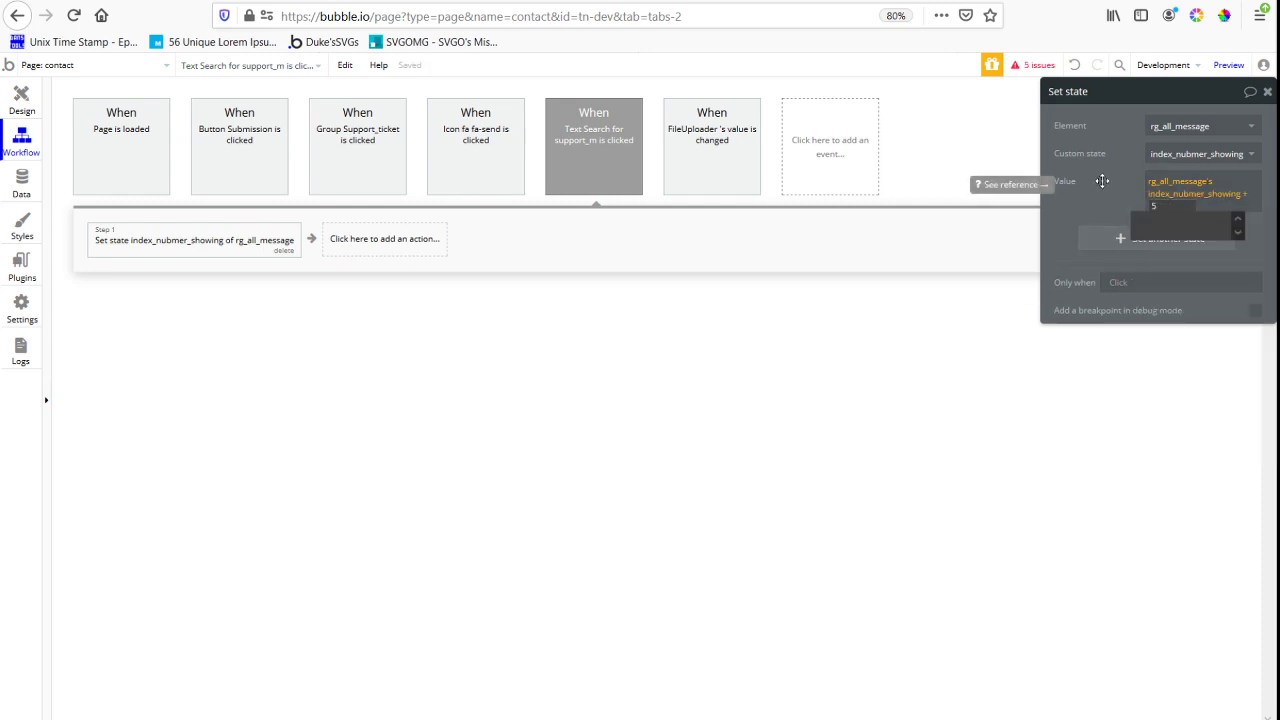
pyautogui.click(1101, 182)
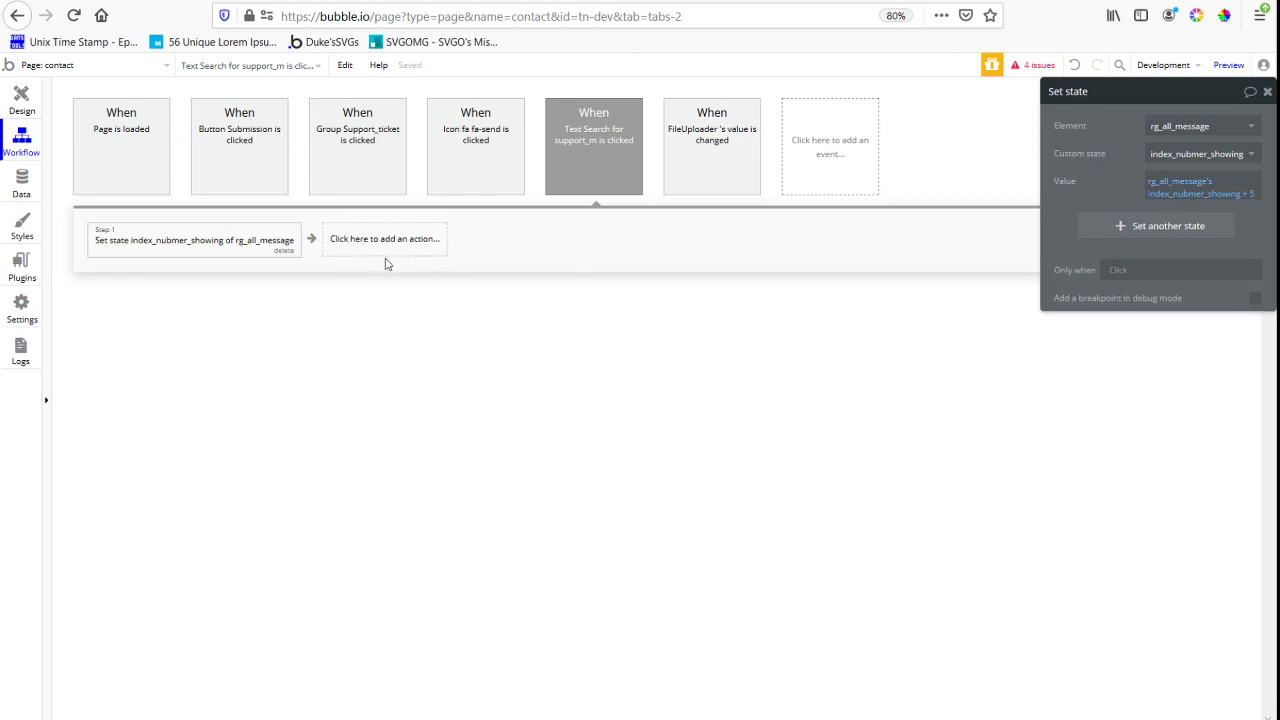
# Add a second Set state action that sets rg_all_message's index_nubmer_showing to 5
pyautogui.click(385, 248)
pyautogui.moveTo(382, 437)
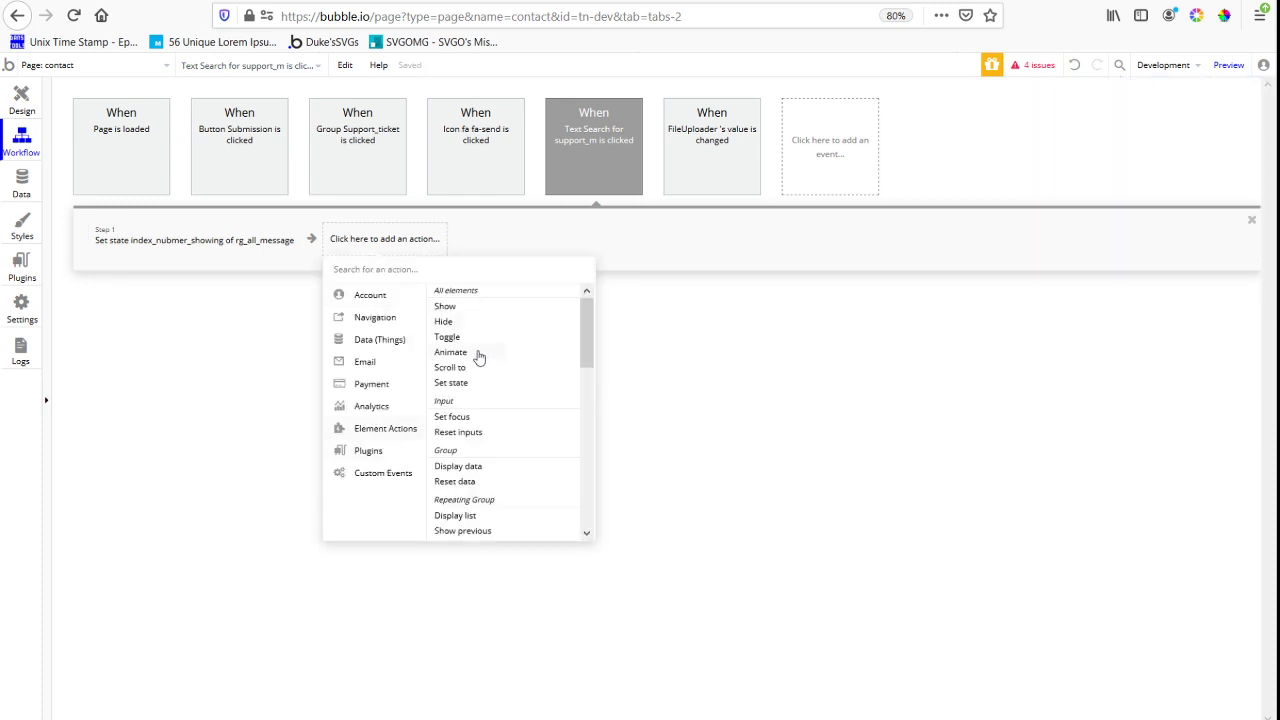
pyautogui.click(451, 383)
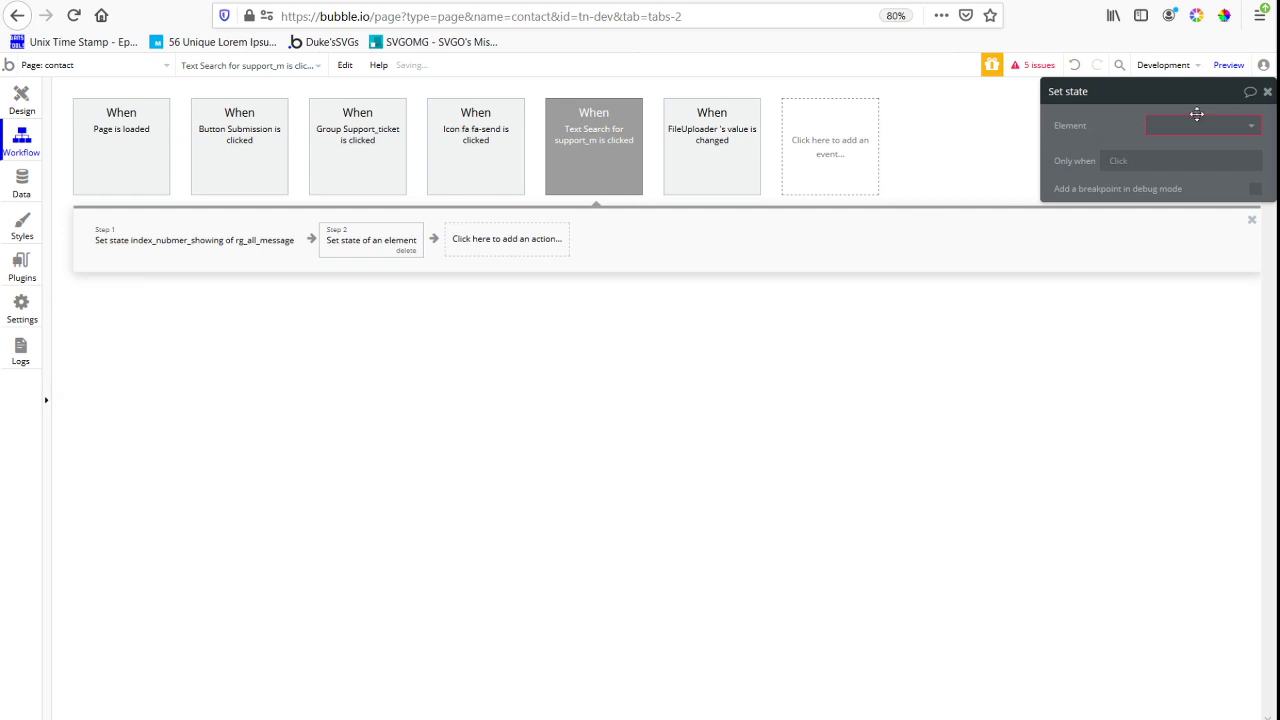
pyautogui.click(1197, 125)
pyautogui.write('rg_all')
pyautogui.click(1215, 170)
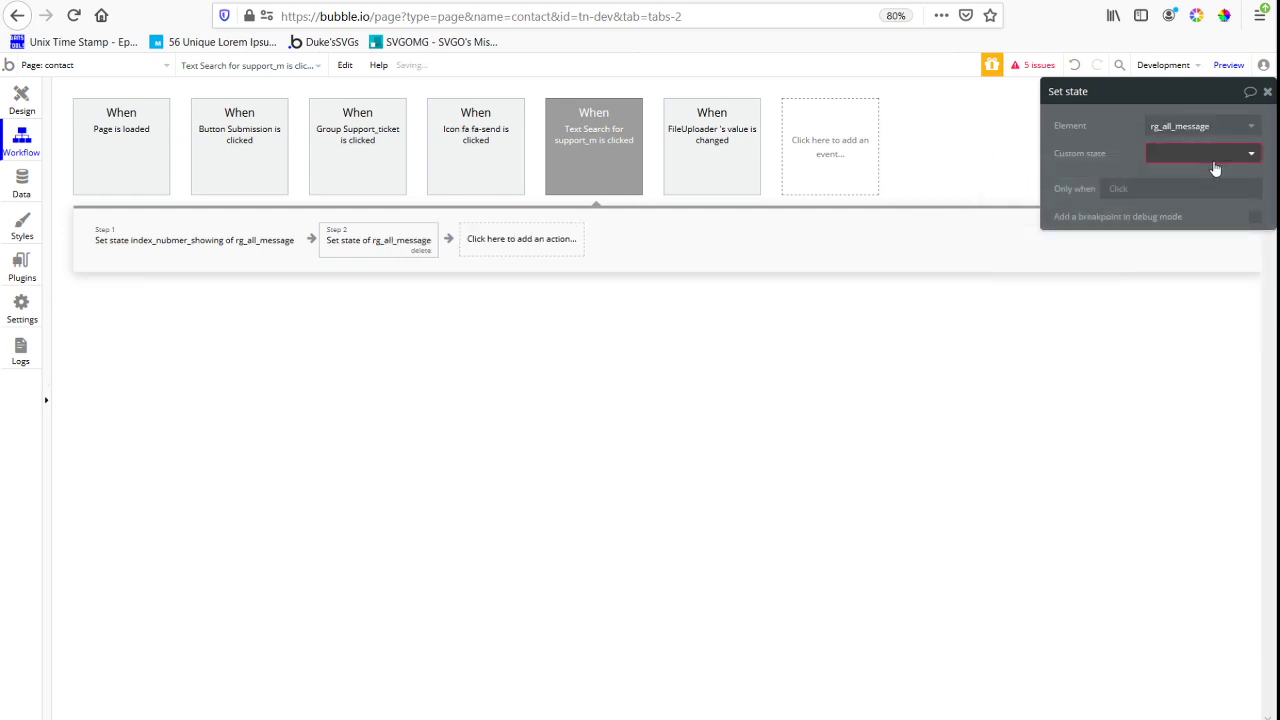
pyautogui.click(1216, 170)
pyautogui.click(1158, 182)
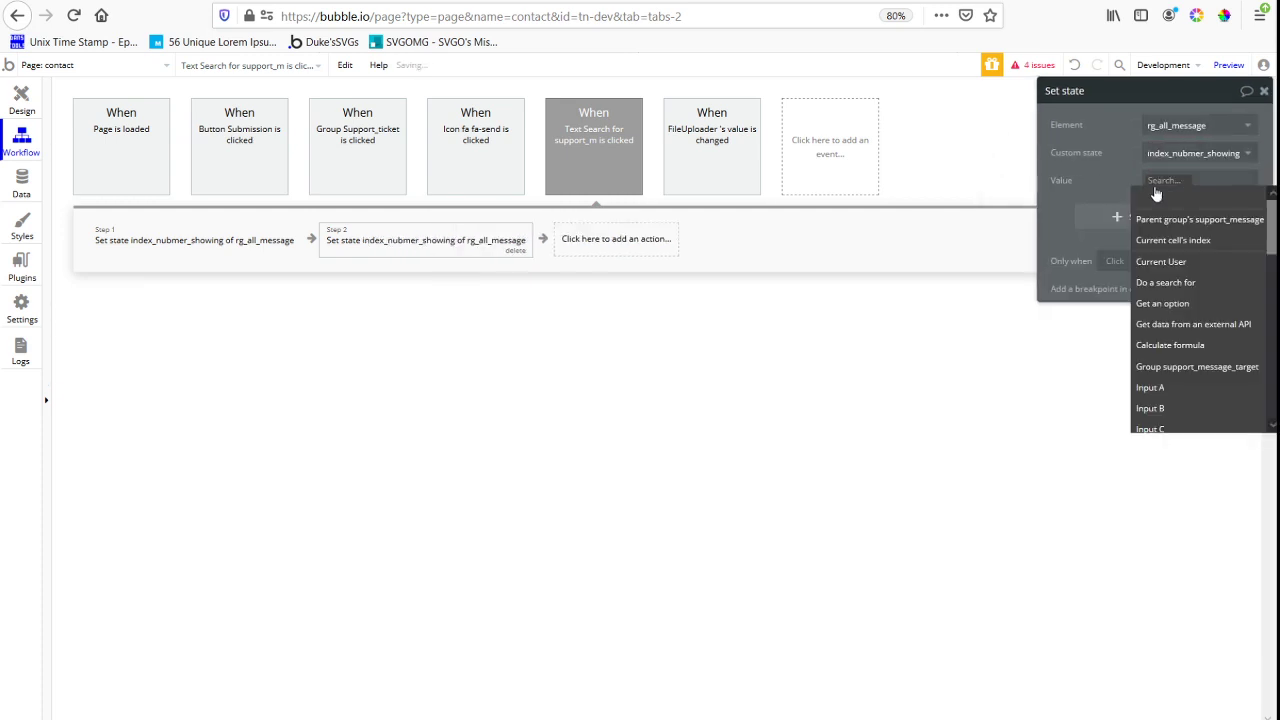
pyautogui.write('5')
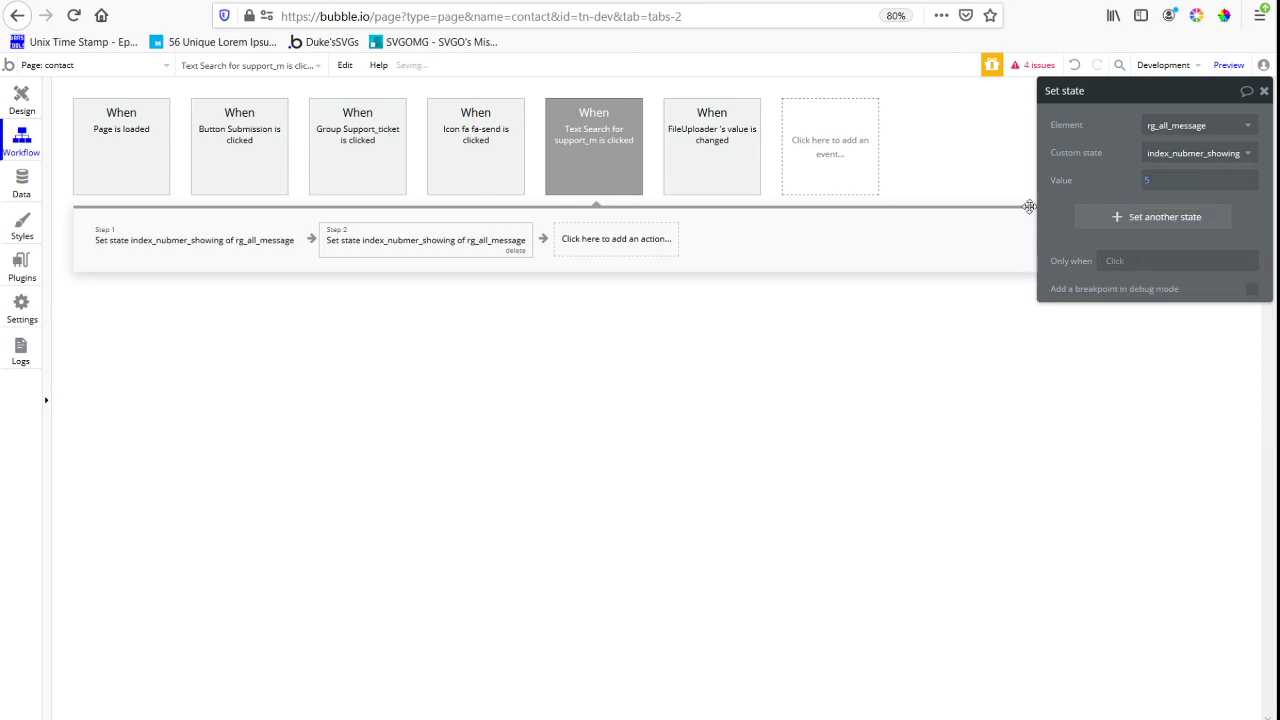
# Copy the Set state action with value 5 from the message-count text's workflow into the Group Support_ticket click workflow
pyautogui.rightClick(392, 252)
pyautogui.click(420, 340)
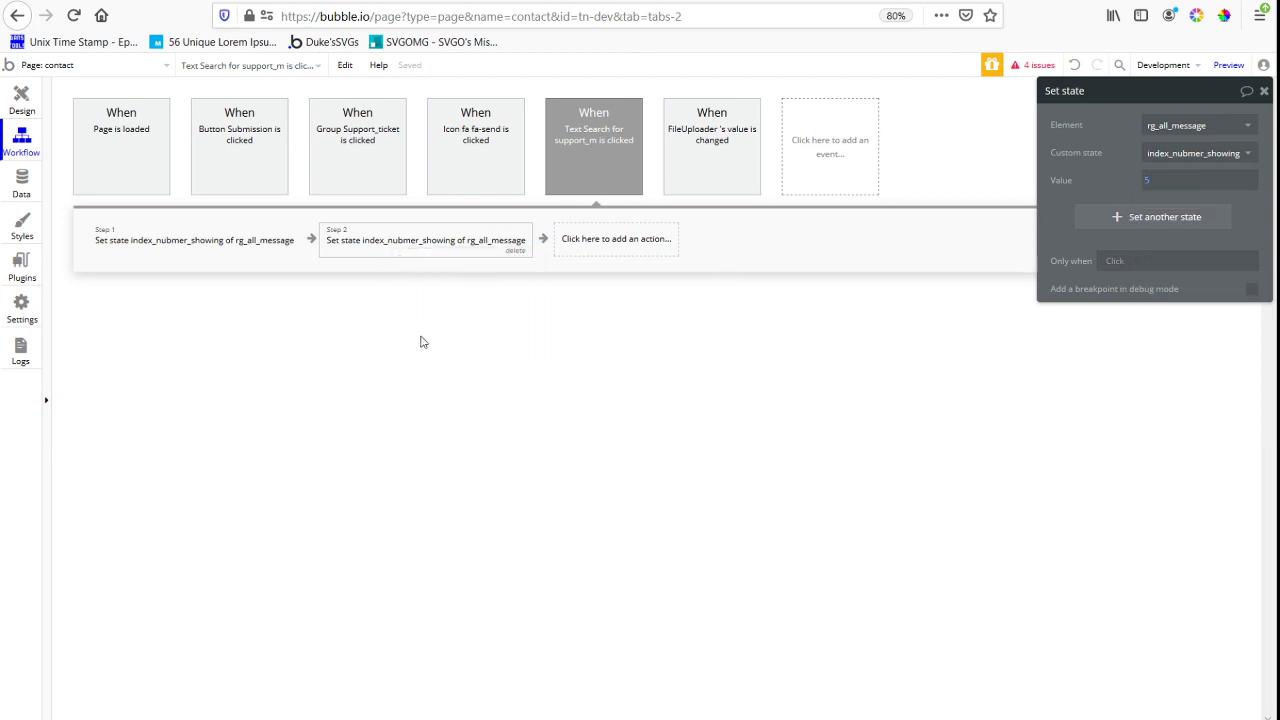
pyautogui.click(24, 105)
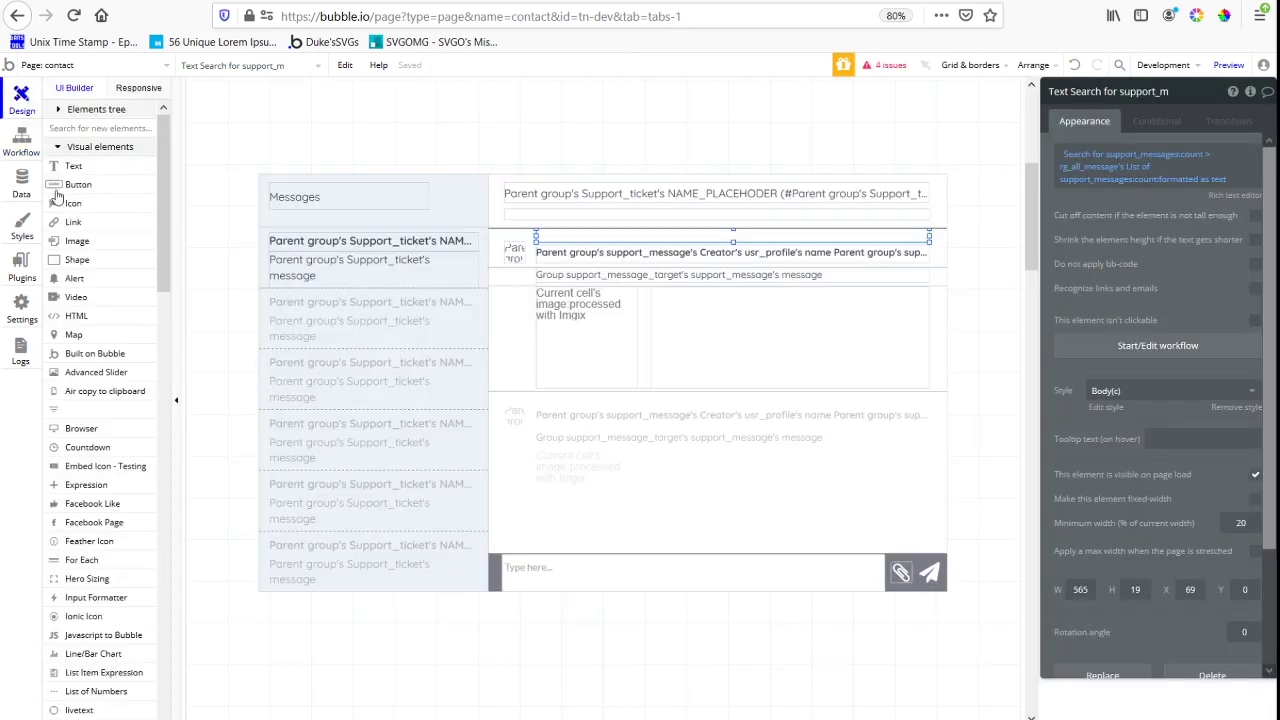
pyautogui.click(258, 269)
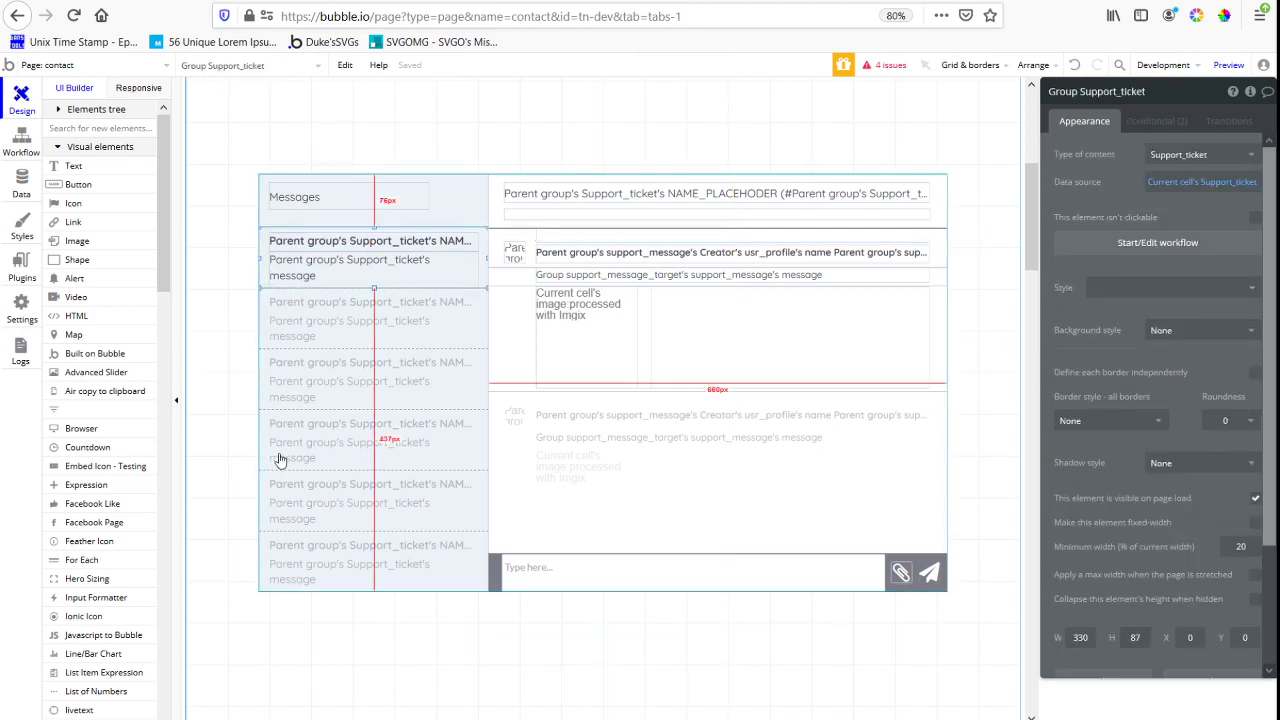
pyautogui.click(1195, 242)
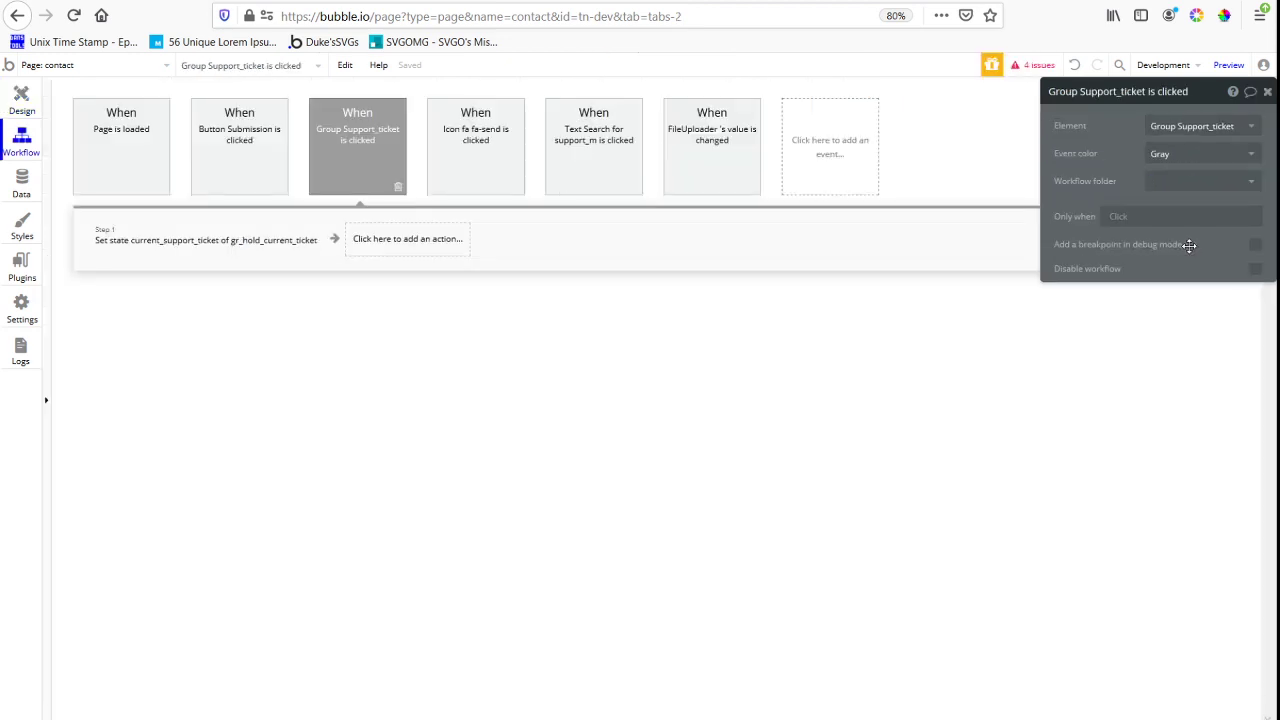
pyautogui.rightClick(392, 245)
pyautogui.click(430, 250)
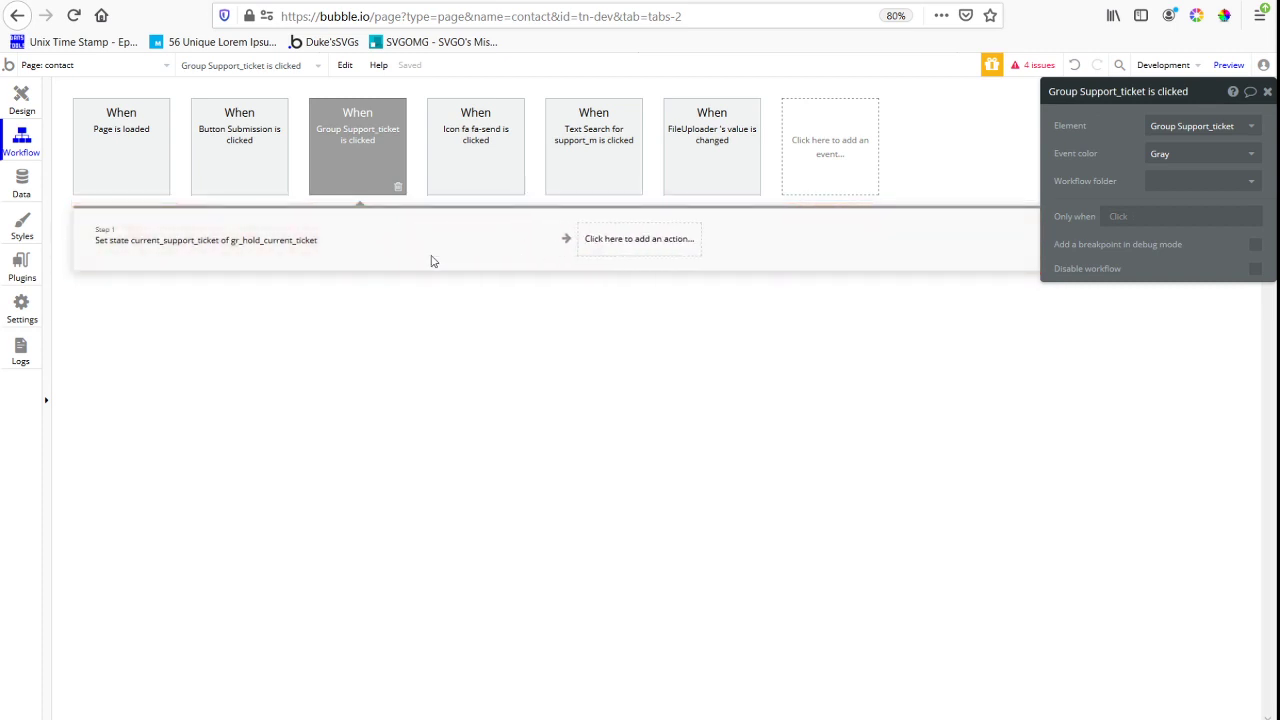
# Add a Scroll to entry action targeting rg_all_message to the Group Support_ticket click workflow
pyautogui.click(15, 100)
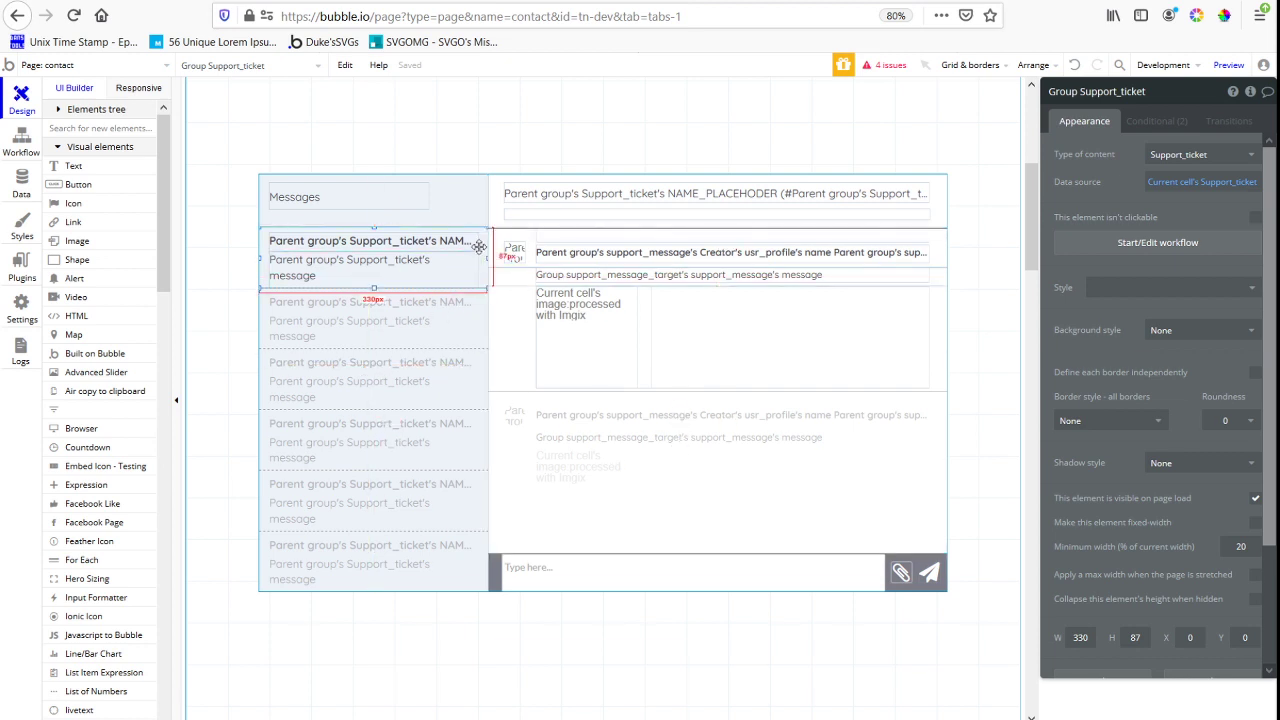
pyautogui.click(1102, 245)
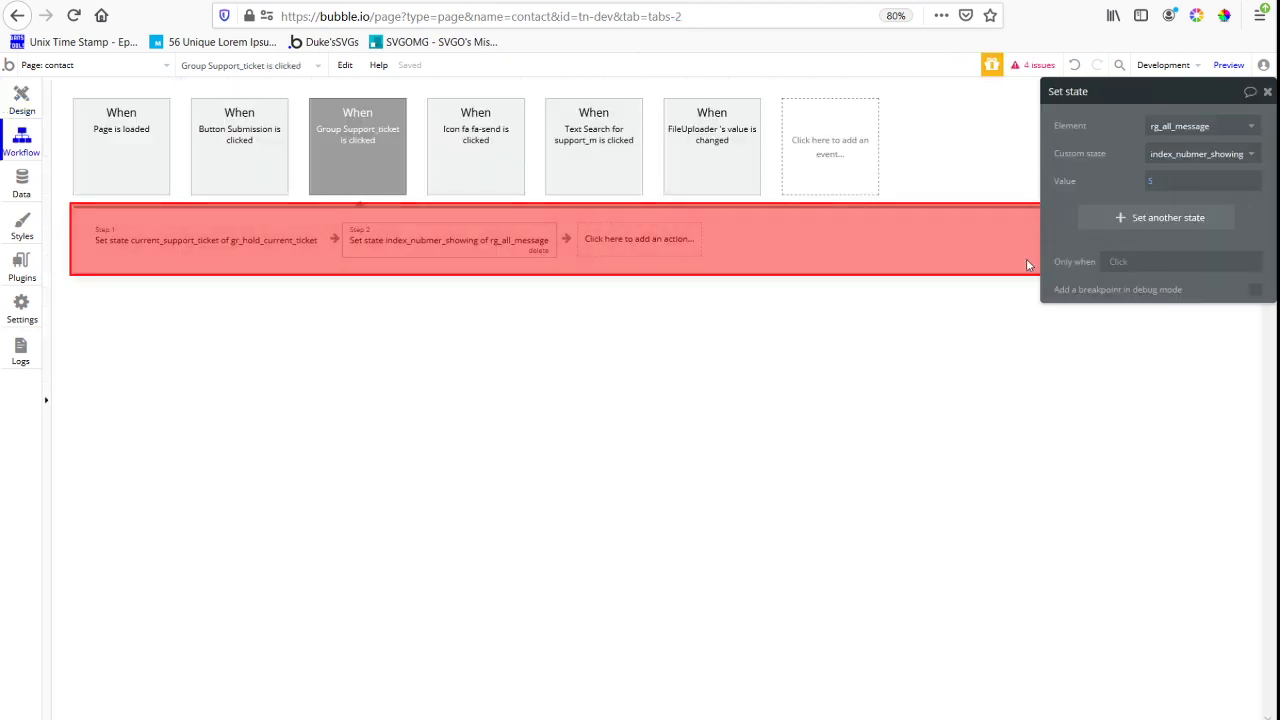
pyautogui.click(611, 243)
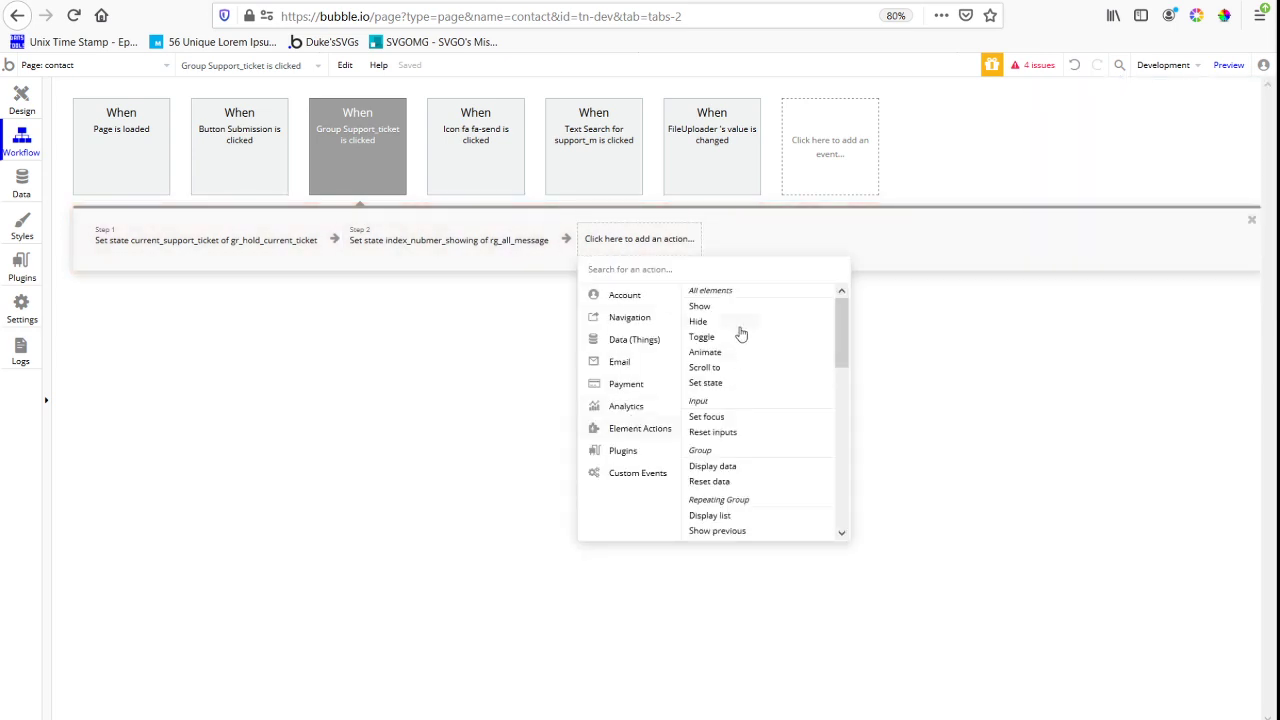
pyautogui.scroll(-3, 735, 377)
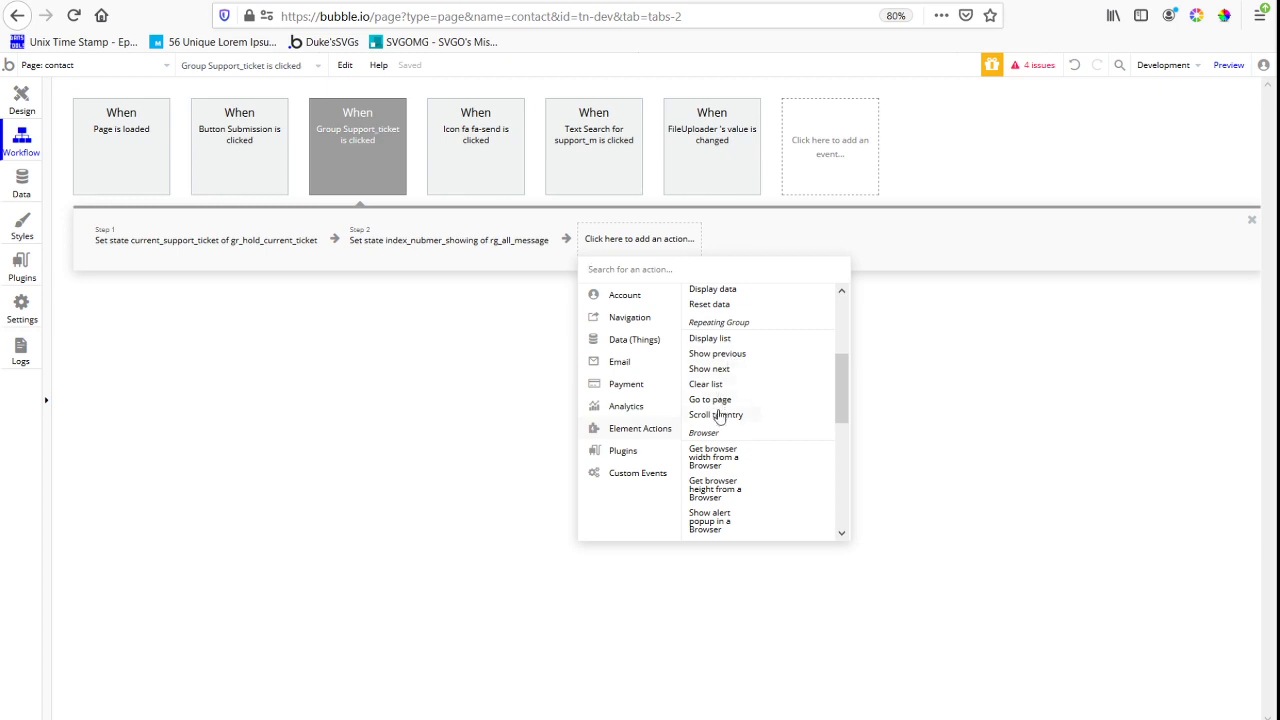
pyautogui.click(718, 416)
pyautogui.click(1167, 125)
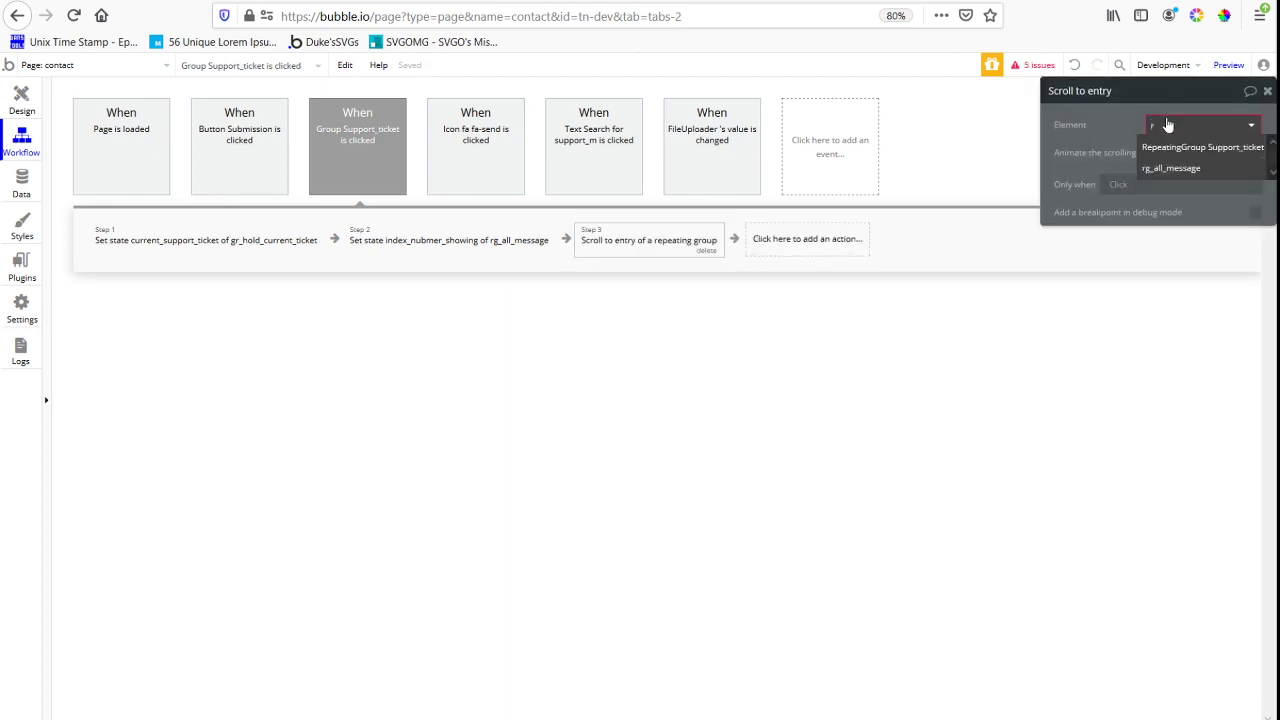
pyautogui.click(1171, 168)
# Set the entry to scroll to as rg_all_message's List of support_messages:last item
pyautogui.click(1190, 152)
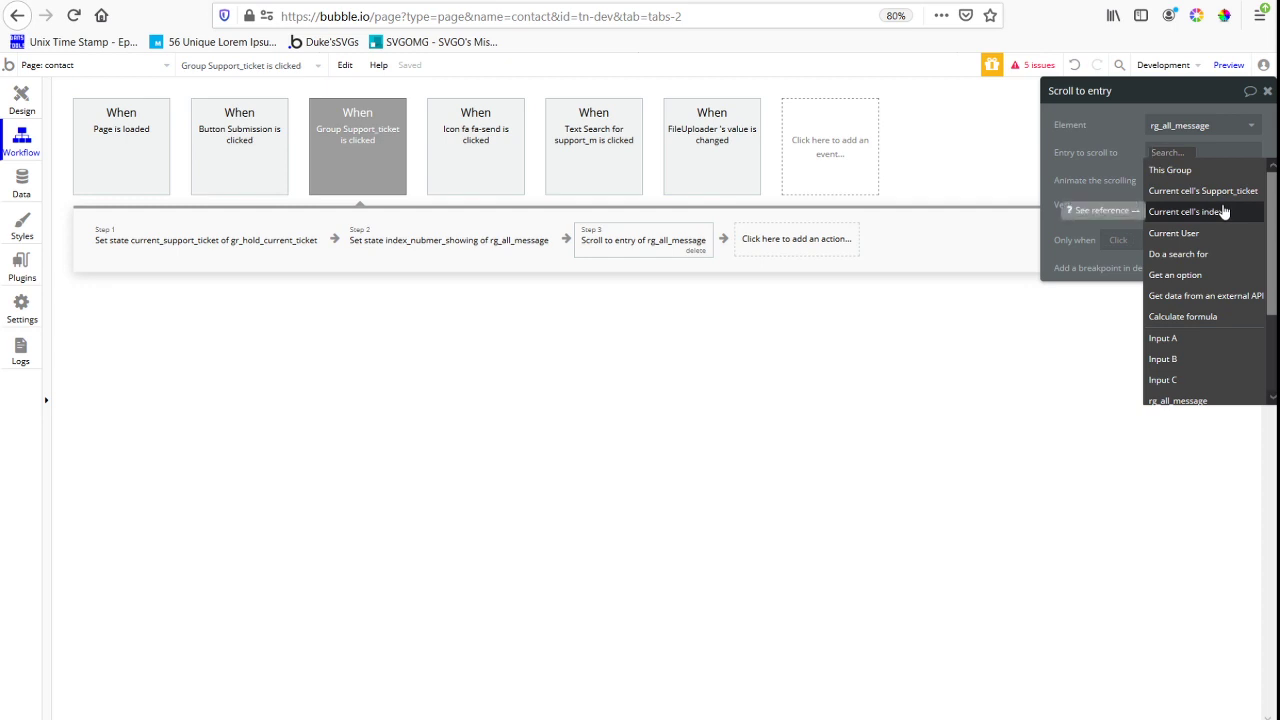
pyautogui.write('rg_all_message')
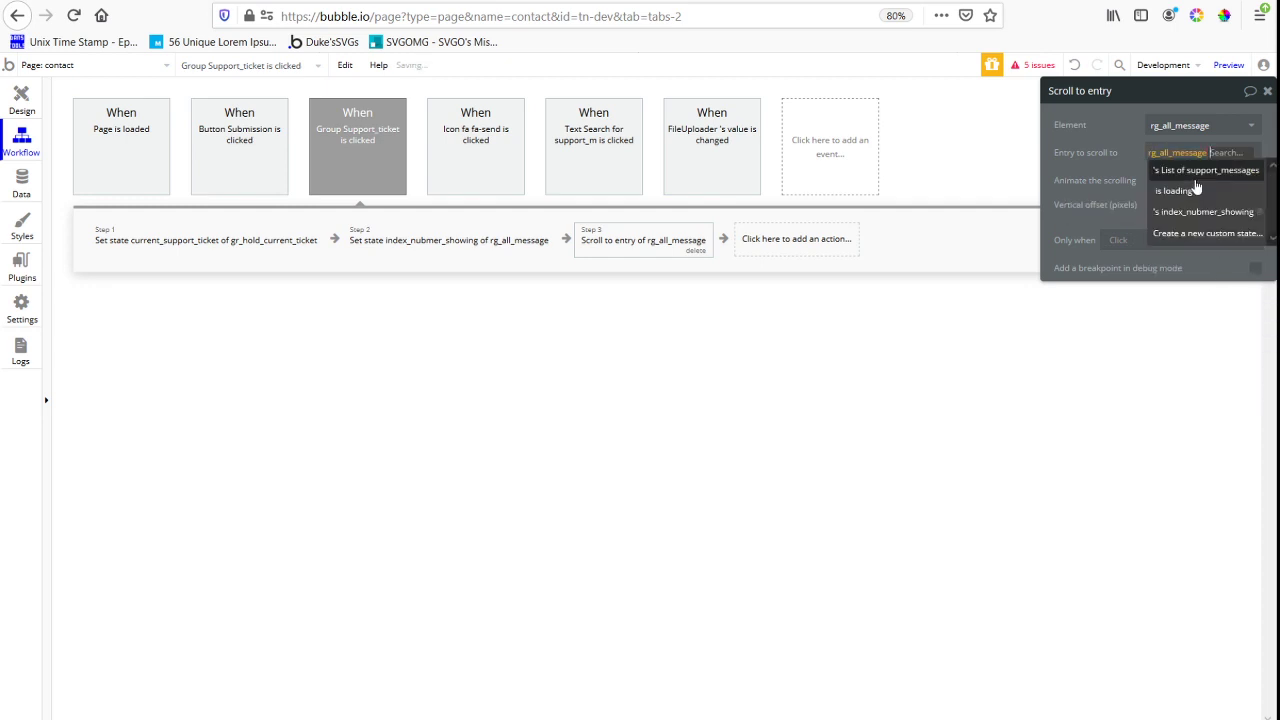
pyautogui.click(1185, 178)
pyautogui.click(1199, 279)
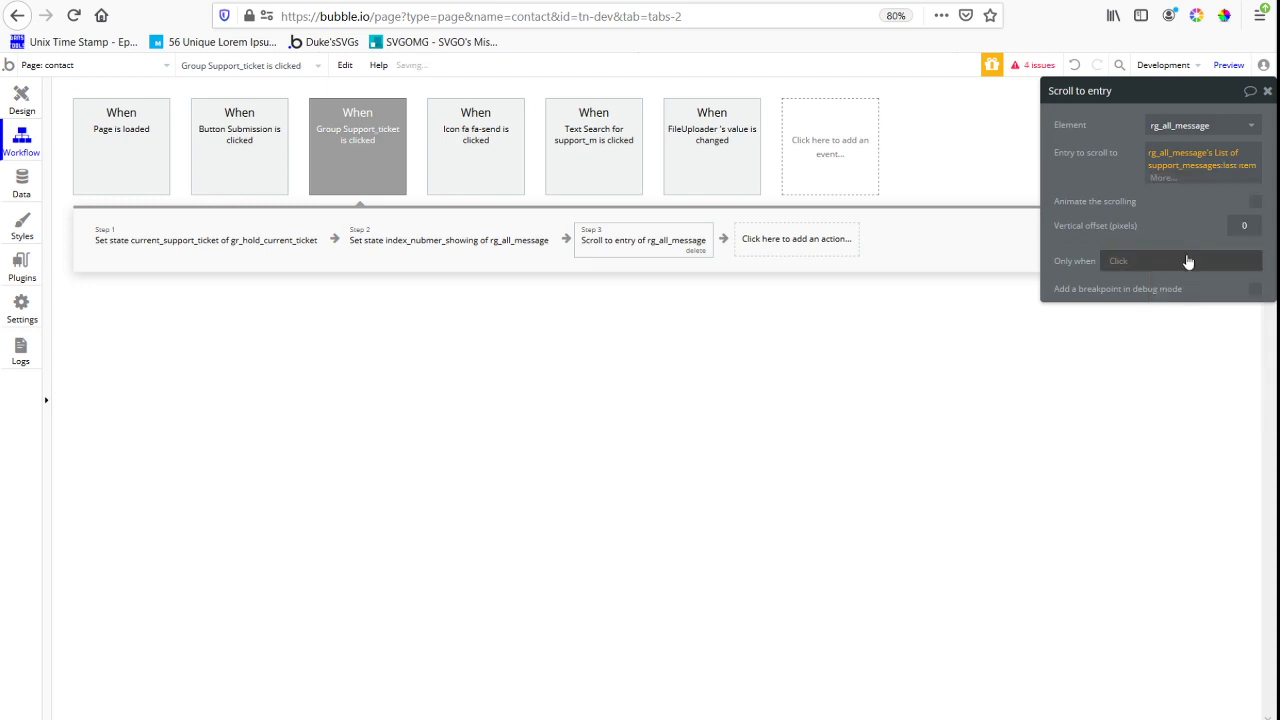
# Delete the second Set state action, with value 5, from the message-count text's click workflow
pyautogui.click(21, 99)
pyautogui.click(506, 279)
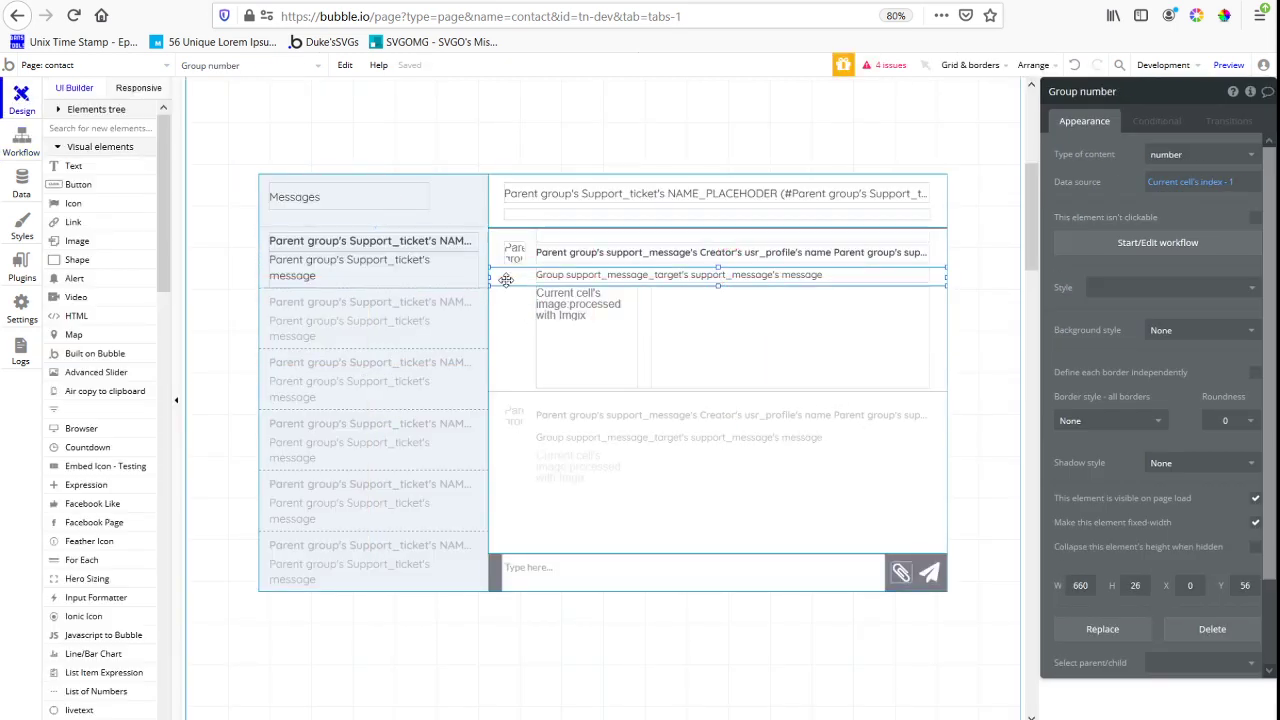
pyautogui.click(571, 254)
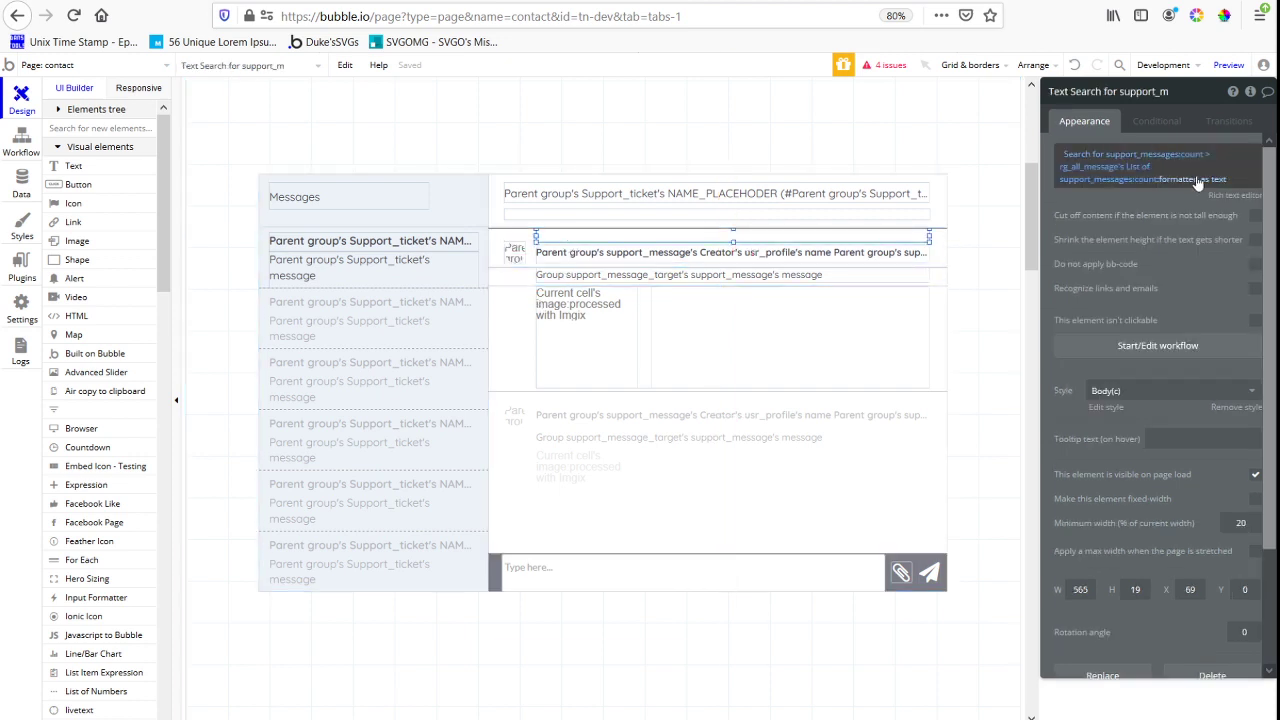
pyautogui.click(1102, 345)
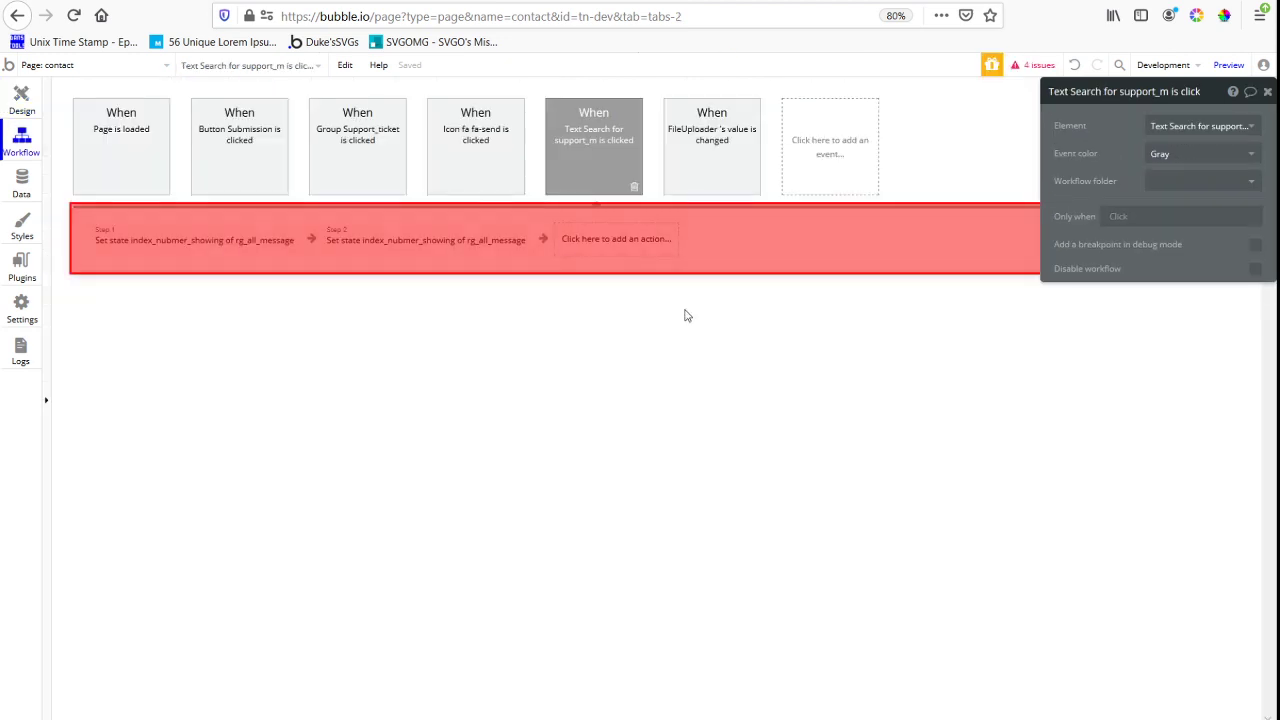
pyautogui.click(389, 246)
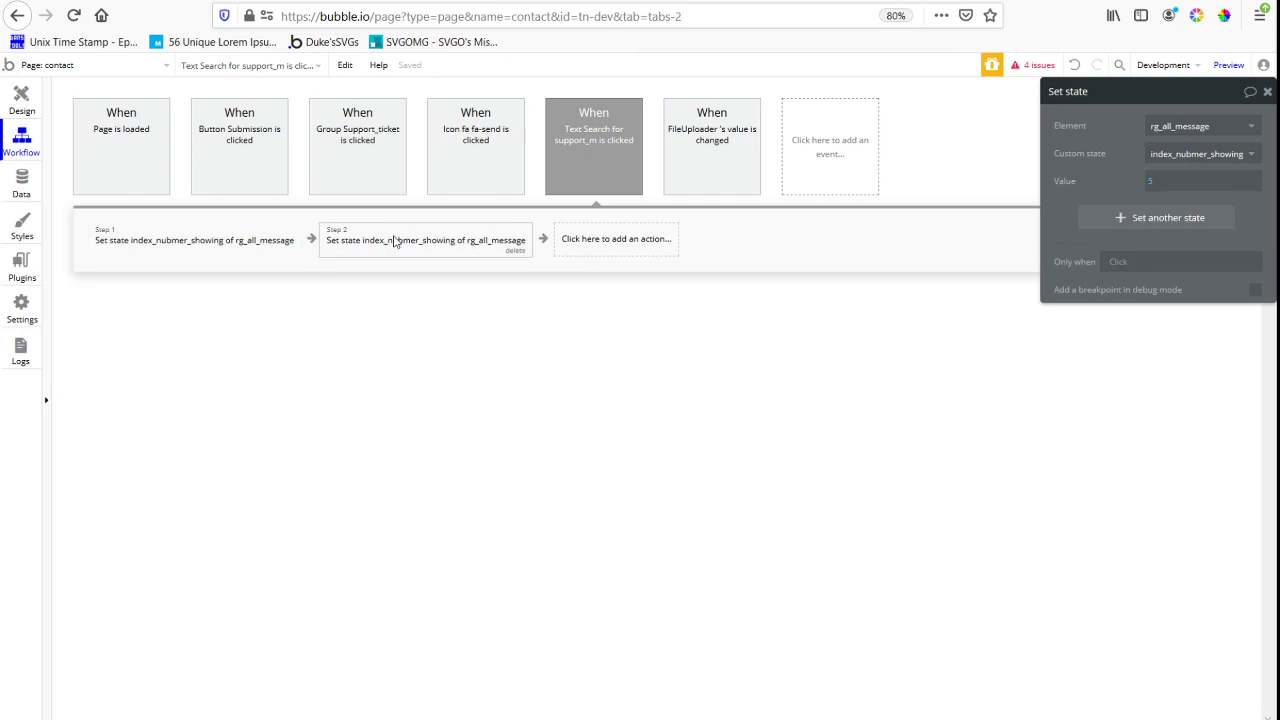
pyautogui.click(251, 243)
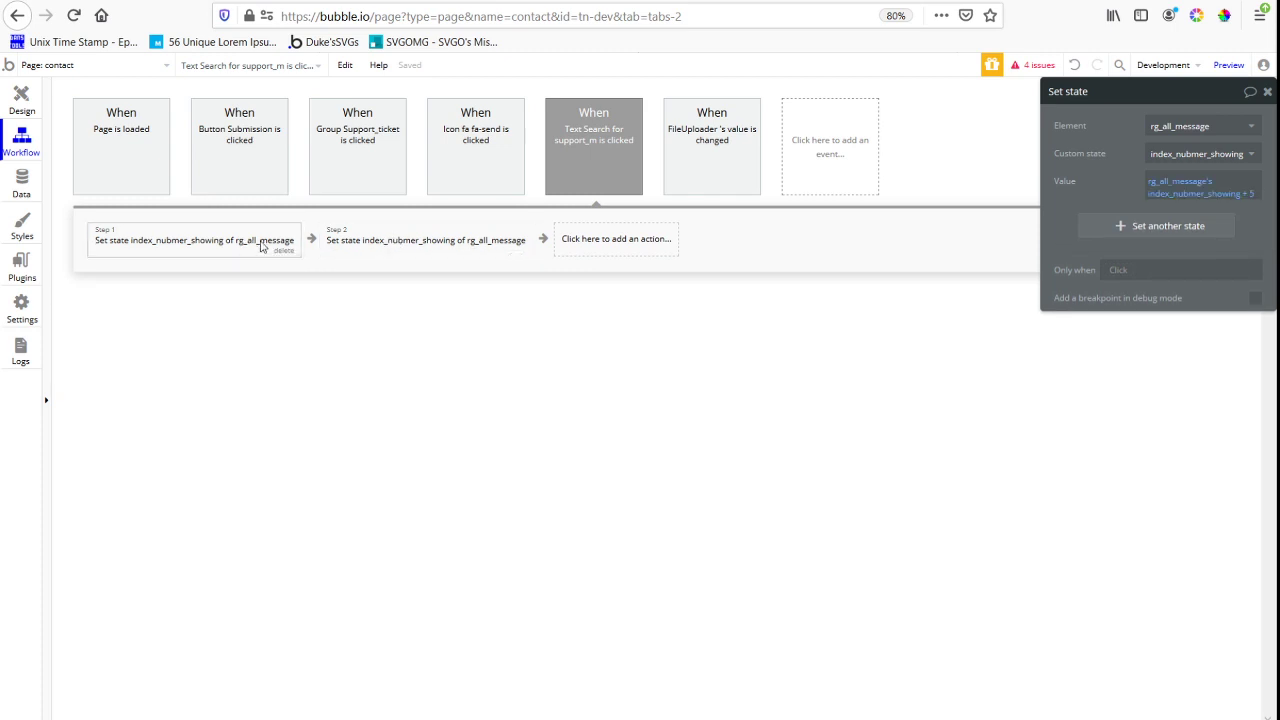
pyautogui.click(325, 240)
pyautogui.click(514, 250)
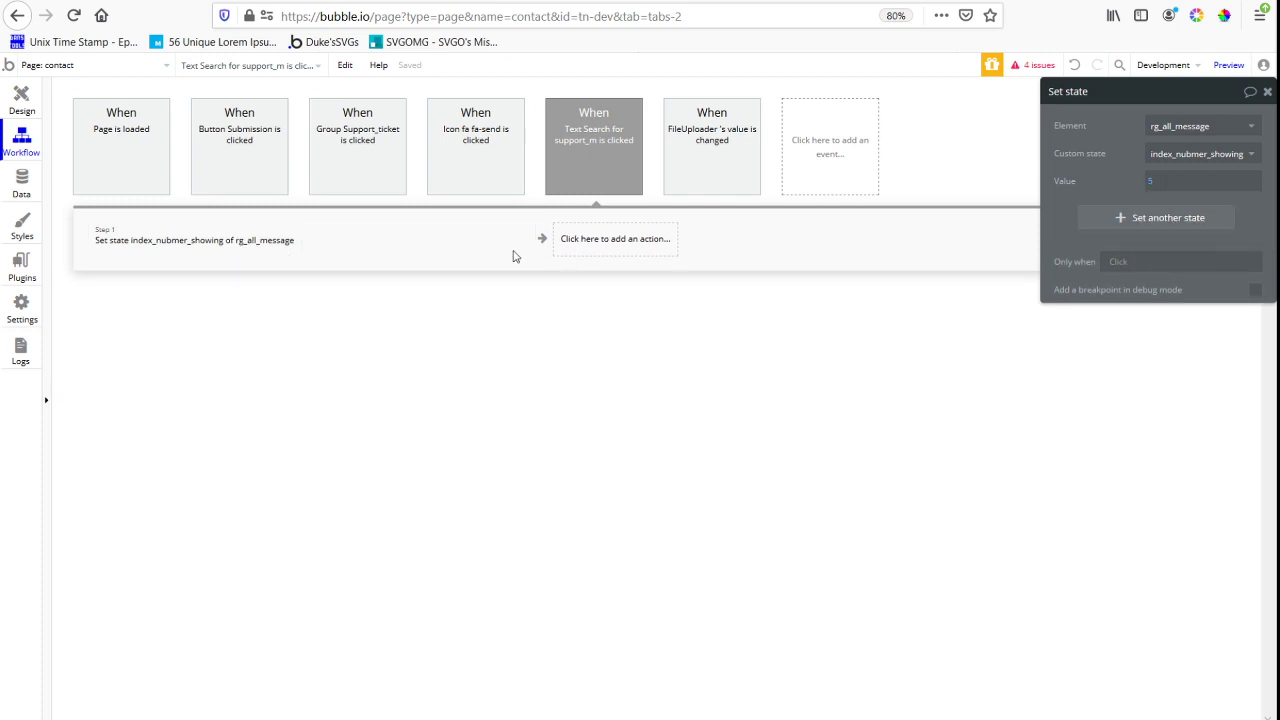
pyautogui.click(207, 255)
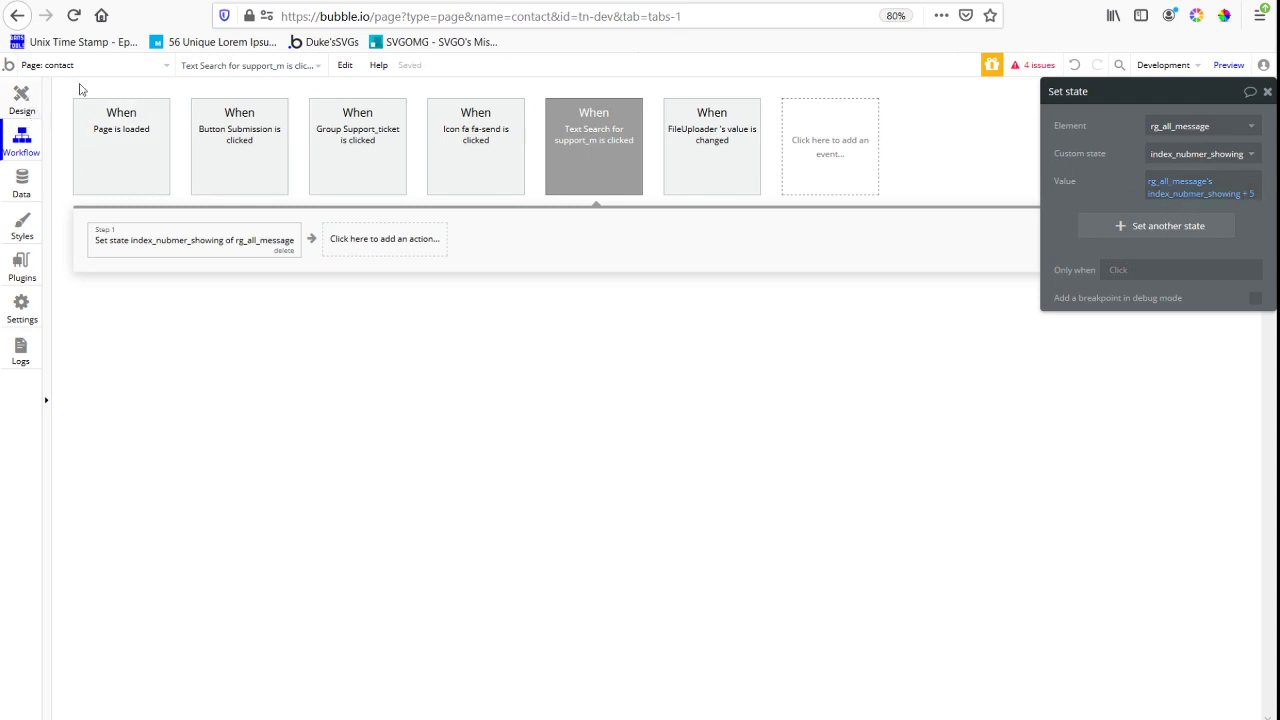
# Add a Scroll to entry action for rg_all_message to the message-count text's click workflow
pyautogui.click(21, 100)
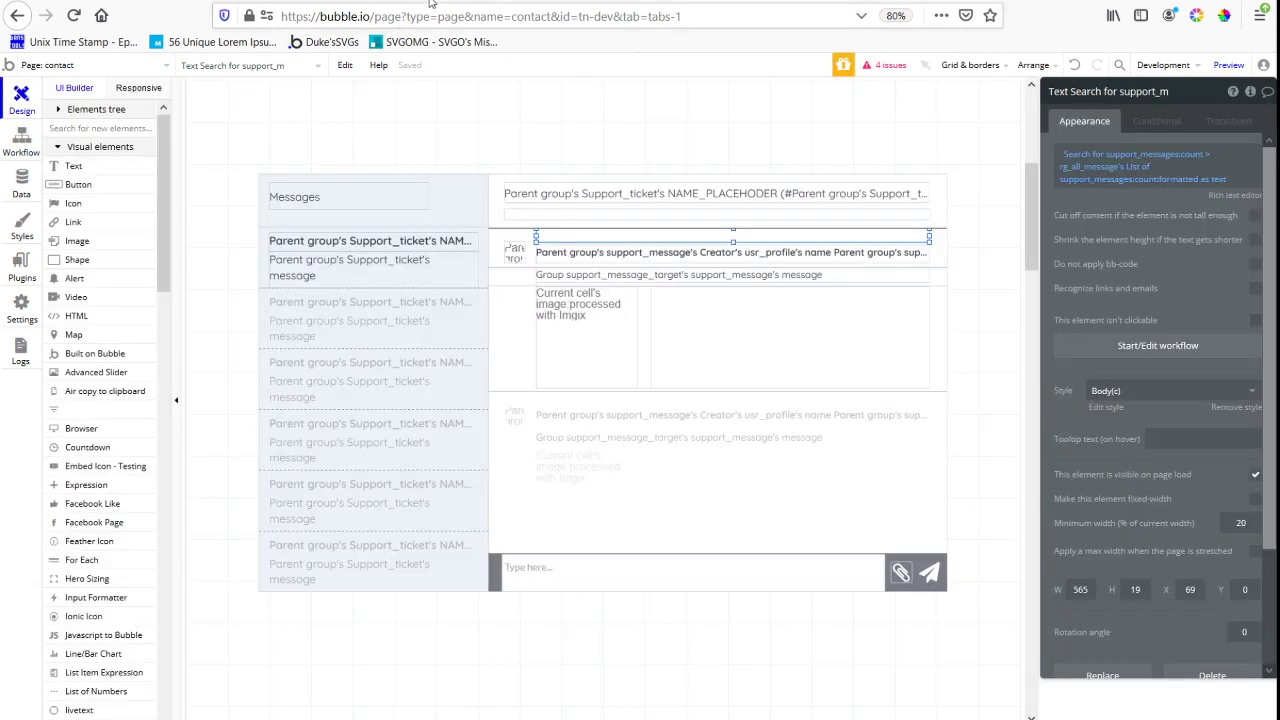
pyautogui.click(1087, 350)
pyautogui.click(384, 238)
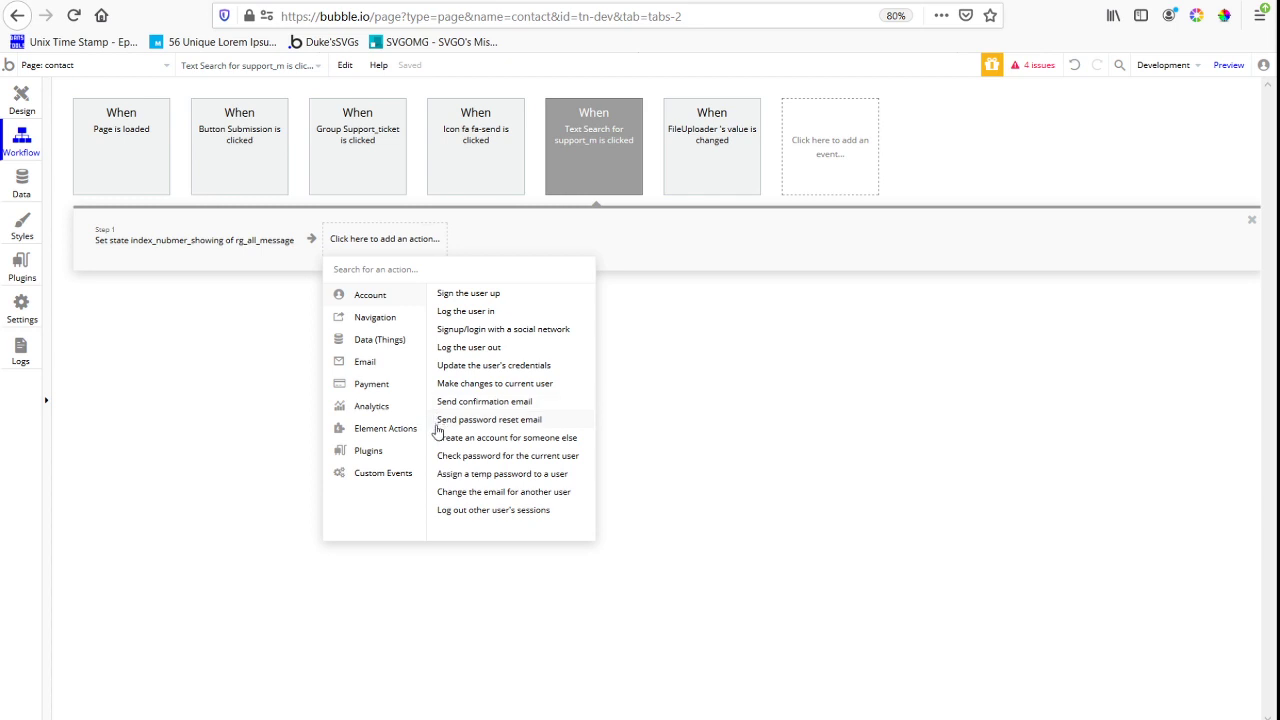
pyautogui.moveTo(413, 436)
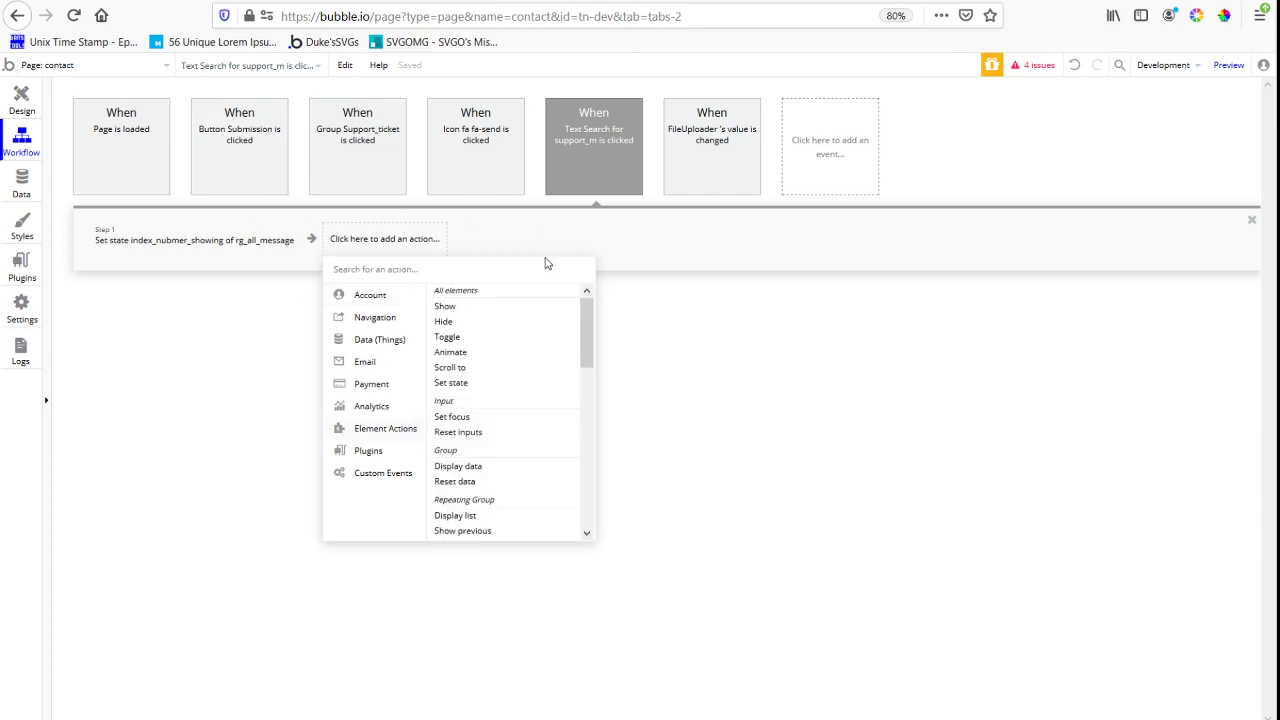
pyautogui.scroll(-3, 519, 472)
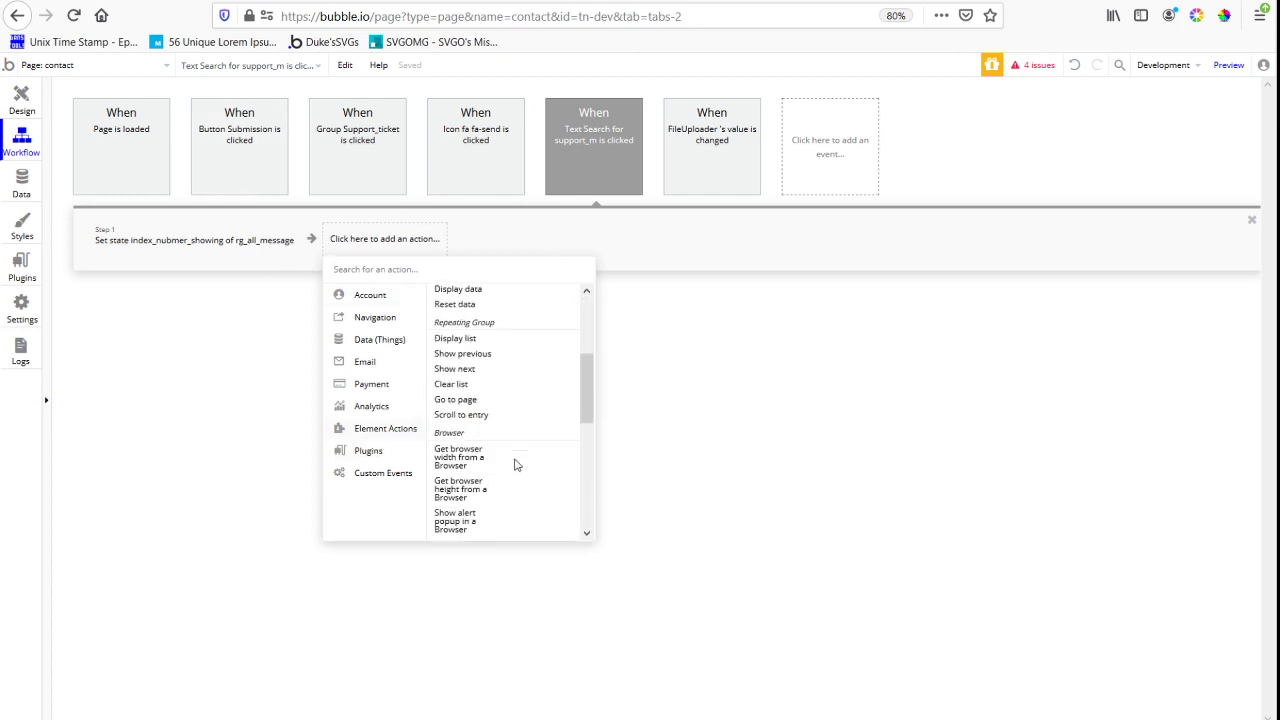
pyautogui.click(481, 419)
pyautogui.click(1160, 126)
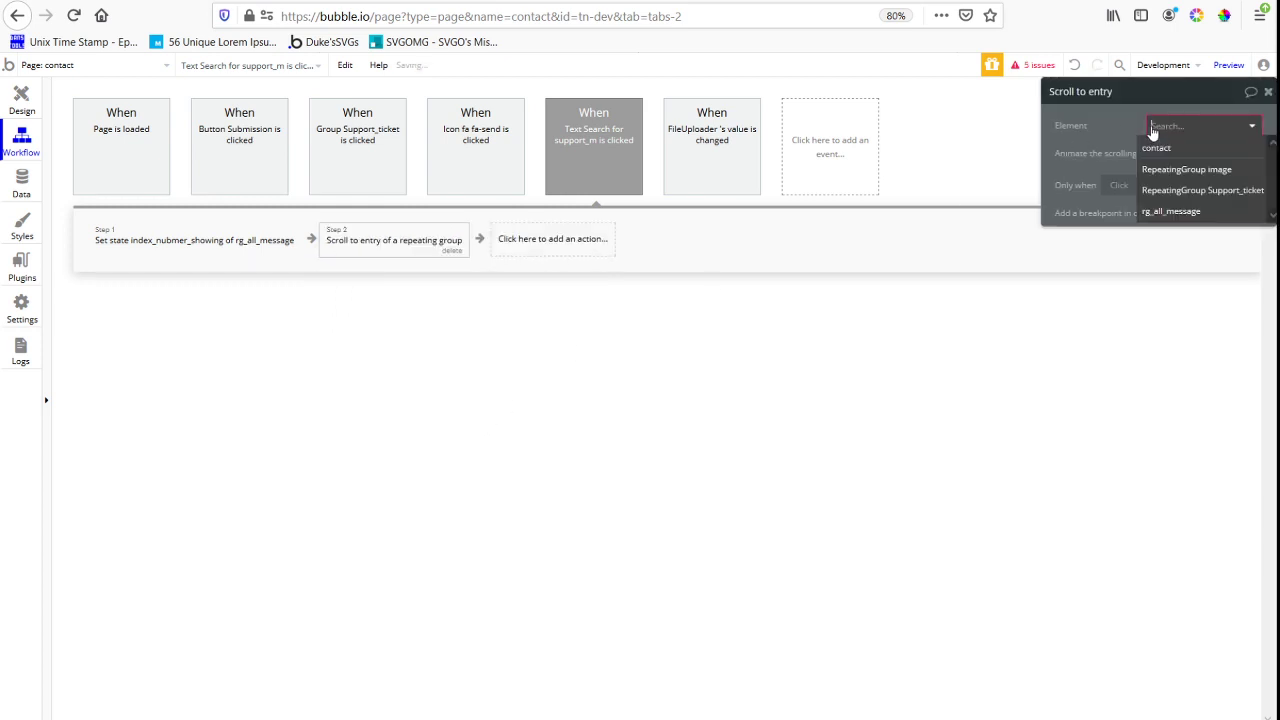
pyautogui.click(1228, 212)
# Set this action's entry to scroll to as rg_all_message's List of support_messages:item #1
pyautogui.click(1200, 153)
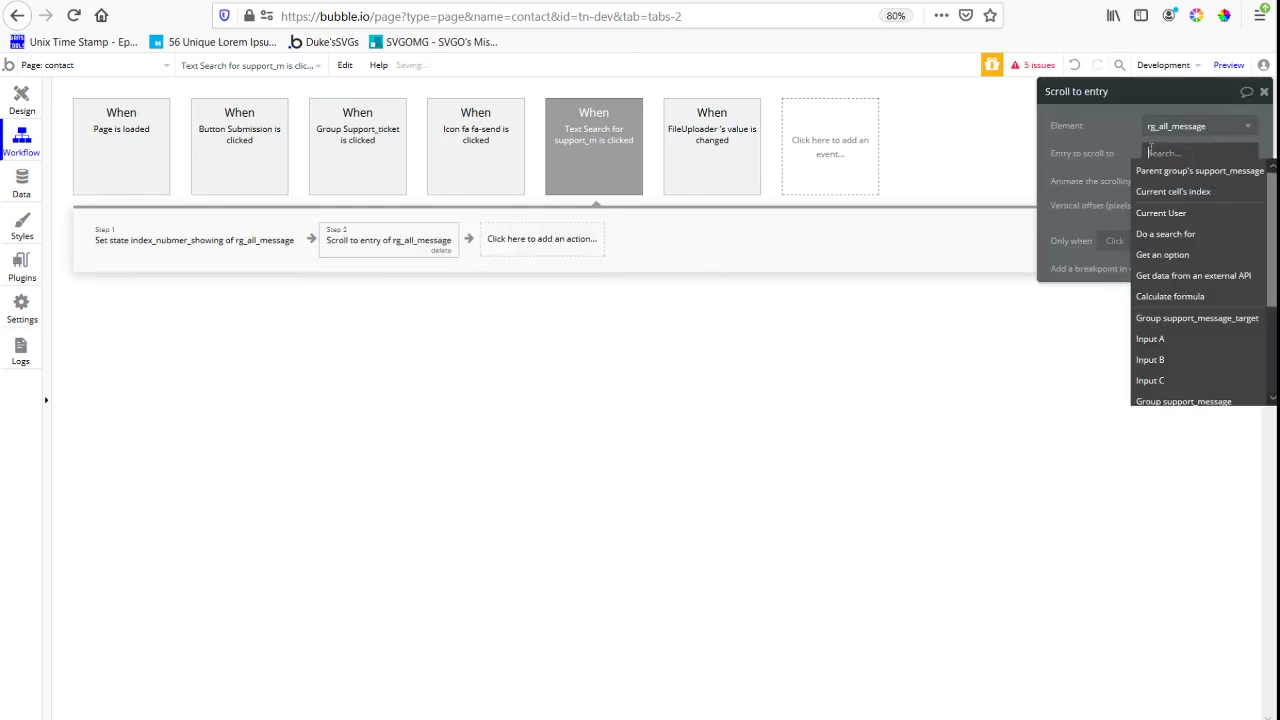
pyautogui.write('rg')
pyautogui.click(1194, 197)
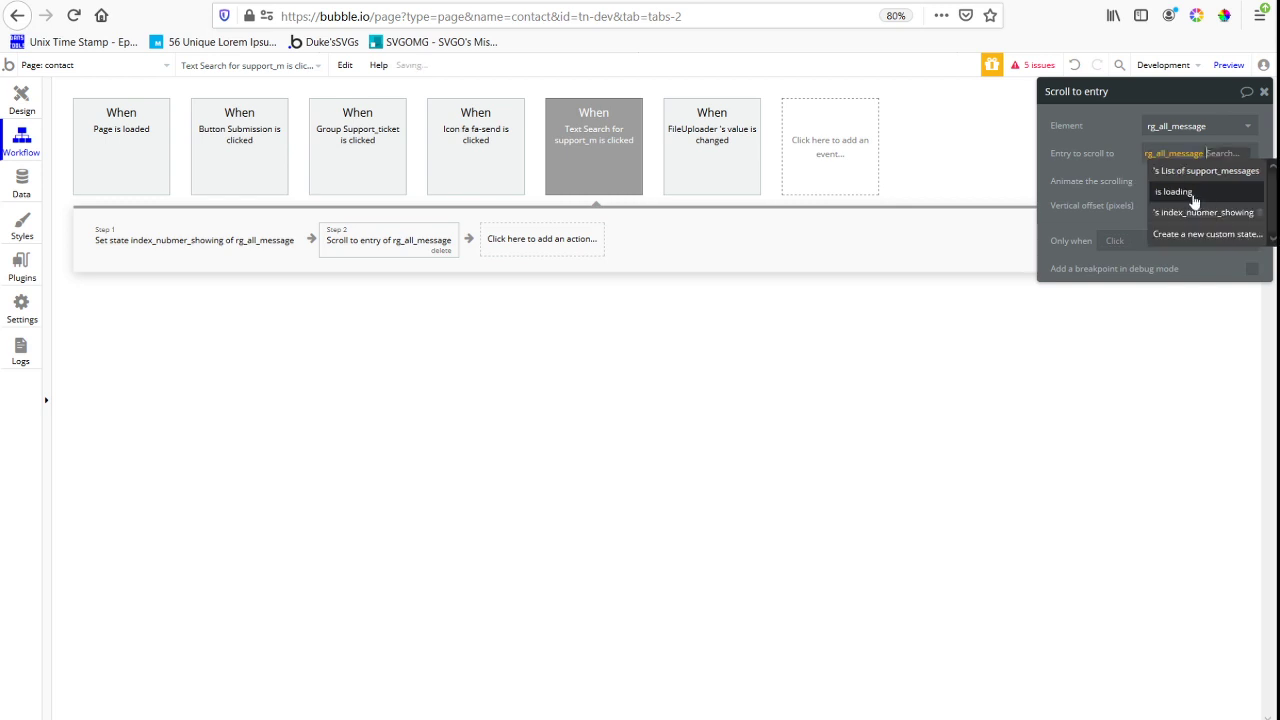
pyautogui.click(1207, 176)
pyautogui.click(1170, 320)
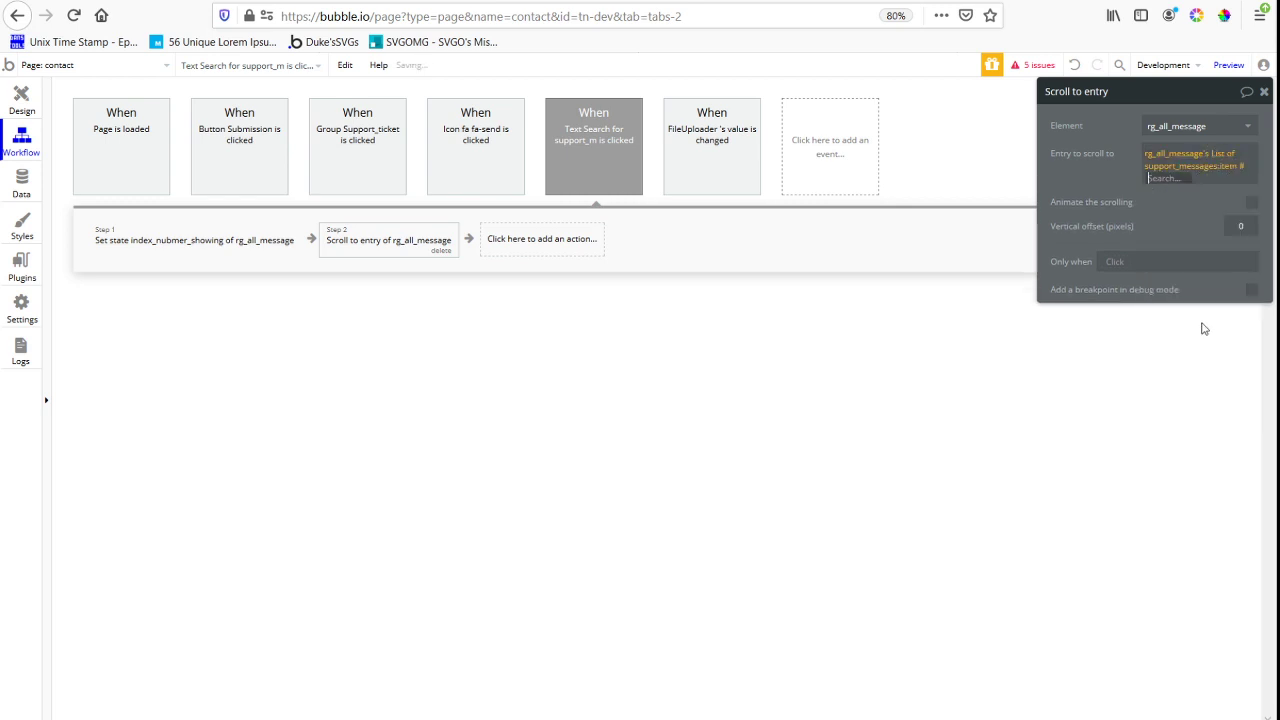
pyautogui.write('1')
# Reload the contact page preview, open the "This is the newest support message" ticket and examine its message list
pyautogui.click(520, 1)
pyautogui.press('F5')
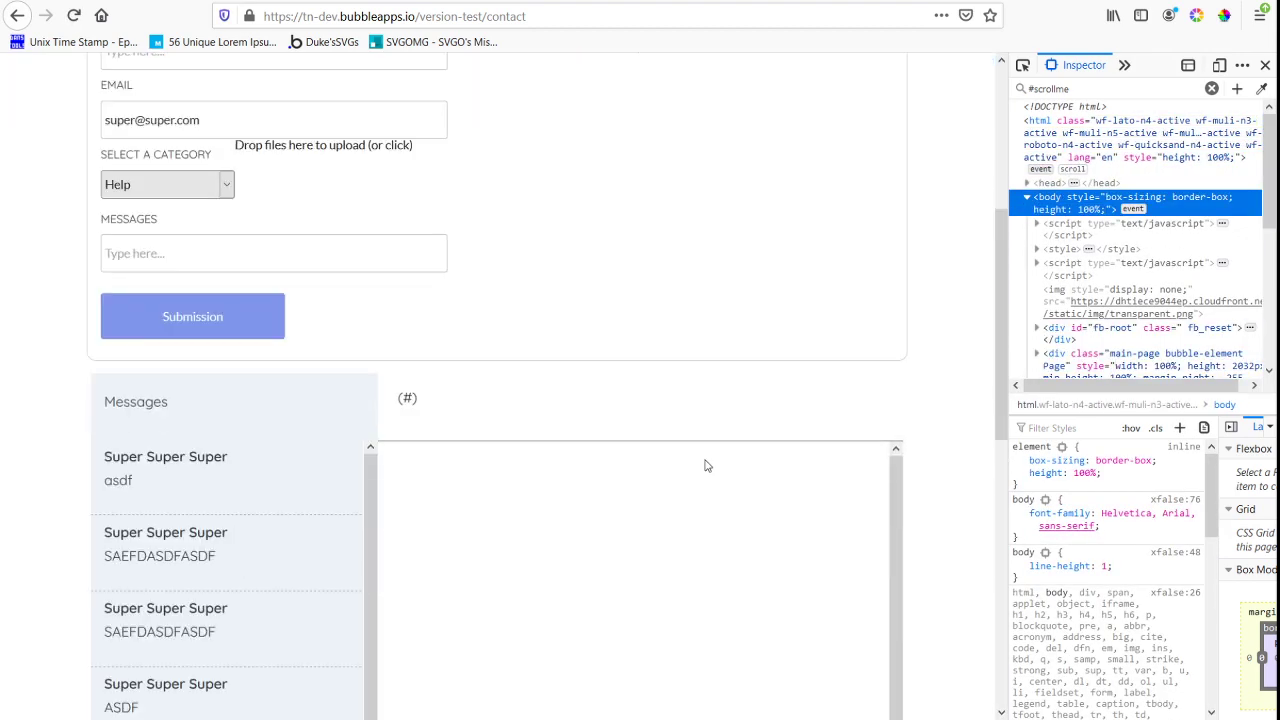
pyautogui.scroll(-3, 648, 313)
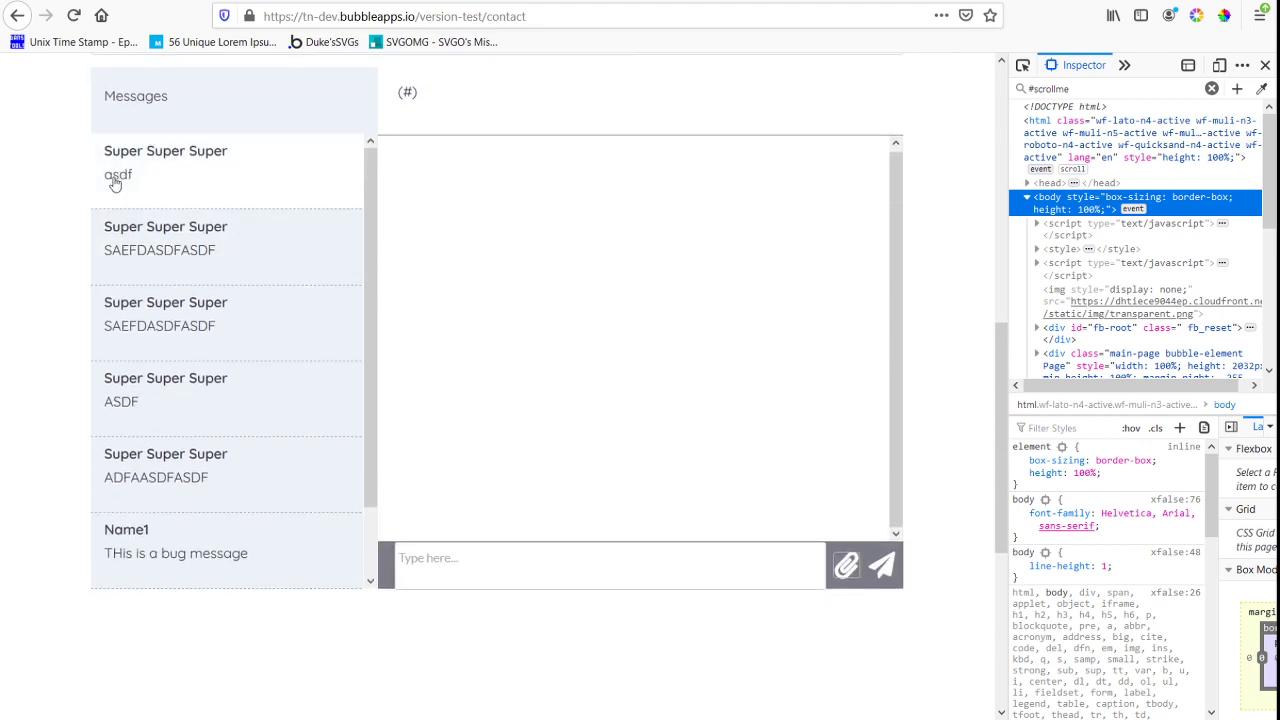
pyautogui.scroll(-3, 220, 460)
pyautogui.scroll(-7, 213, 520)
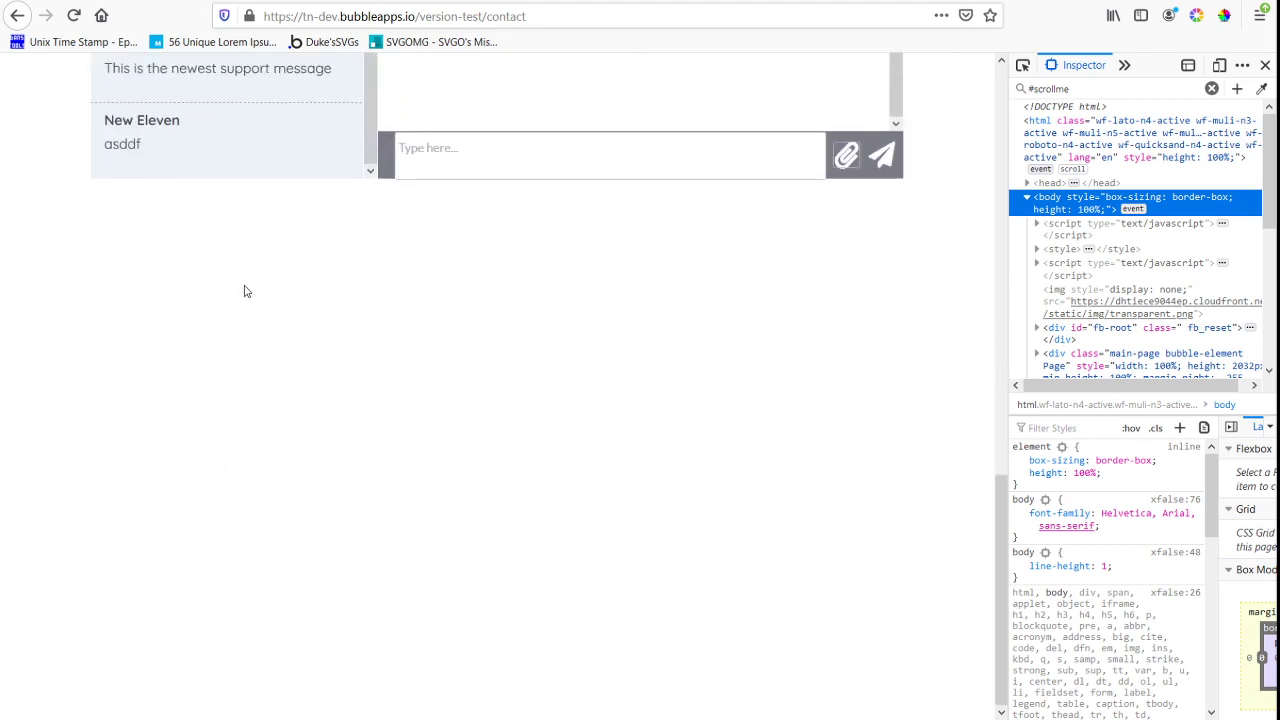
pyautogui.scroll(3, 246, 289)
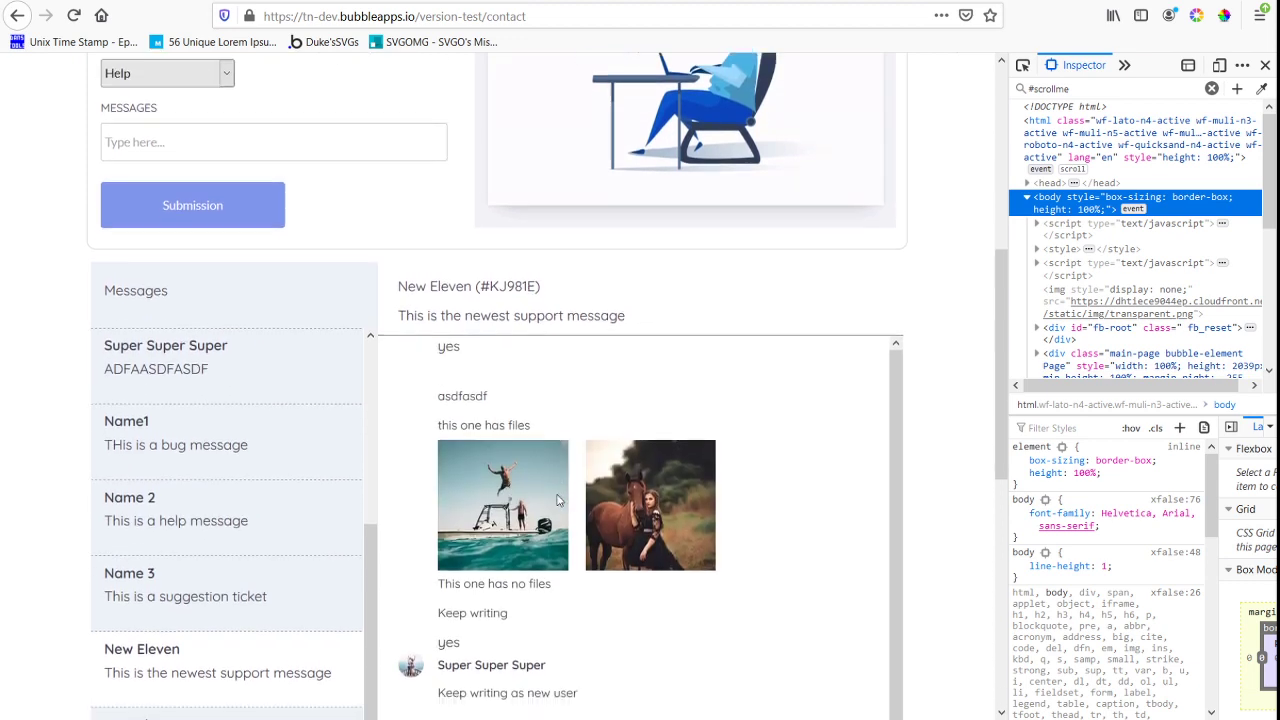
pyautogui.scroll(-2, 614, 376)
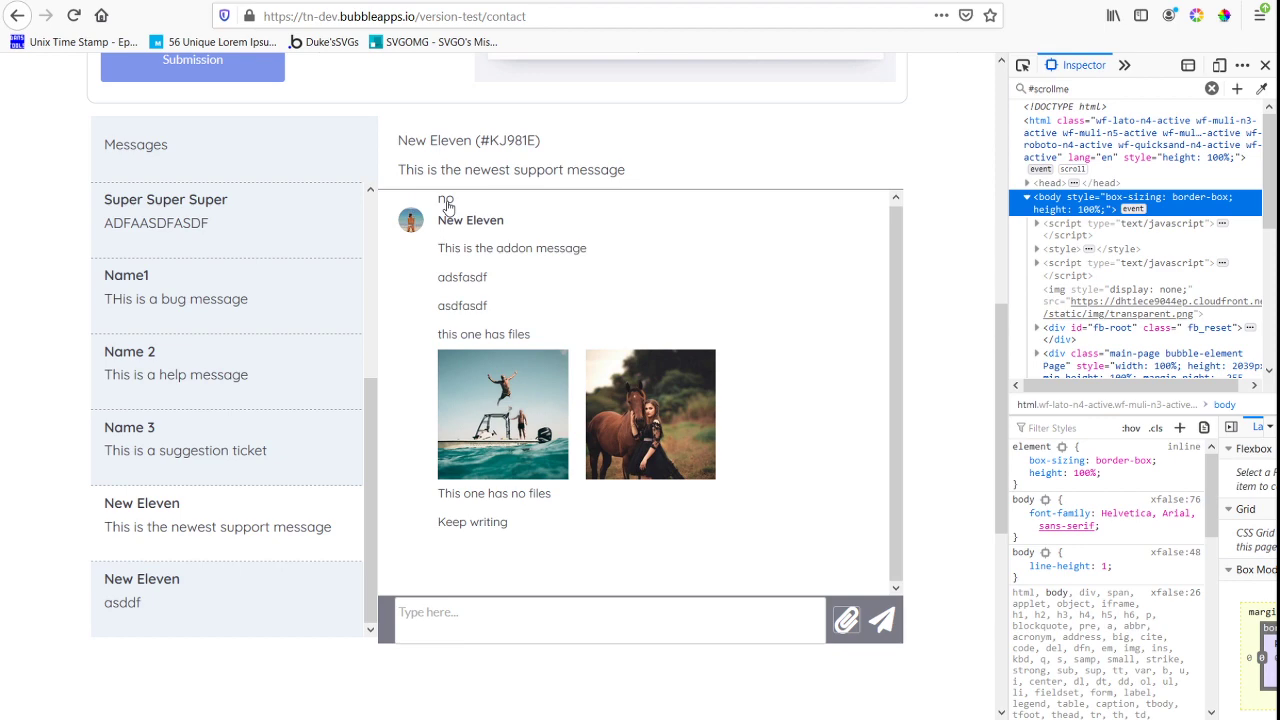
pyautogui.scroll(-4, 591, 374)
pyautogui.scroll(10, 591, 386)
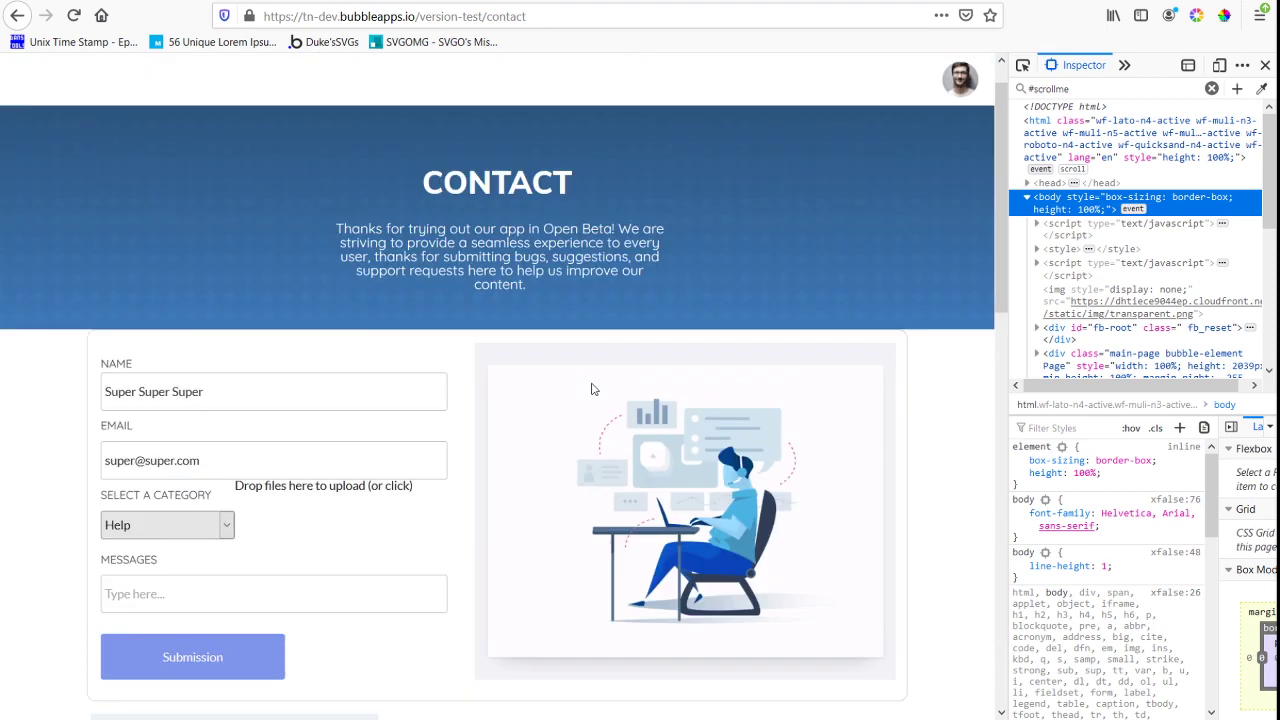
pyautogui.scroll(-7, 596, 402)
pyautogui.scroll(2, 595, 405)
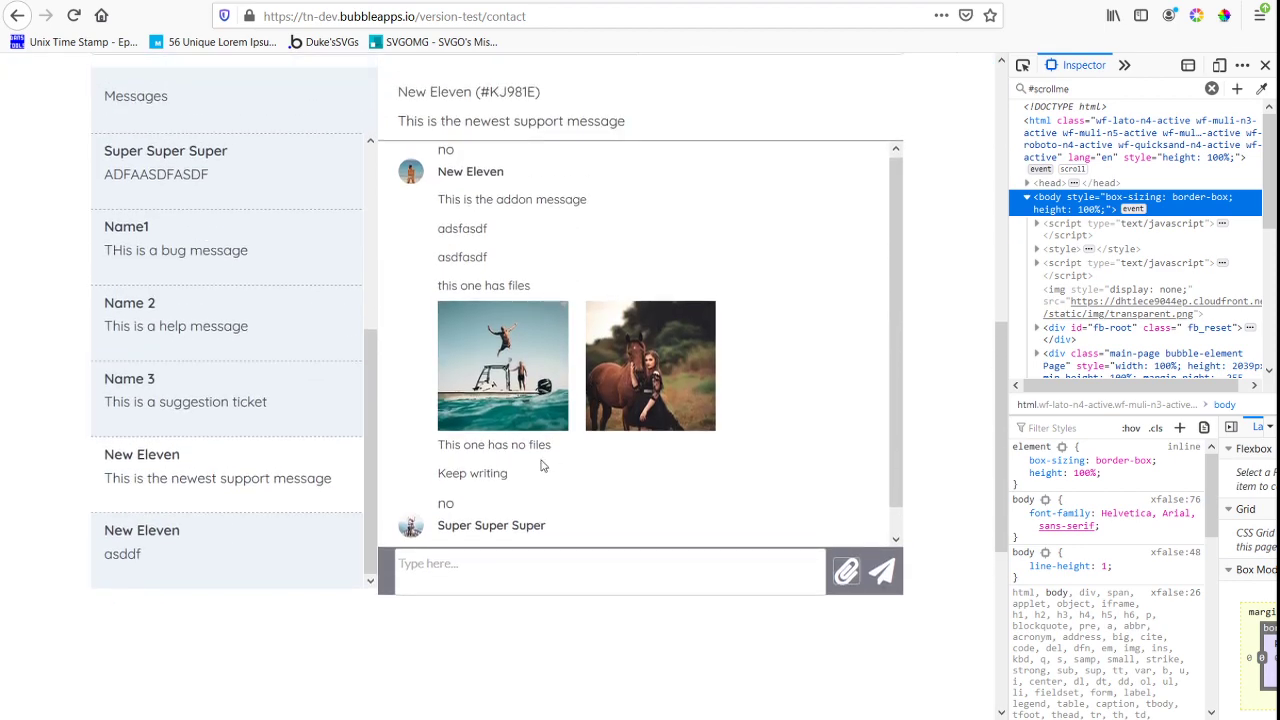
# Send a chat message with the numbers 1 to 5 on separate lines in the open support ticket
pyautogui.scroll(1, 487, 345)
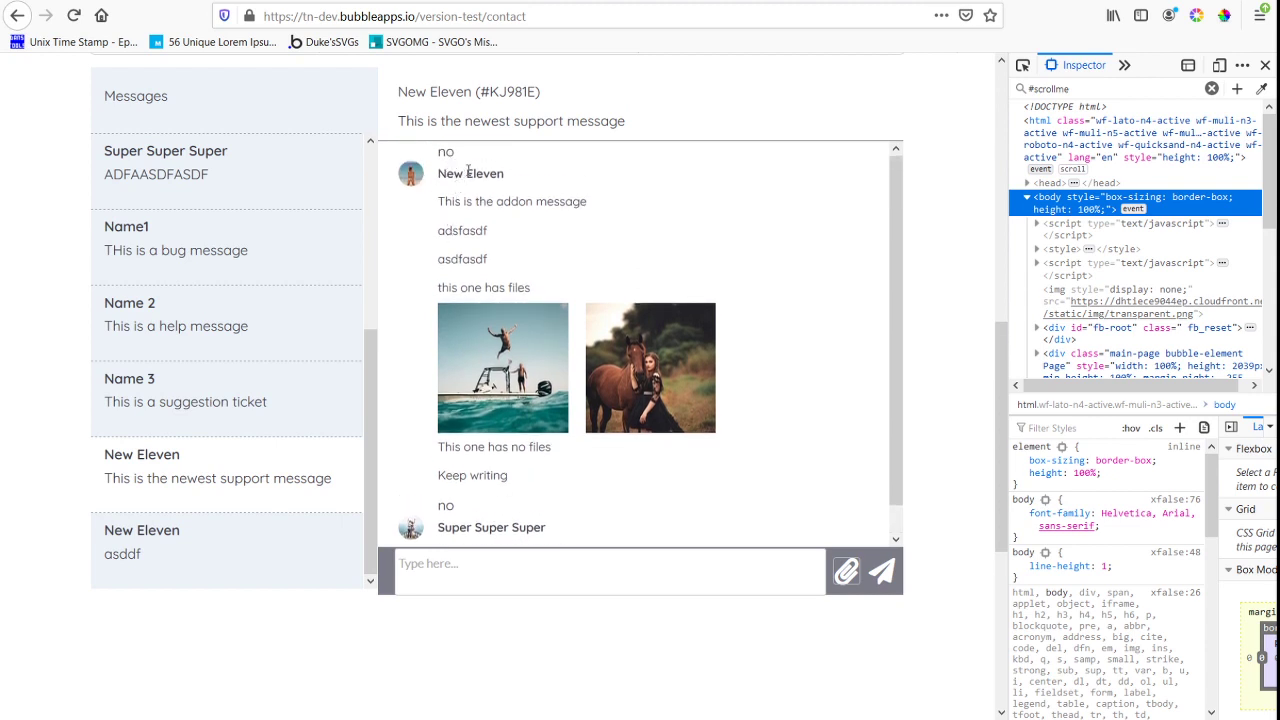
pyautogui.scroll(-1, 450, 207)
pyautogui.click(513, 573)
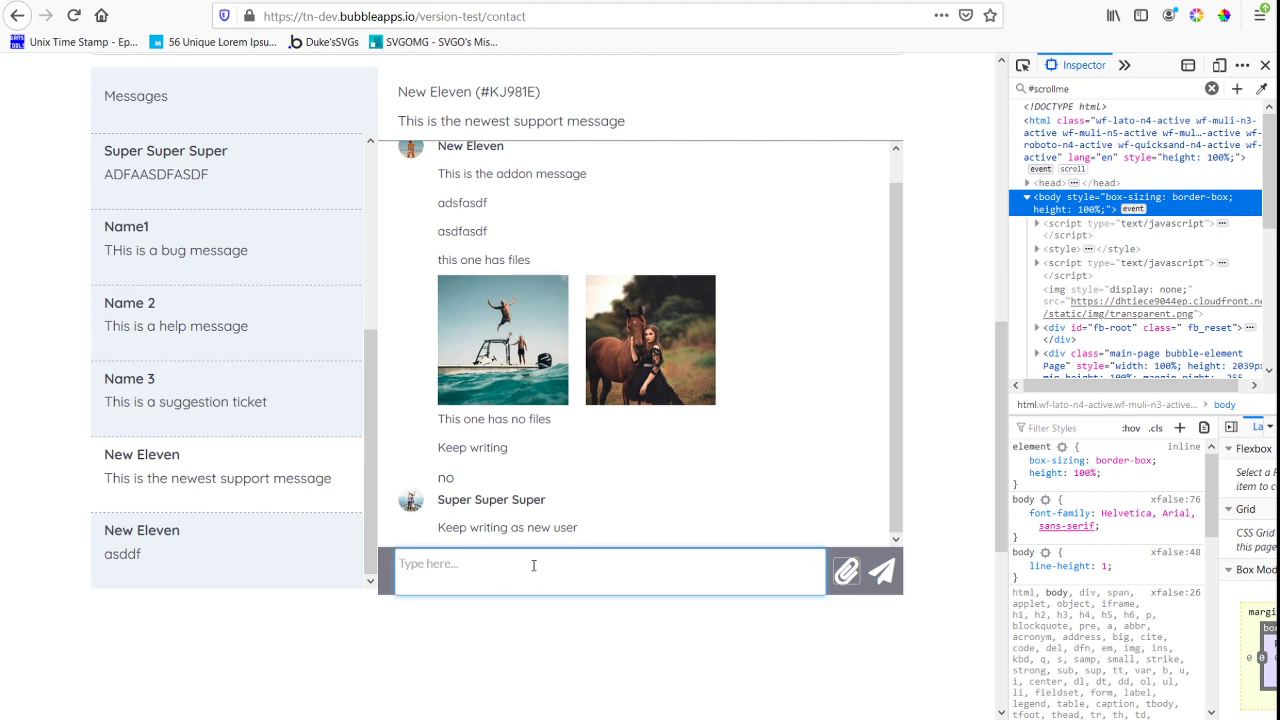
pyautogui.write('1 2 3 4 5')
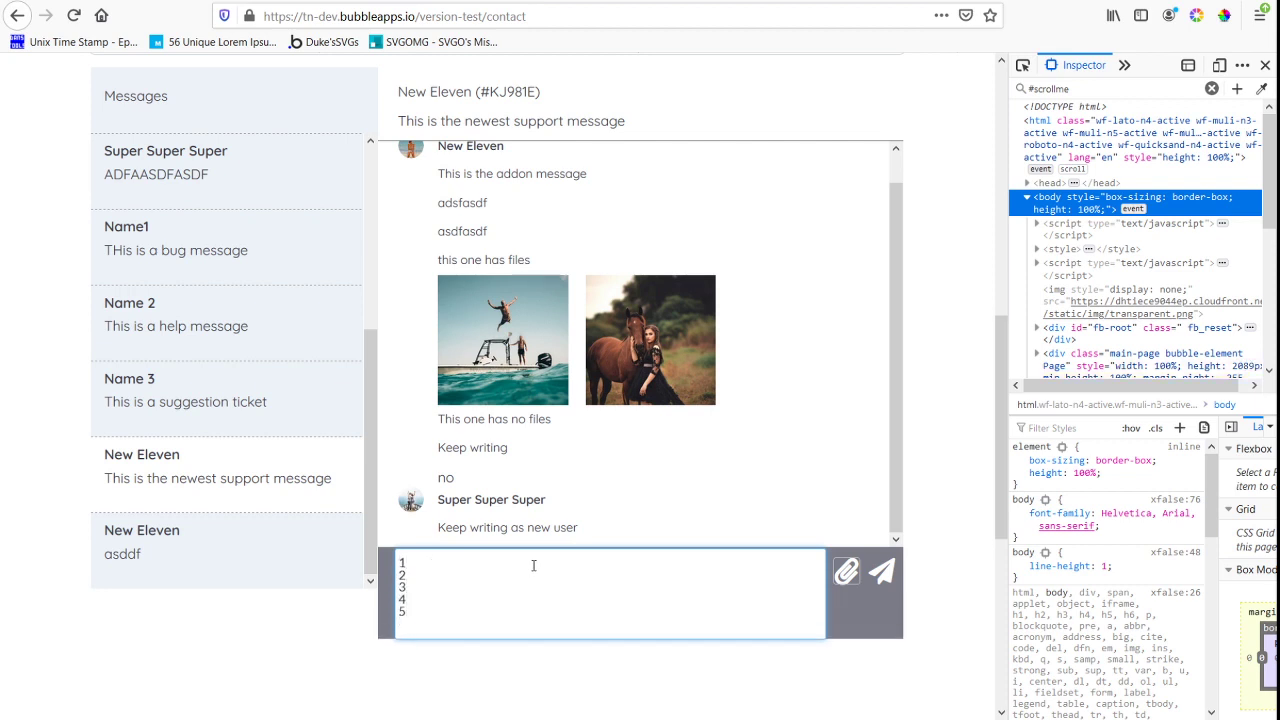
pyautogui.press('BackSpace')
pyautogui.click(882, 573)
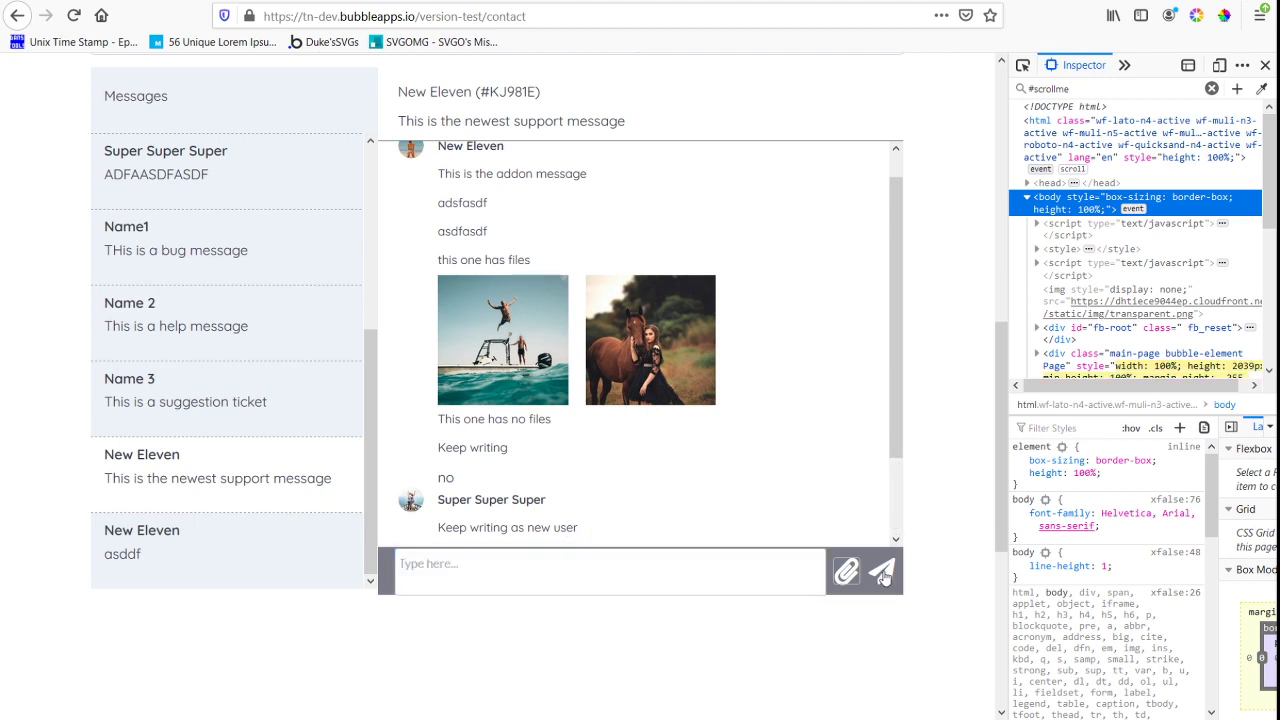
# Send another chat message with the numbers 6 to 10 on separate lines in the same ticket
pyautogui.click(630, 564)
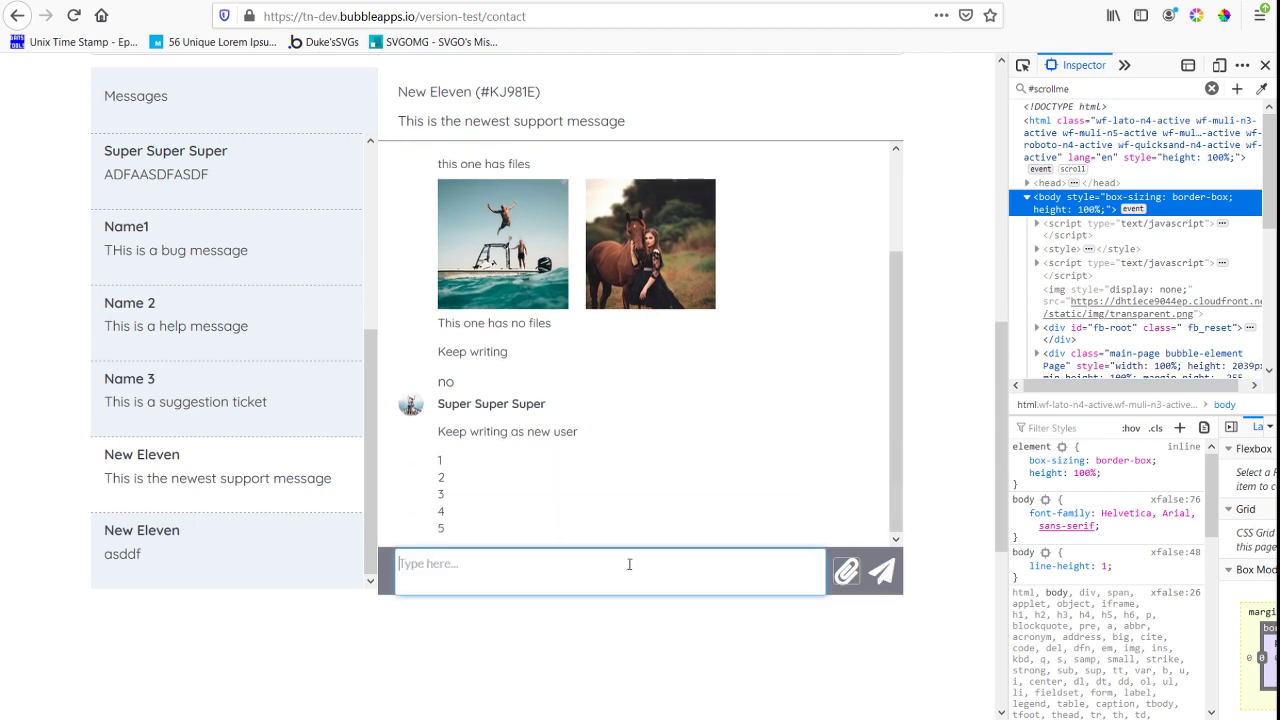
pyautogui.write('6 7')
pyautogui.press('Return')
pyautogui.write('8')
pyautogui.press('Return')
pyautogui.write('9')
pyautogui.press('Return')
pyautogui.write('1')
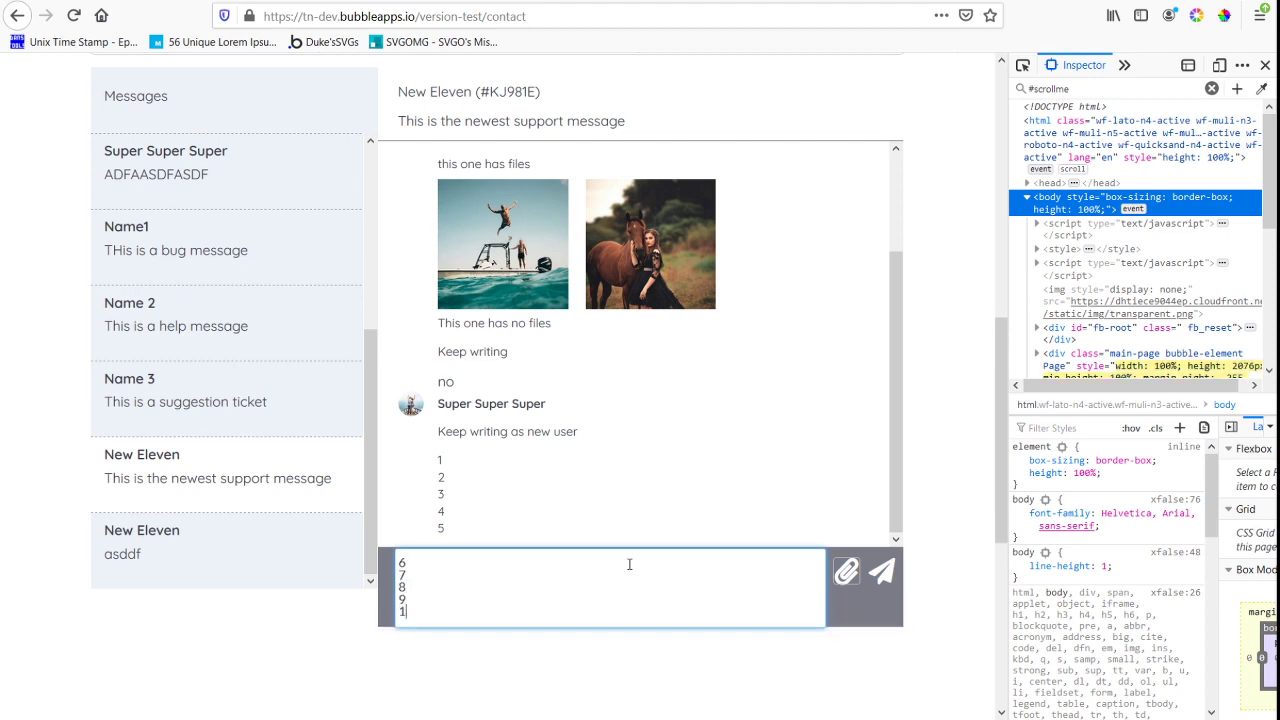
pyautogui.write('0')
pyautogui.click(879, 573)
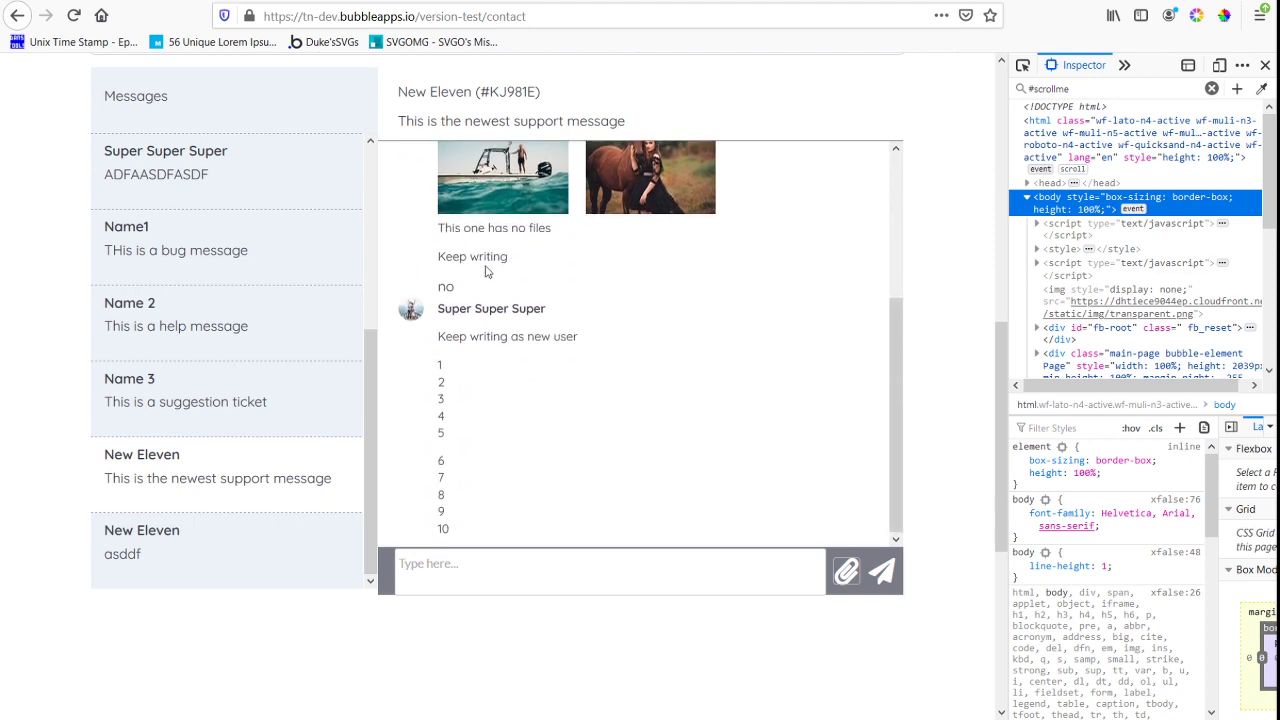
# Reload the contact page, open the "This is the newest support message" ticket, load more messages and check where the list scrolls
pyautogui.click(73, 16)
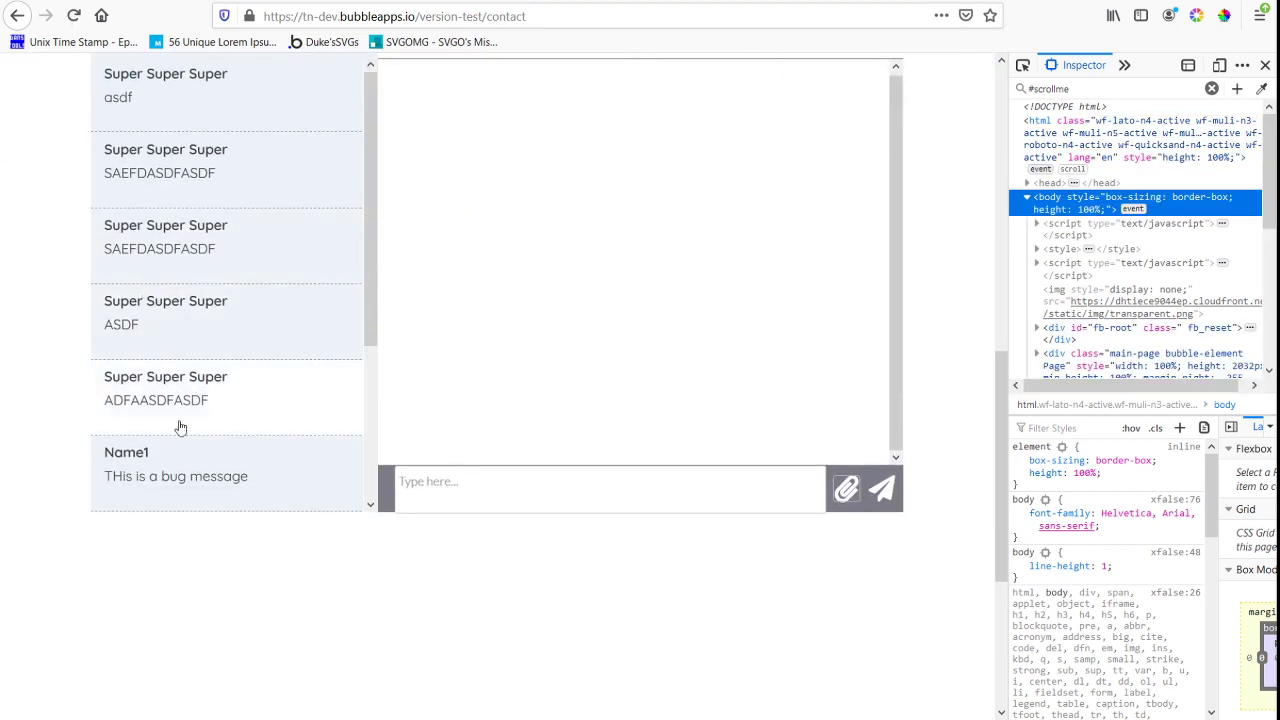
pyautogui.scroll(-3, 180, 427)
pyautogui.click(218, 477)
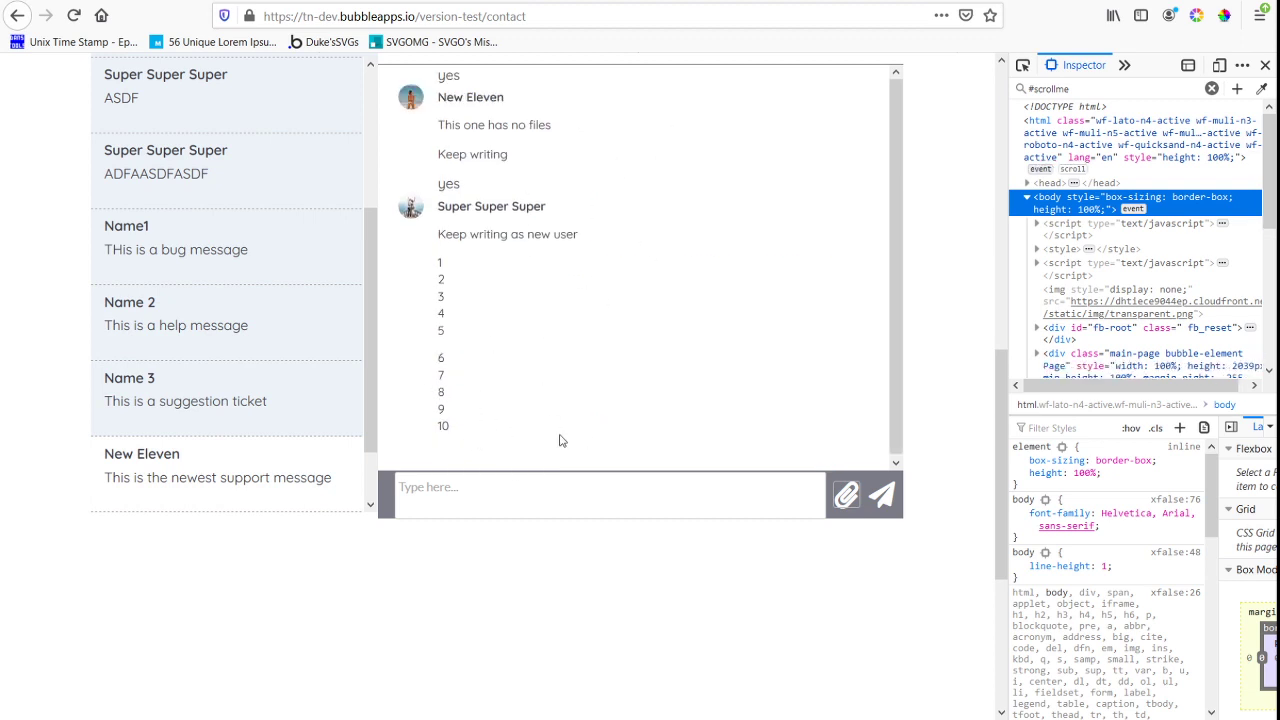
pyautogui.scroll(3, 560, 440)
pyautogui.scroll(-1, 488, 360)
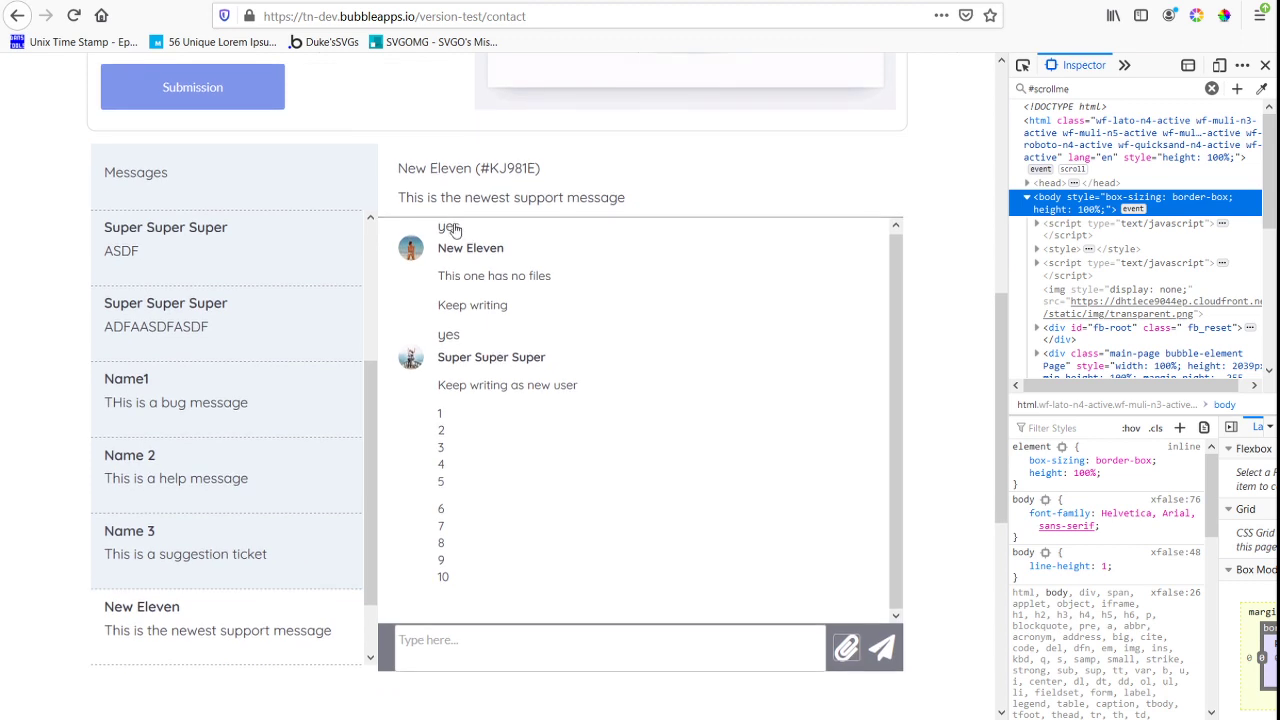
pyautogui.click(453, 229)
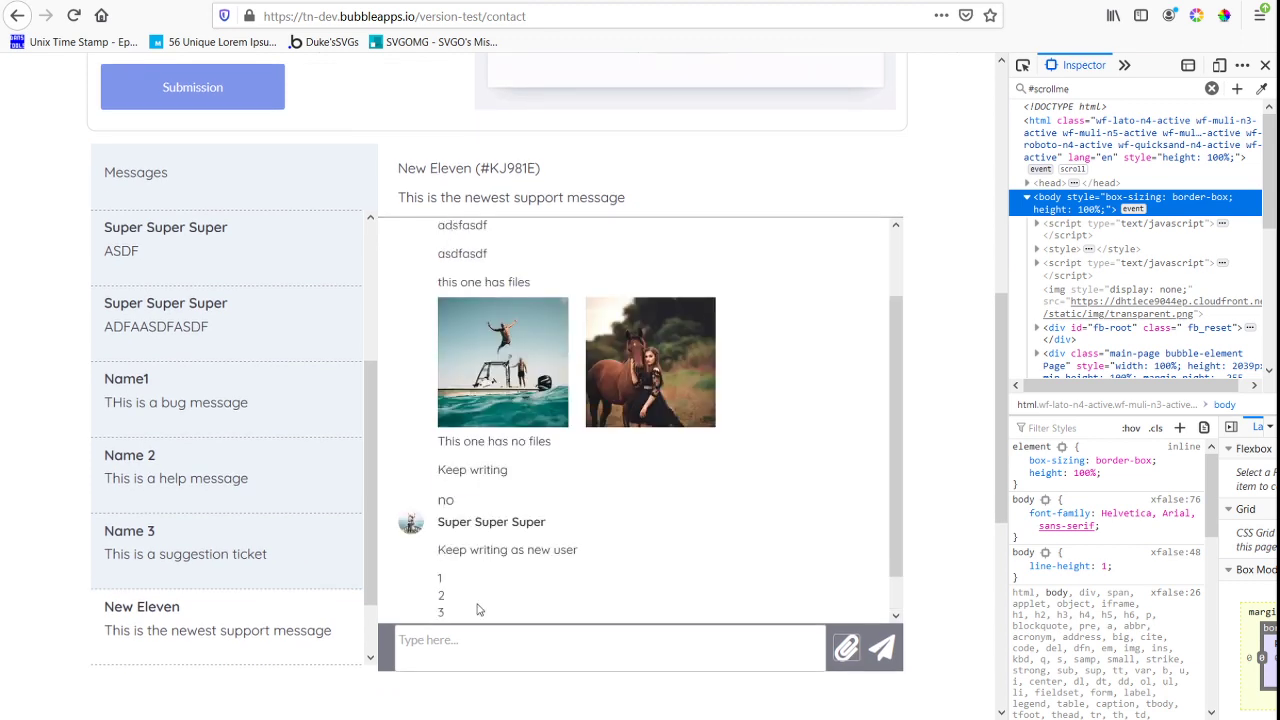
pyautogui.scroll(2, 478, 609)
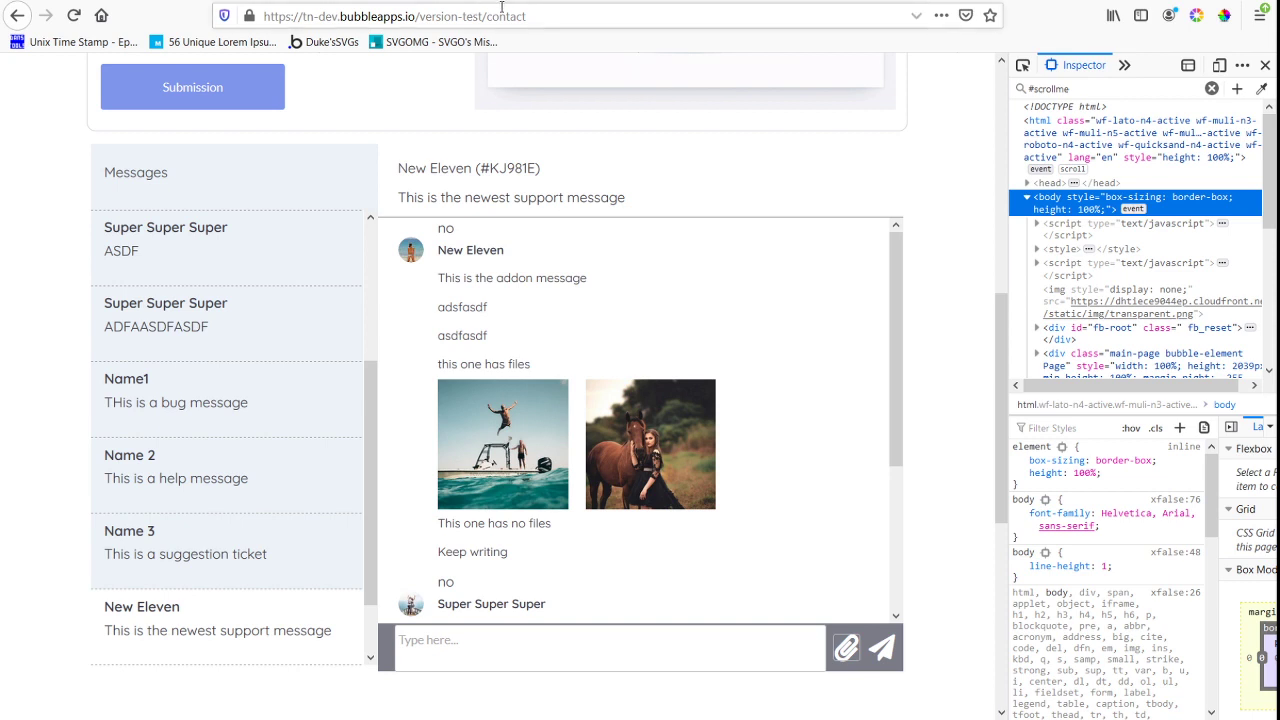
# Append &debug_mode=true to the contact page's URL and load it
pyautogui.click(546, 16)
pyautogui.click(584, 14)
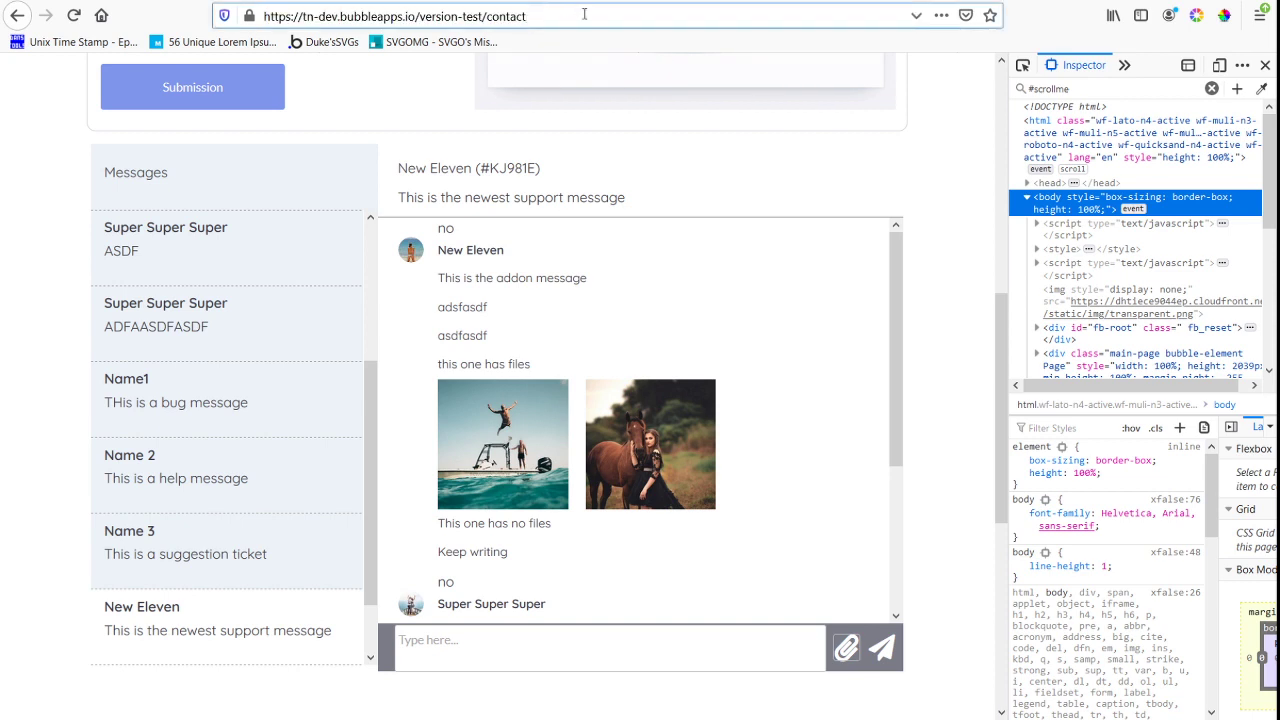
pyautogui.write('&debug')
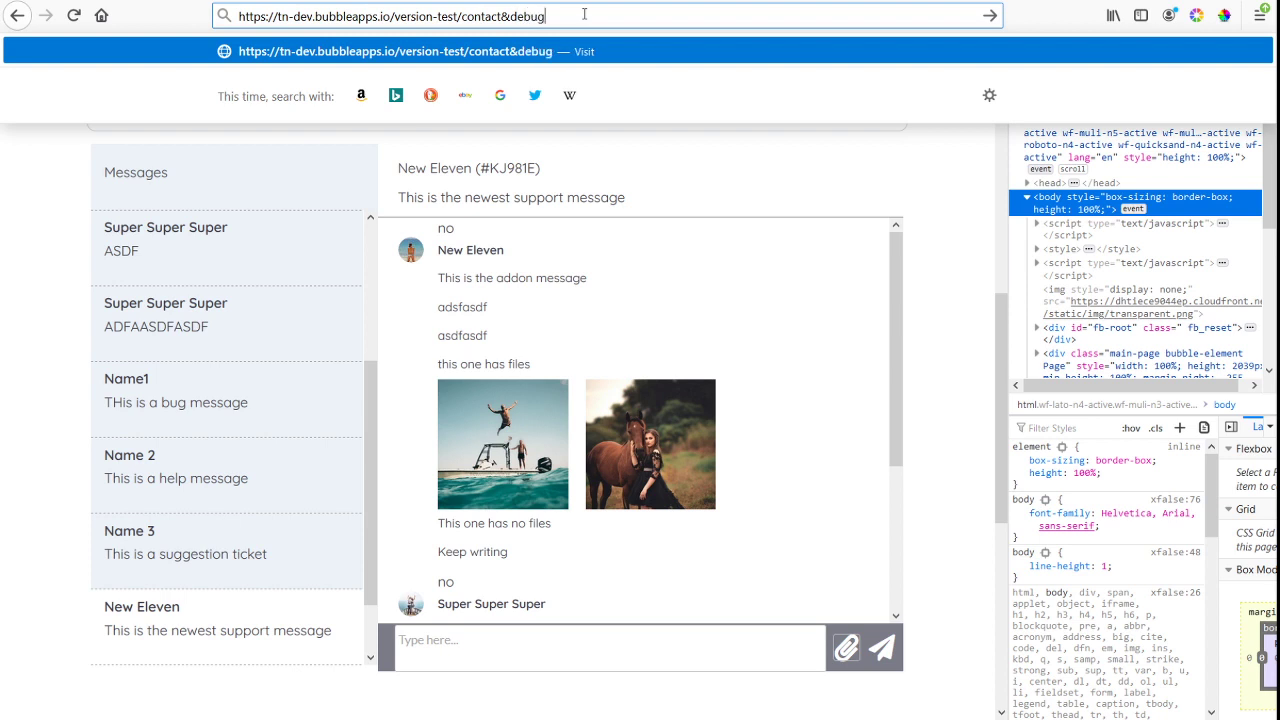
pyautogui.write('_mode=t')
pyautogui.press('BackSpace')
pyautogui.write('true')
pyautogui.press('Return')
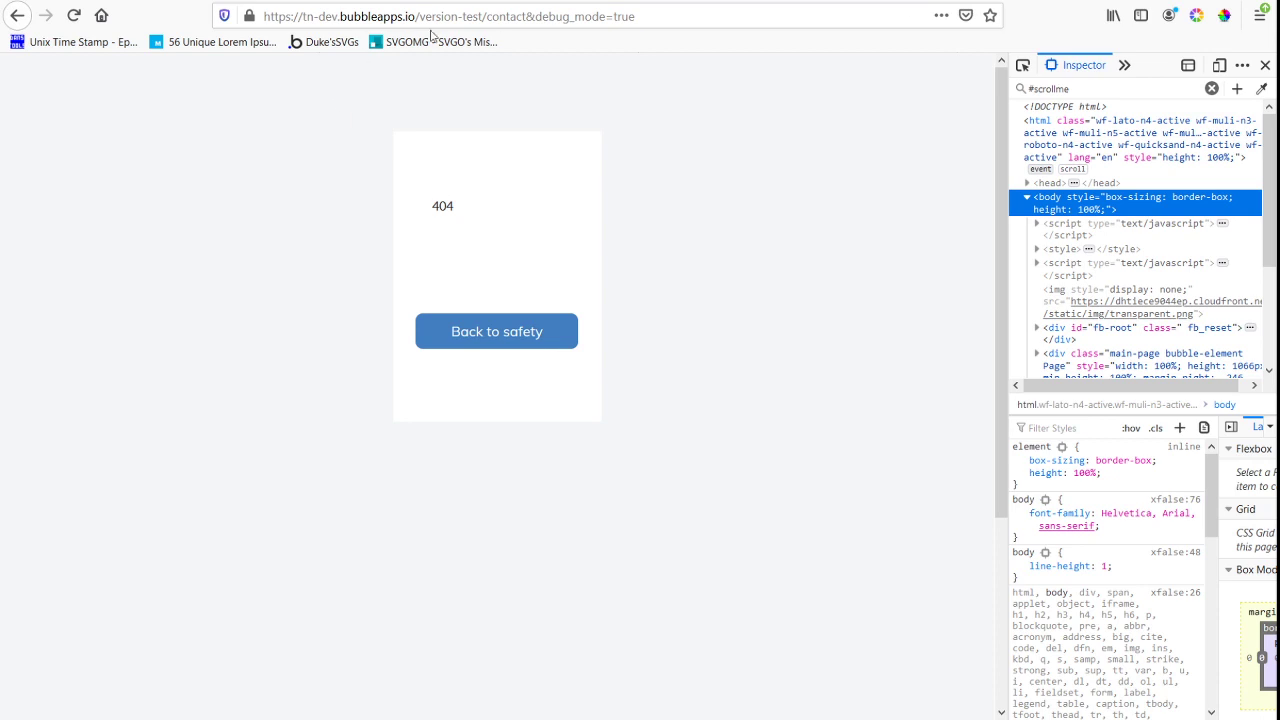
# Replace the & before debug_mode=true with ? in the URL and load the contact page in debug mode
pyautogui.click(528, 16)
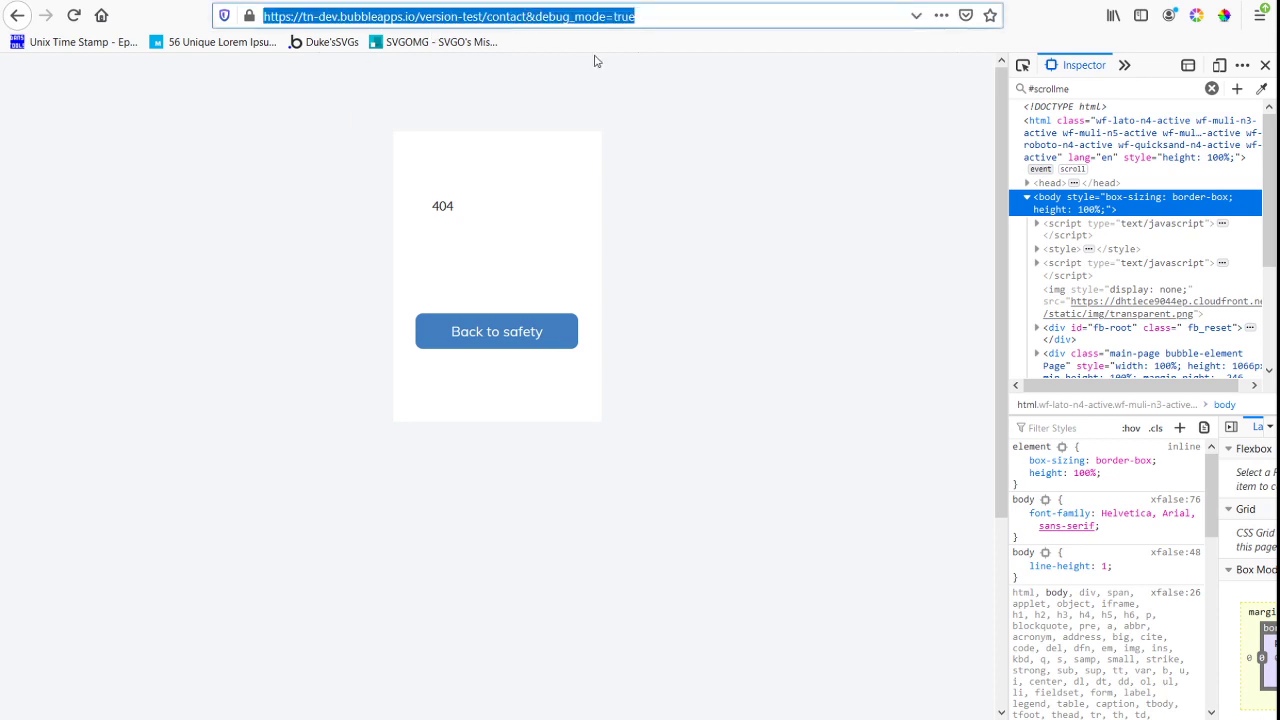
pyautogui.click(537, 16)
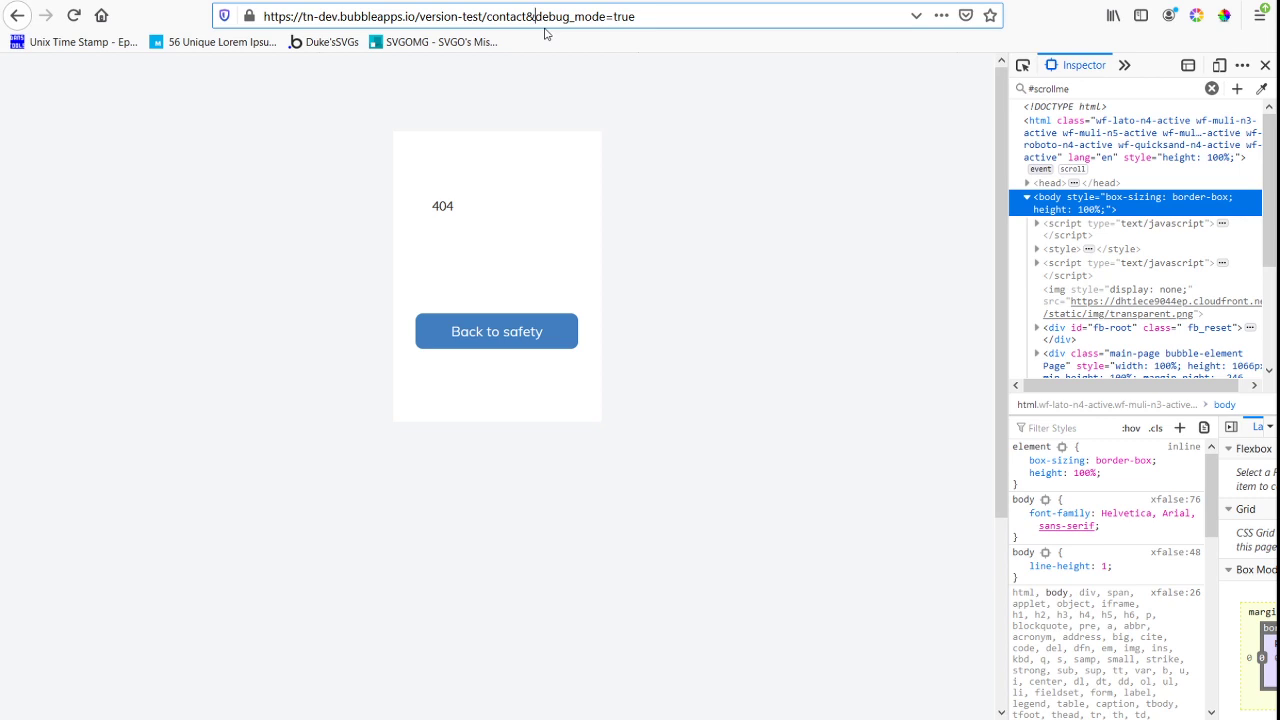
pyautogui.press('BackSpace')
pyautogui.write('?')
pyautogui.press('Return')
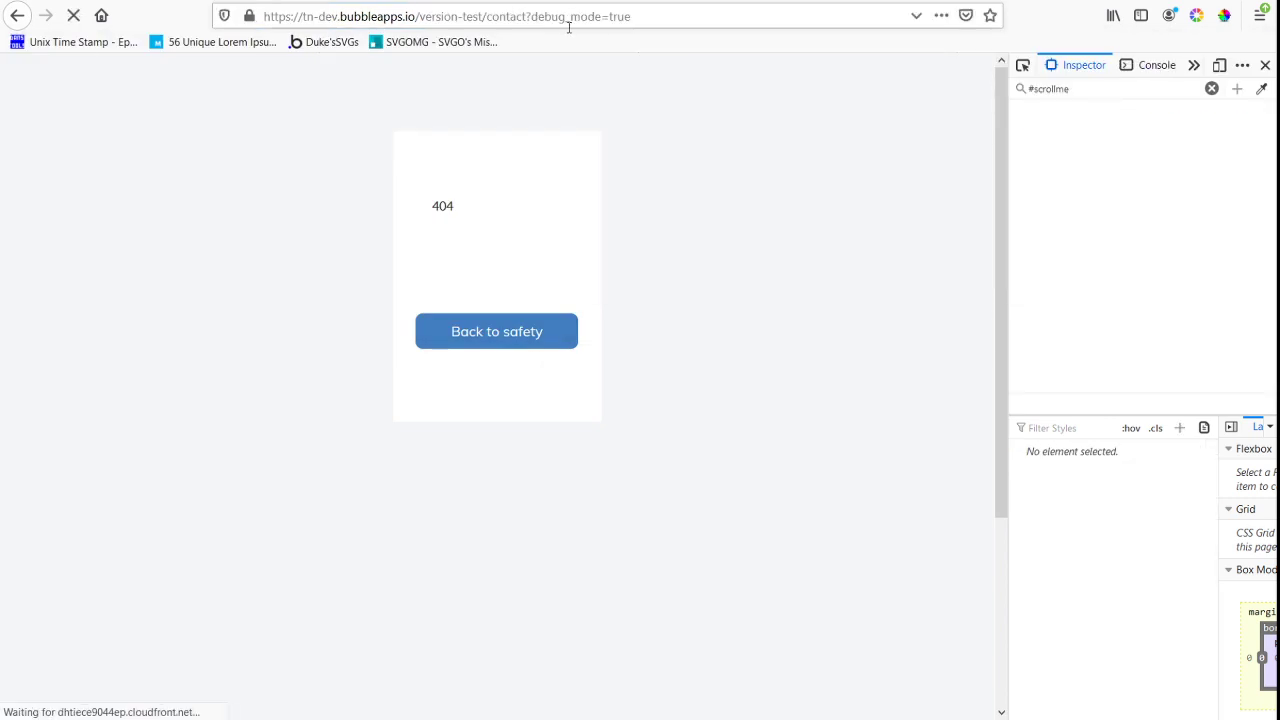
# Open the "This is the newest support message" ticket in debug mode, load more messages and examine the yes/no texts in the list
pyautogui.scroll(-1, 653, 264)
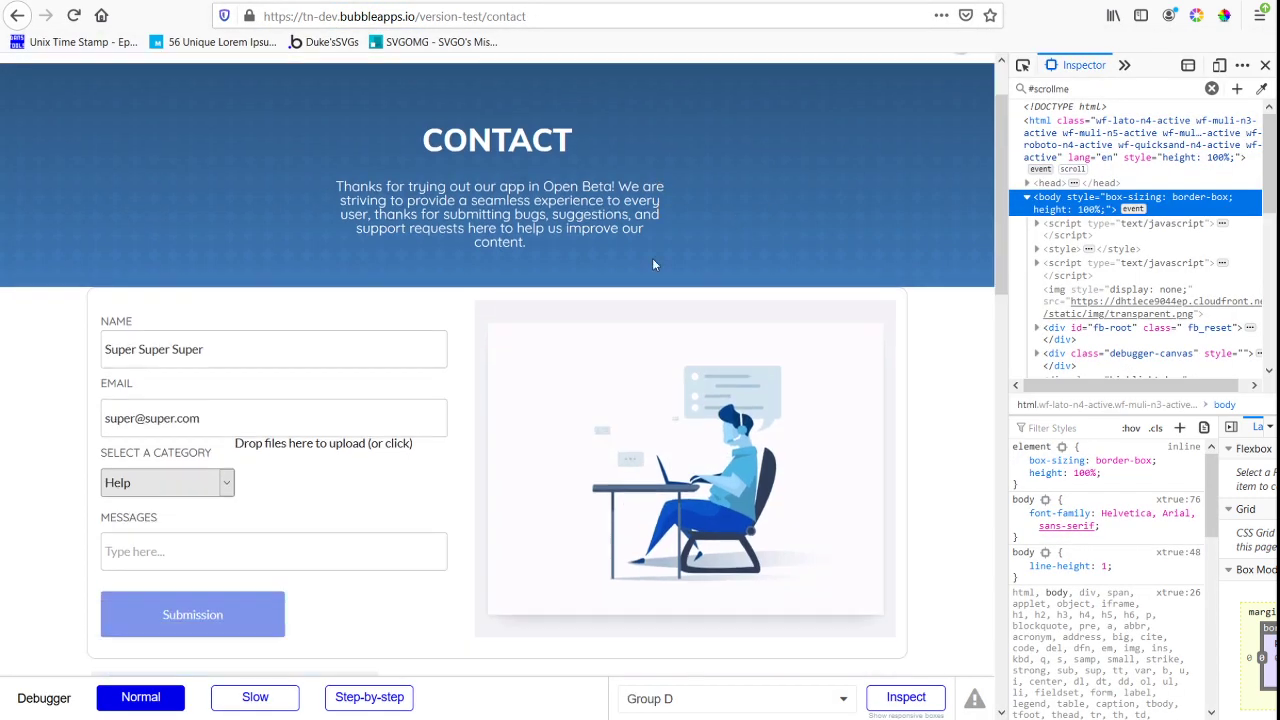
pyautogui.scroll(-8, 652, 264)
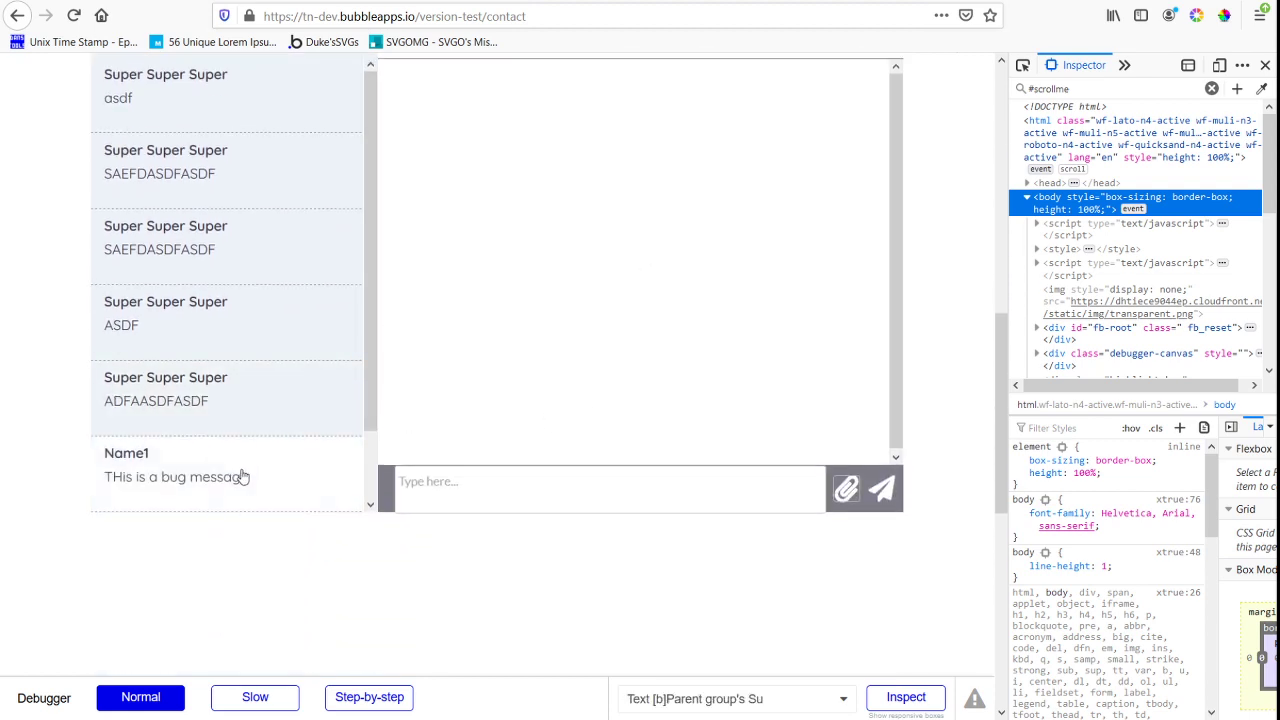
pyautogui.scroll(-3, 241, 477)
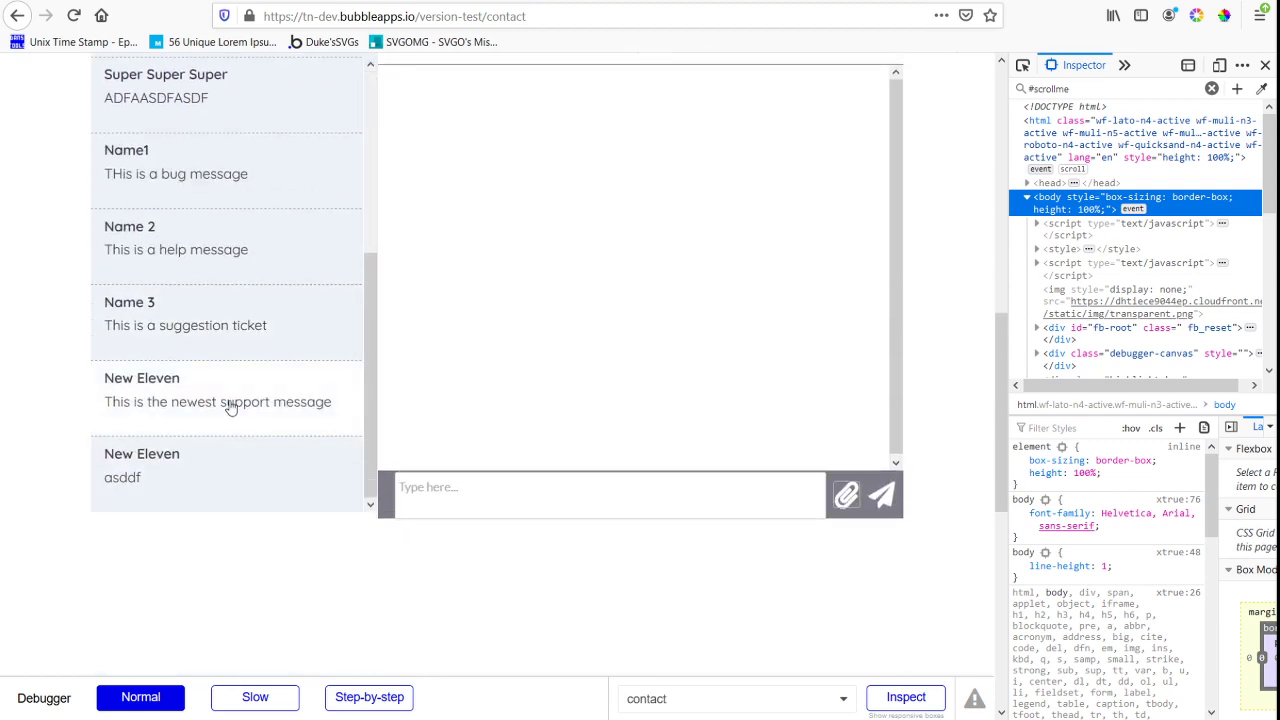
pyautogui.click(228, 406)
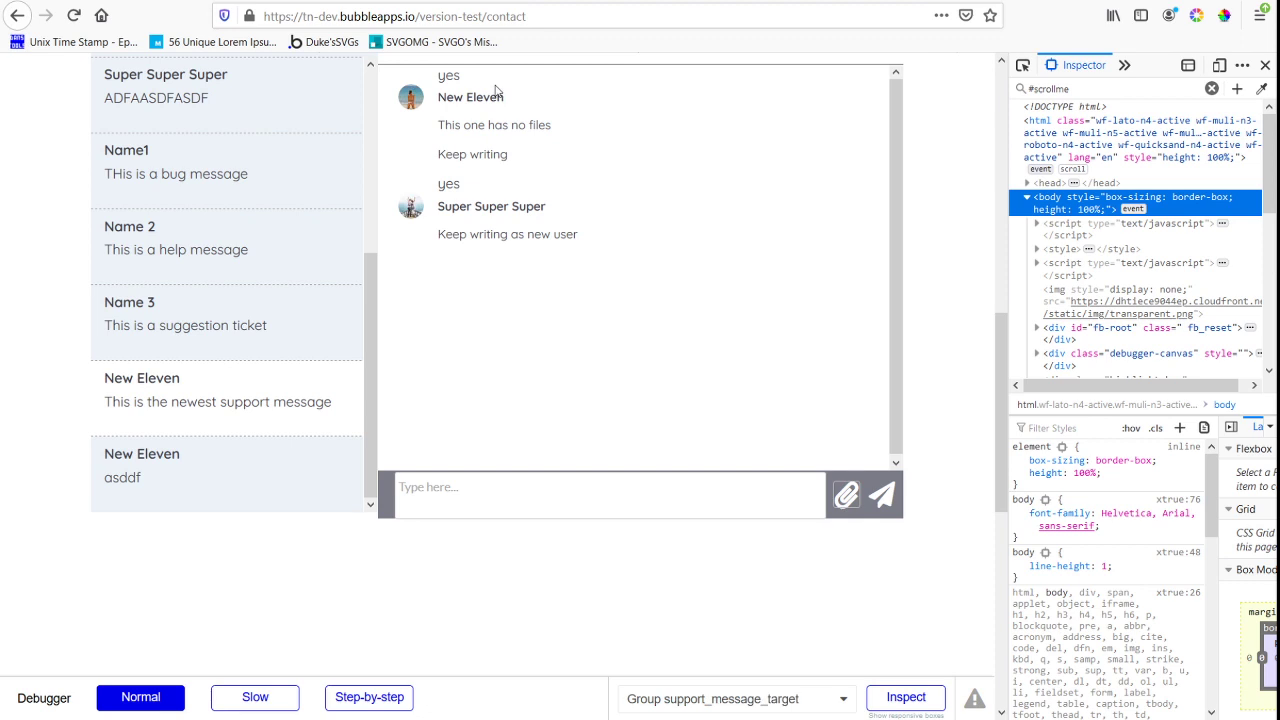
pyautogui.click(460, 78)
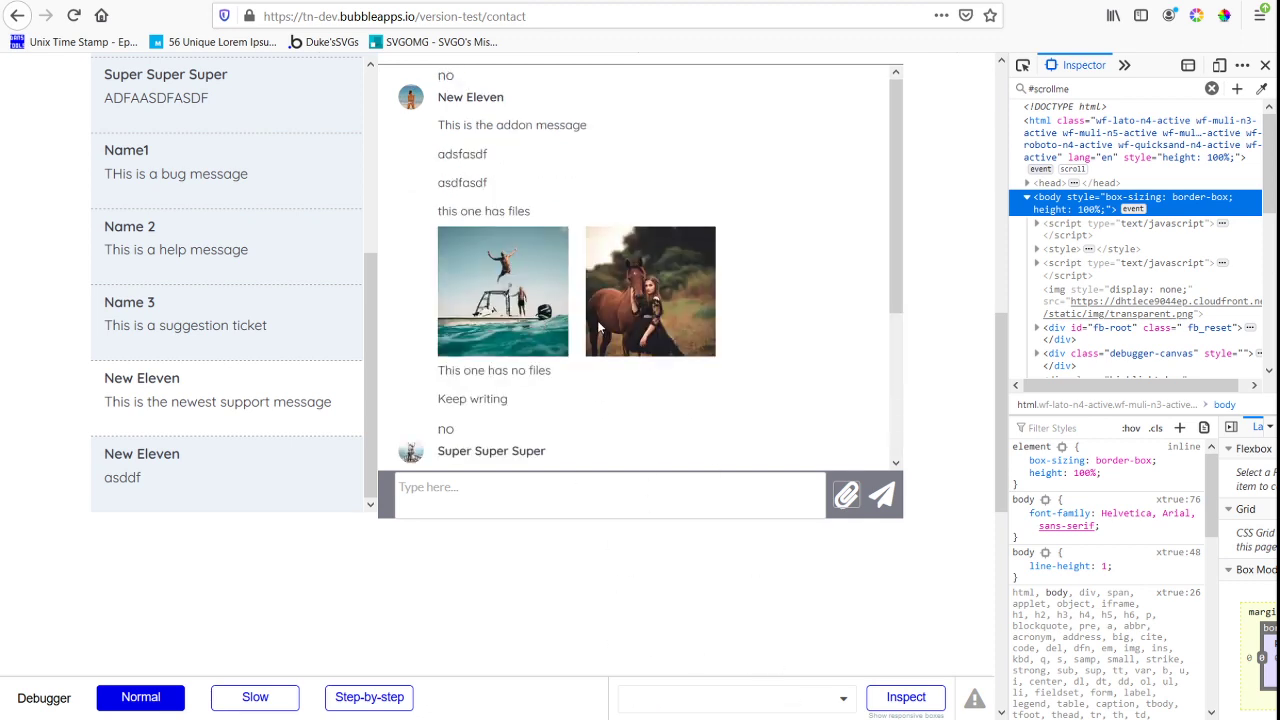
pyautogui.scroll(2, 508, 306)
pyautogui.scroll(8, 508, 306)
pyautogui.scroll(-18, 613, 280)
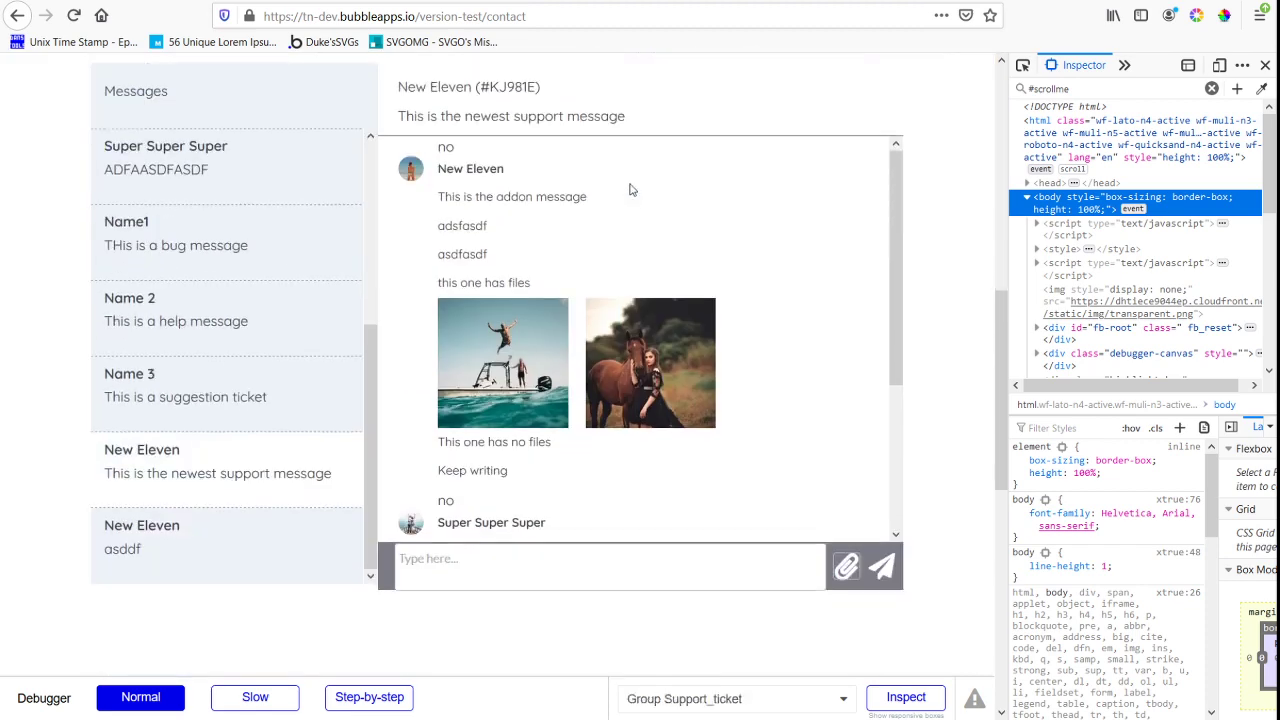
pyautogui.scroll(10, 613, 226)
pyautogui.scroll(4, 551, 560)
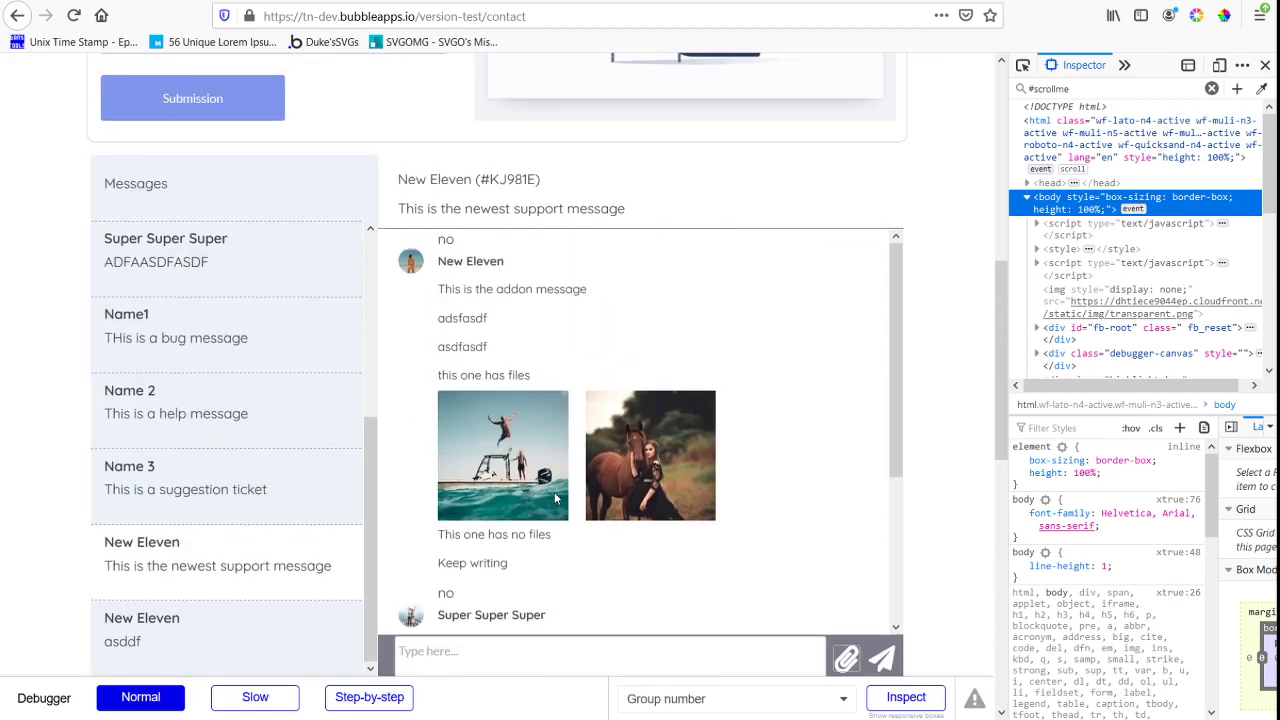
pyautogui.scroll(-6, 451, 248)
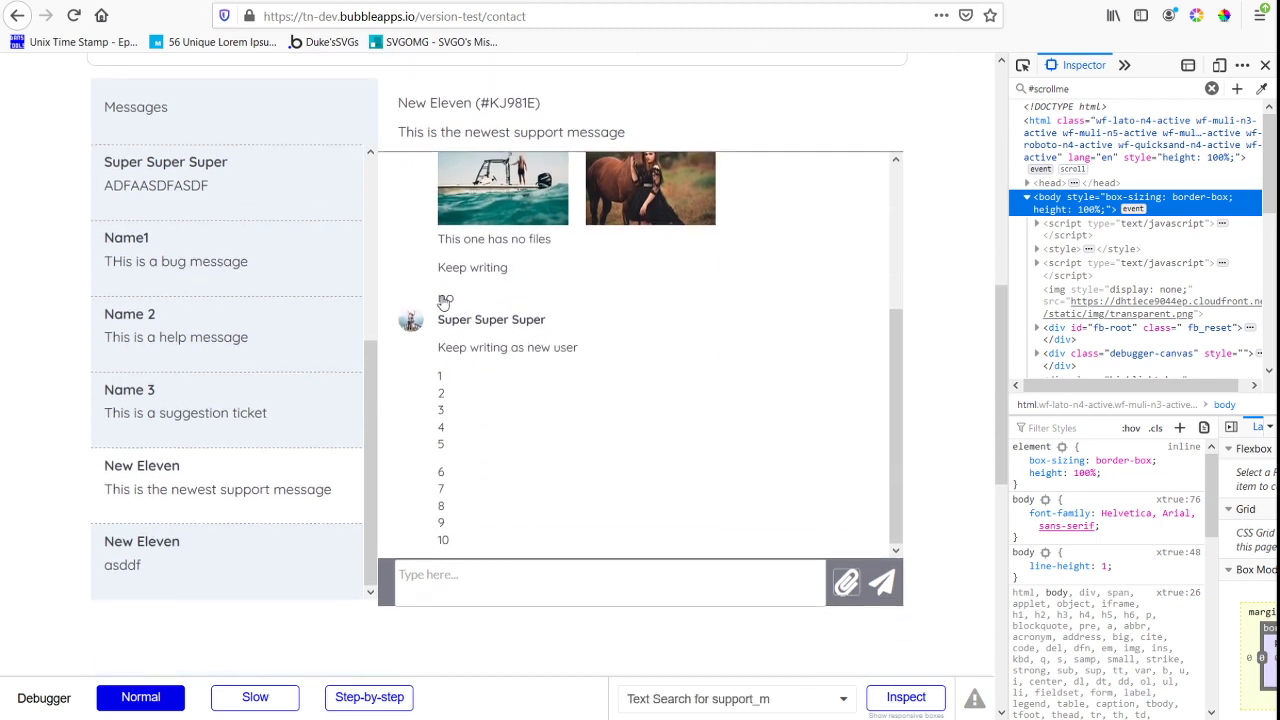
# Switch to the Bubble editor's design view and add a condition to the message-count text: When Current cell's index is 1
pyautogui.hotkey('alt', 'Tab')
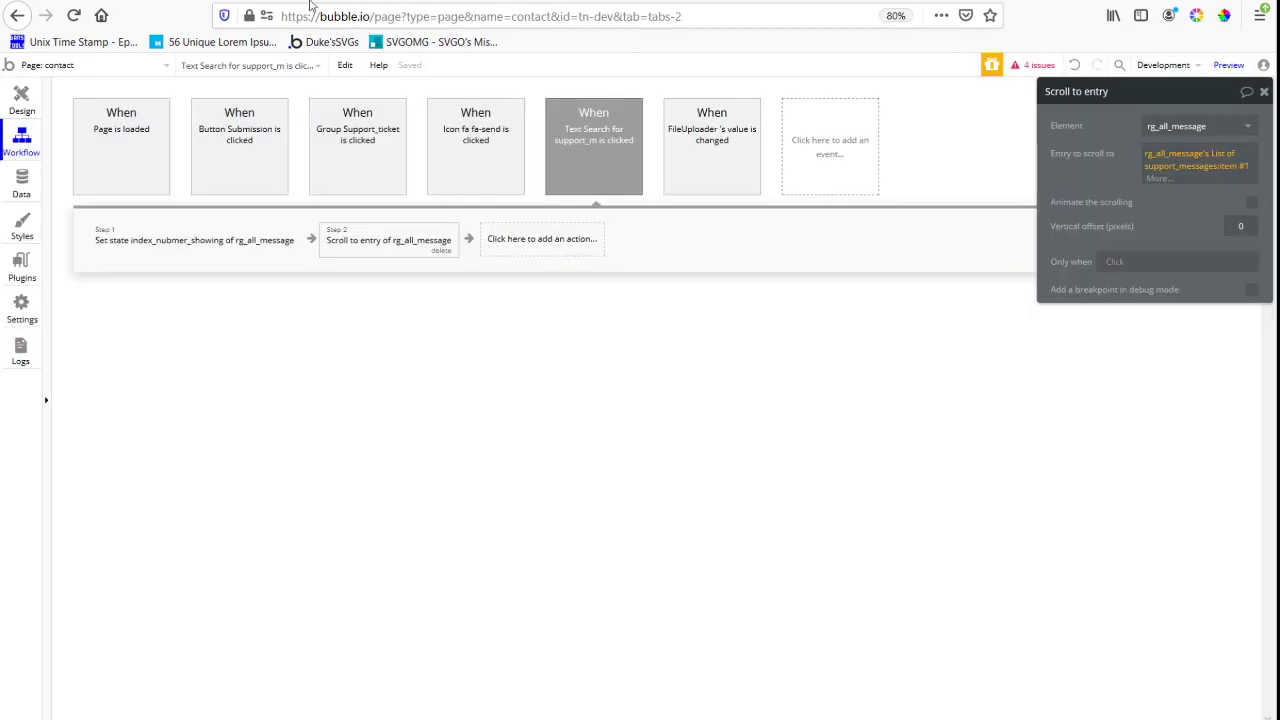
pyautogui.click(21, 103)
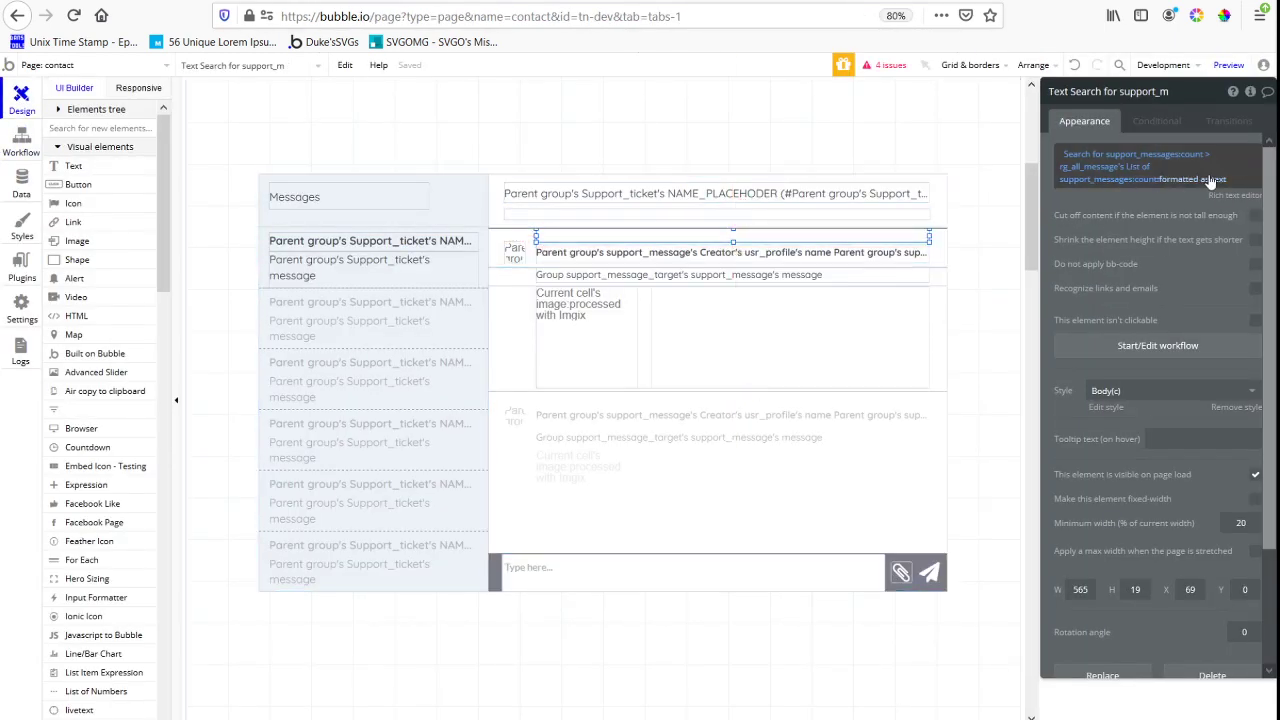
pyautogui.click(1150, 122)
pyautogui.click(1136, 152)
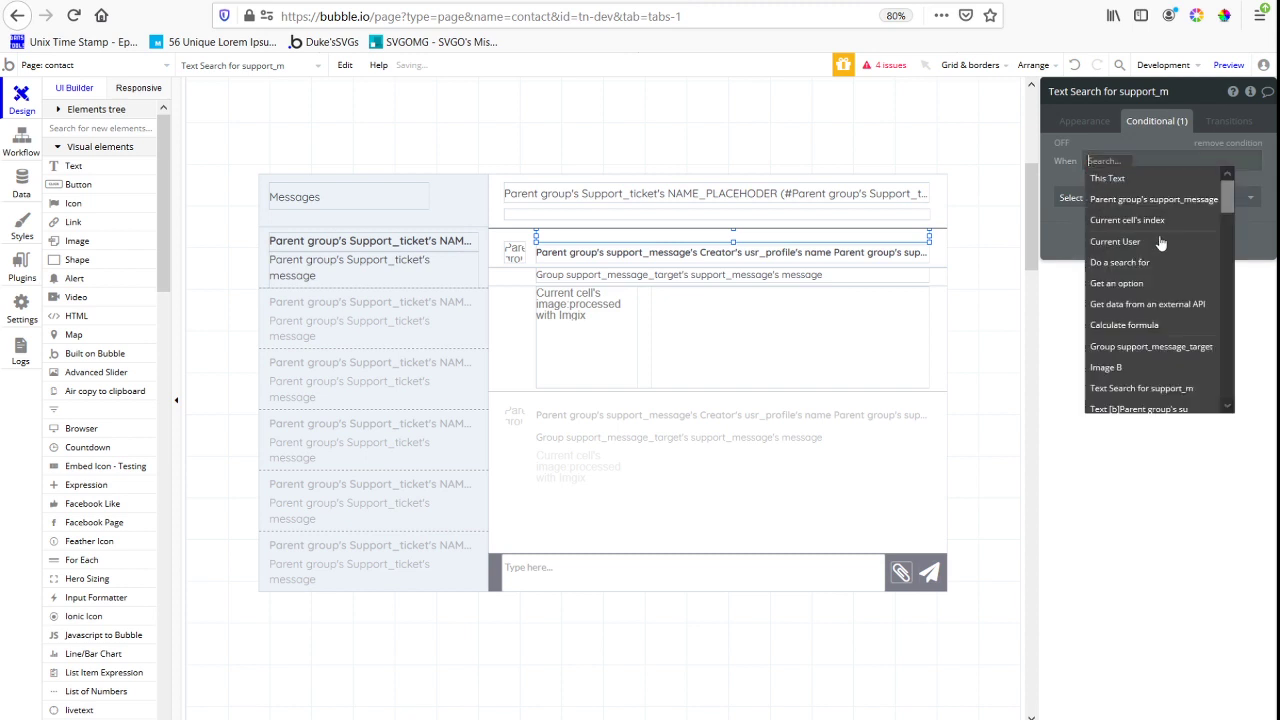
pyautogui.click(1166, 219)
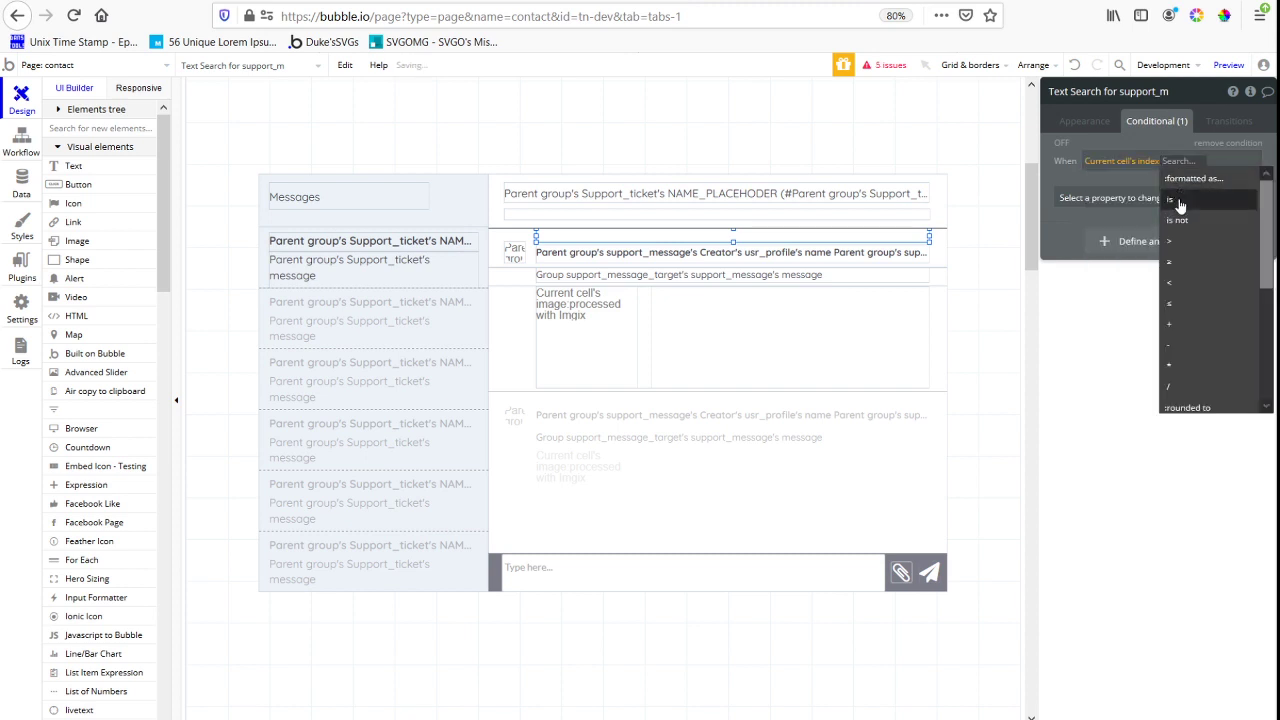
pyautogui.click(1110, 176)
pyautogui.write('1')
# Choose This element is visible as the property changed by the message-count text's condition
pyautogui.click(1085, 121)
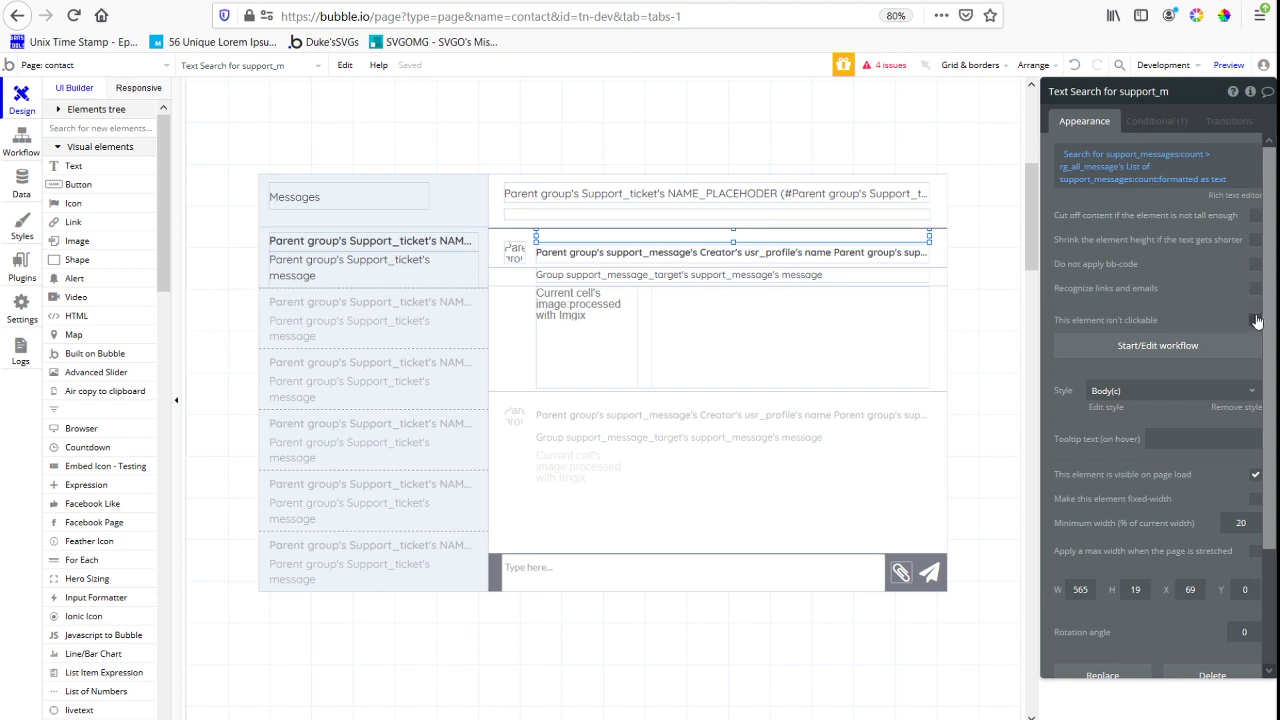
pyautogui.click(1157, 121)
pyautogui.click(1150, 198)
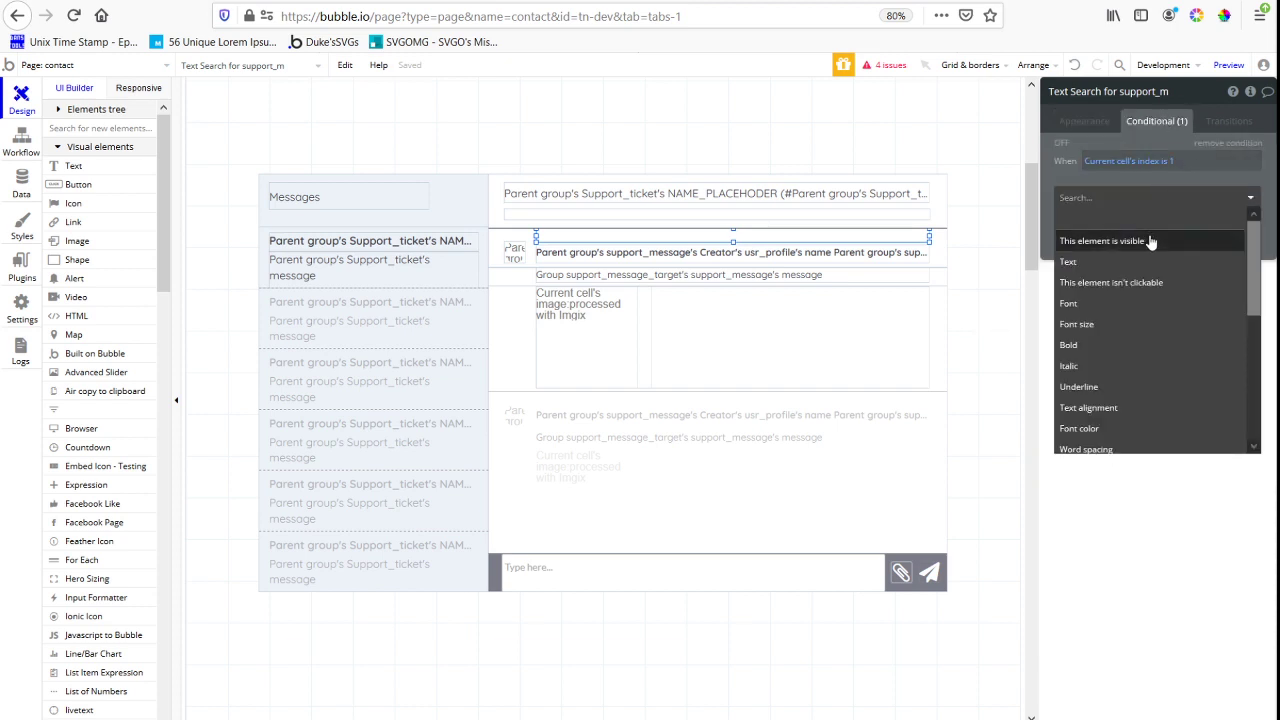
pyautogui.click(1245, 198)
# Turn off This element is visible on page load for the message-count text
pyautogui.click(1085, 121)
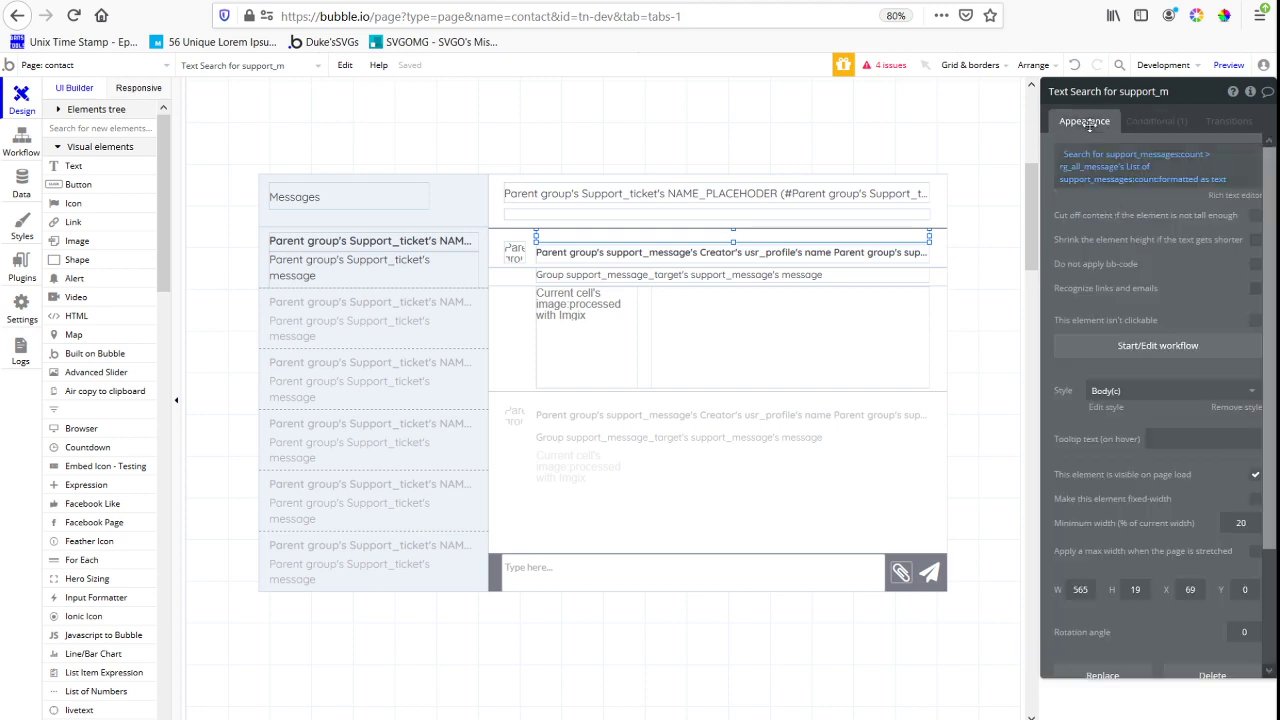
pyautogui.scroll(-3, 1183, 470)
pyautogui.click(1253, 329)
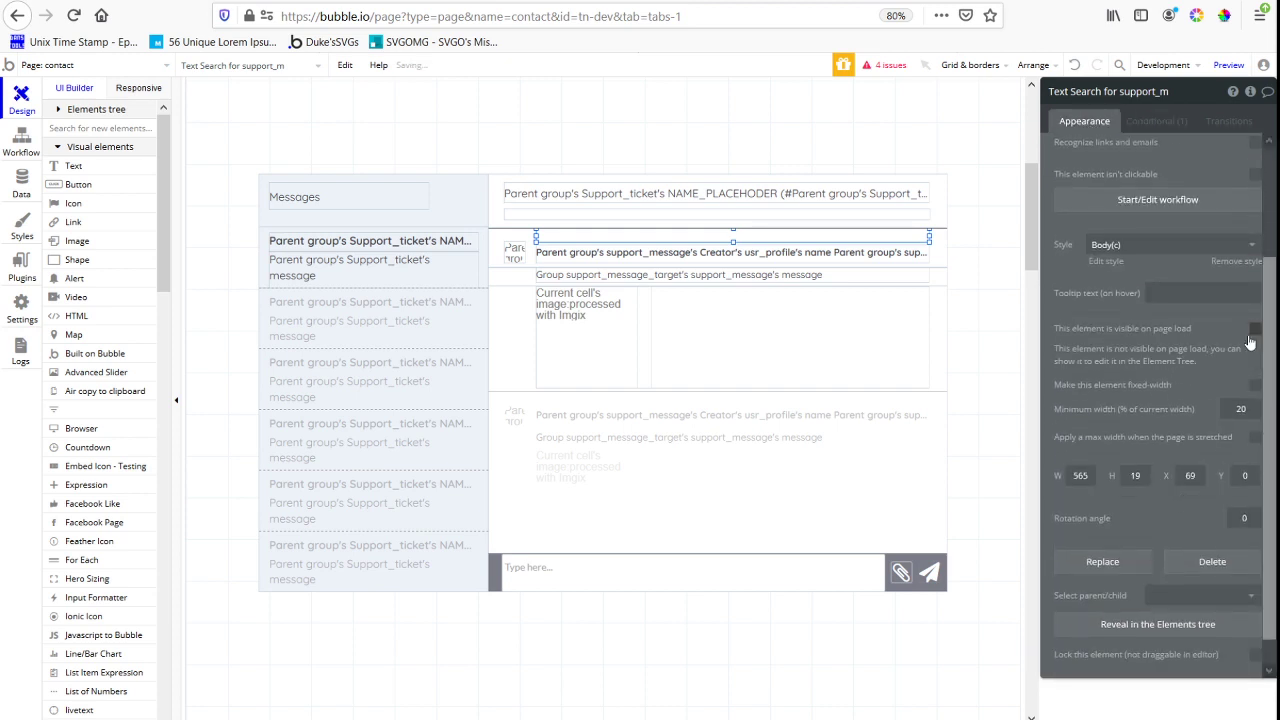
pyautogui.scroll(3, 1215, 375)
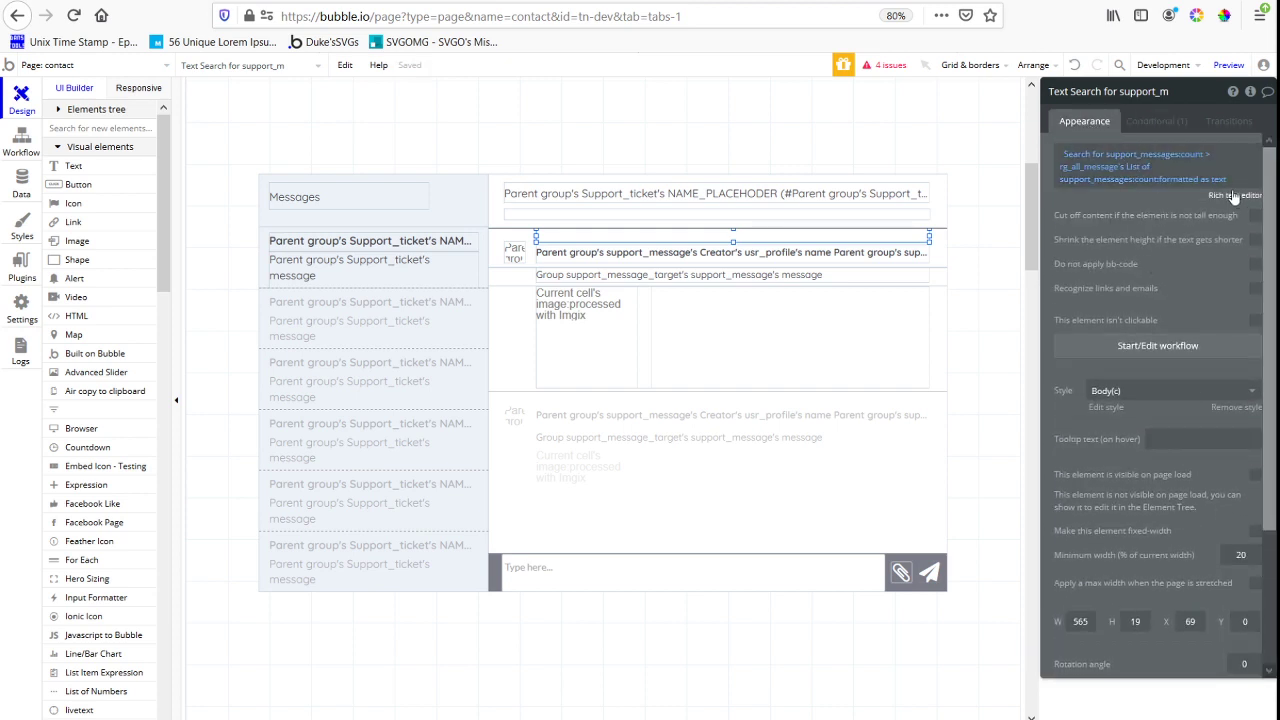
# Turn on Shrink the element height if the text gets shorter for the message-count text and undo removing its Body(c) style
pyautogui.click(1254, 216)
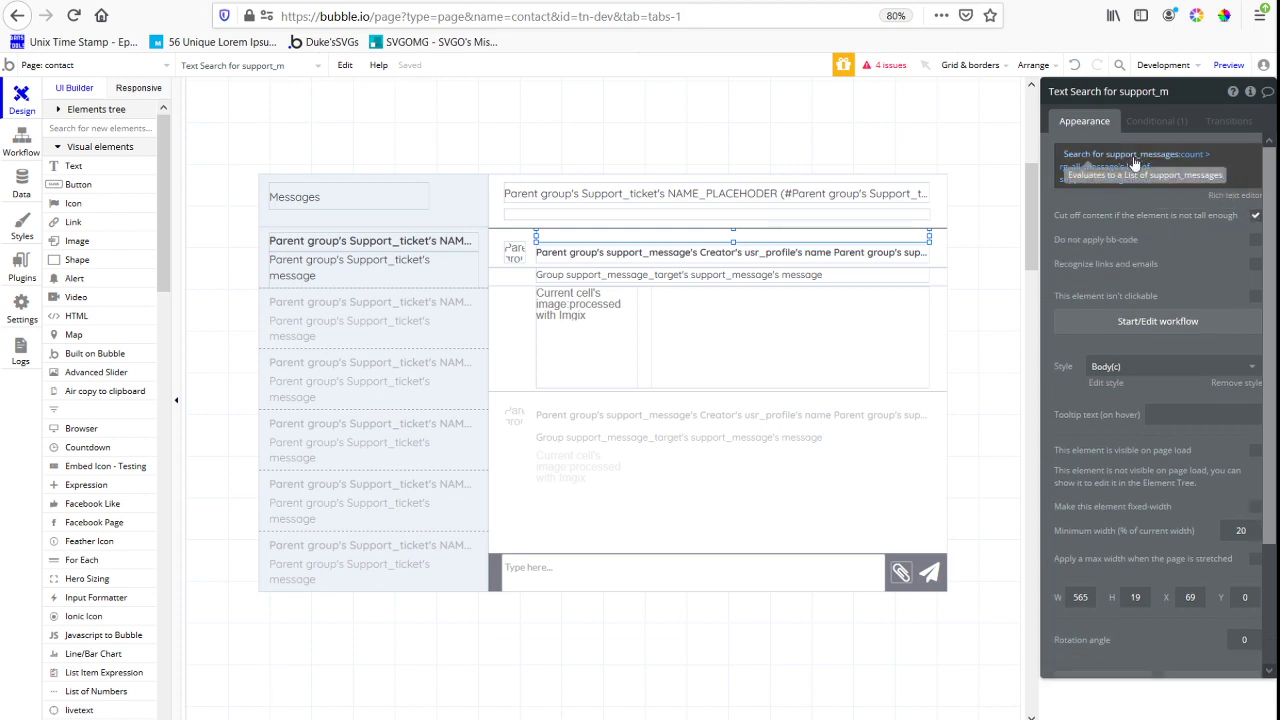
pyautogui.click(1254, 216)
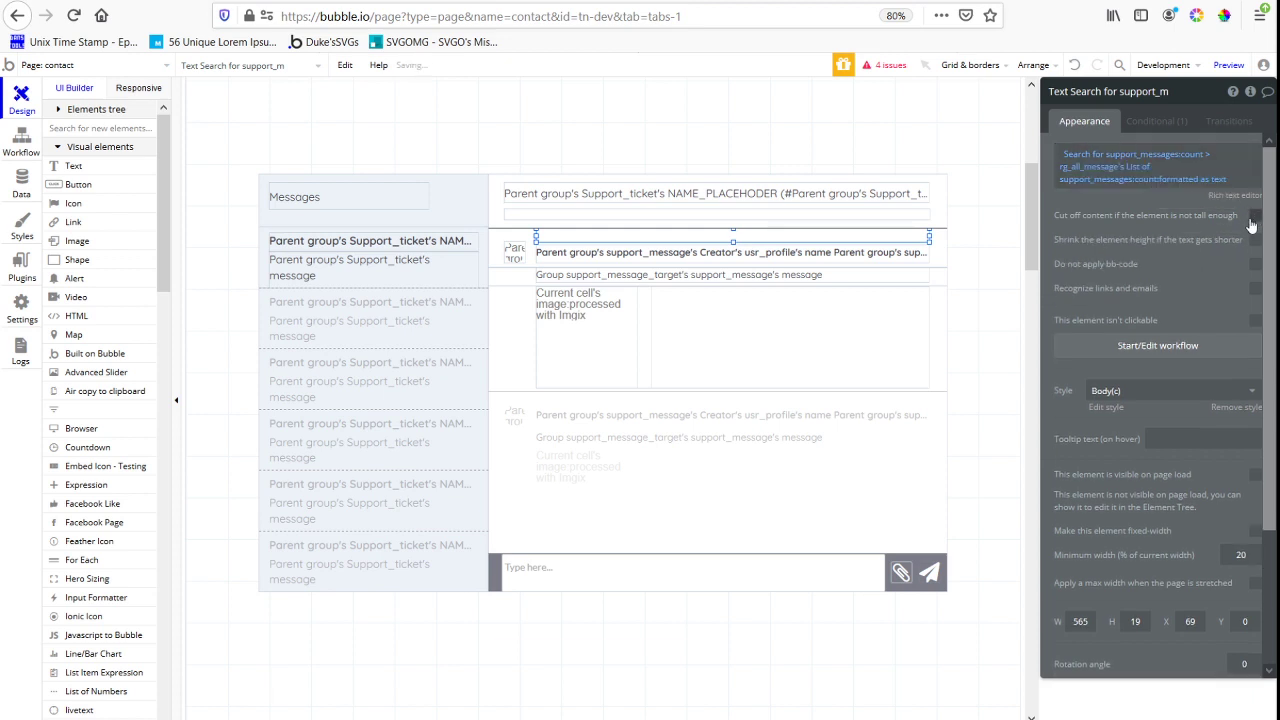
pyautogui.click(1233, 410)
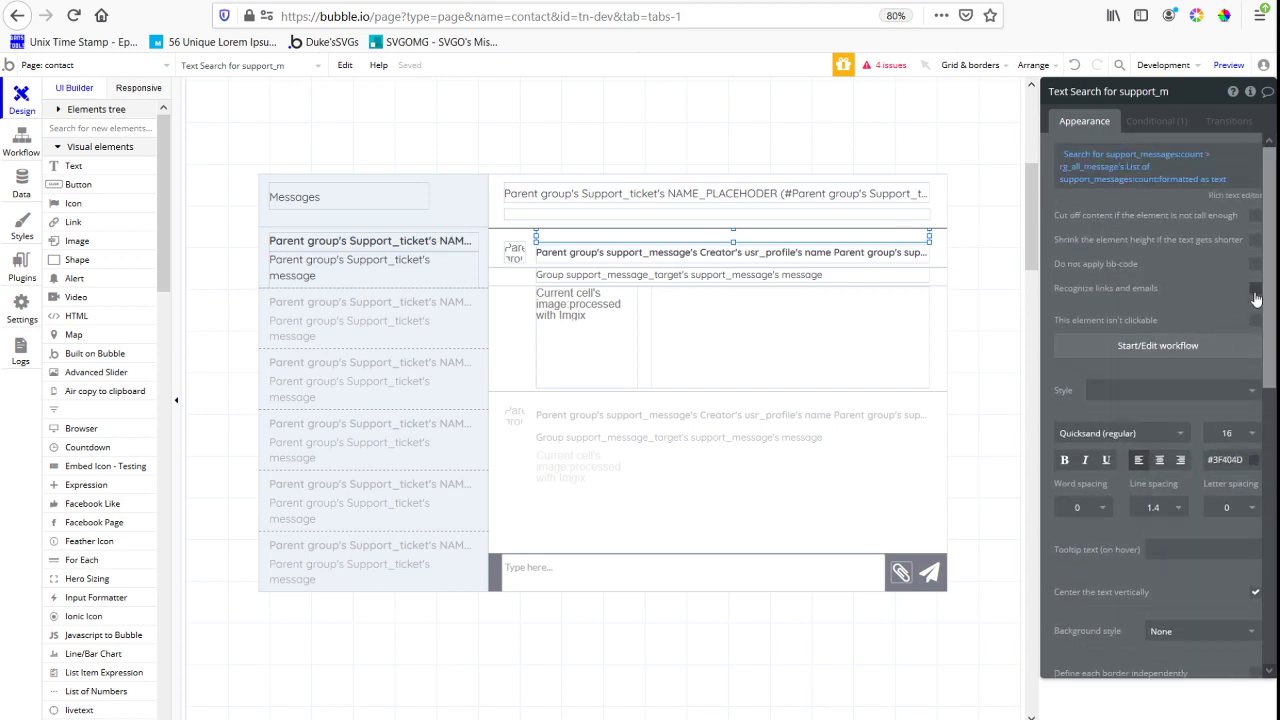
pyautogui.click(1254, 242)
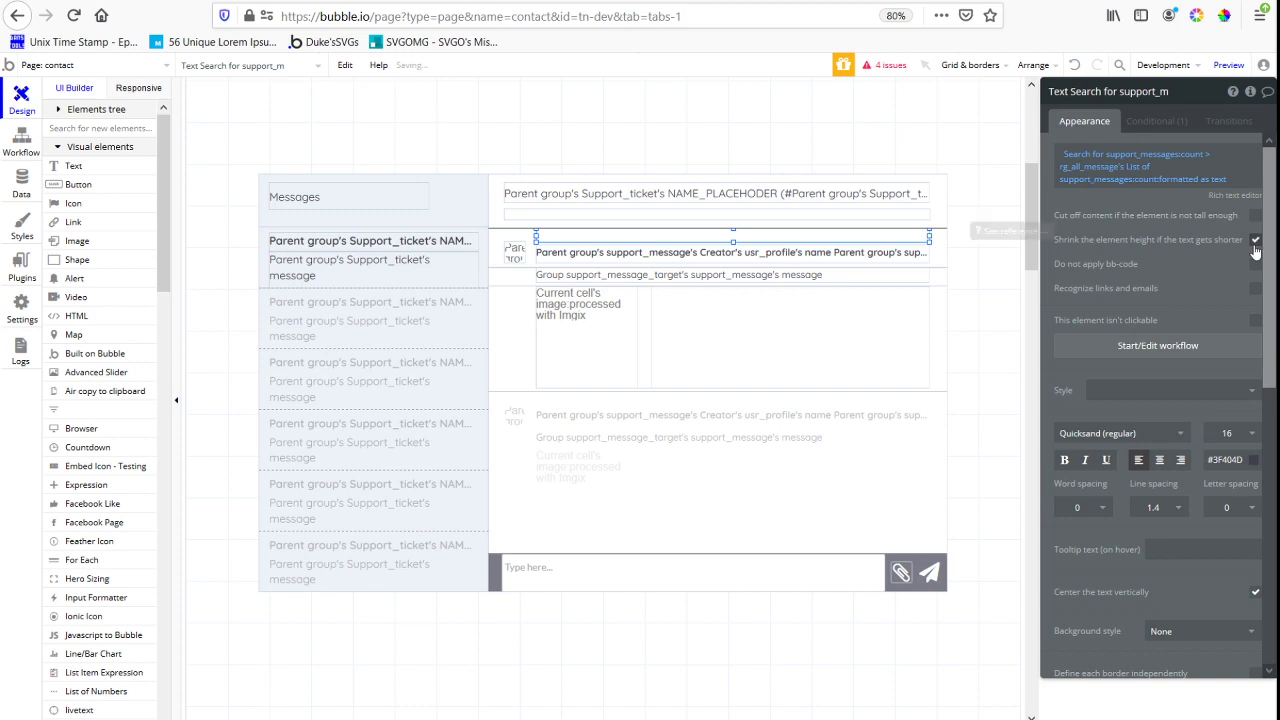
pyautogui.click(345, 65)
pyautogui.click(357, 94)
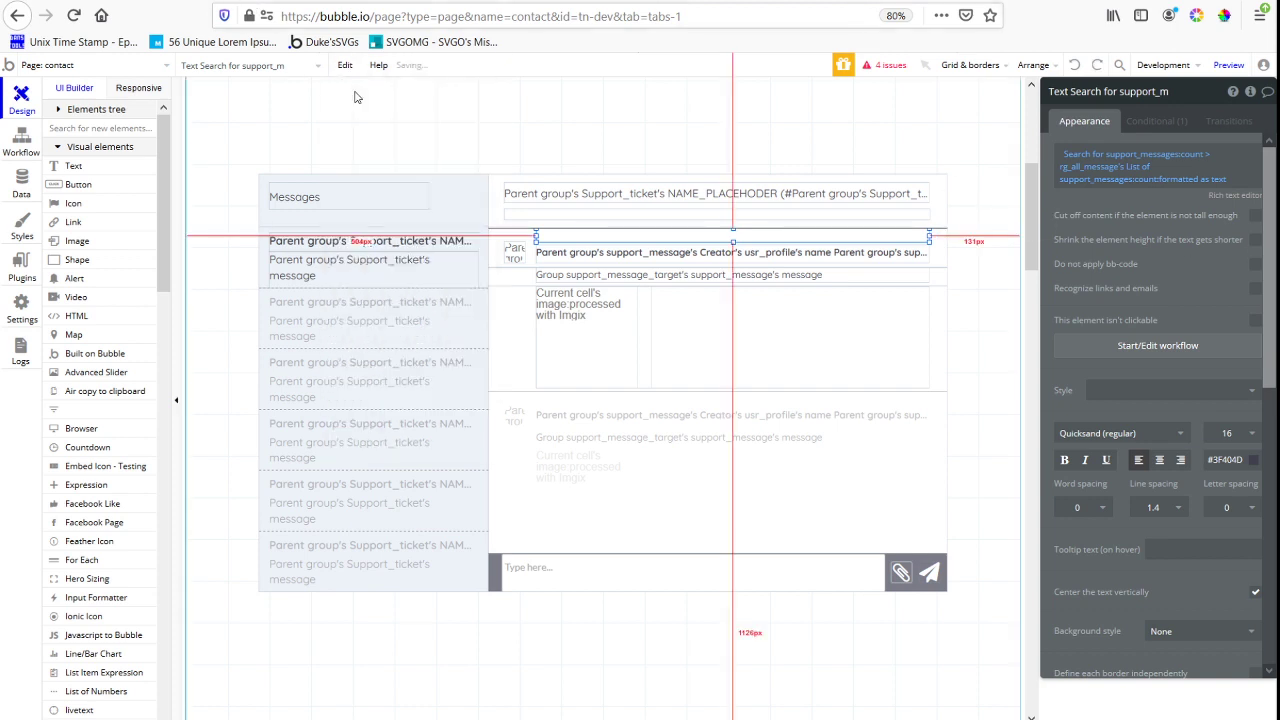
pyautogui.click(345, 65)
pyautogui.click(357, 94)
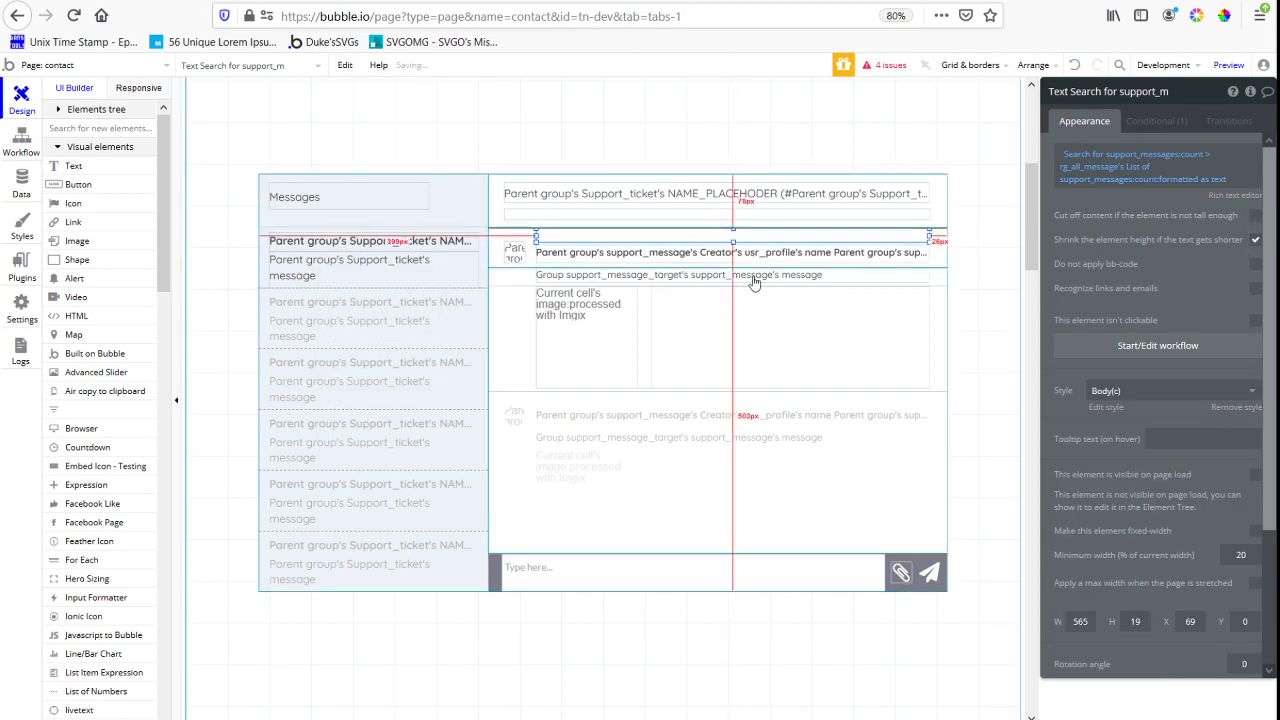
# Set the message-count text's height to 24 px, detach its style and give it font size 12 without vertical centring
pyautogui.moveTo(733, 241)
pyautogui.mouseDown()
pyautogui.moveTo(732, 230)
pyautogui.moveTo(733, 248)
pyautogui.mouseUp()
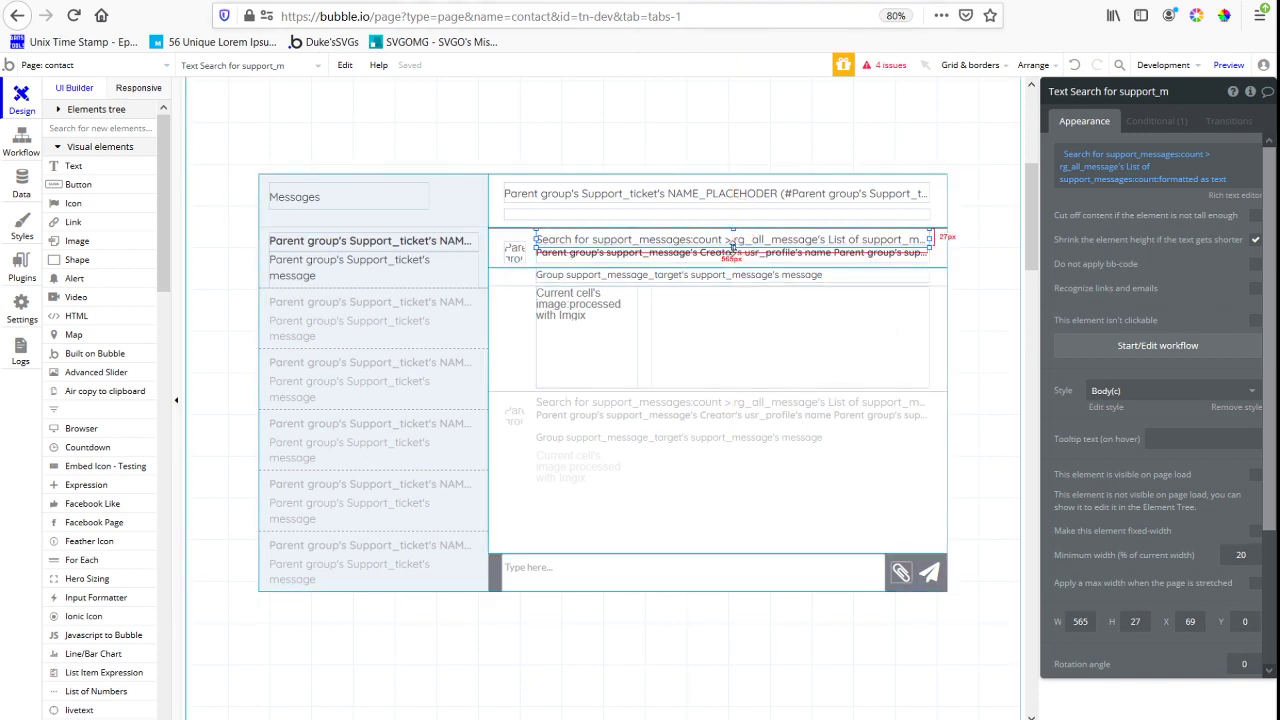
pyautogui.moveTo(733, 247); pyautogui.dragTo(733, 244)
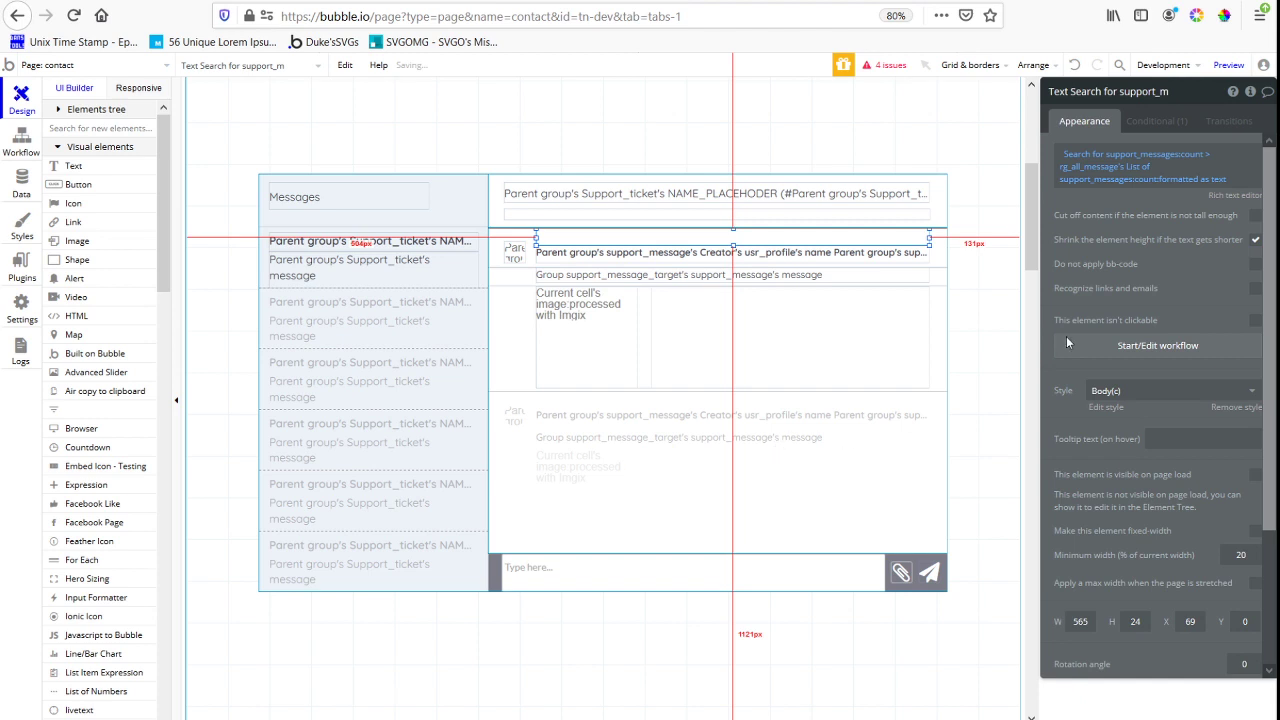
pyautogui.click(1233, 408)
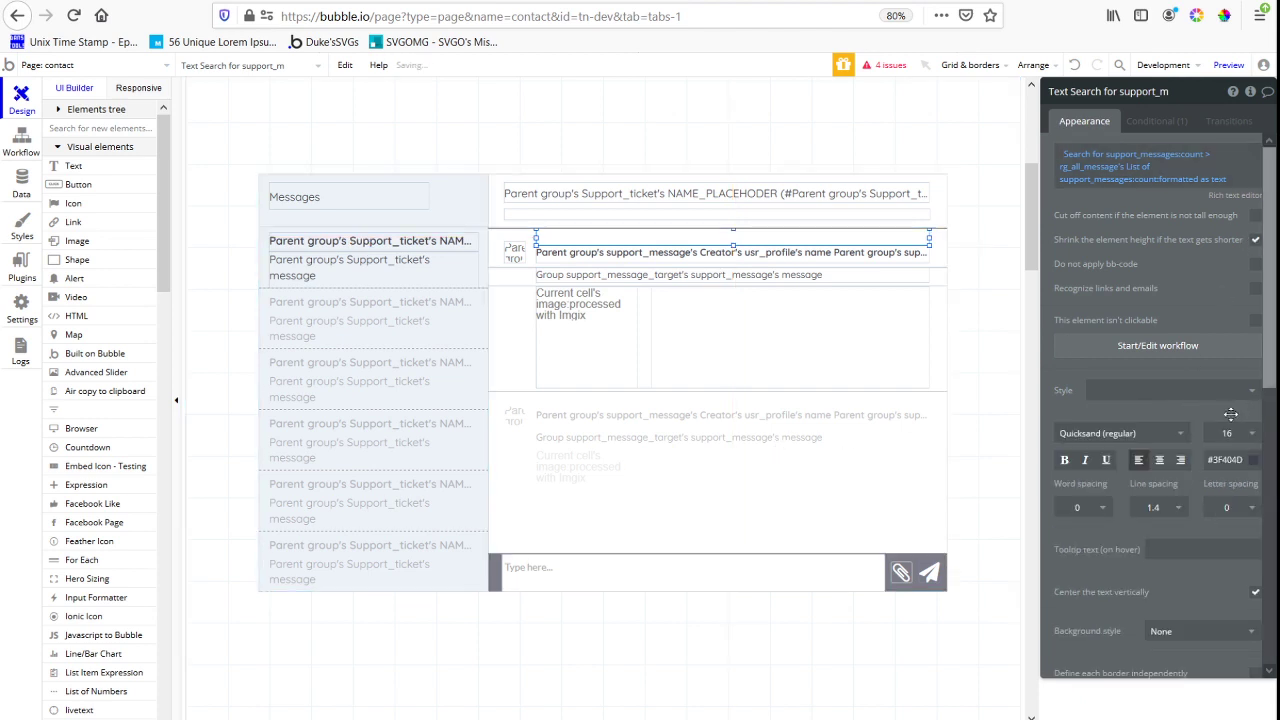
pyautogui.click(1228, 434)
pyautogui.click(1231, 575)
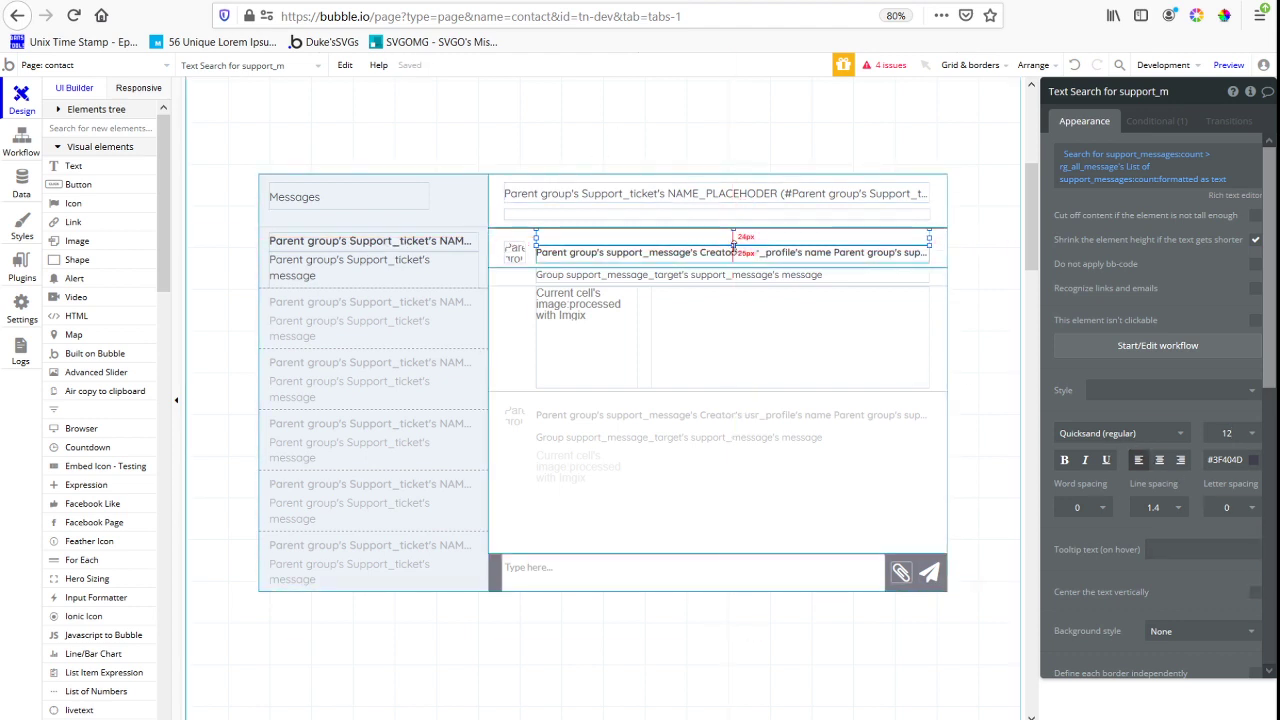
pyautogui.moveTo(733, 245); pyautogui.dragTo(732, 245)
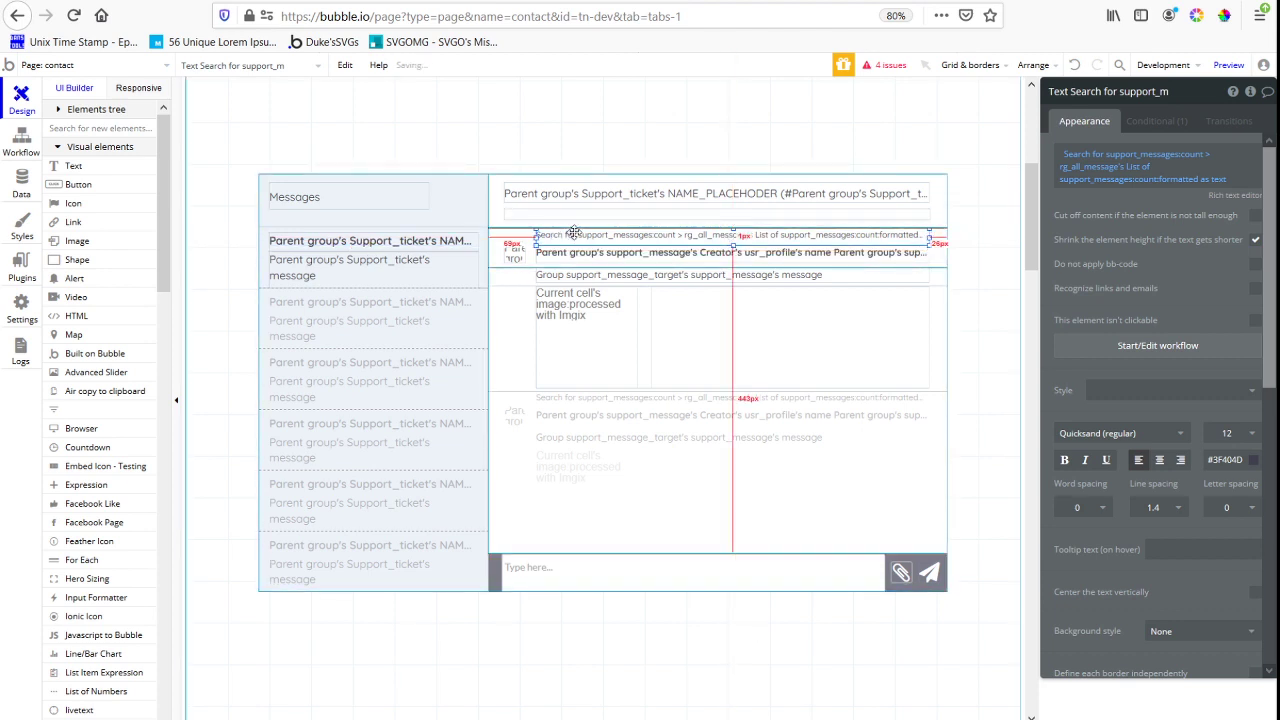
# Format the message-count text's yes value as "show older [fa]arrow-up[/fa]" and leave its no value empty
pyautogui.click(1218, 180)
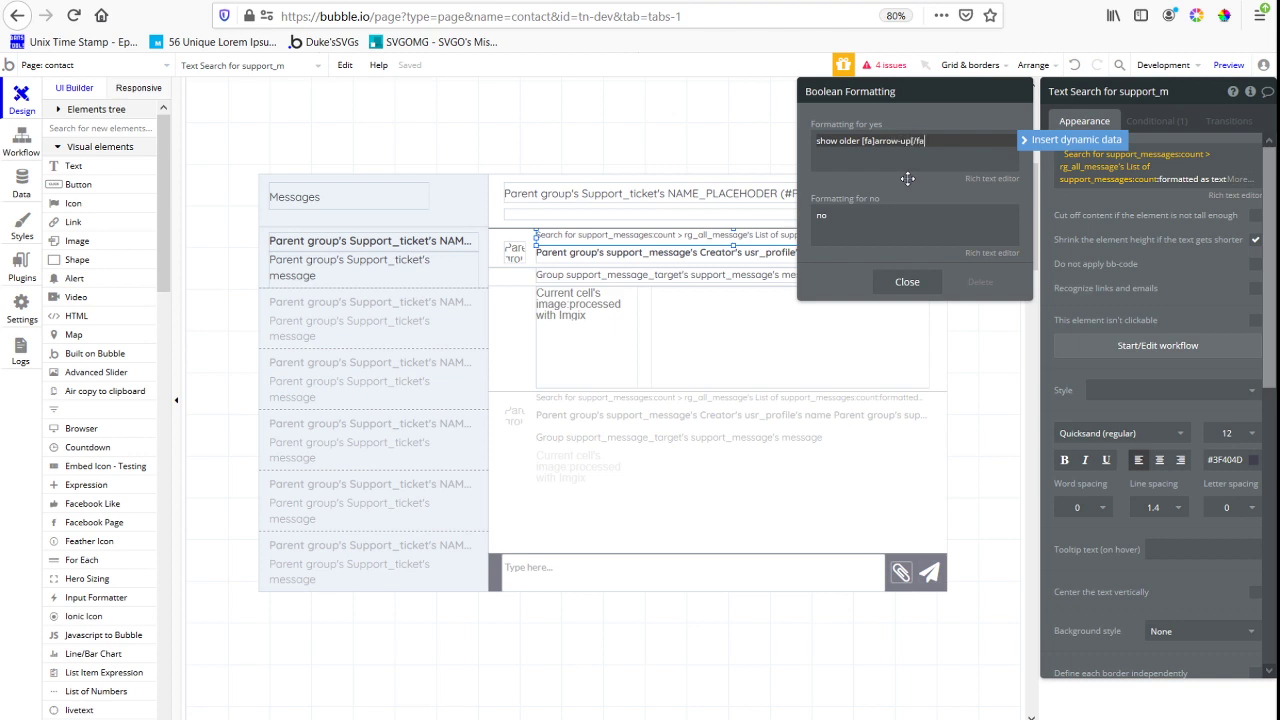
pyautogui.click(884, 234)
pyautogui.hotkey('ctrl', 'a')
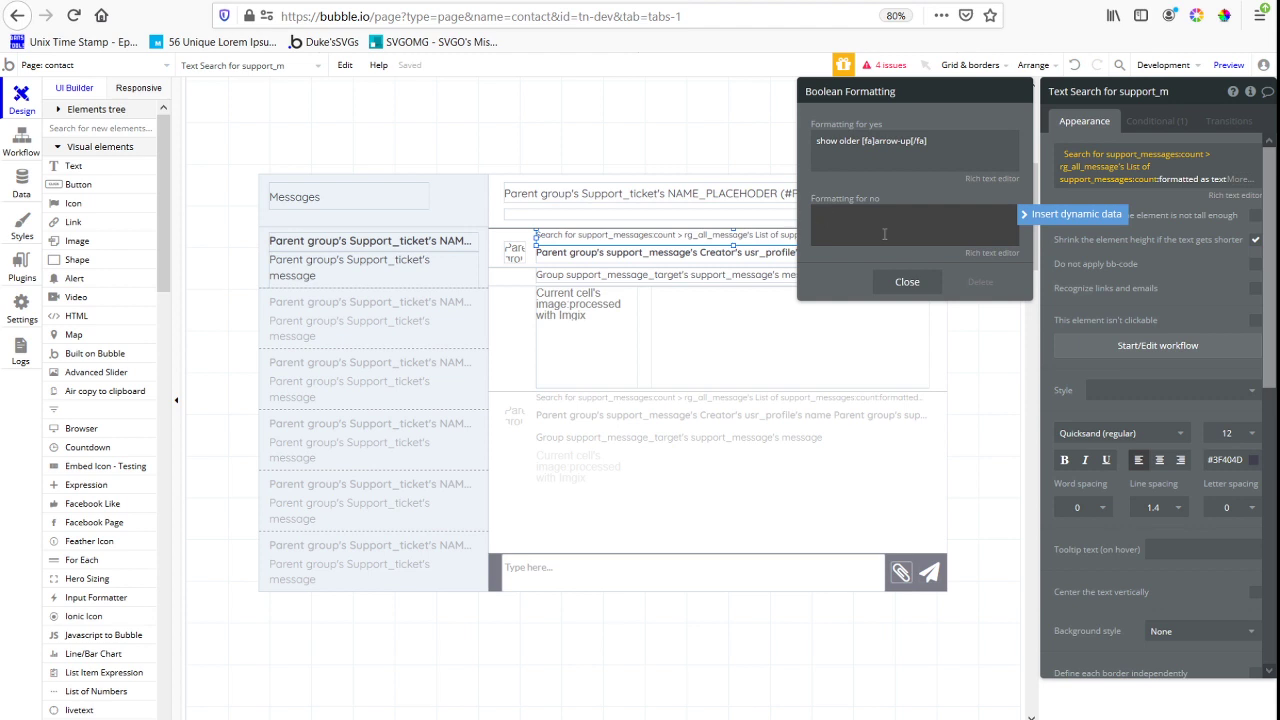
pyautogui.click(889, 186)
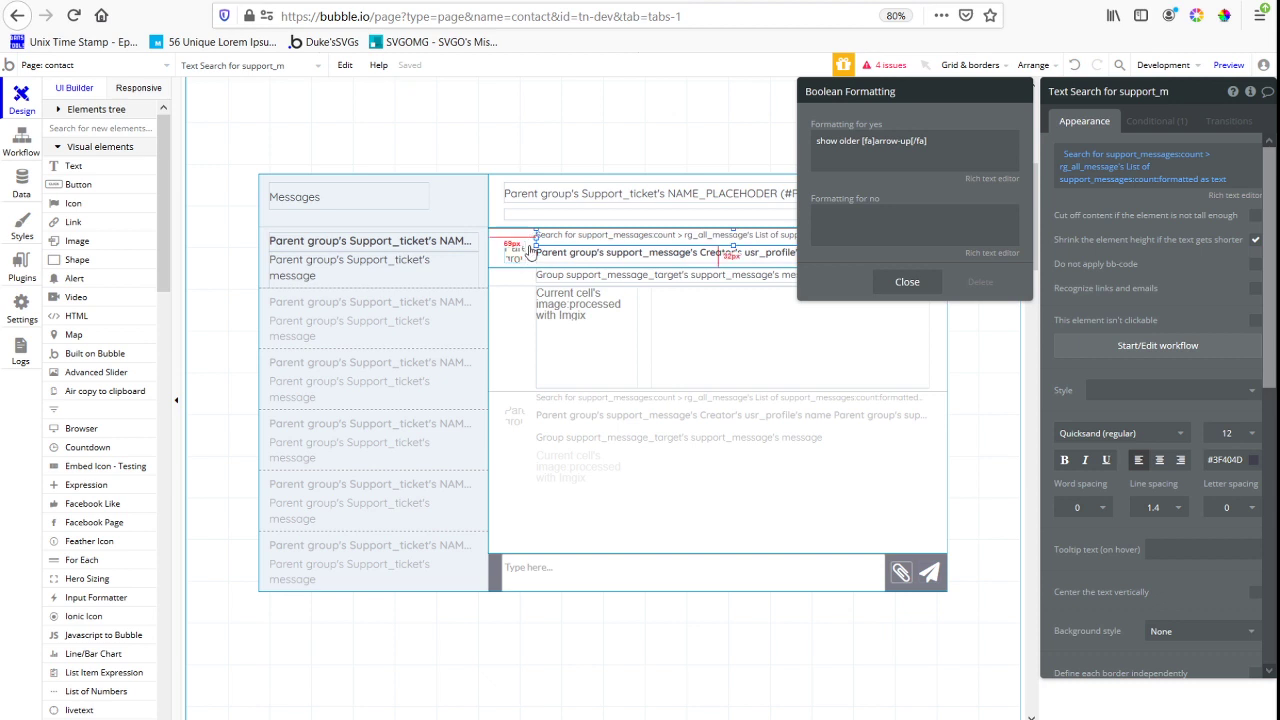
# Close the boolean formatting and reduce the message-count text's height so it clears the creator name below, then select the avatar image
pyautogui.click(733, 243)
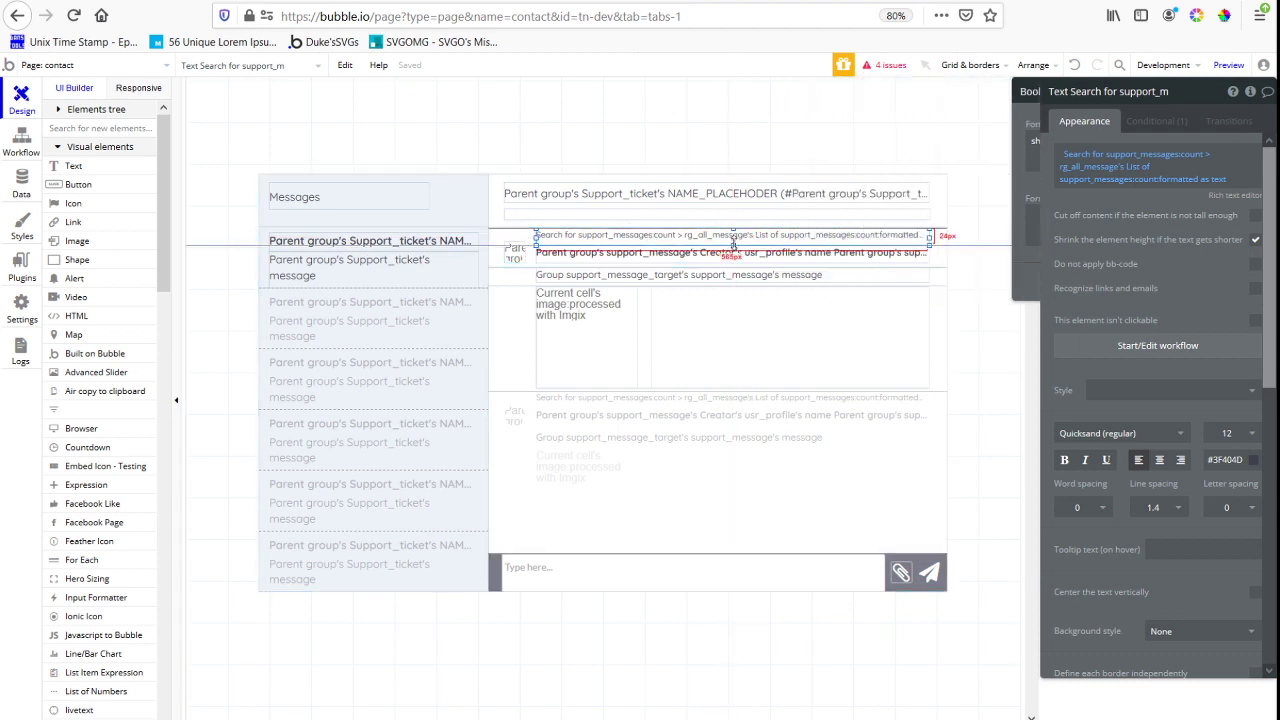
pyautogui.moveTo(733, 244); pyautogui.dragTo(733, 239)
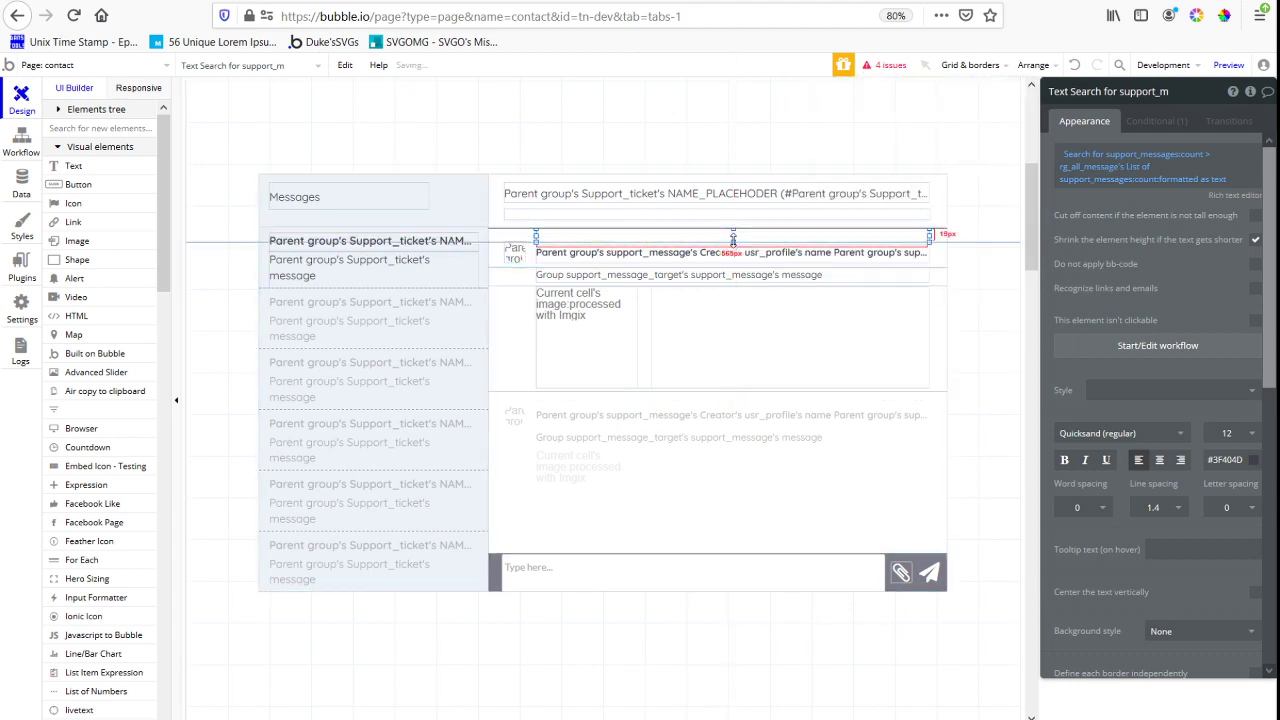
pyautogui.click(515, 252)
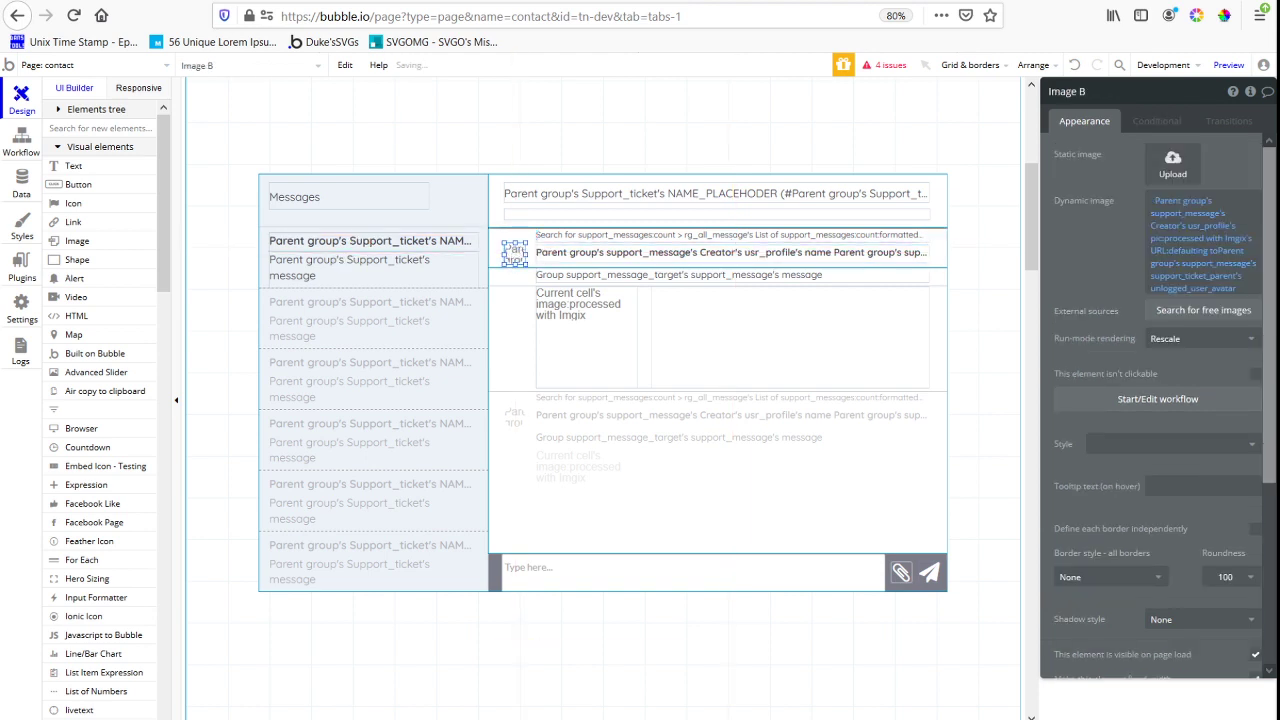
# Switch to the contact page preview, reload it and open the "This is the newest support message" ticket
pyautogui.click(468, 1)
pyautogui.hotkey('ctrl', 'r')
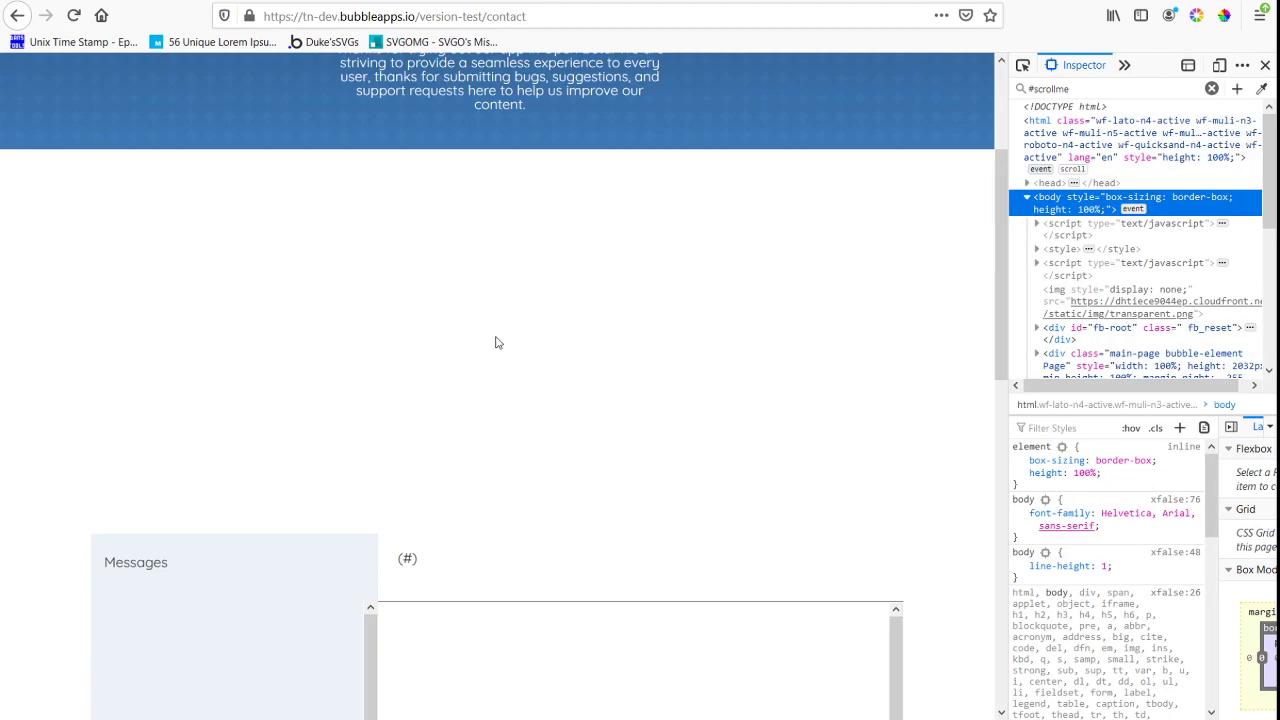
pyautogui.scroll(-4, 497, 343)
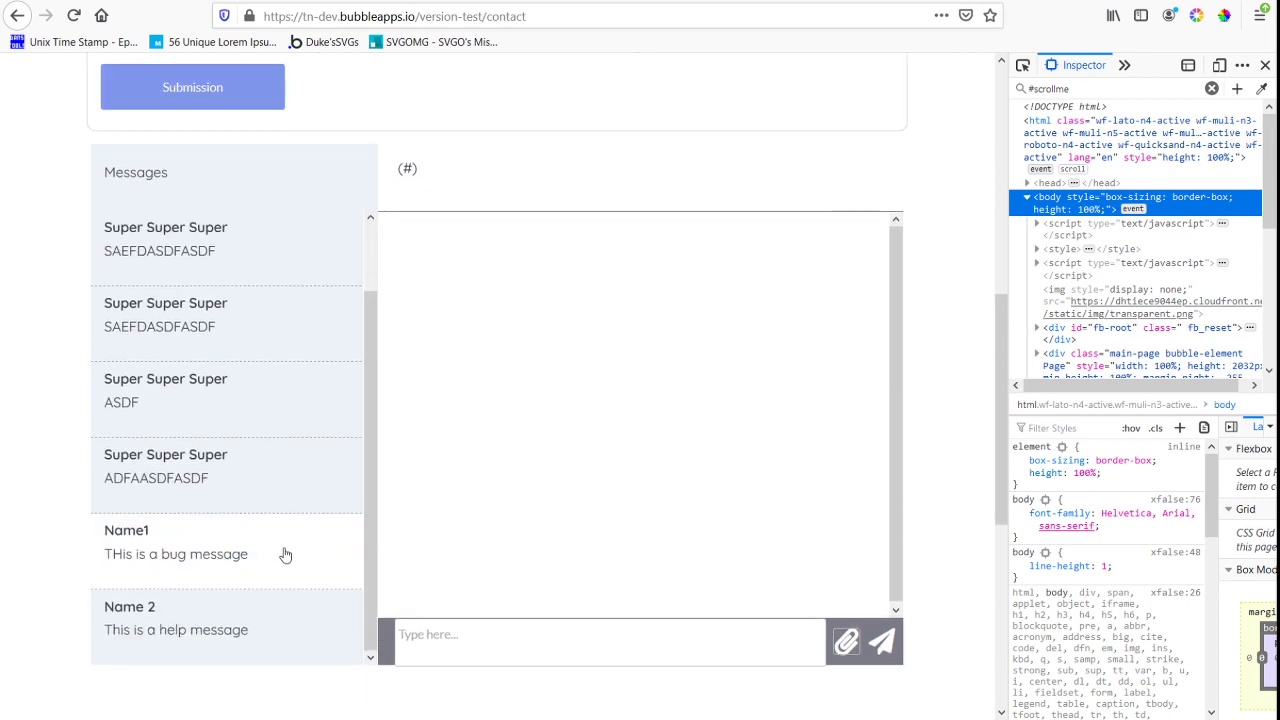
pyautogui.scroll(-6, 278, 570)
pyautogui.scroll(4, 257, 337)
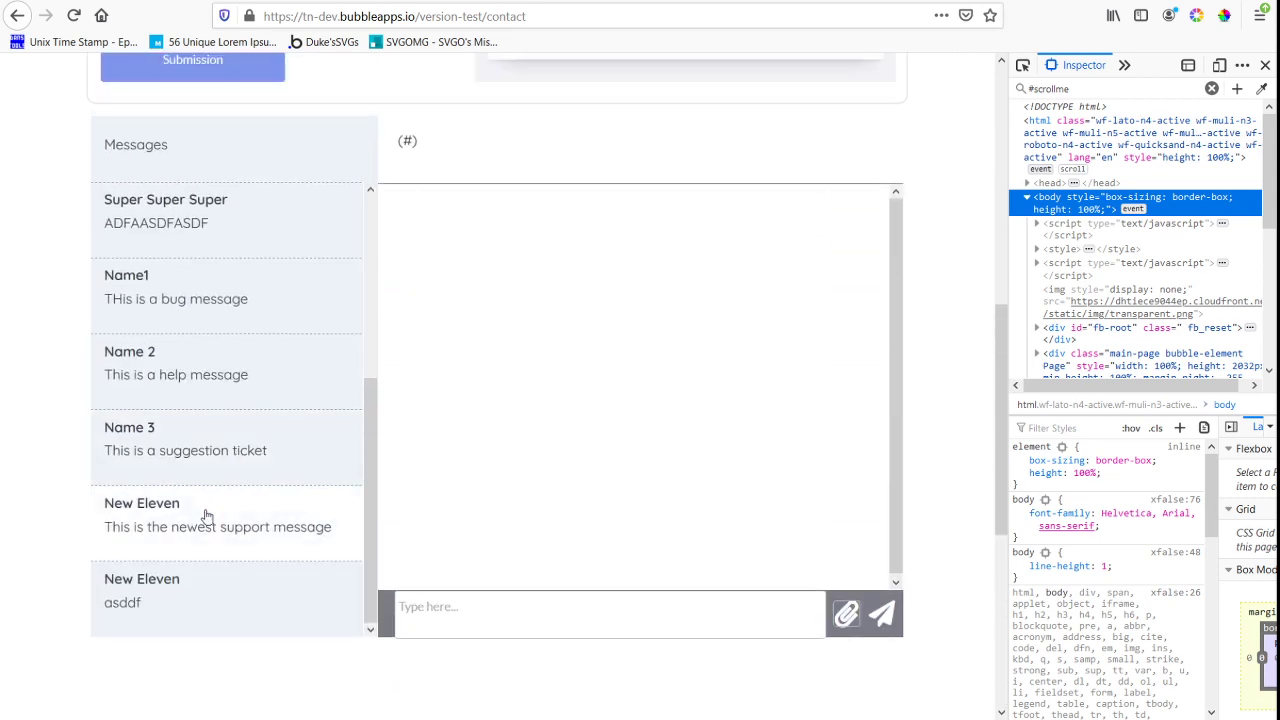
pyautogui.click(205, 515)
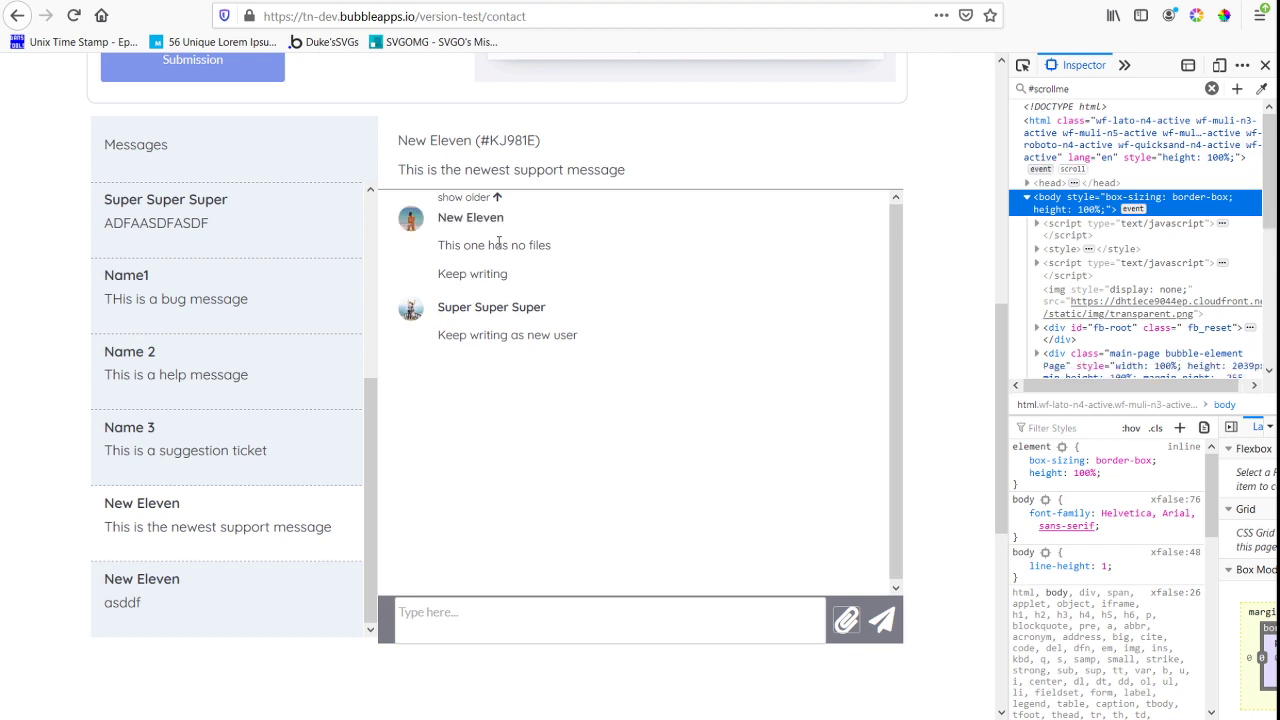
# Show the older messages of the open ticket and check the message list from its first to its last entry
pyautogui.click(495, 199)
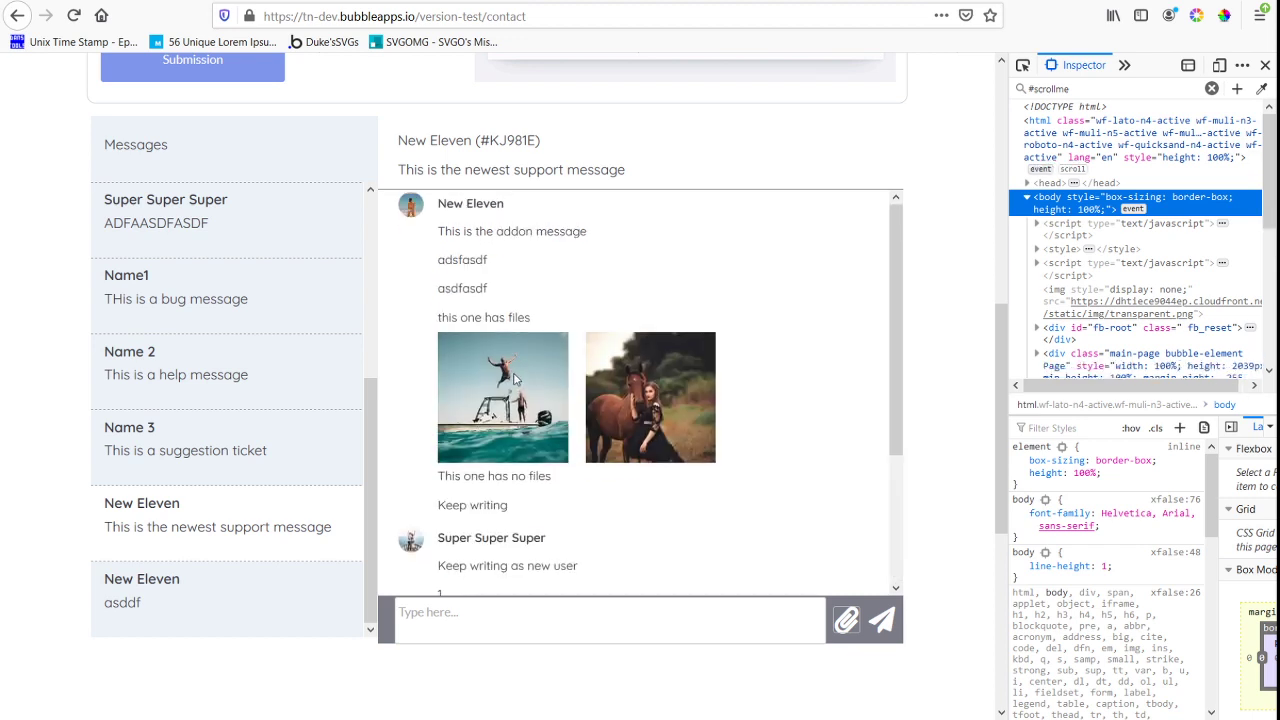
pyautogui.scroll(-5, 706, 451)
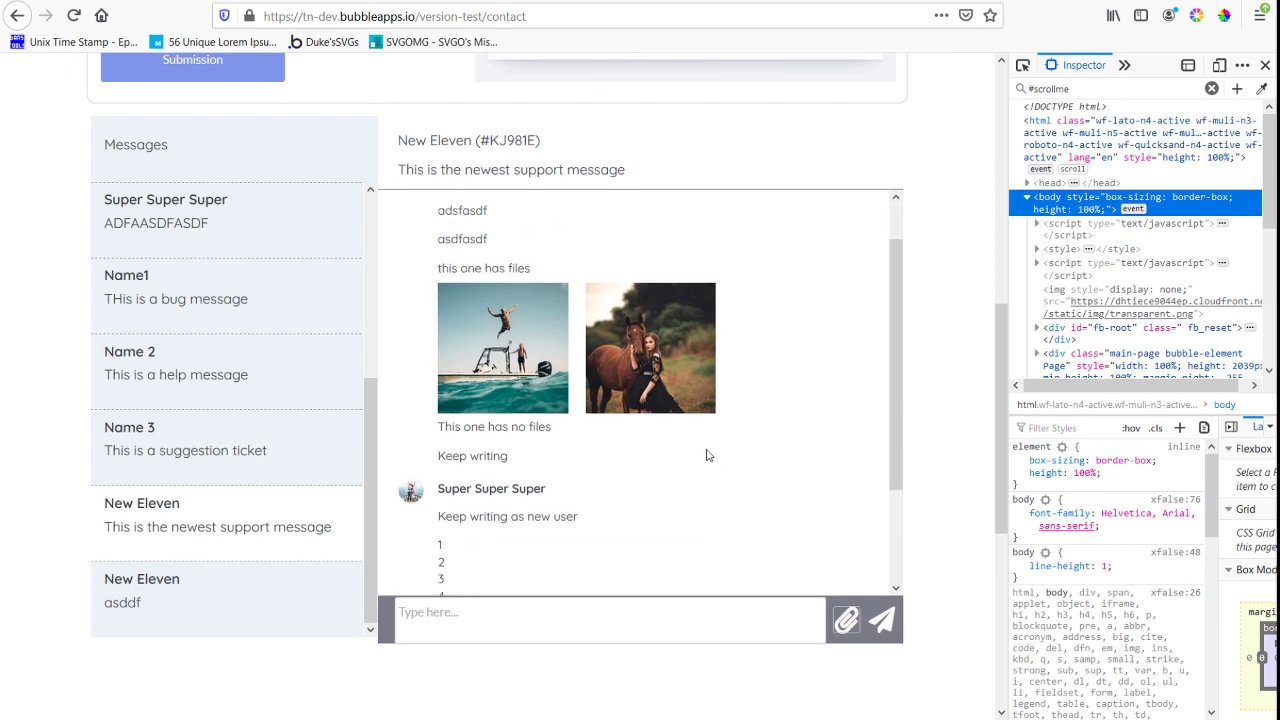
pyautogui.scroll(8, 650, 480)
pyautogui.scroll(-10, 617, 194)
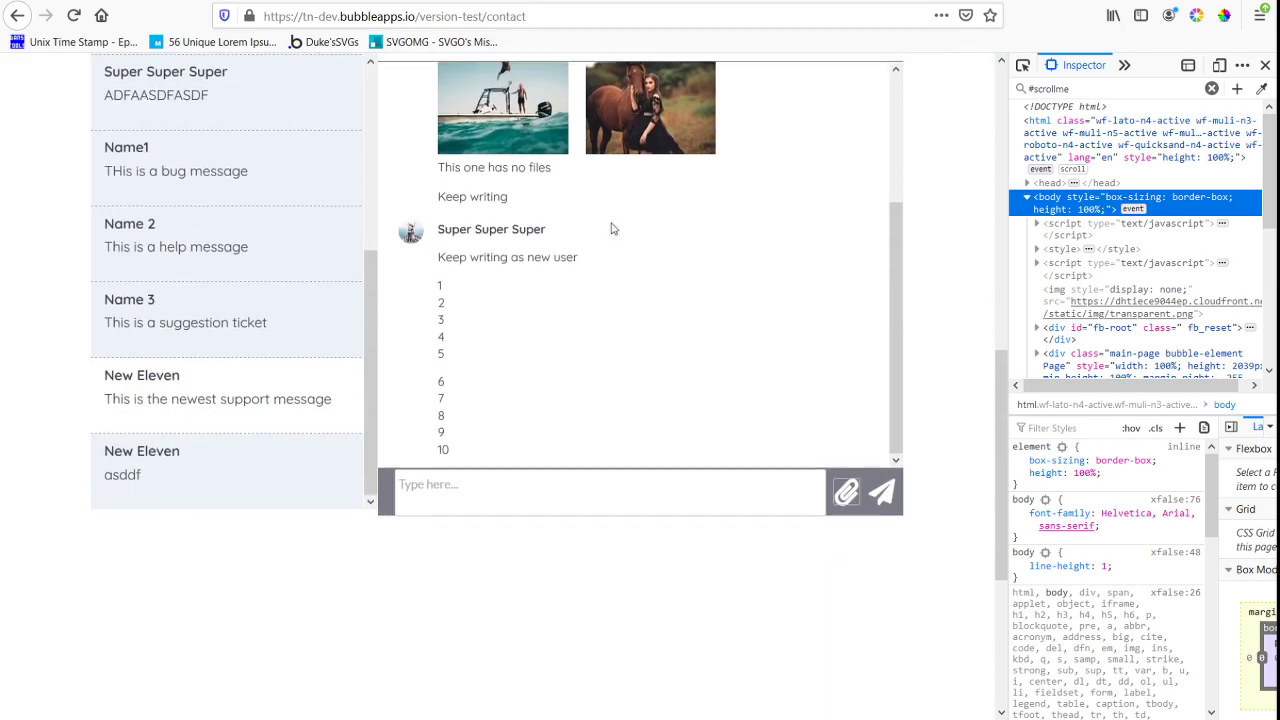
pyautogui.click(526, 423)
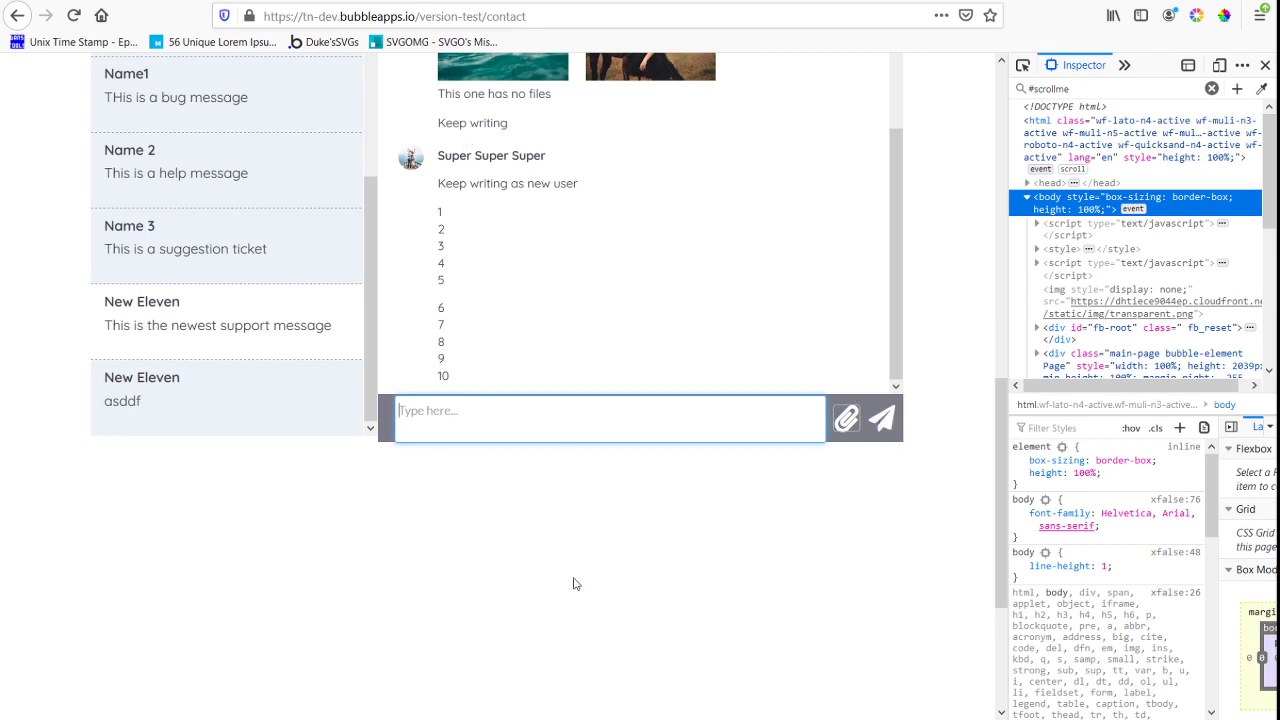
pyautogui.scroll(5, 529, 374)
pyautogui.scroll(-2, 543, 375)
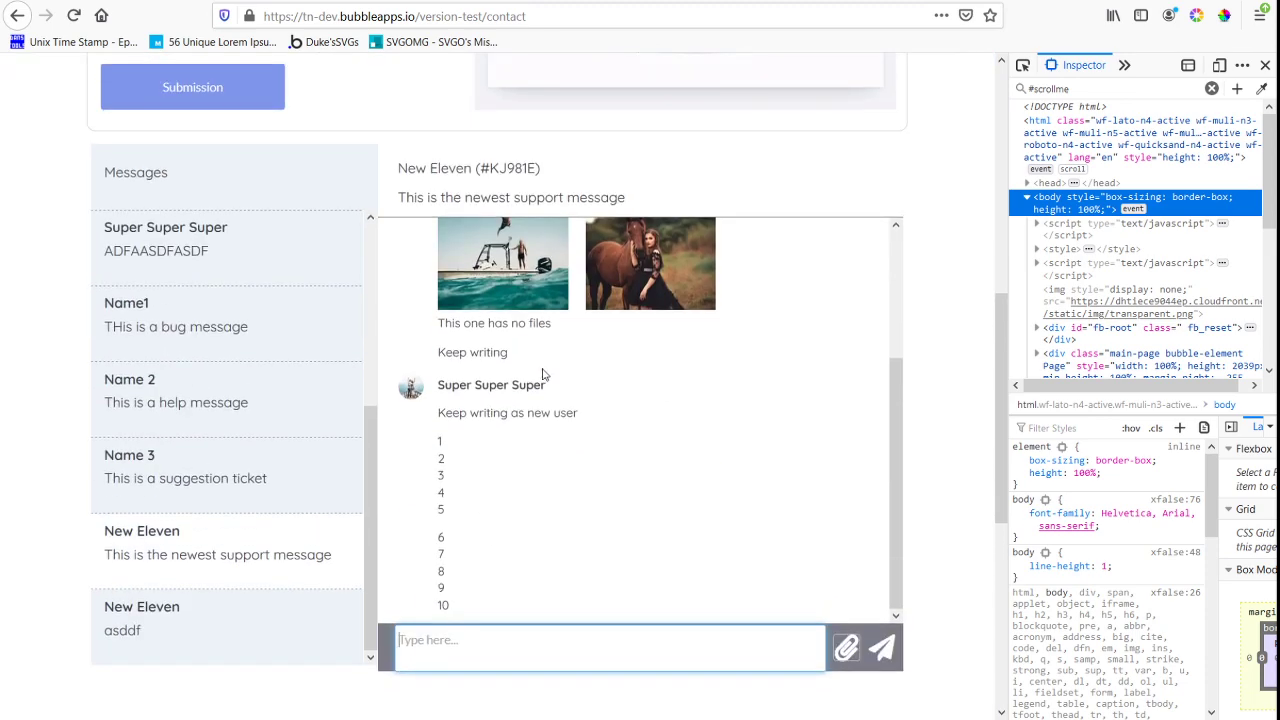
# Open the "This is a suggestion ticket" and "This is a help message" tickets, examine the help messages and show the older ones
pyautogui.click(191, 466)
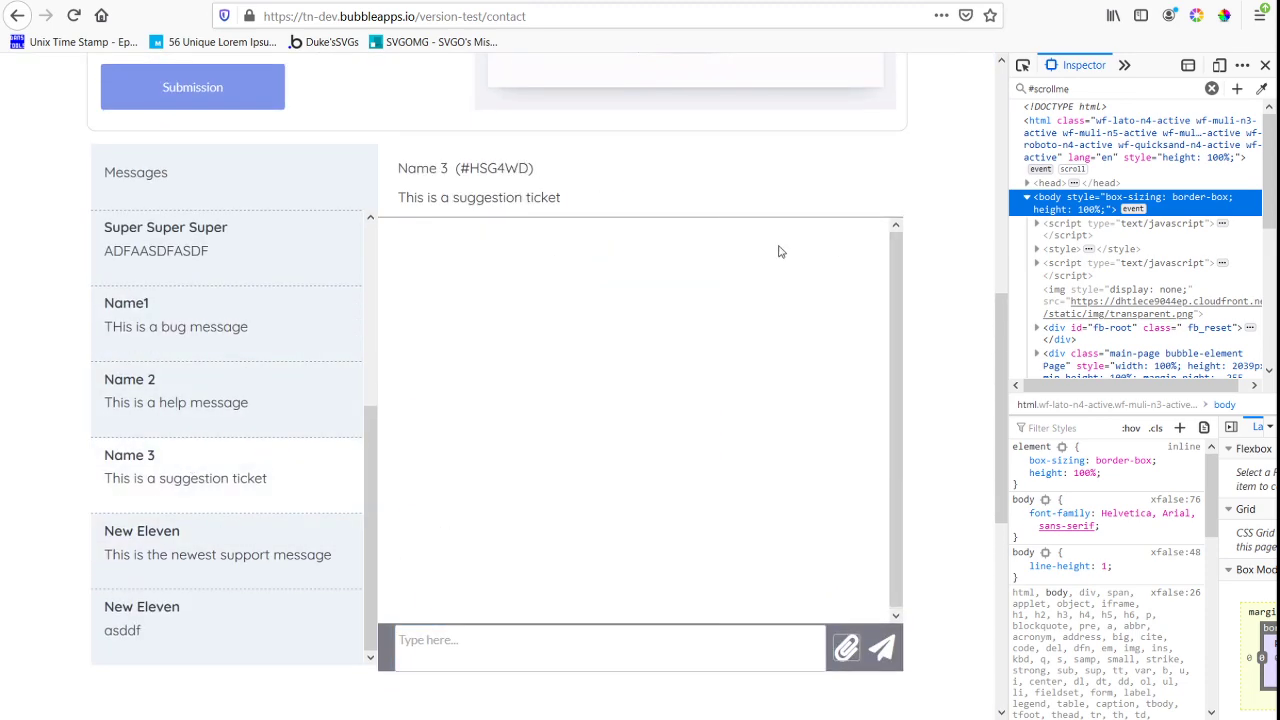
pyautogui.click(181, 413)
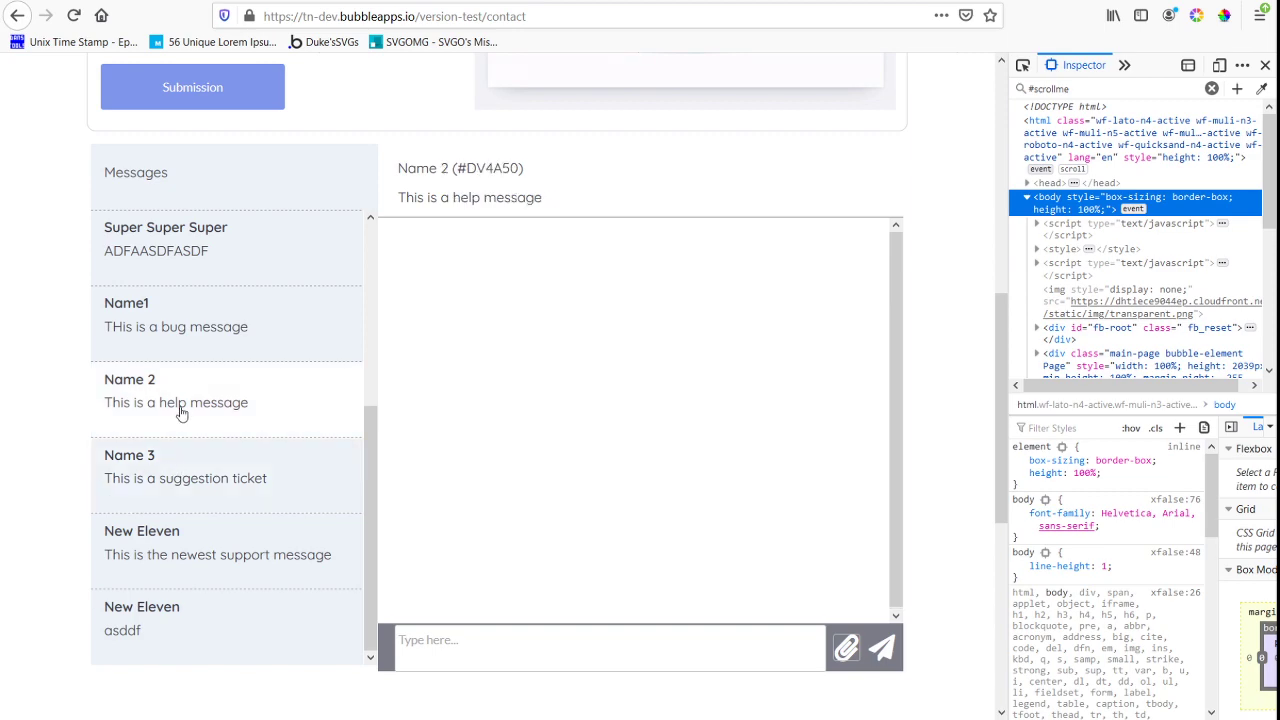
pyautogui.scroll(-4, 566, 290)
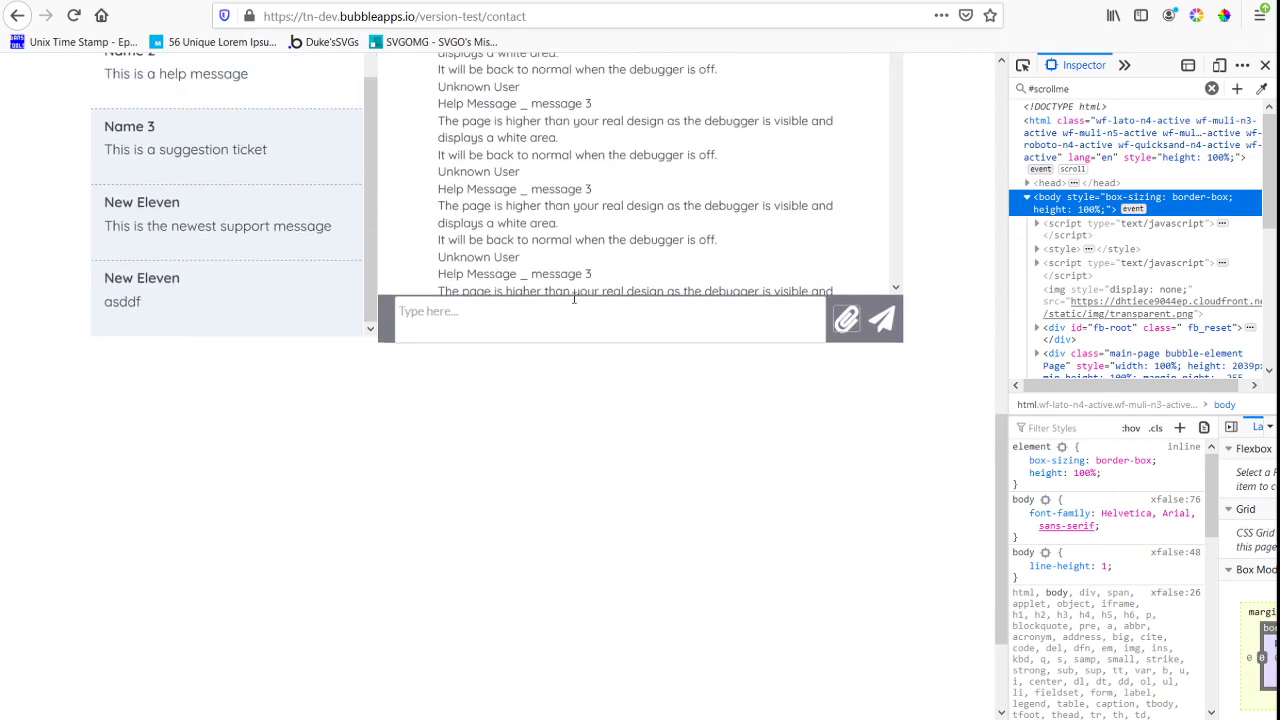
pyautogui.scroll(-5, 586, 320)
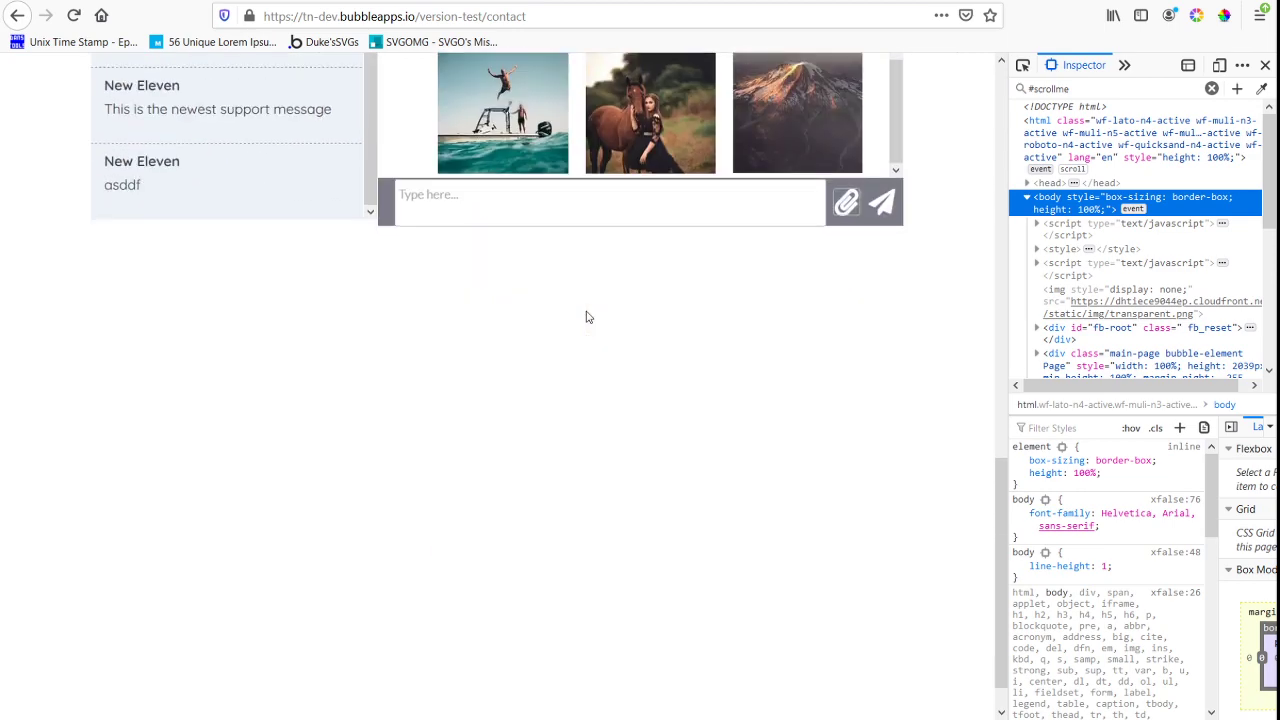
pyautogui.scroll(4, 586, 317)
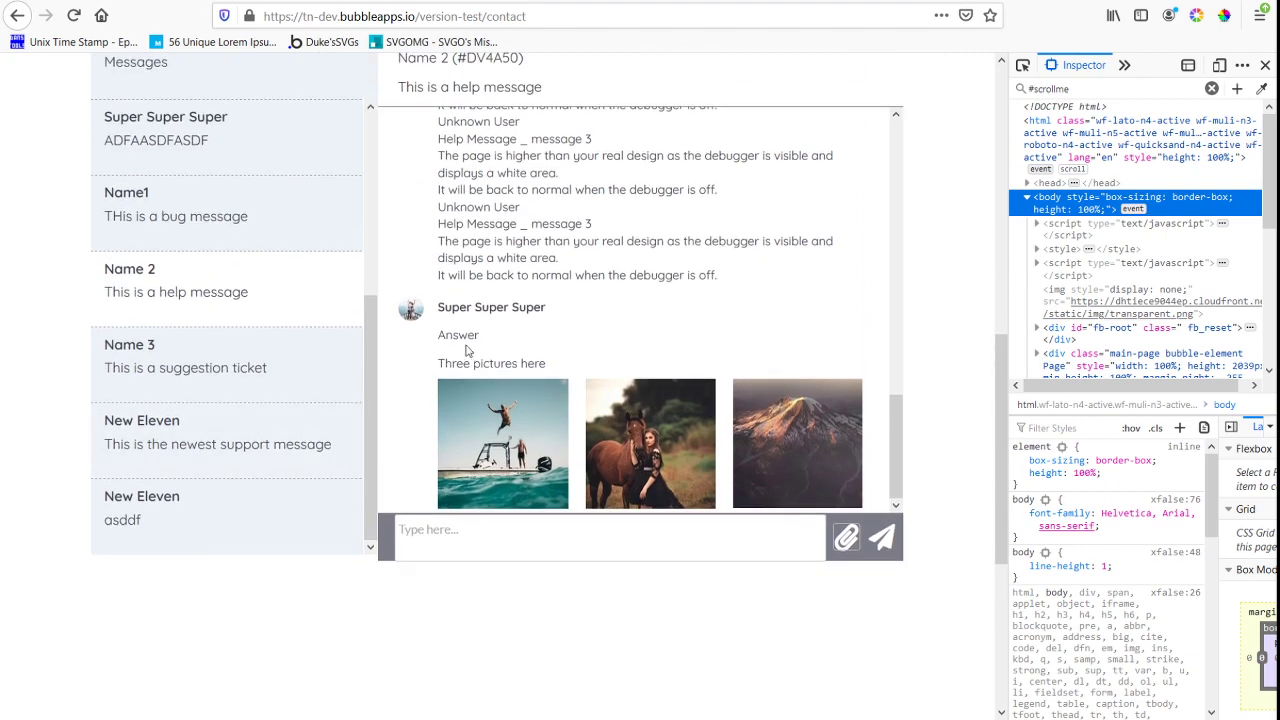
pyautogui.scroll(5, 505, 280)
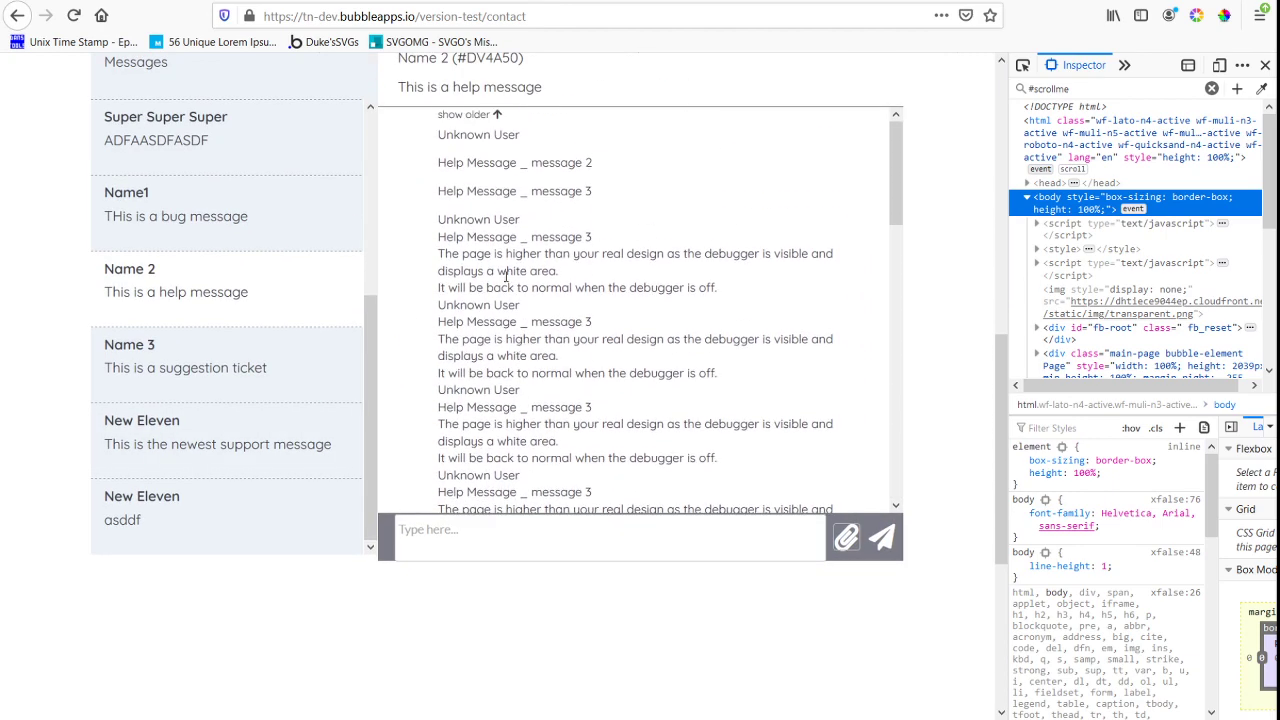
pyautogui.click(474, 116)
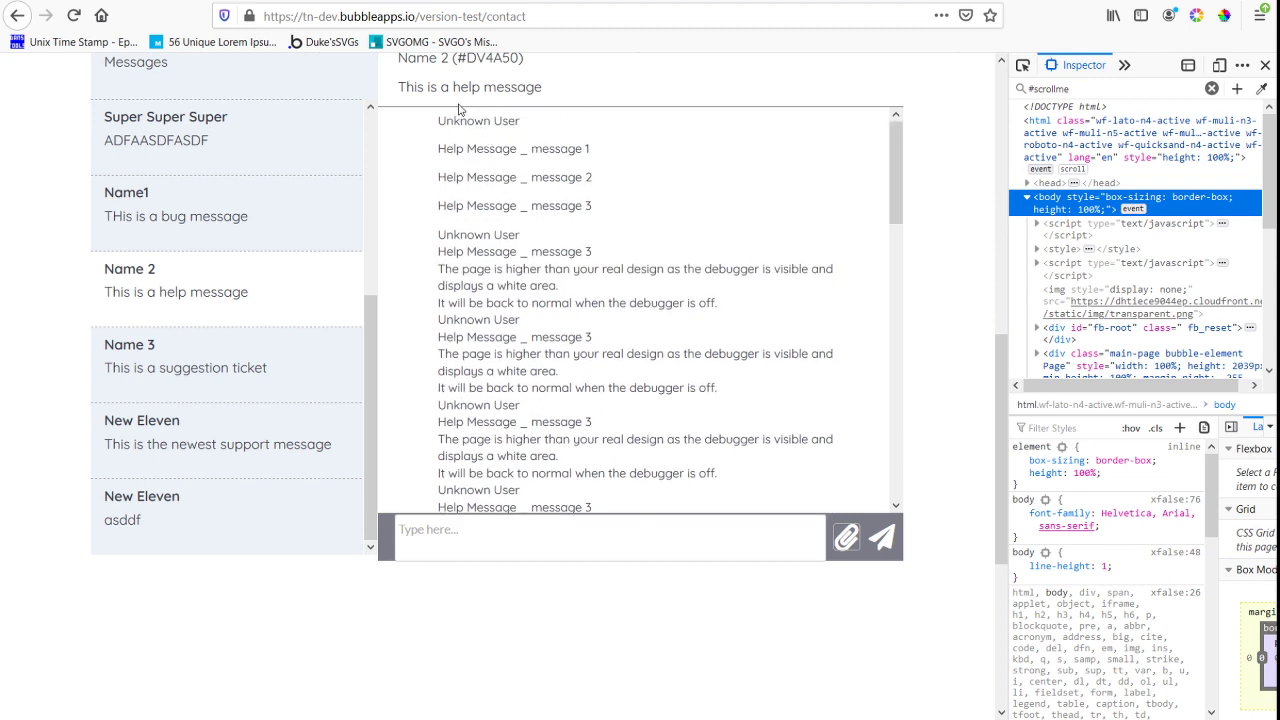
# Look through the suggestion and "asddf" tickets, reopen "This is the newest support message" and check its list with older messages shown
pyautogui.click(188, 366)
pyautogui.click(180, 506)
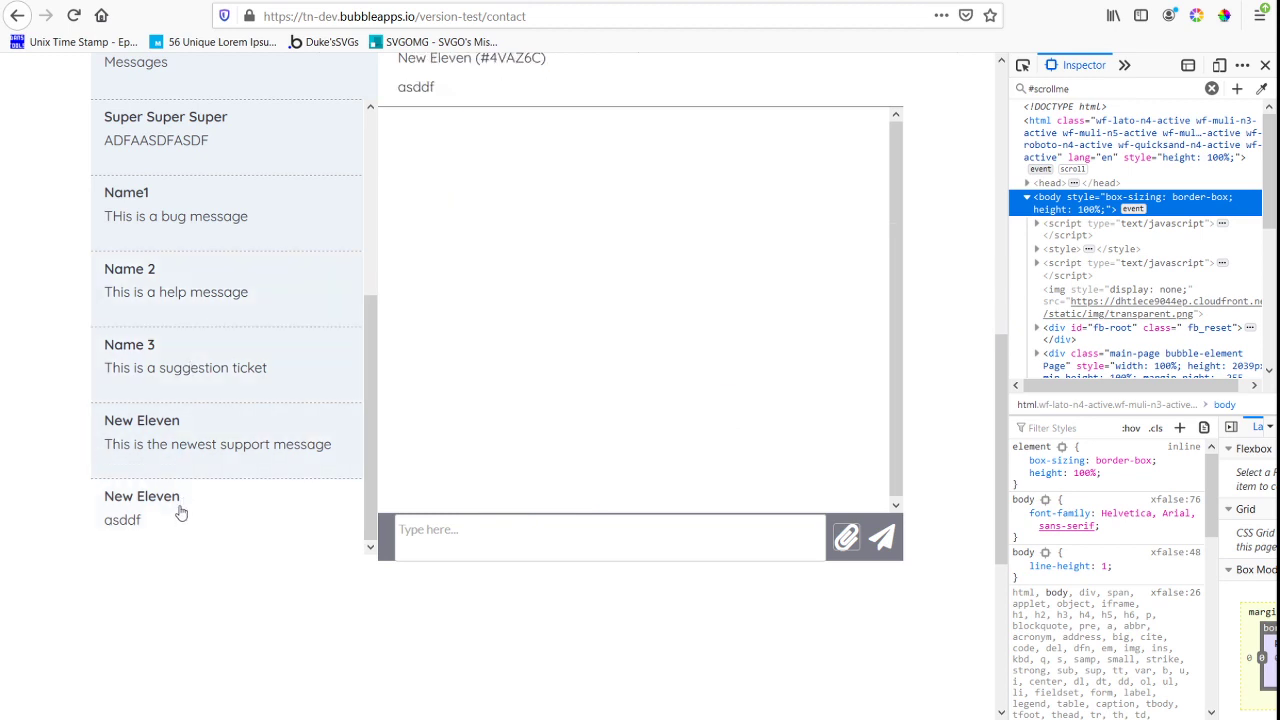
pyautogui.click(174, 423)
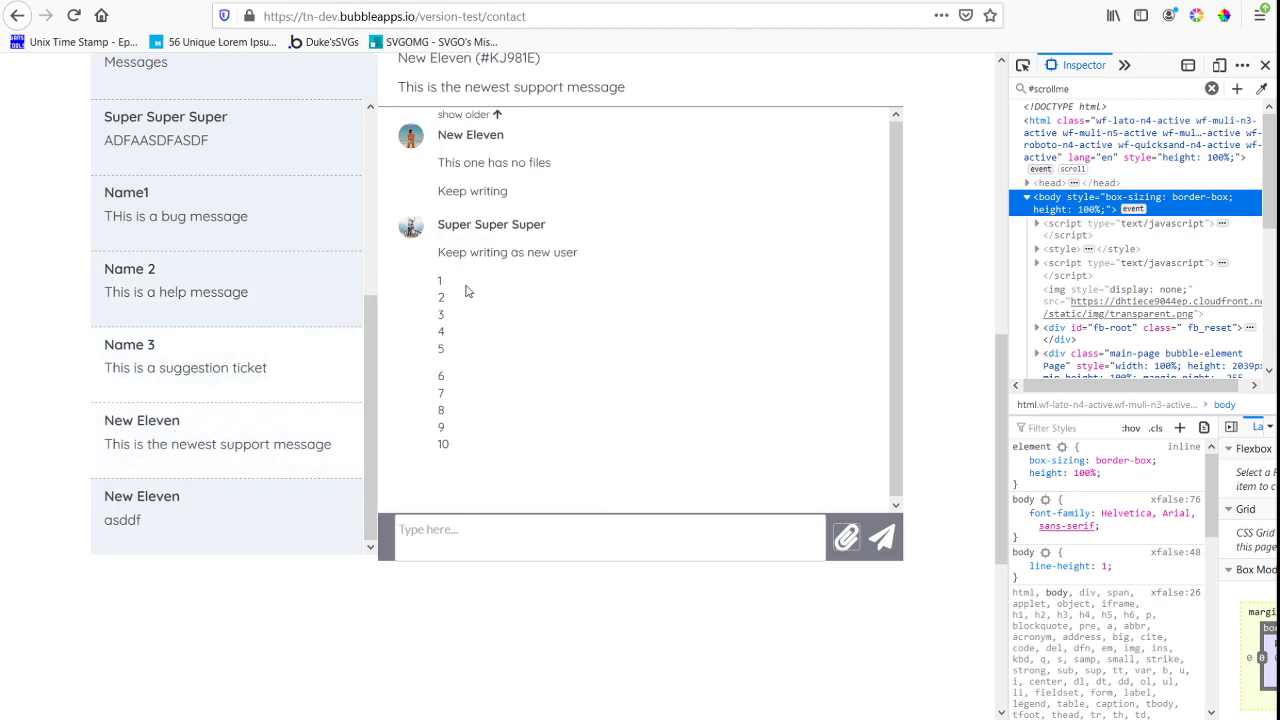
pyautogui.click(490, 116)
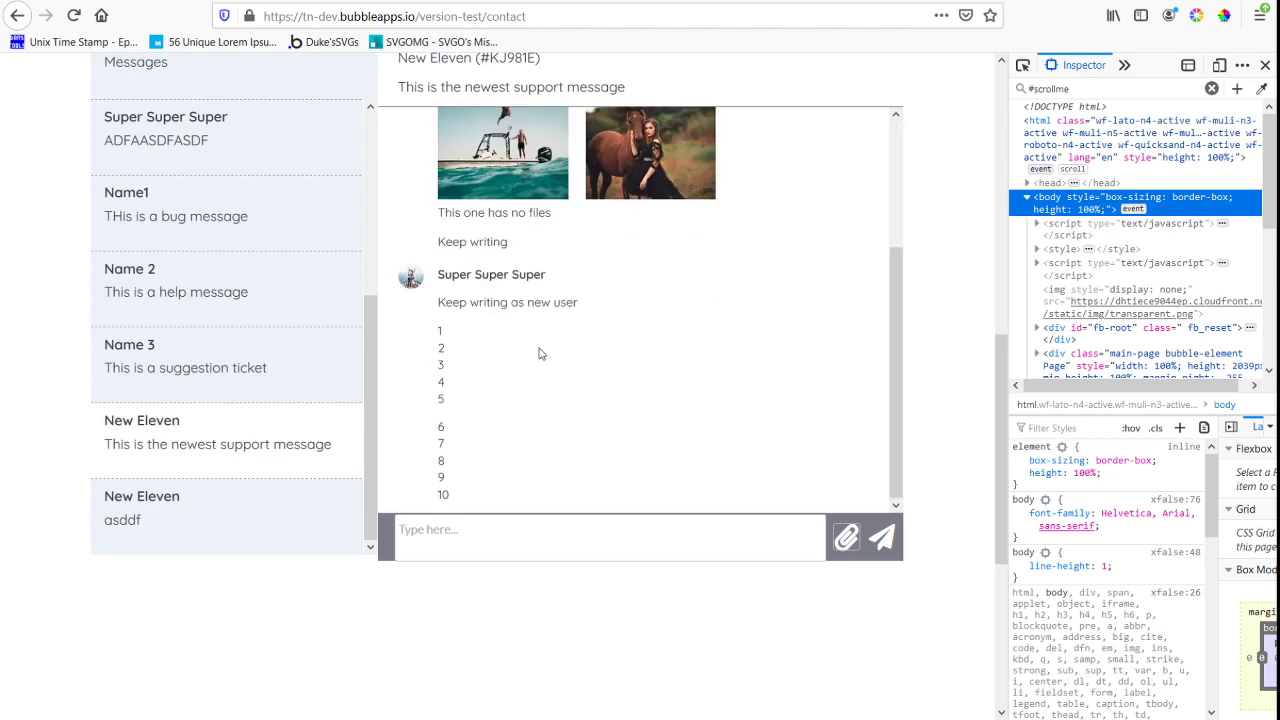
pyautogui.scroll(5, 540, 350)
pyautogui.scroll(-4, 589, 357)
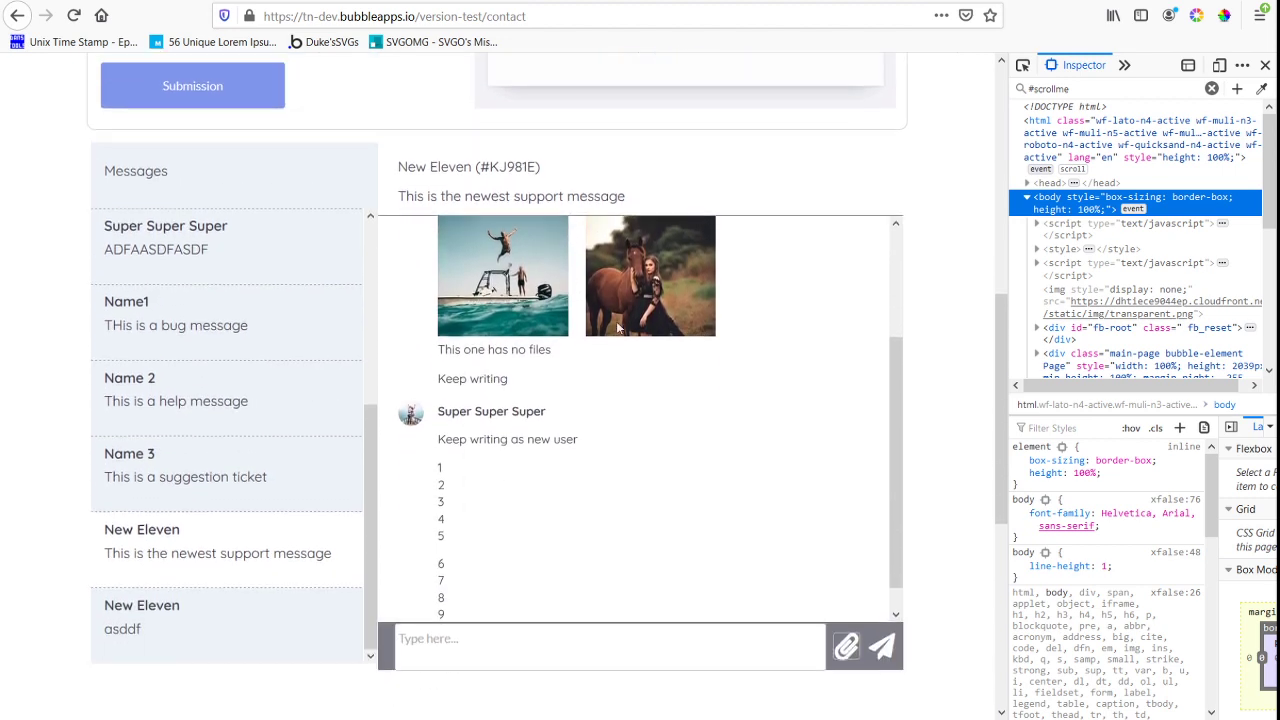
pyautogui.scroll(3, 618, 328)
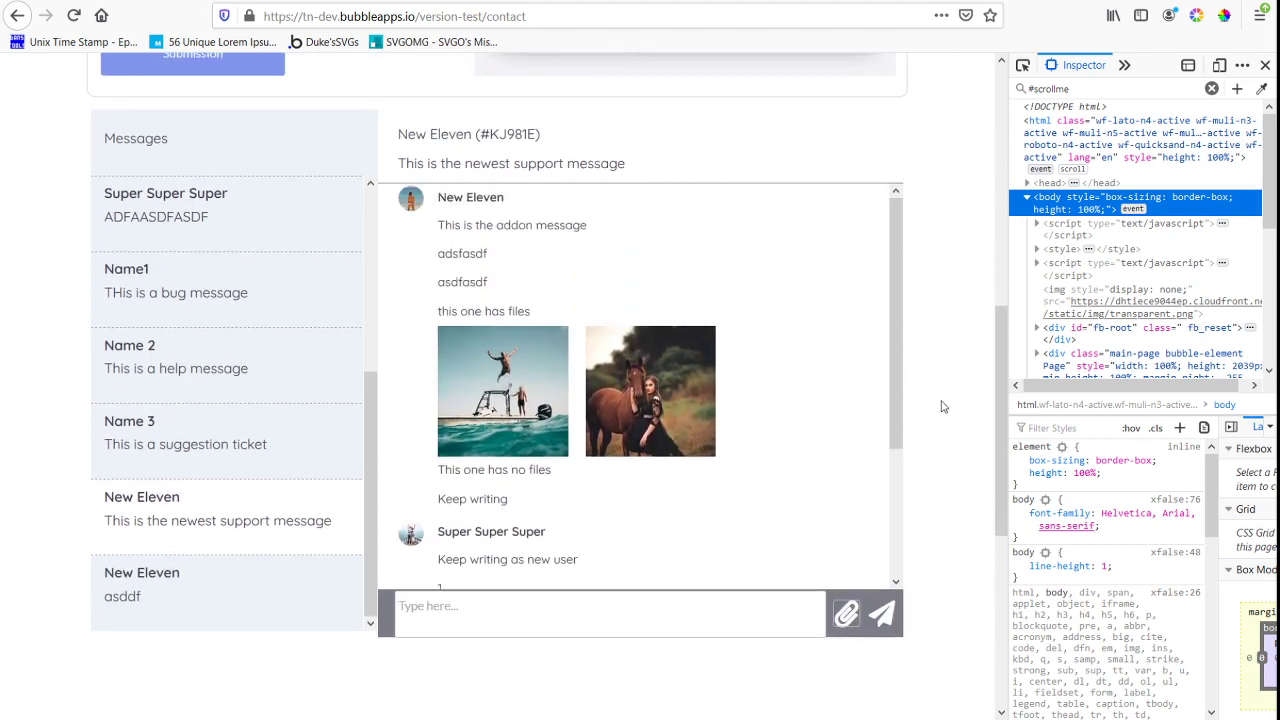